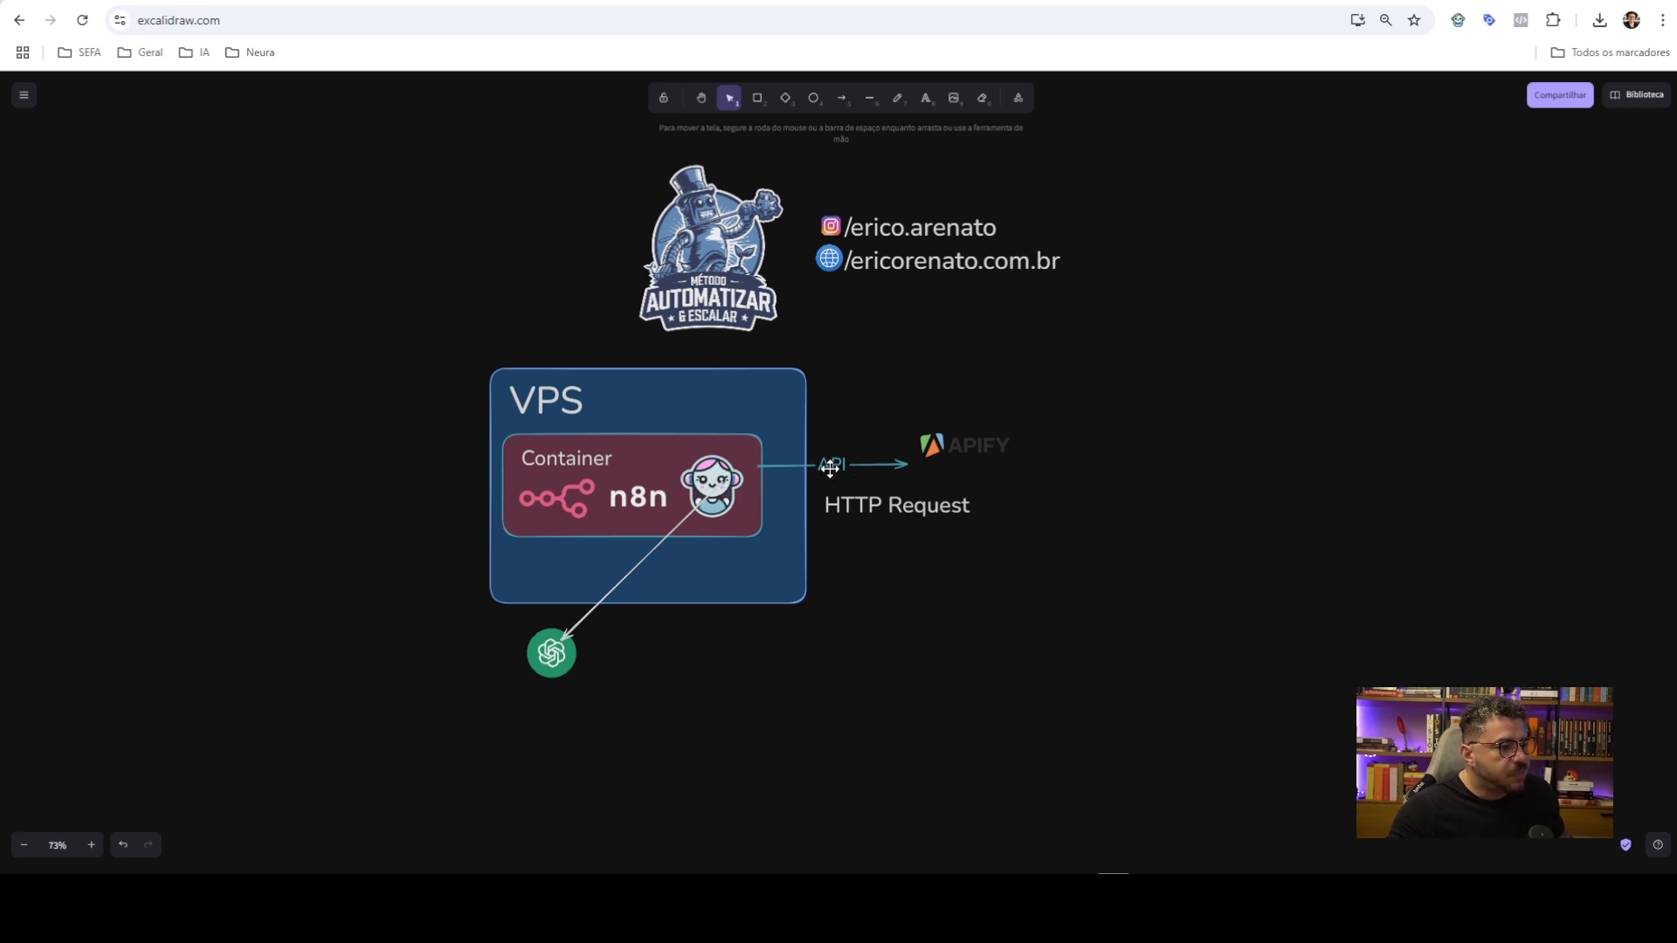
# Follow the newsletter's 'Find the MCP tab on 4,000+ Actor API pages' link to the Apify Store
pyautogui.click(971, 449)
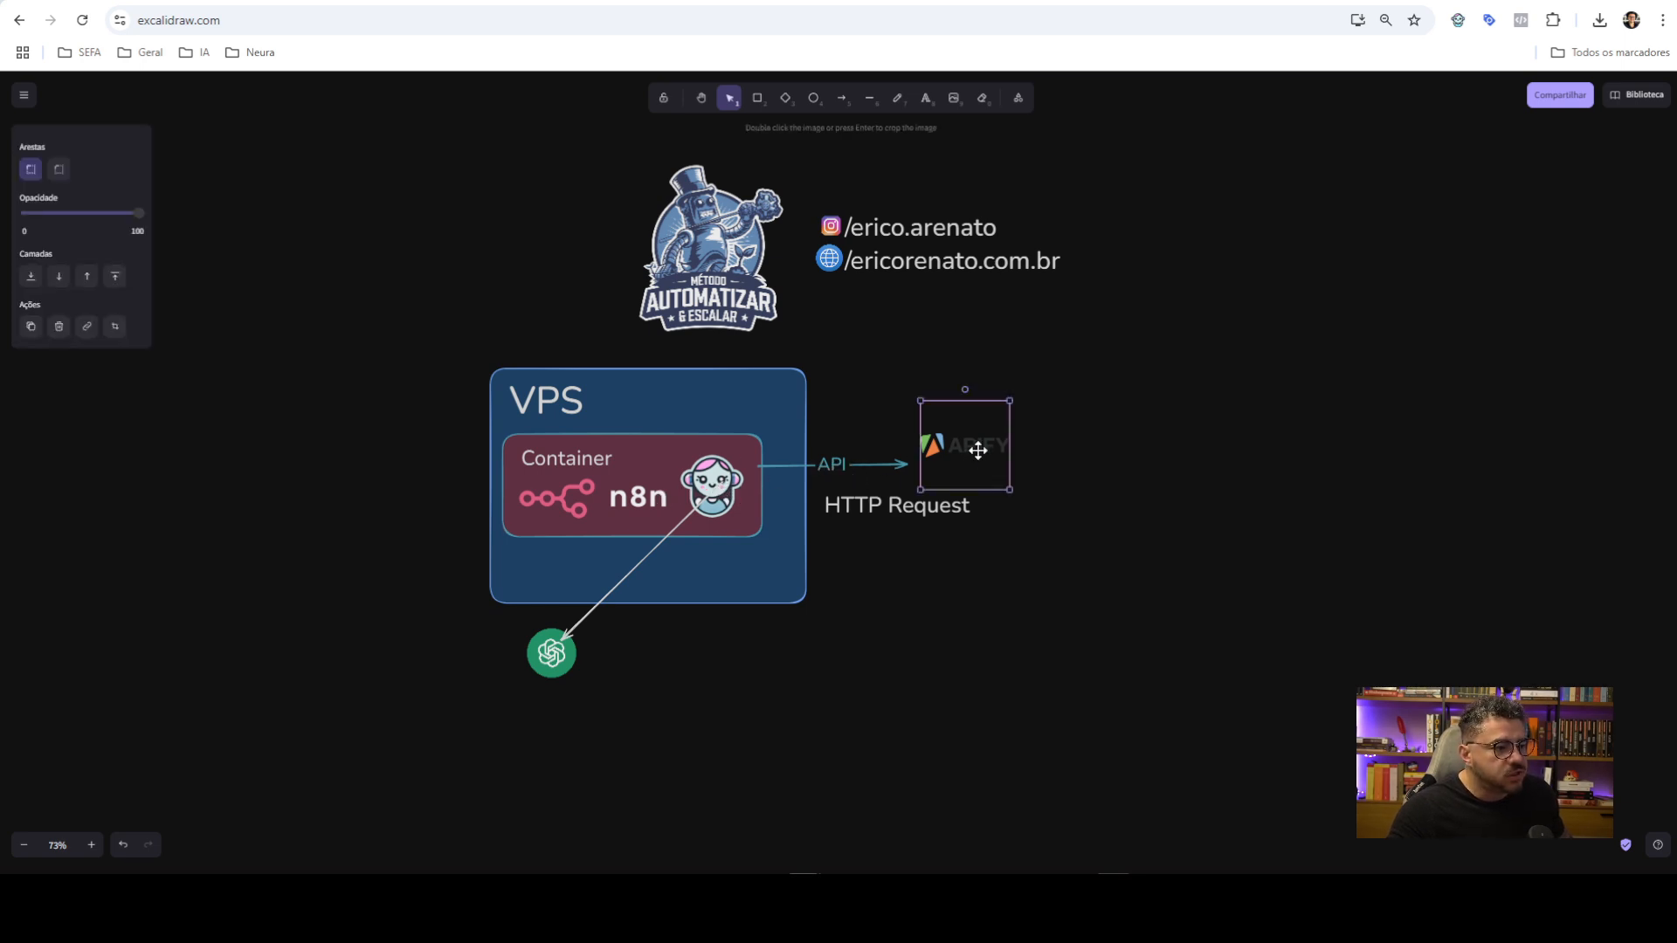
pyautogui.click(1123, 417)
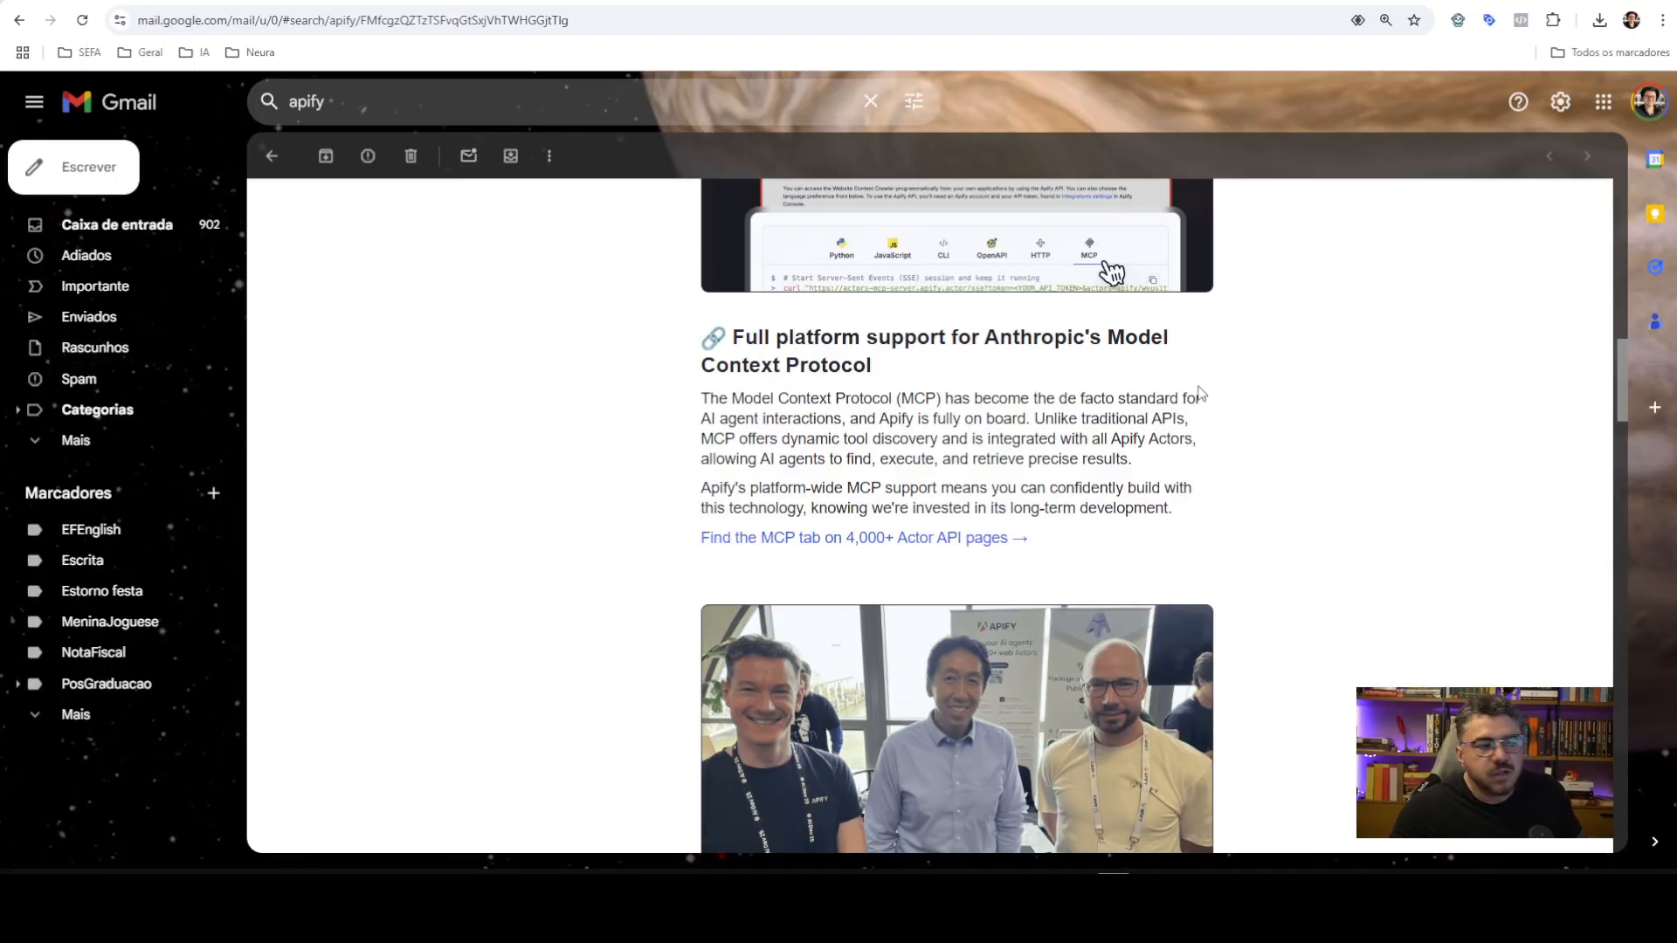
pyautogui.click(844, 537)
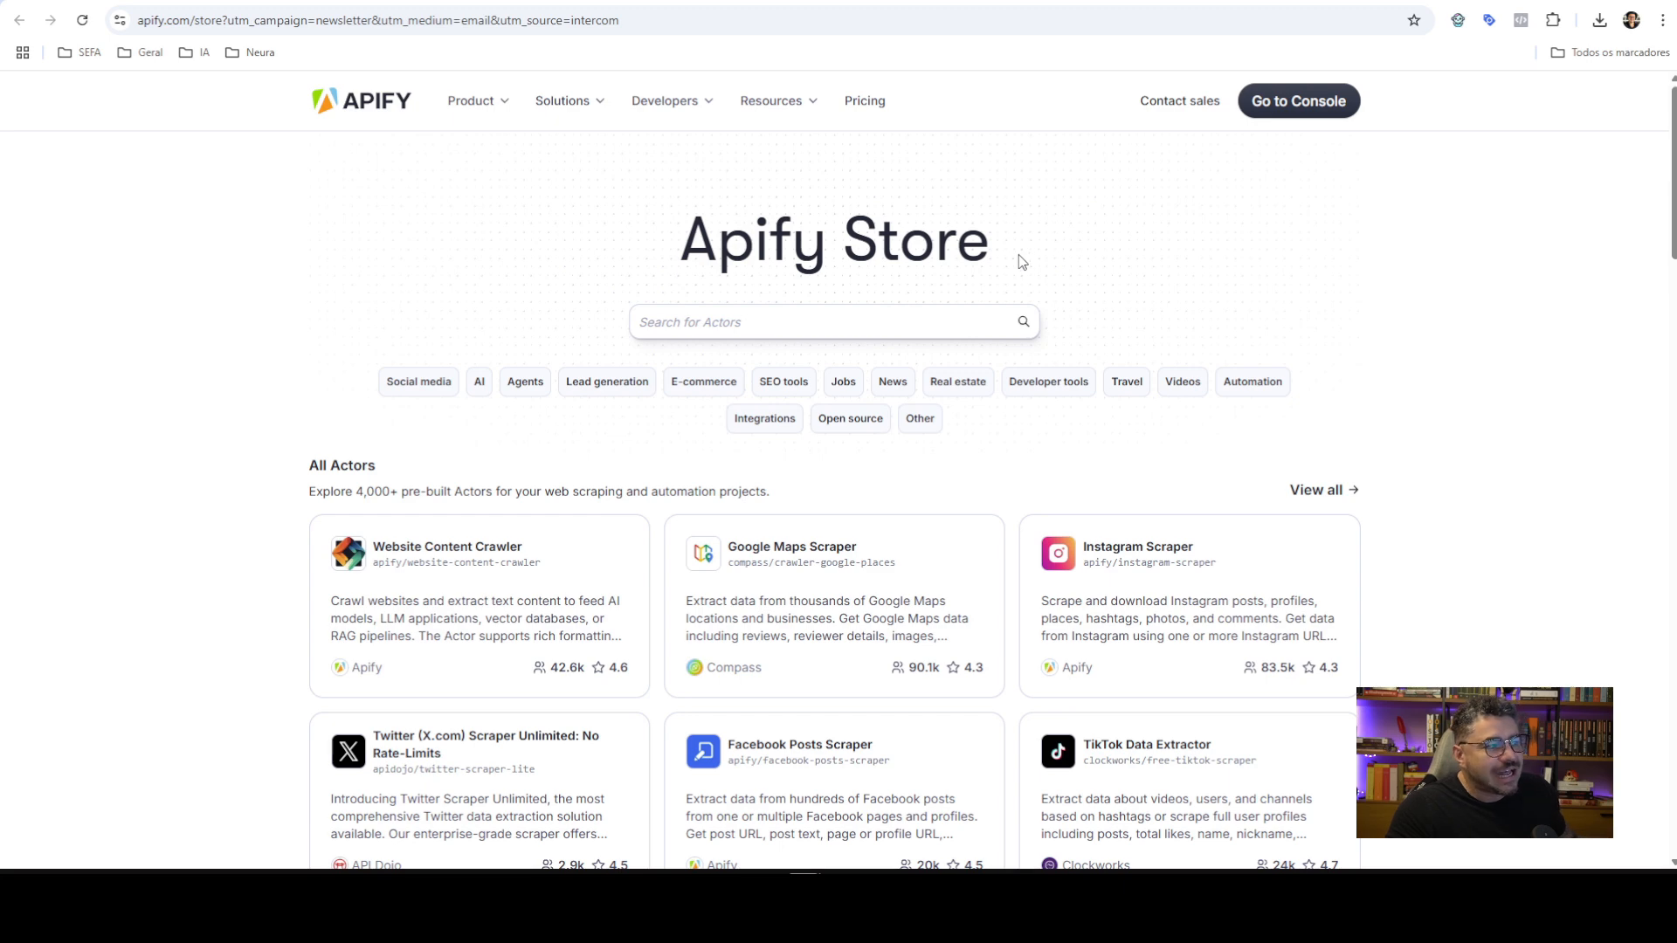
pyautogui.moveTo(1005, 253); pyautogui.dragTo(689, 248)
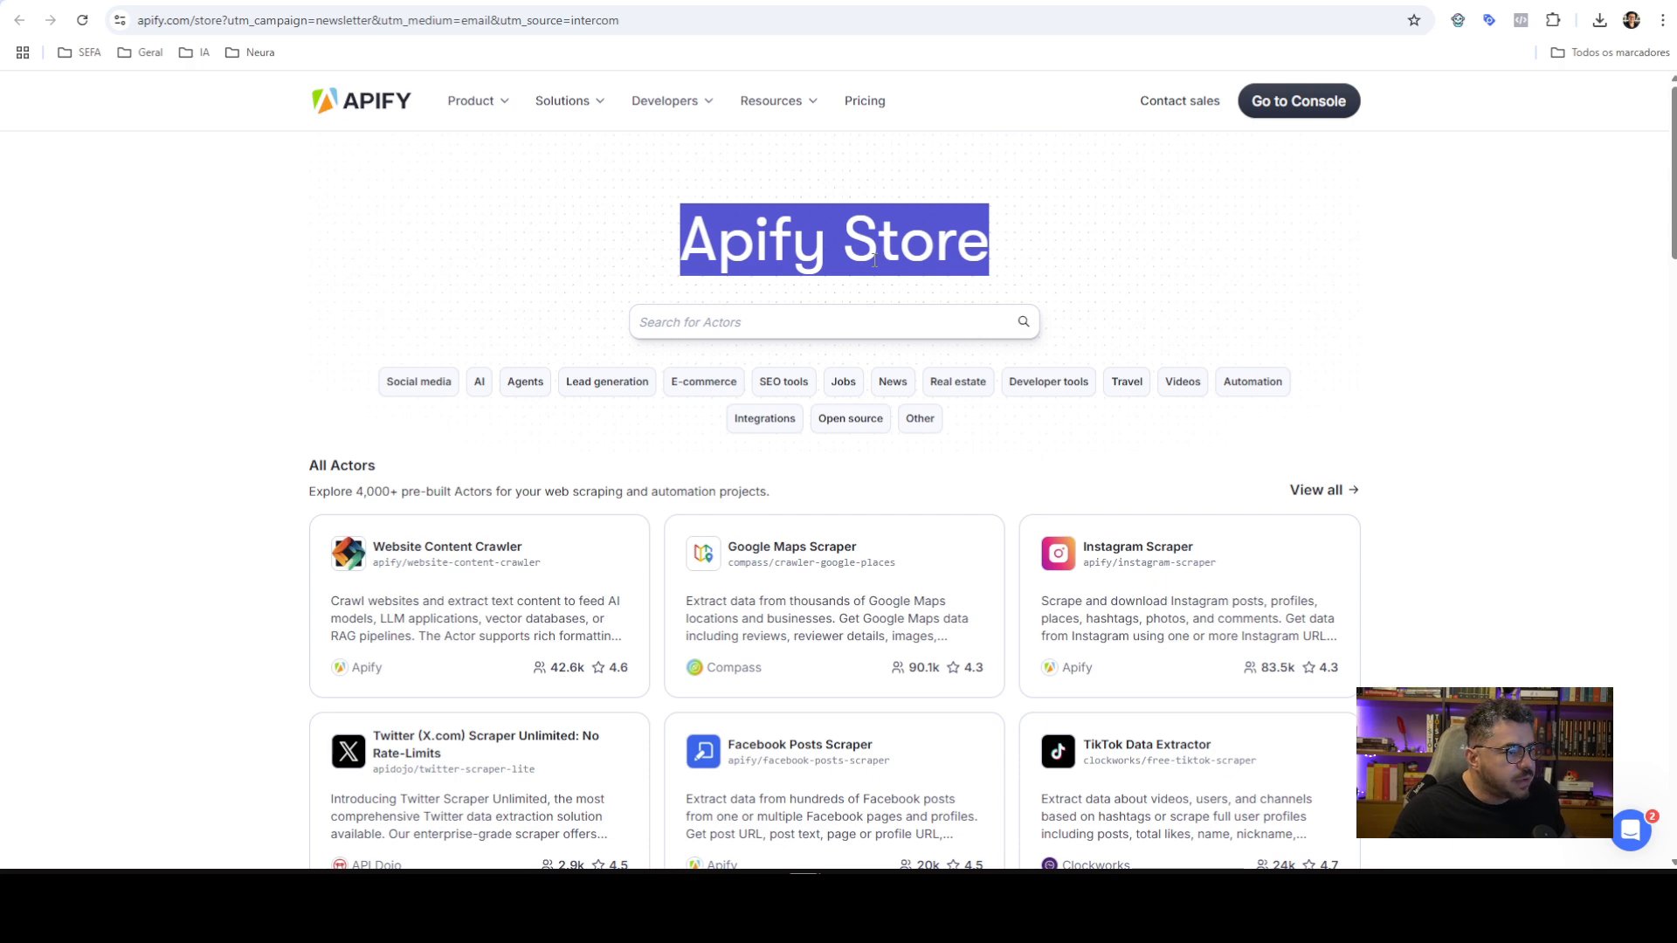
pyautogui.click(1382, 280)
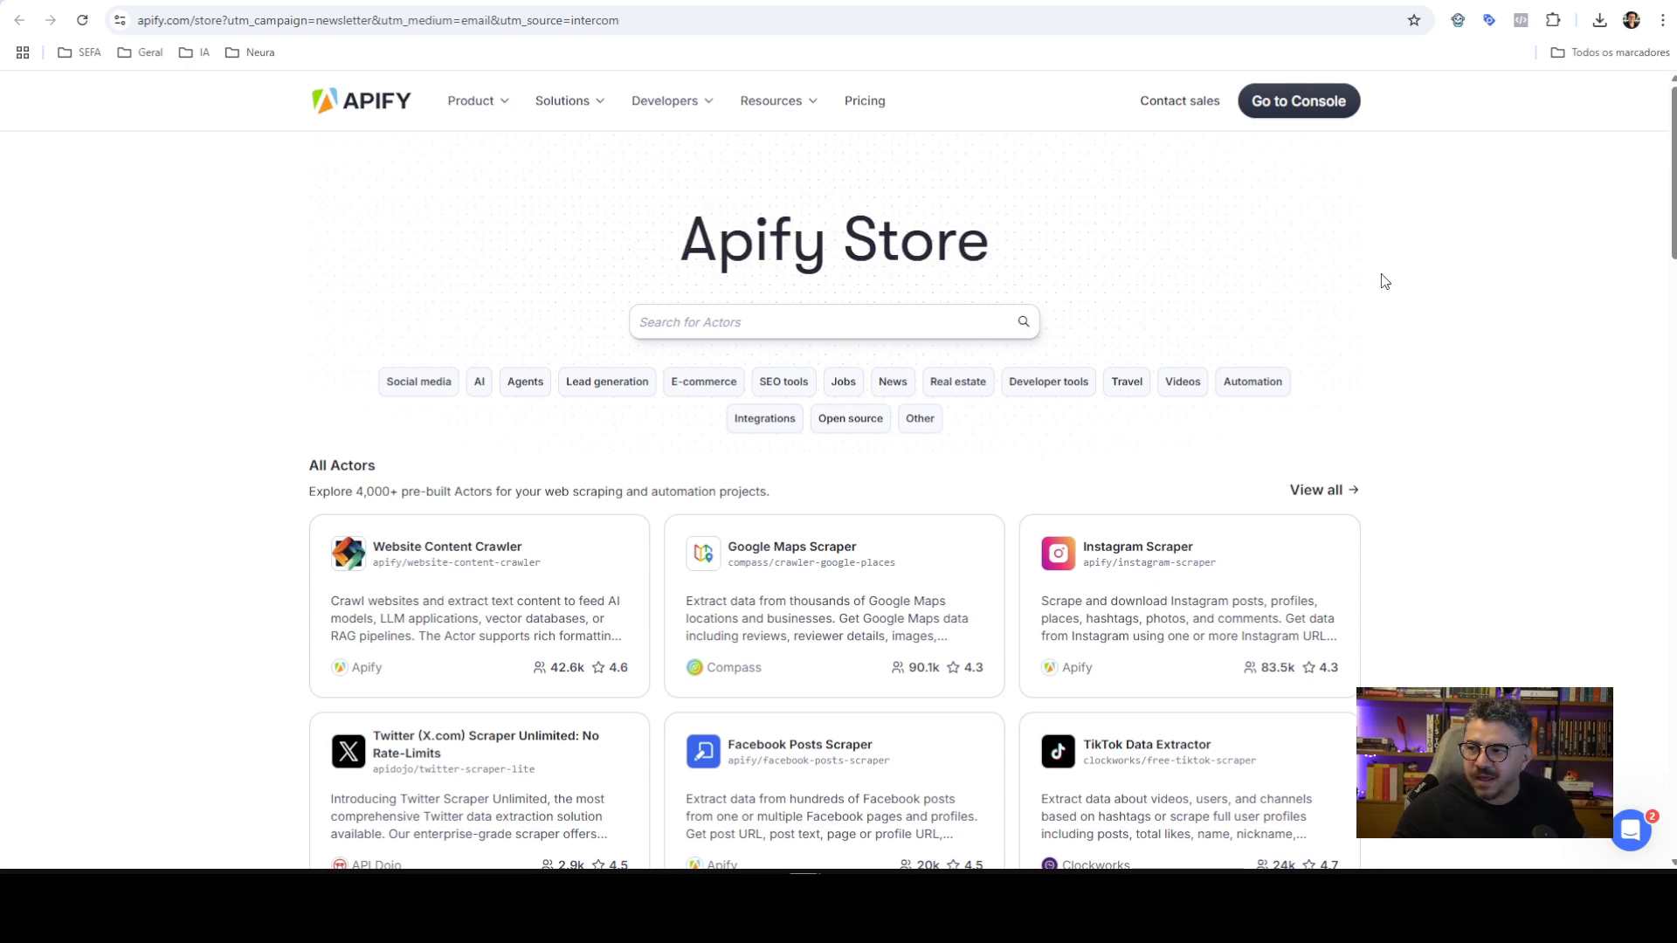
pyautogui.scroll(-2, 572, 430)
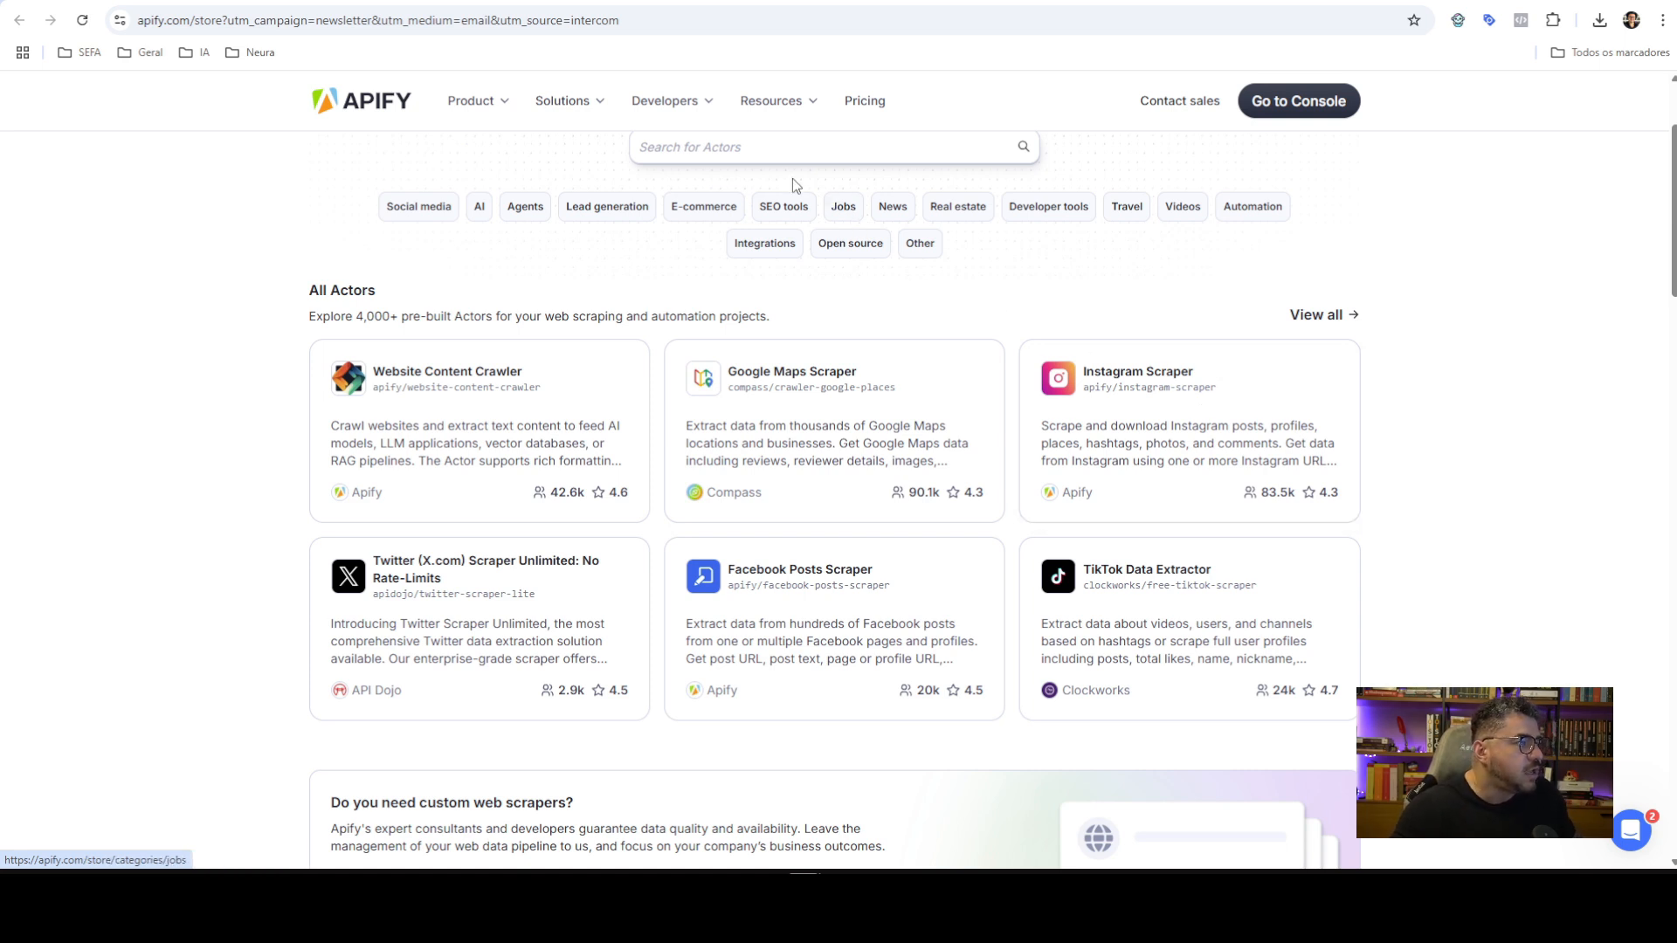
# Search the Apify Store for youtube, then mercado, then amazon scrapers
pyautogui.click(745, 150)
pyautogui.write('you')
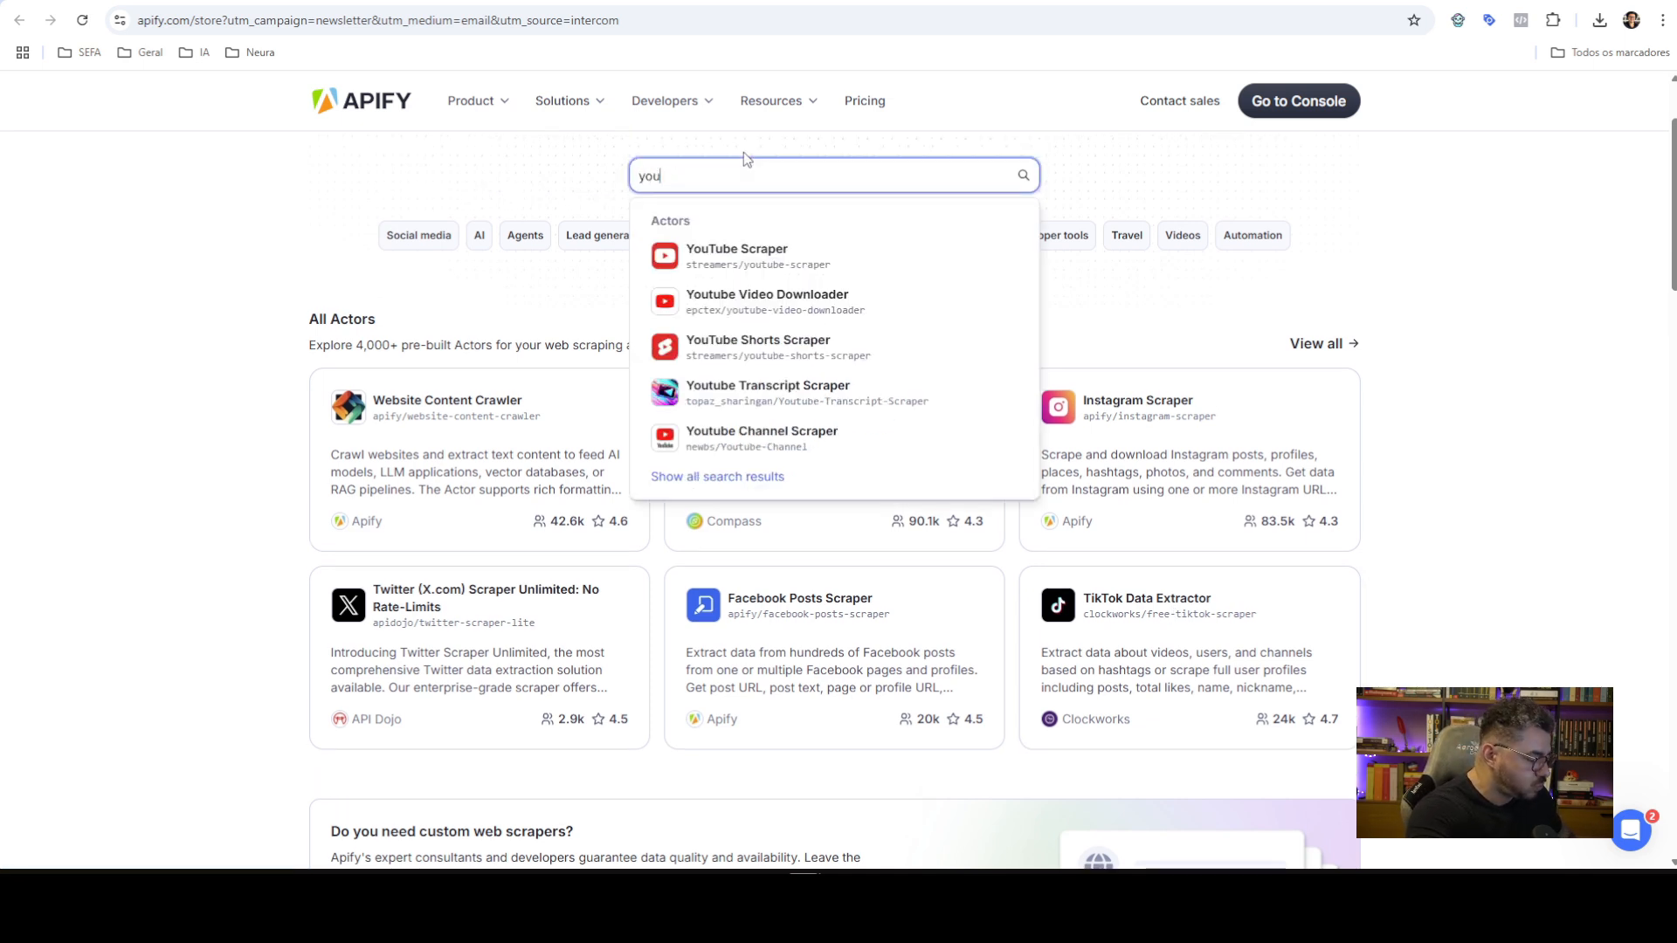
pyautogui.write('tube')
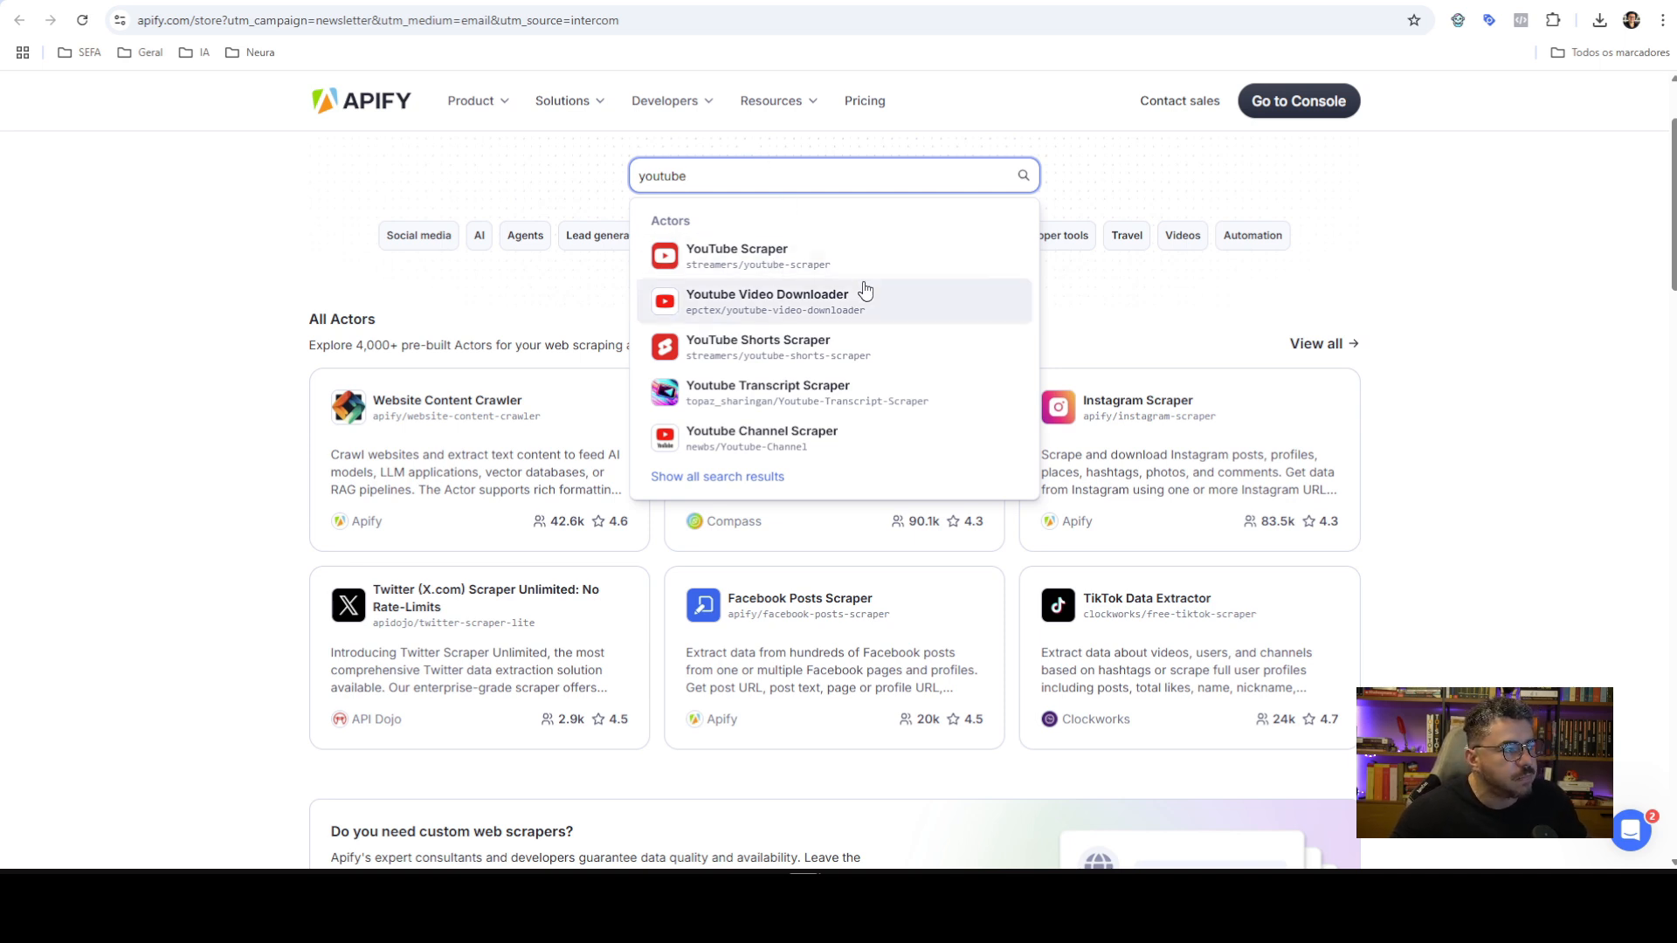
pyautogui.doubleClick(748, 180)
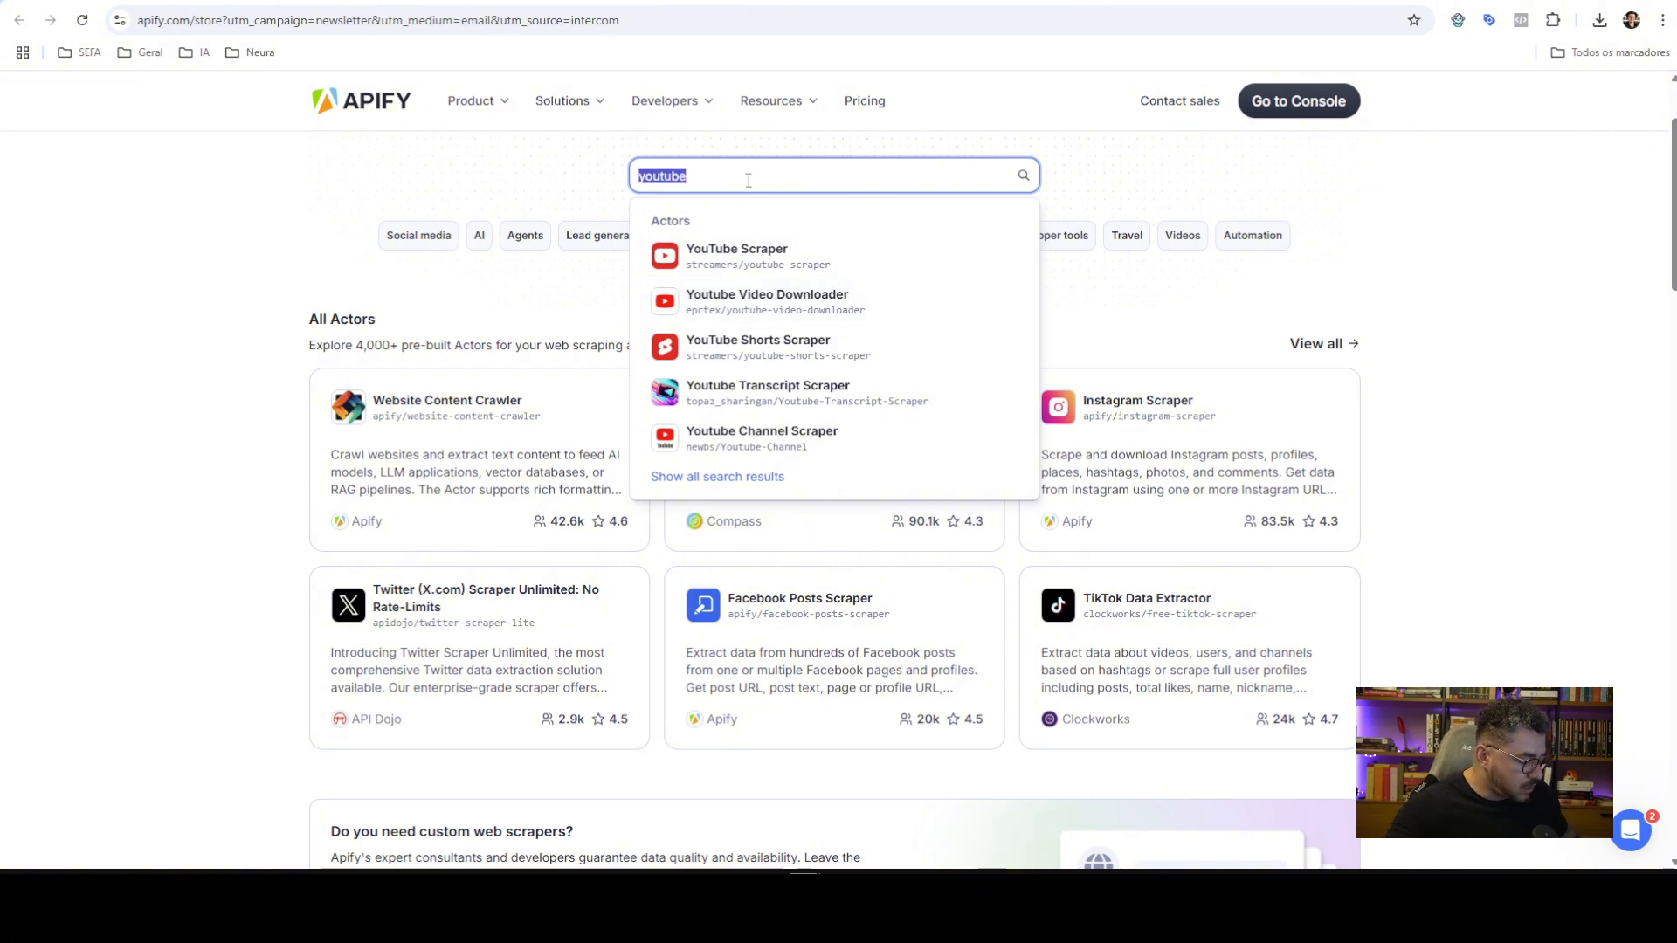
pyautogui.write('mercado')
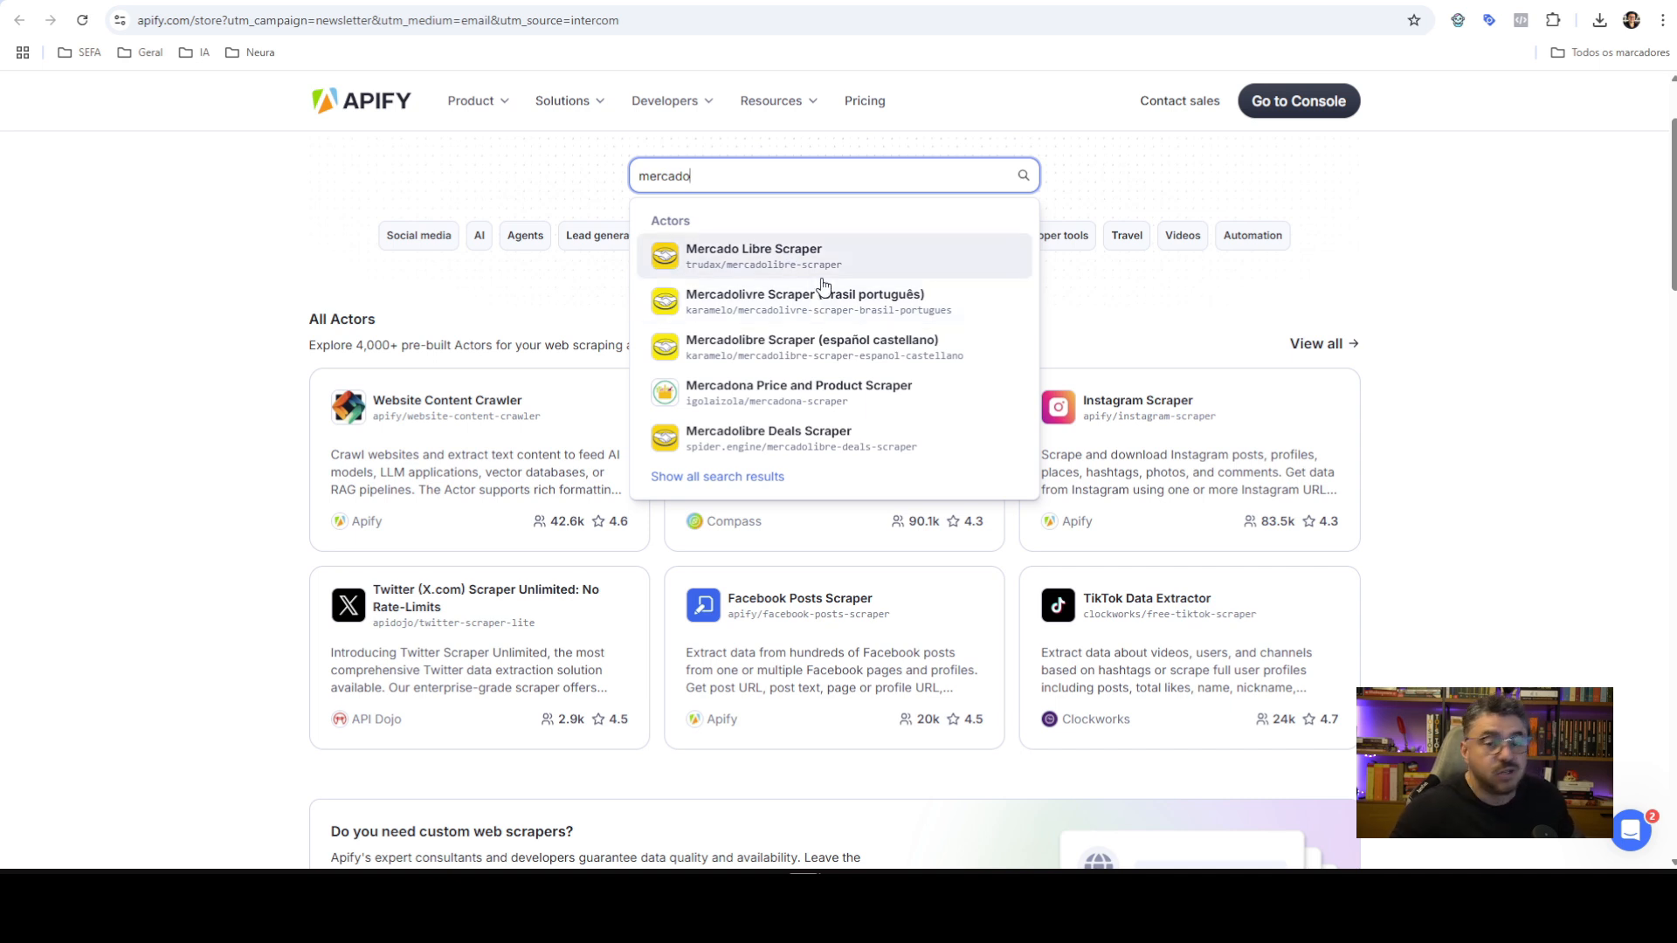
pyautogui.doubleClick(778, 185)
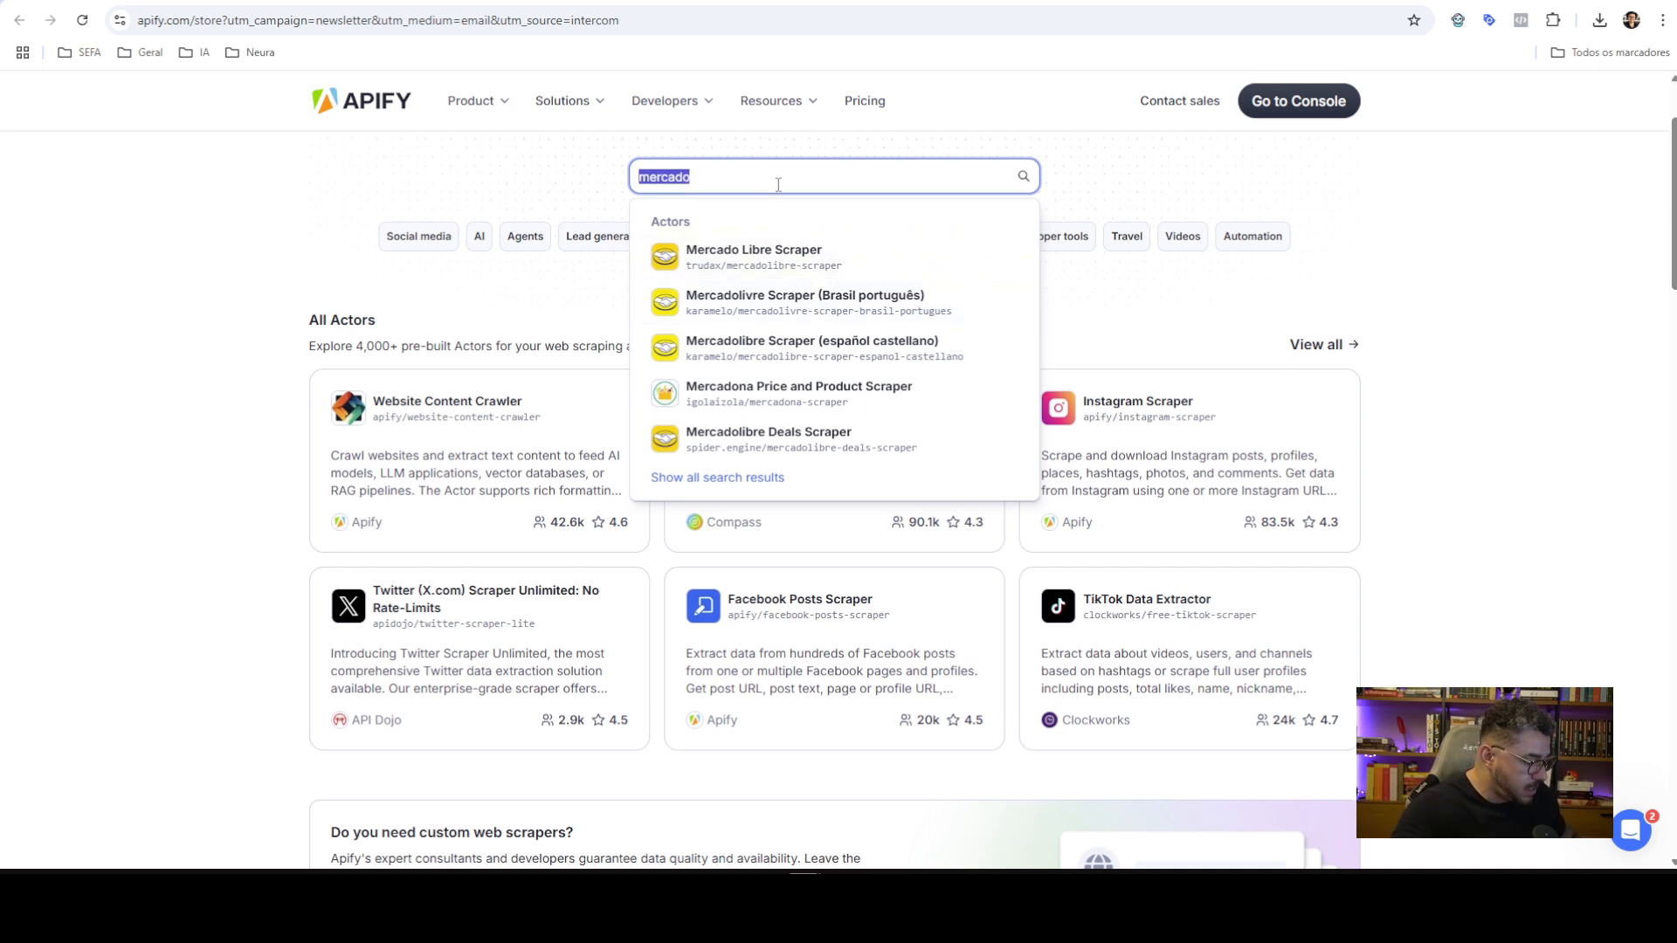
pyautogui.write('amazo')
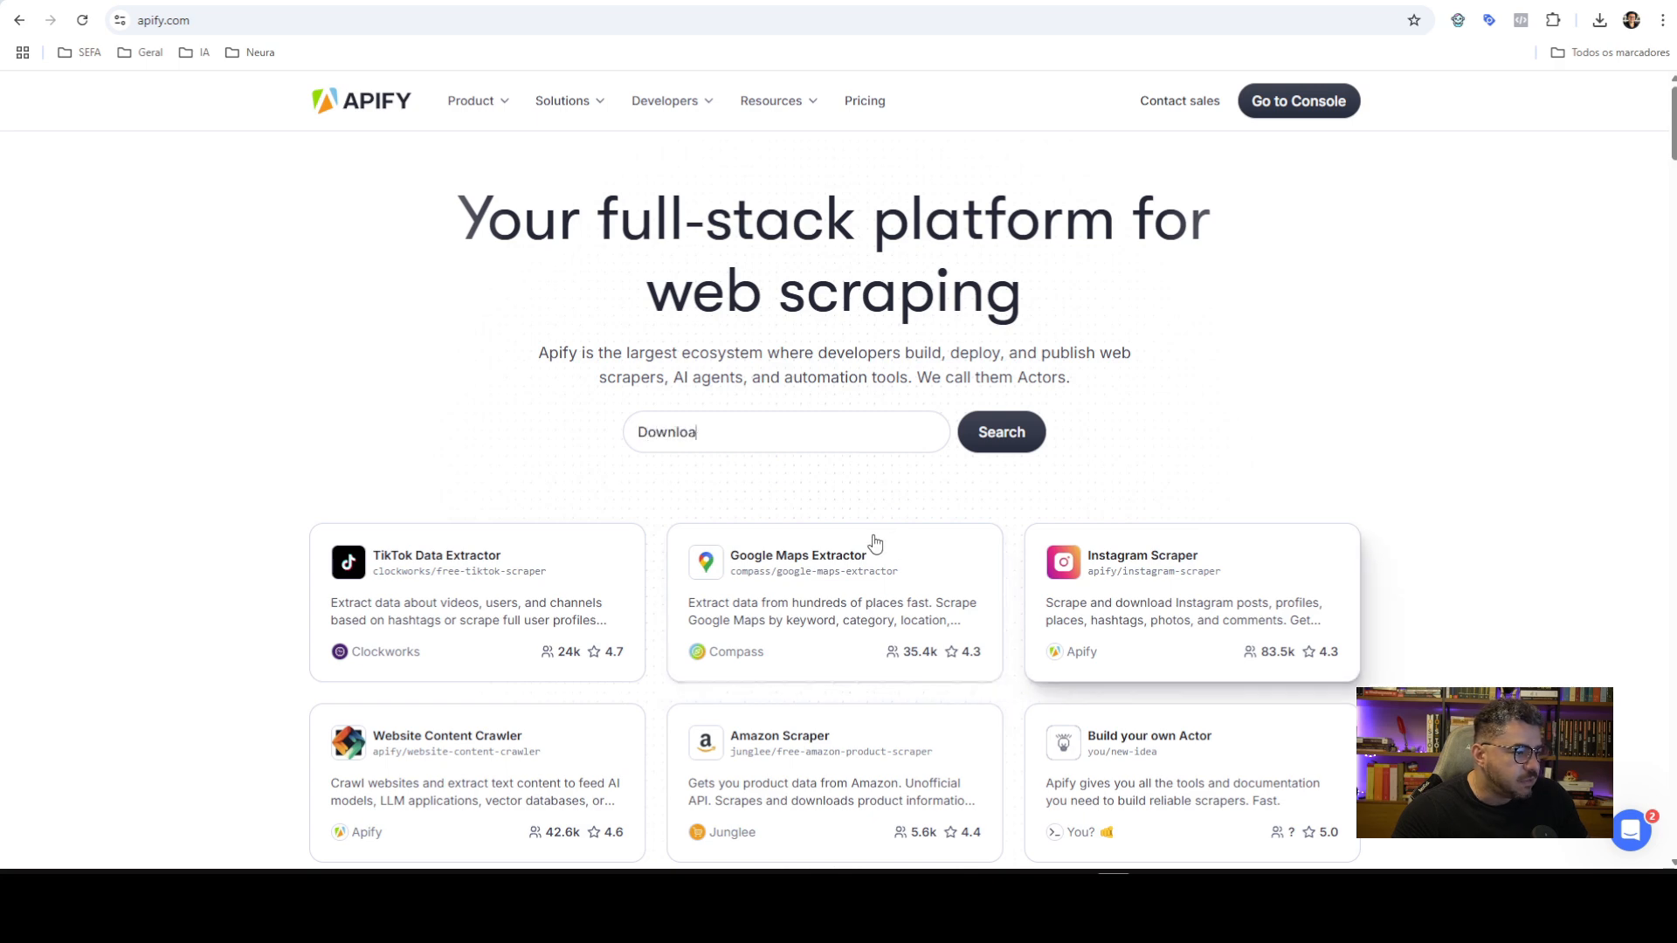
pyautogui.click(827, 577)
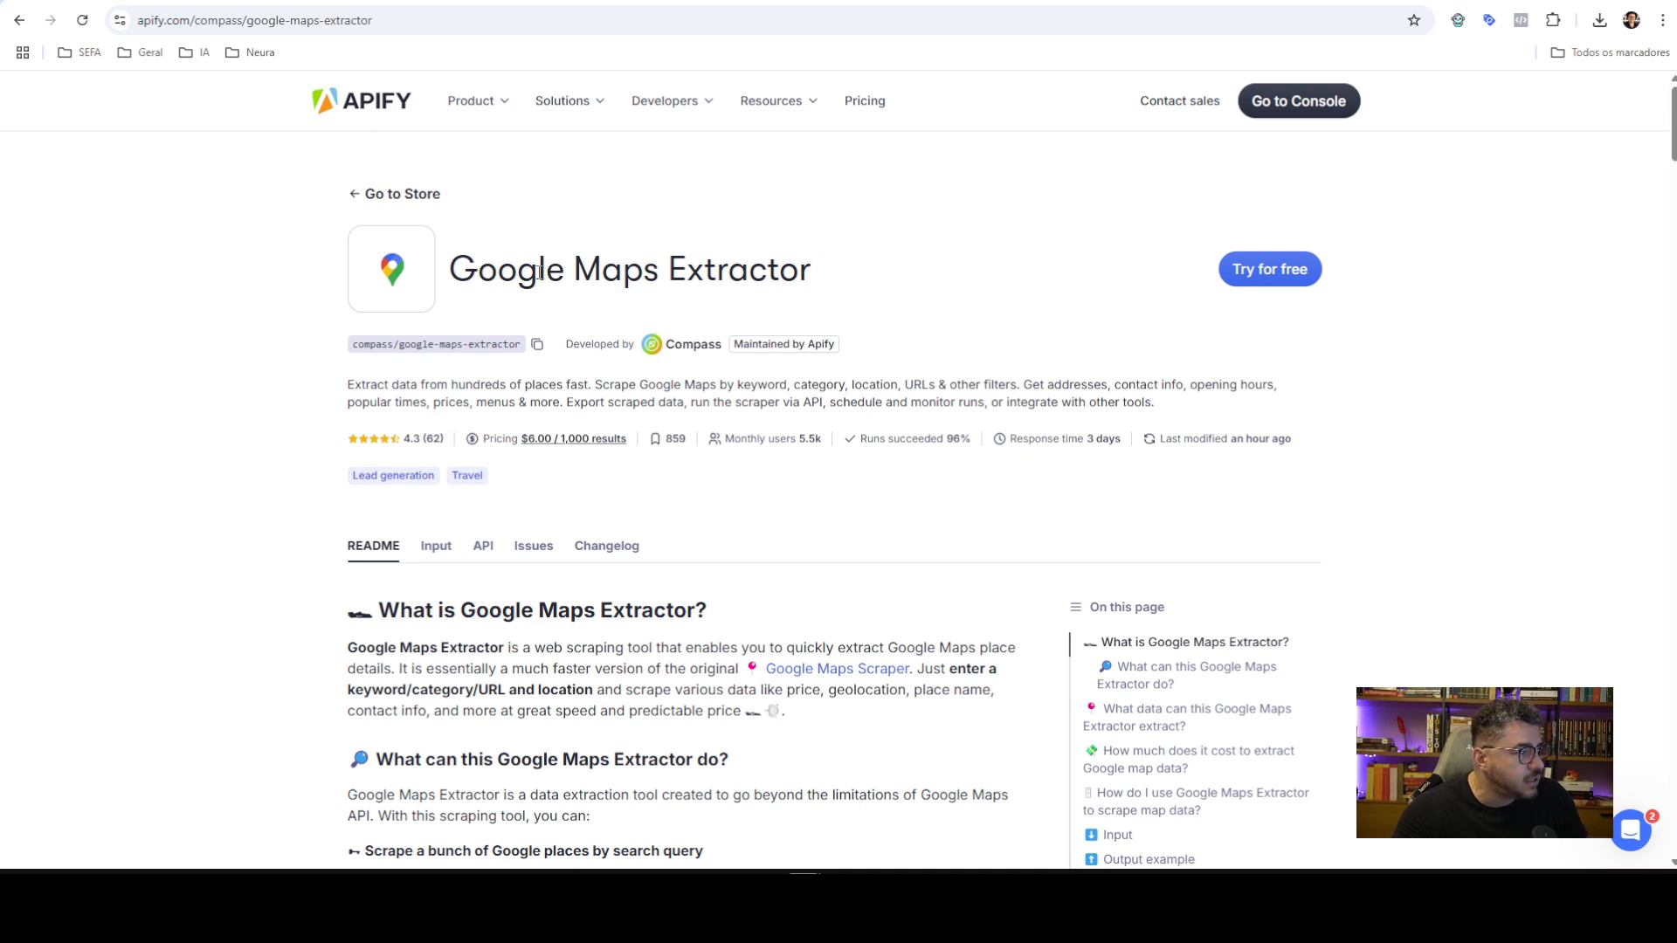
pyautogui.scroll(-2, 806, 248)
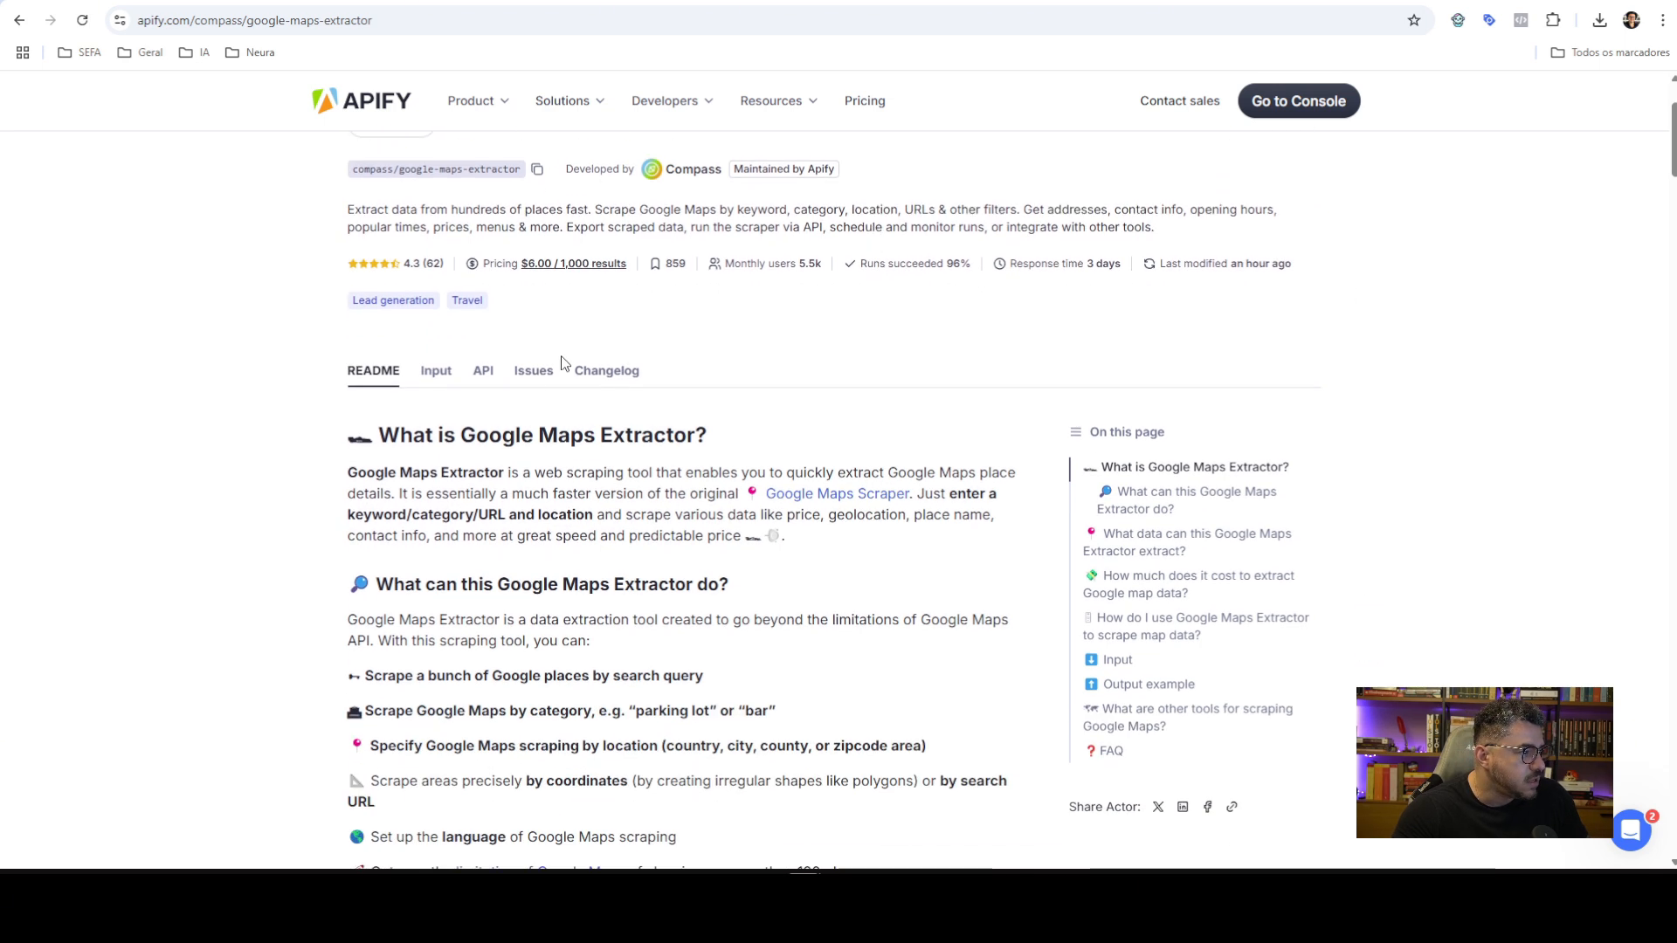
pyautogui.click(482, 371)
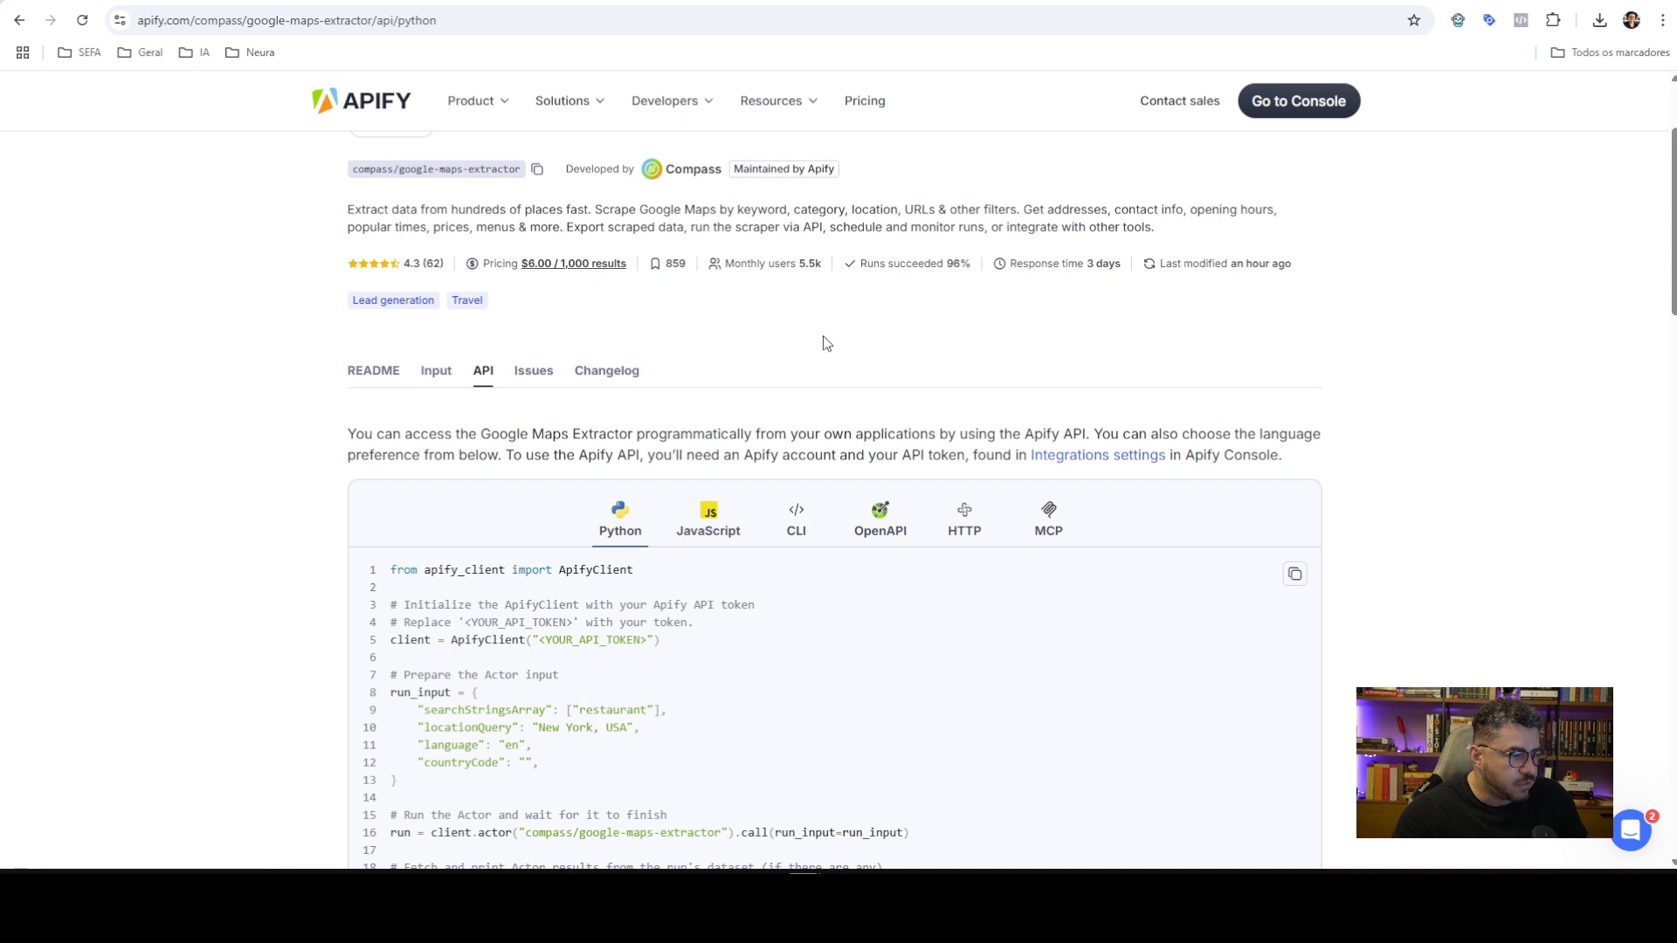
pyautogui.scroll(-2, 1093, 330)
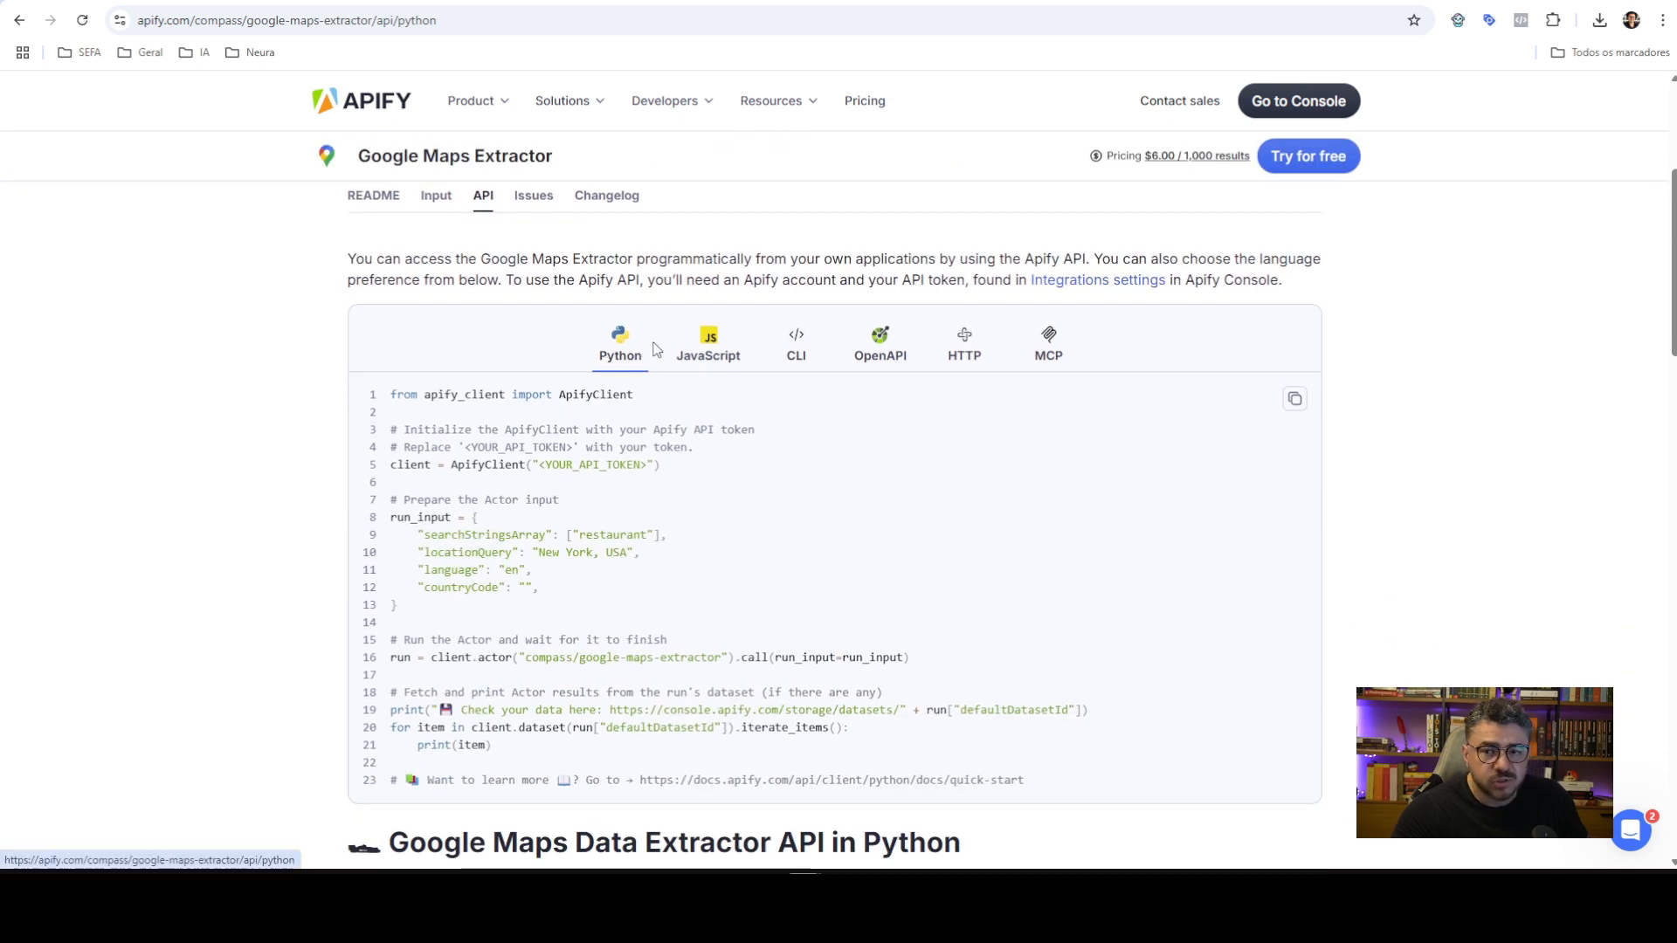
pyautogui.click(1049, 357)
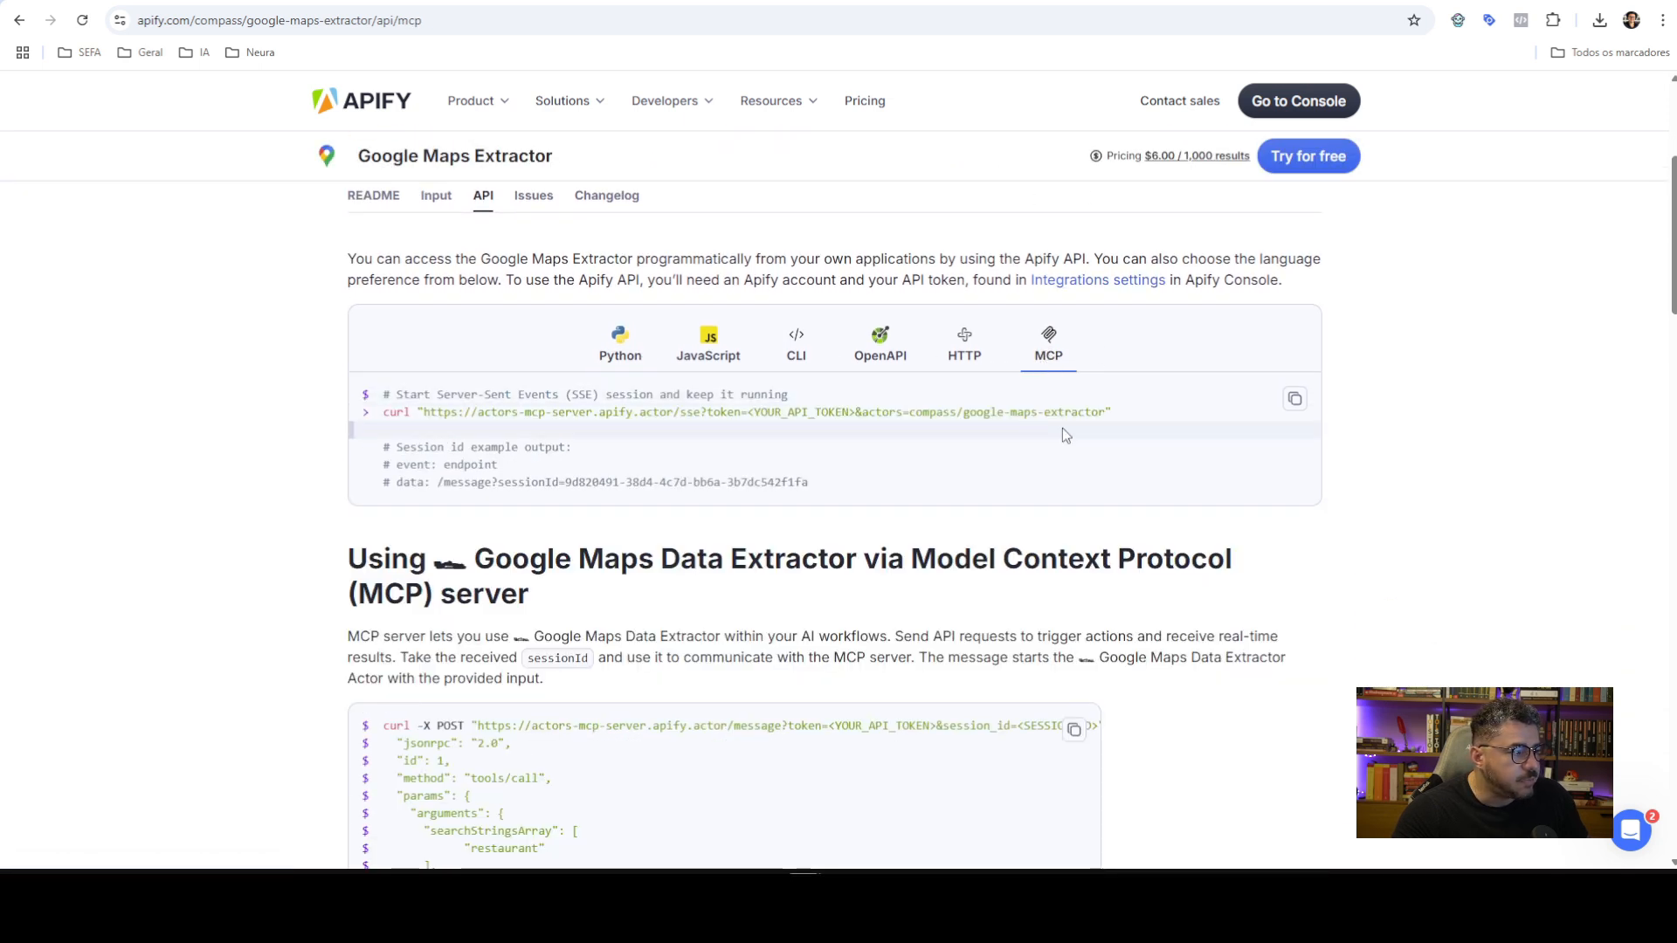
pyautogui.scroll(-6, 1045, 434)
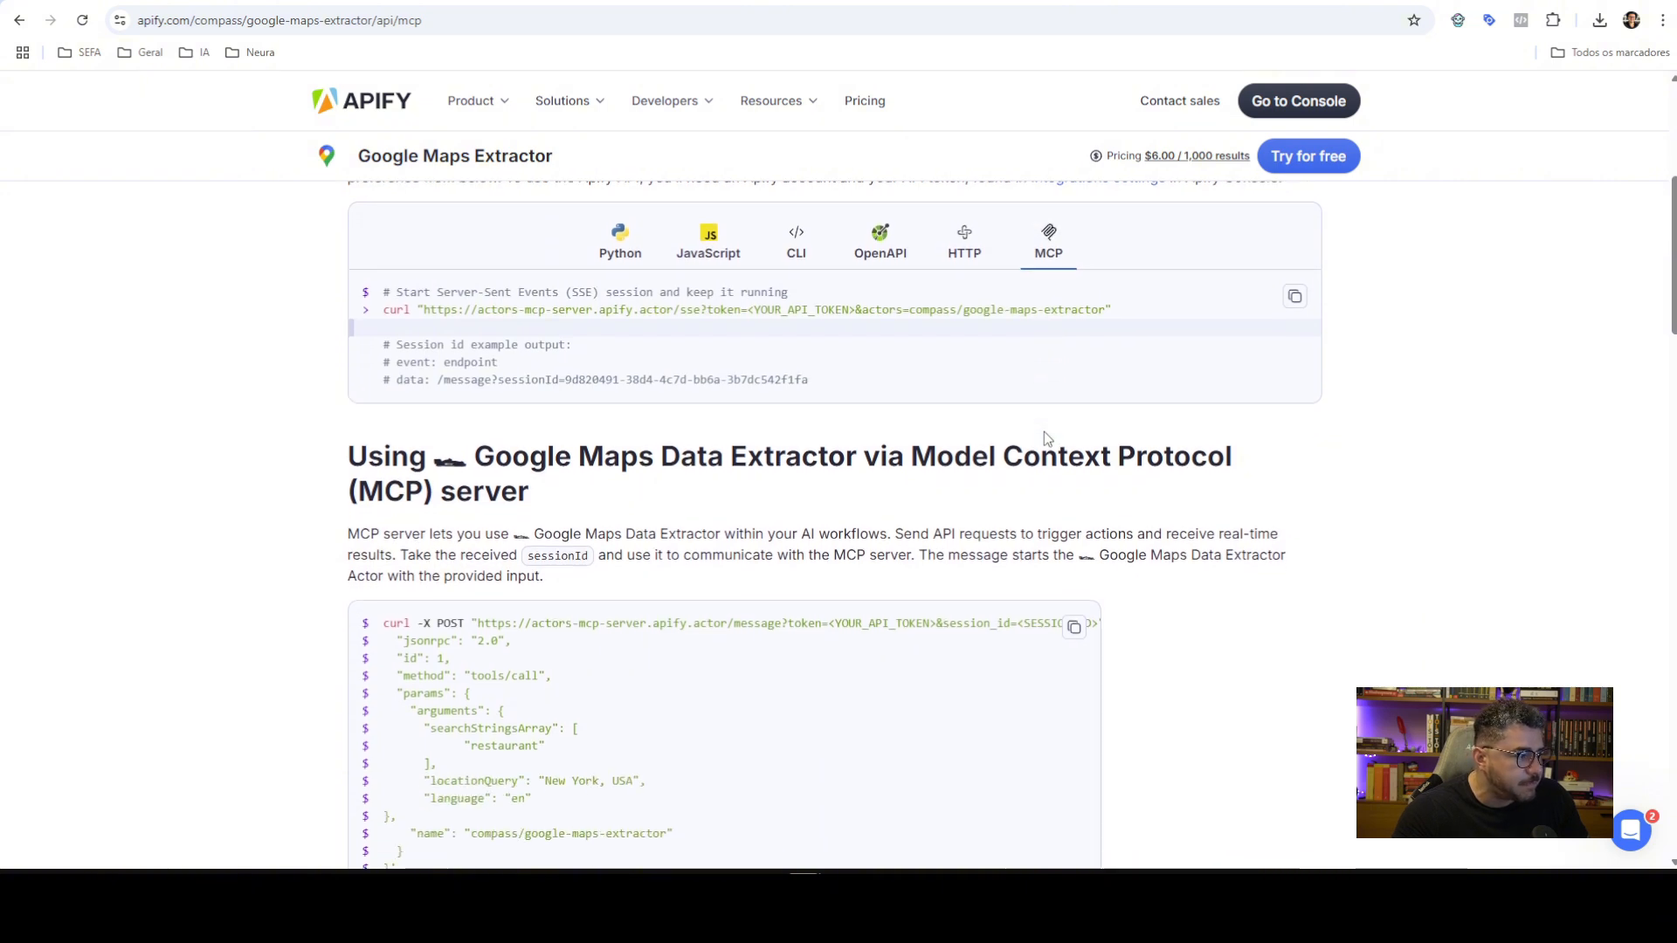
pyautogui.scroll(-1, 908, 480)
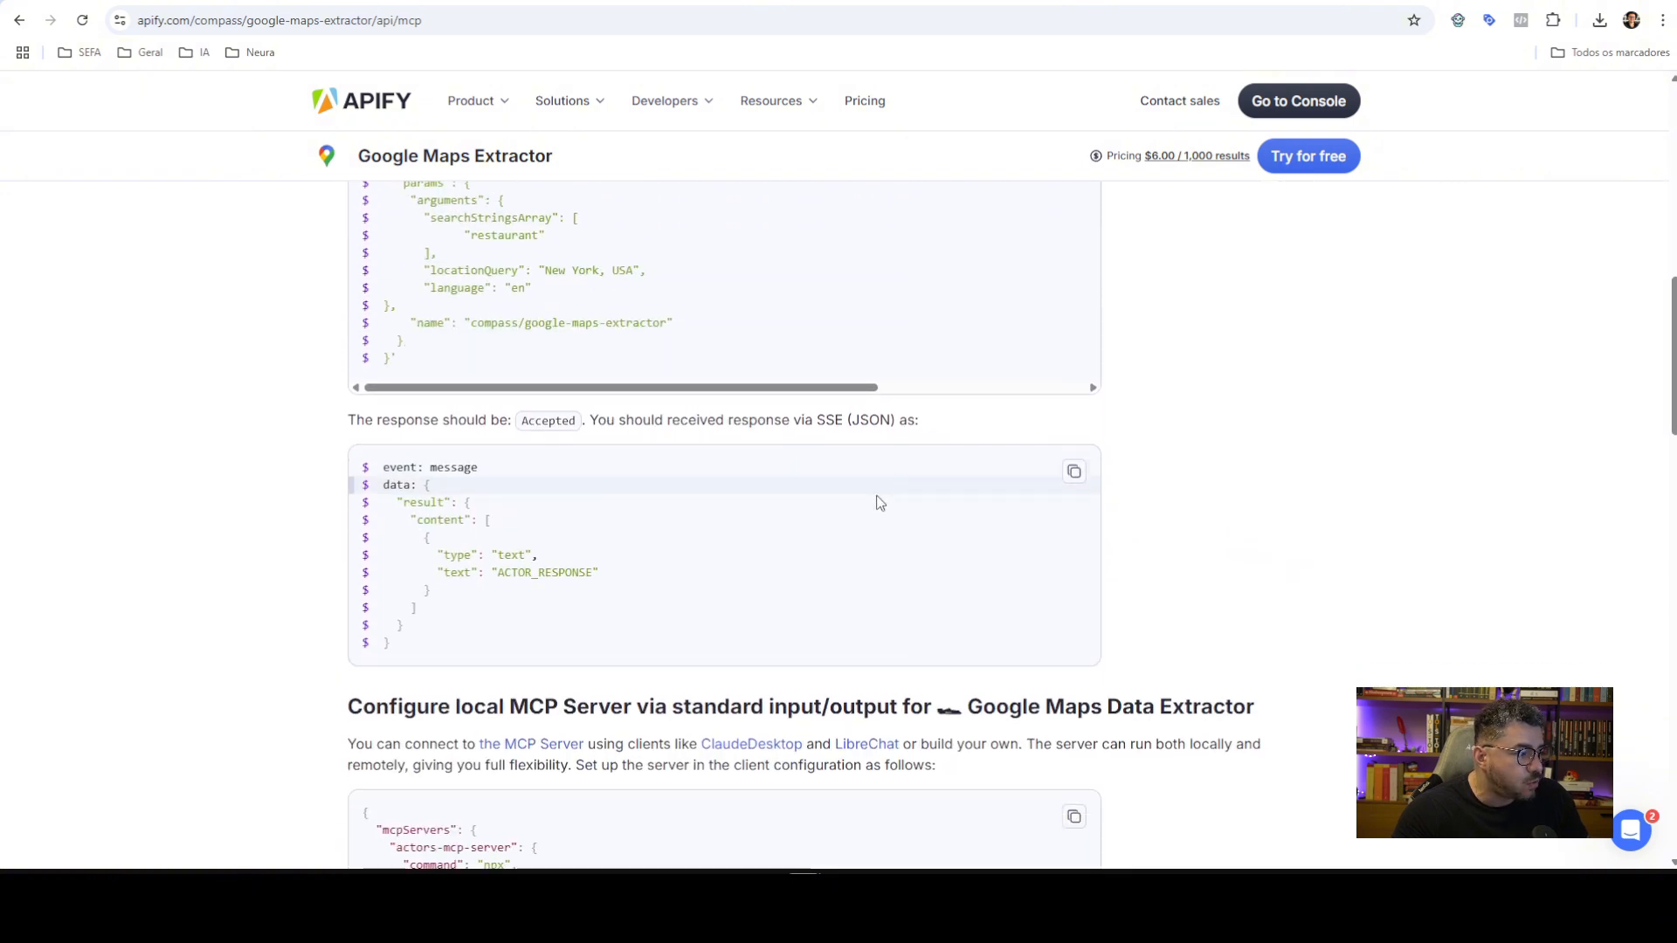
pyautogui.scroll(-4, 812, 489)
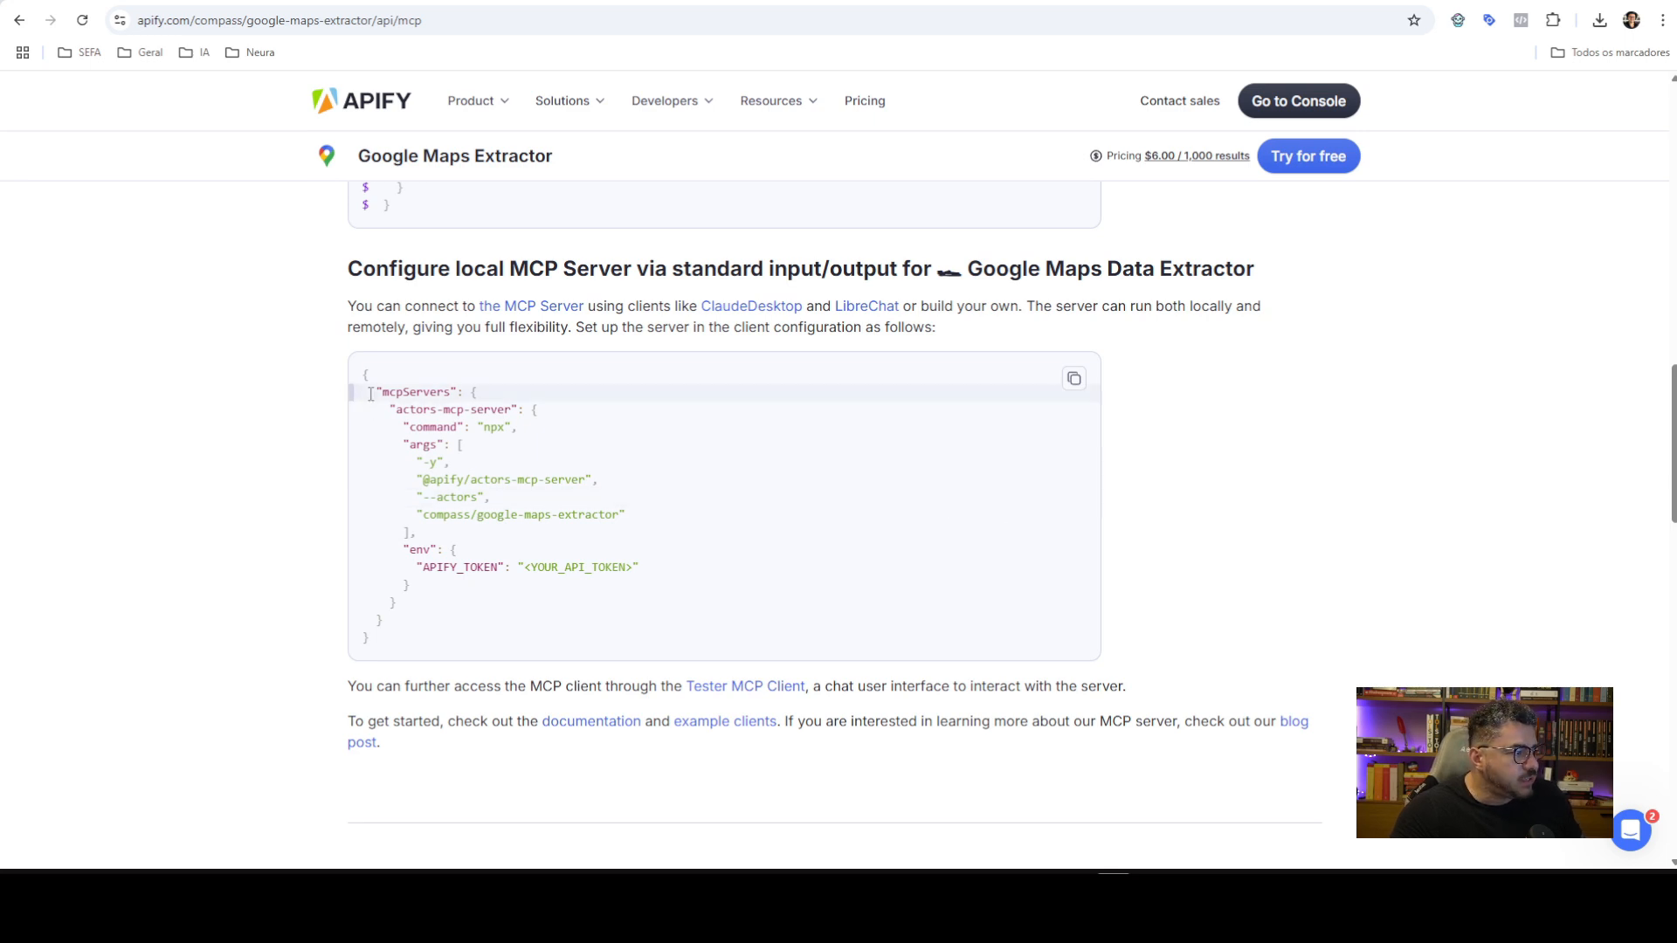
pyautogui.moveTo(361, 375); pyautogui.dragTo(414, 632)
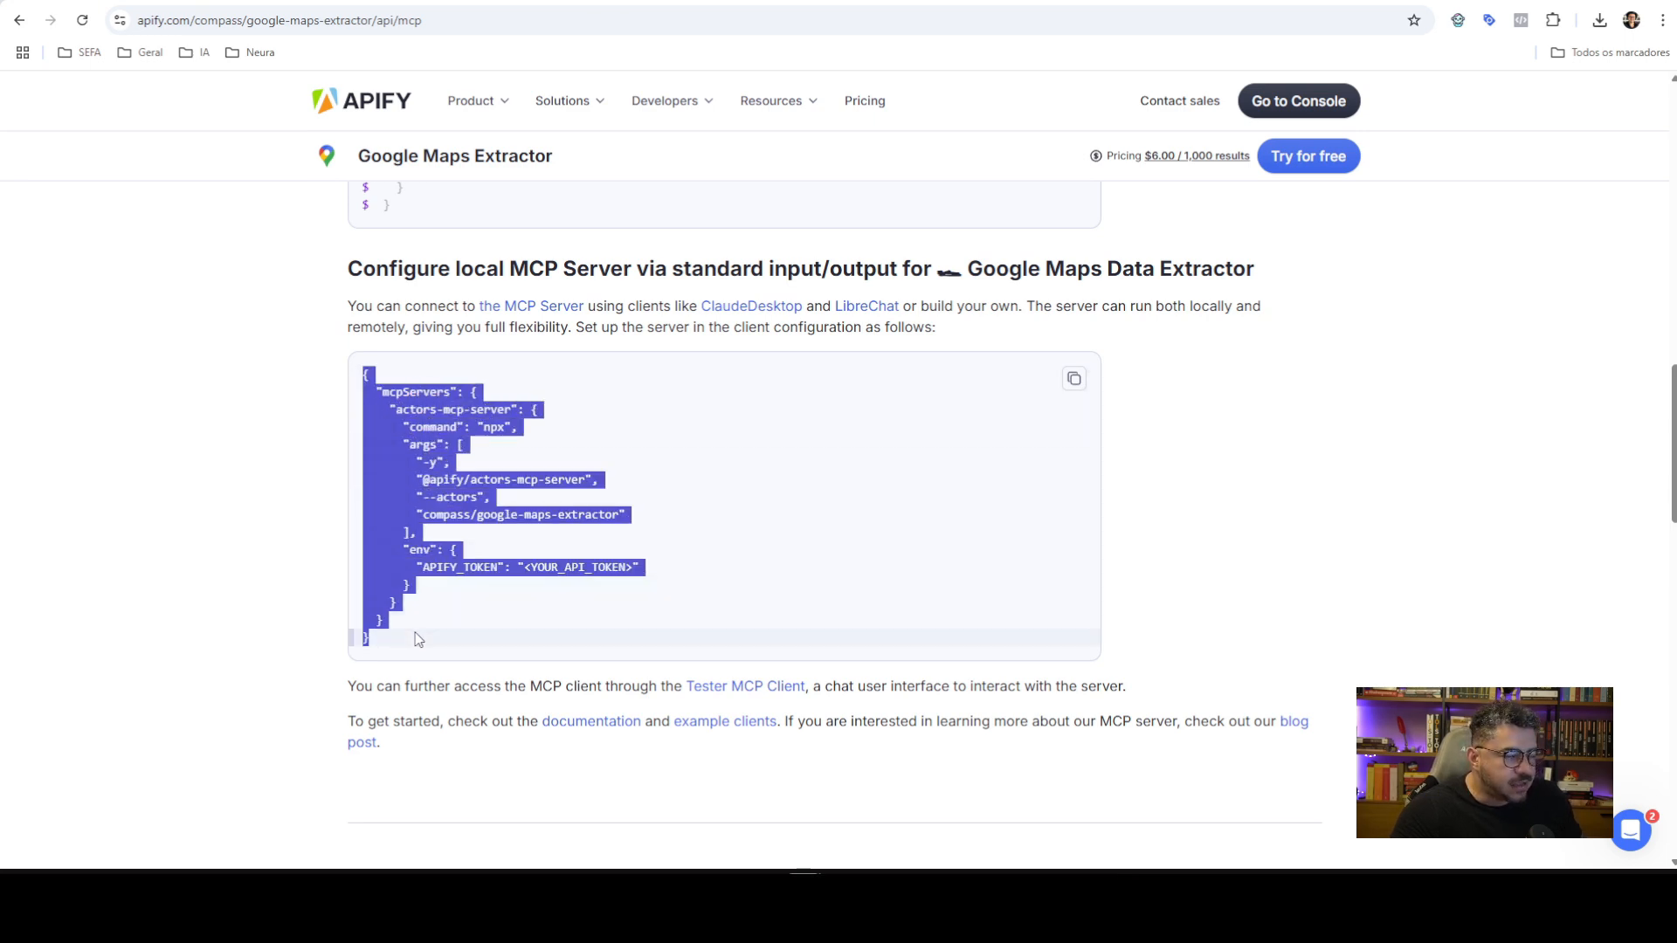
pyautogui.click(568, 472)
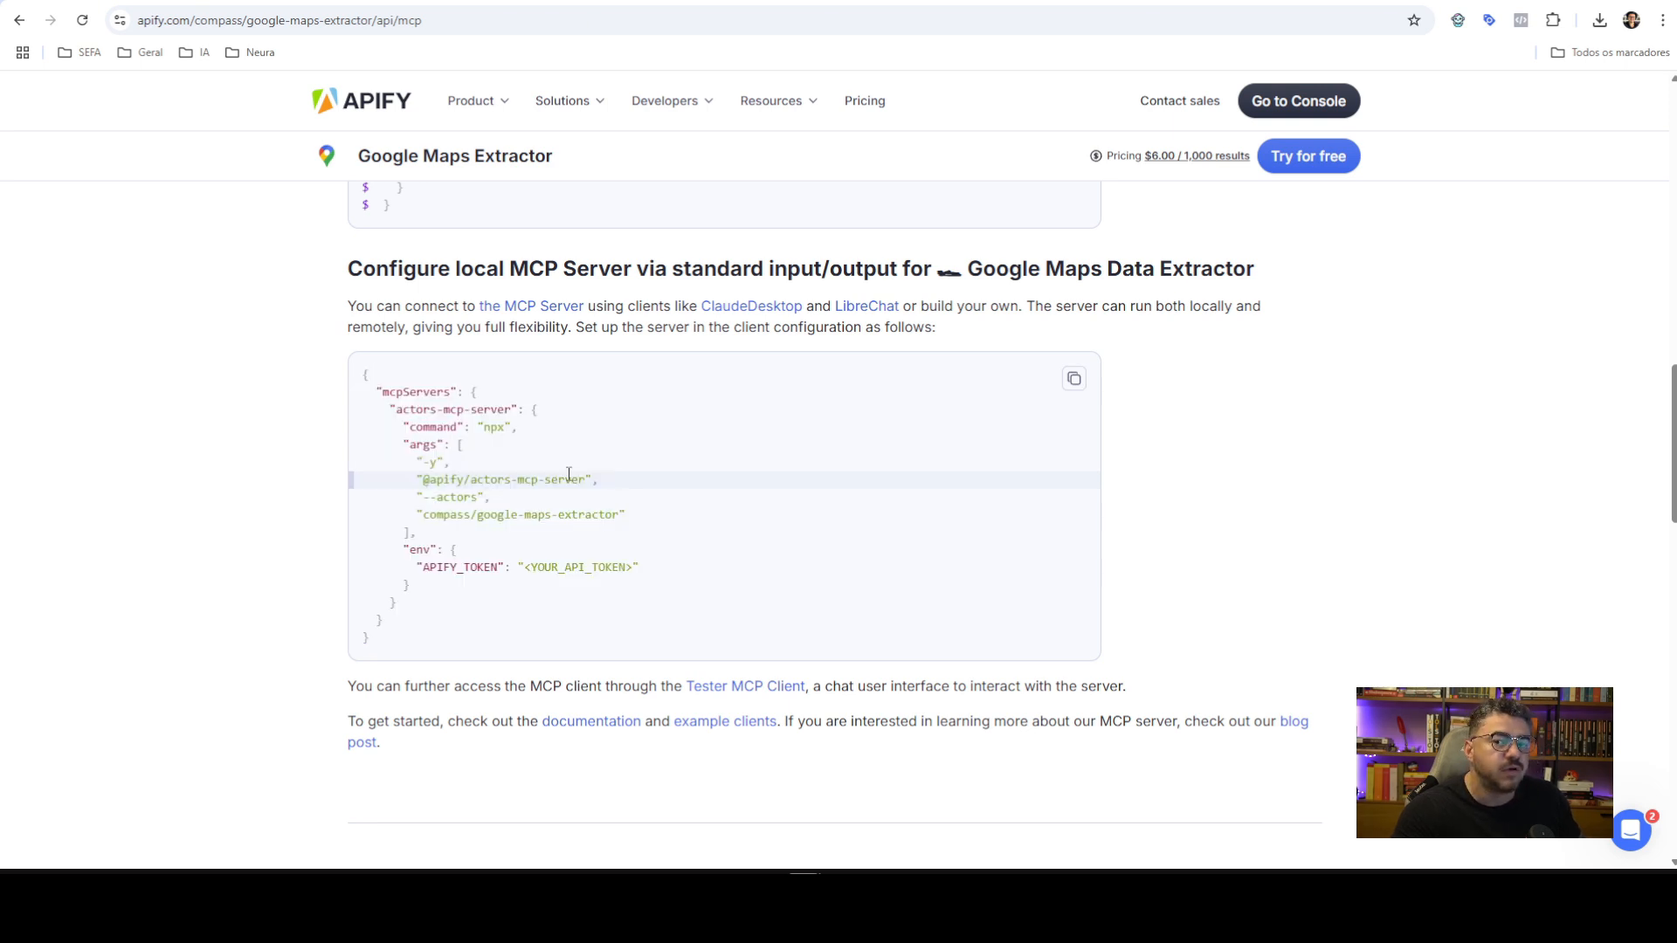
pyautogui.doubleClick(432, 427)
pyautogui.doubleClick(494, 427)
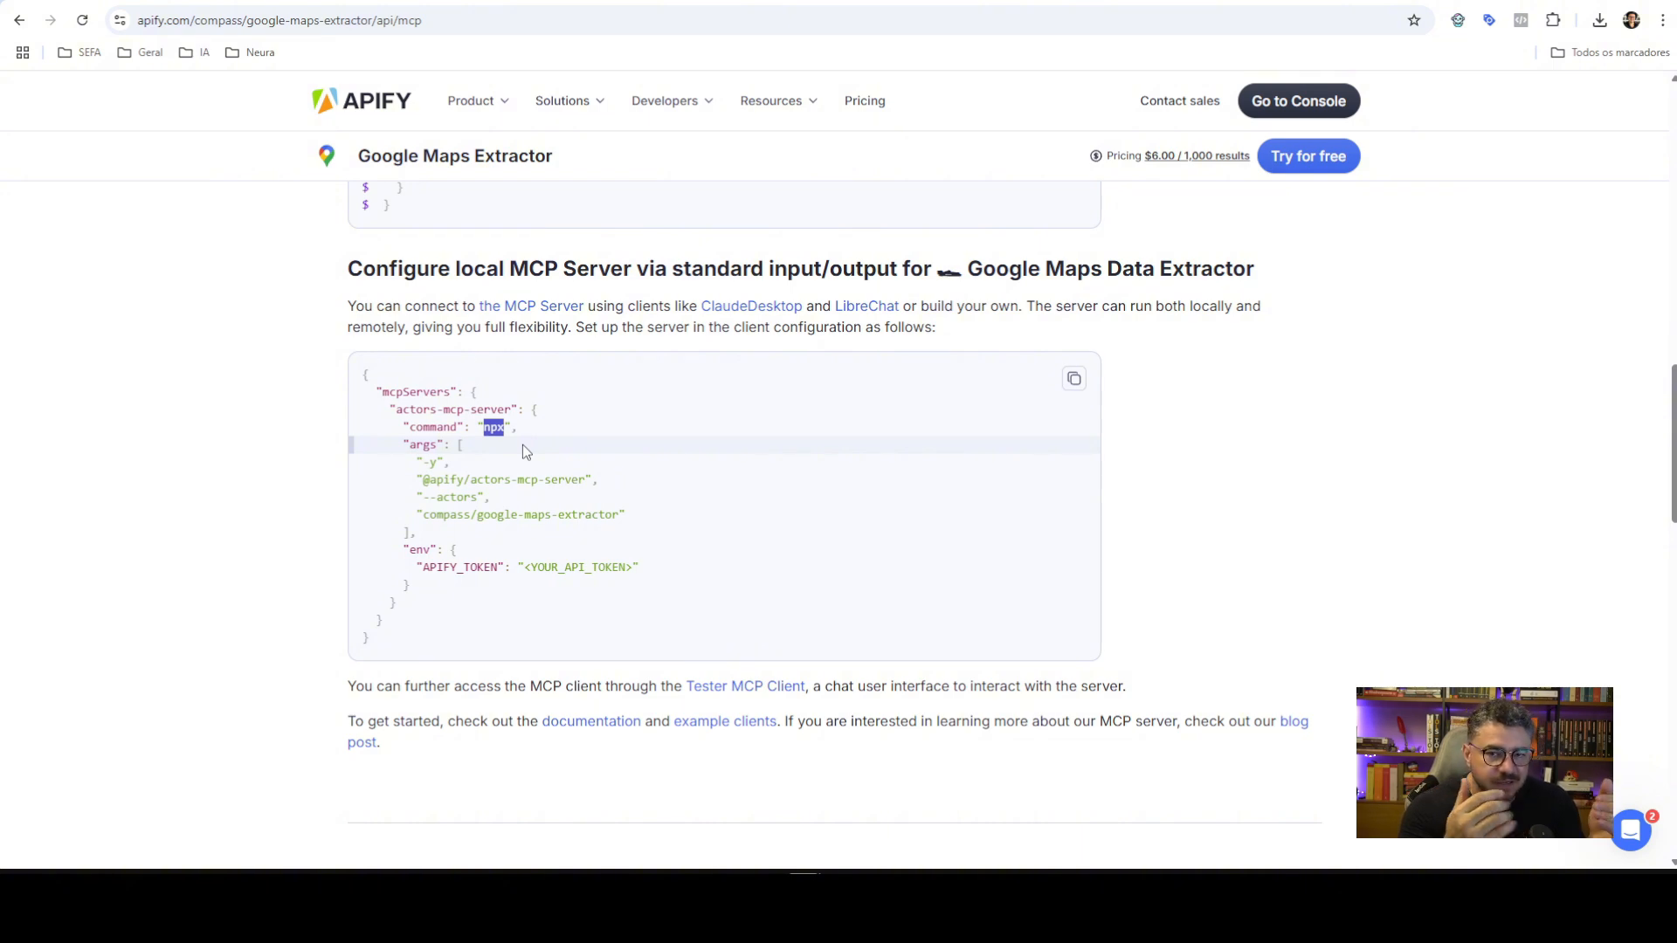
pyautogui.doubleClick(425, 447)
pyautogui.click(434, 465)
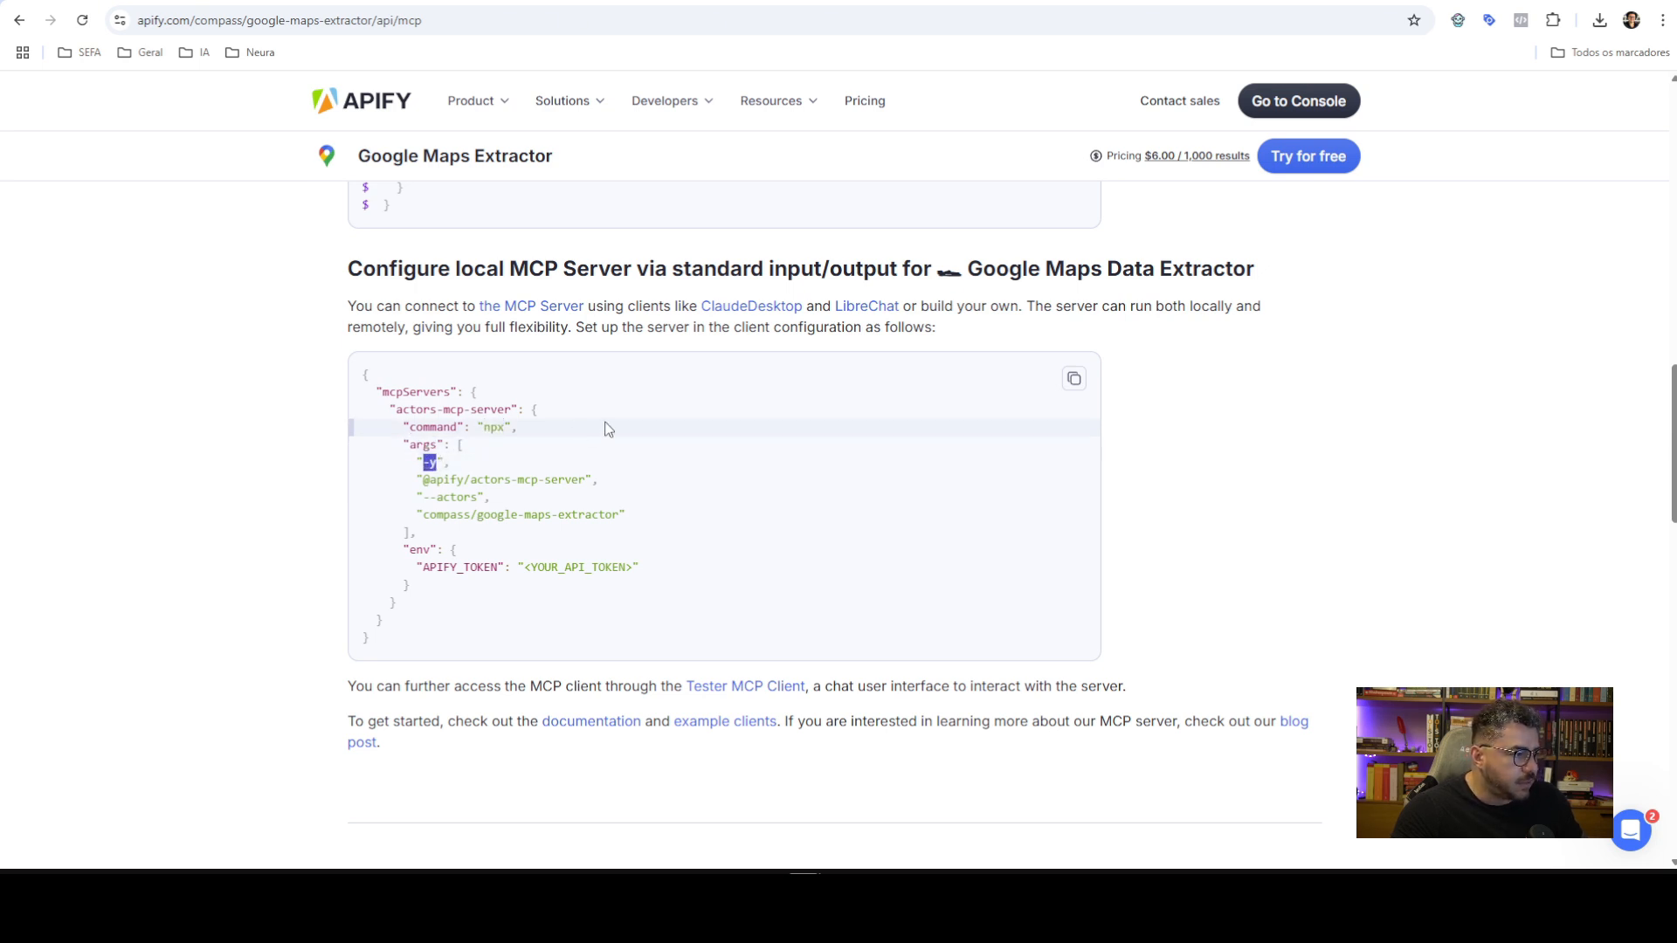
pyautogui.moveTo(428, 480); pyautogui.dragTo(578, 480)
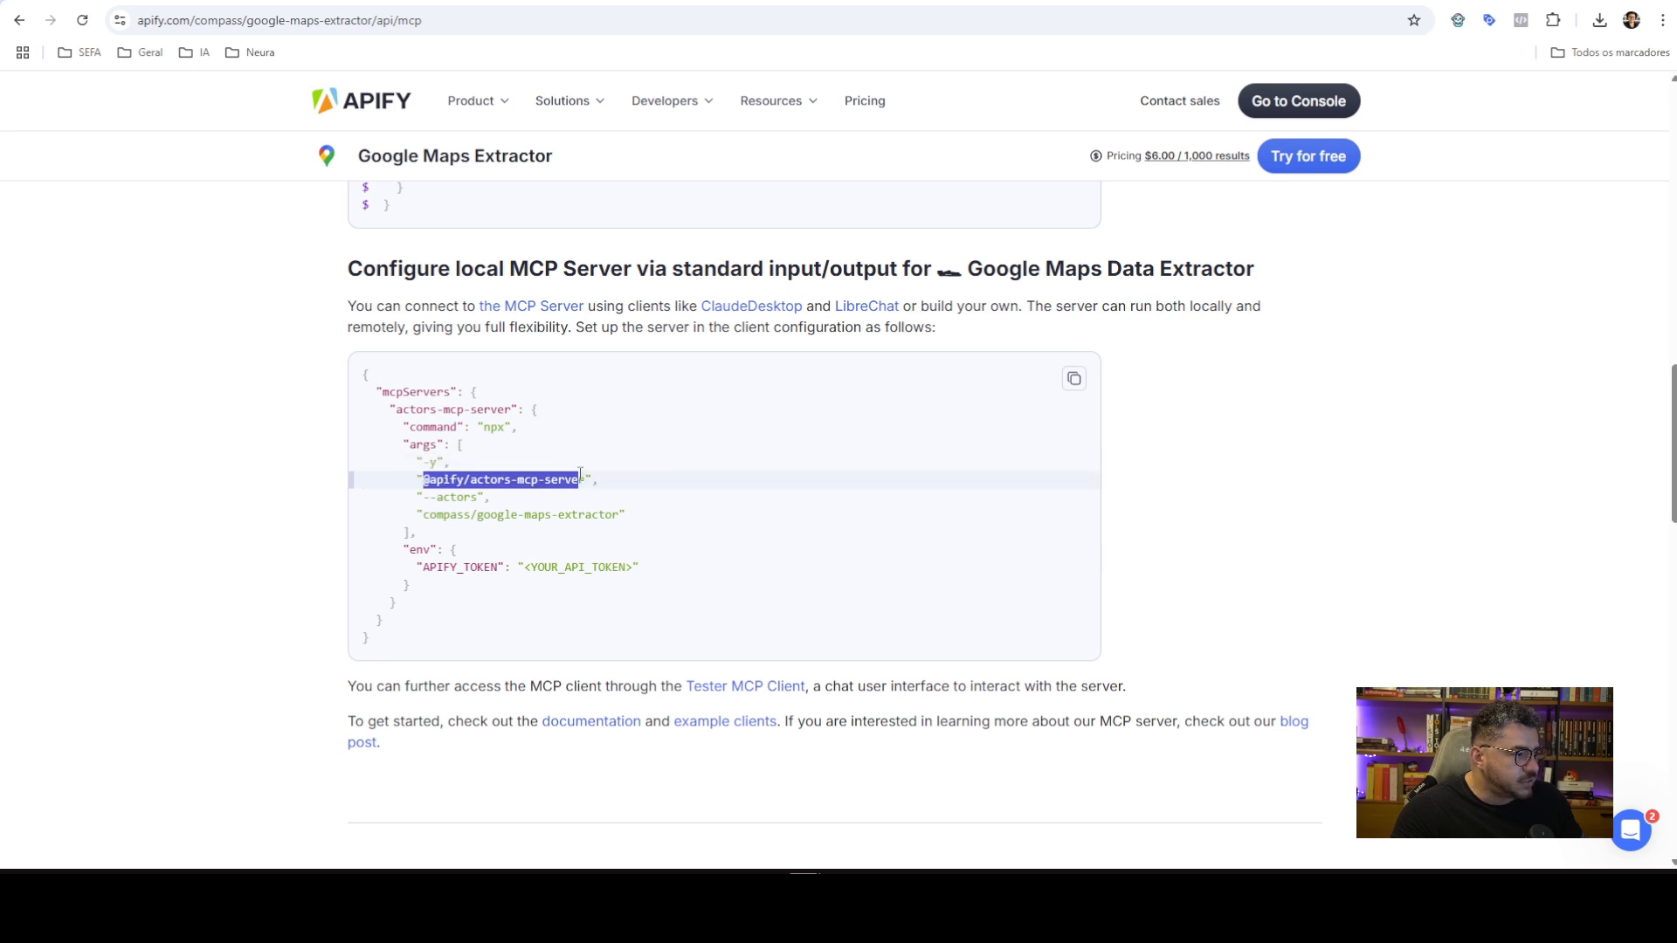
pyautogui.doubleClick(425, 549)
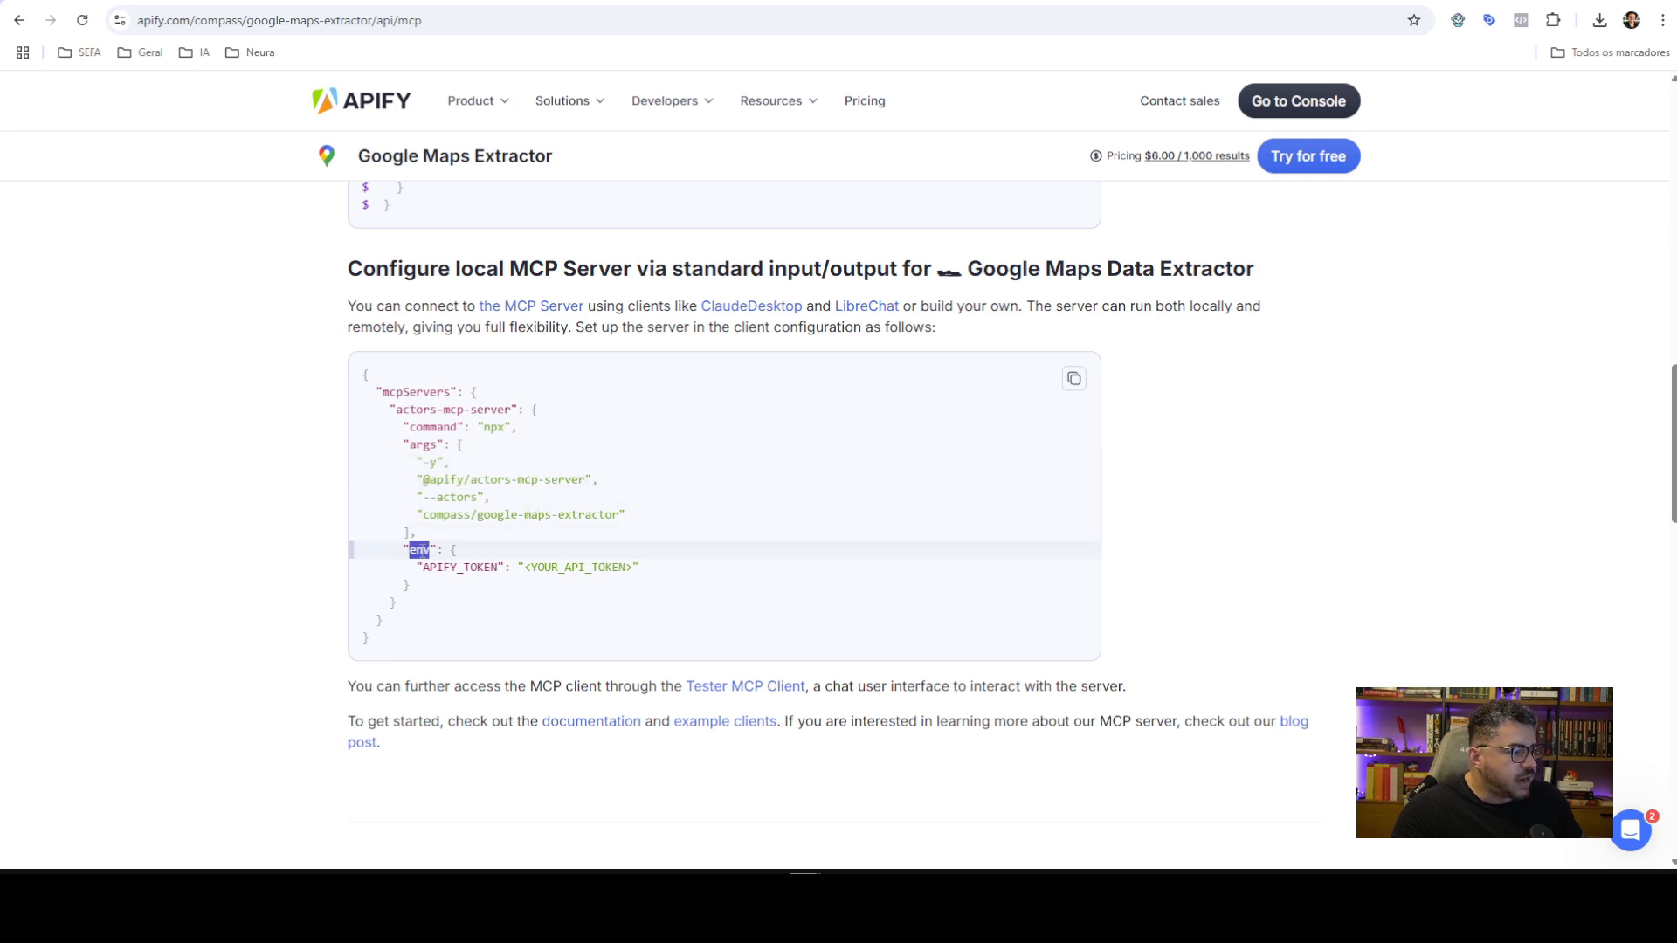
pyautogui.doubleClick(464, 568)
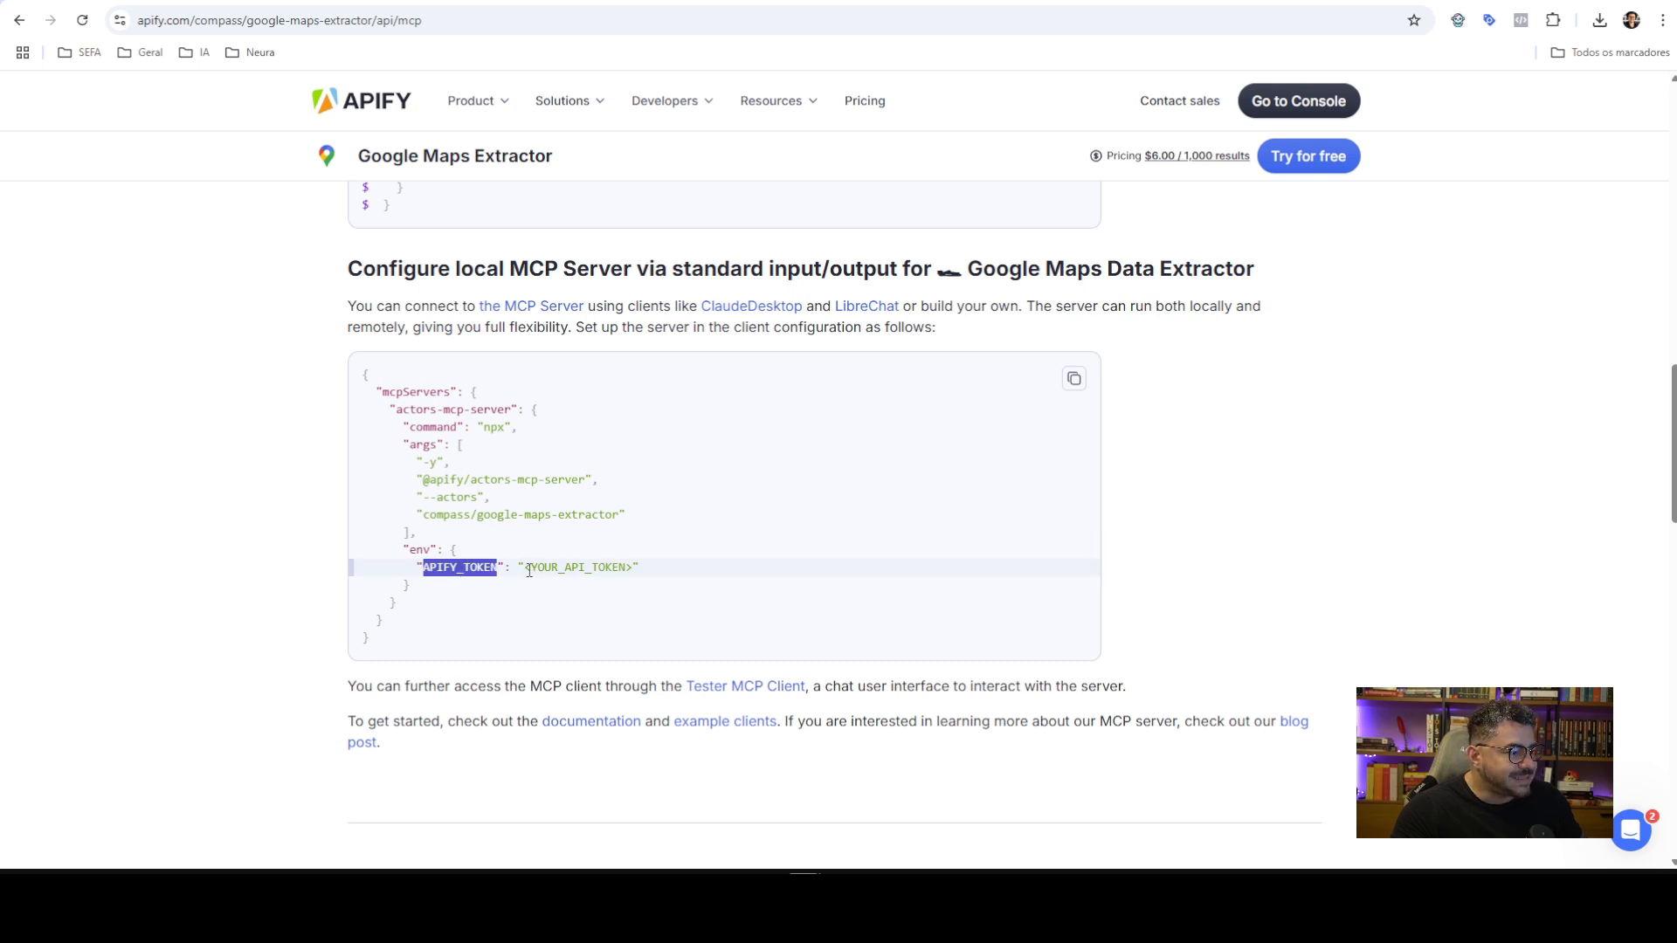
pyautogui.moveTo(526, 568); pyautogui.dragTo(626, 565)
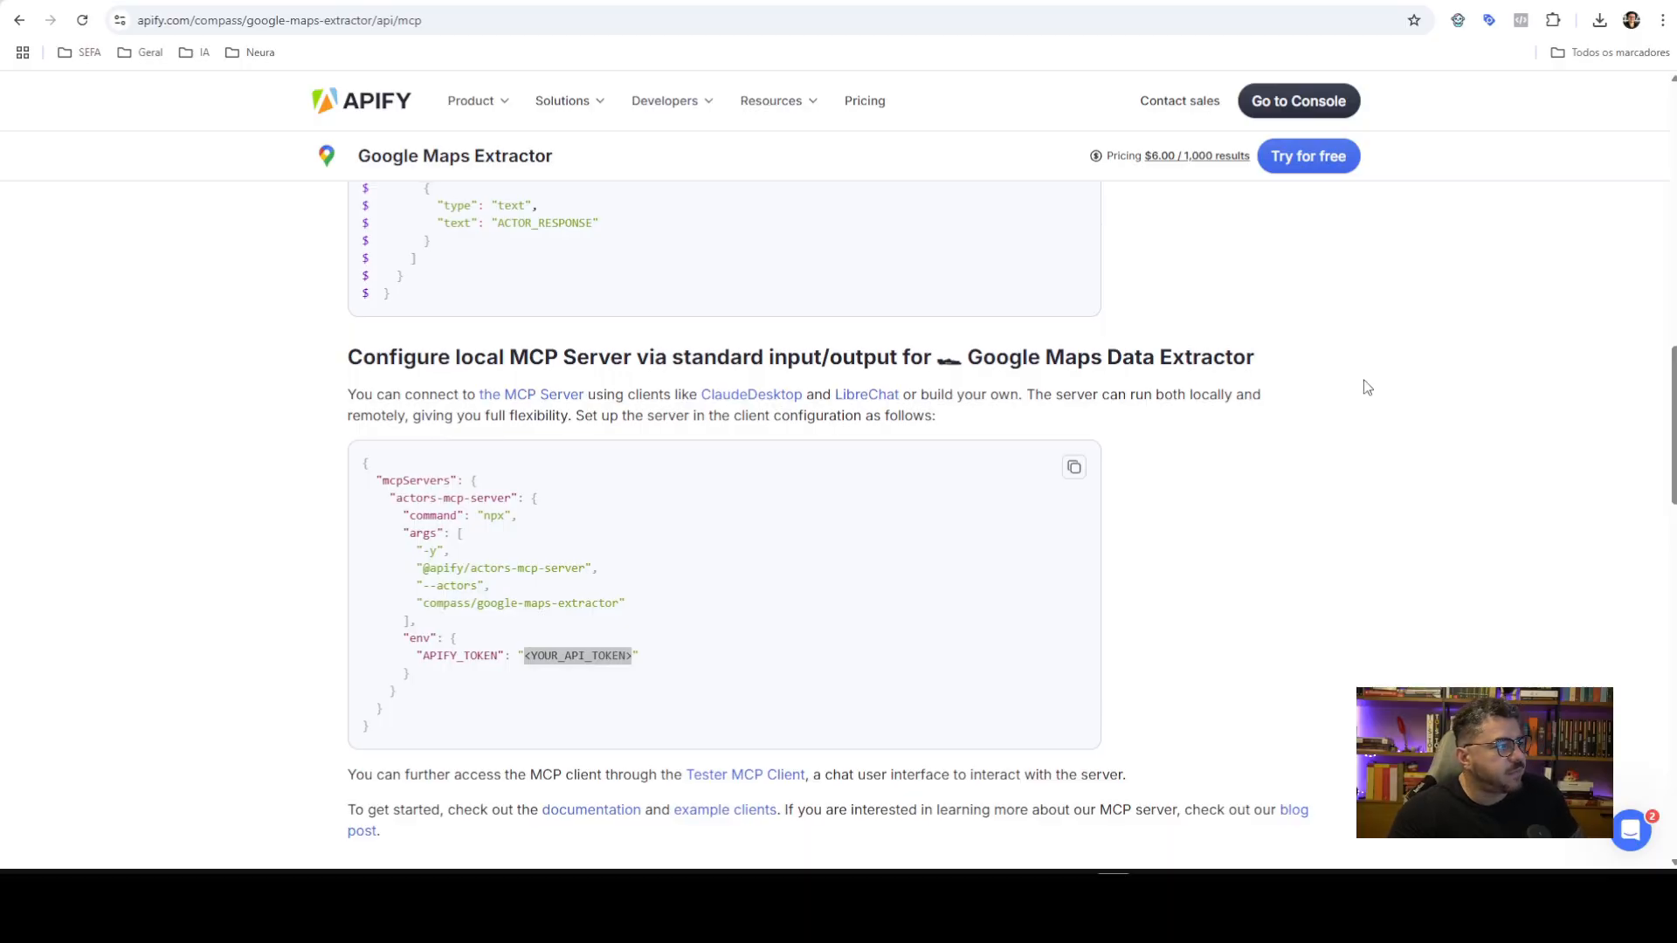
pyautogui.scroll(2, 1364, 379)
# Go from the Apify homepage into the Console's recently used Actors list
pyautogui.click(368, 109)
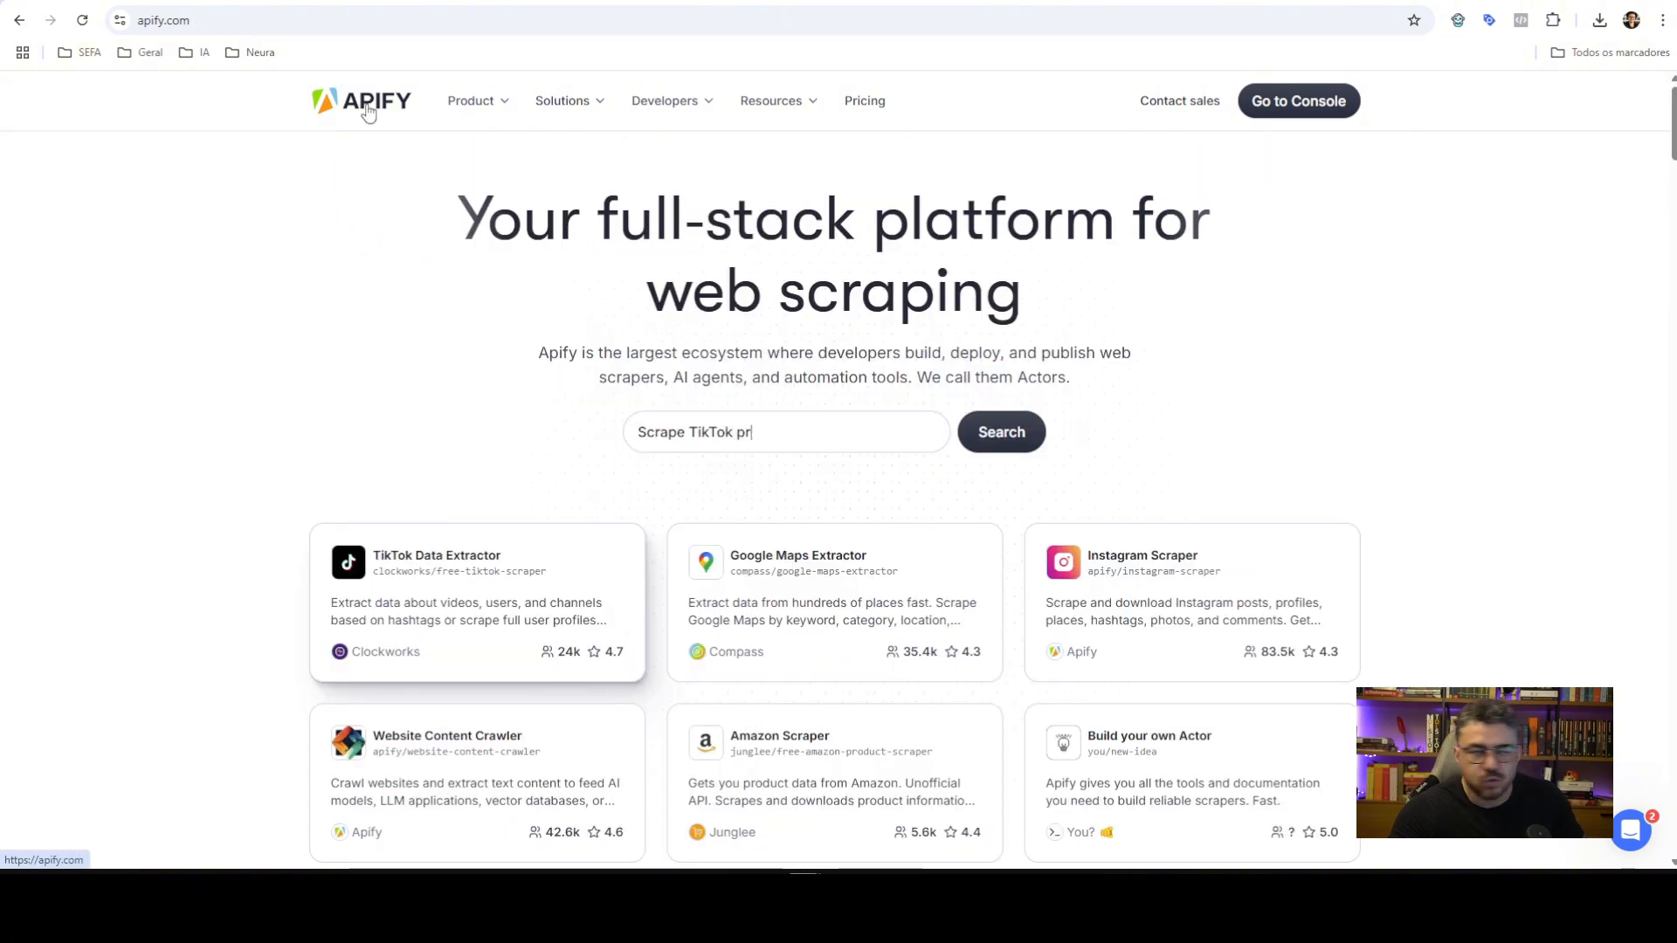
pyautogui.click(1306, 119)
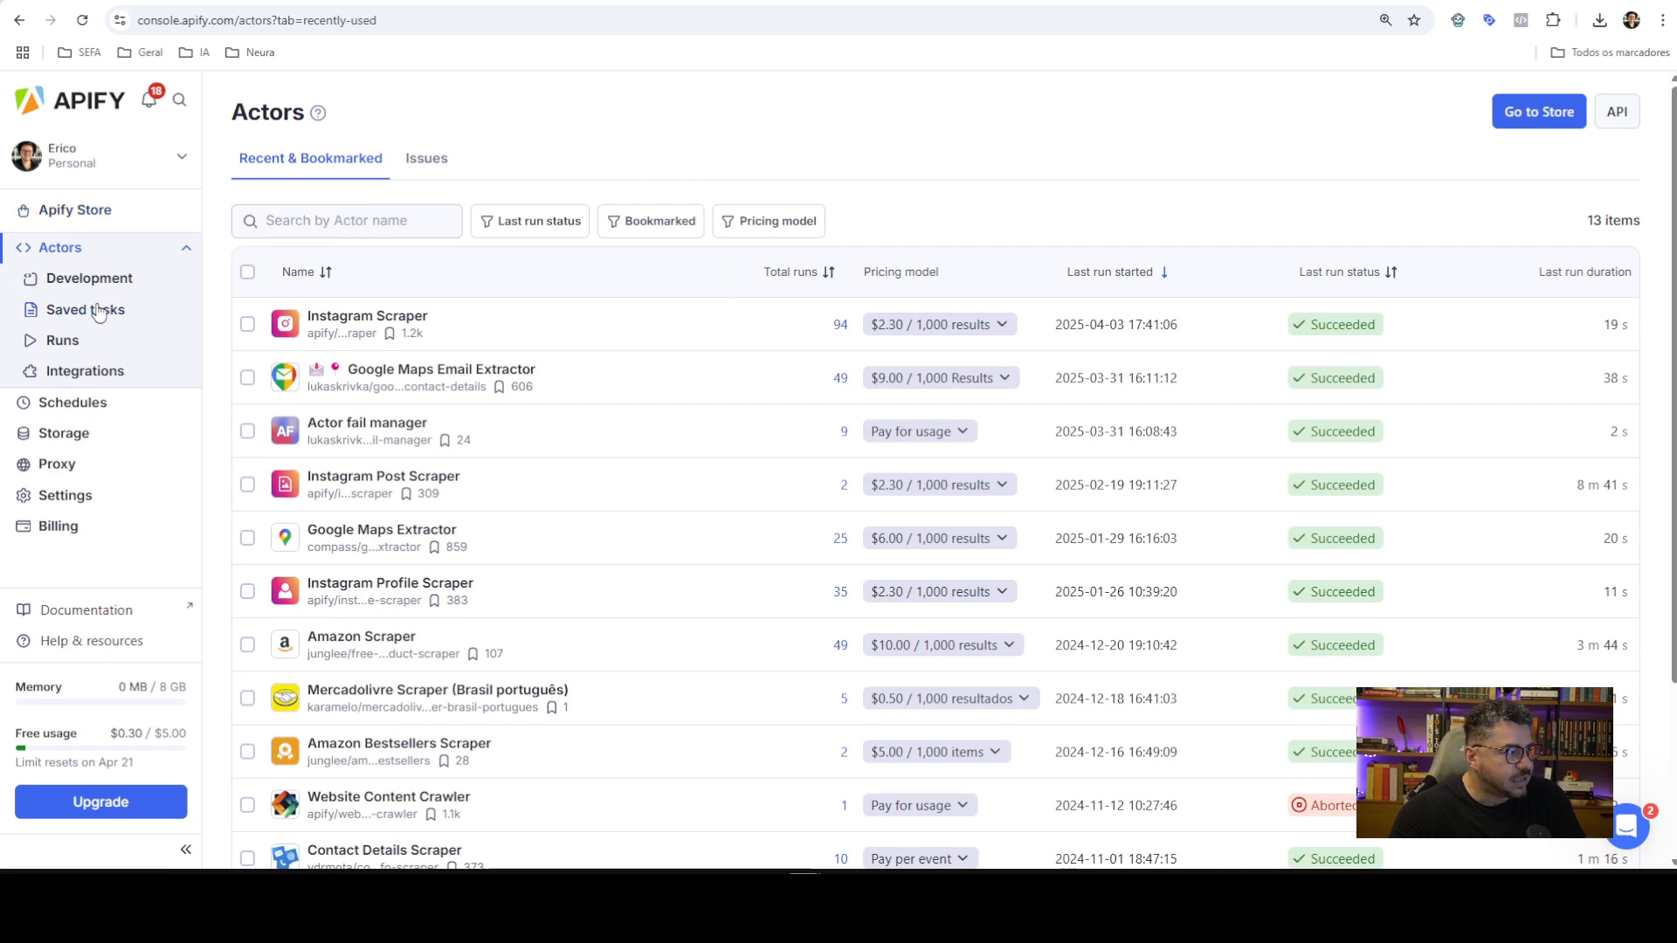
# Search the Console's Apify Store for 'youtube' and open the YouTube Scraper actor
pyautogui.click(103, 214)
pyautogui.click(810, 241)
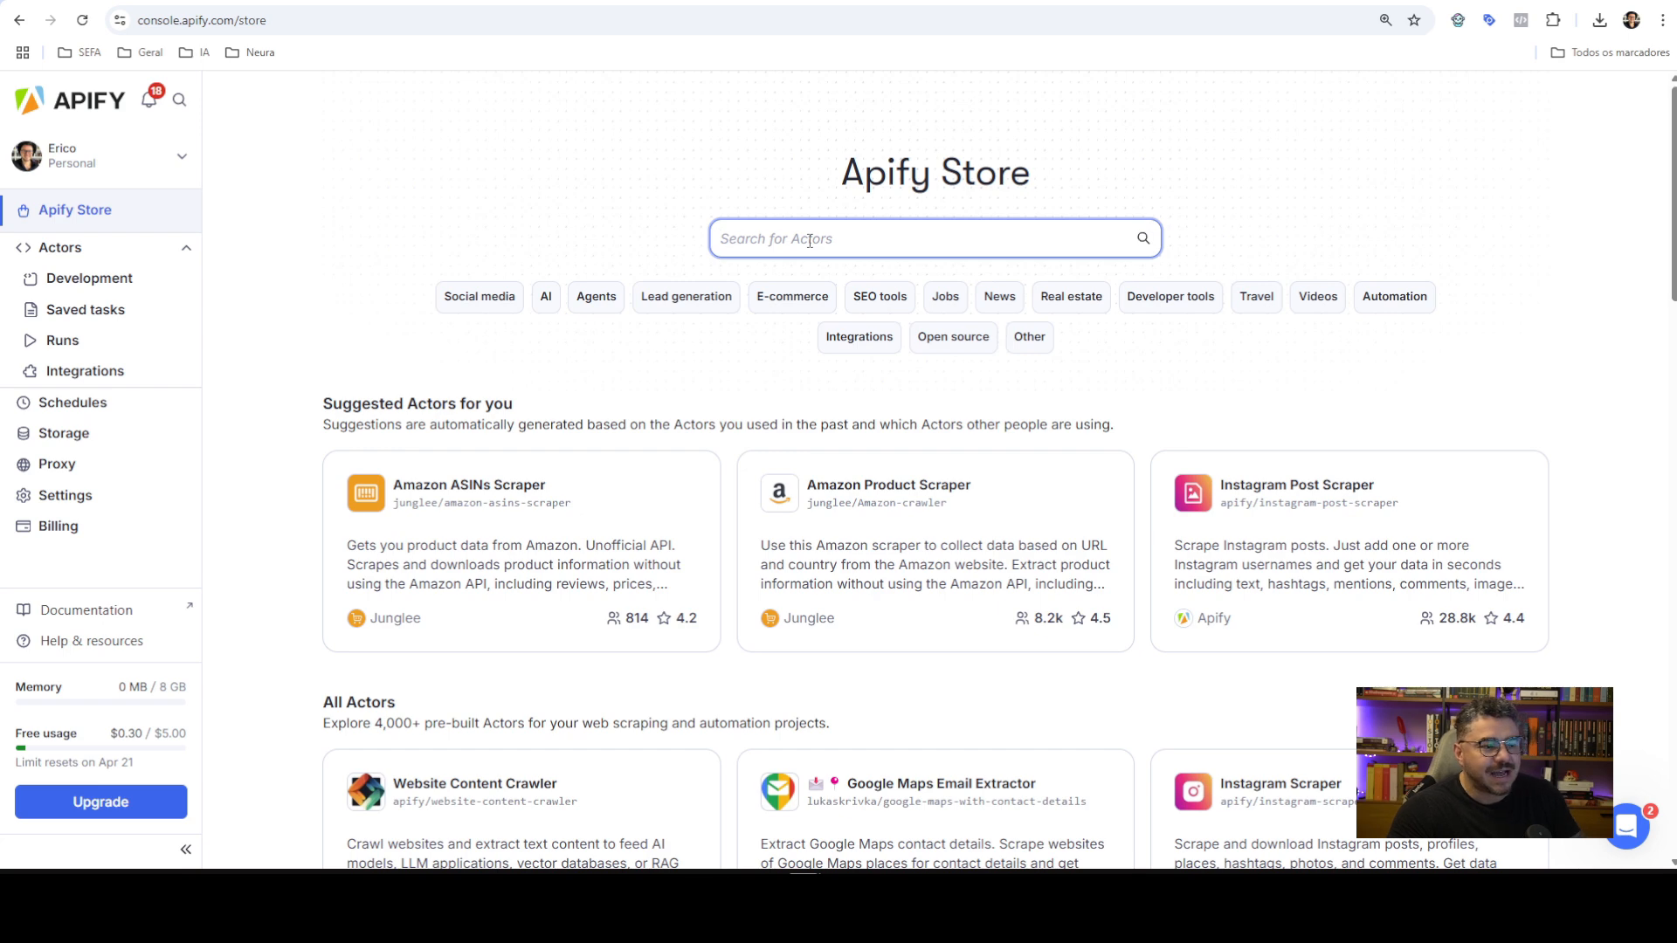
pyautogui.write('you')
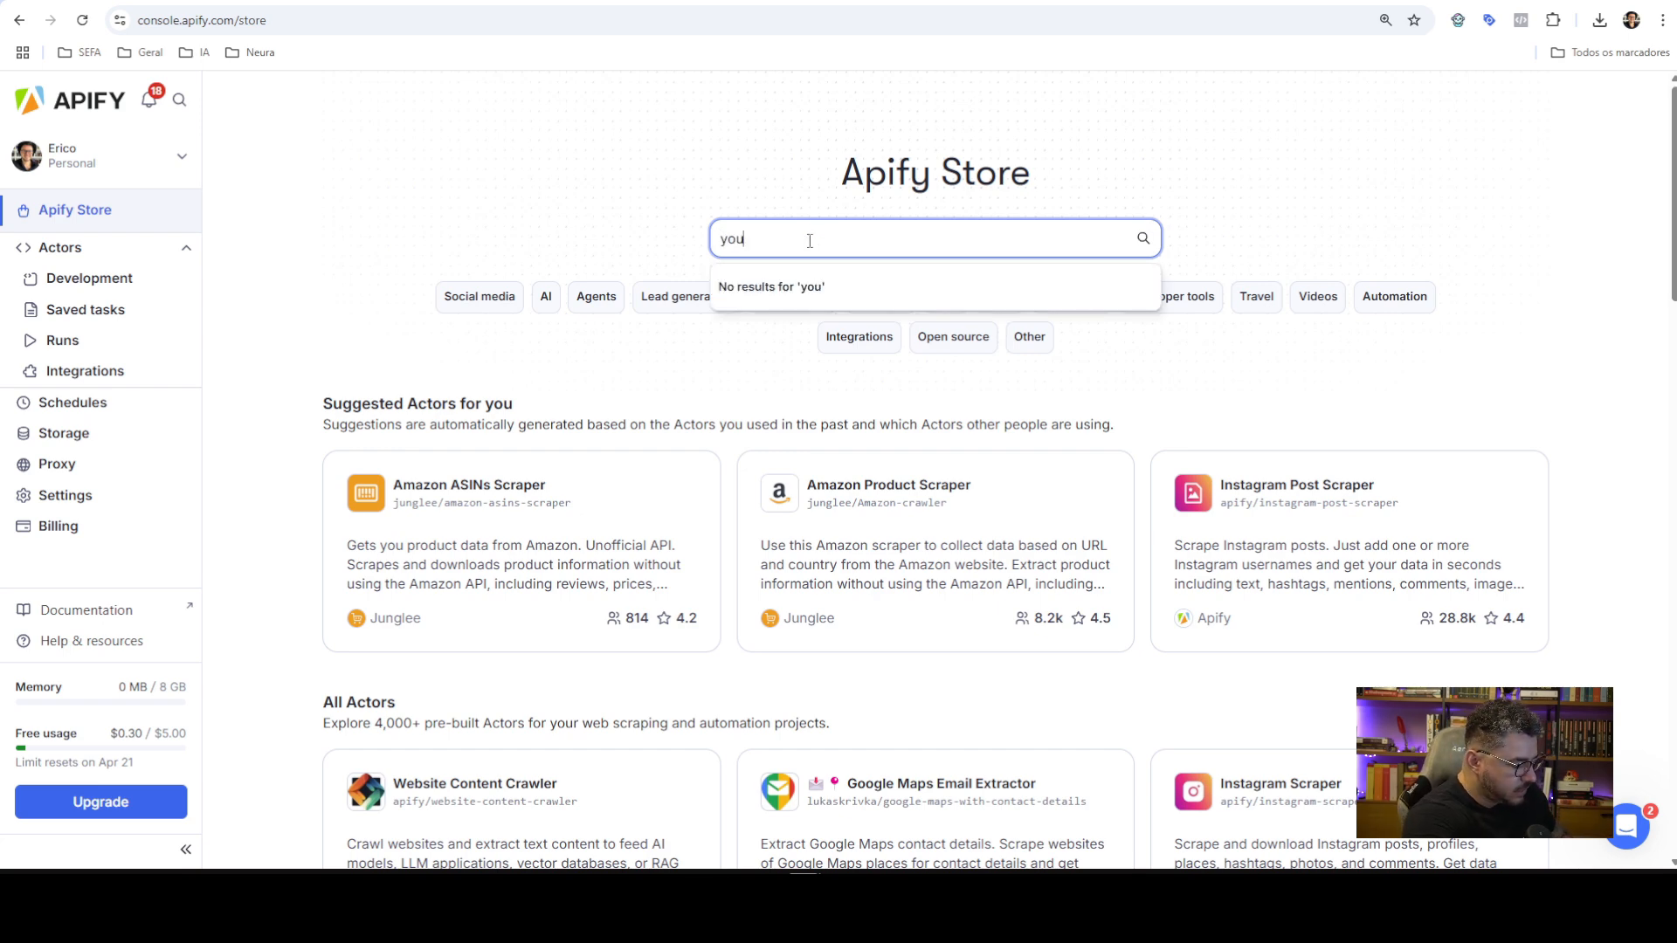
pyautogui.write('tube')
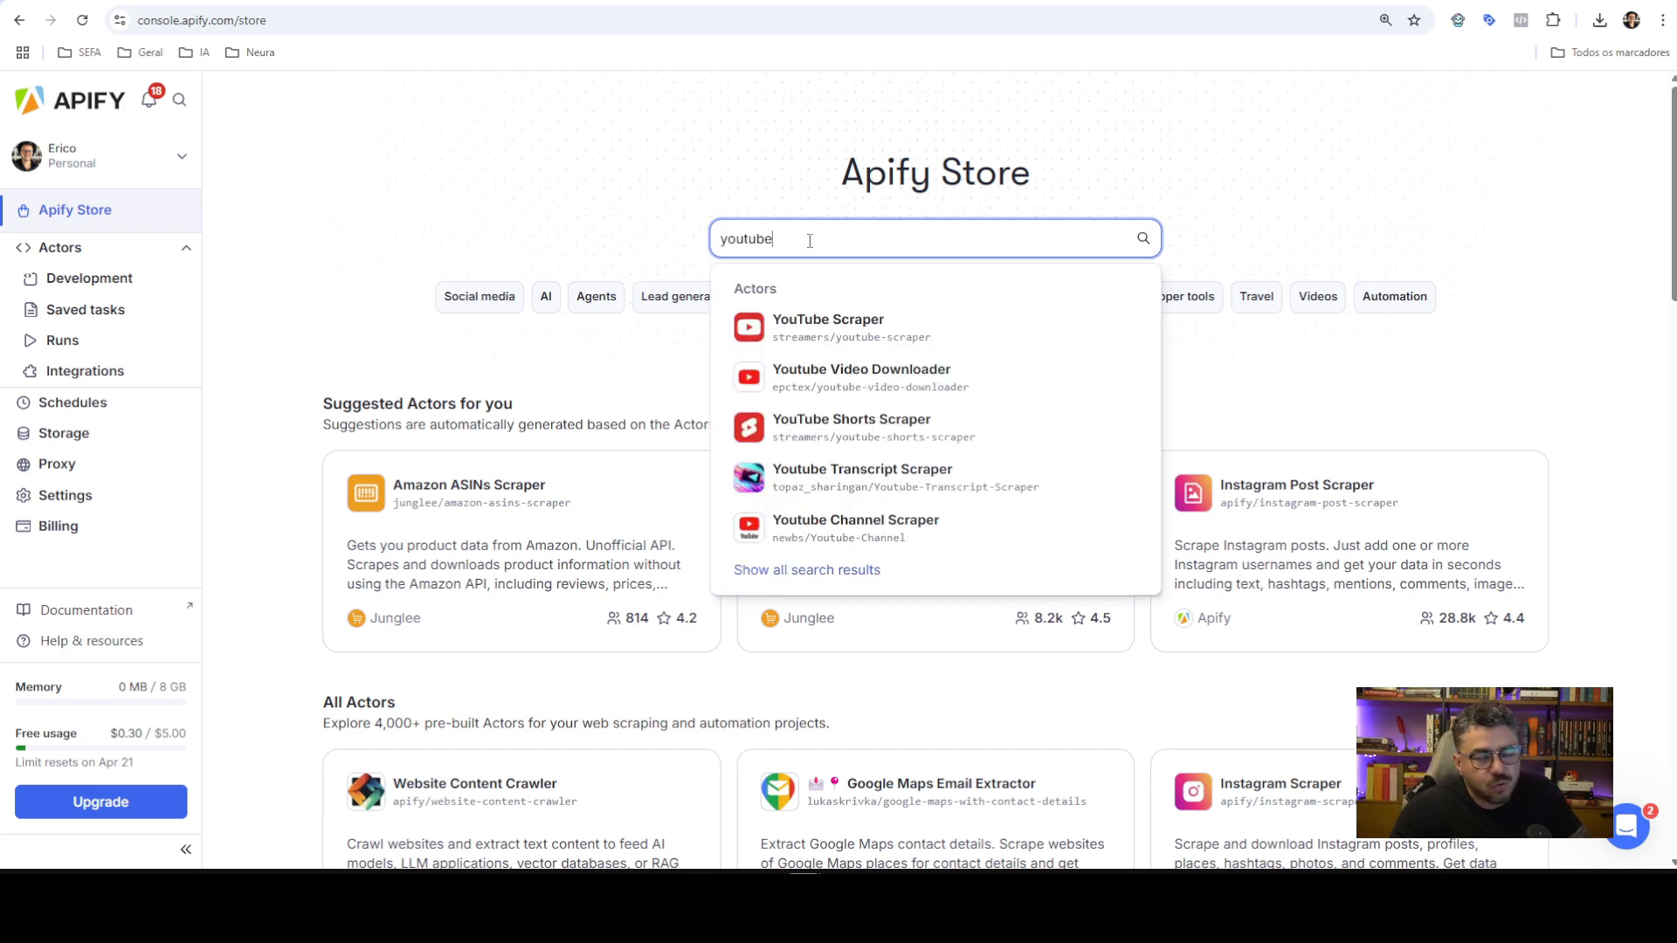
pyautogui.click(821, 328)
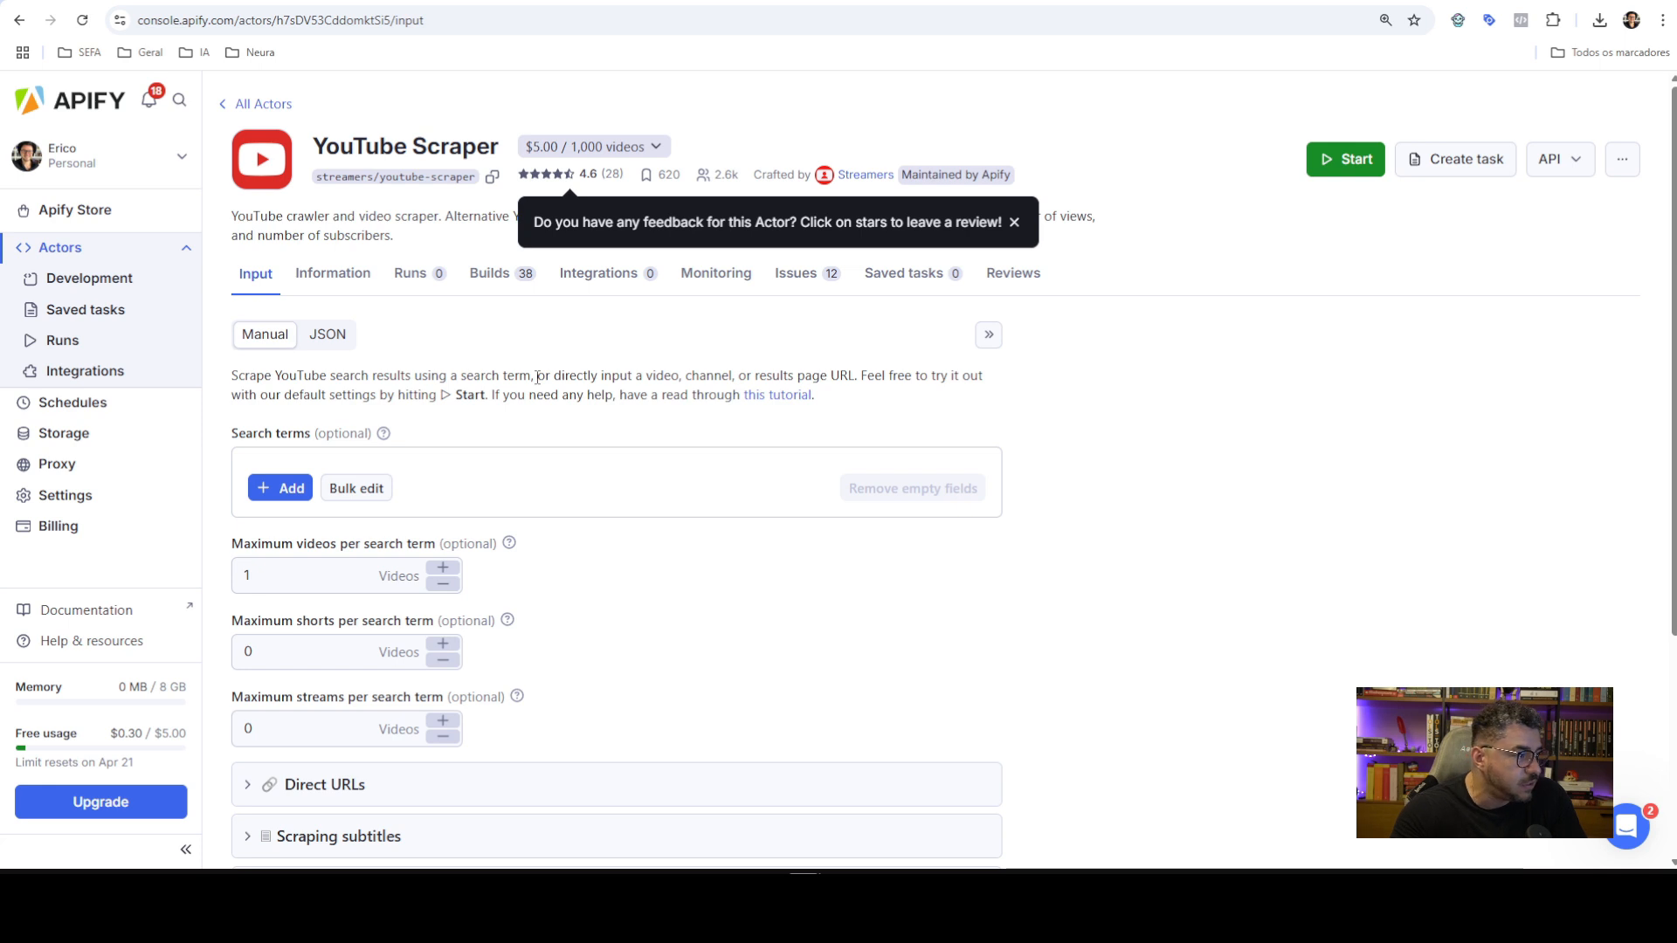
pyautogui.scroll(-1, 396, 535)
pyautogui.scroll(1, 402, 463)
pyautogui.scroll(-3, 406, 385)
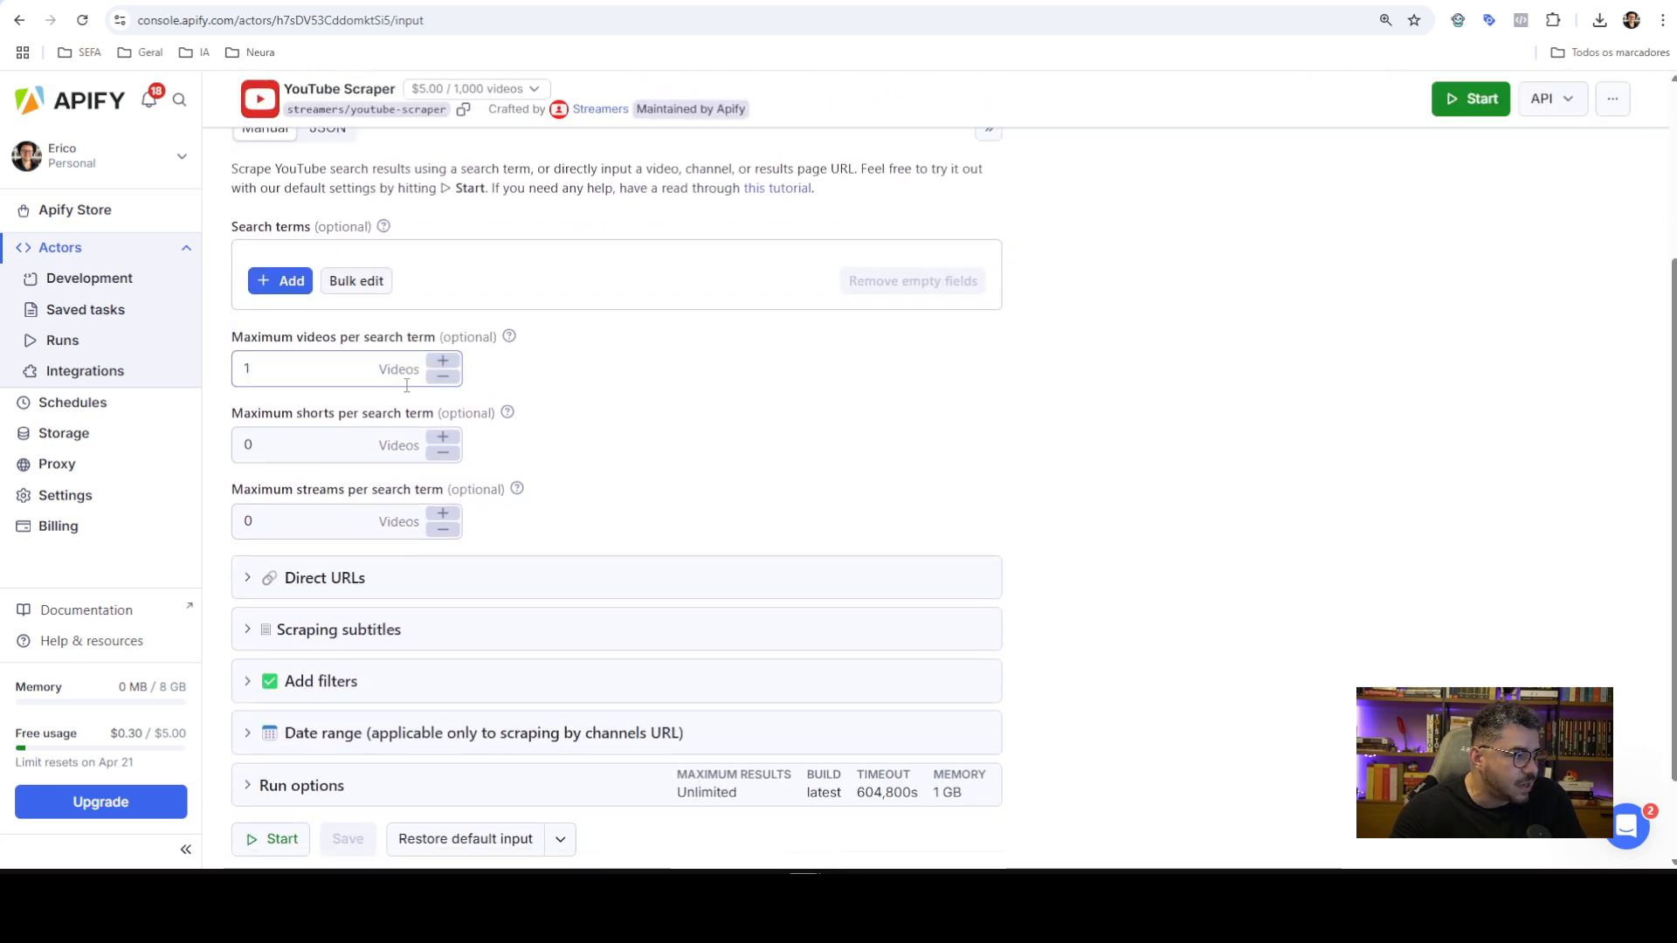
pyautogui.scroll(-1, 491, 446)
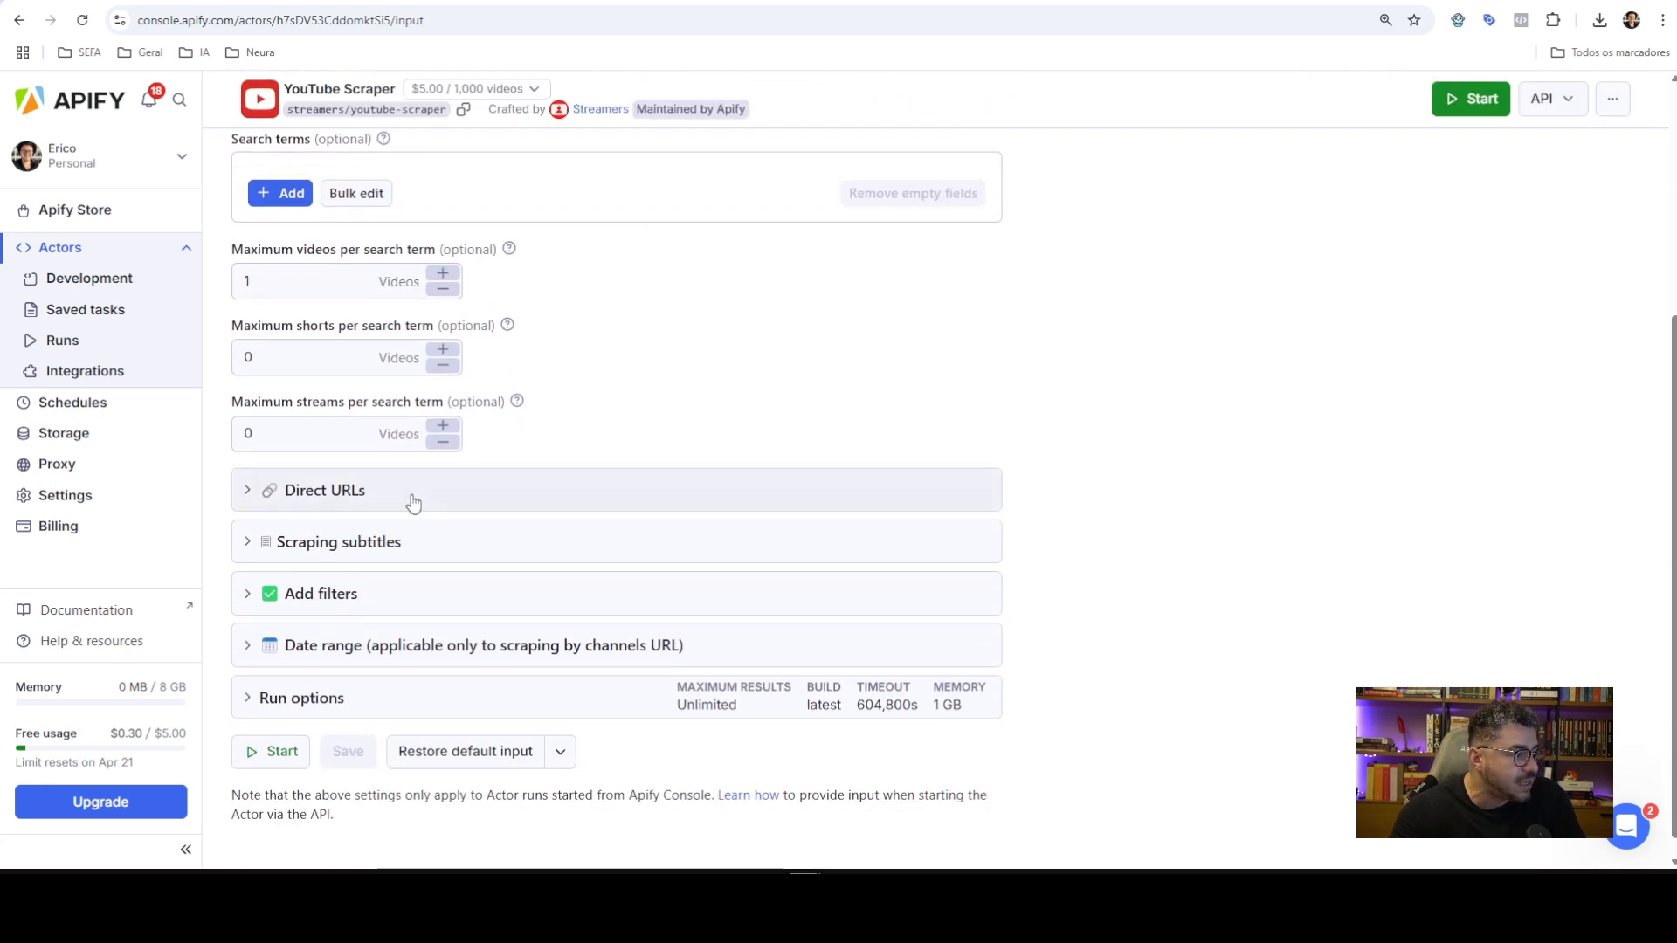
pyautogui.scroll(2, 517, 378)
pyautogui.click(302, 459)
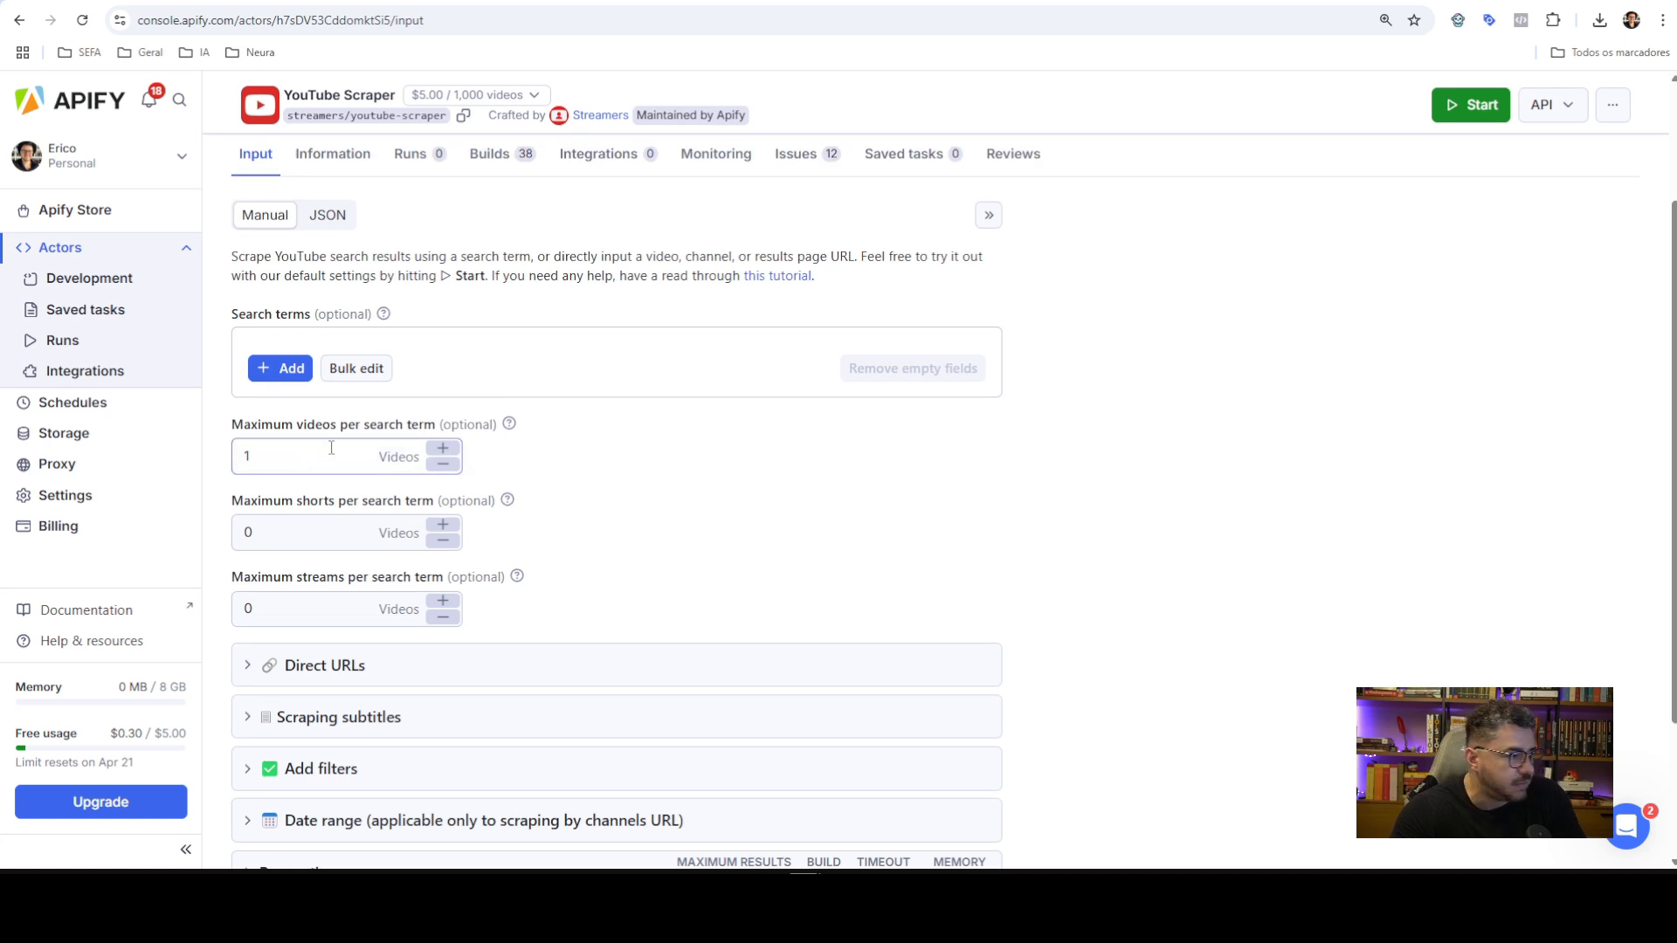
pyautogui.scroll(-2, 375, 524)
pyautogui.click(389, 496)
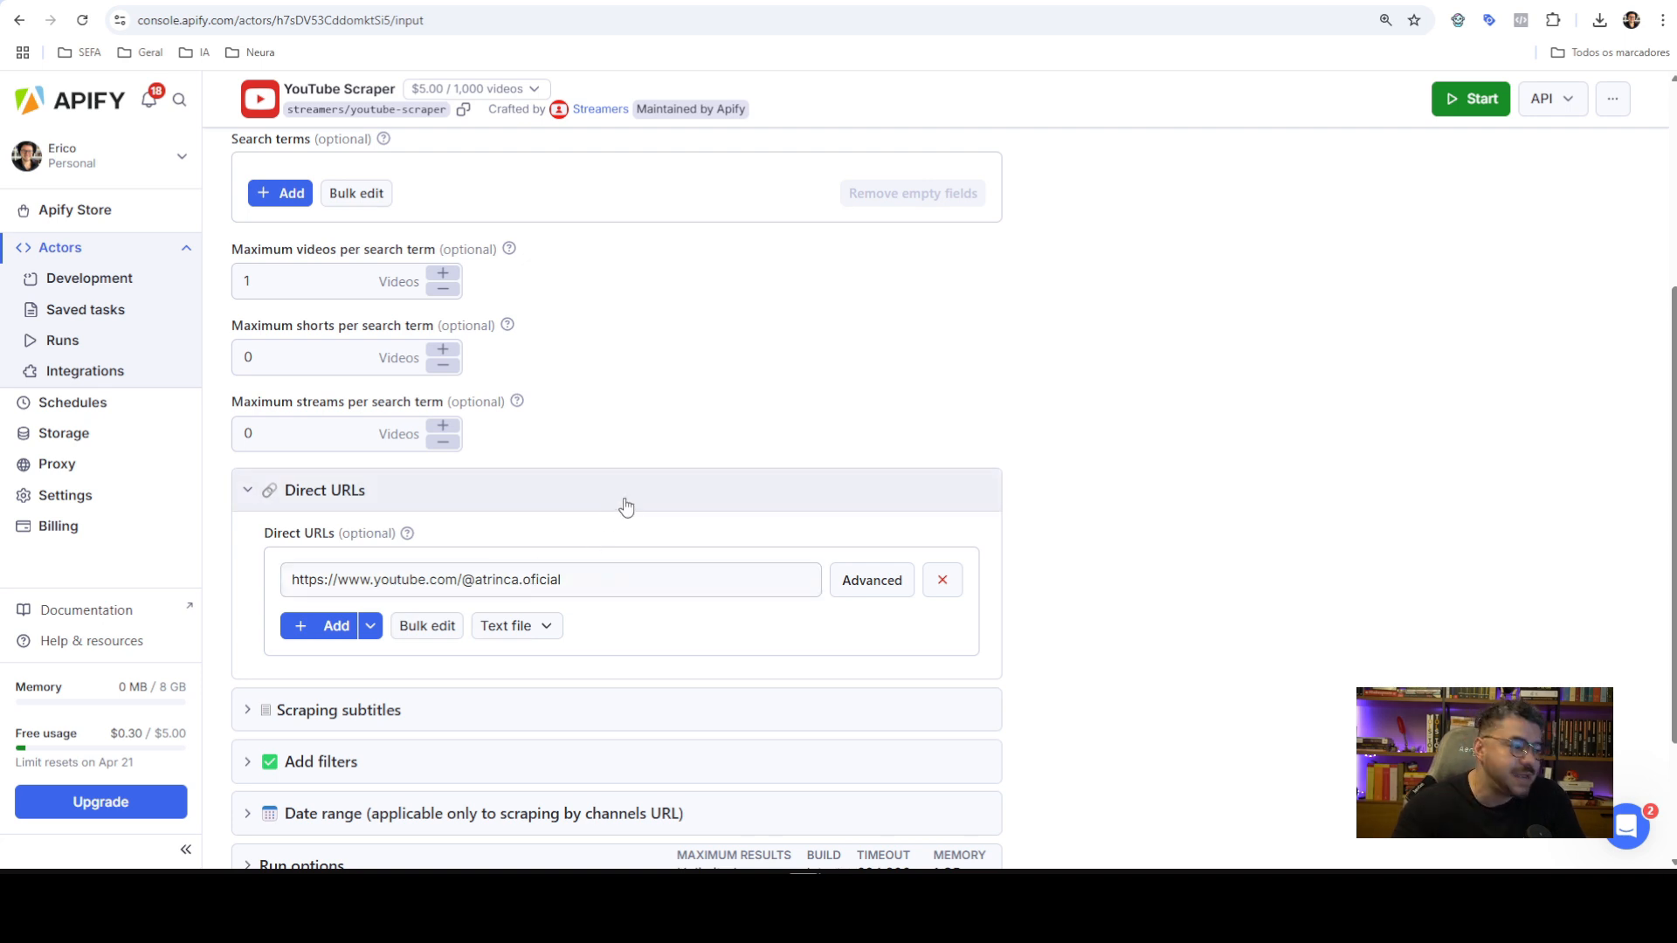
pyautogui.scroll(-1, 666, 490)
pyautogui.click(404, 623)
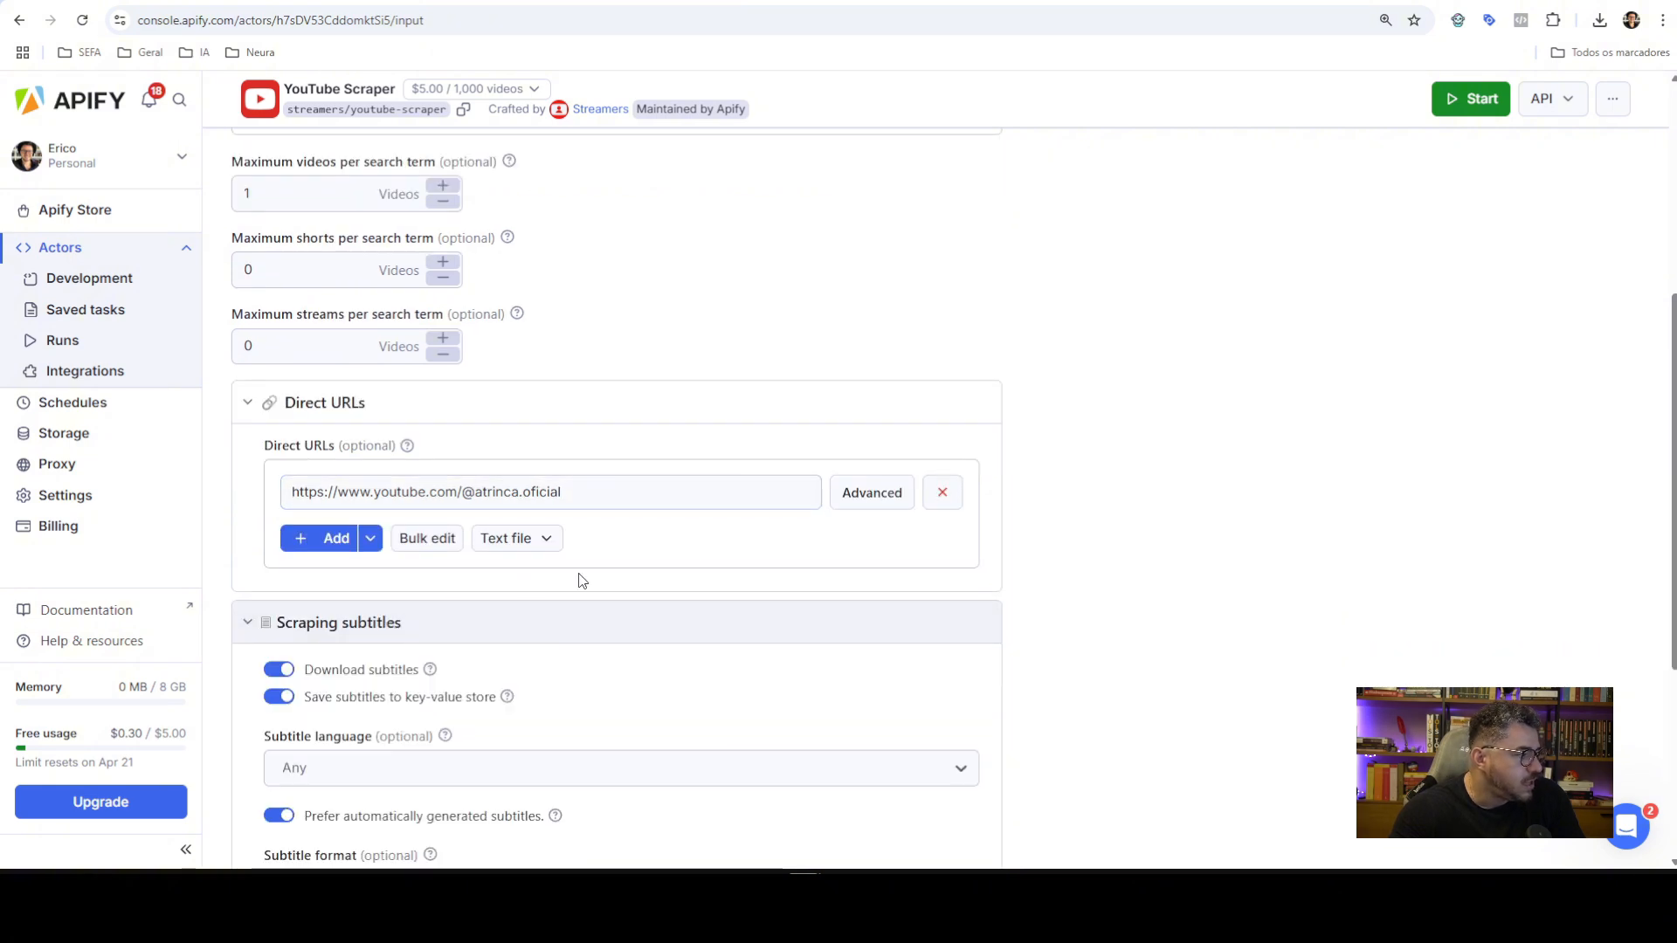
pyautogui.scroll(-3, 583, 581)
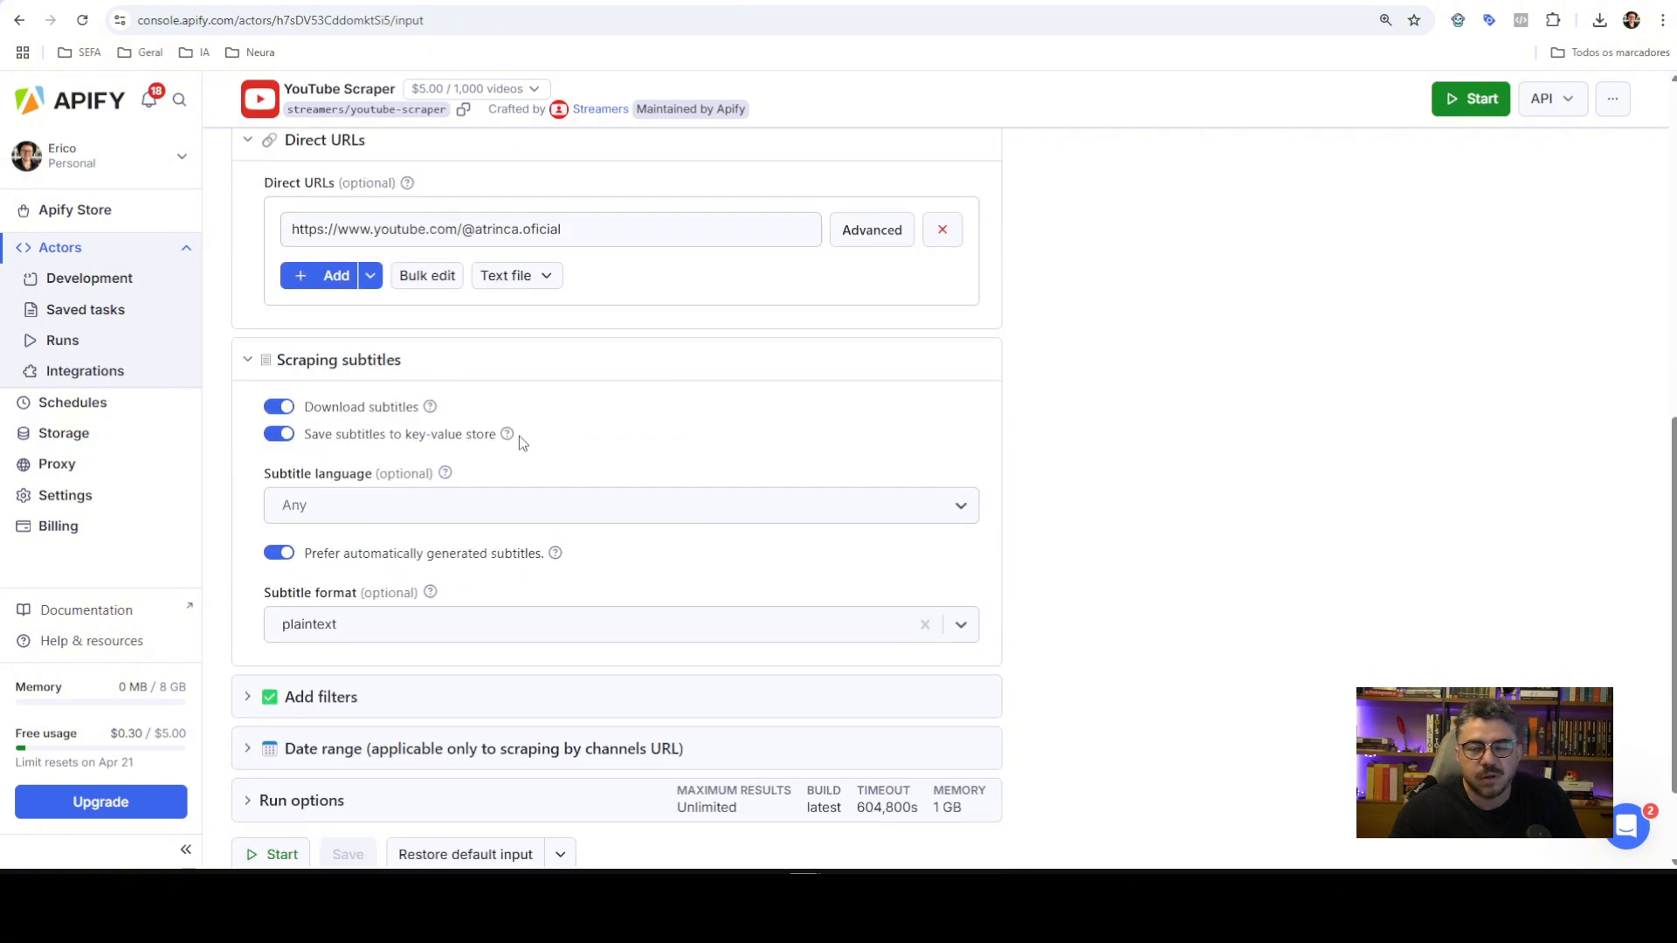
pyautogui.scroll(-1, 611, 463)
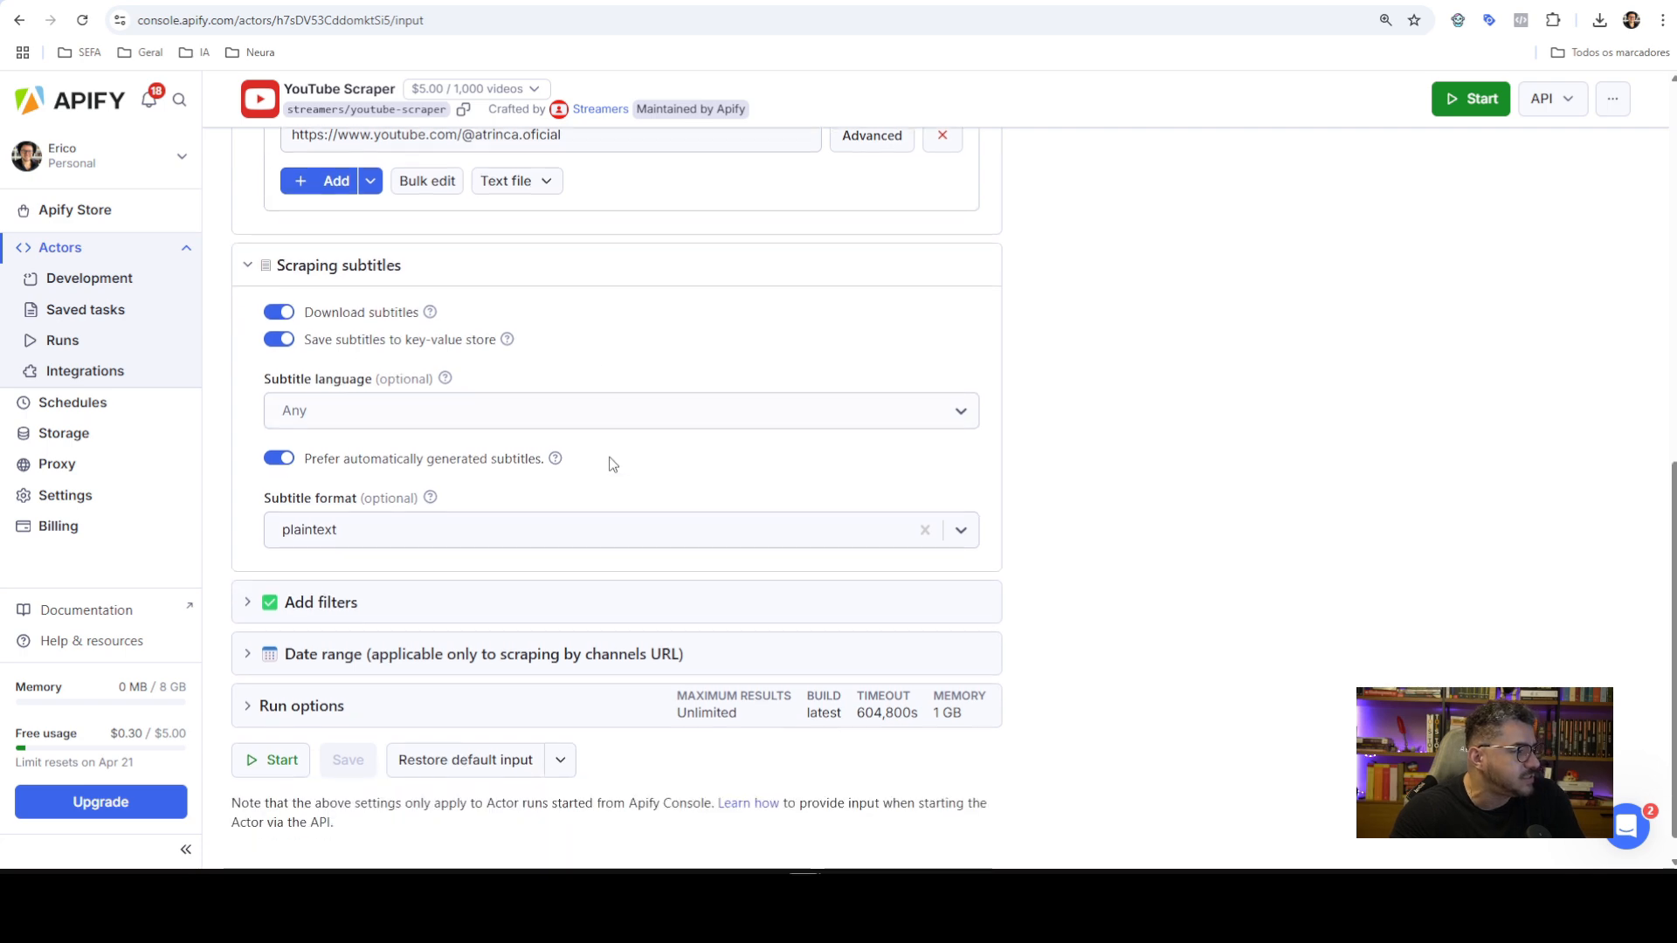
pyautogui.scroll(5, 705, 489)
pyautogui.scroll(3, 708, 496)
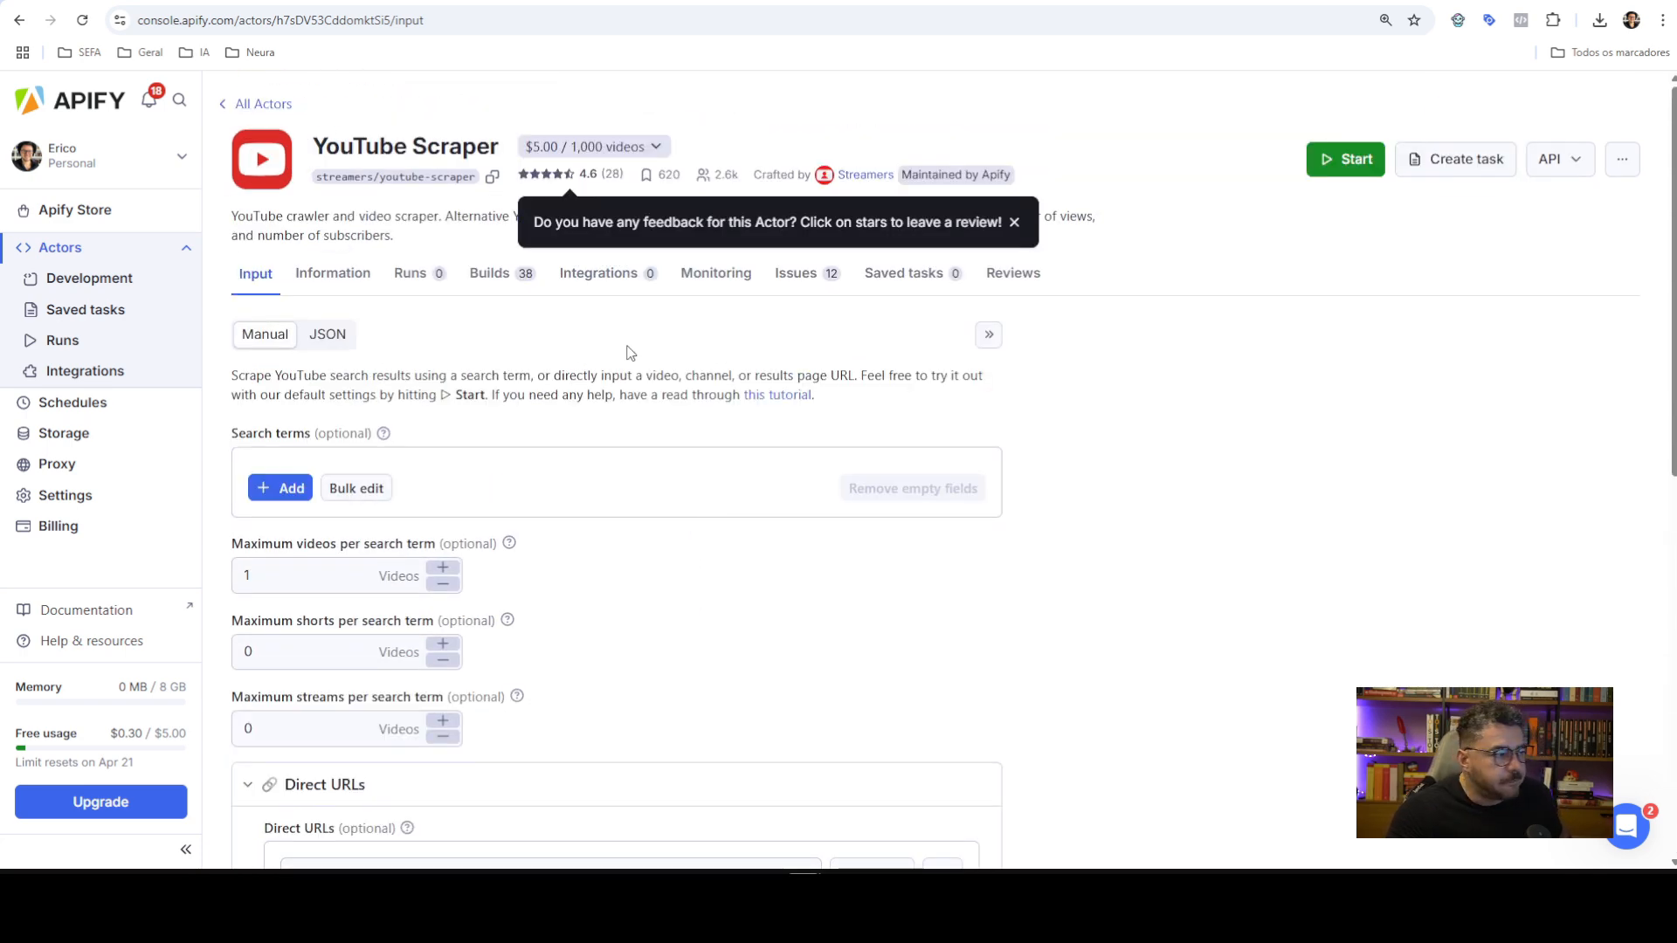
pyautogui.click(331, 274)
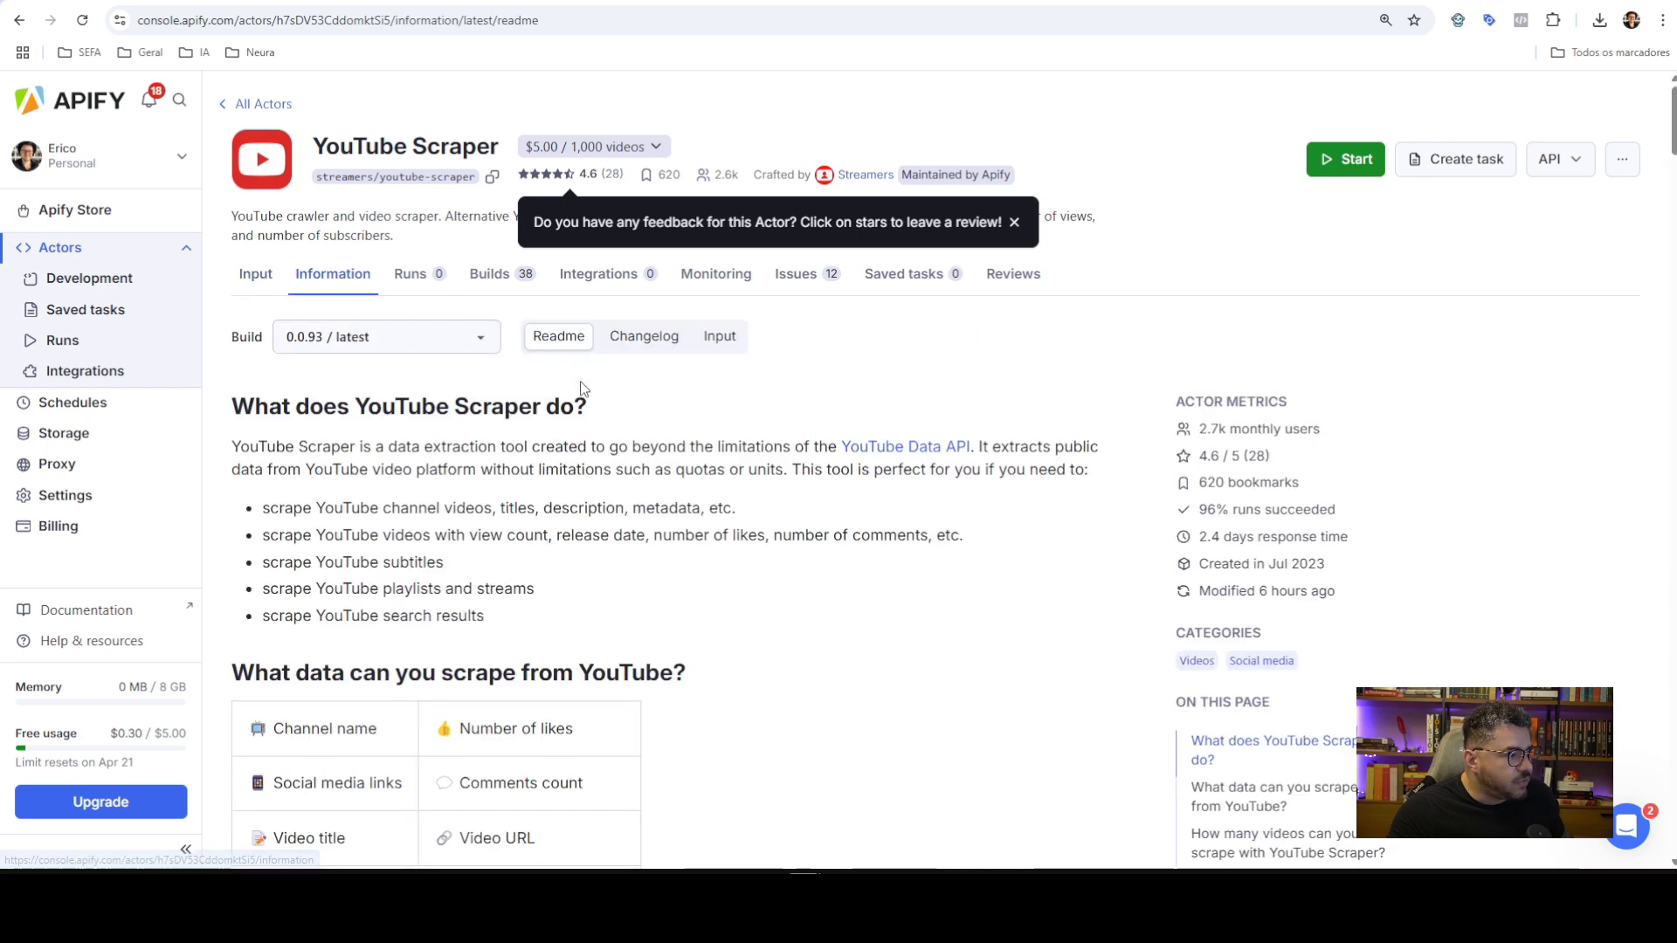
pyautogui.scroll(-3, 781, 449)
pyautogui.scroll(3, 859, 438)
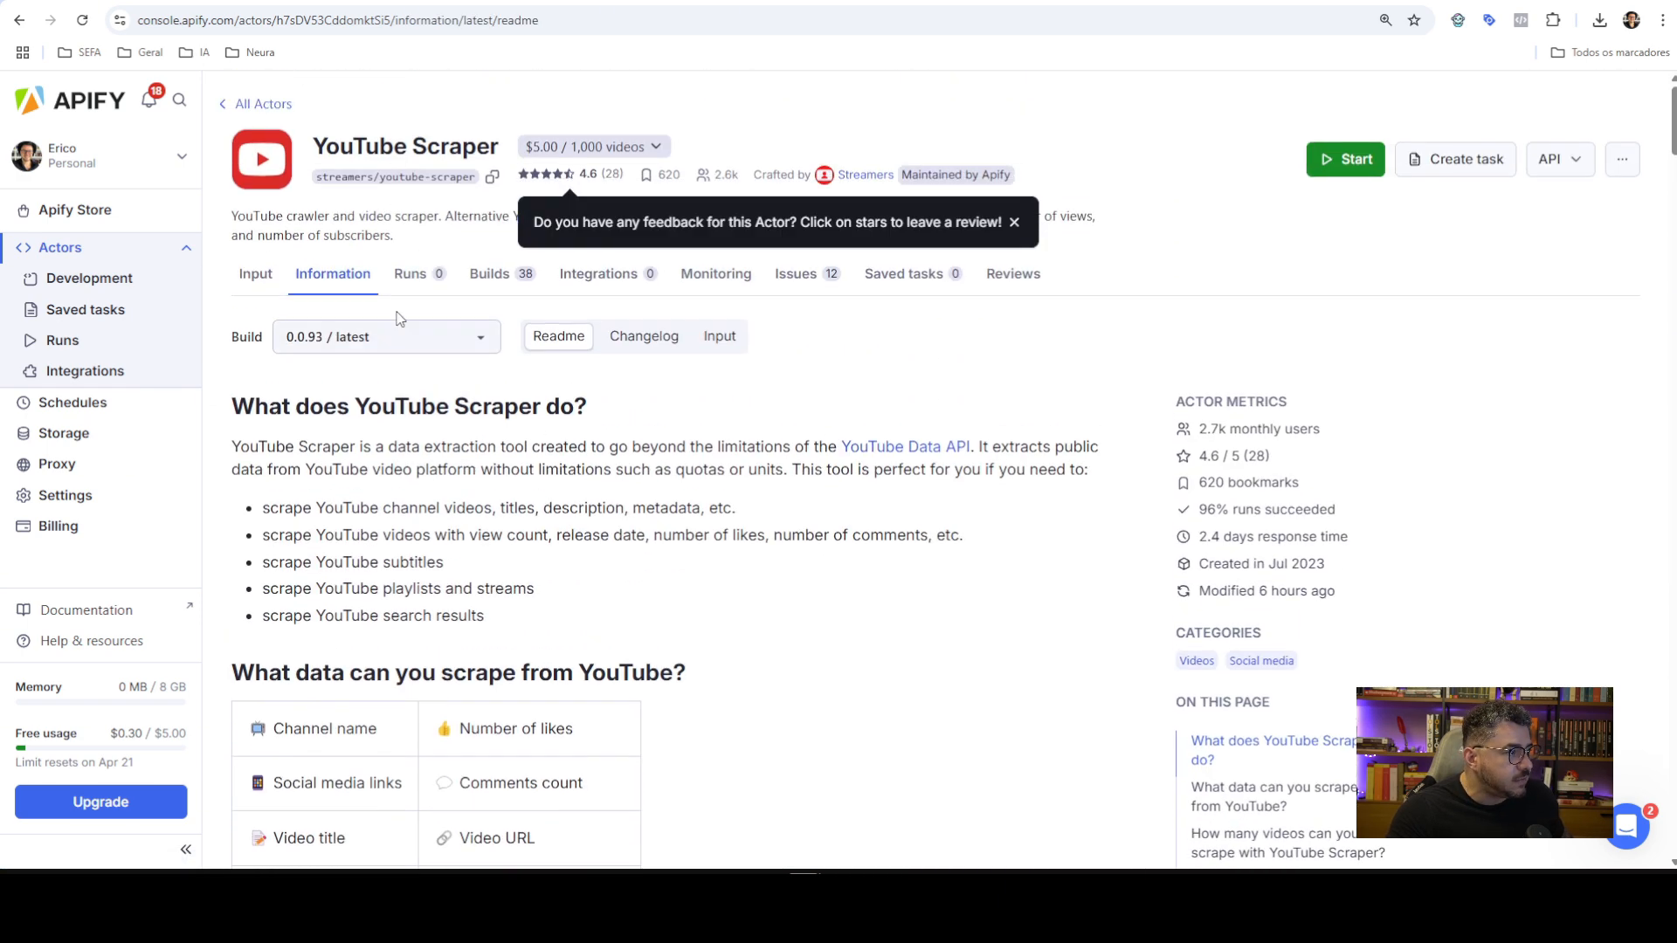
pyautogui.click(421, 276)
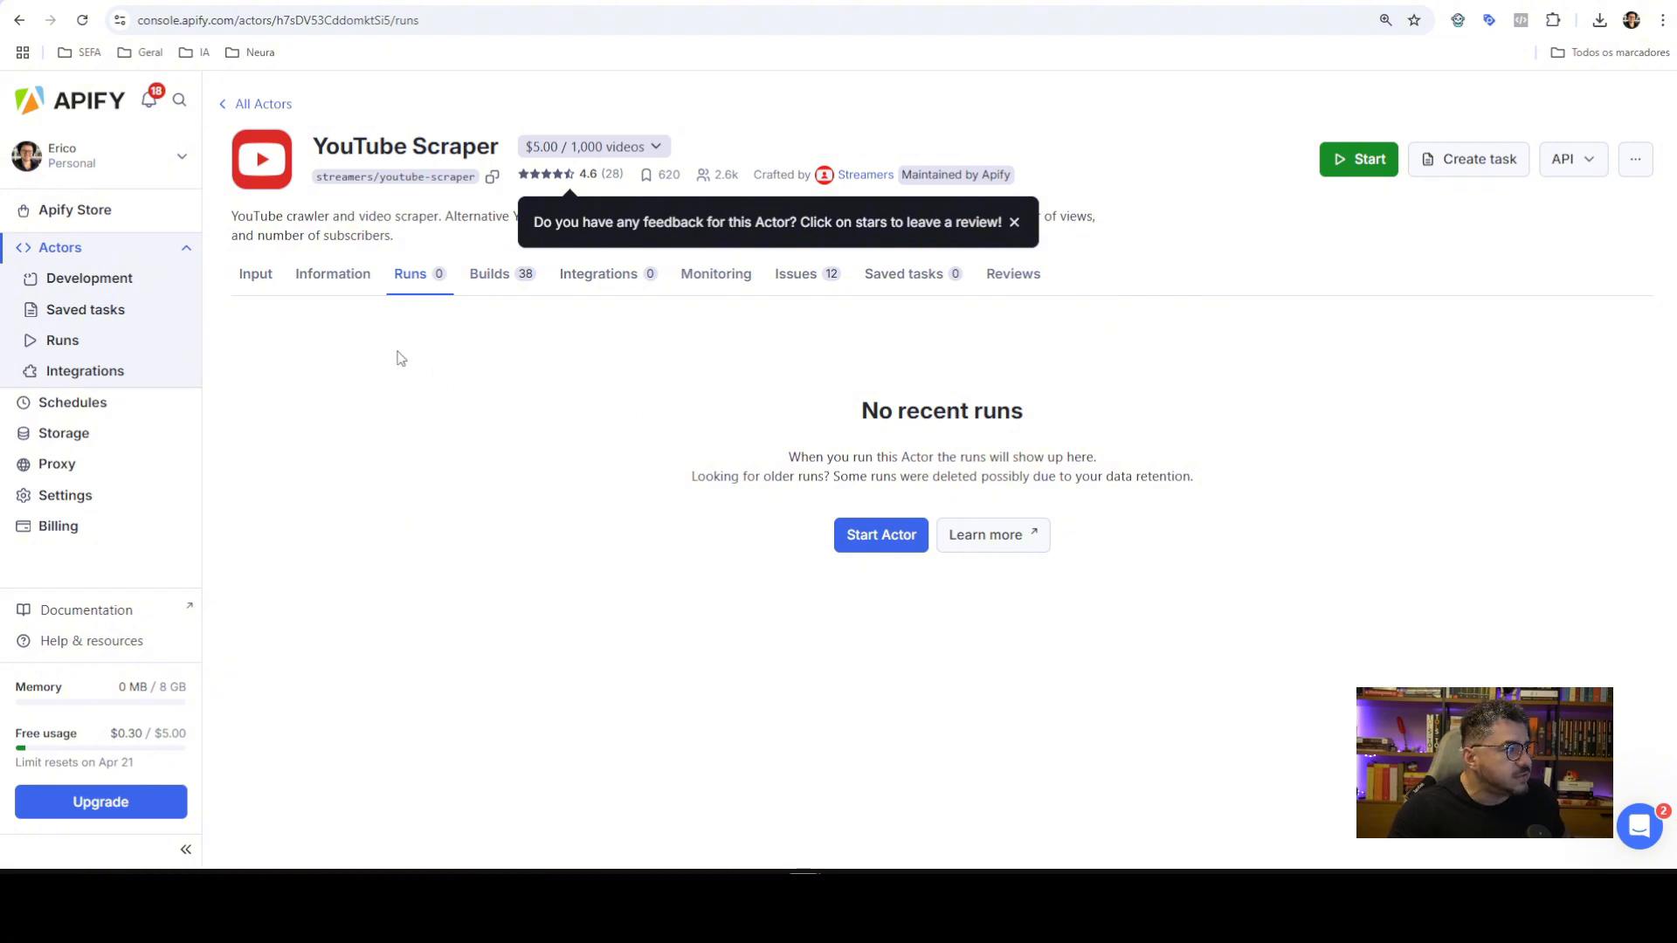
pyautogui.click(256, 275)
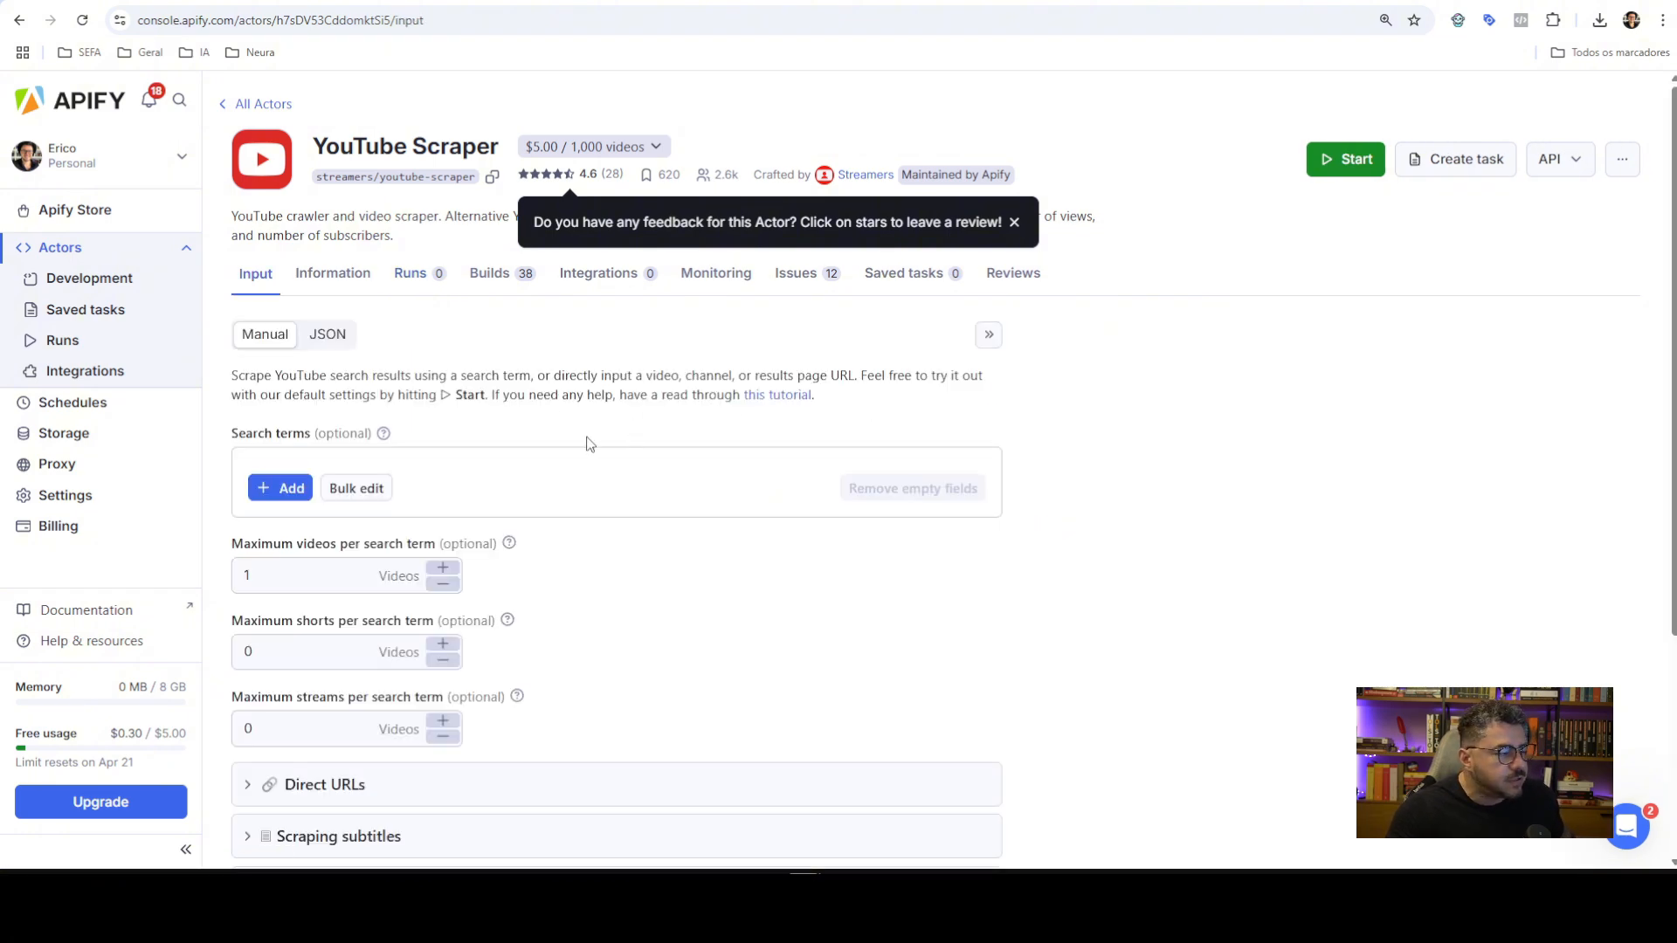
pyautogui.scroll(-4, 585, 450)
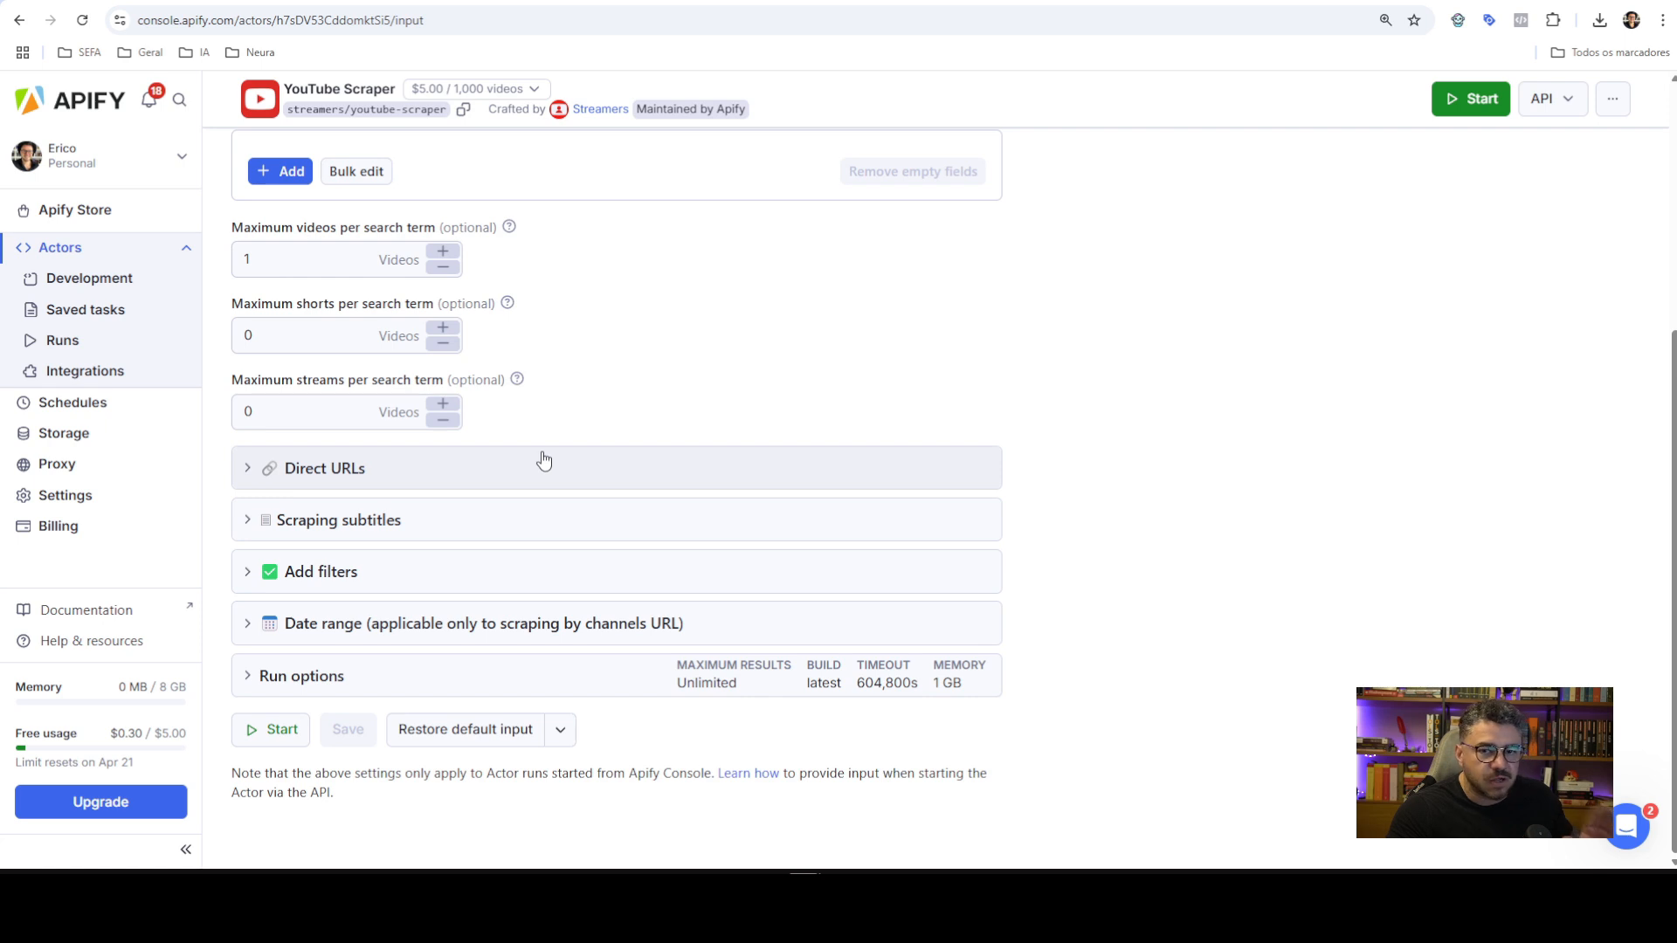
pyautogui.scroll(4, 543, 460)
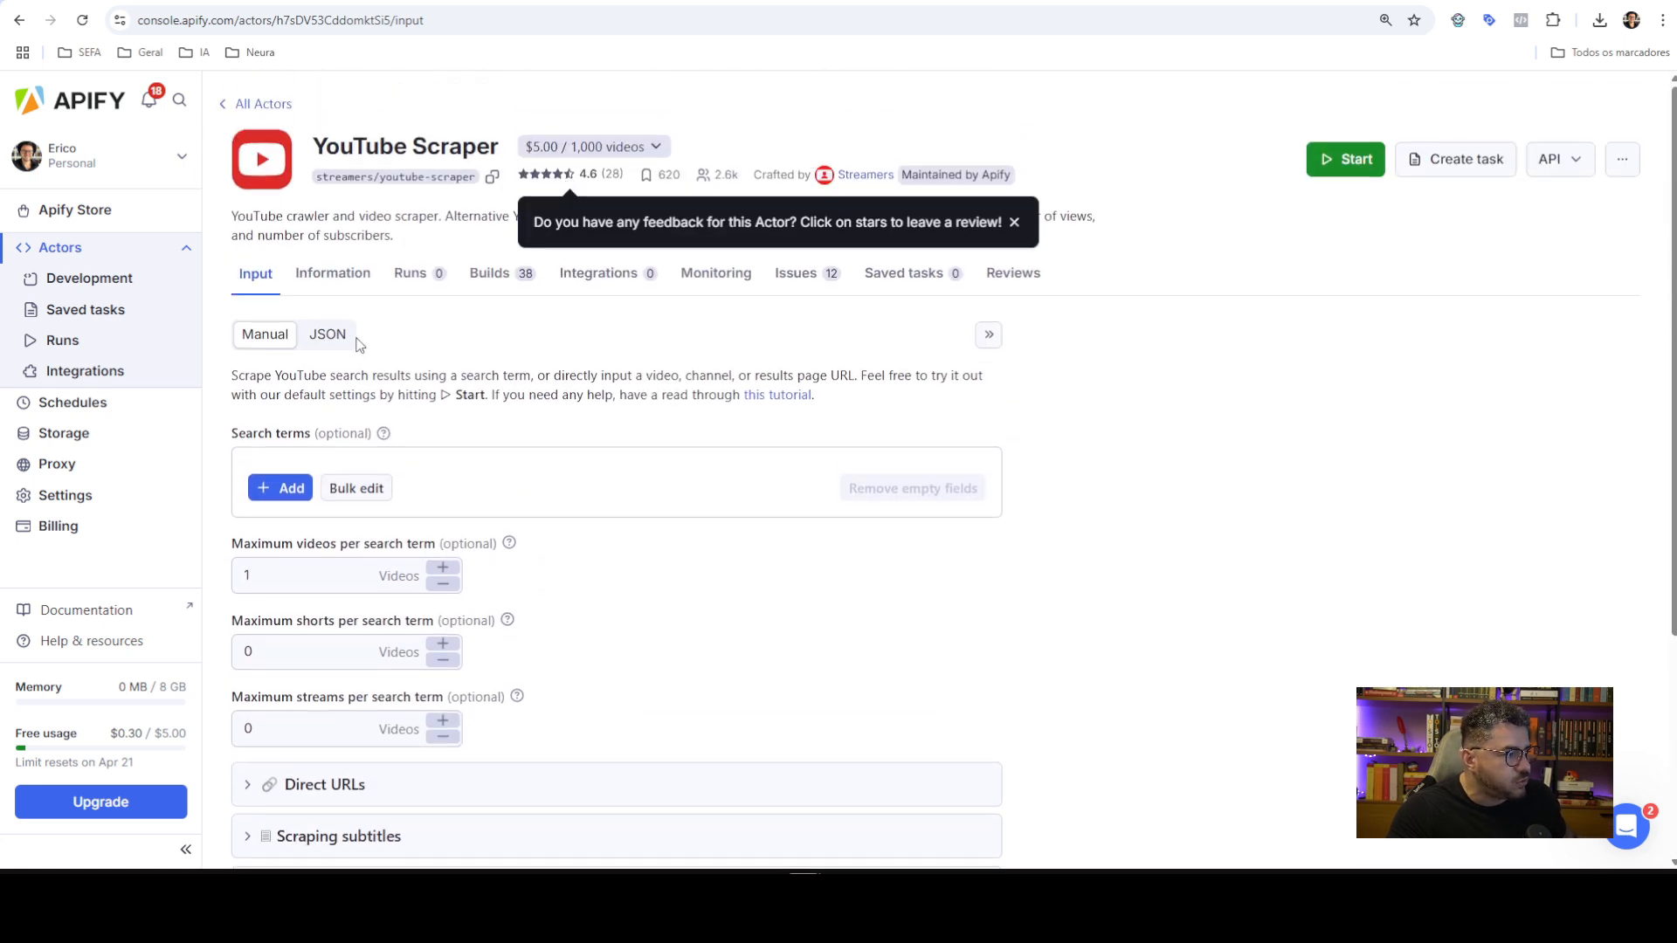
pyautogui.click(353, 340)
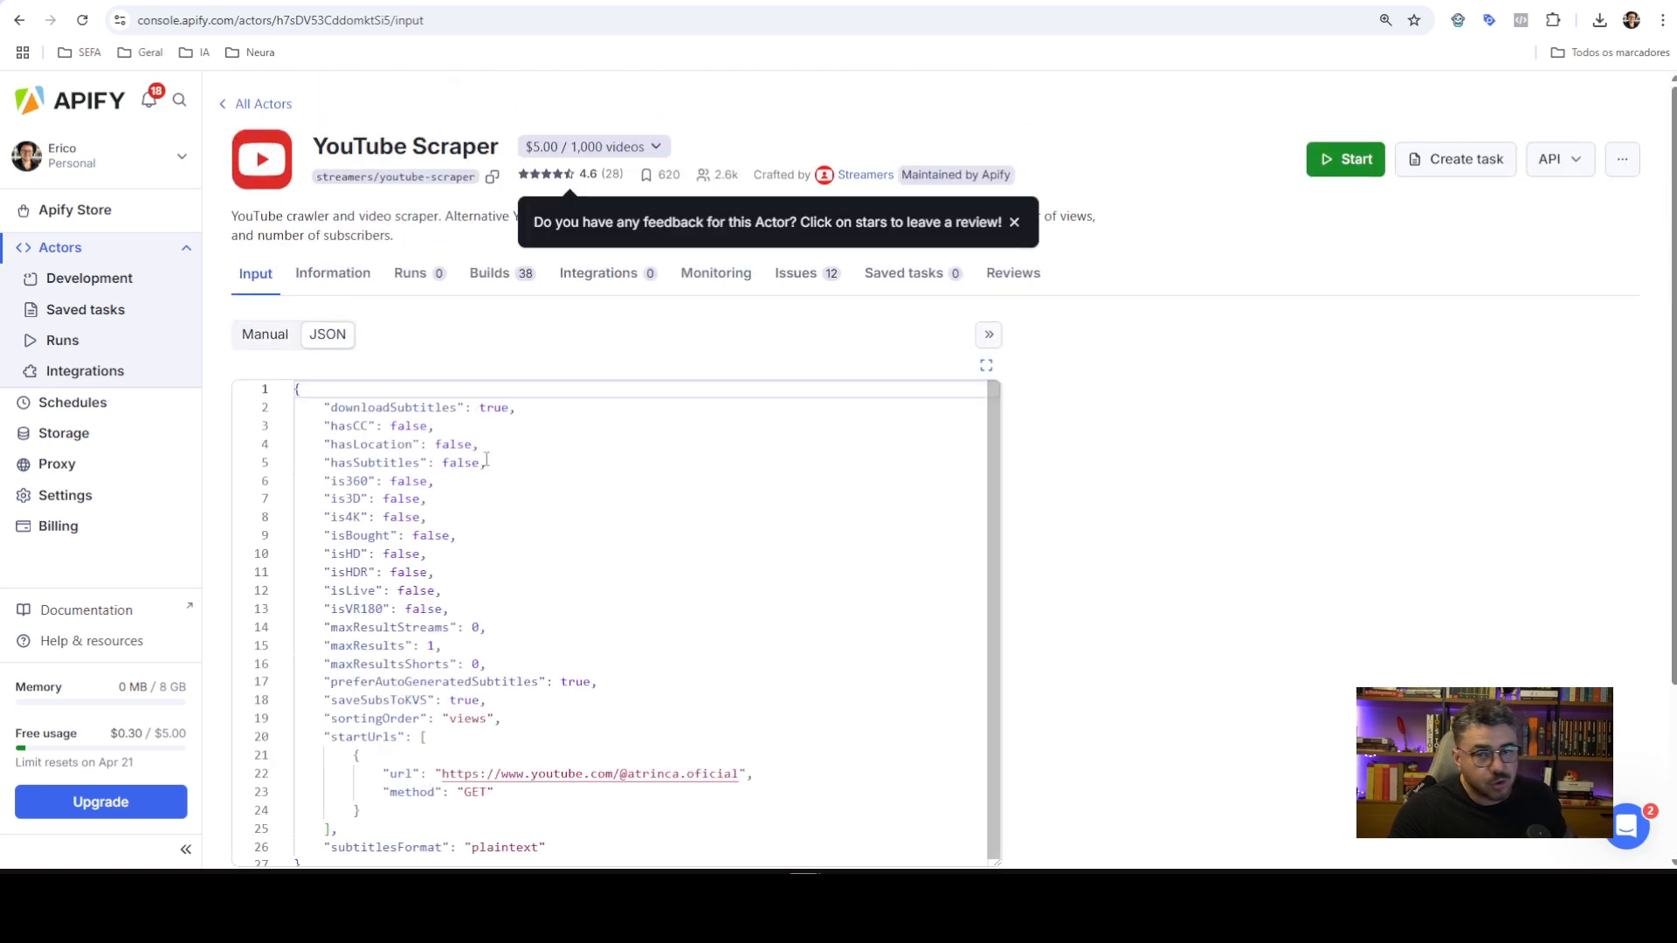
pyautogui.click(265, 335)
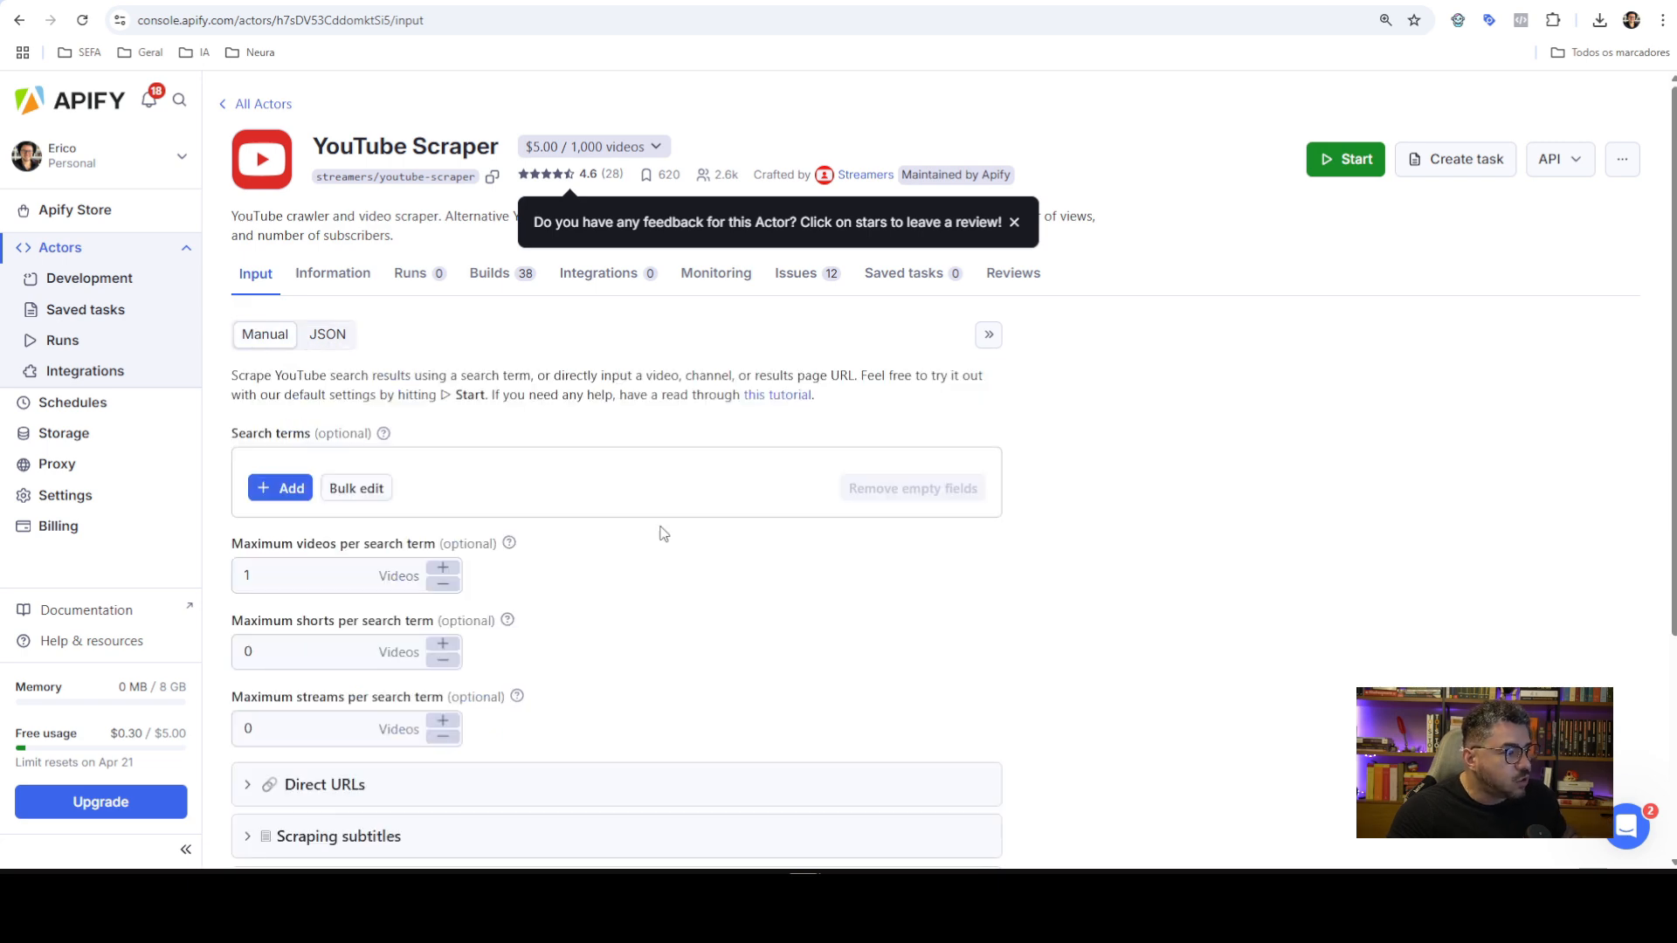
pyautogui.scroll(-4, 682, 515)
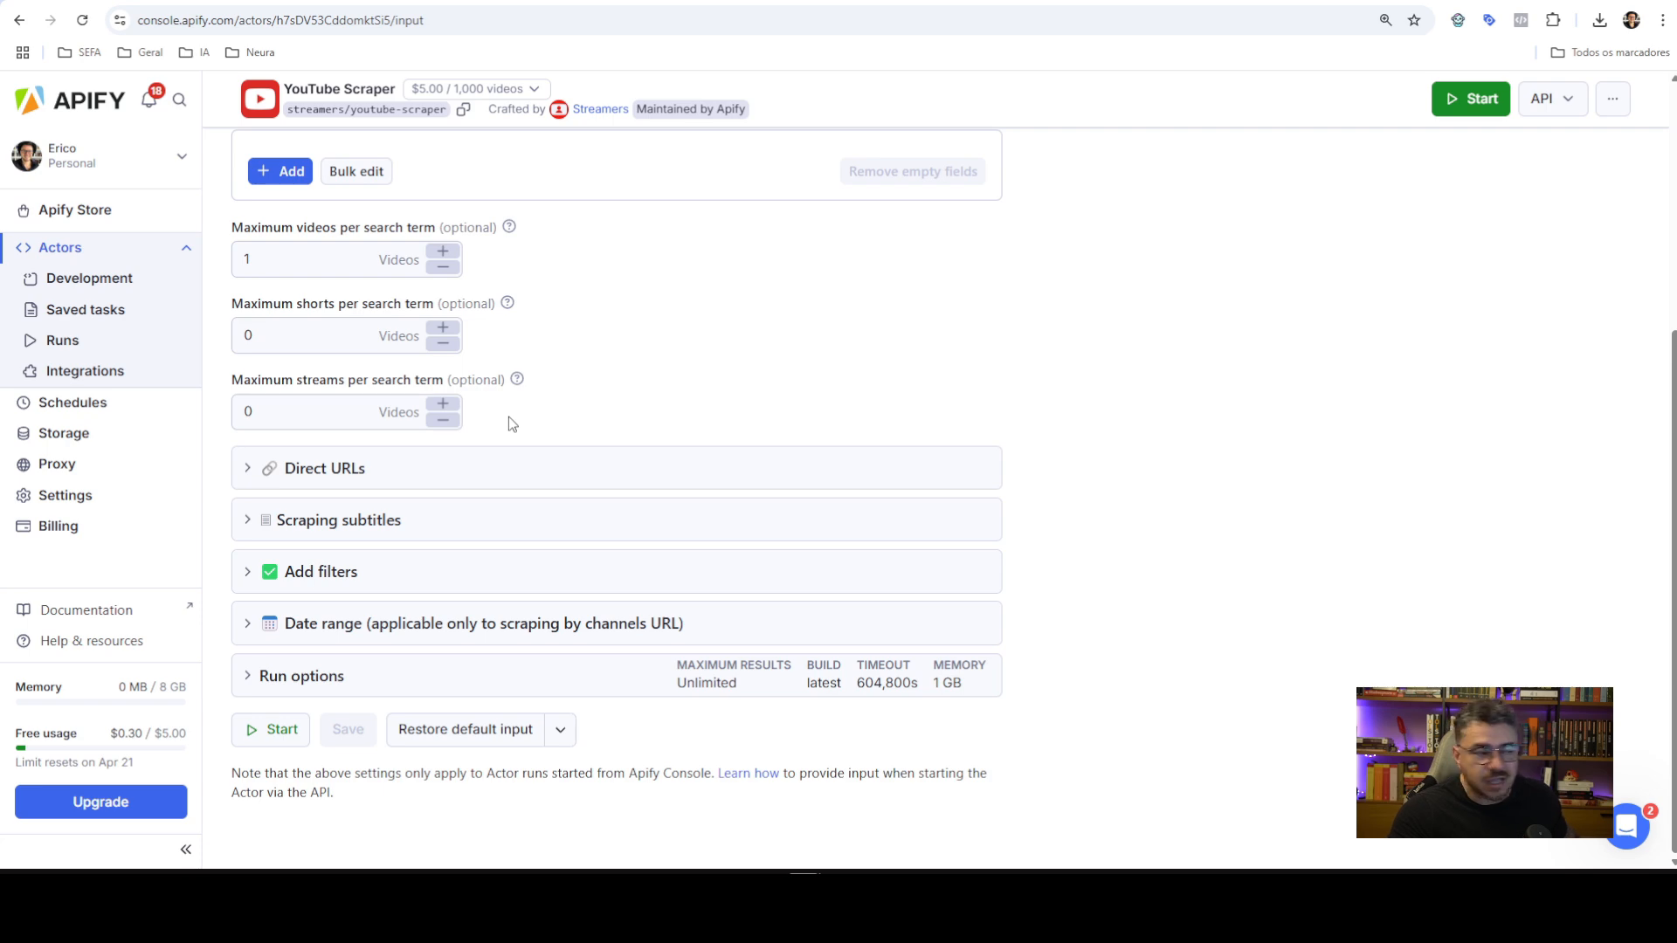
pyautogui.scroll(4, 537, 598)
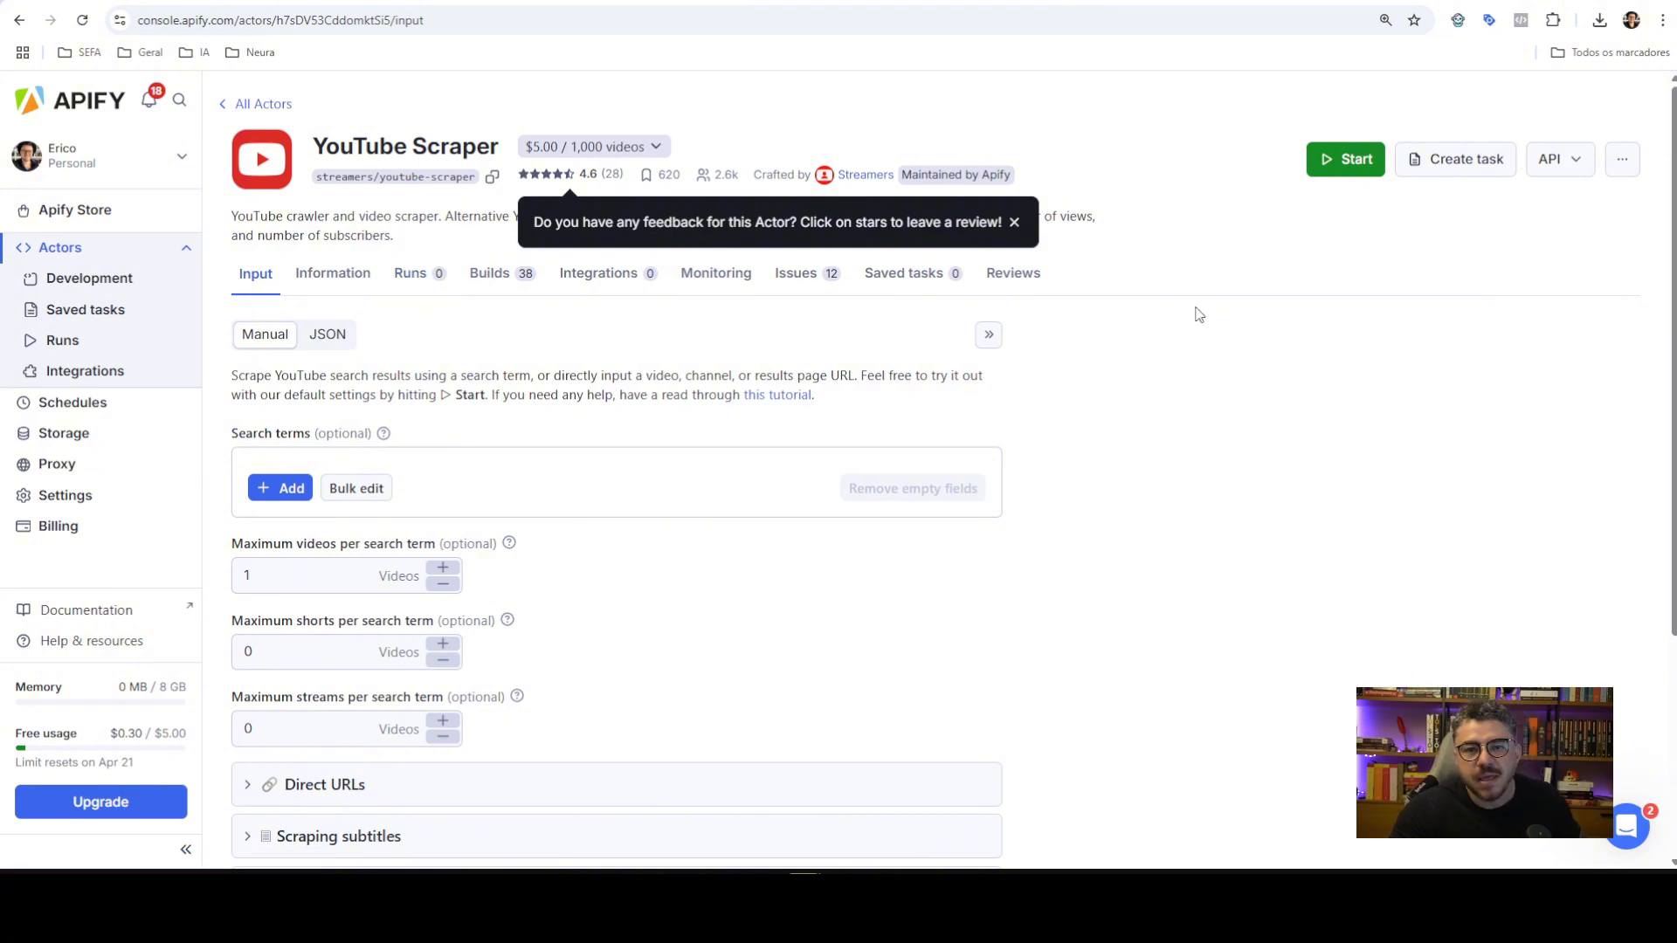
# Show YouTube Scraper's API endpoints and review run-sync and run-sync-get-dataset-items
pyautogui.click(1575, 167)
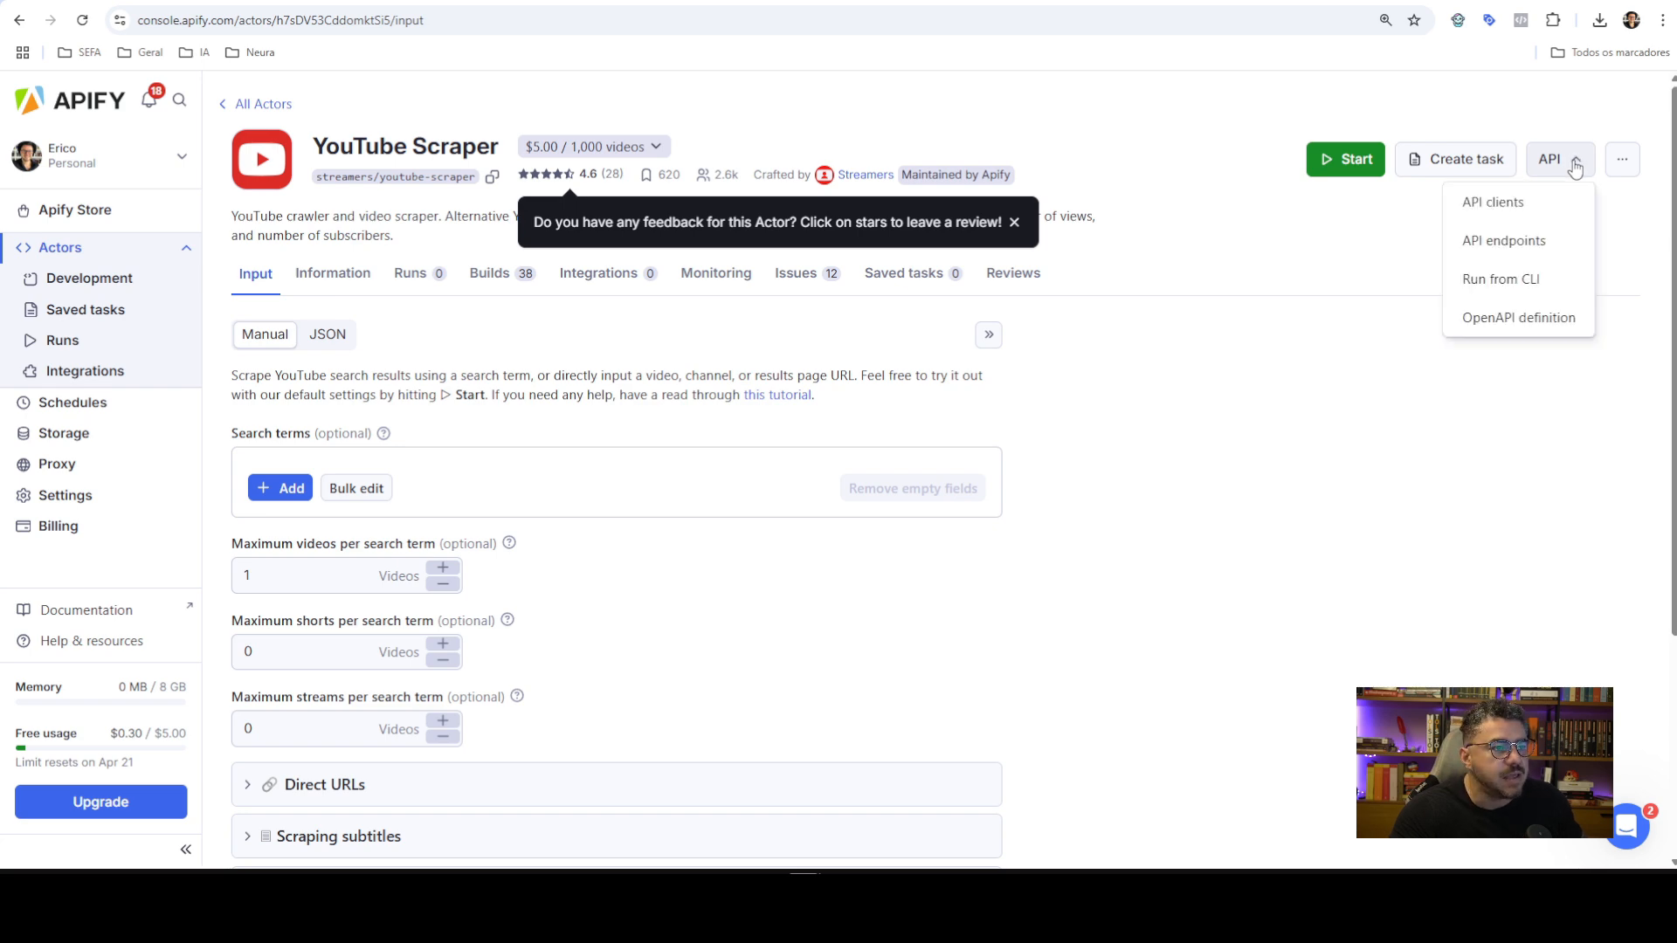
pyautogui.click(1503, 249)
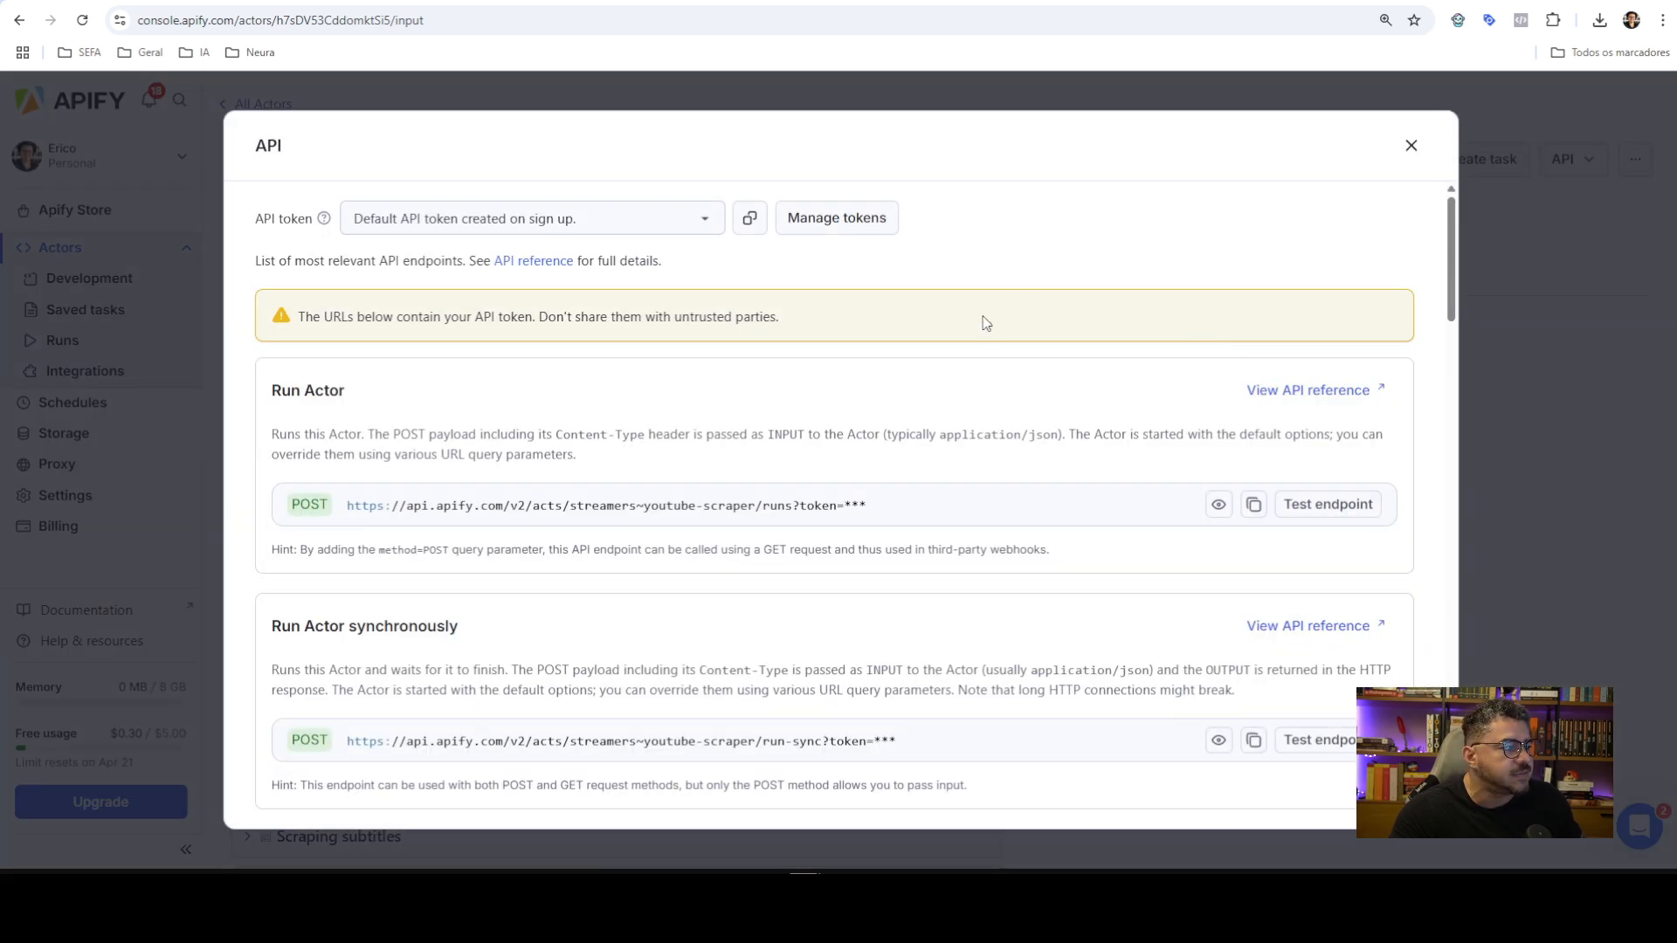
pyautogui.scroll(-1, 1001, 363)
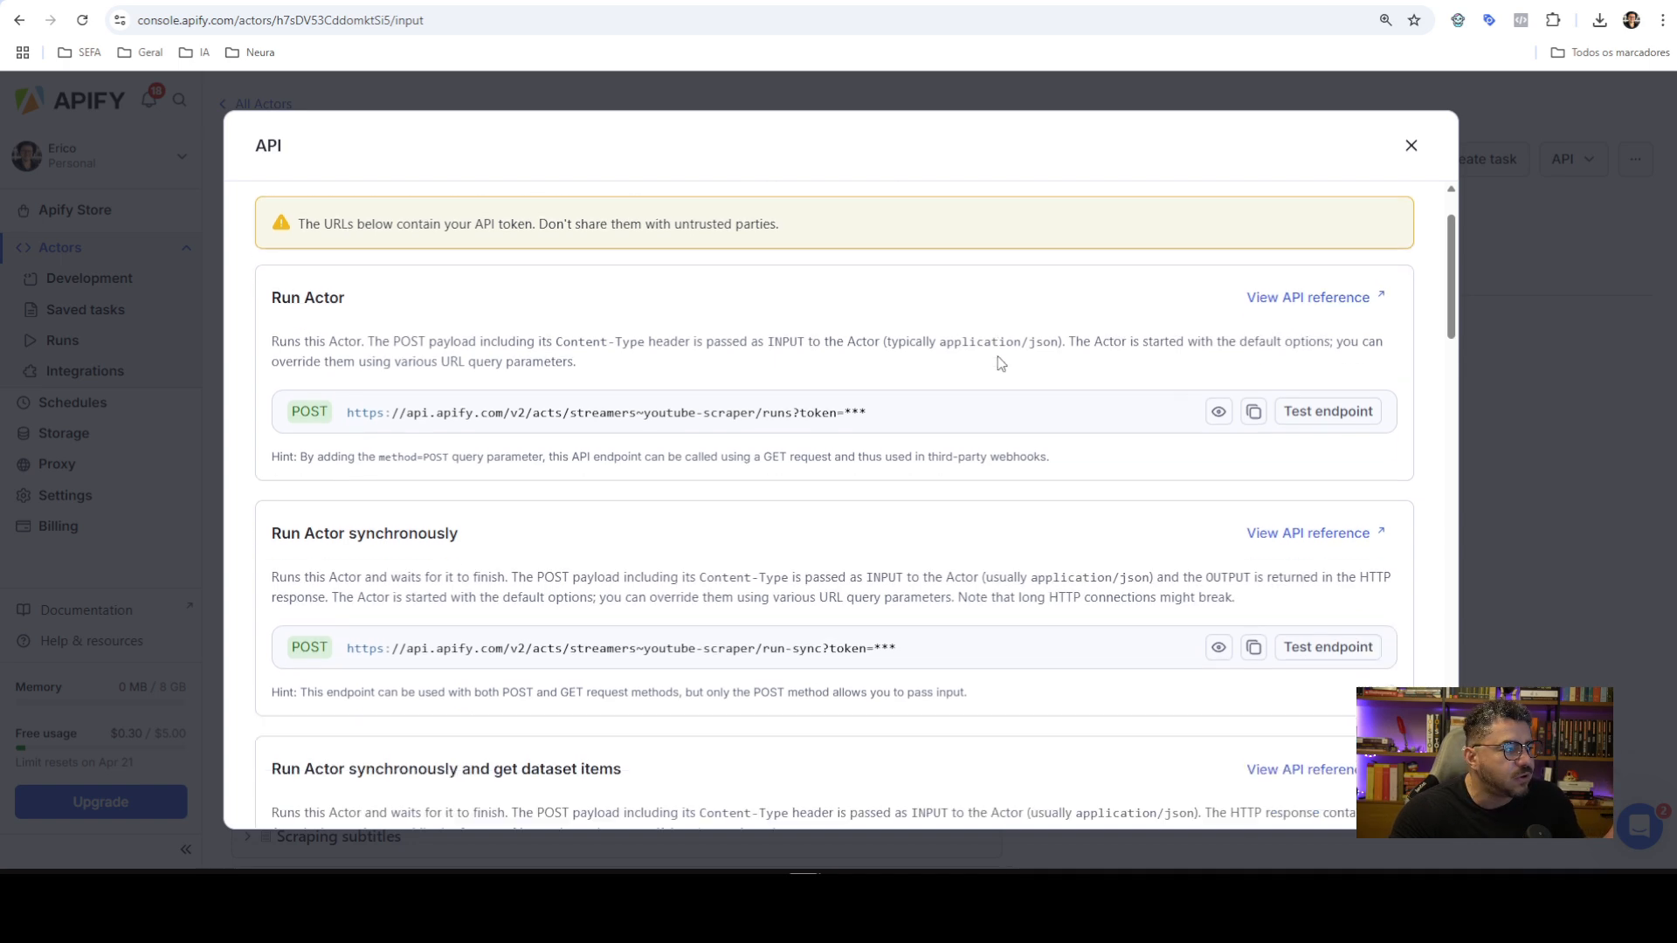
pyautogui.scroll(-4, 1001, 363)
pyautogui.scroll(4, 946, 385)
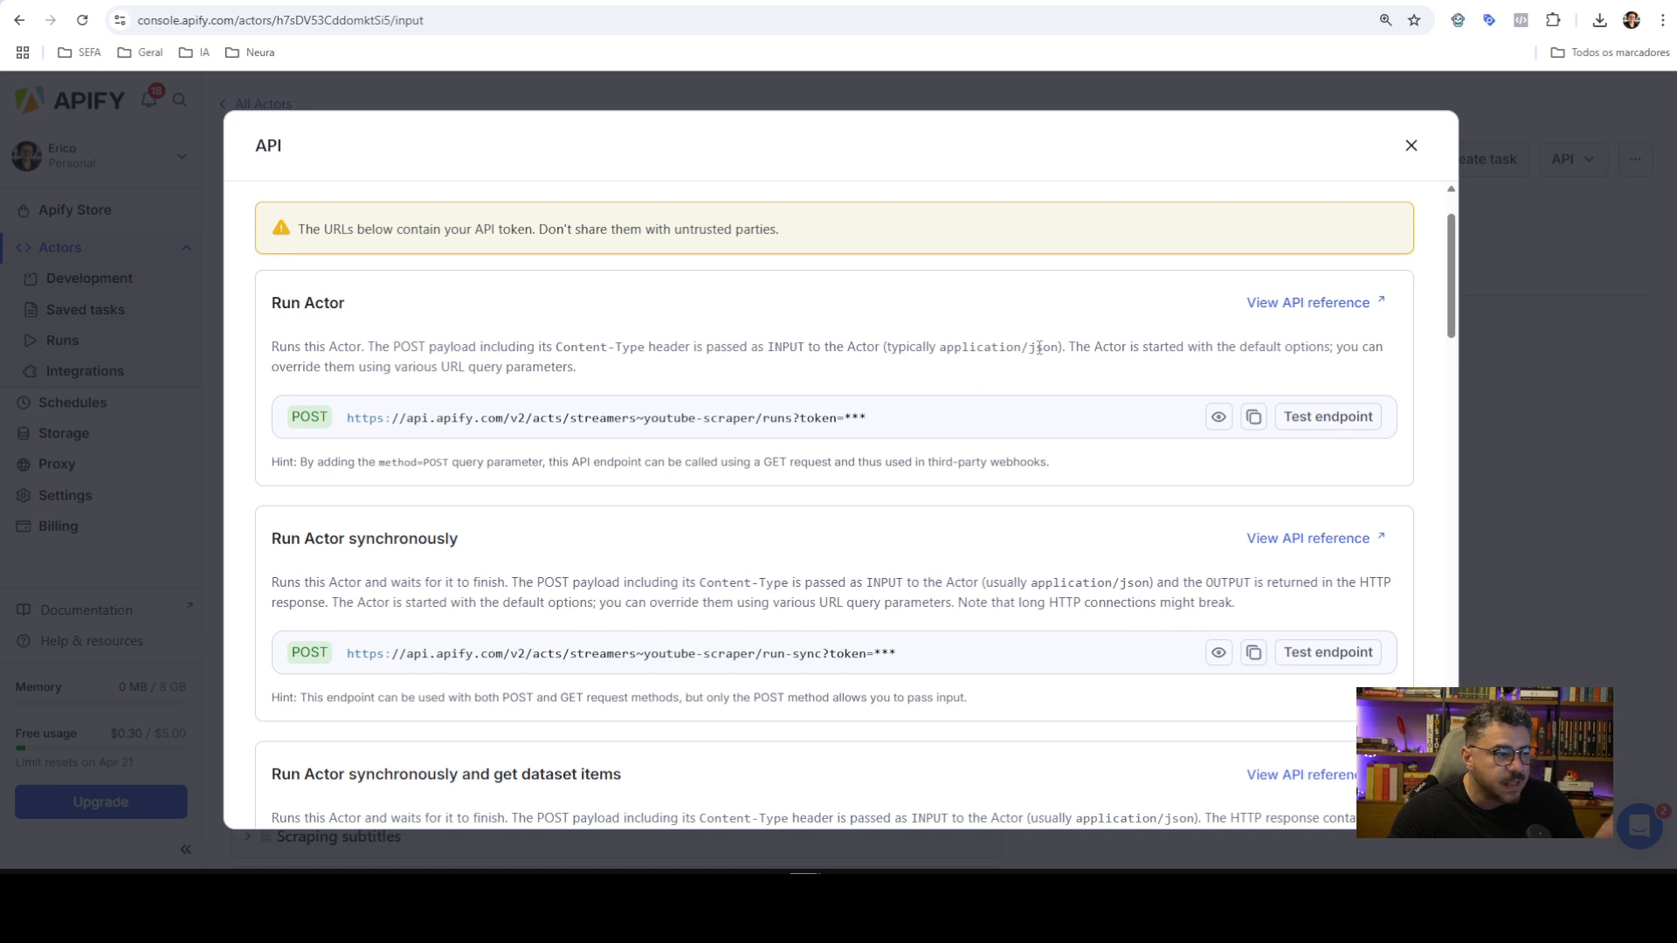
pyautogui.scroll(1, 960, 390)
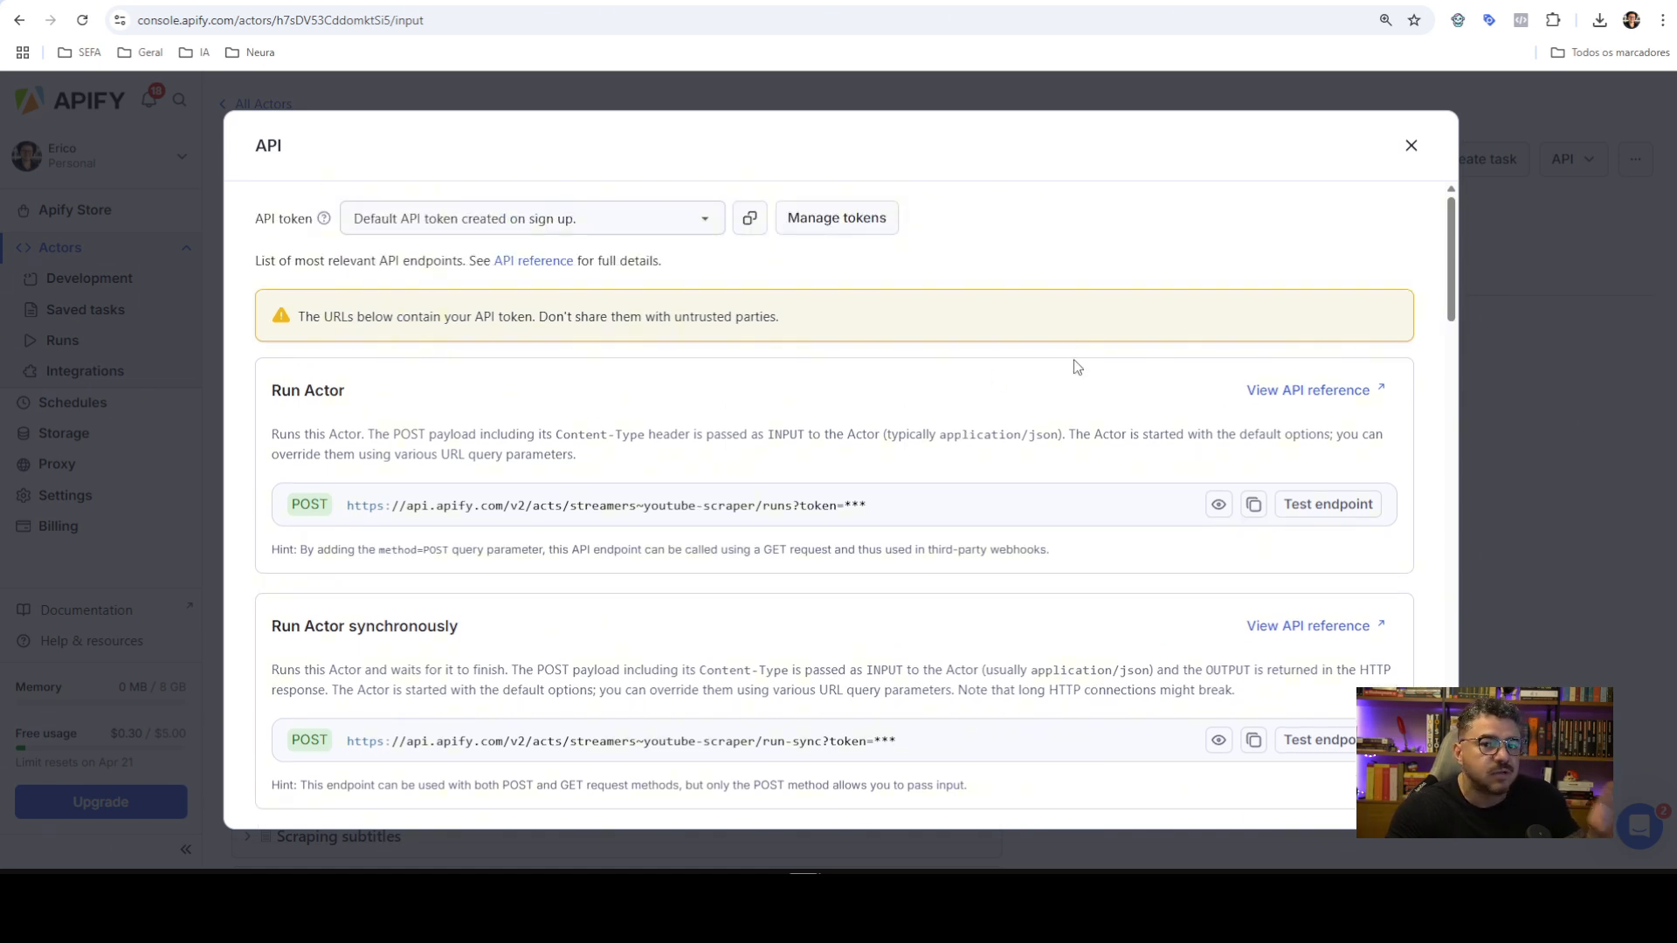
pyautogui.scroll(-1, 491, 385)
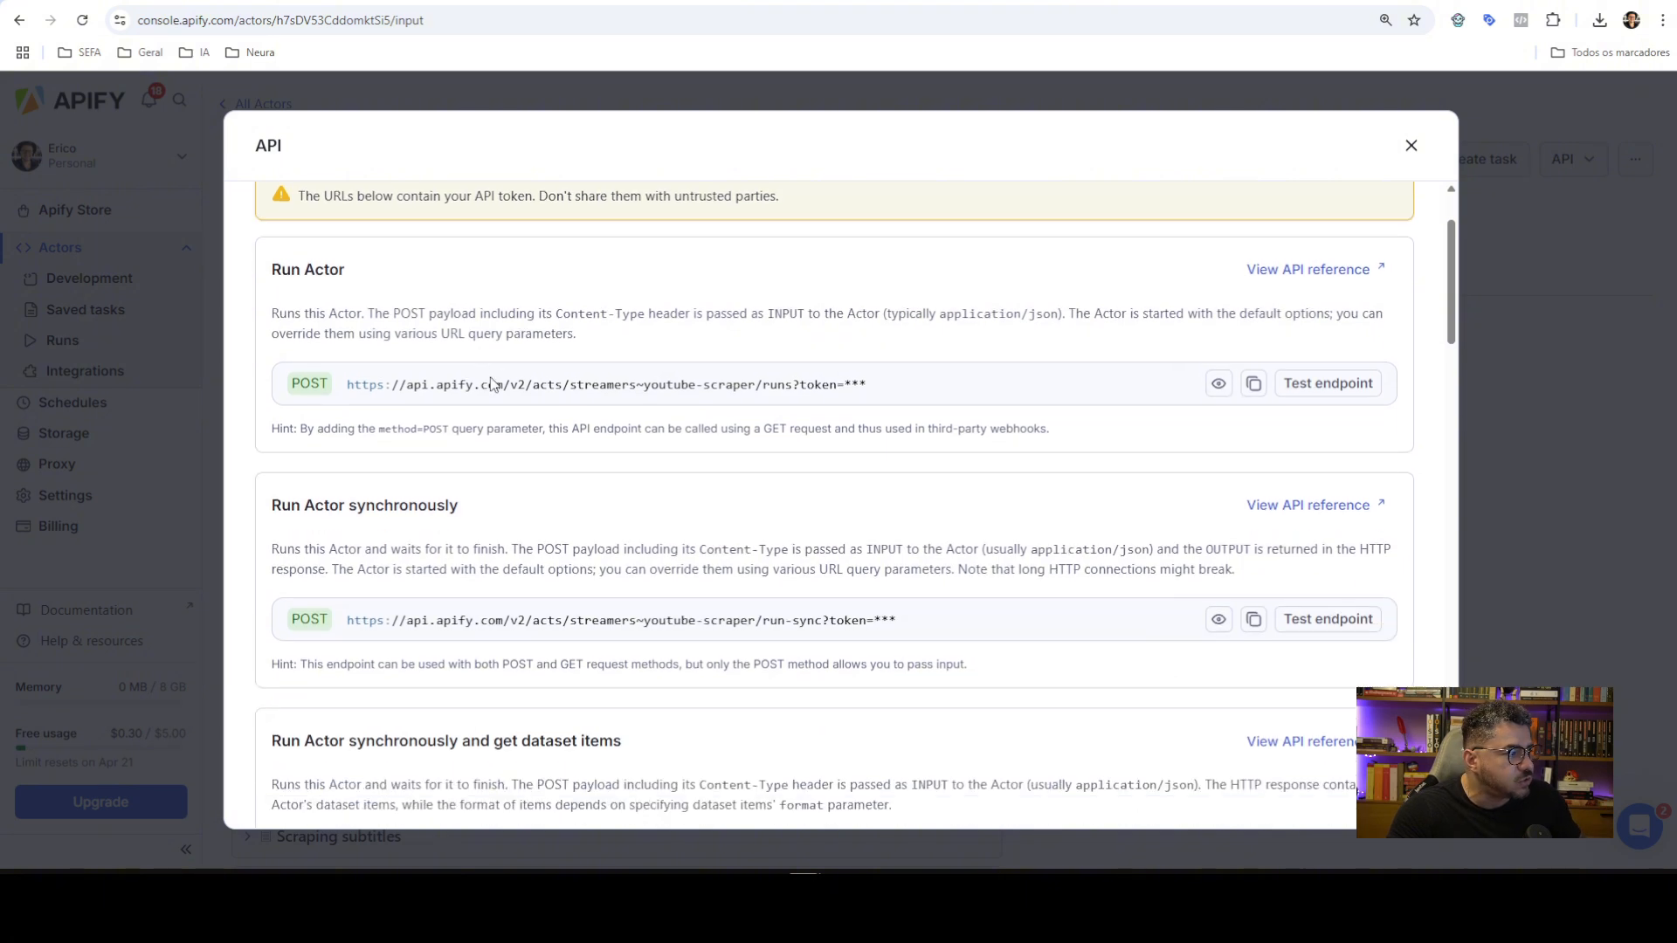
pyautogui.scroll(-1, 492, 384)
pyautogui.scroll(-2, 542, 340)
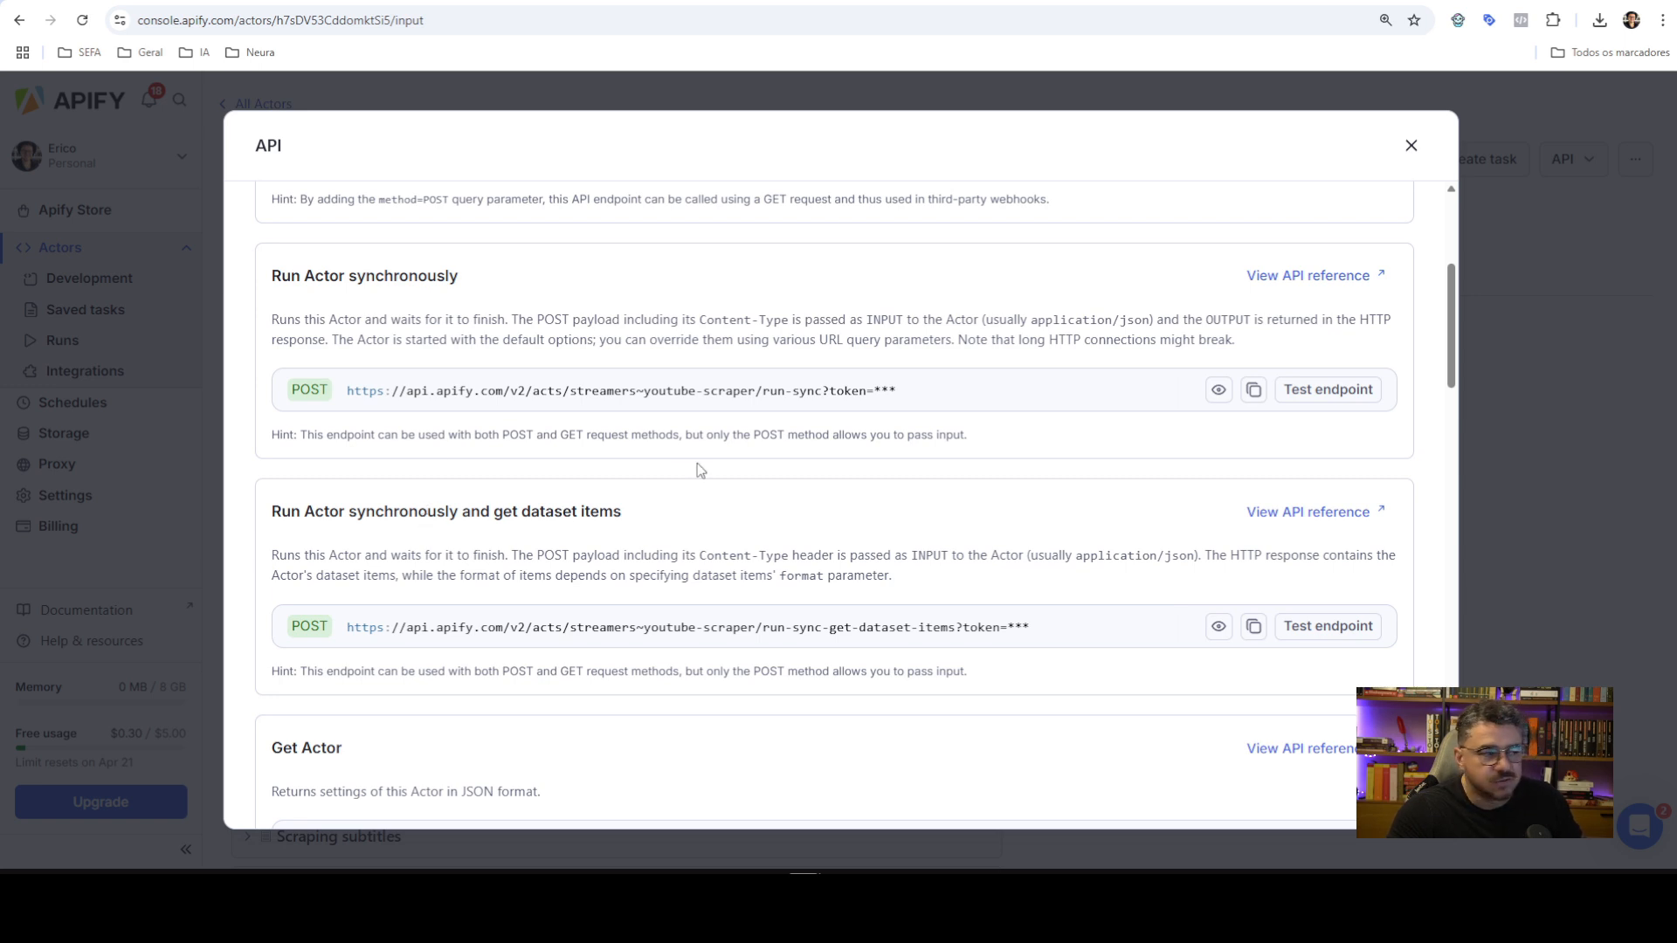
pyautogui.scroll(3, 700, 470)
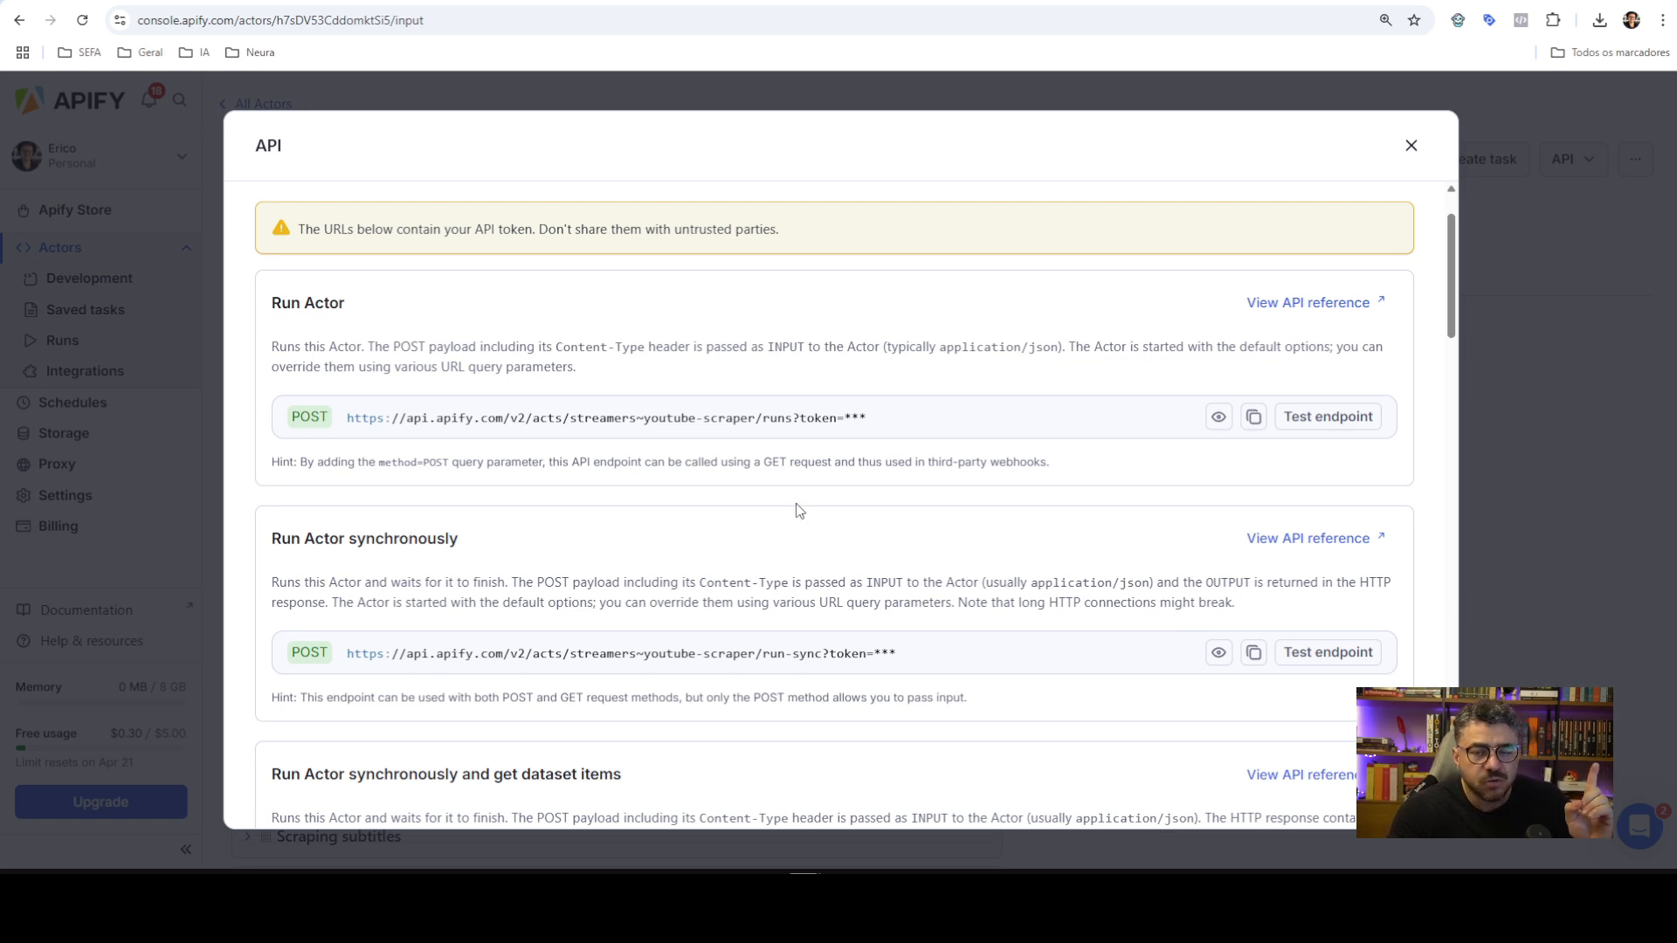
pyautogui.scroll(-1, 795, 505)
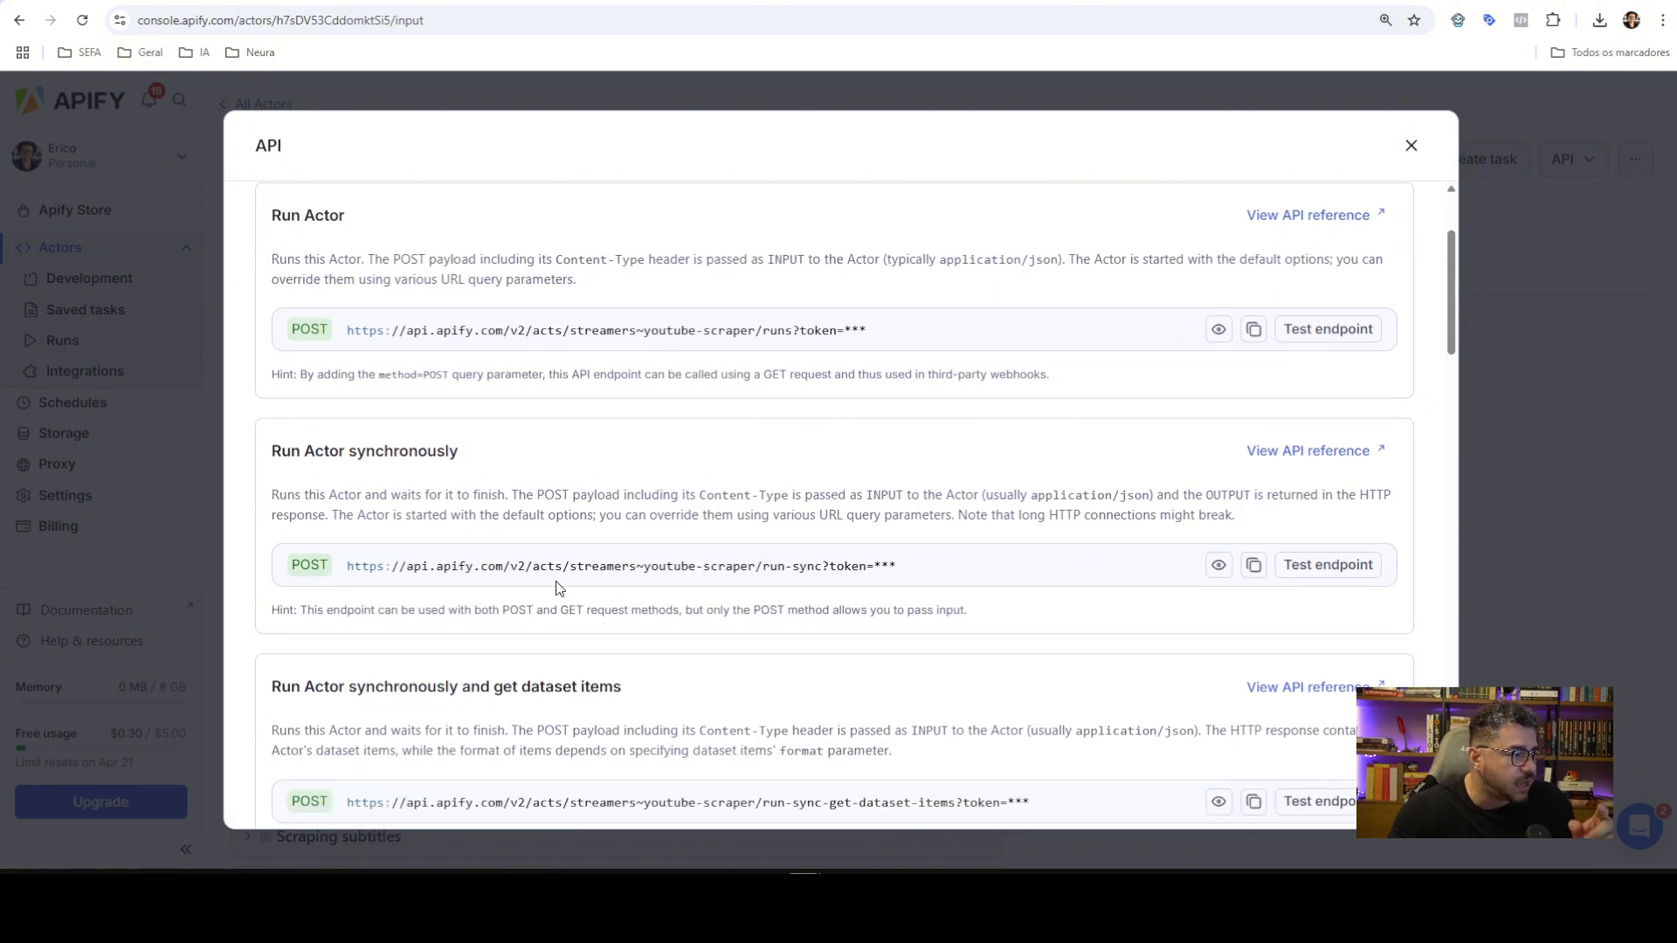
pyautogui.scroll(-2, 668, 465)
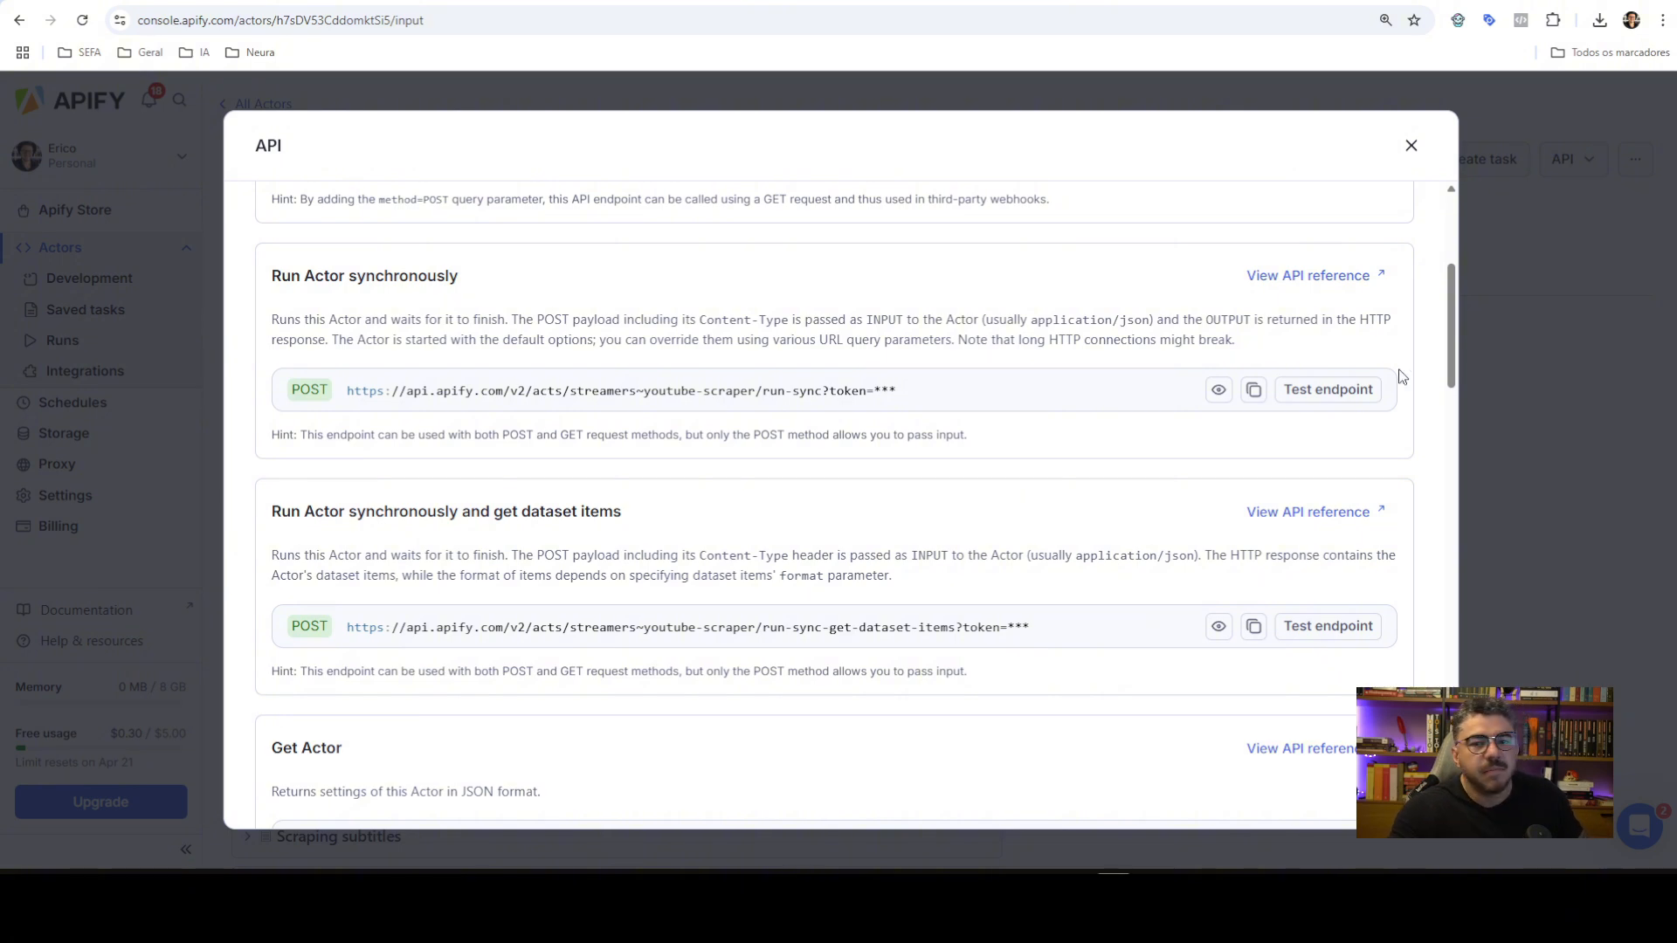
# Close the endpoints overview and view YouTube Scraper's Runs history, which has no runs
pyautogui.click(1412, 147)
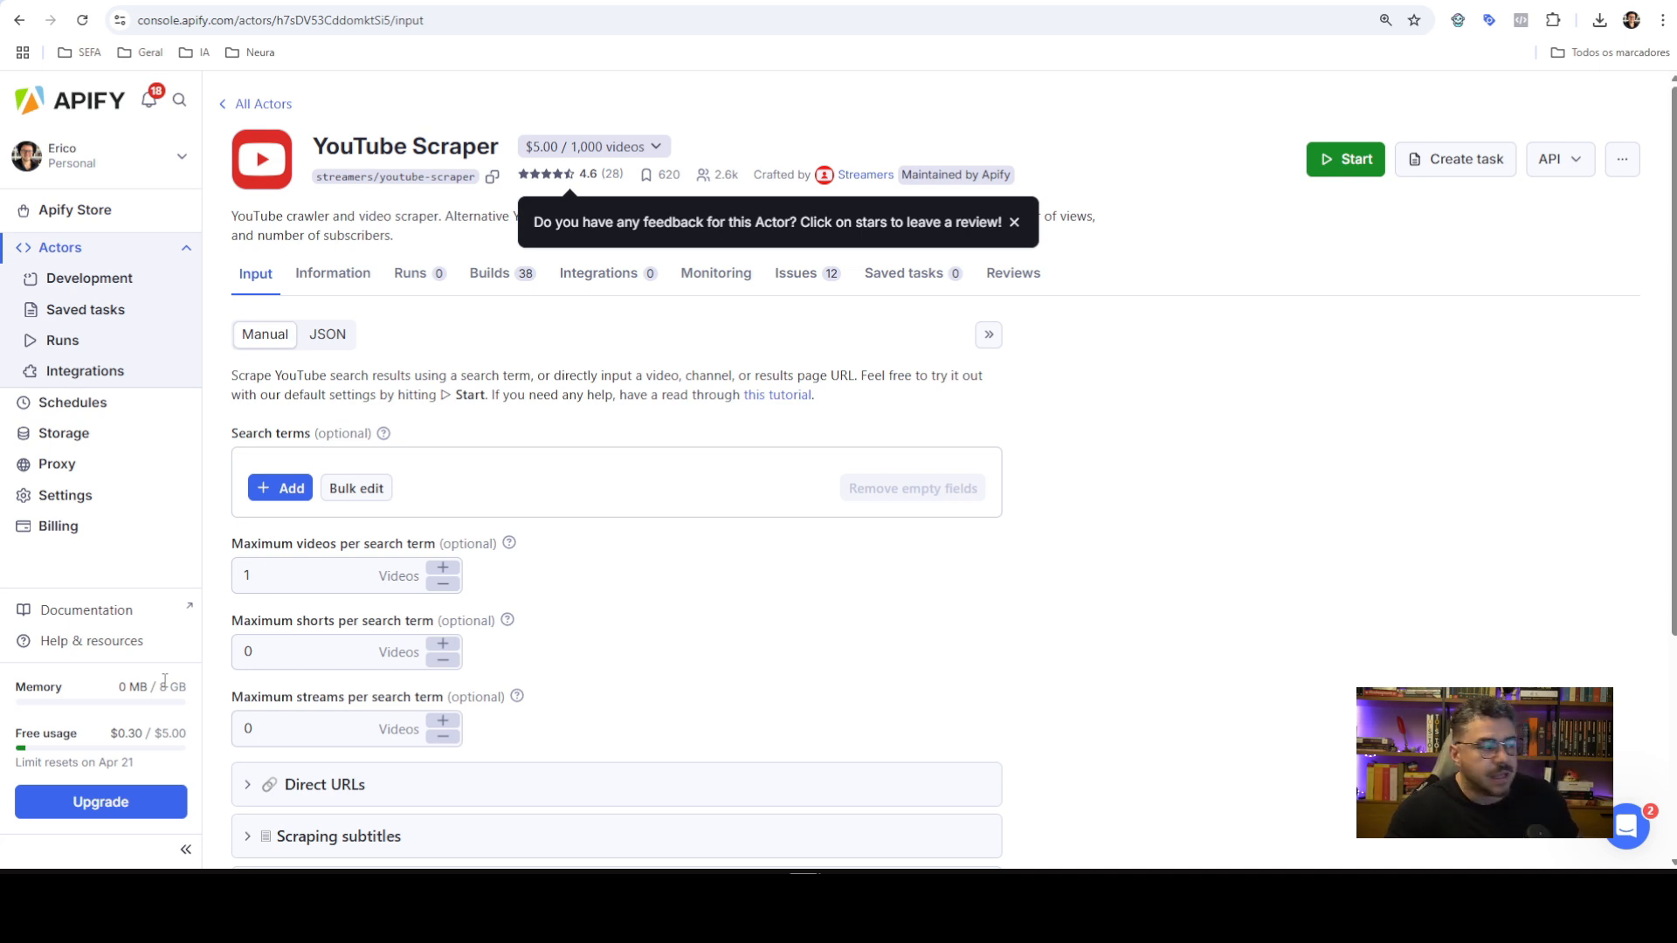
pyautogui.moveTo(158, 687); pyautogui.dragTo(188, 687)
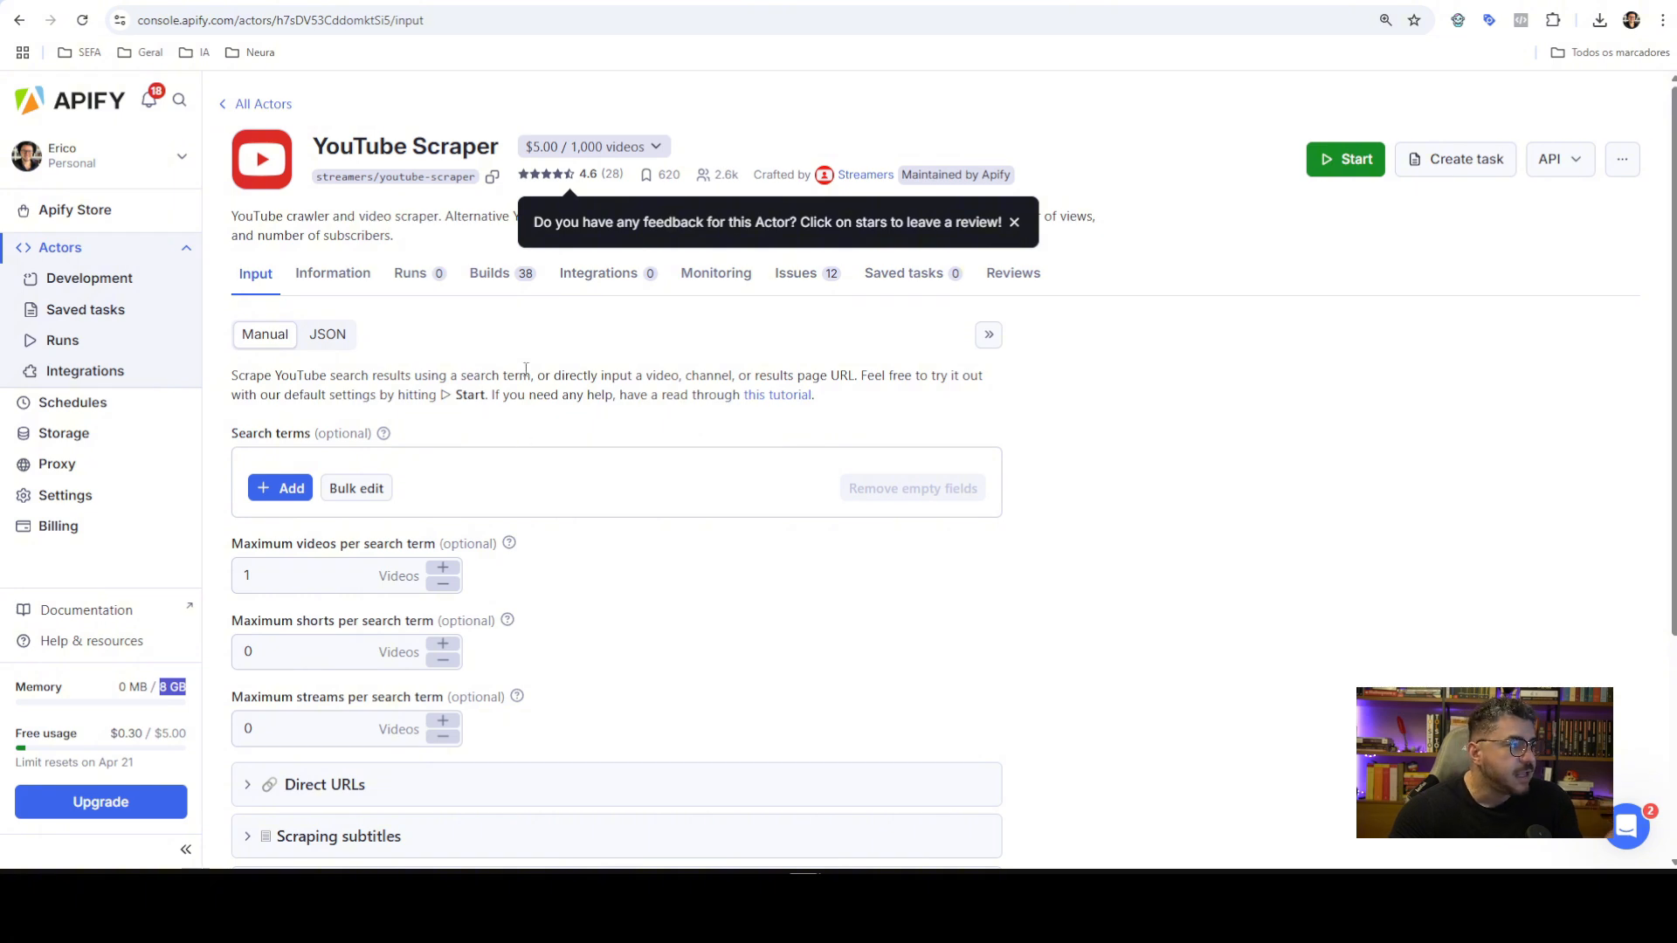
pyautogui.click(410, 273)
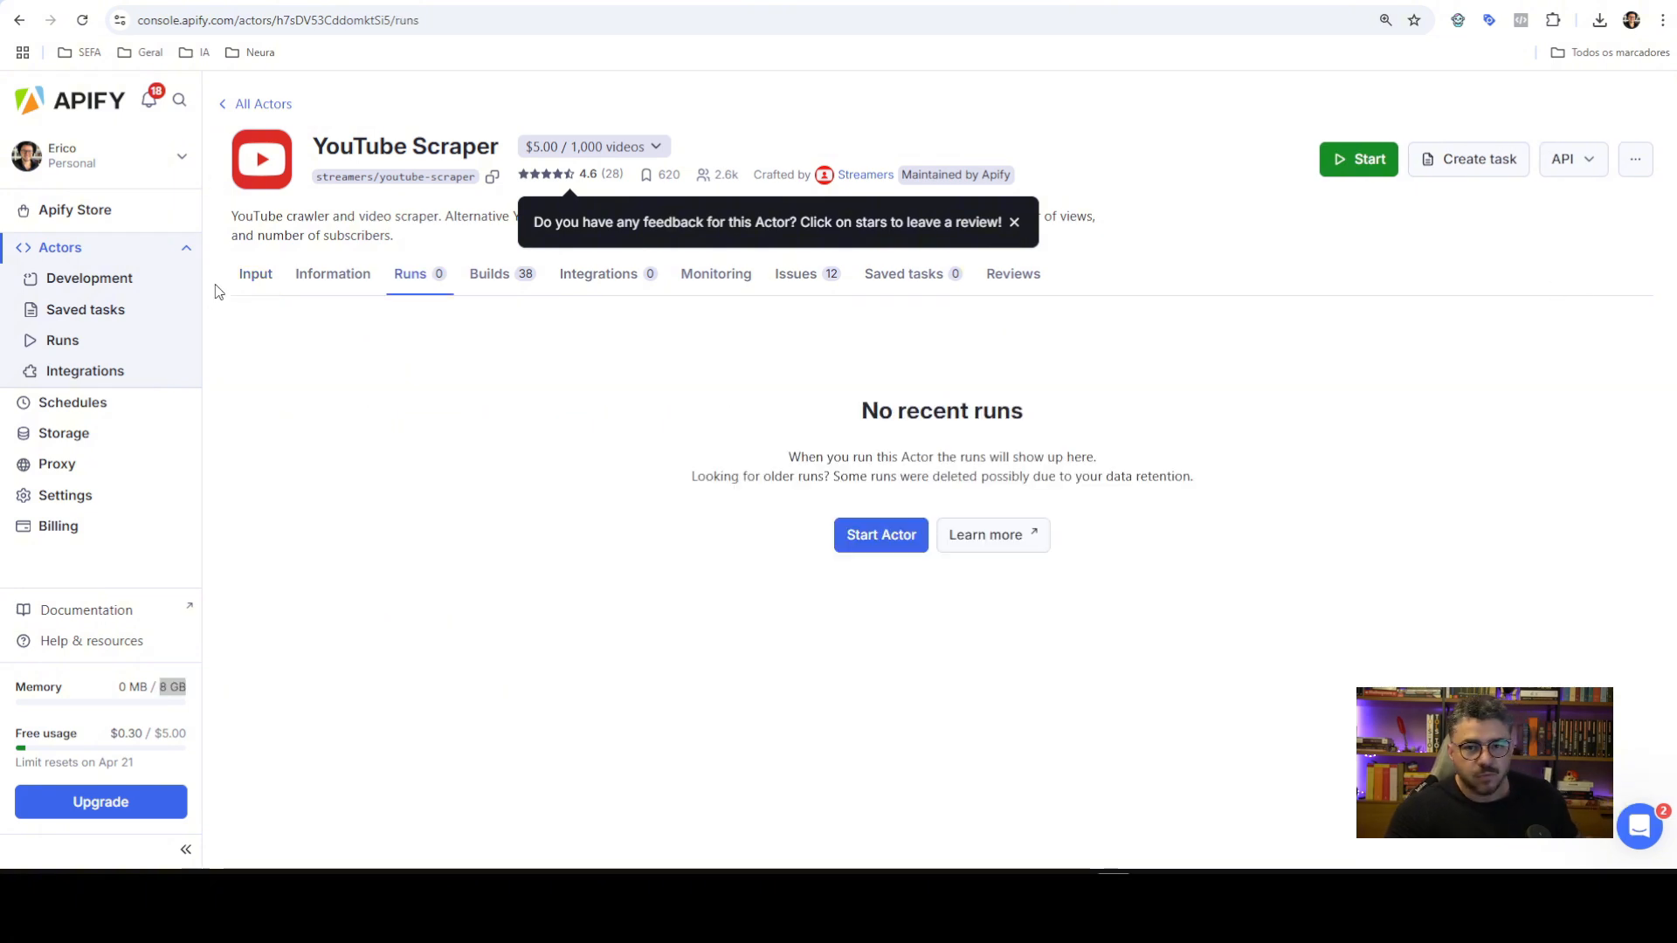
# Search the Apify Store for 'instagram' and open the Instagram Scraper's input page
pyautogui.click(72, 251)
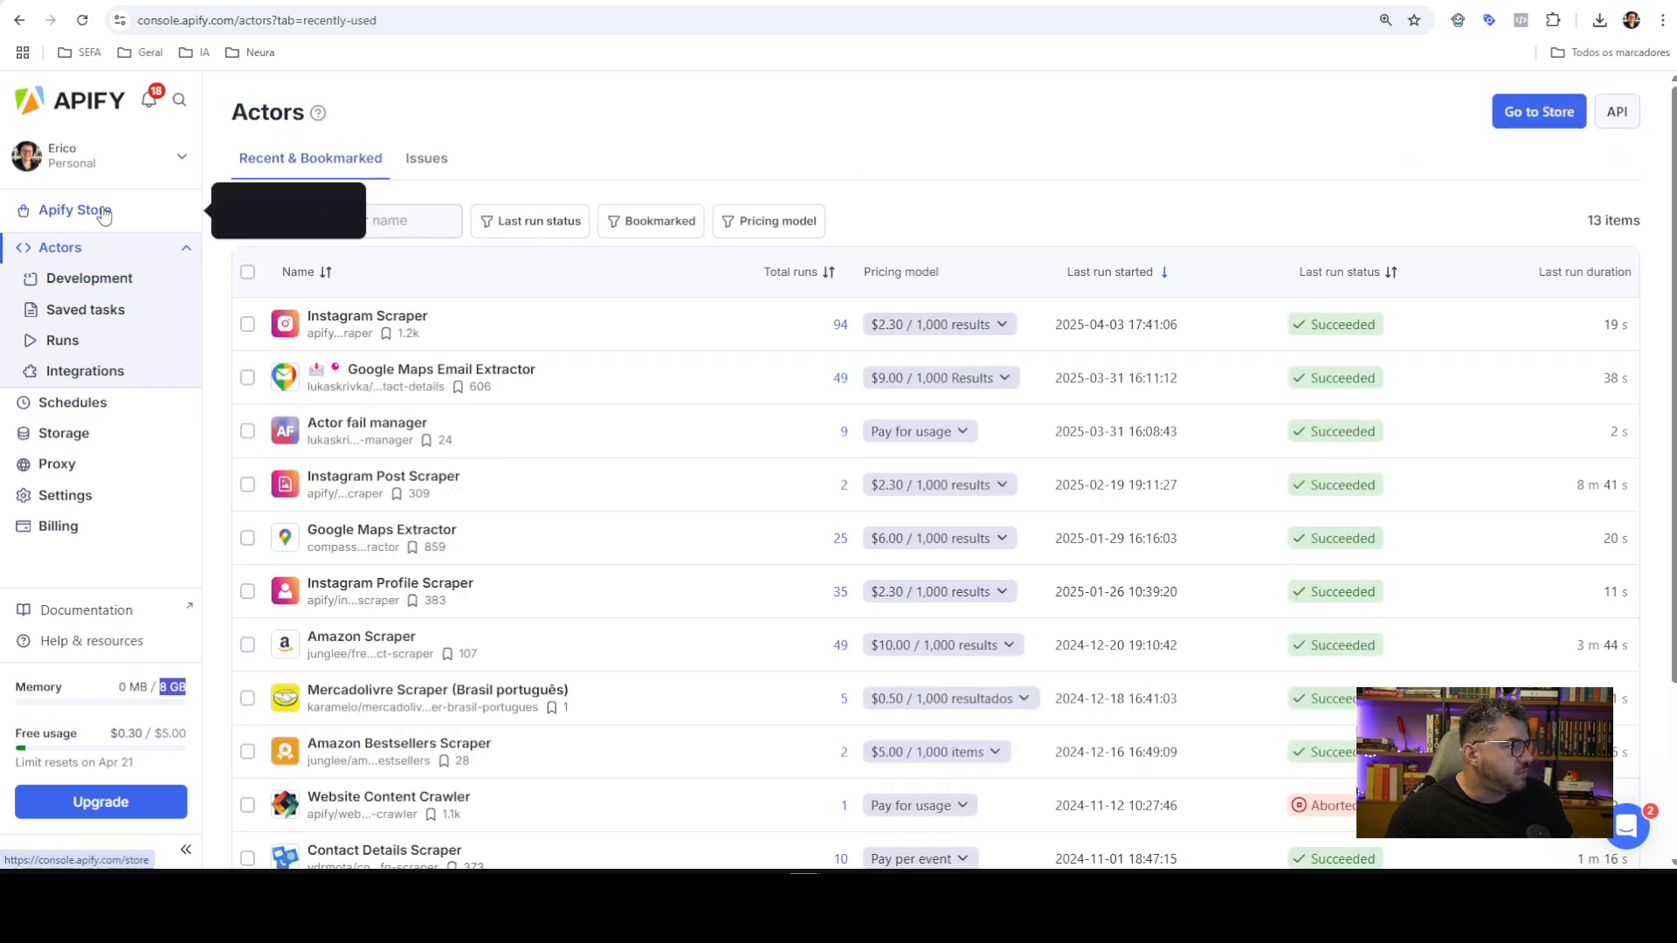
pyautogui.click(99, 218)
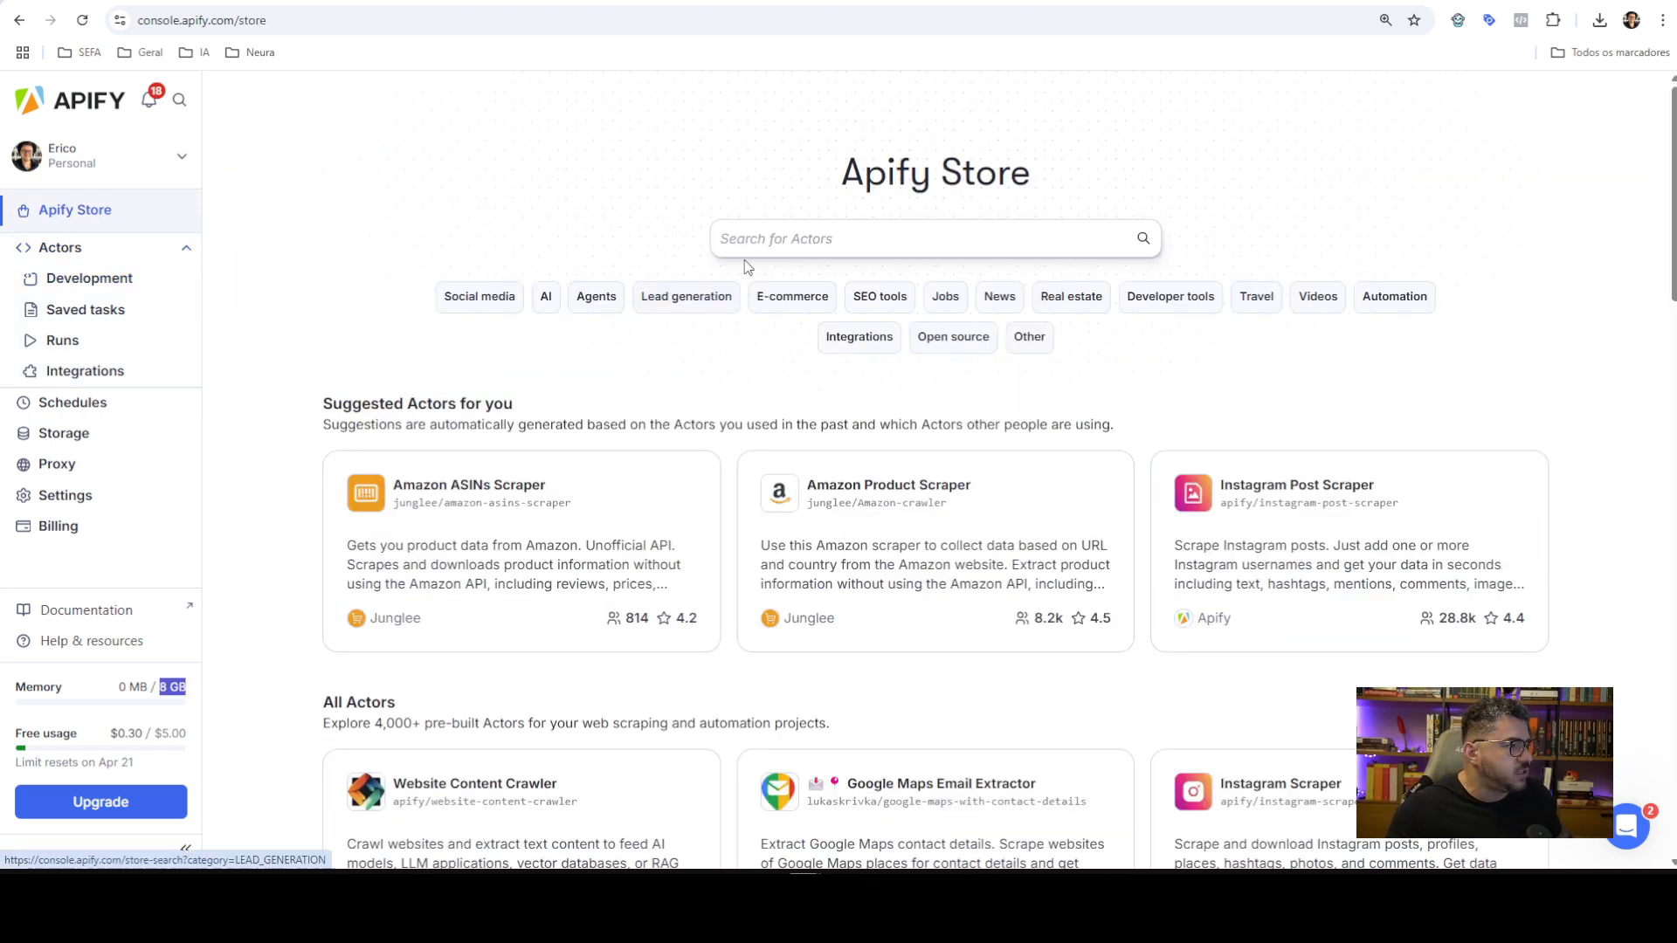
pyautogui.write('ijnstag')
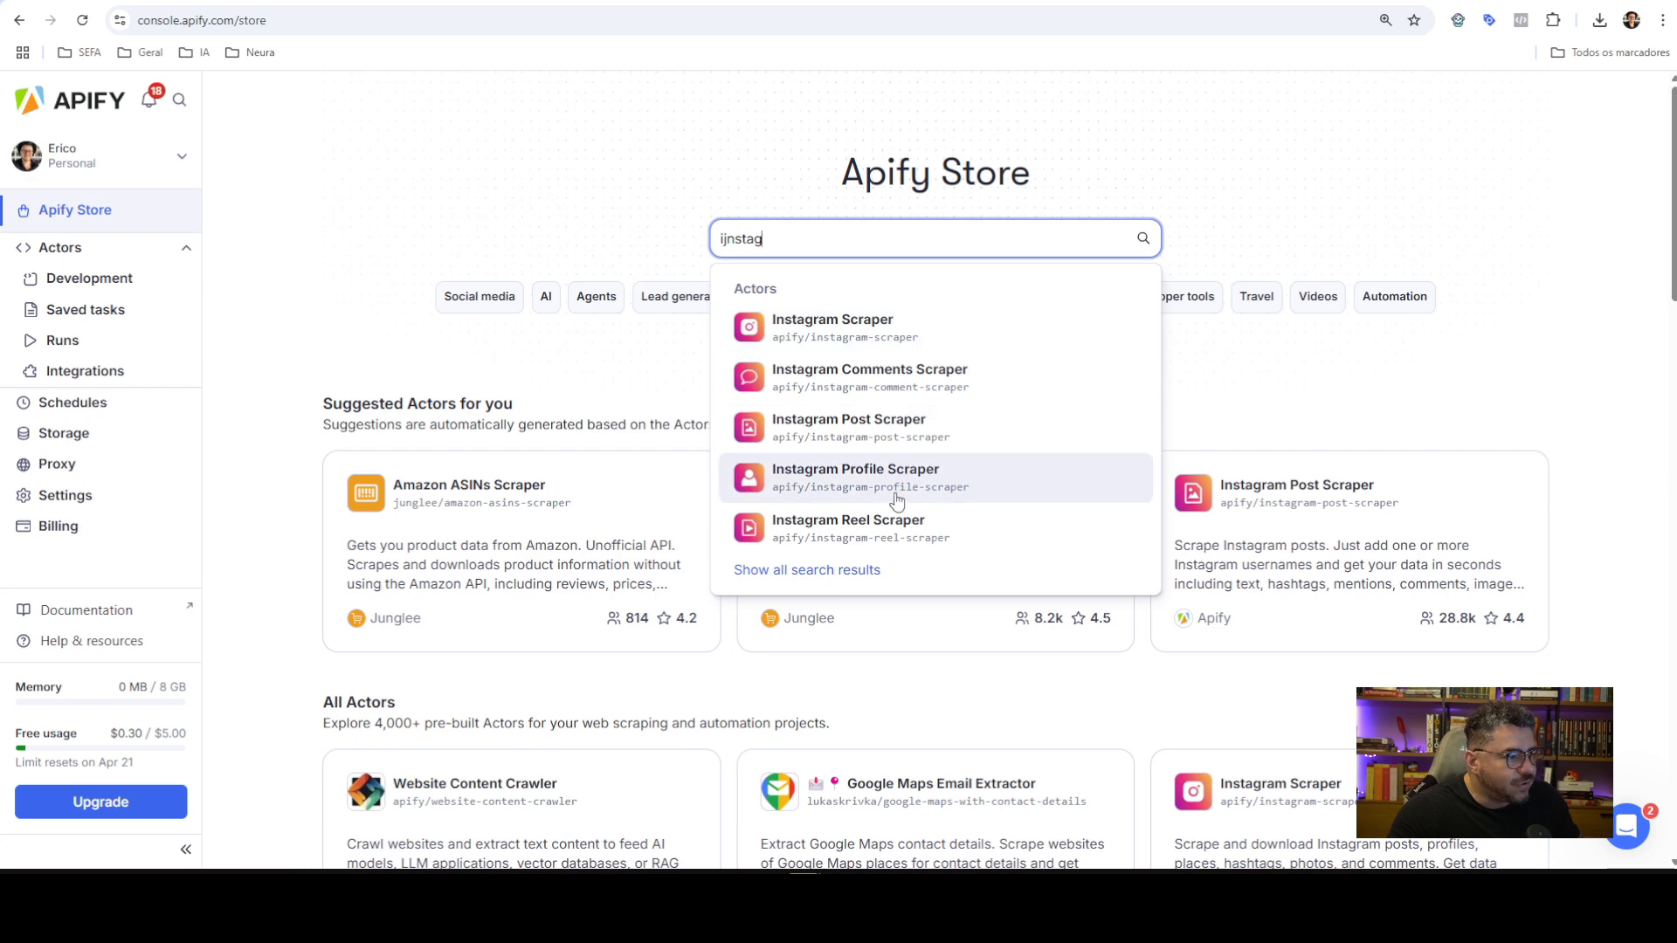
pyautogui.click(856, 340)
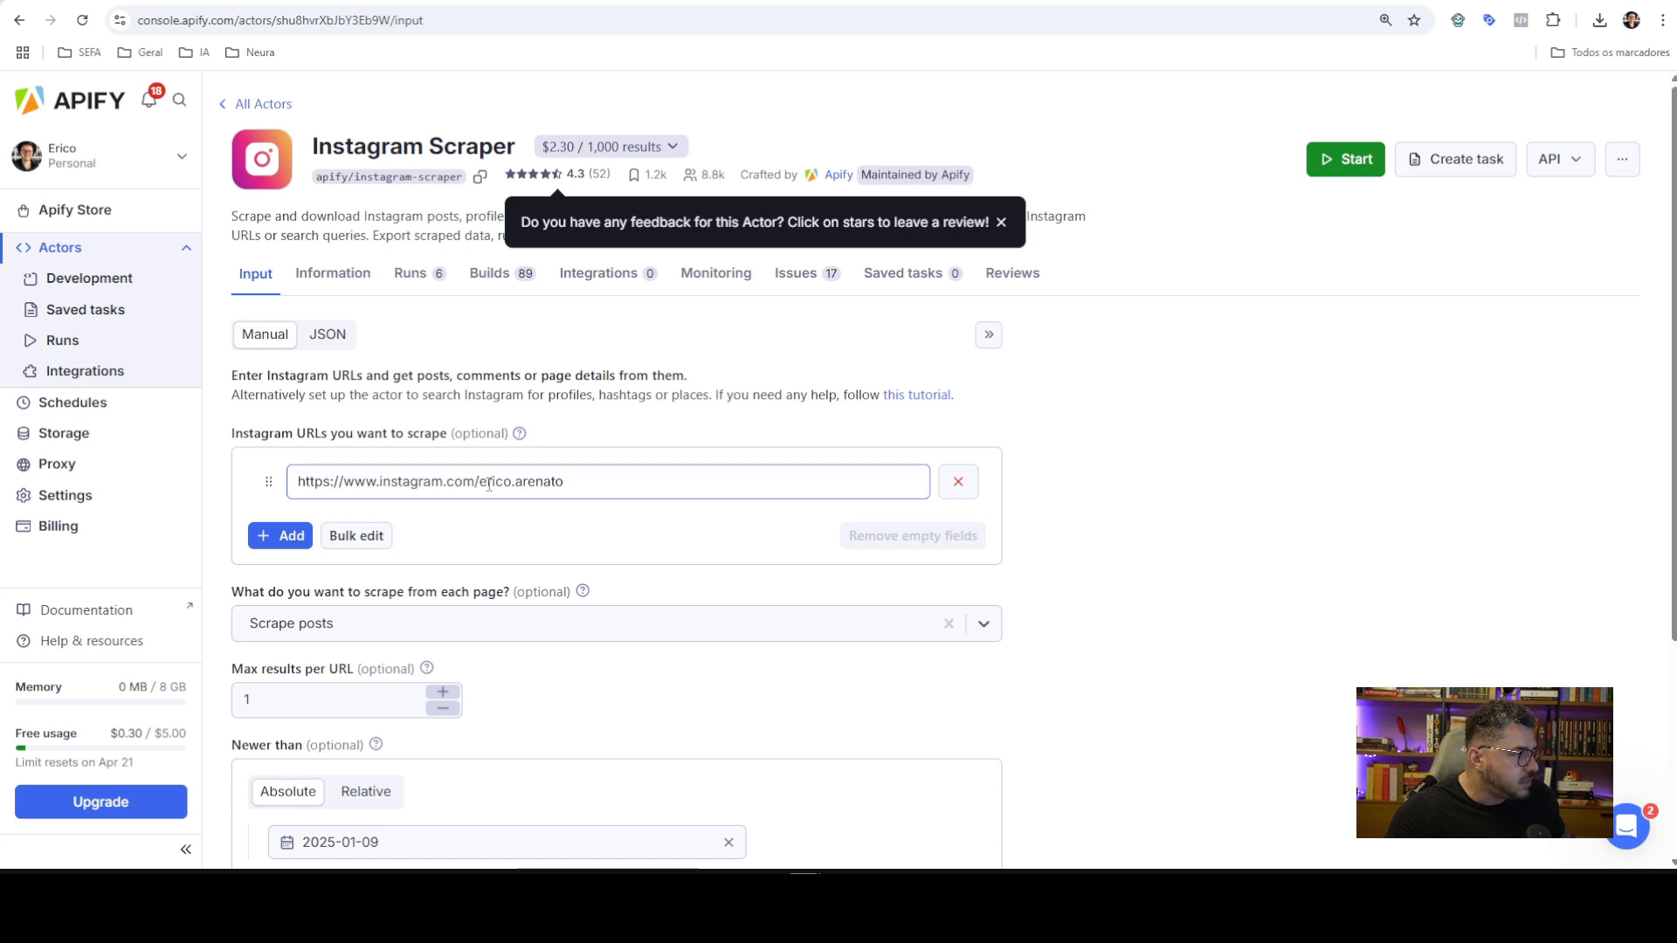
# Keep 'Scrape posts' selected and raise Max results per URL to 3
pyautogui.scroll(-2, 489, 483)
pyautogui.click(425, 419)
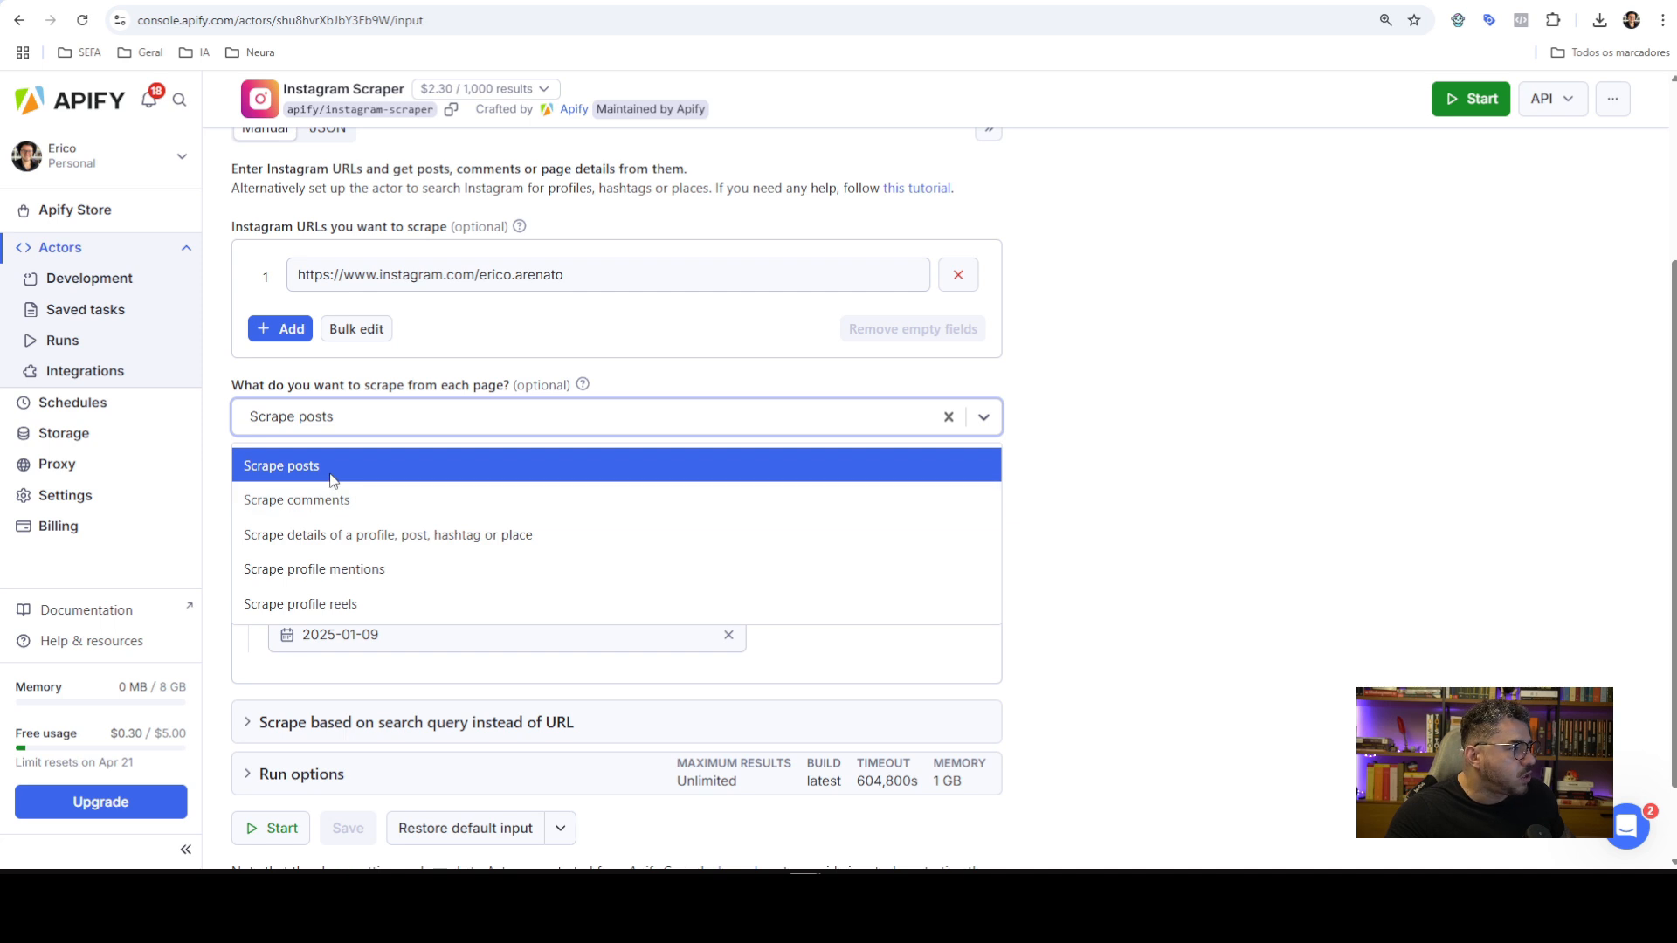
pyautogui.click(332, 472)
pyautogui.click(372, 492)
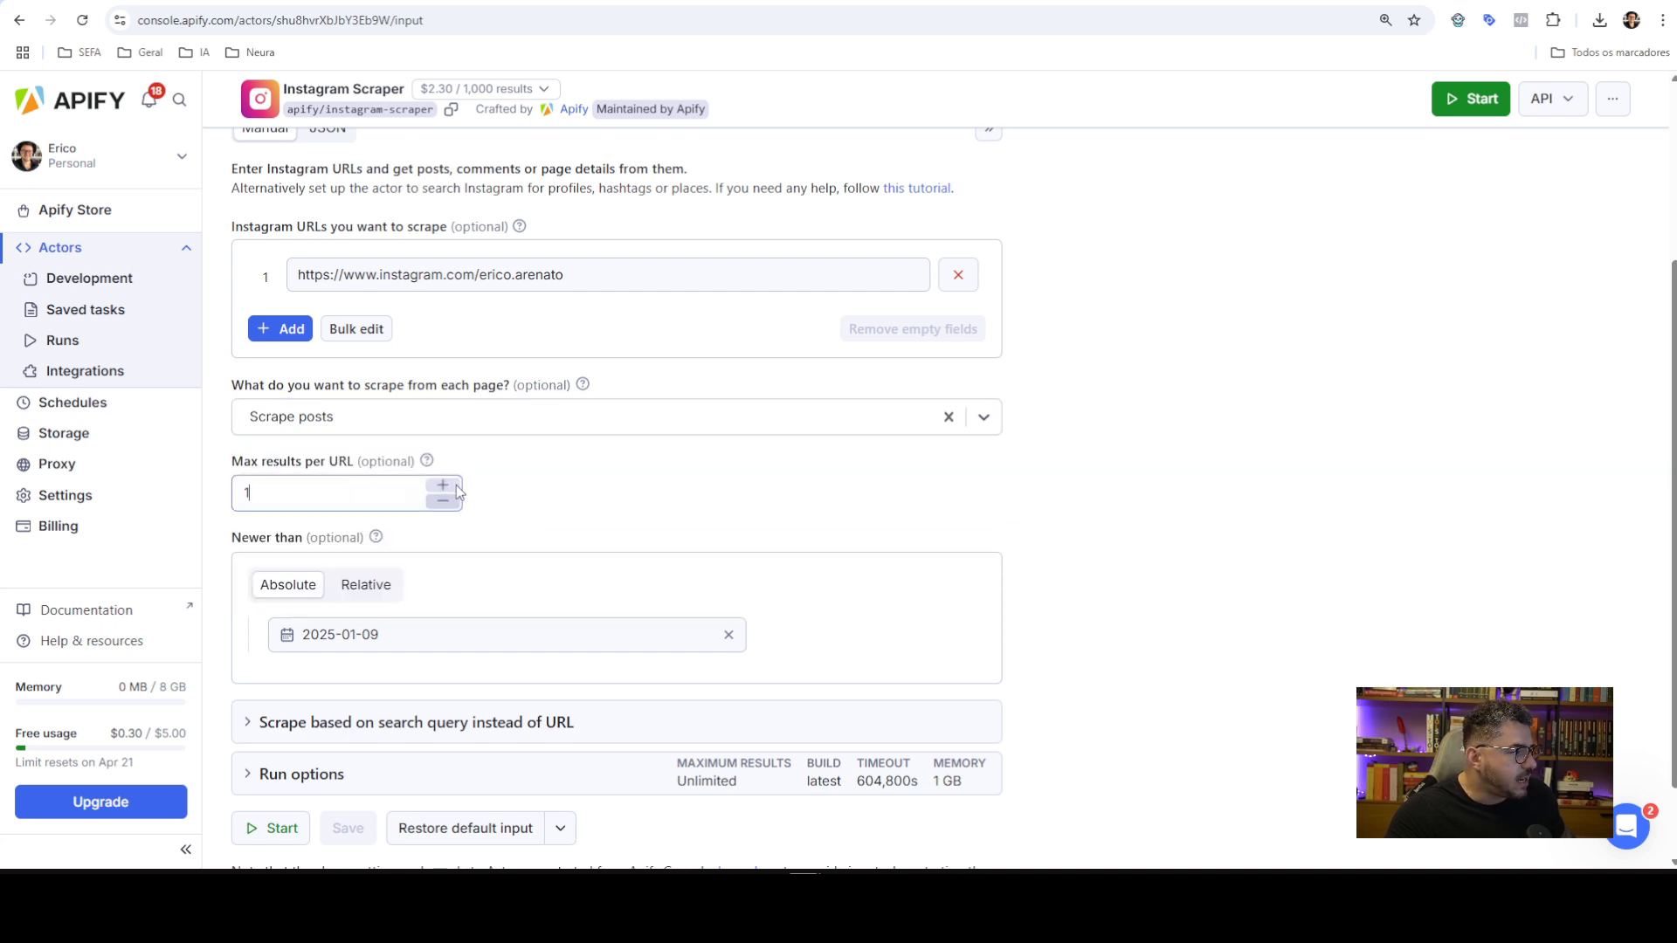
pyautogui.click(455, 485)
pyautogui.click(455, 485)
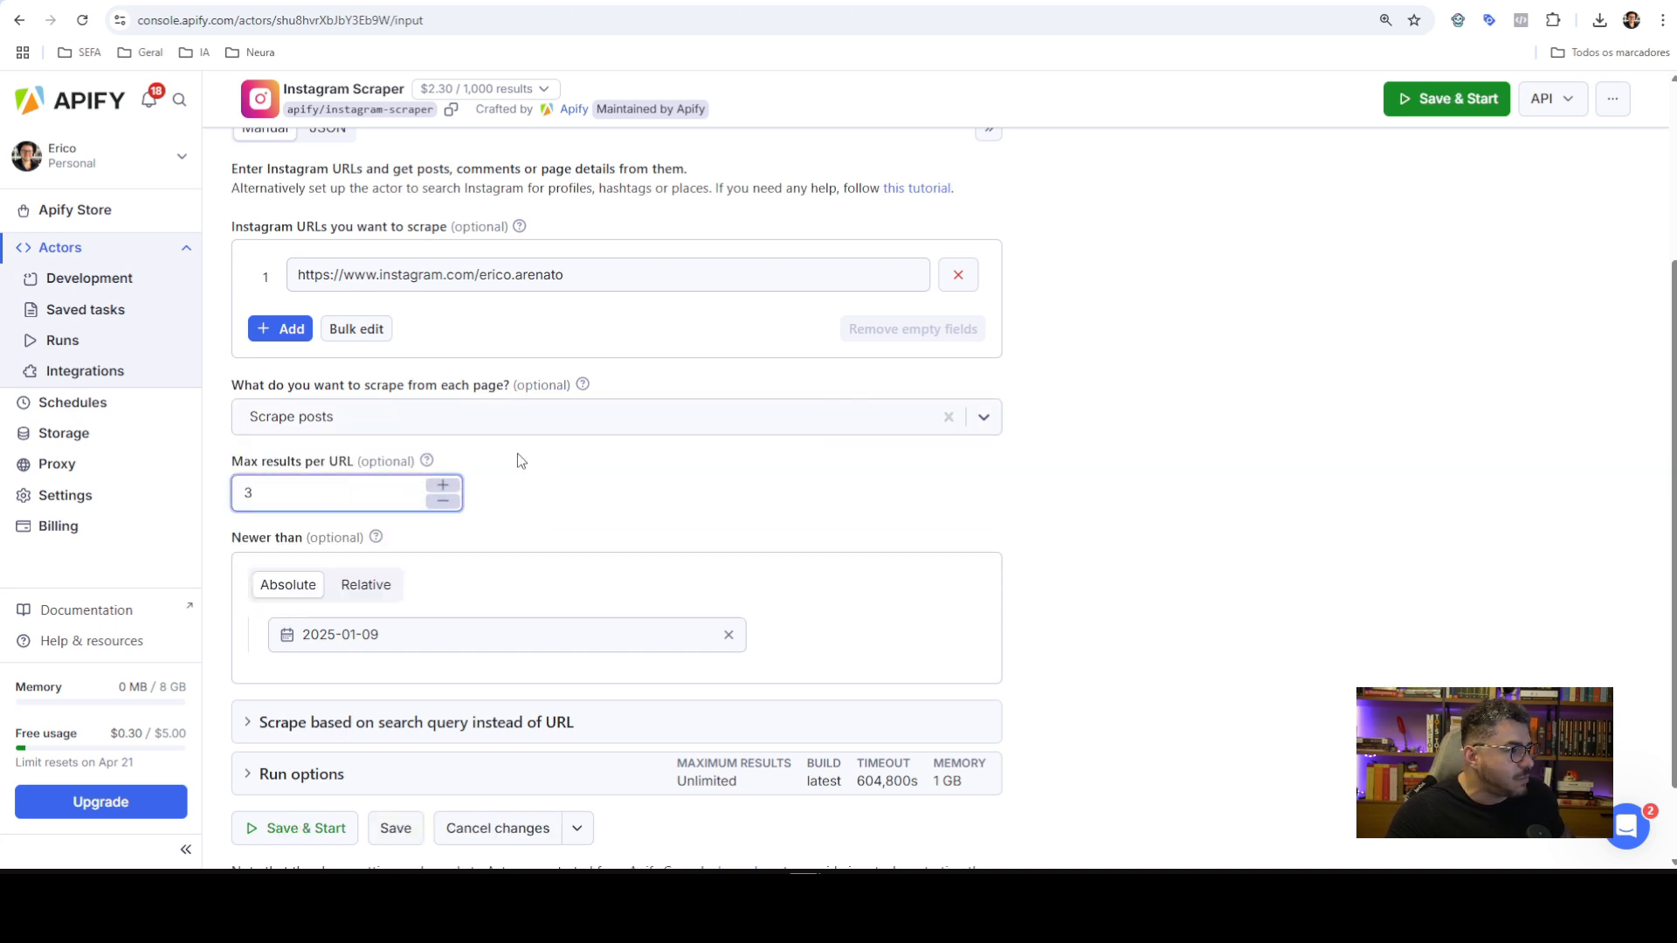
# Review the scraper input as JSON, then return to the manual form
pyautogui.scroll(-1, 618, 460)
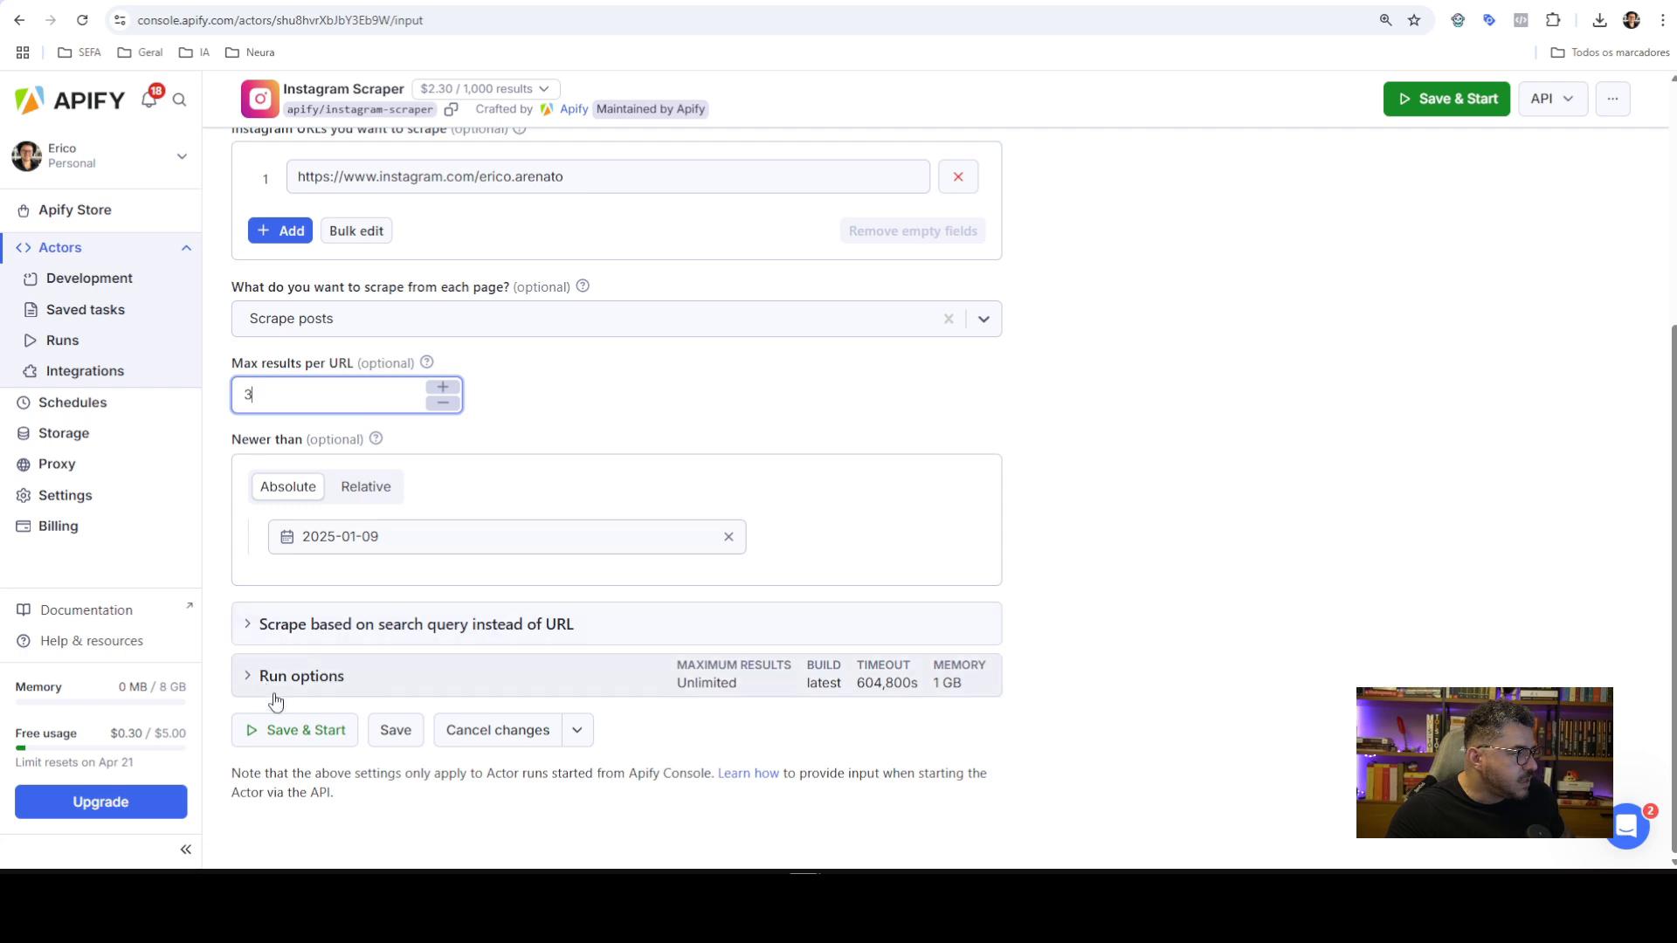
pyautogui.scroll(3, 505, 533)
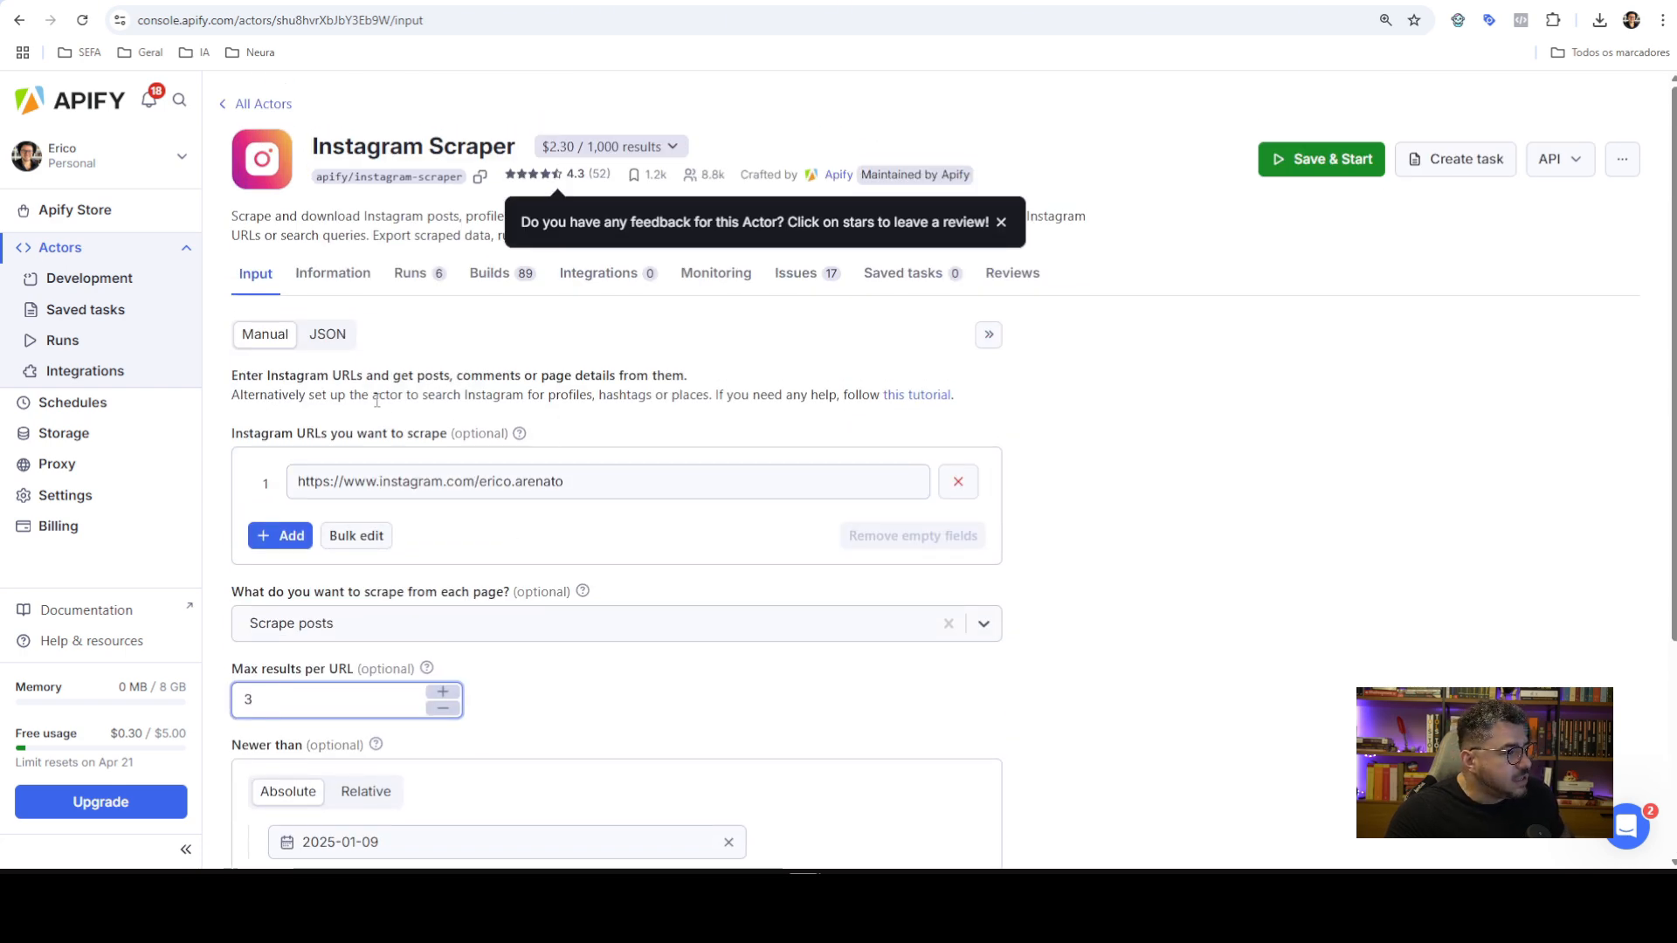
pyautogui.scroll(-1, 358, 585)
pyautogui.scroll(1, 375, 479)
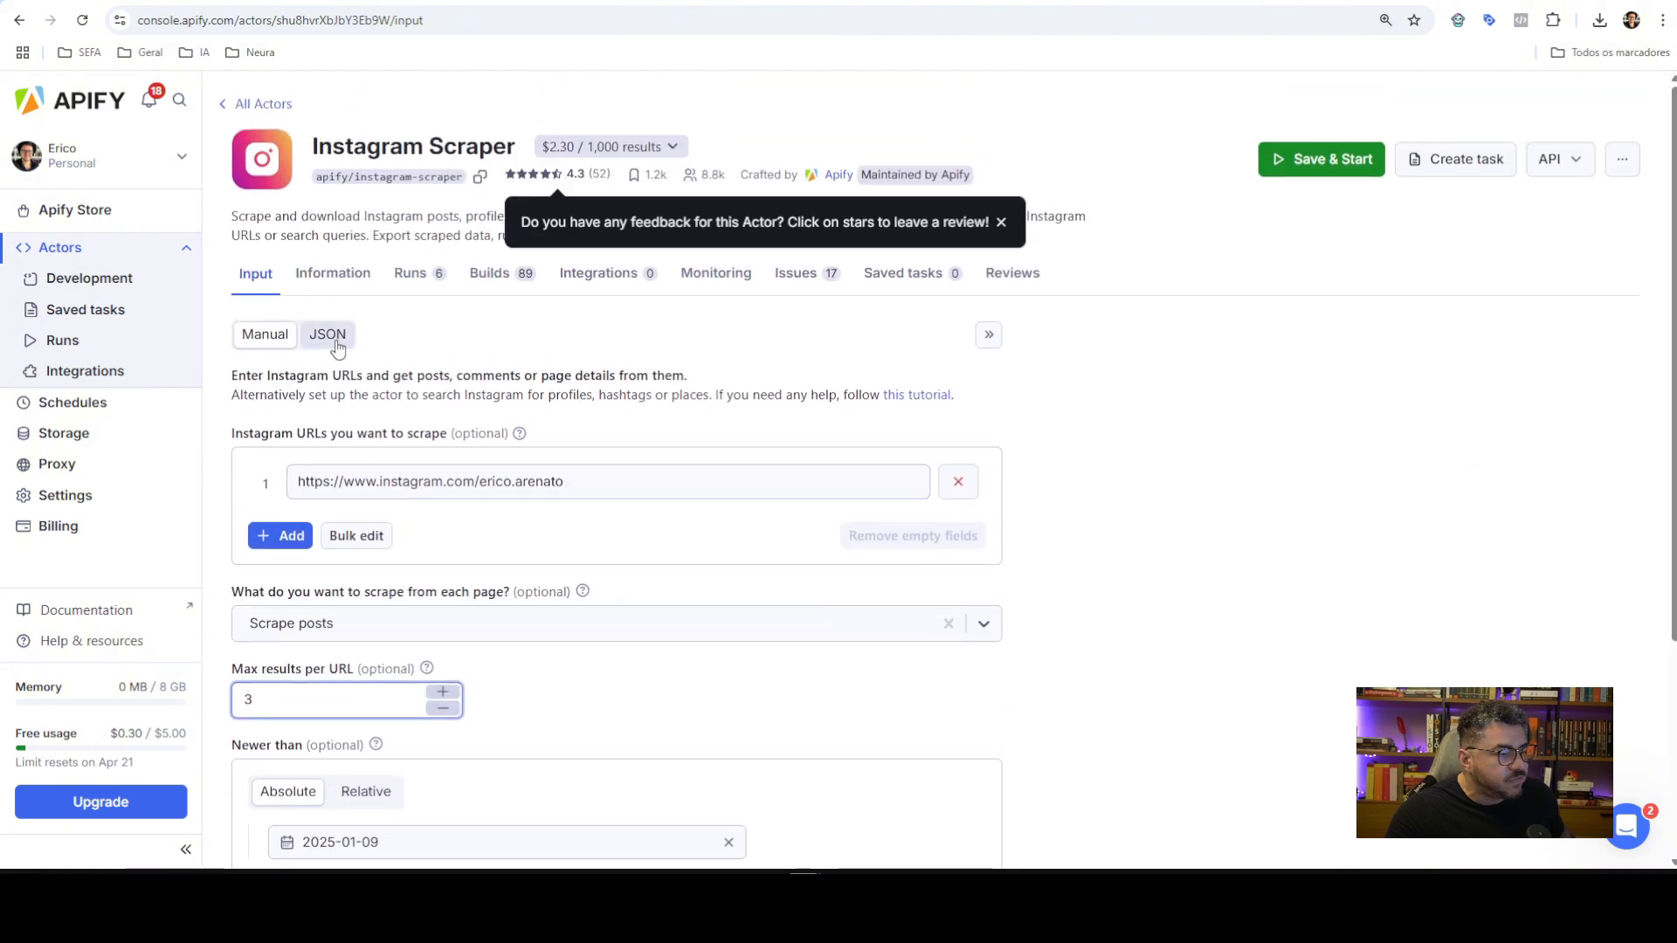
pyautogui.click(336, 347)
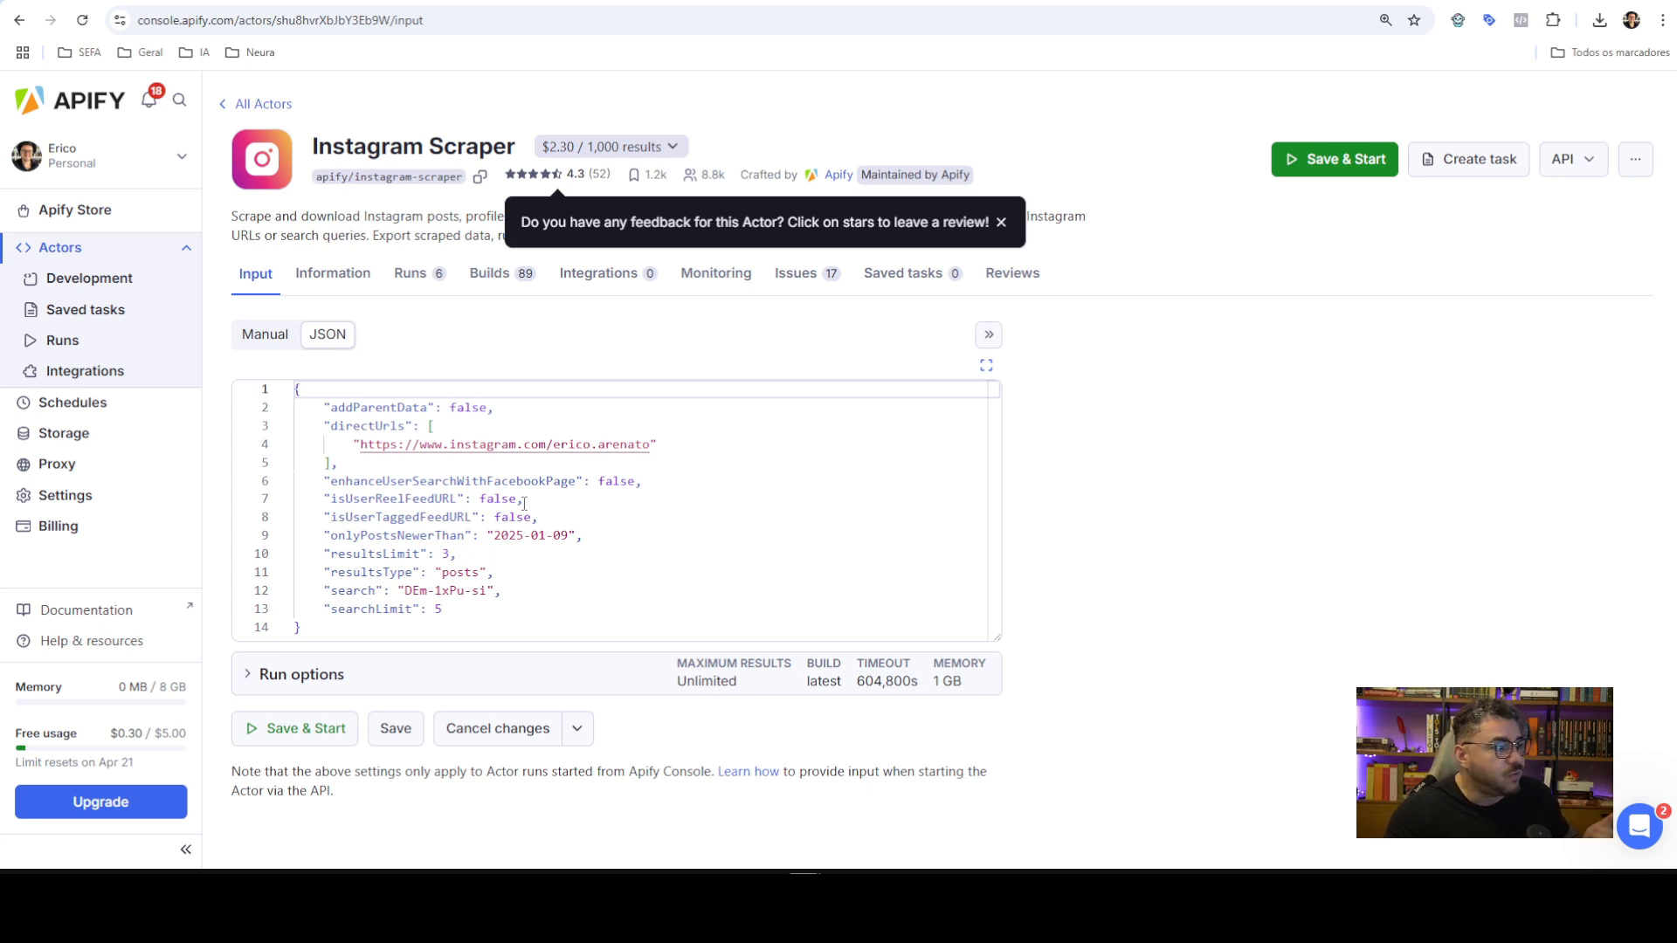
pyautogui.click(278, 343)
pyautogui.scroll(-5, 588, 449)
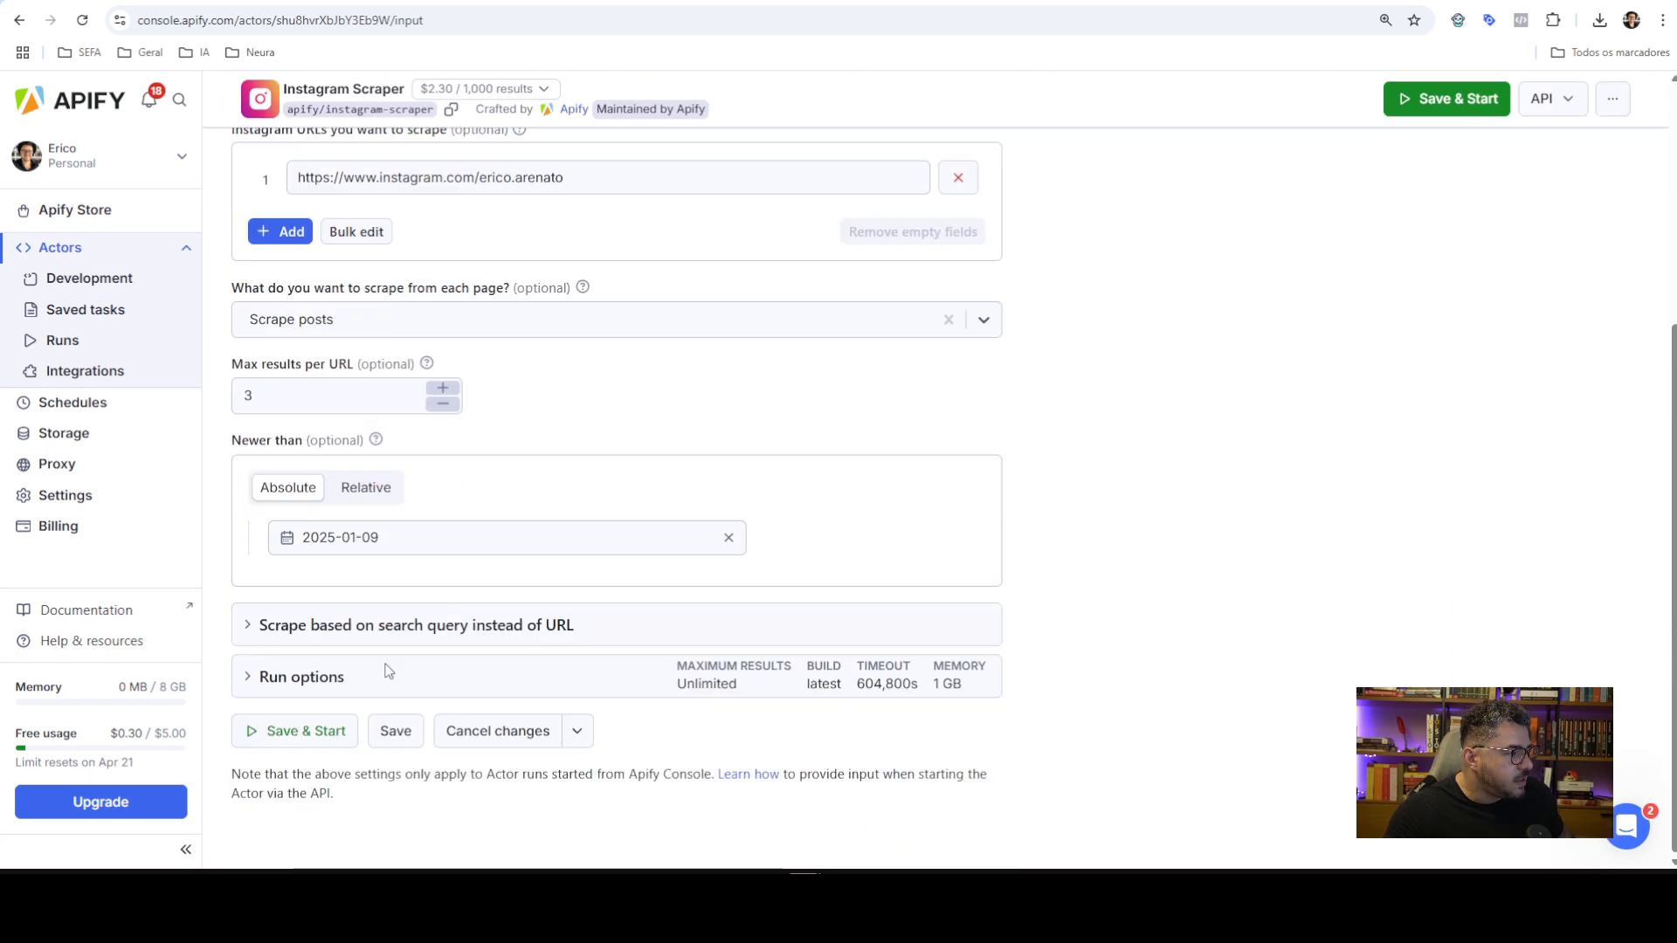
# Save & Start the Instagram Scraper and watch the run finish with 1 scraped post
pyautogui.click(299, 730)
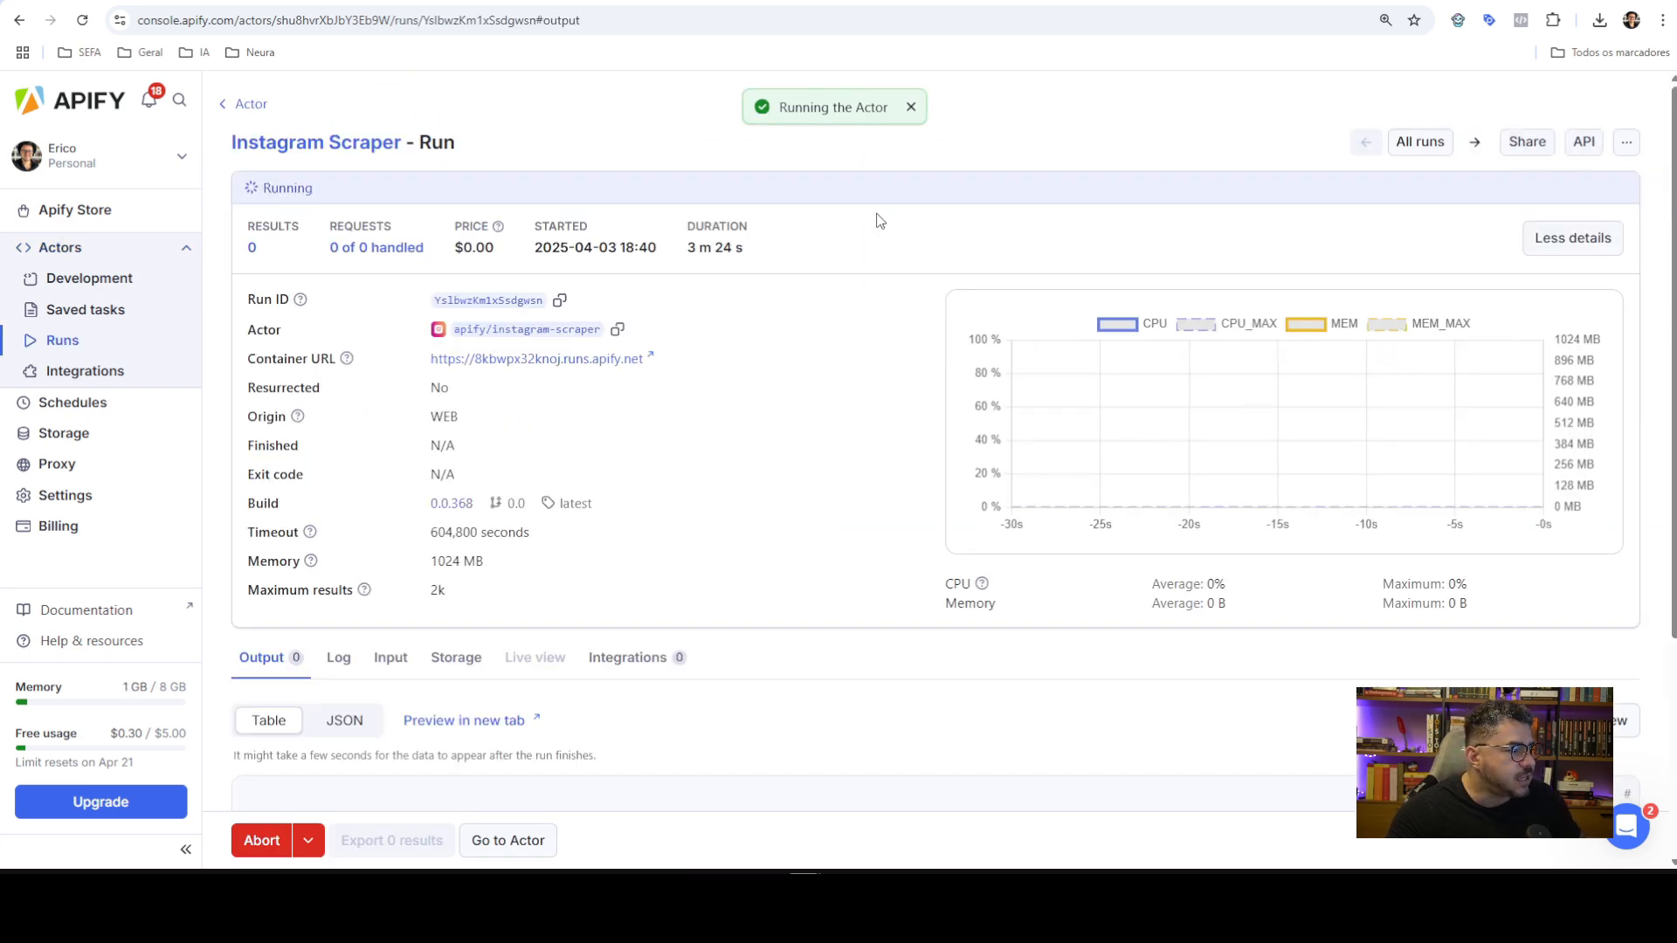
pyautogui.scroll(-3, 796, 419)
pyautogui.scroll(3, 830, 409)
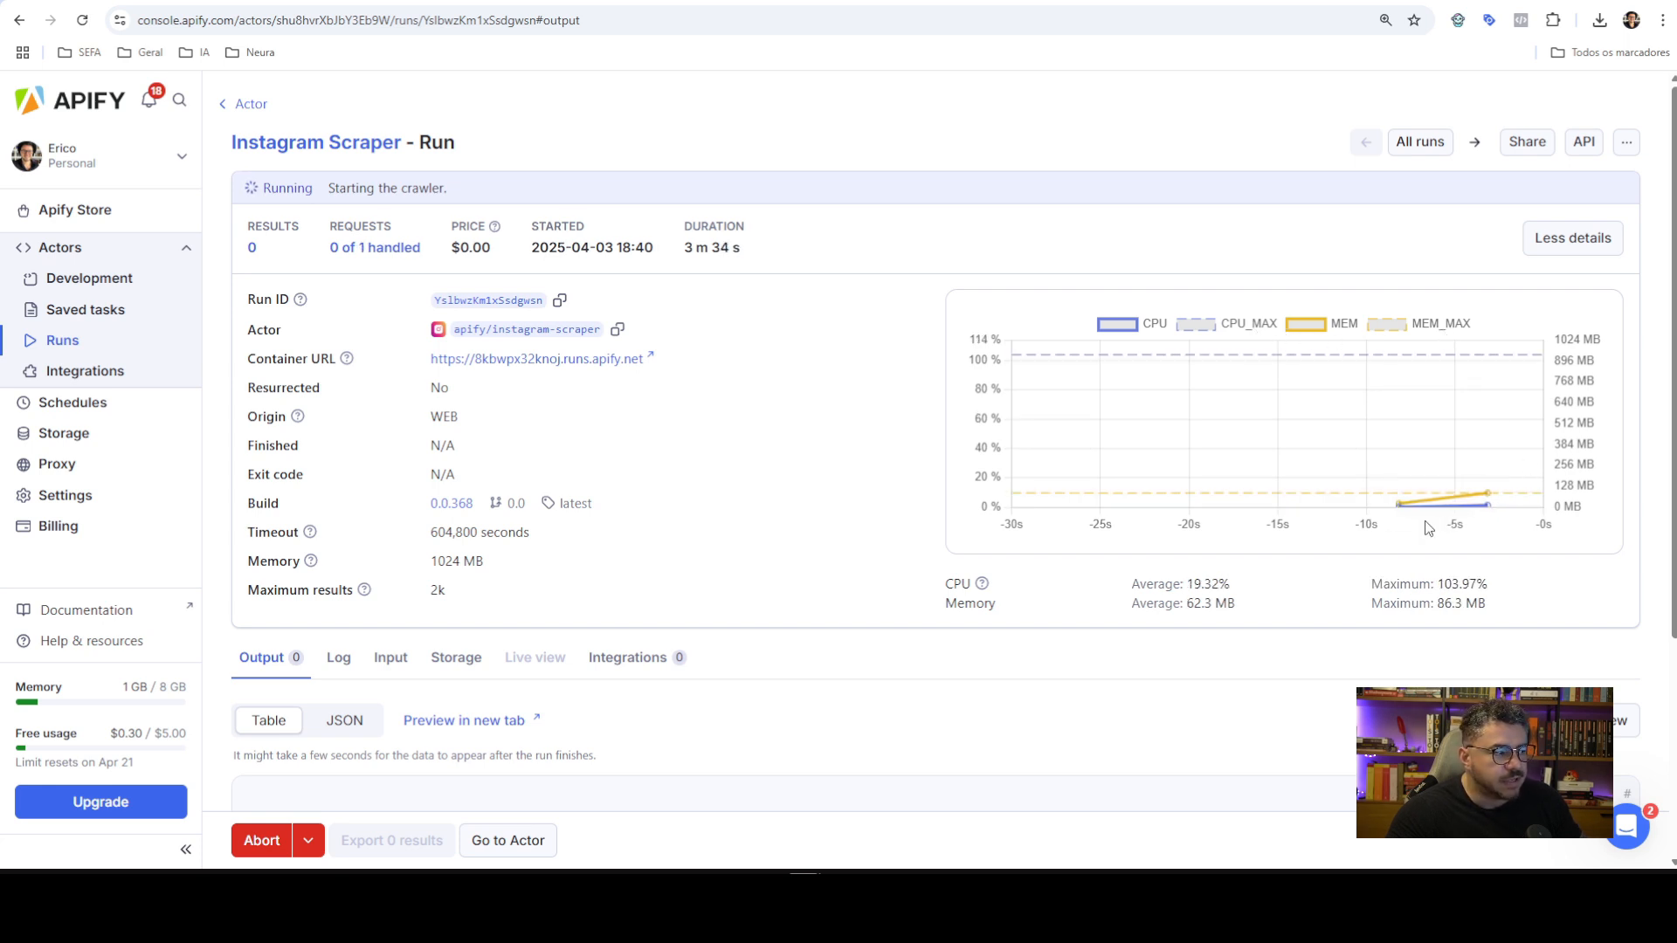
pyautogui.scroll(-3, 790, 354)
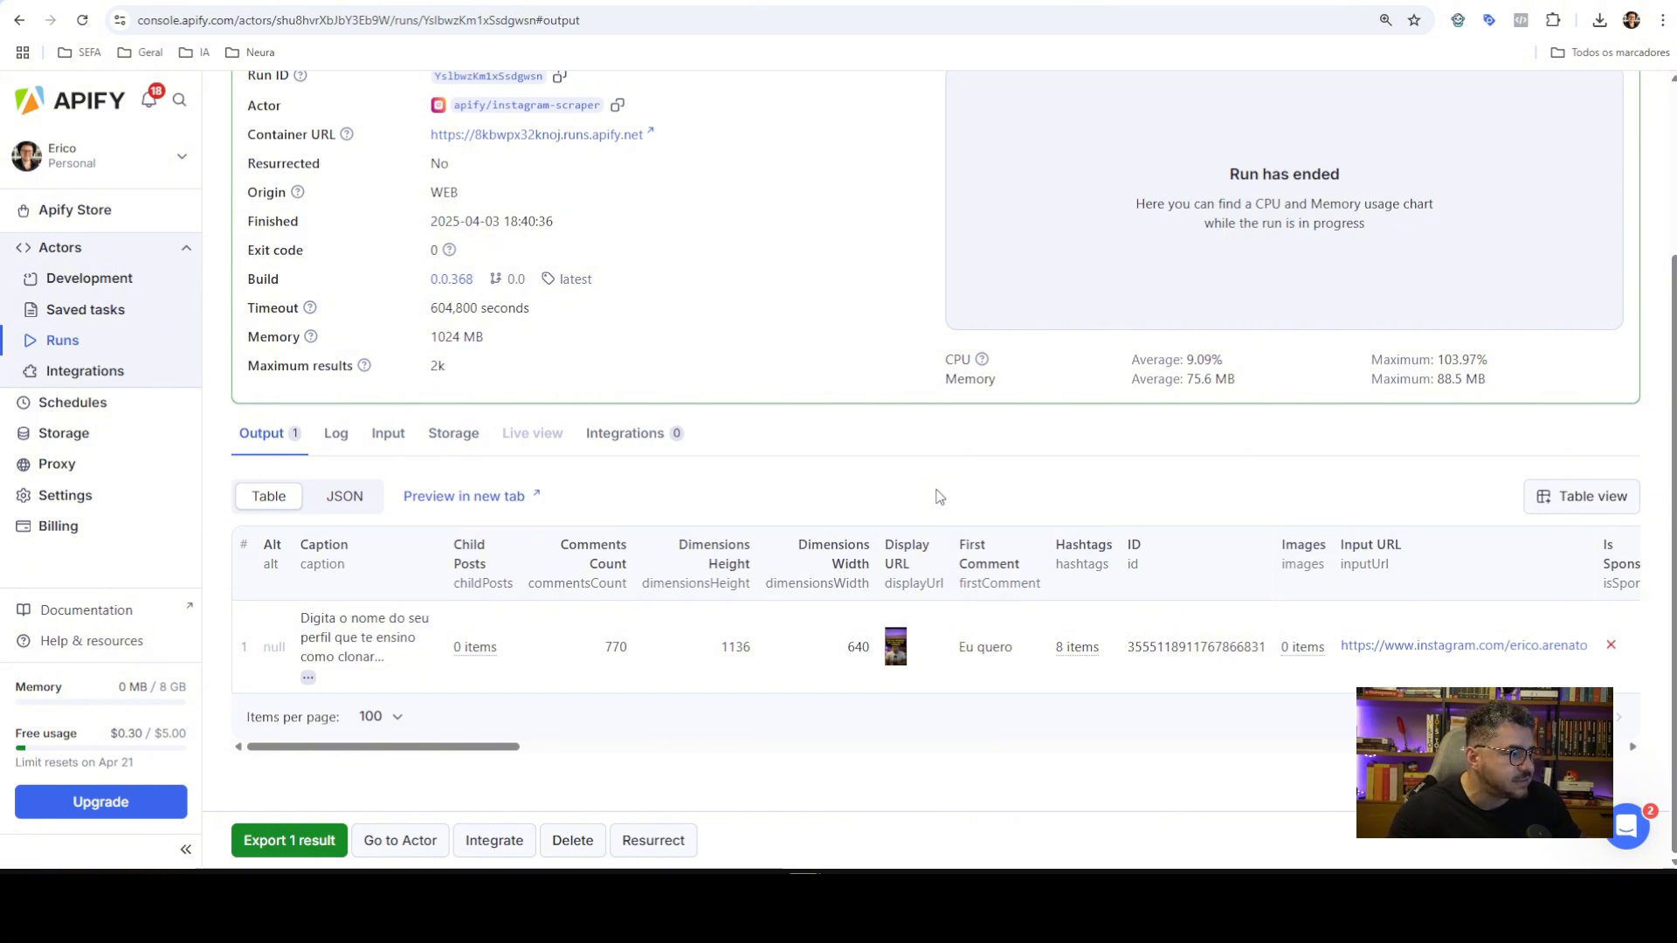
# Review the single post record as JSON (770 comments, 8 hashtags), then return to the Table view
pyautogui.click(344, 496)
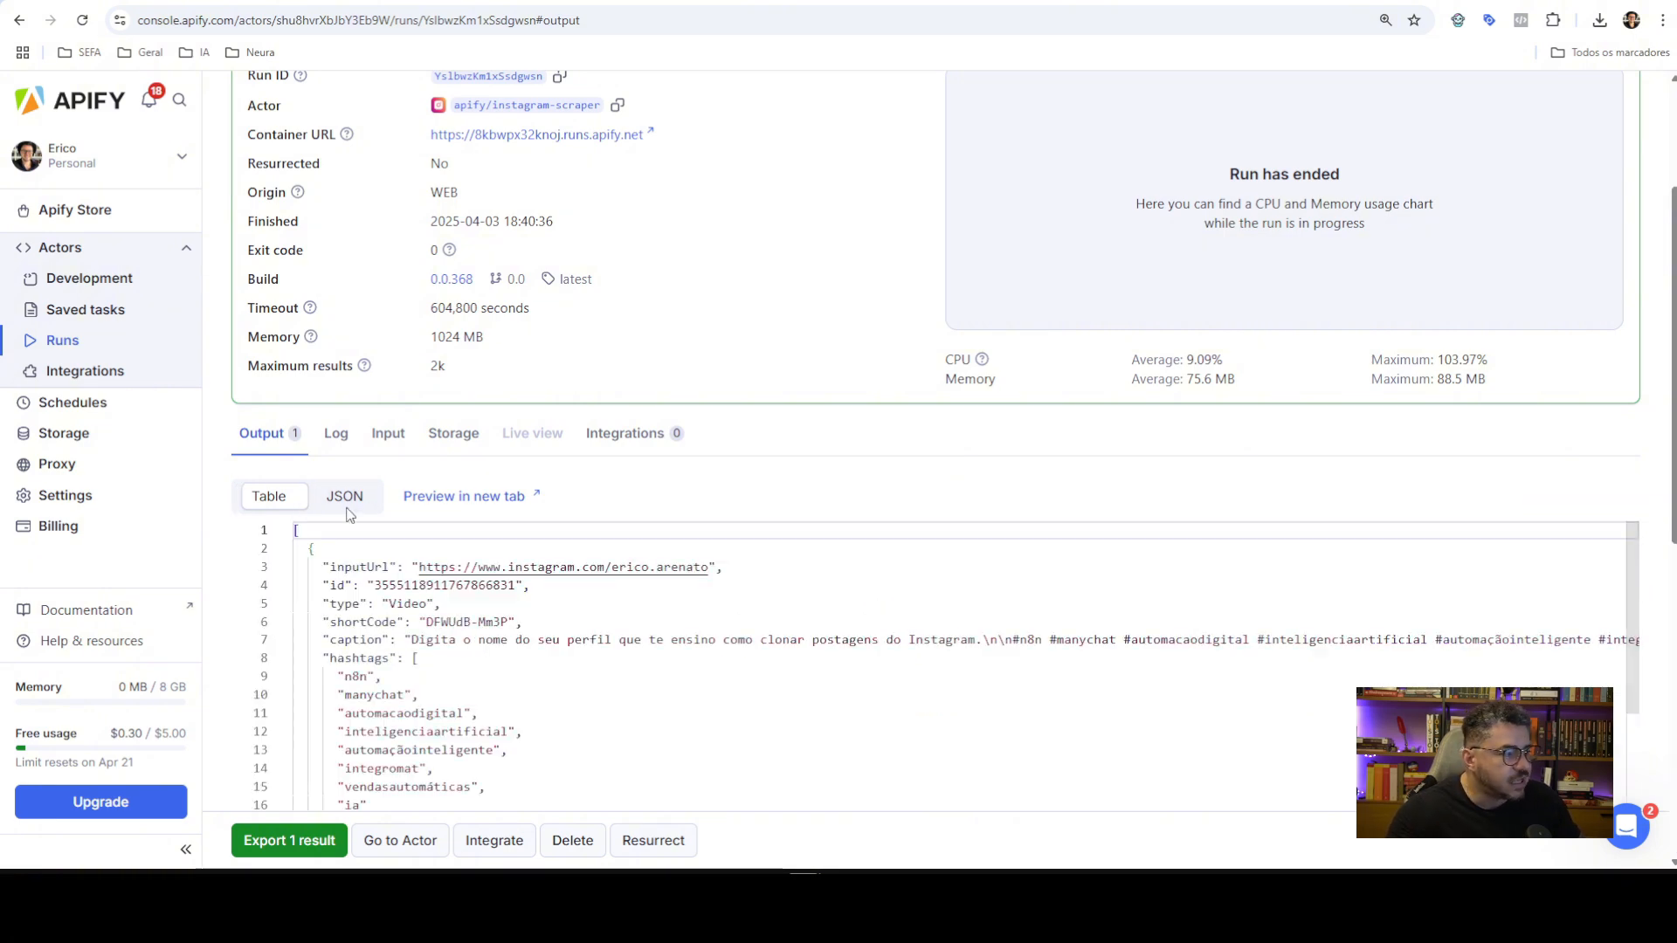
pyautogui.scroll(-1, 837, 579)
pyautogui.scroll(1, 836, 579)
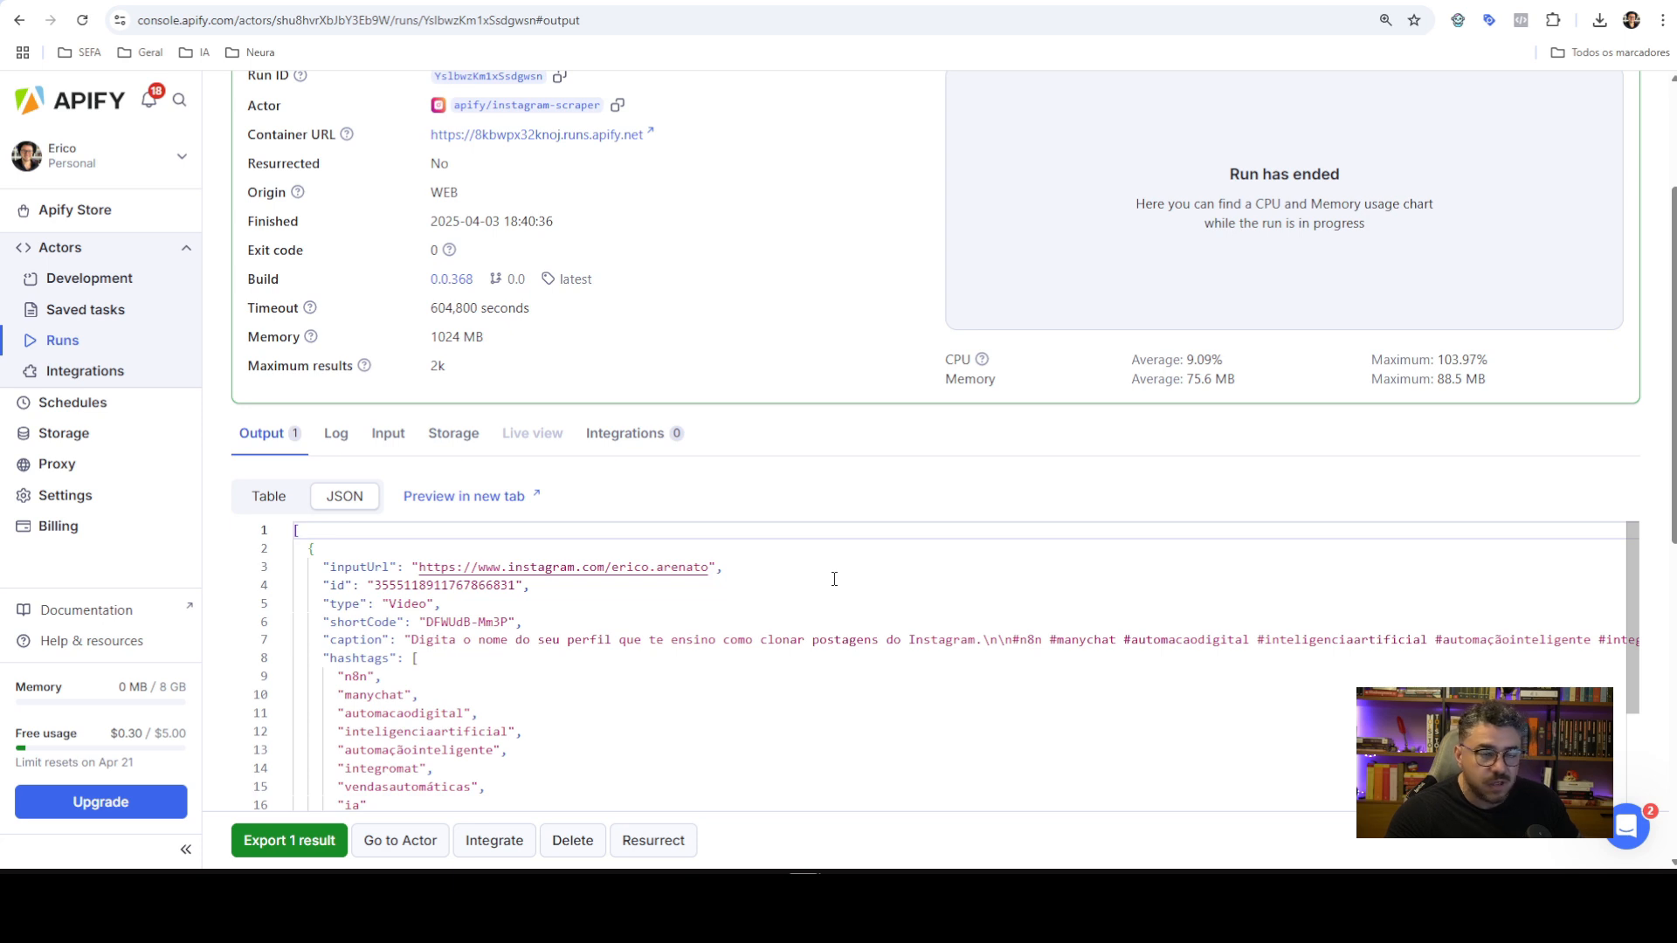
pyautogui.scroll(-2, 821, 584)
pyautogui.scroll(2, 802, 585)
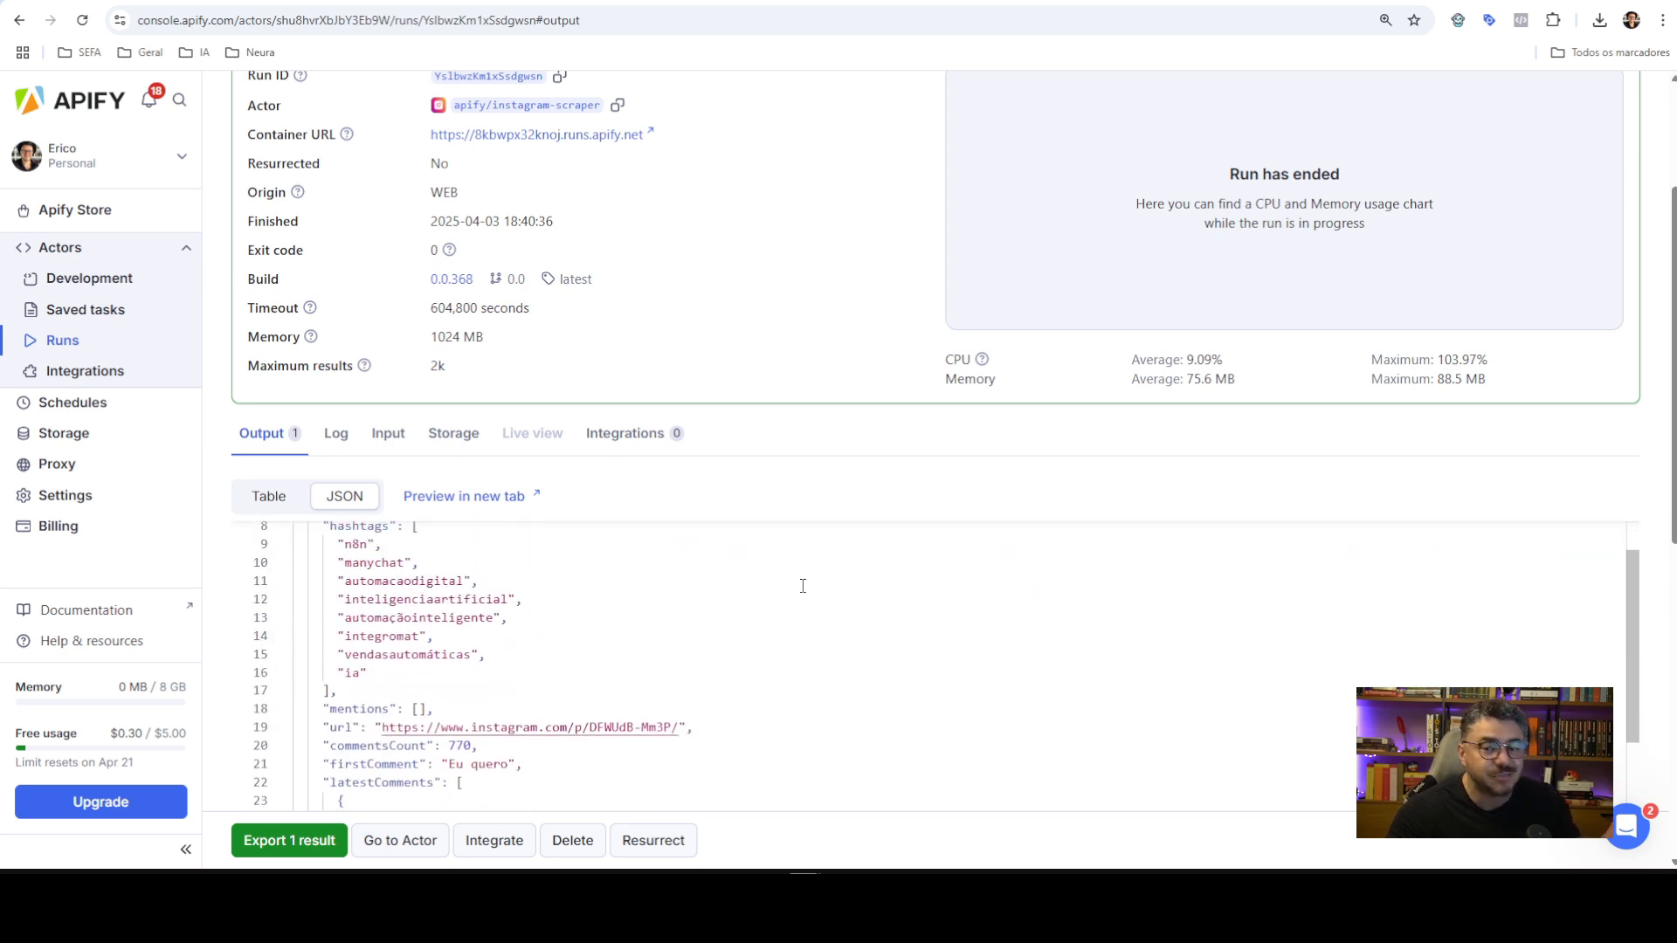
pyautogui.scroll(2, 802, 585)
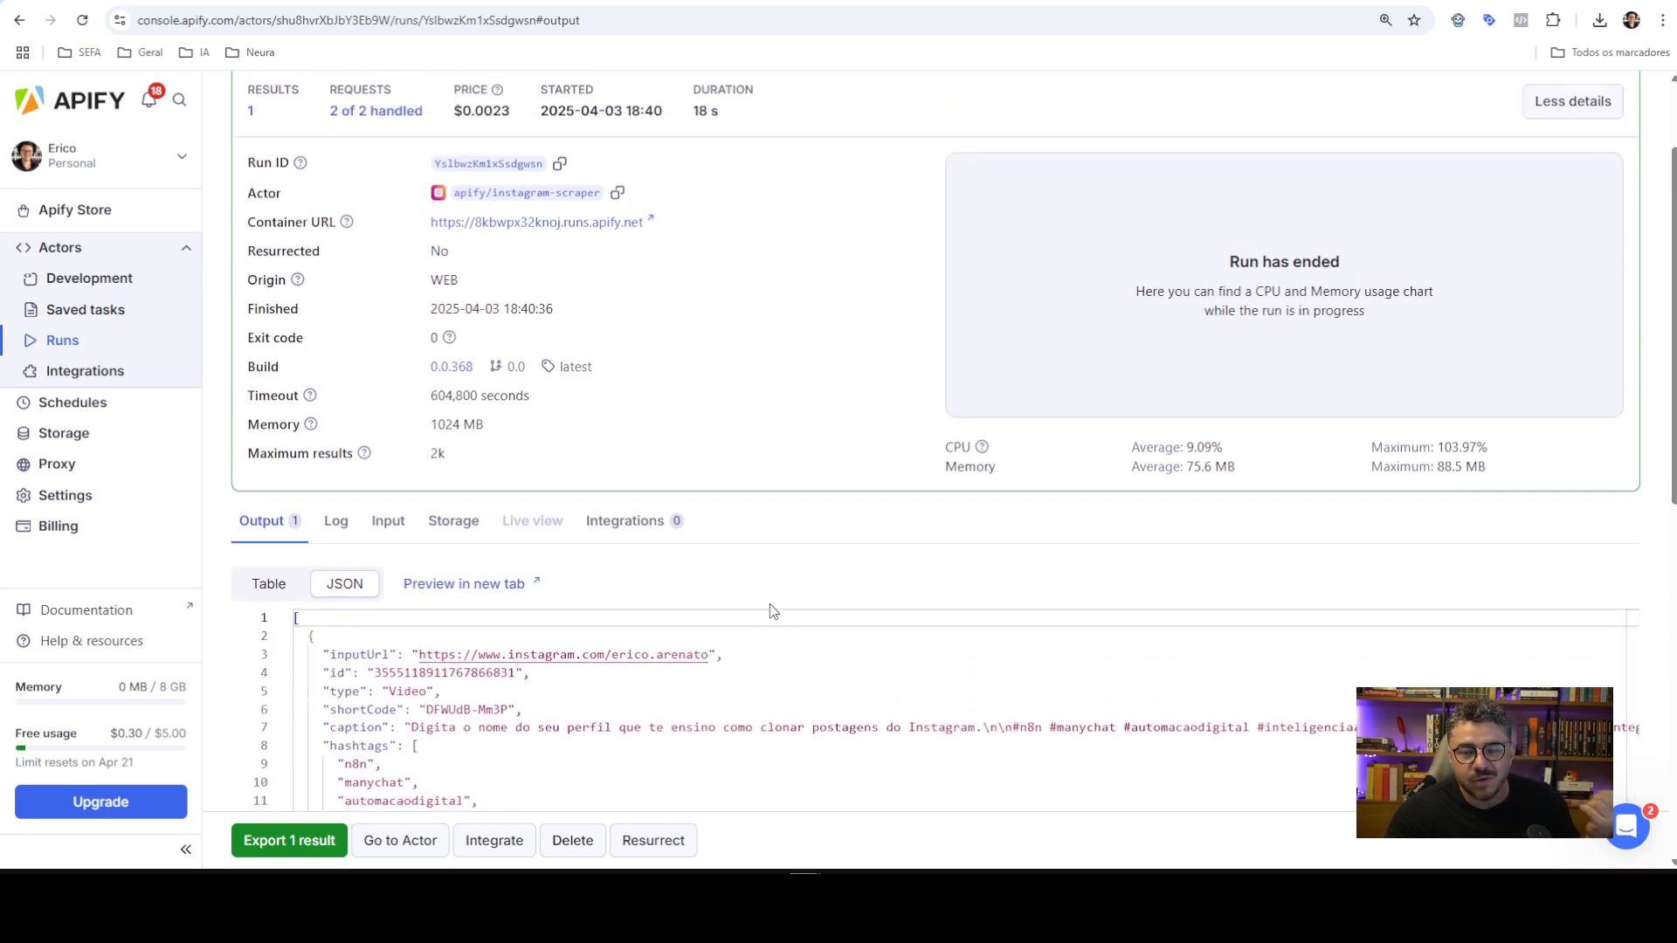
pyautogui.click(271, 585)
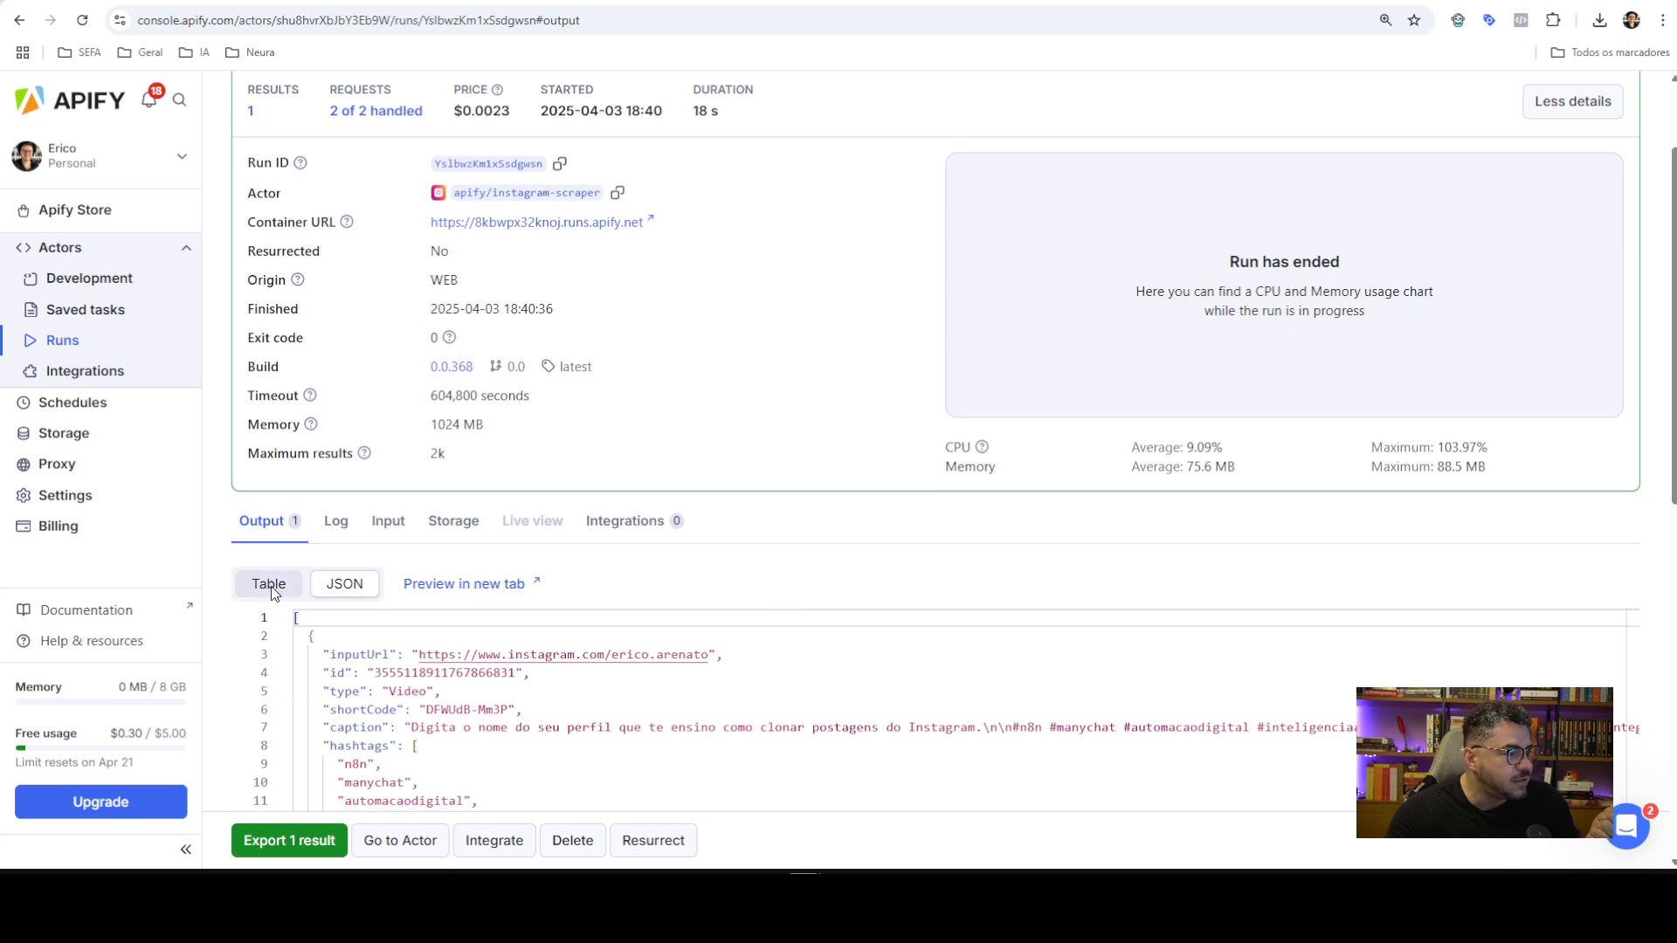
pyautogui.scroll(-1, 768, 595)
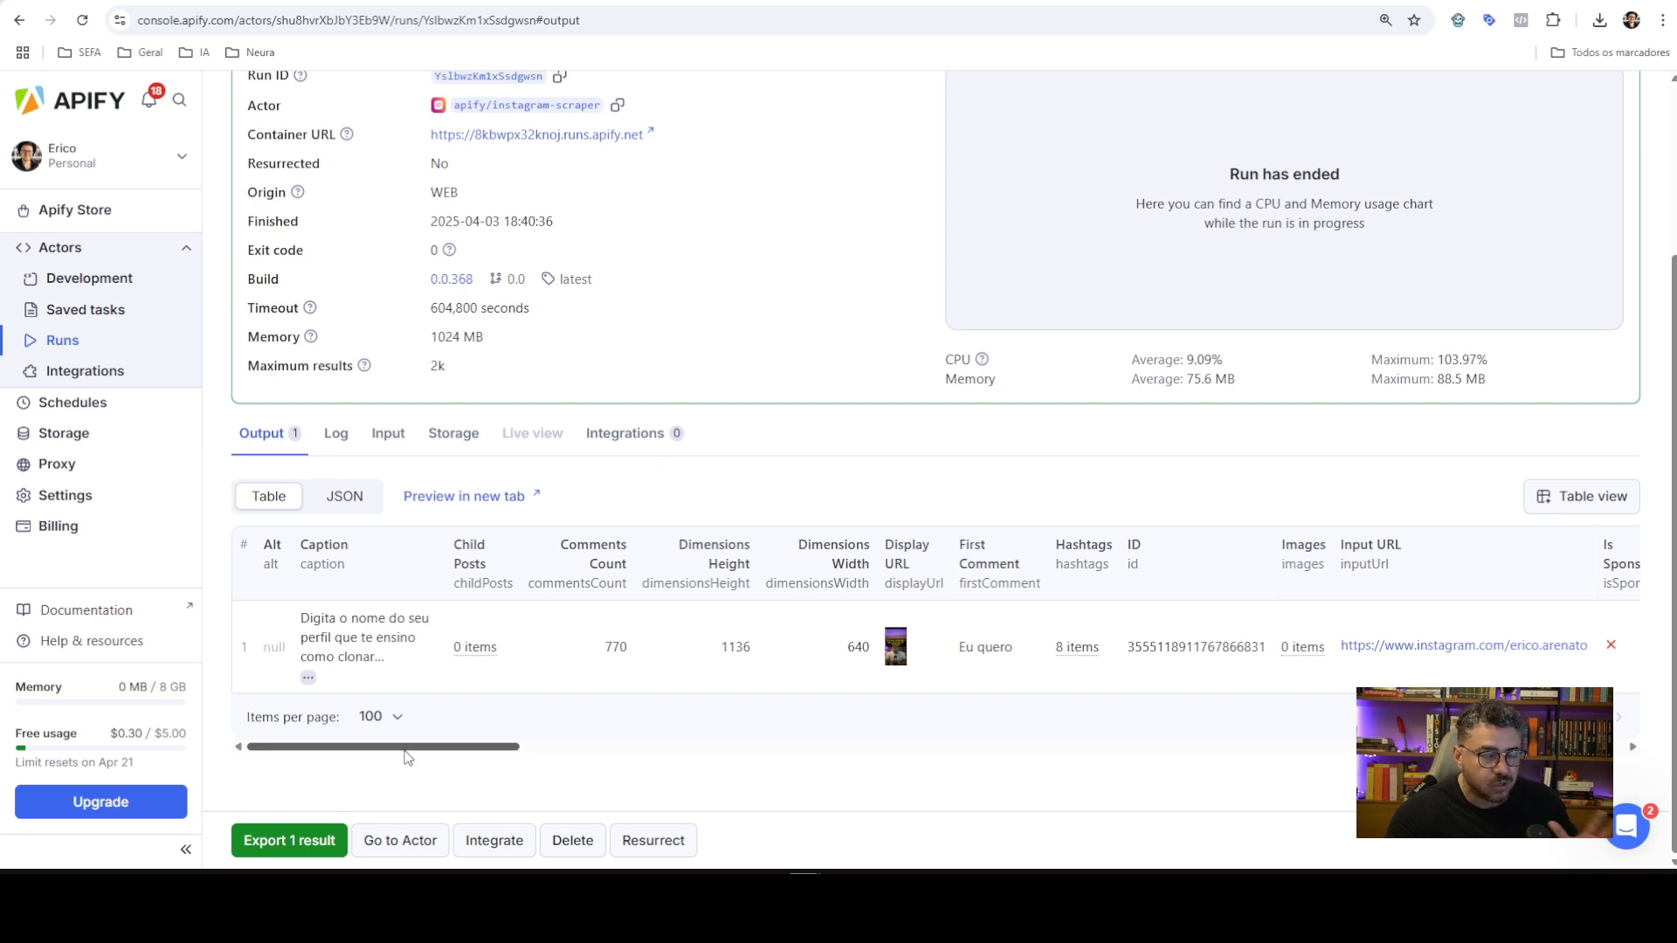
# Preview the dataset and the post's full-size display image in new tabs, then close them
pyautogui.click(489, 512)
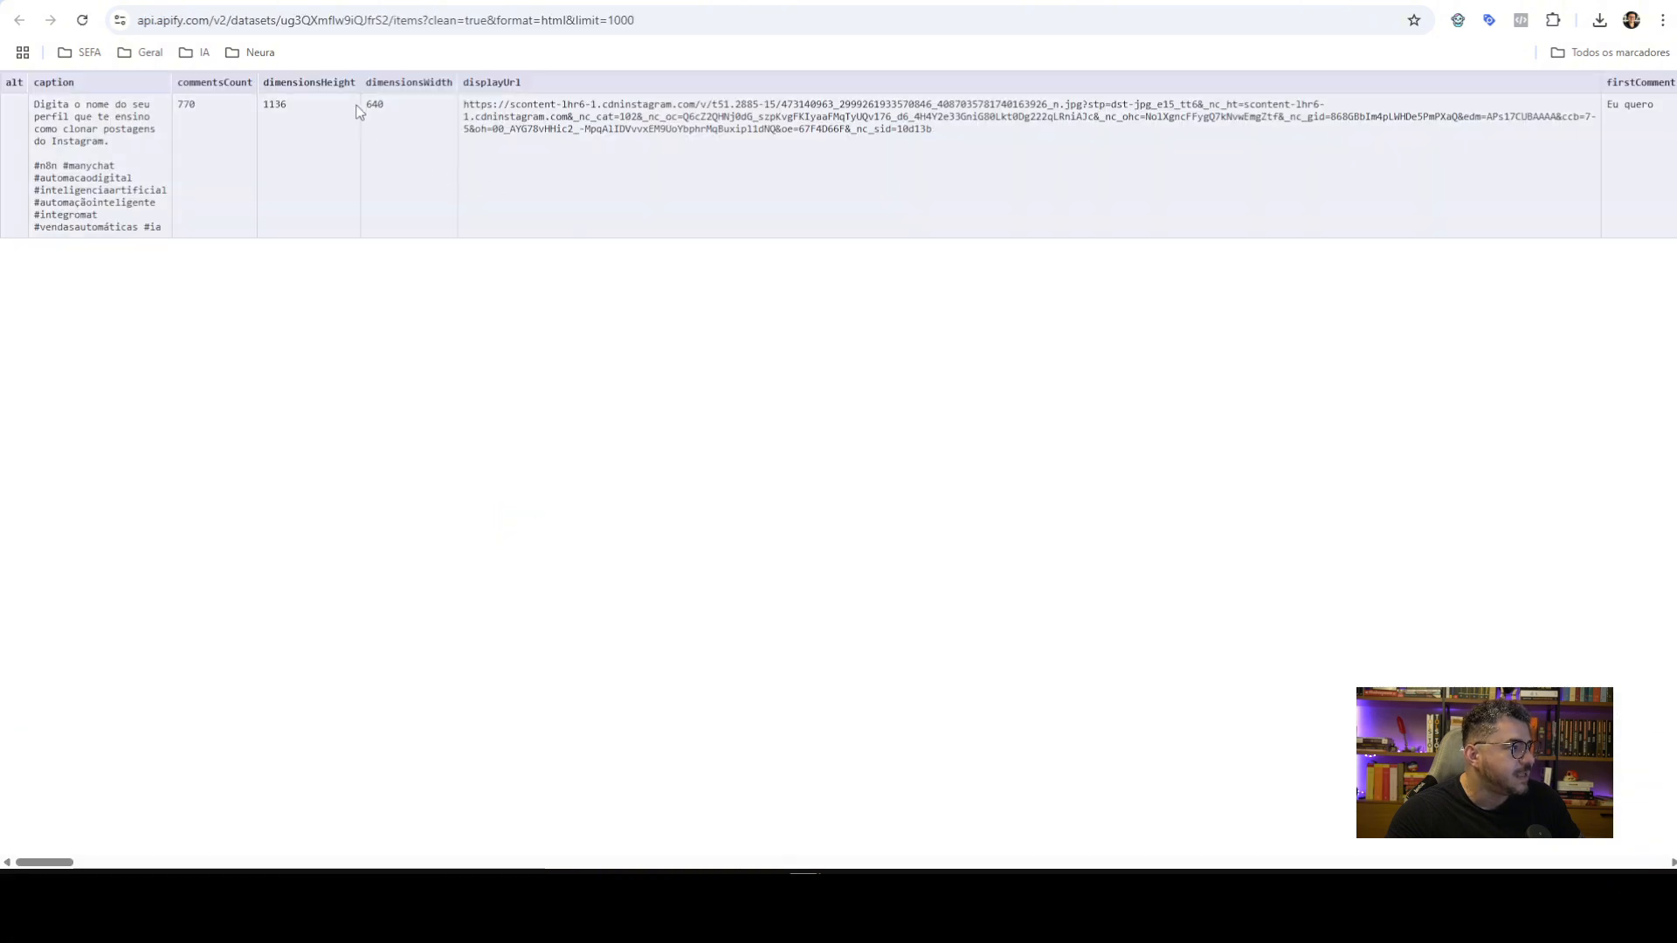
pyautogui.hotkey('ctrl', 'w')
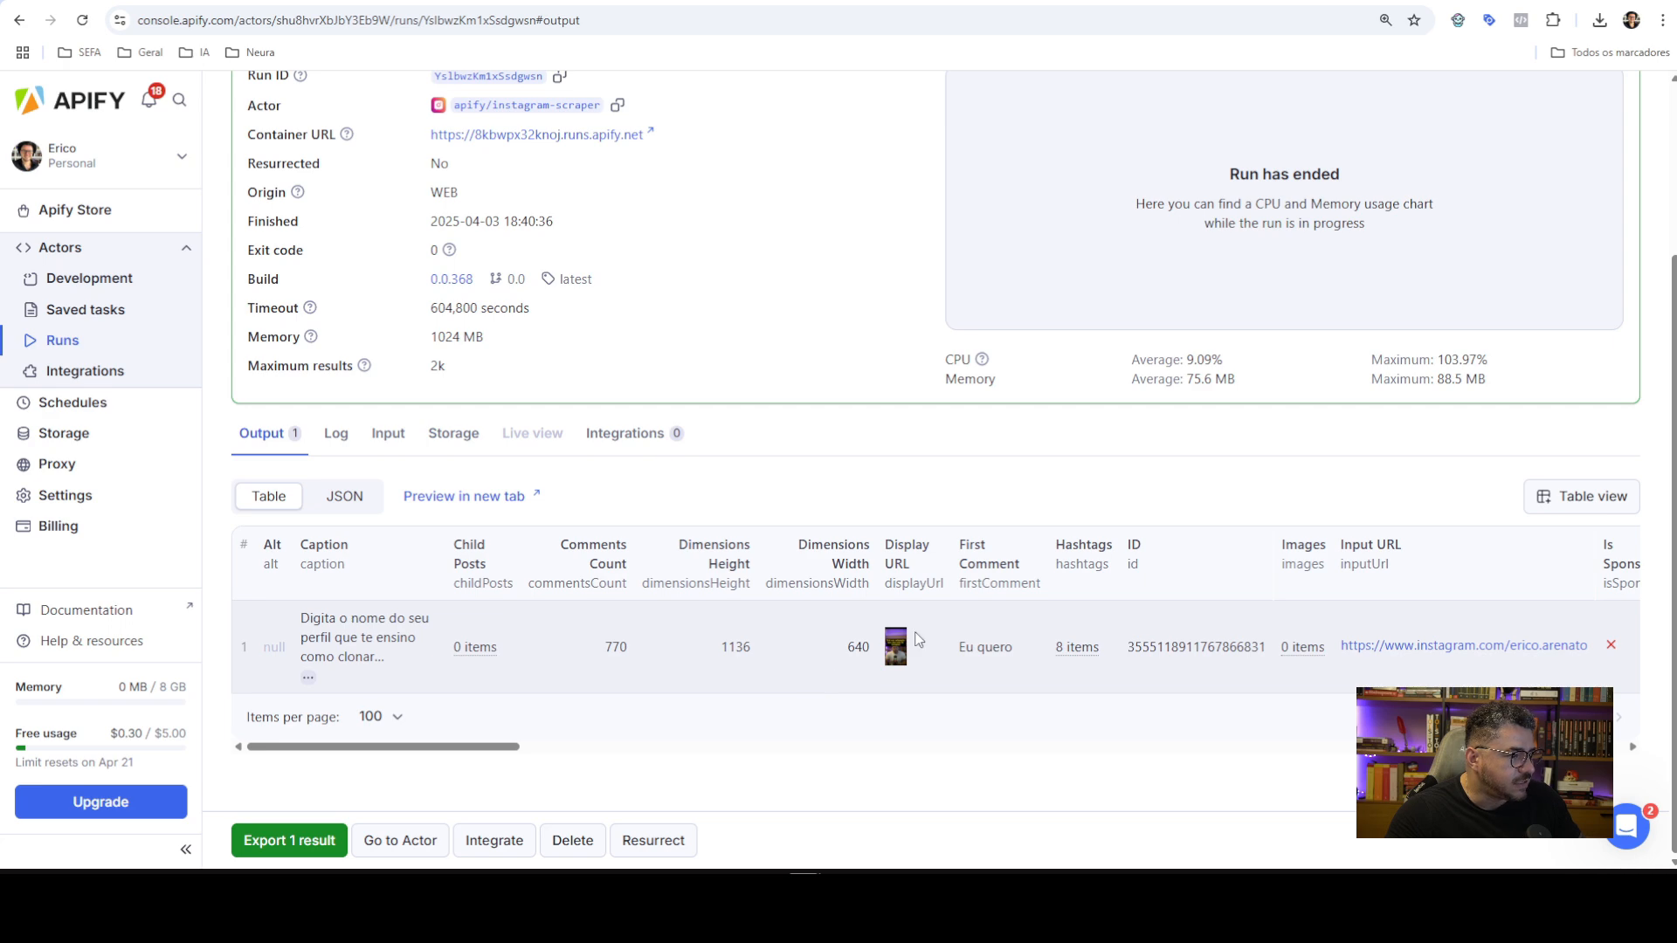
pyautogui.click(895, 655)
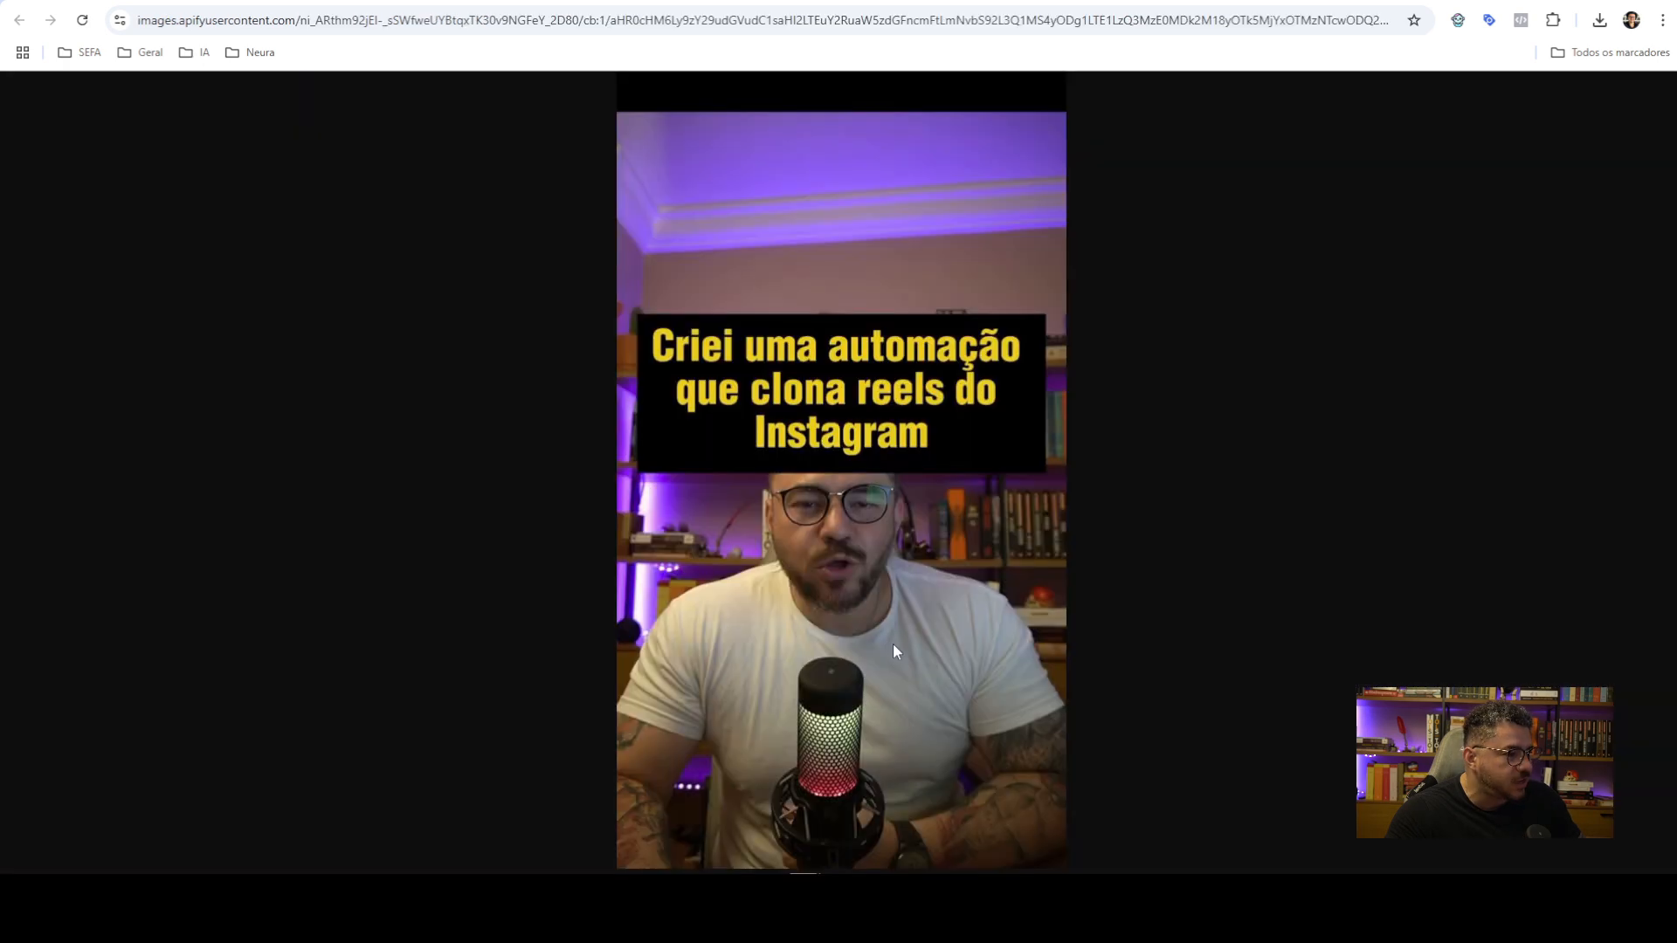
pyautogui.hotkey('ctrl', 'w')
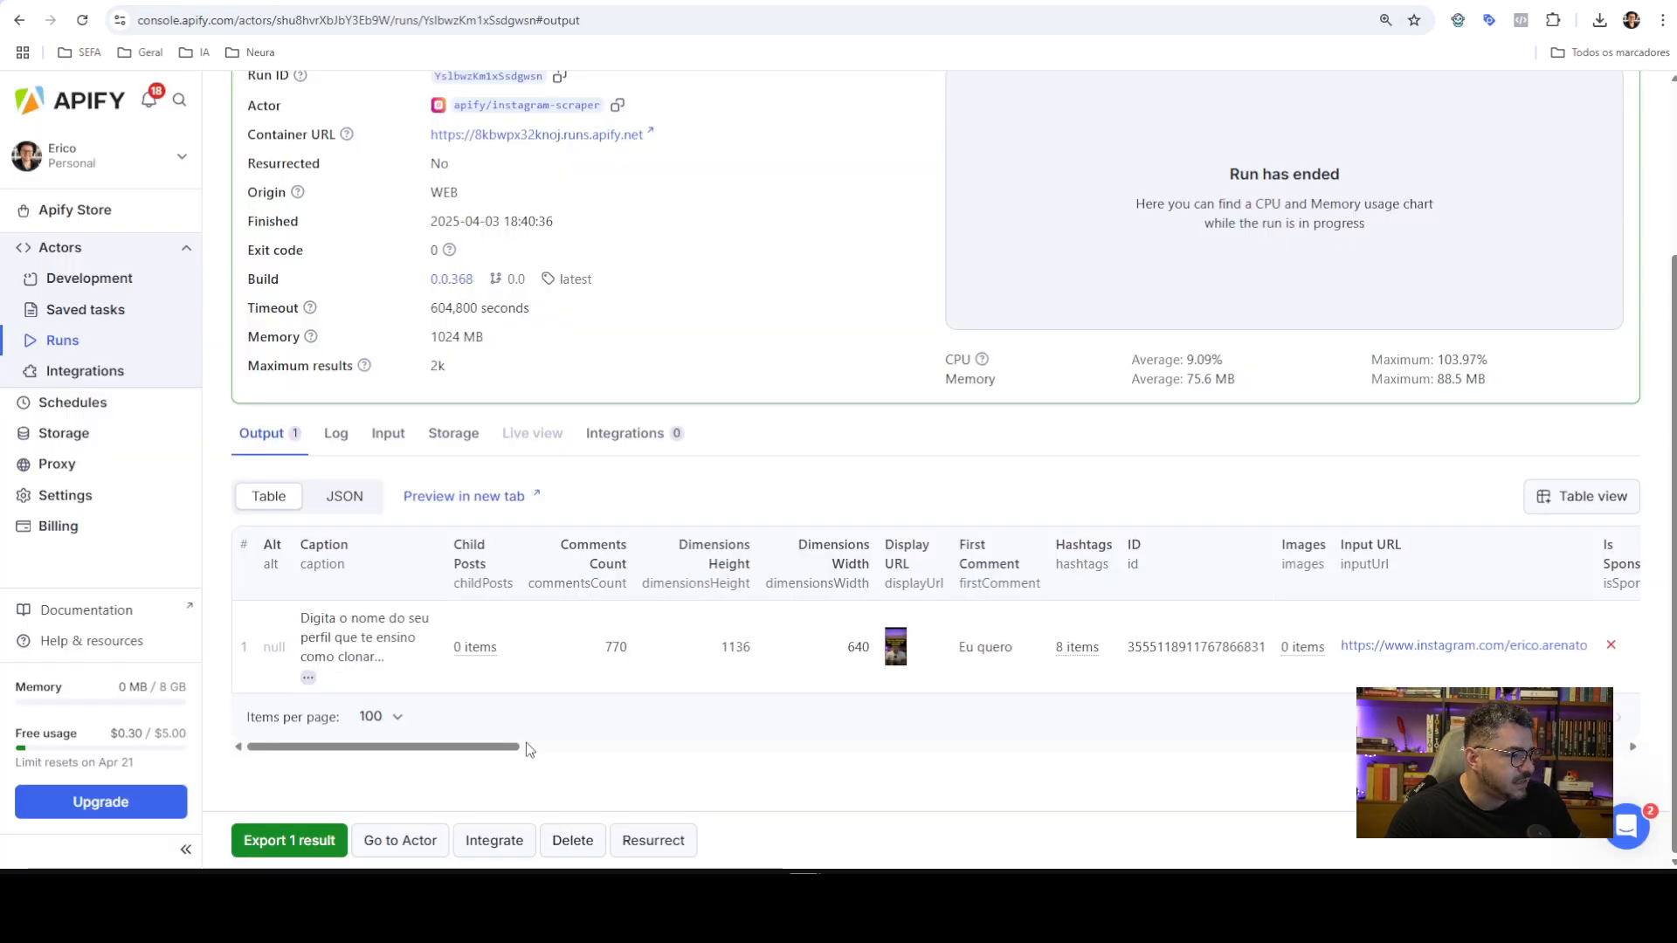
# Check the post's Instagram and video links, then bring the table back to its first columns and the run summary
pyautogui.moveTo(480, 747); pyautogui.dragTo(587, 747)
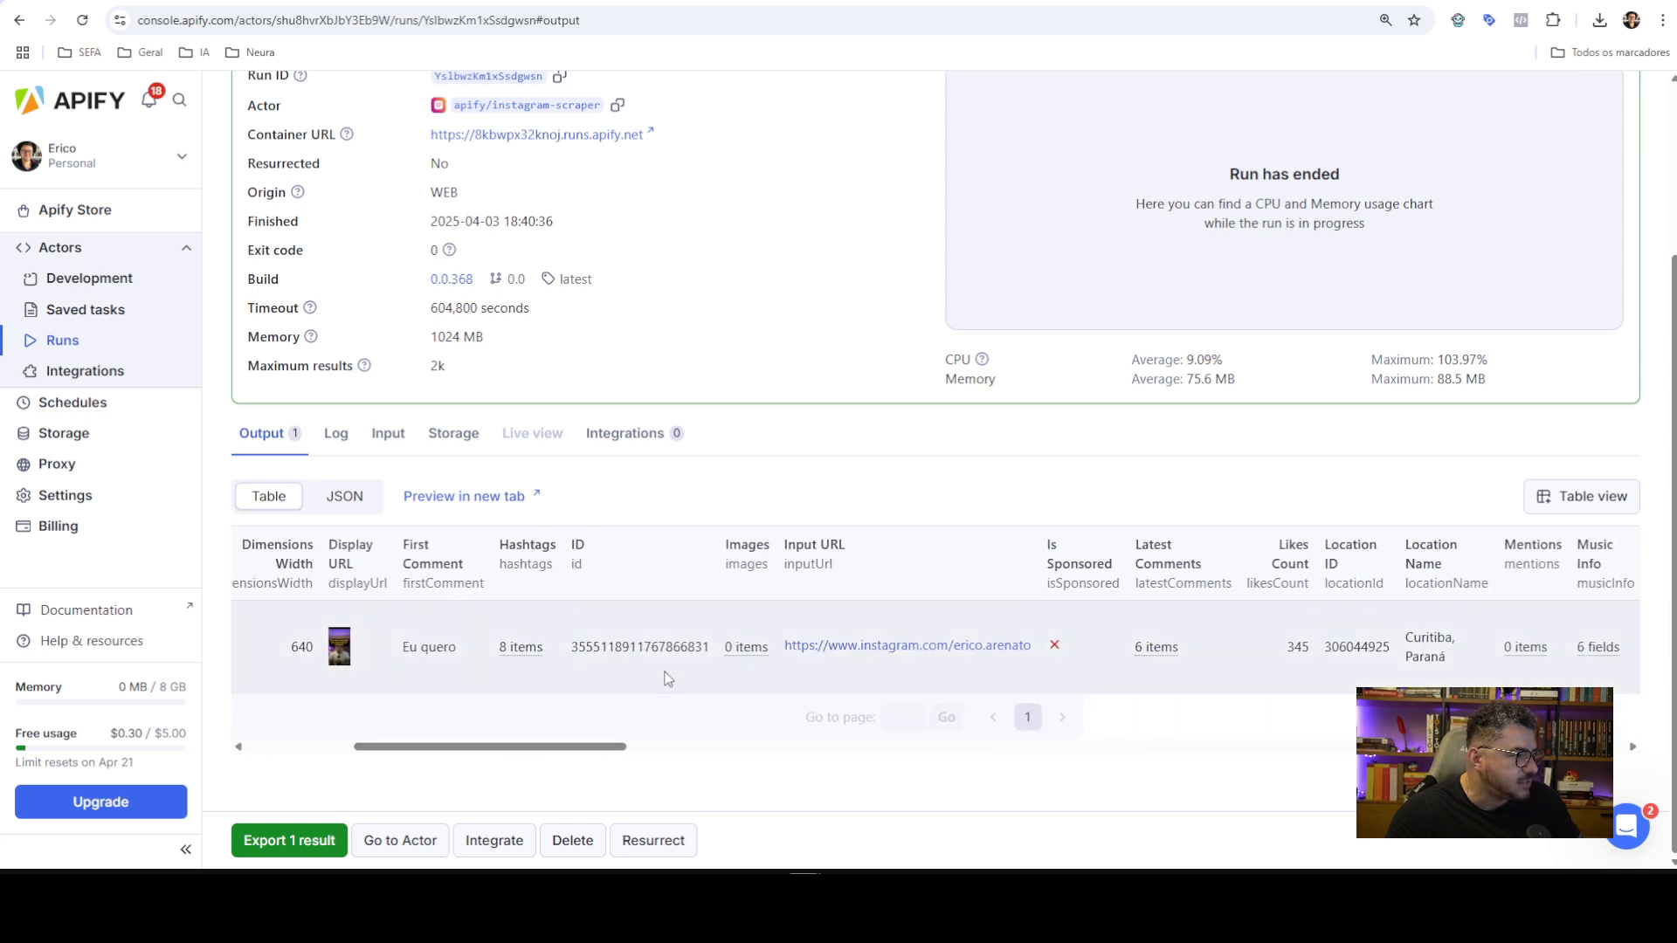
pyautogui.moveTo(588, 746); pyautogui.dragTo(847, 733)
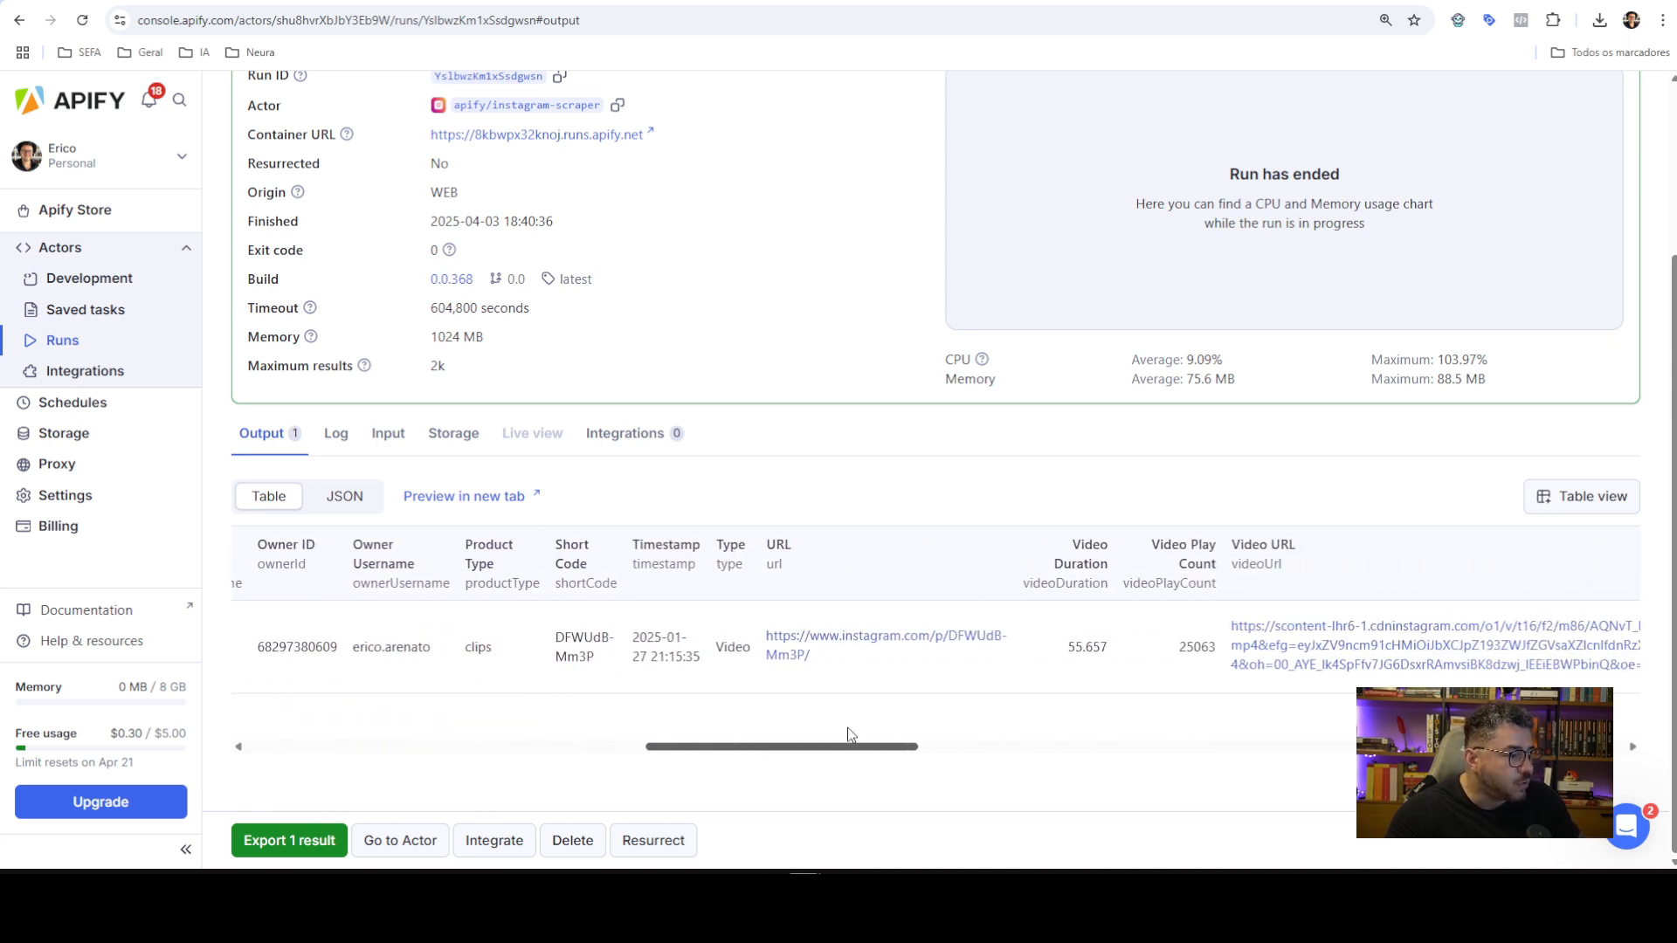
pyautogui.click(845, 647)
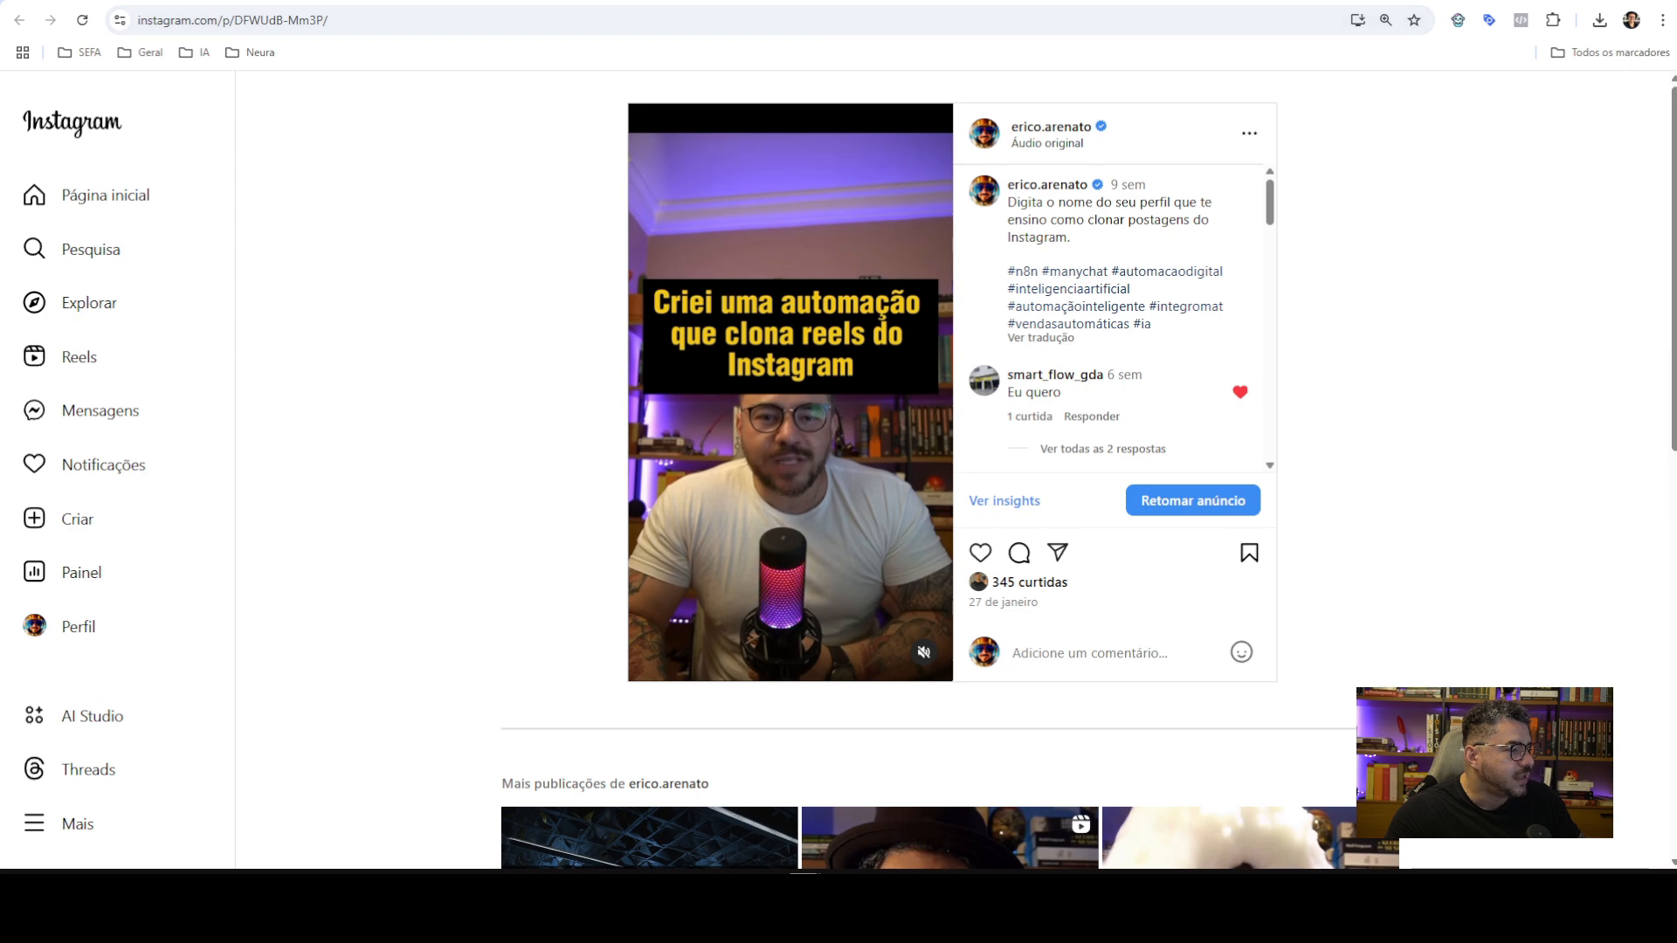
pyautogui.click(229, 1)
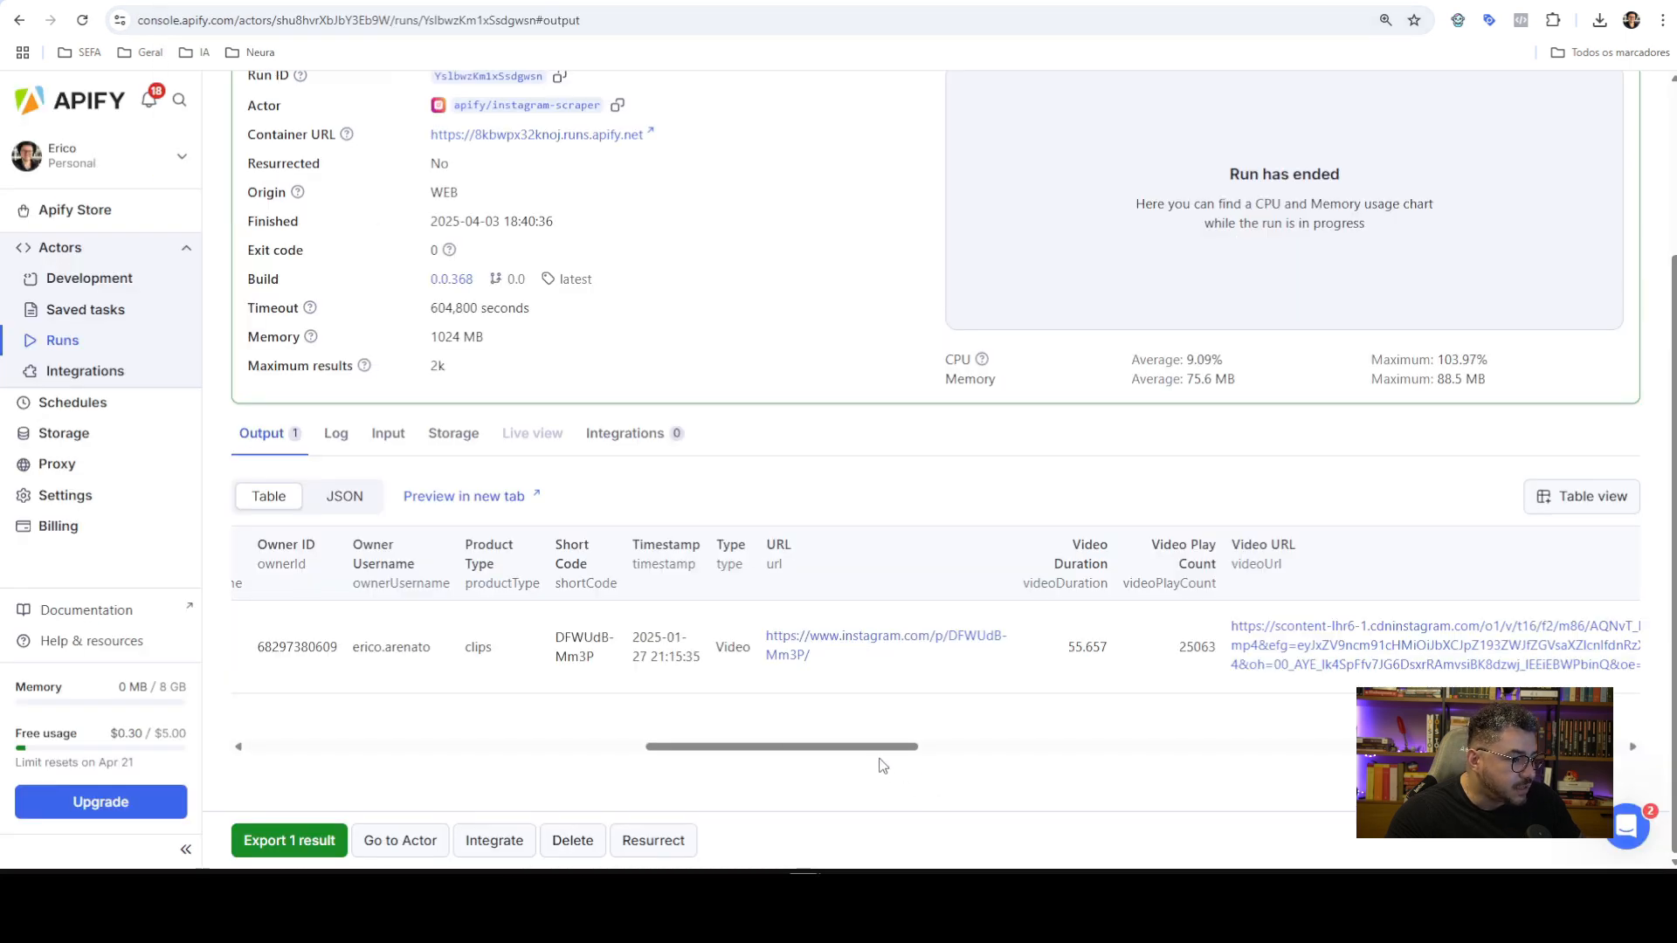
pyautogui.moveTo(881, 760); pyautogui.dragTo(939, 753)
pyautogui.click(961, 636)
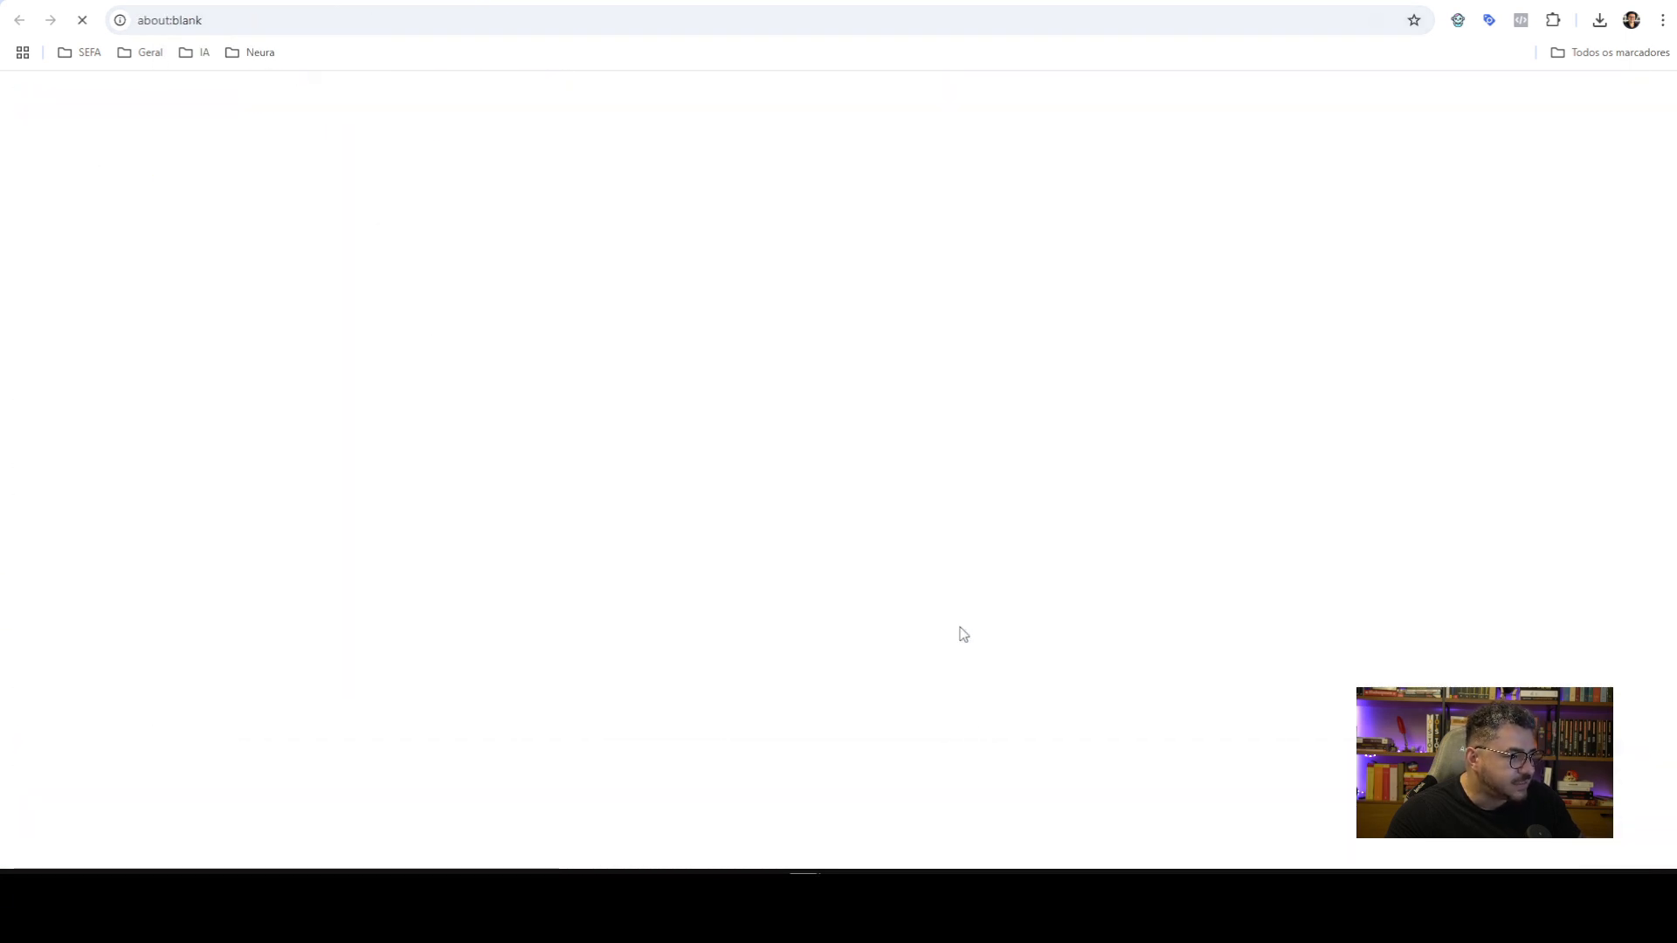
pyautogui.hotkey('ctrl', 'w')
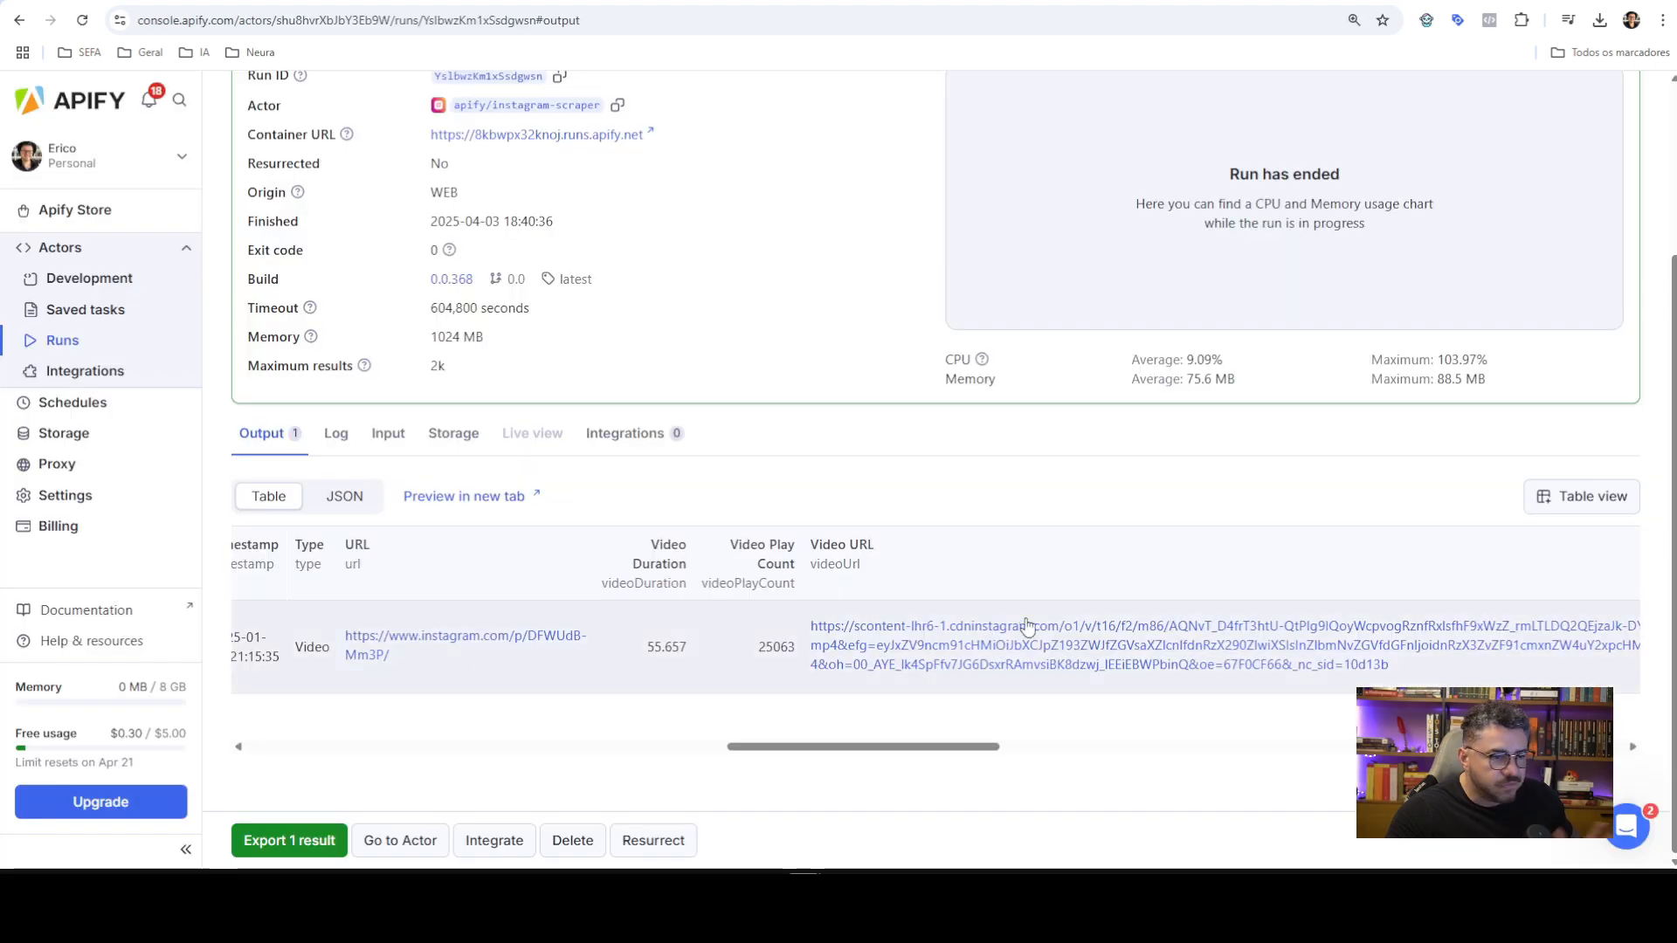
pyautogui.moveTo(929, 753); pyautogui.dragTo(426, 753)
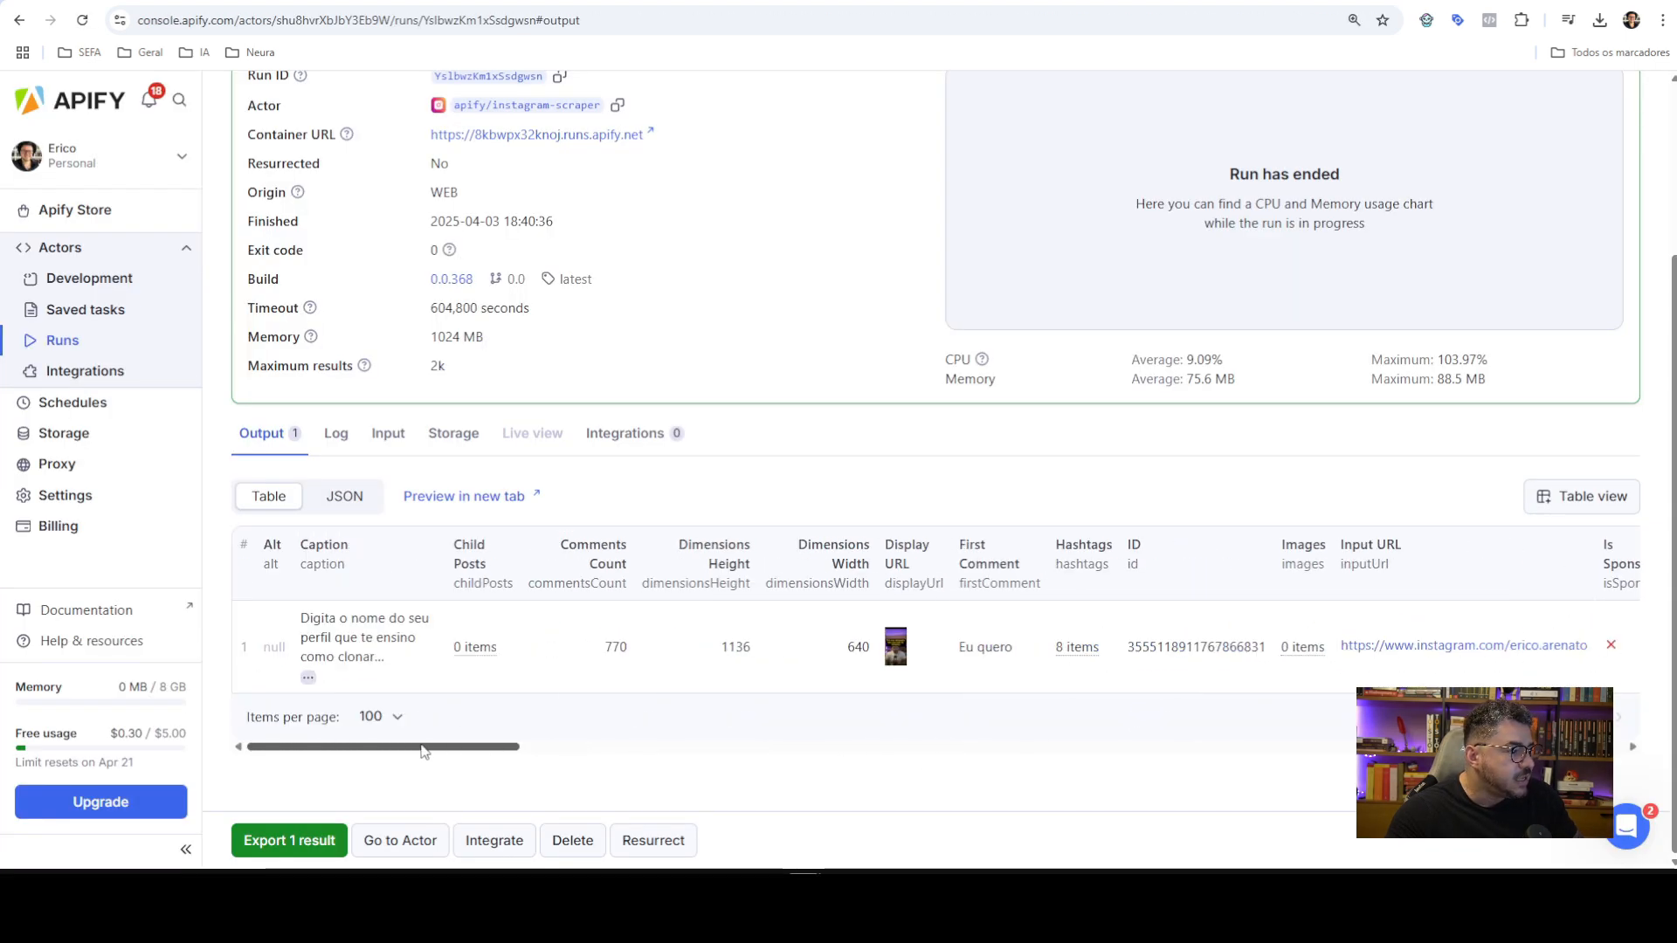
pyautogui.scroll(2, 685, 374)
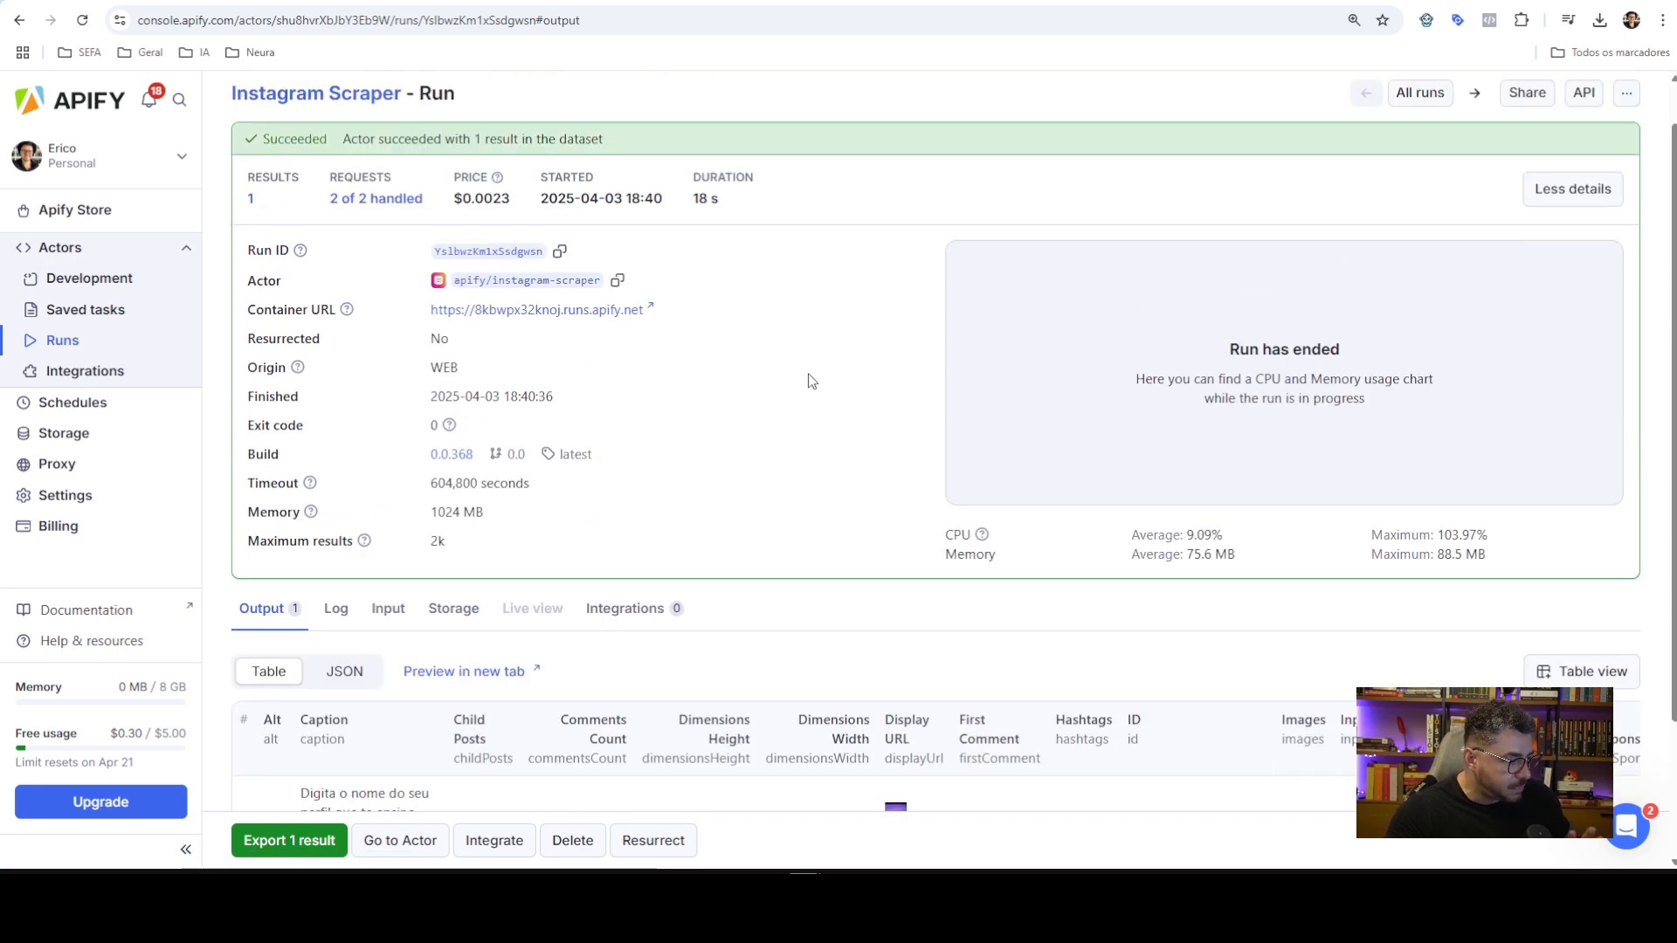
# Review the input settings used for the Instagram Scraper run
pyautogui.click(384, 610)
pyautogui.scroll(-2, 812, 650)
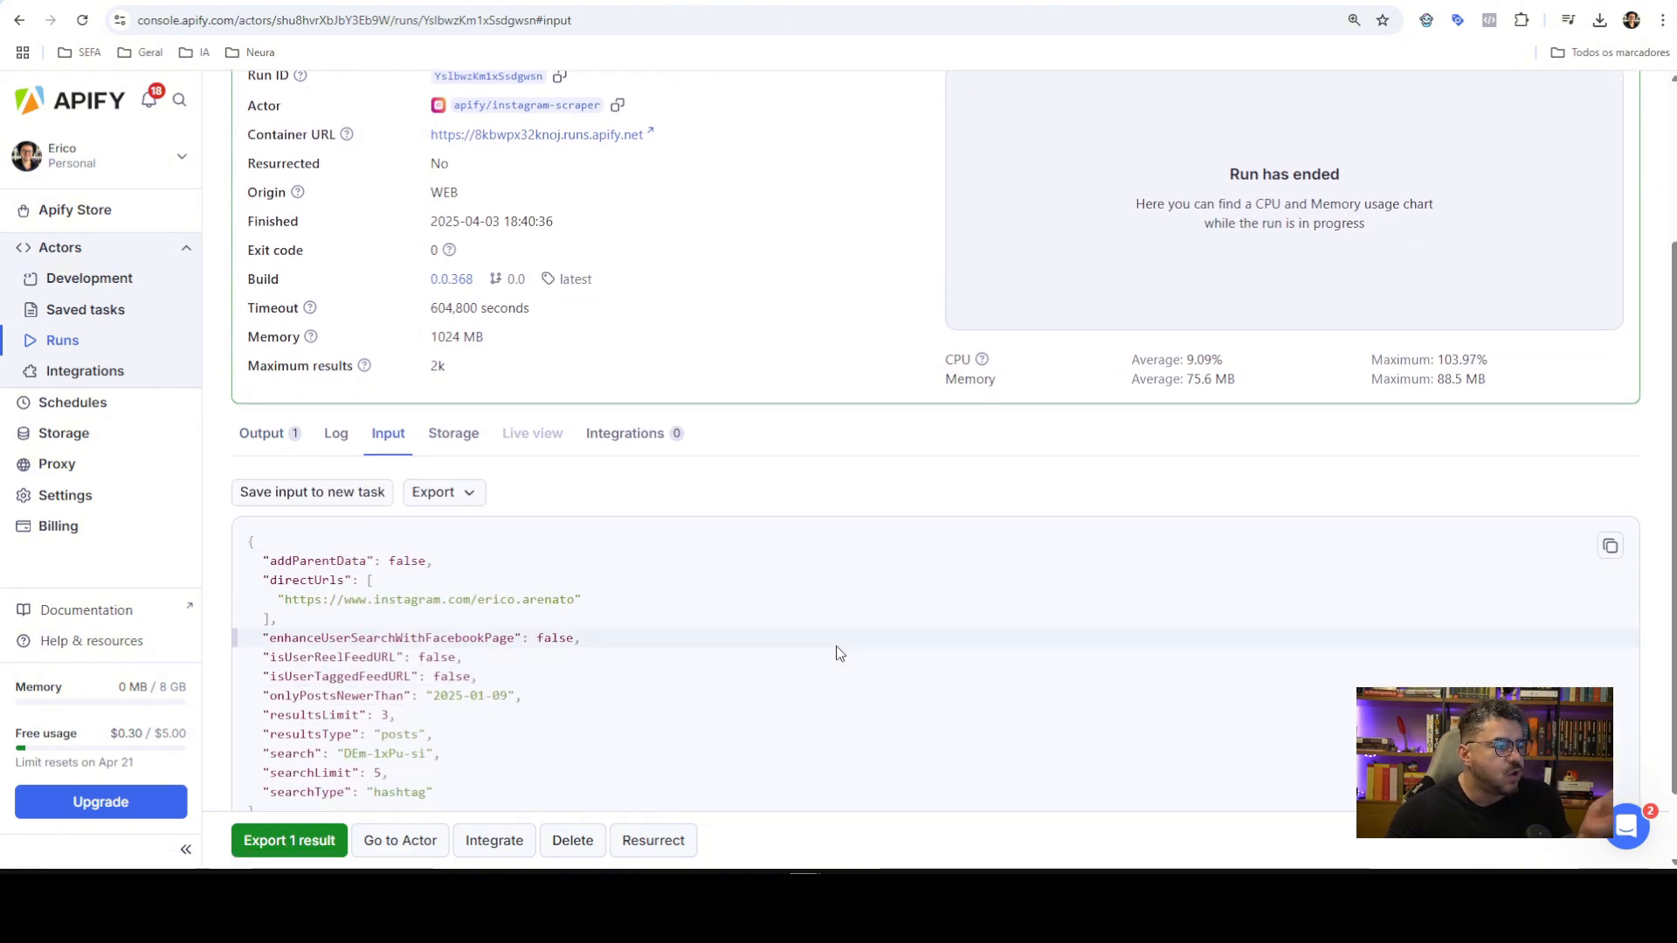
pyautogui.scroll(3, 836, 646)
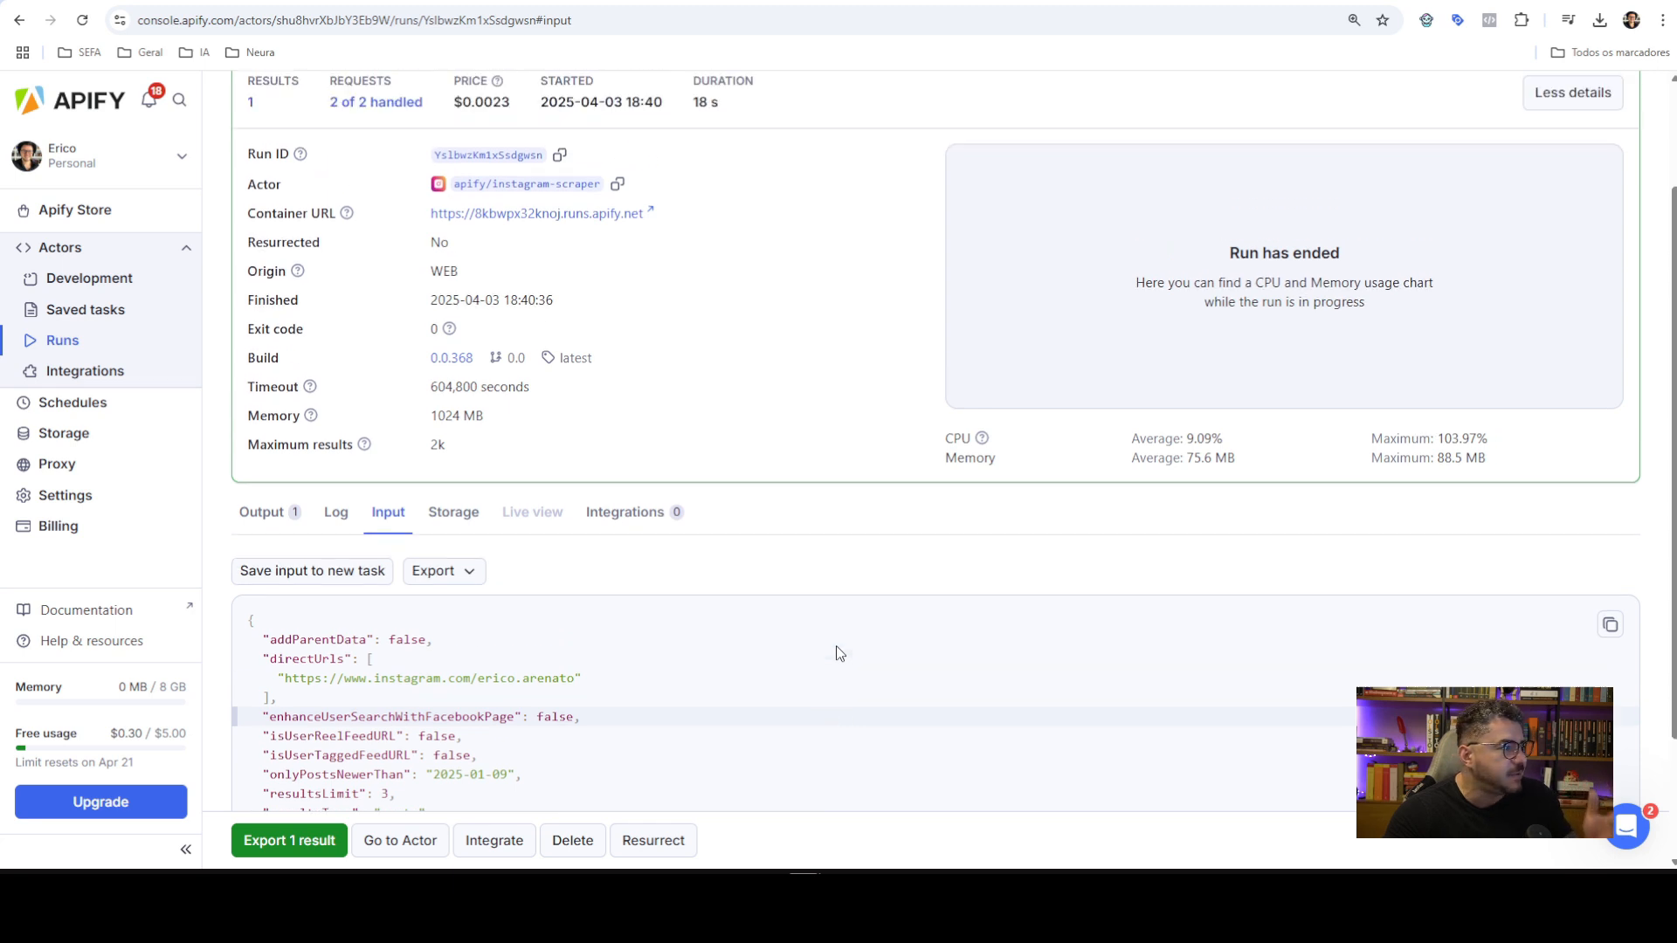
# Return to the Instagram Scraper actor and list its seven recent runs
pyautogui.click(251, 104)
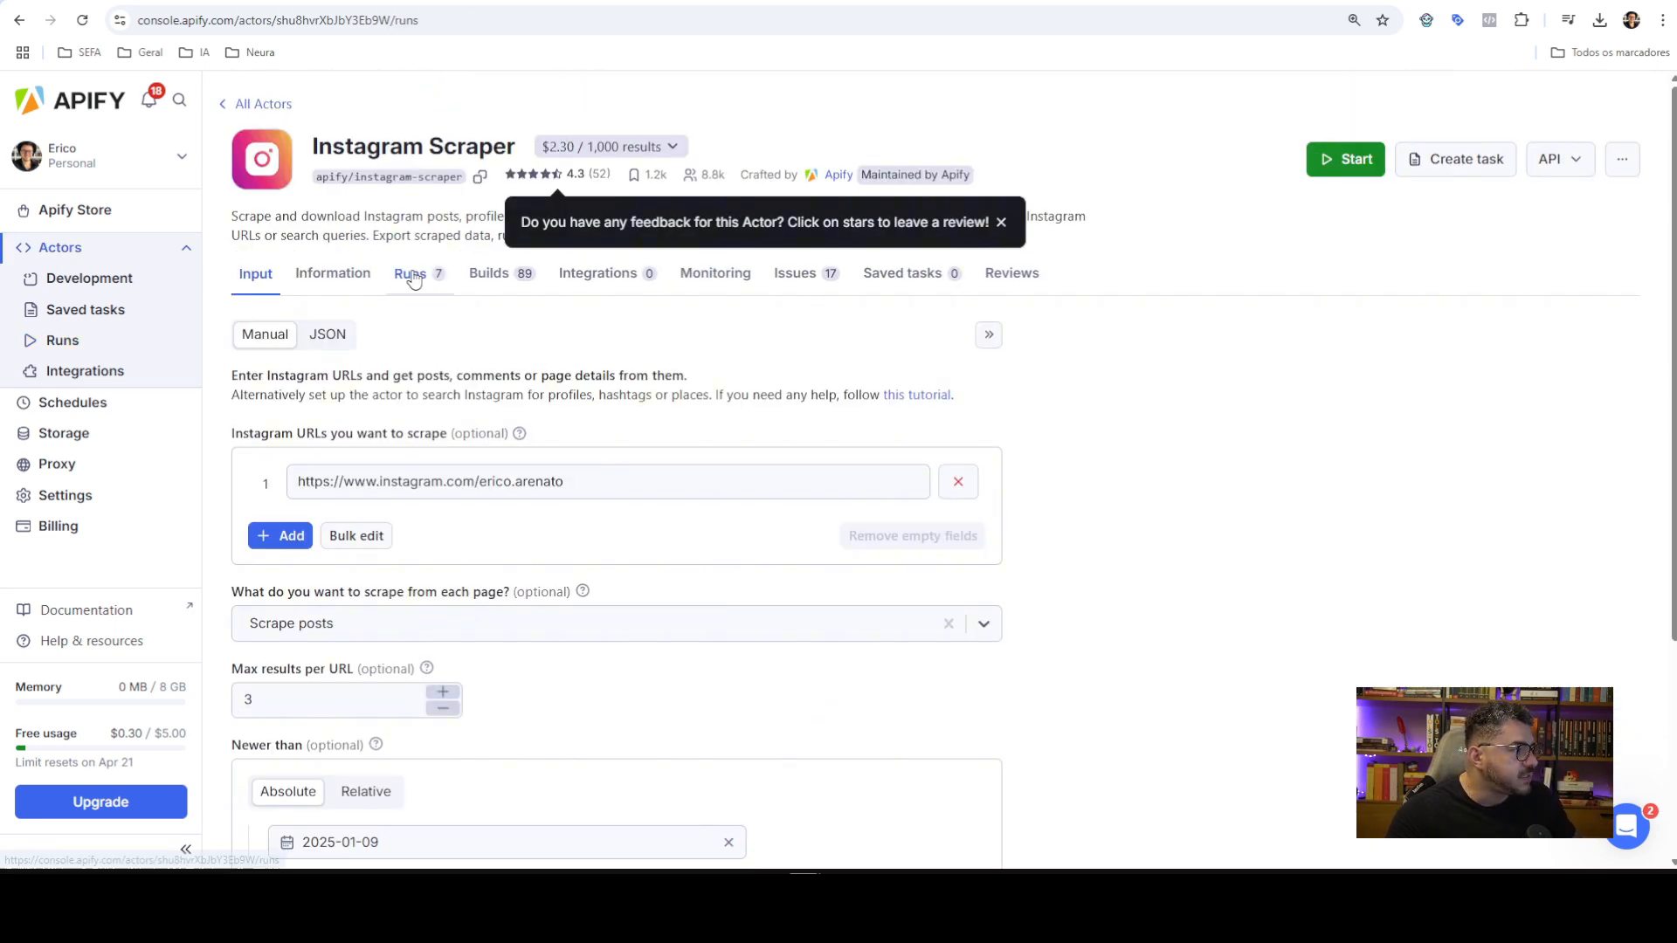
pyautogui.click(410, 274)
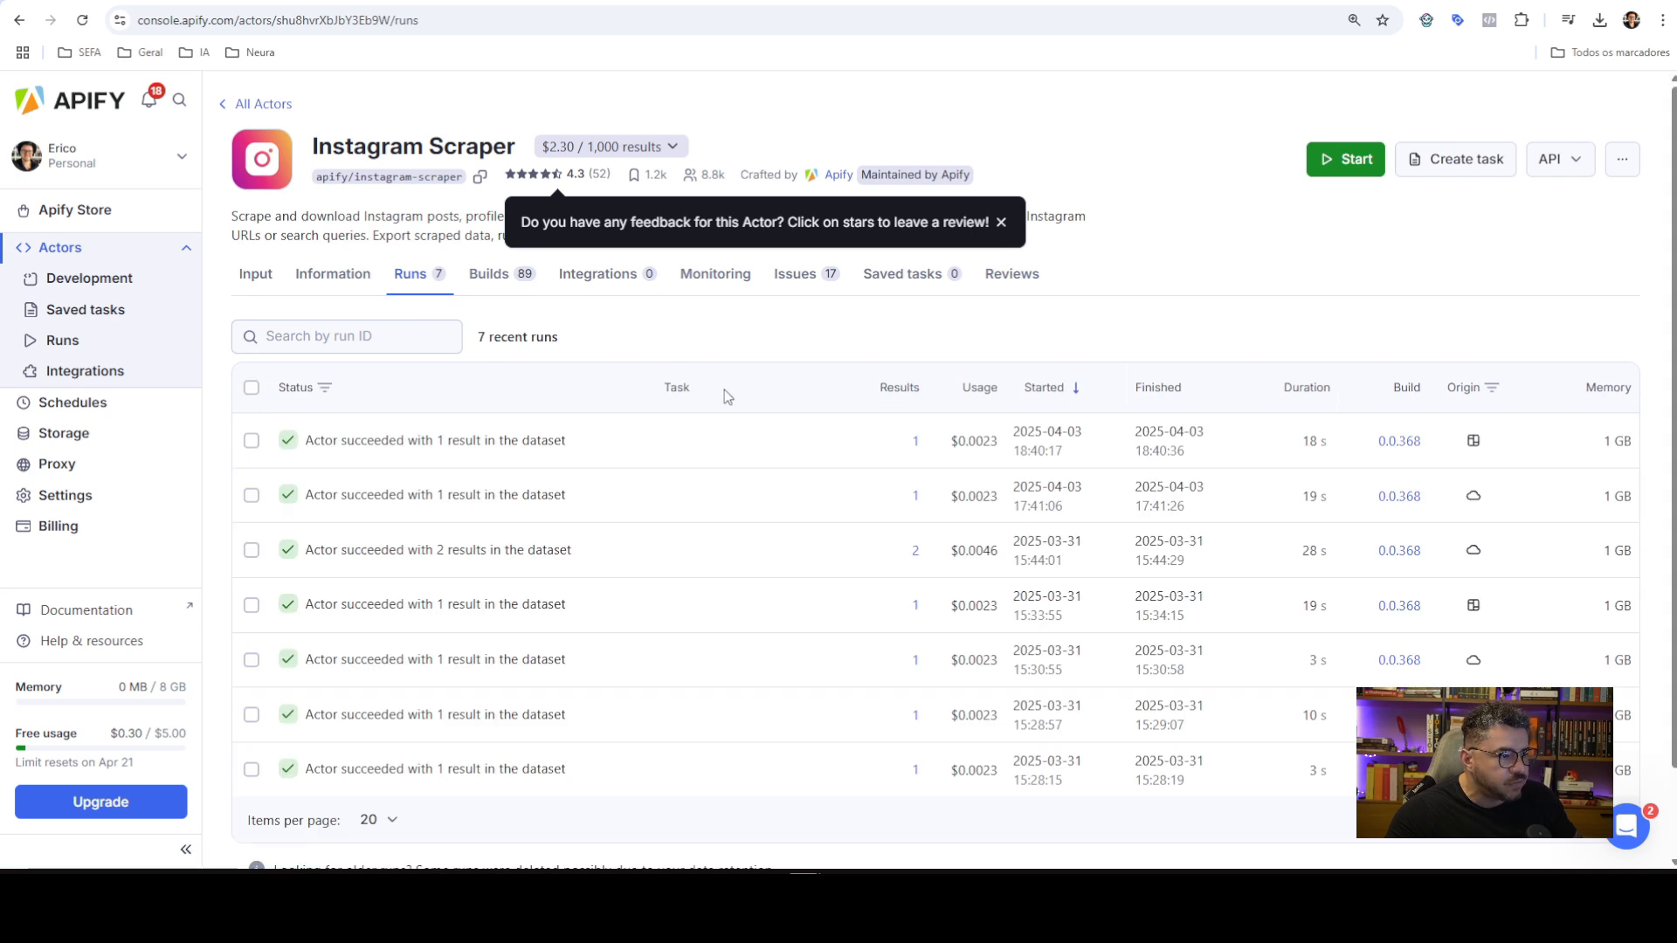
pyautogui.scroll(-2, 741, 475)
pyautogui.scroll(2, 734, 472)
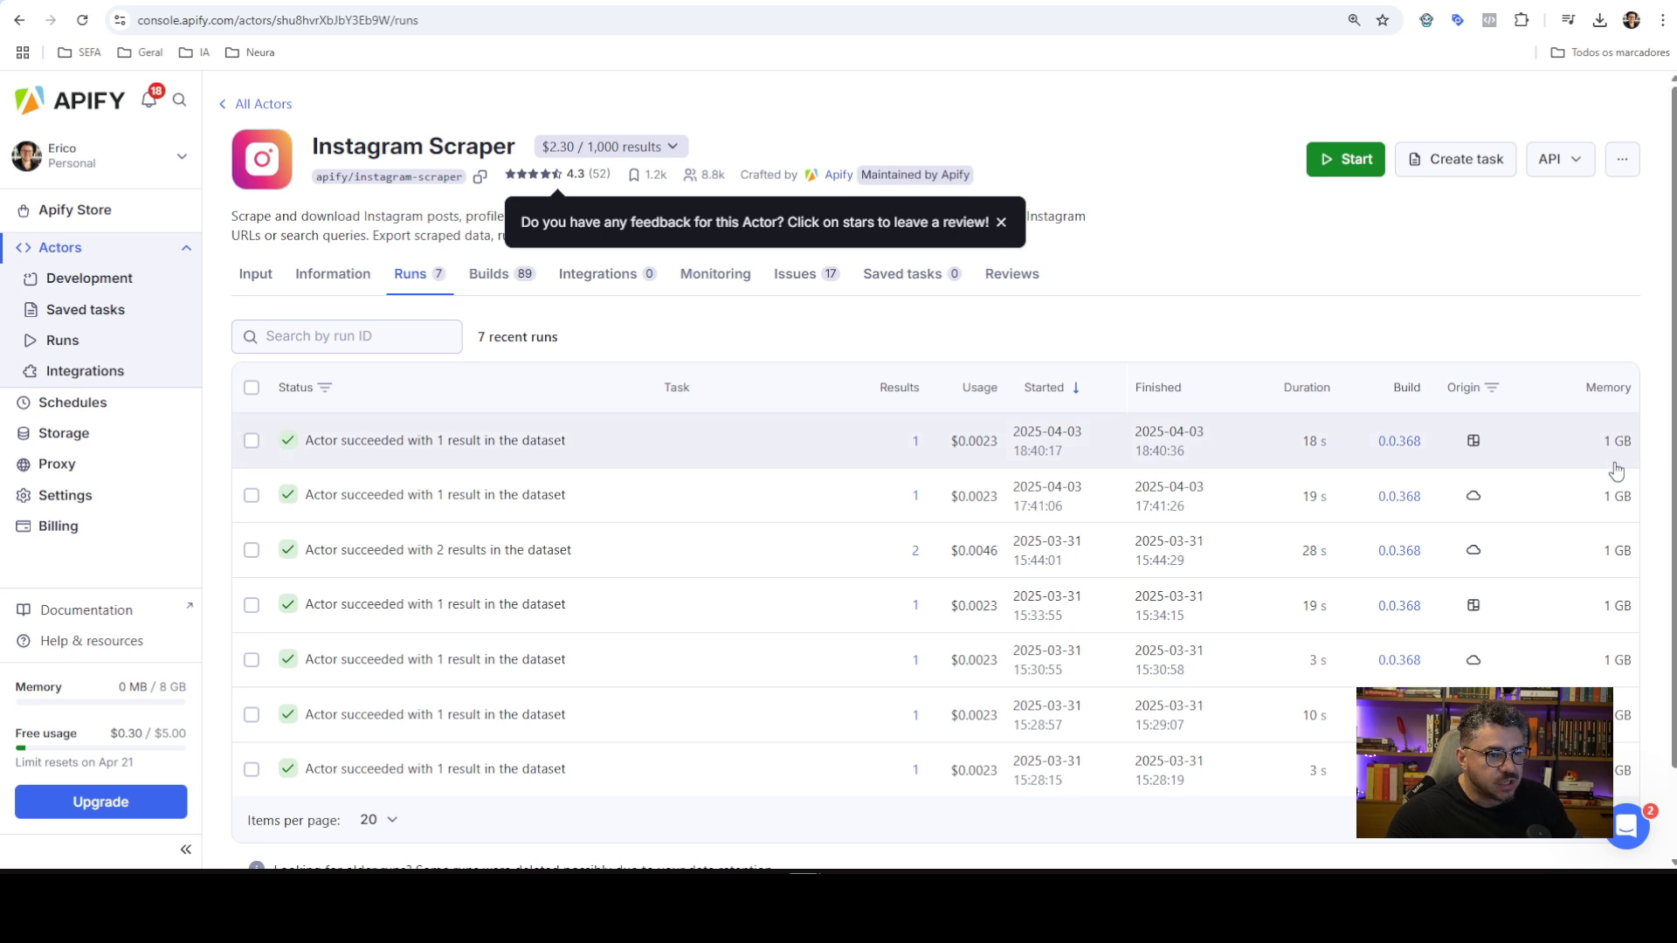
pyautogui.moveTo(985, 445)
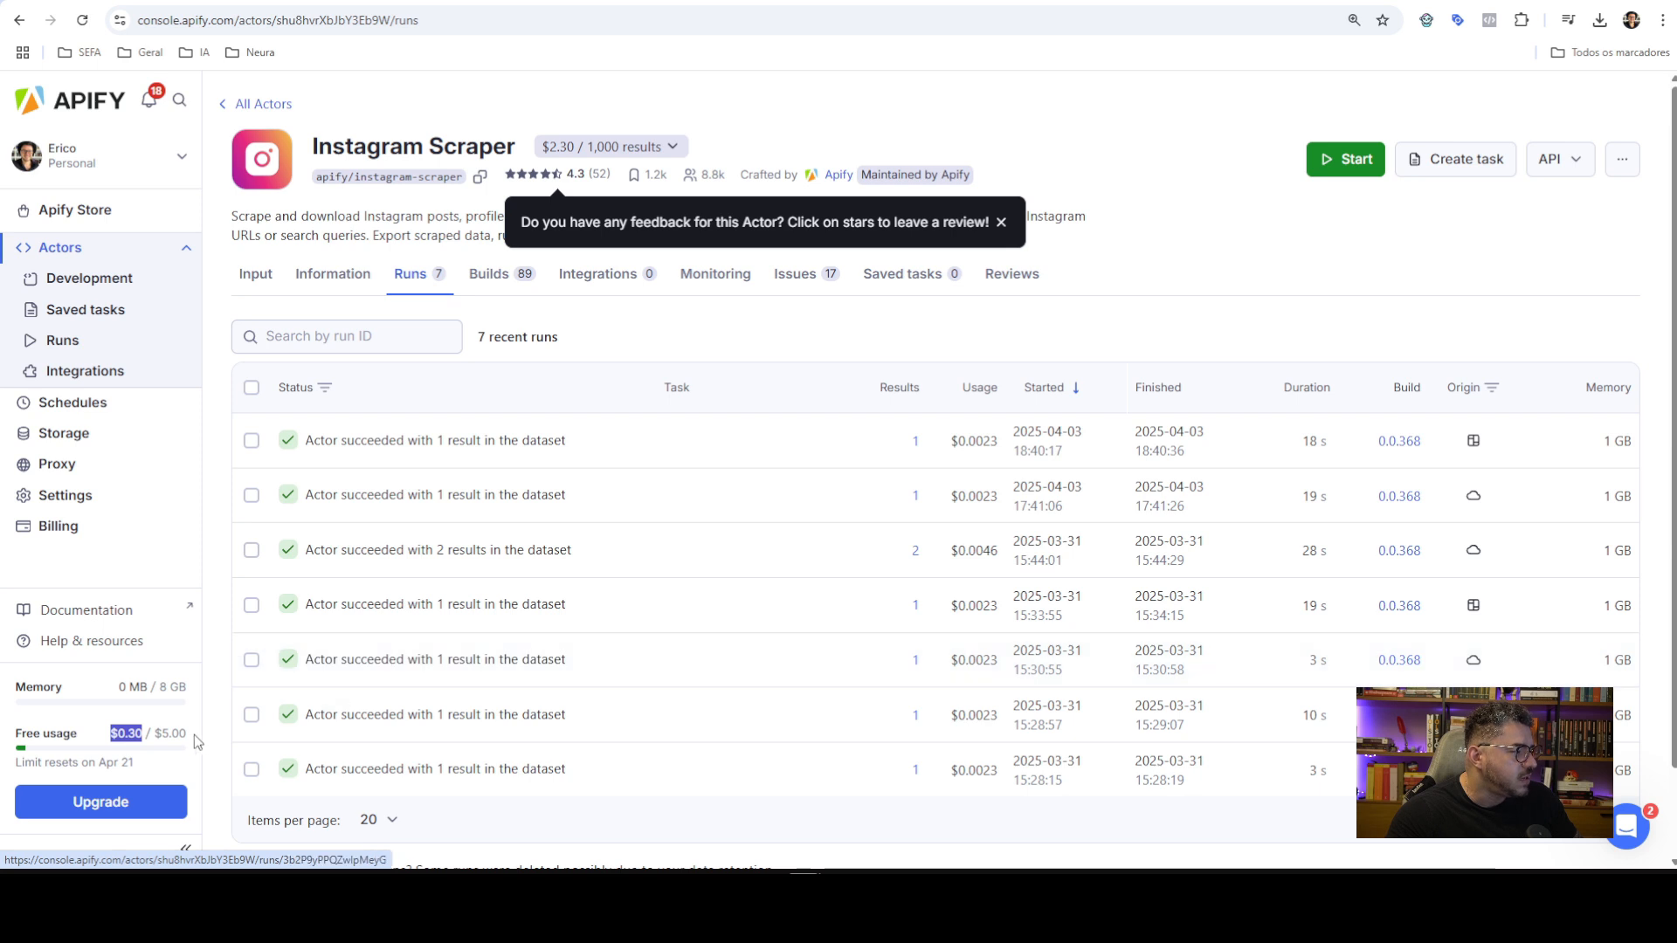
pyautogui.click(166, 742)
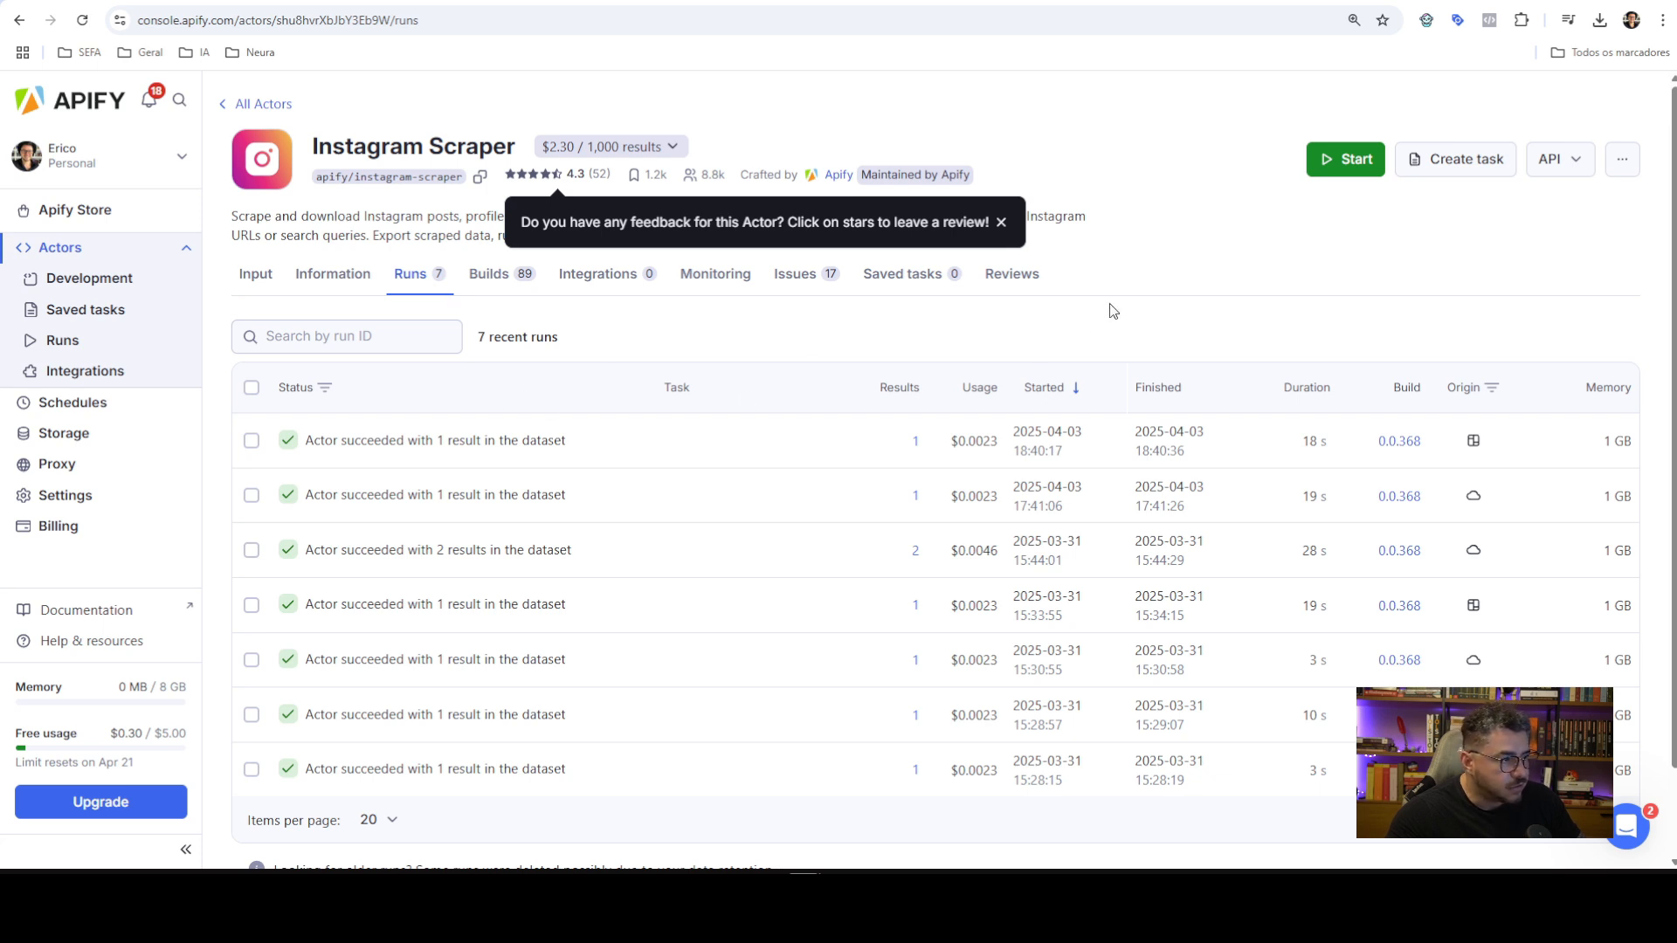
pyautogui.scroll(-1, 855, 464)
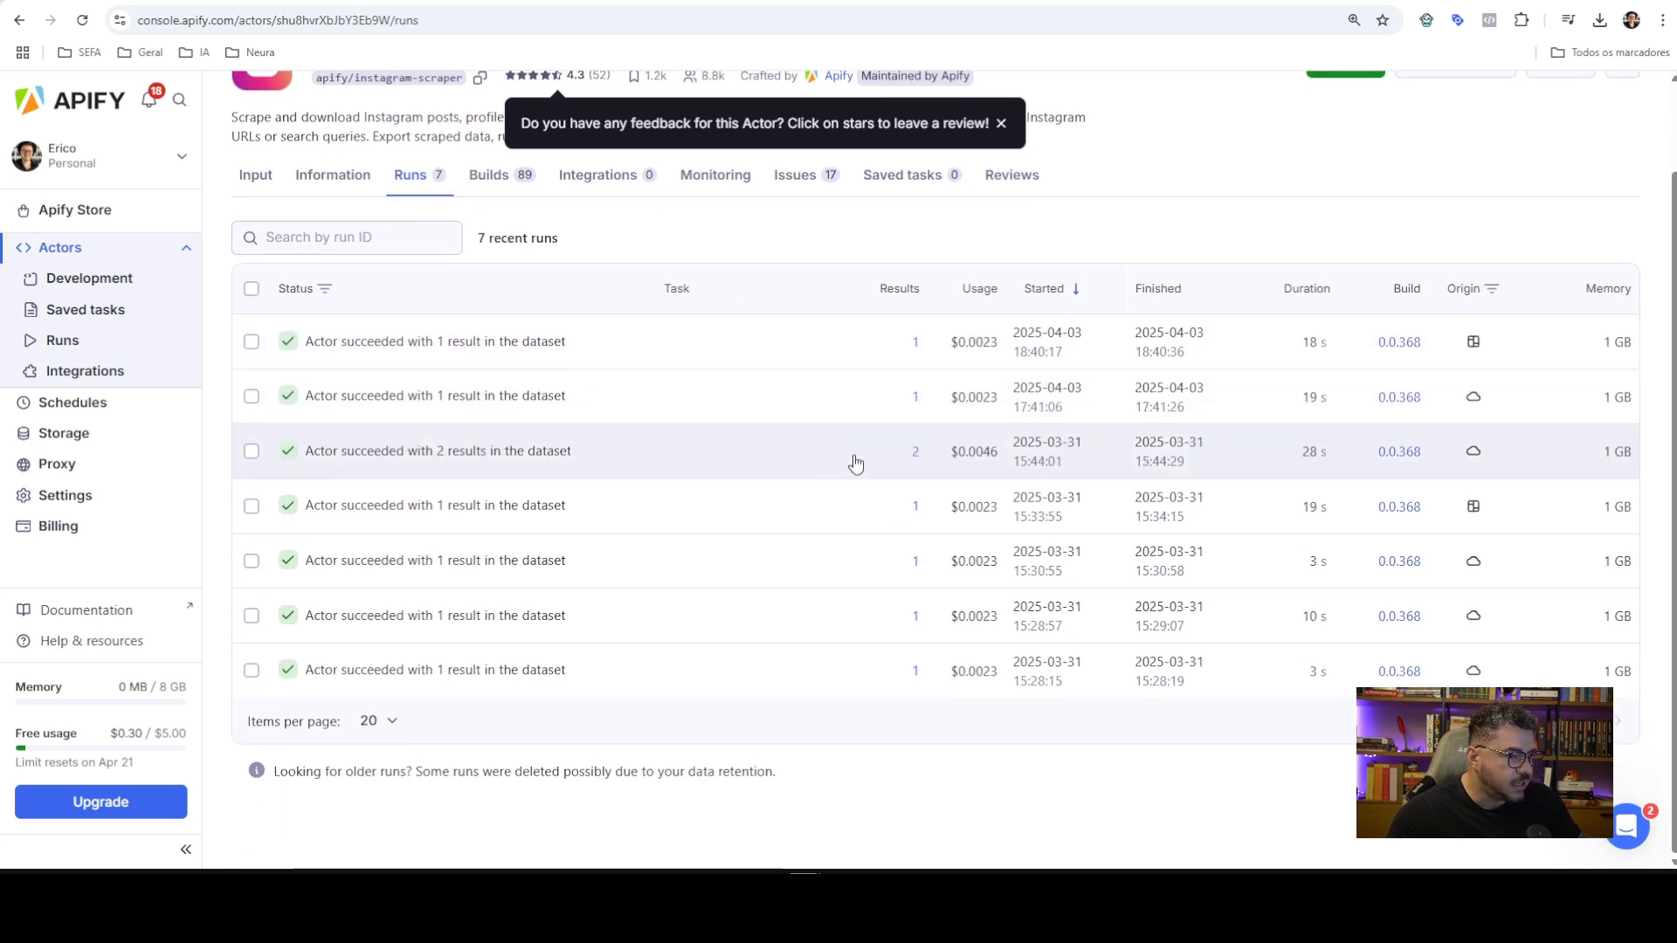
pyautogui.scroll(1, 855, 464)
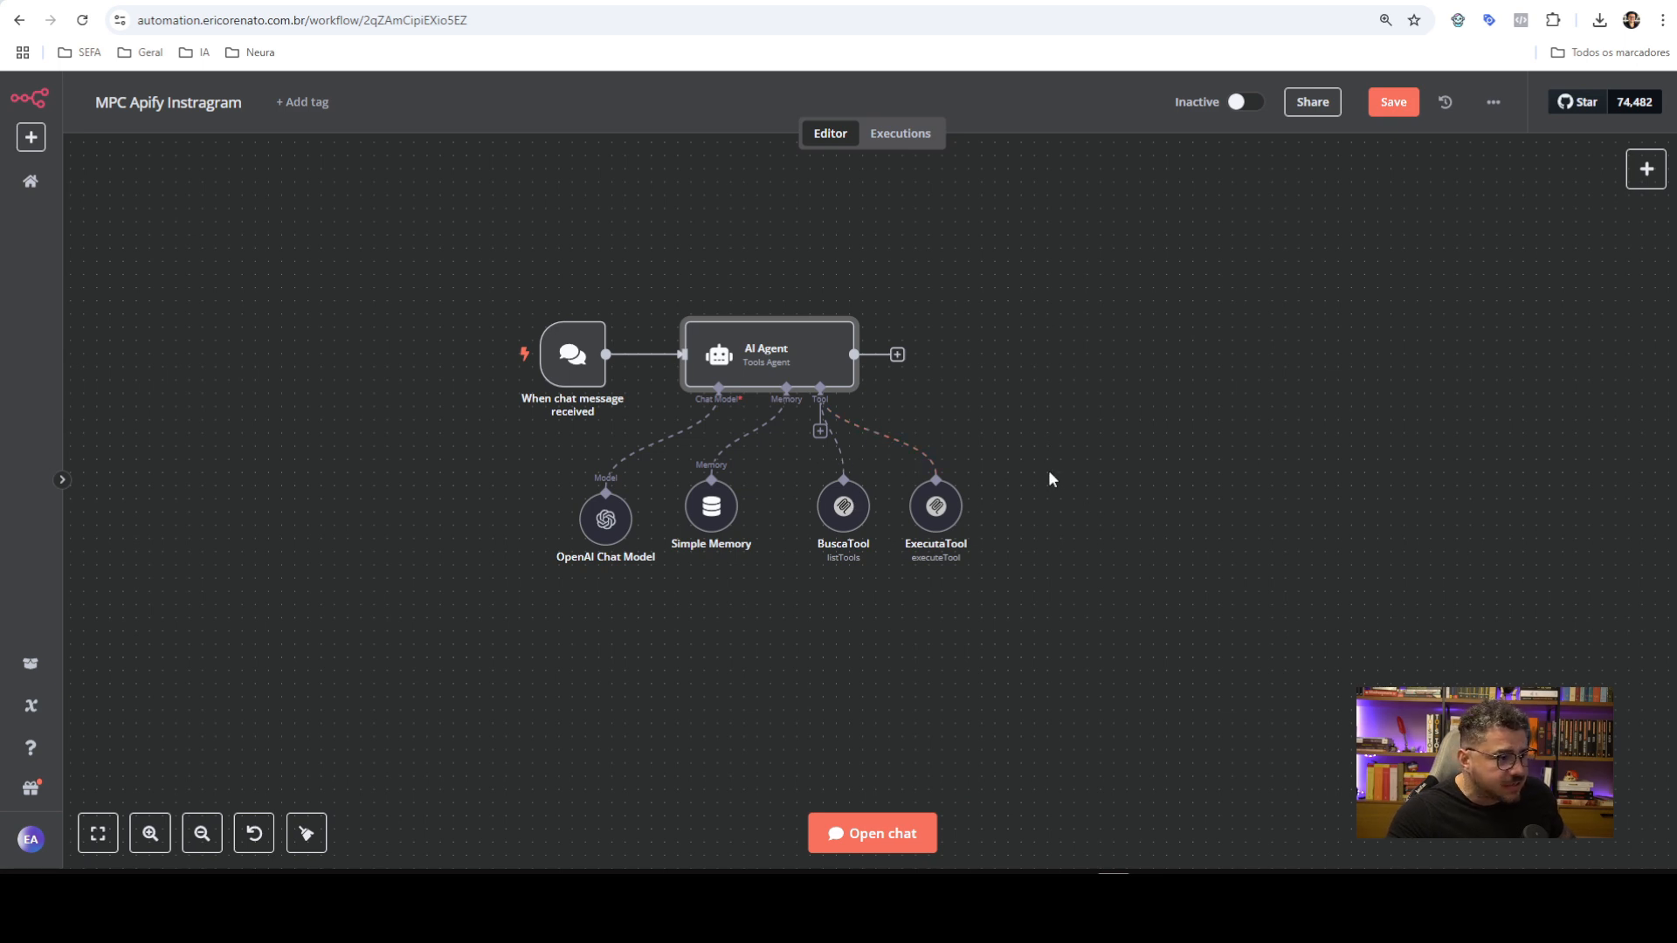
# Inspect BuscaTool's APIFY Instagram credential (npx command, actors-mcp-server arguments), then return to Apify Console
pyautogui.doubleClick(841, 512)
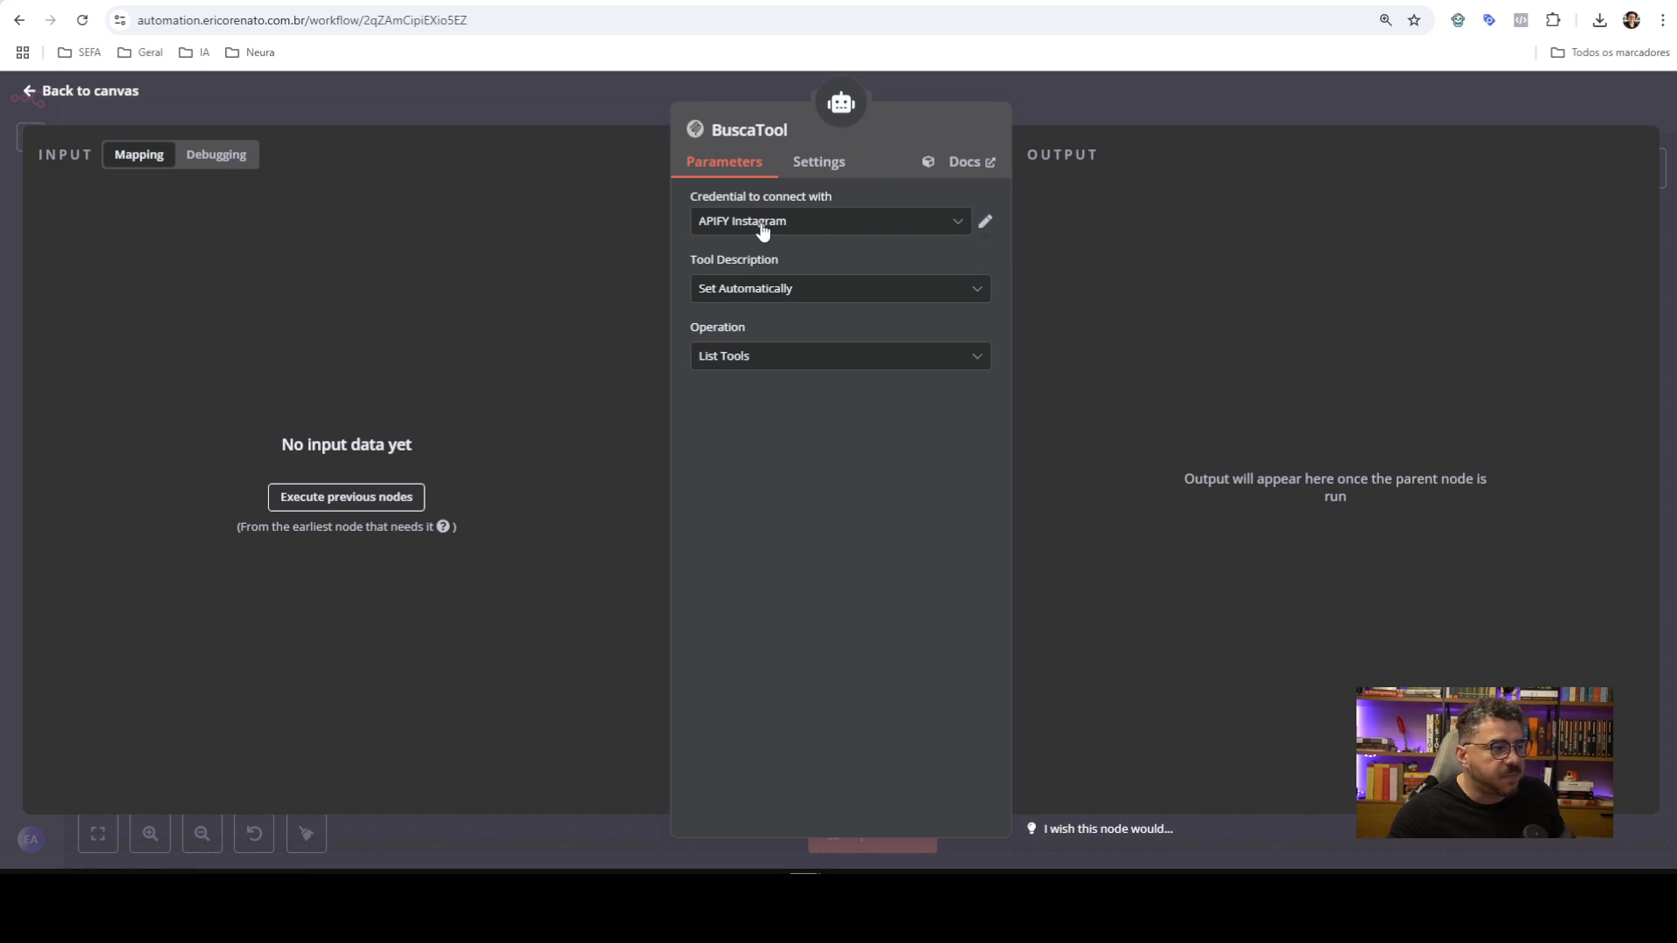
pyautogui.click(985, 222)
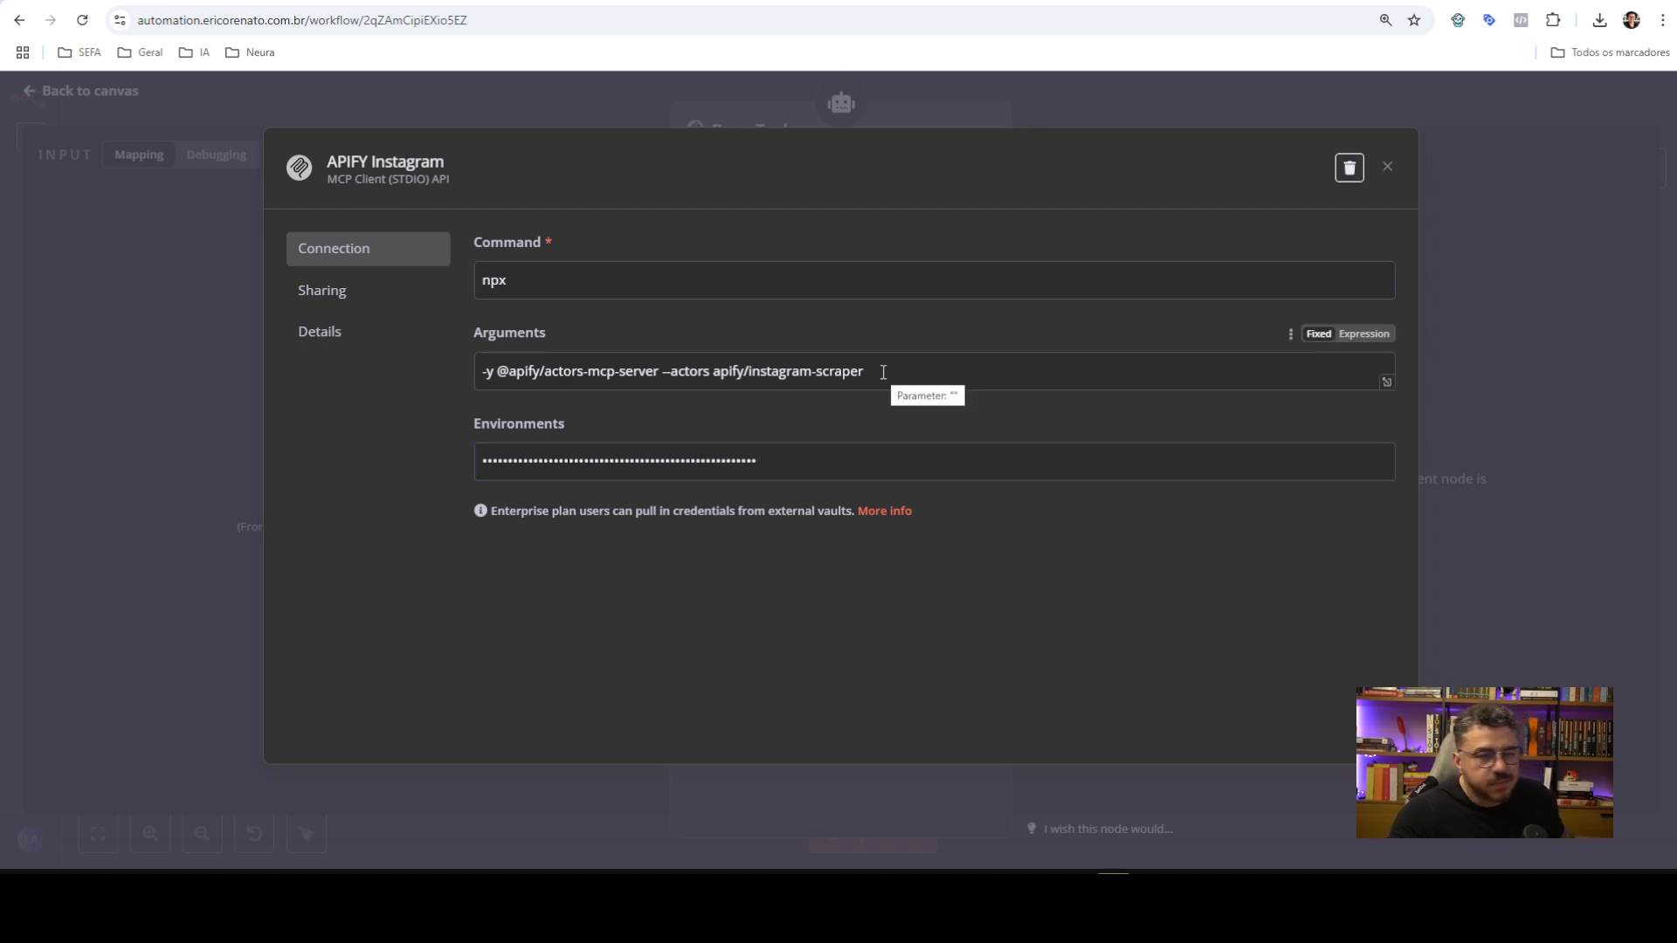
pyautogui.click(347, 2)
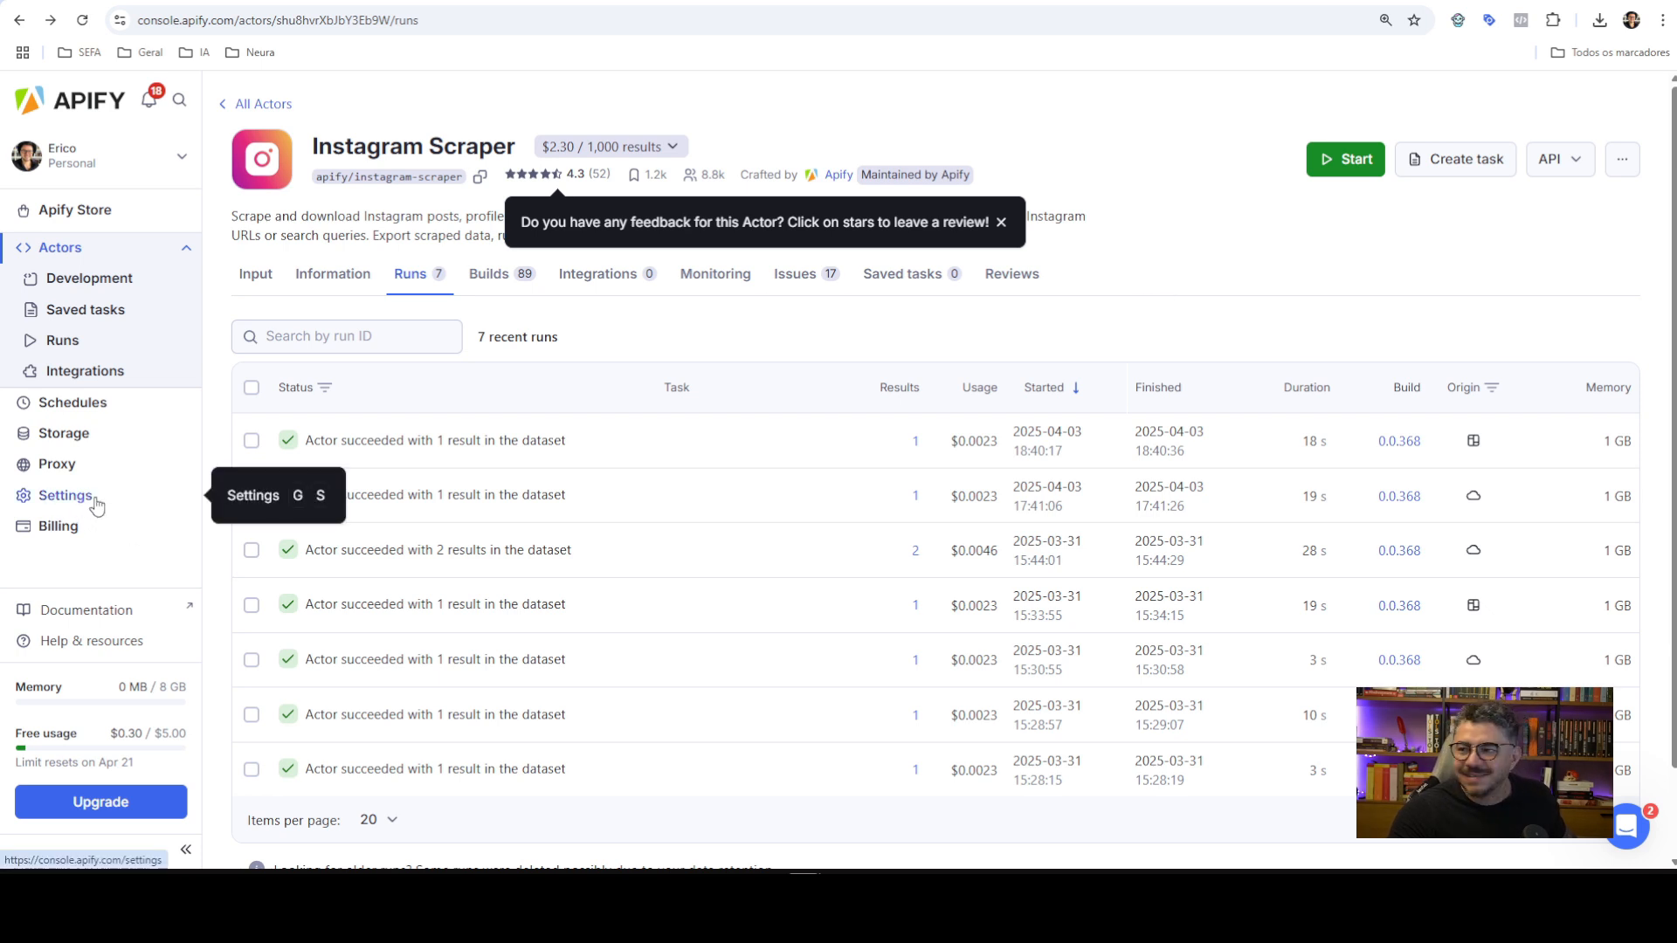
# Under Settings > API & Integrations, create a personal API token described as 'N8N Youtube'
pyautogui.click(68, 497)
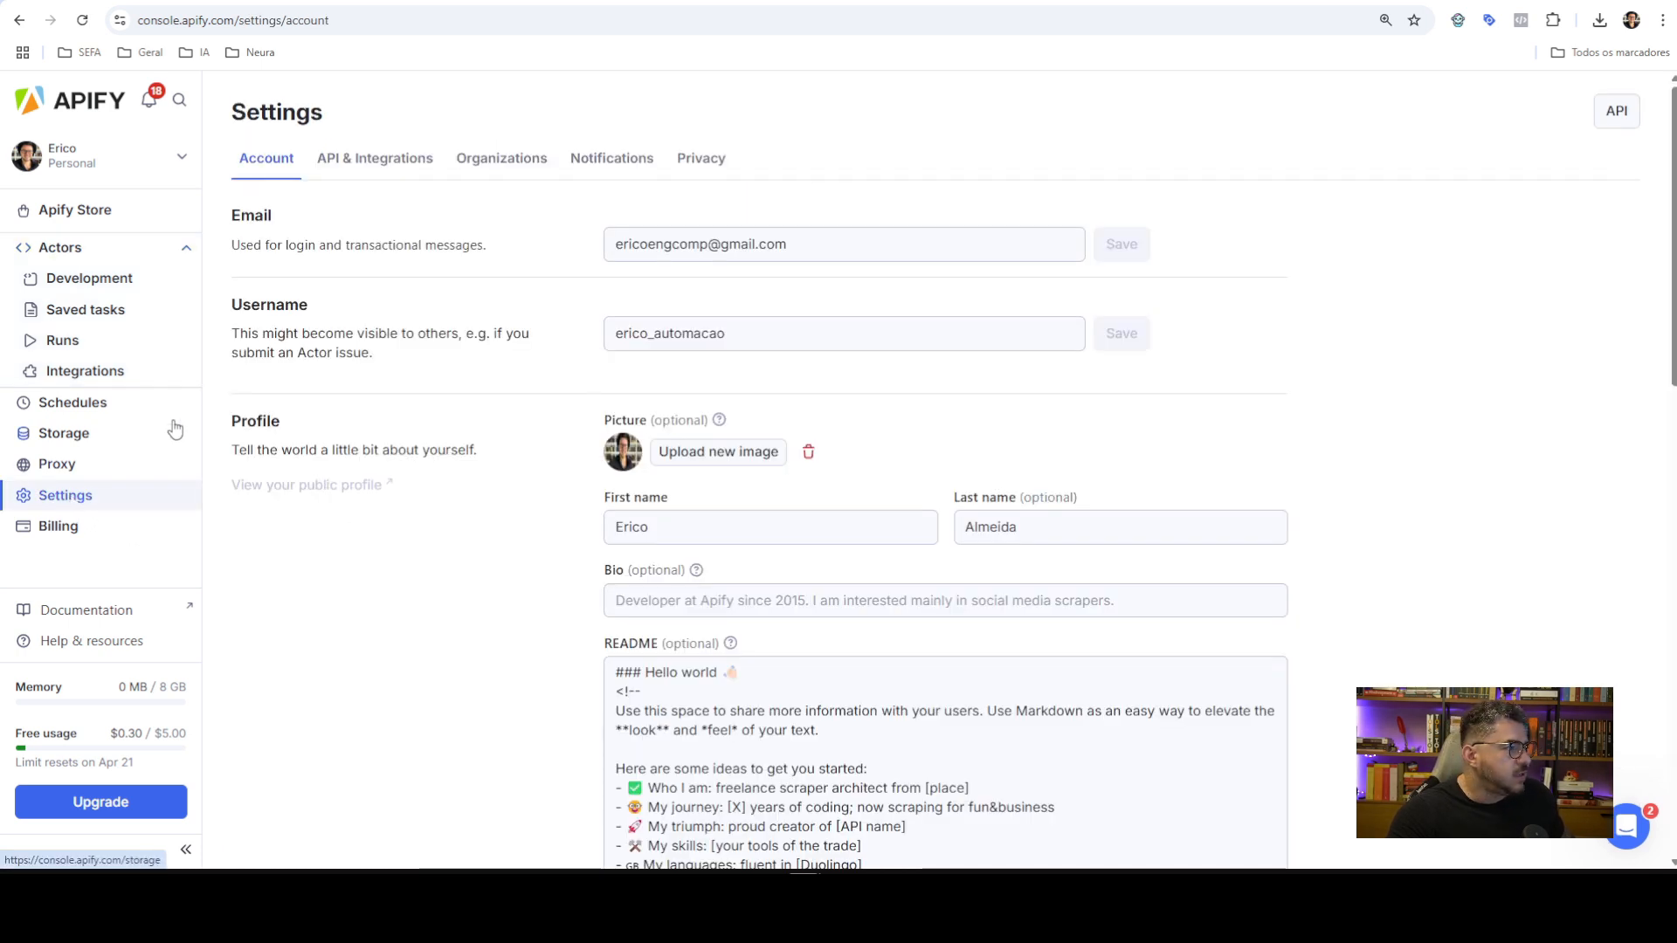
pyautogui.click(381, 172)
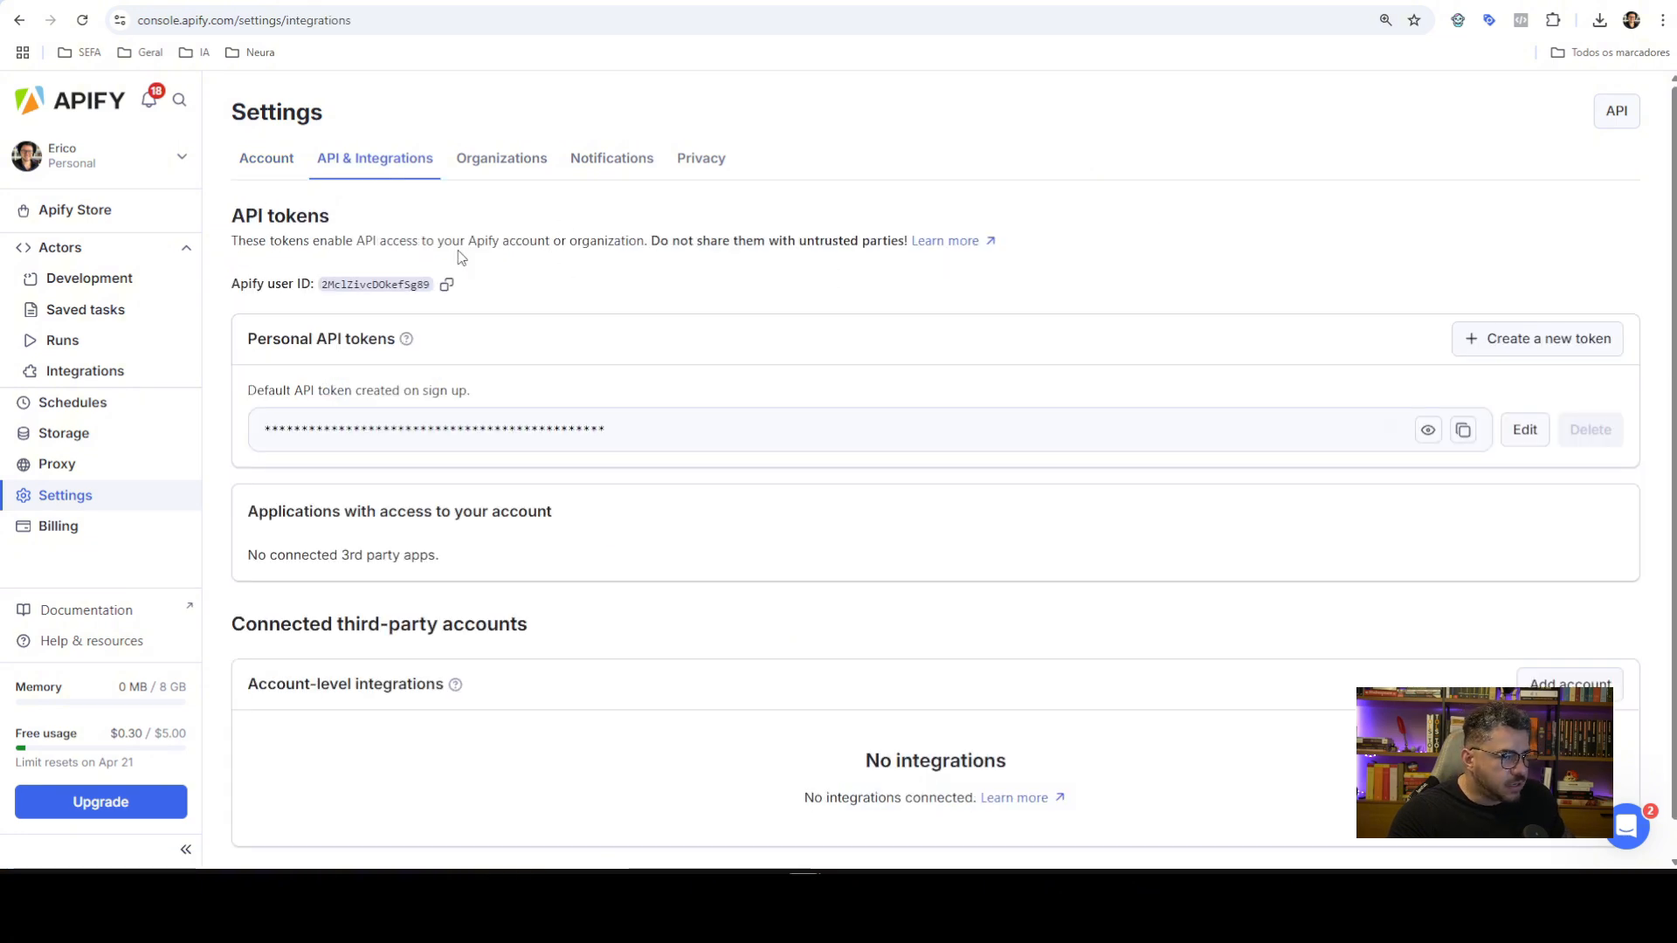
pyautogui.click(1518, 357)
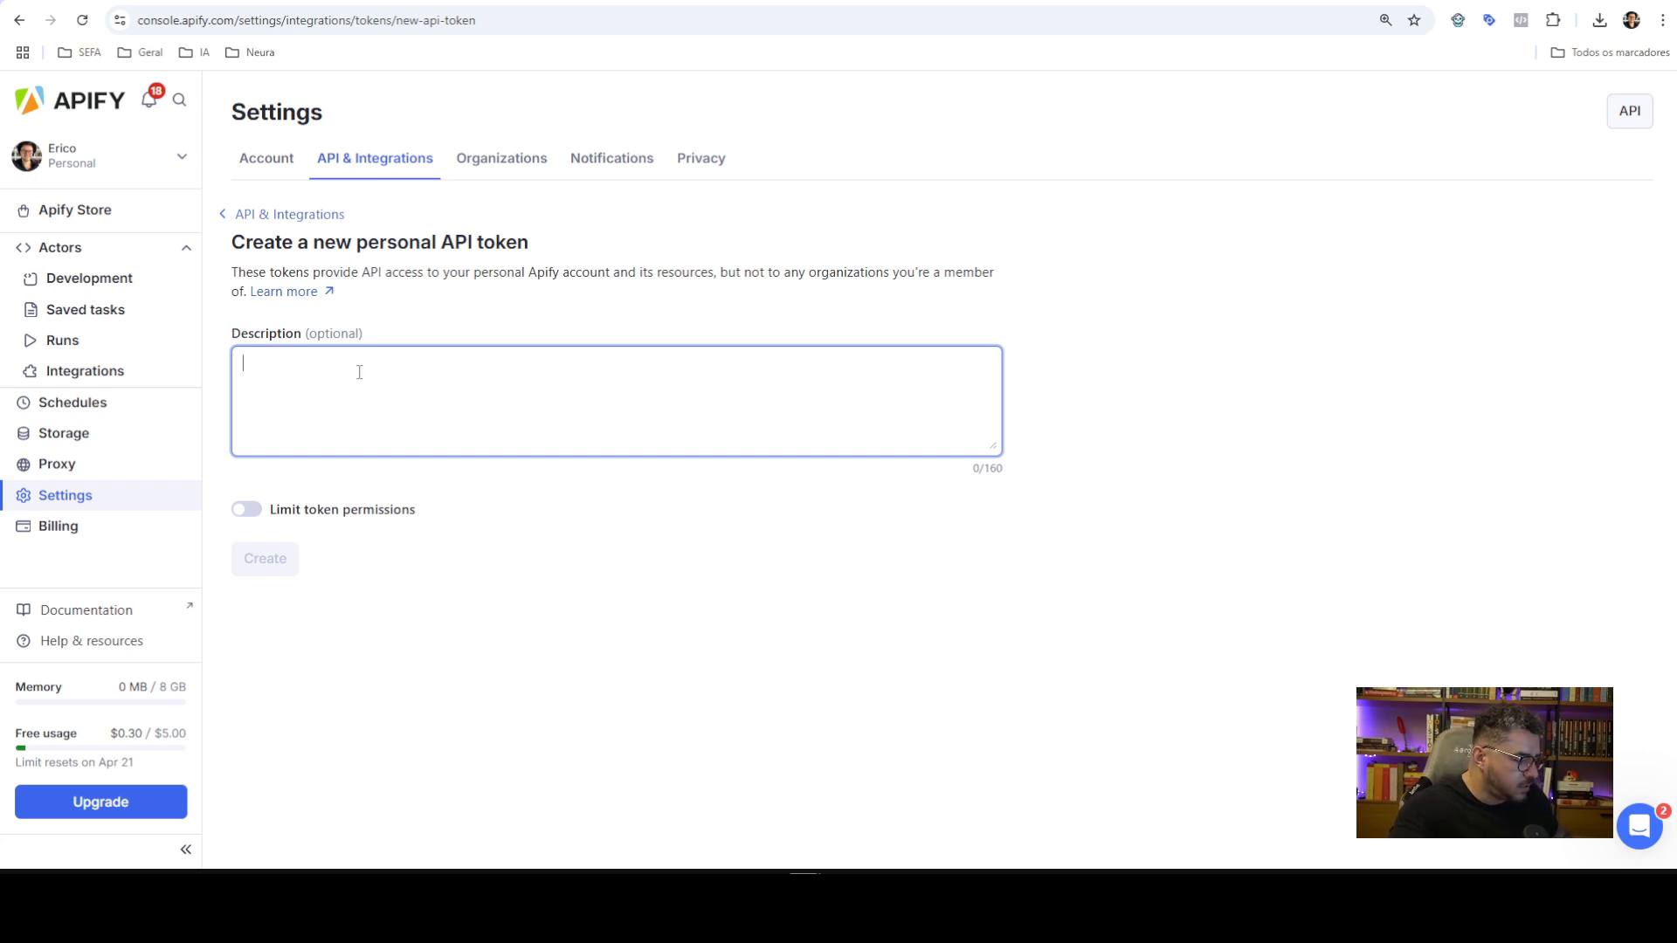
pyautogui.write('N8N')
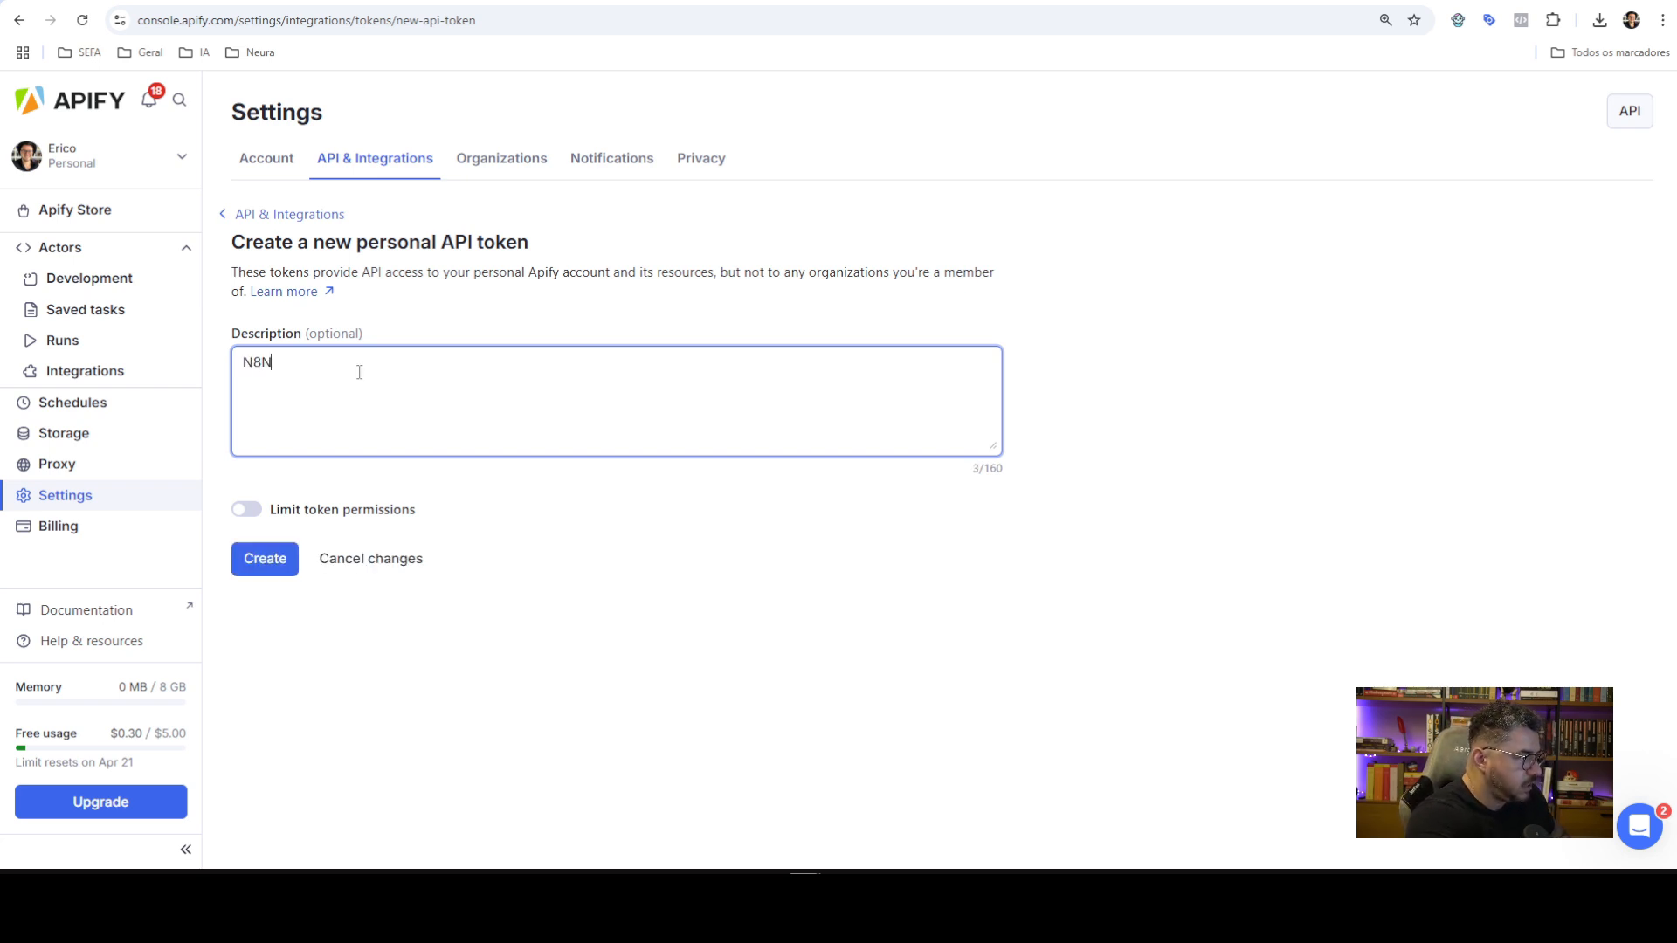
pyautogui.write('be')
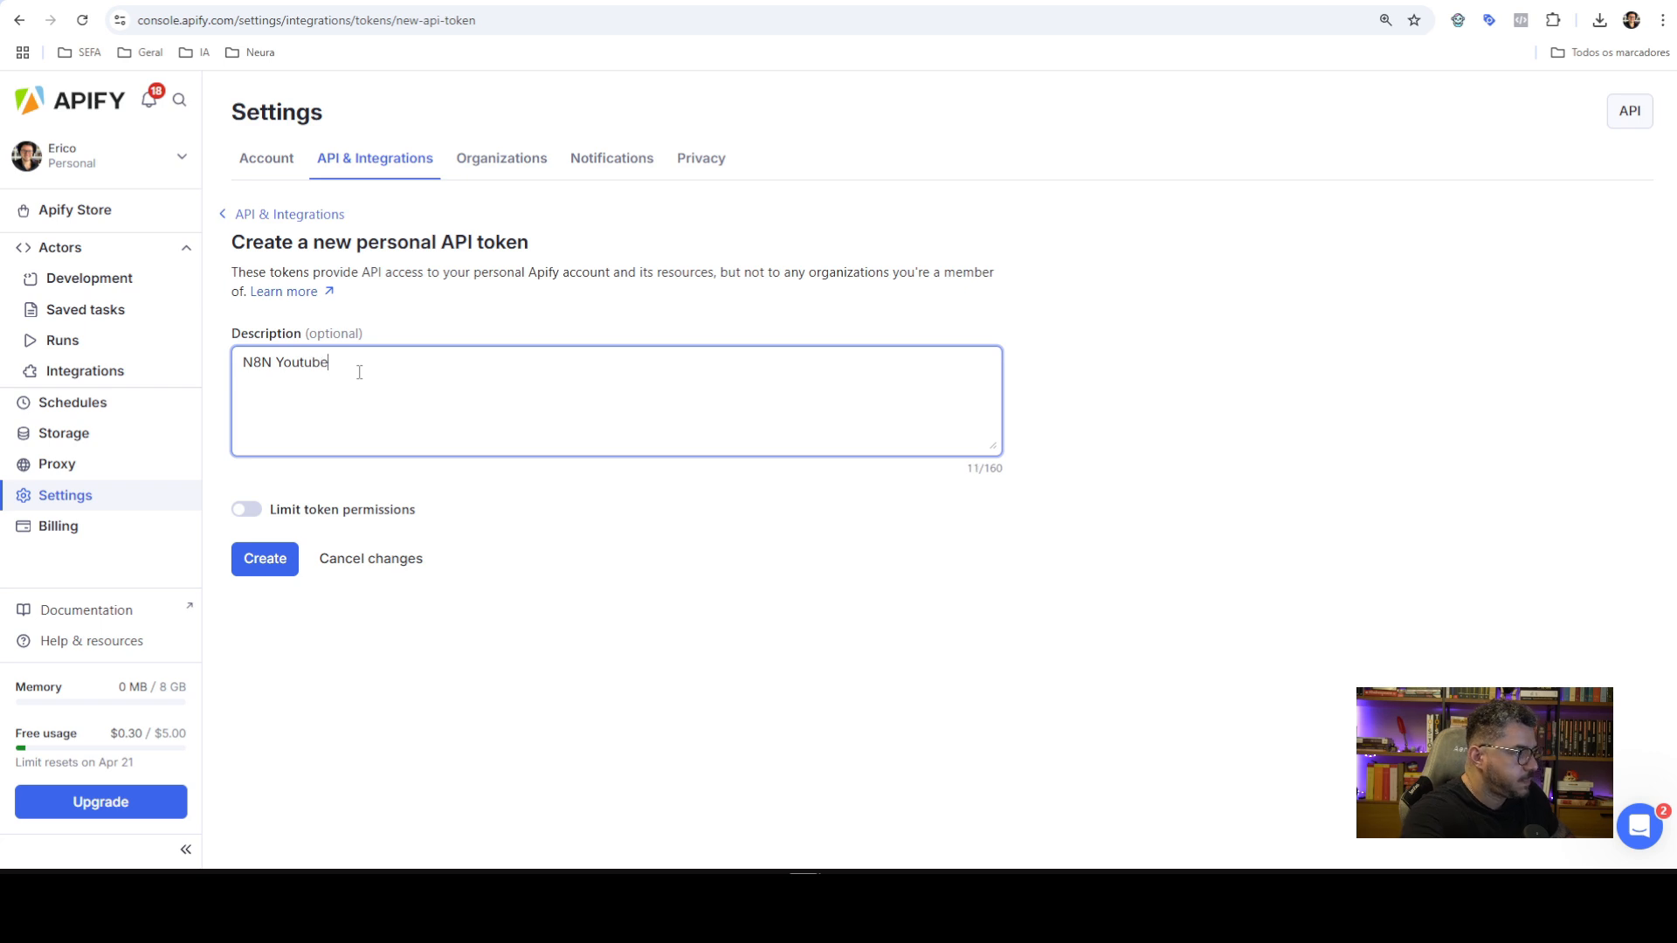
pyautogui.click(281, 559)
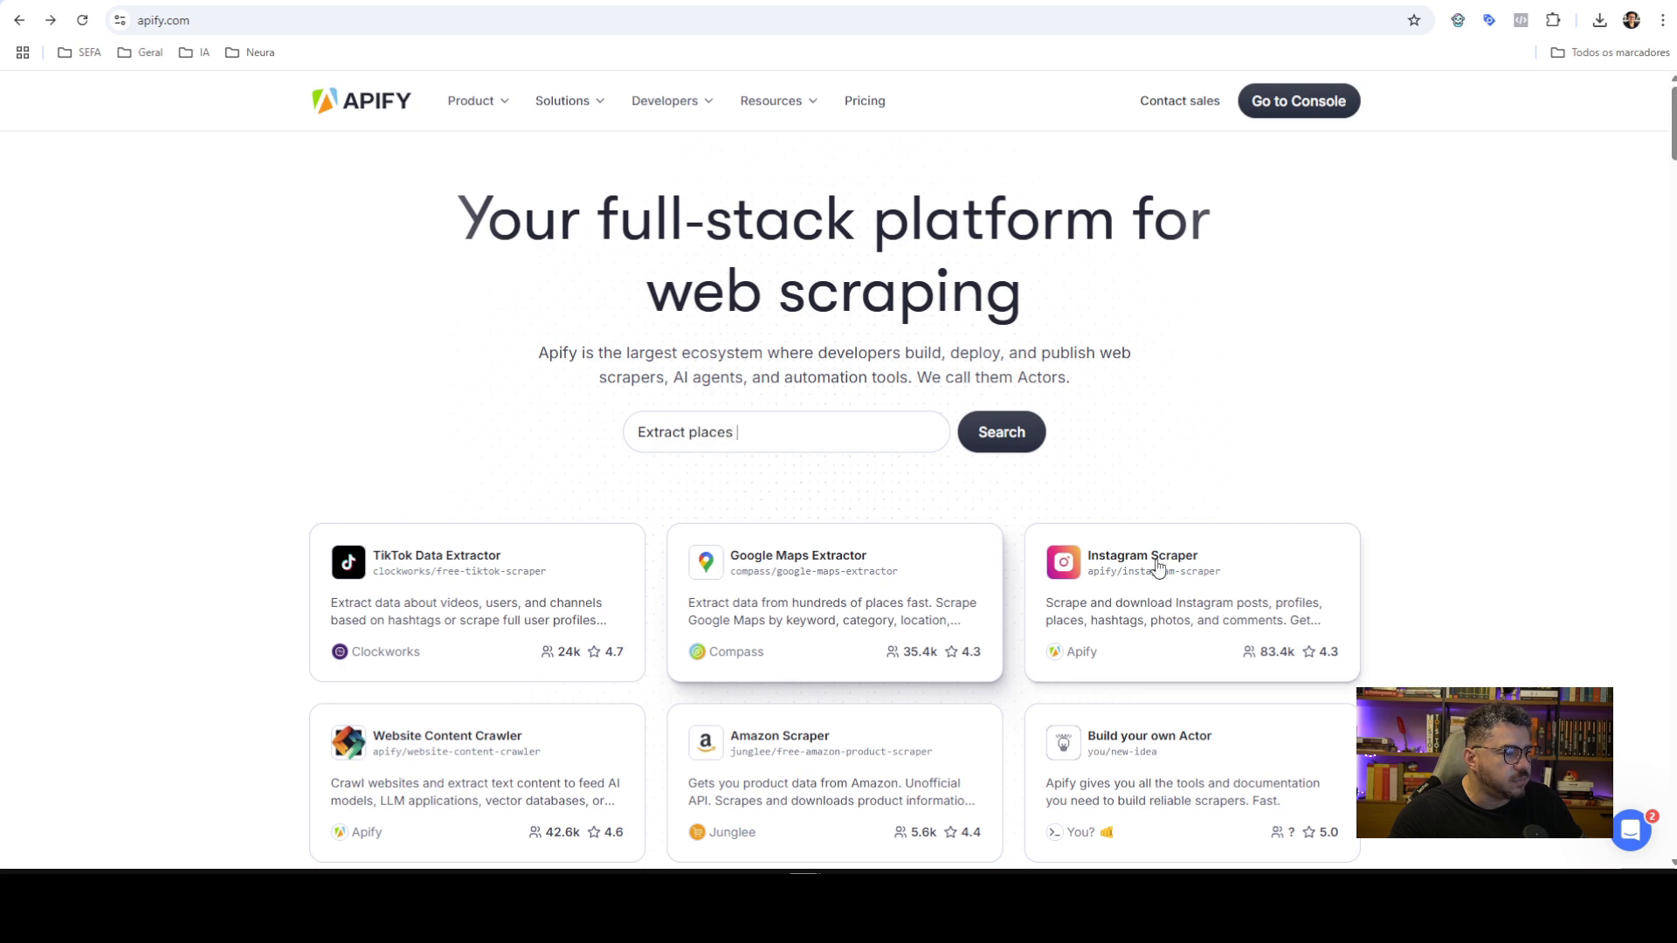
# Open the Instagram Scraper's API MCP example and scroll to the local server configuration
pyautogui.click(1161, 570)
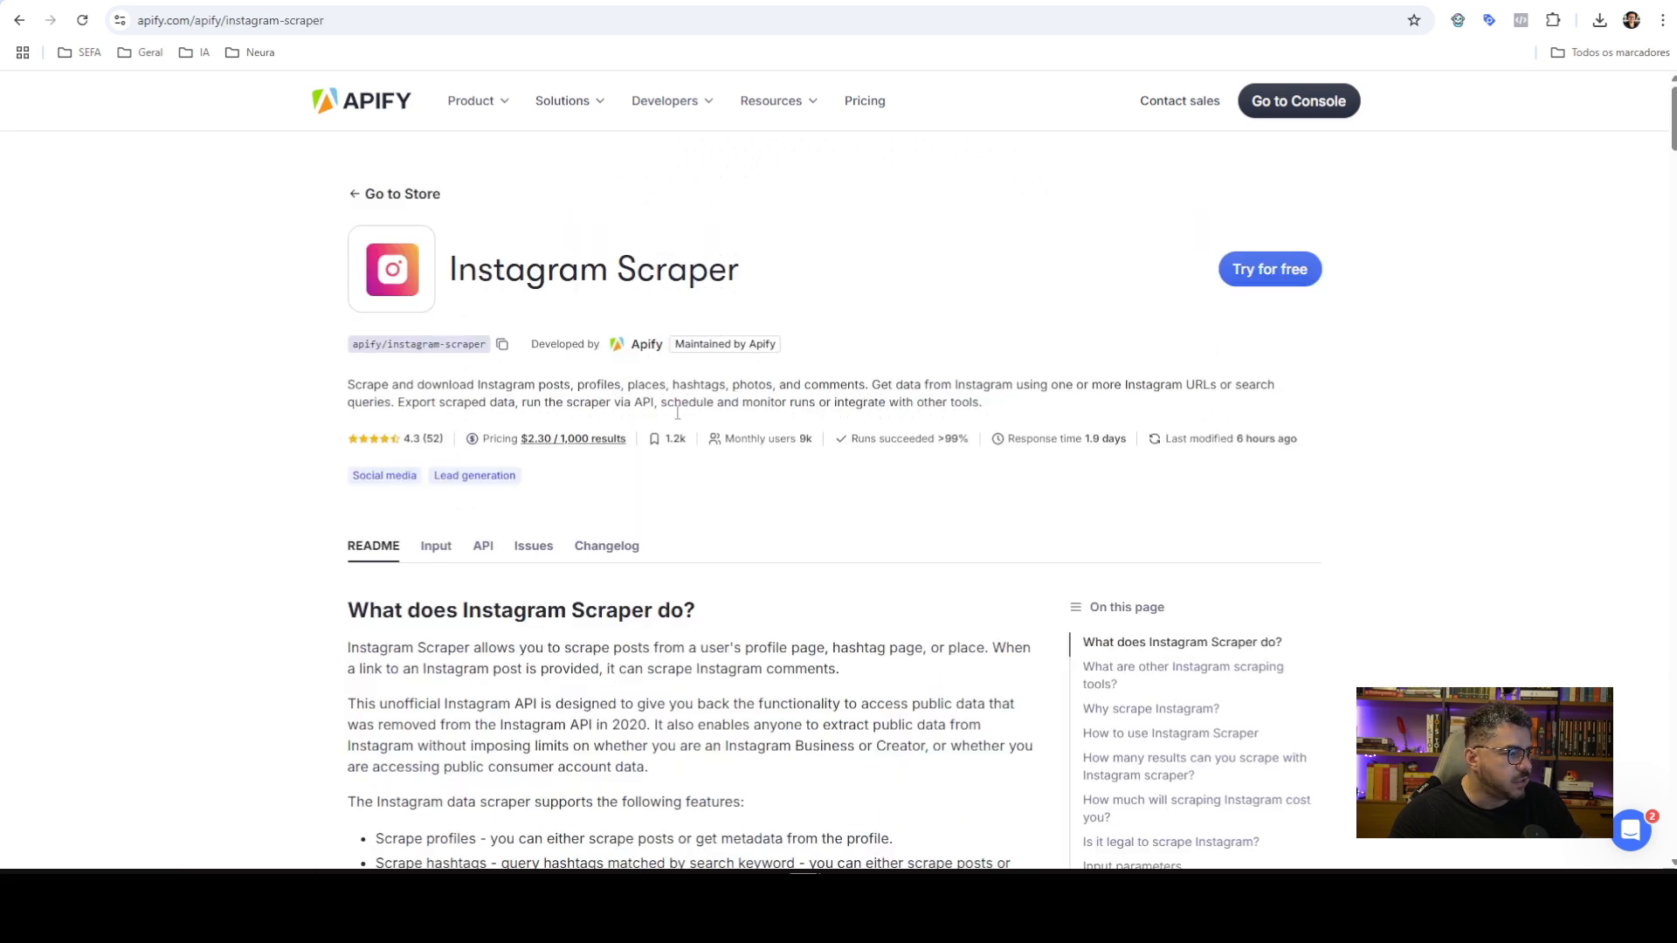
pyautogui.click(482, 547)
pyautogui.scroll(-3, 978, 437)
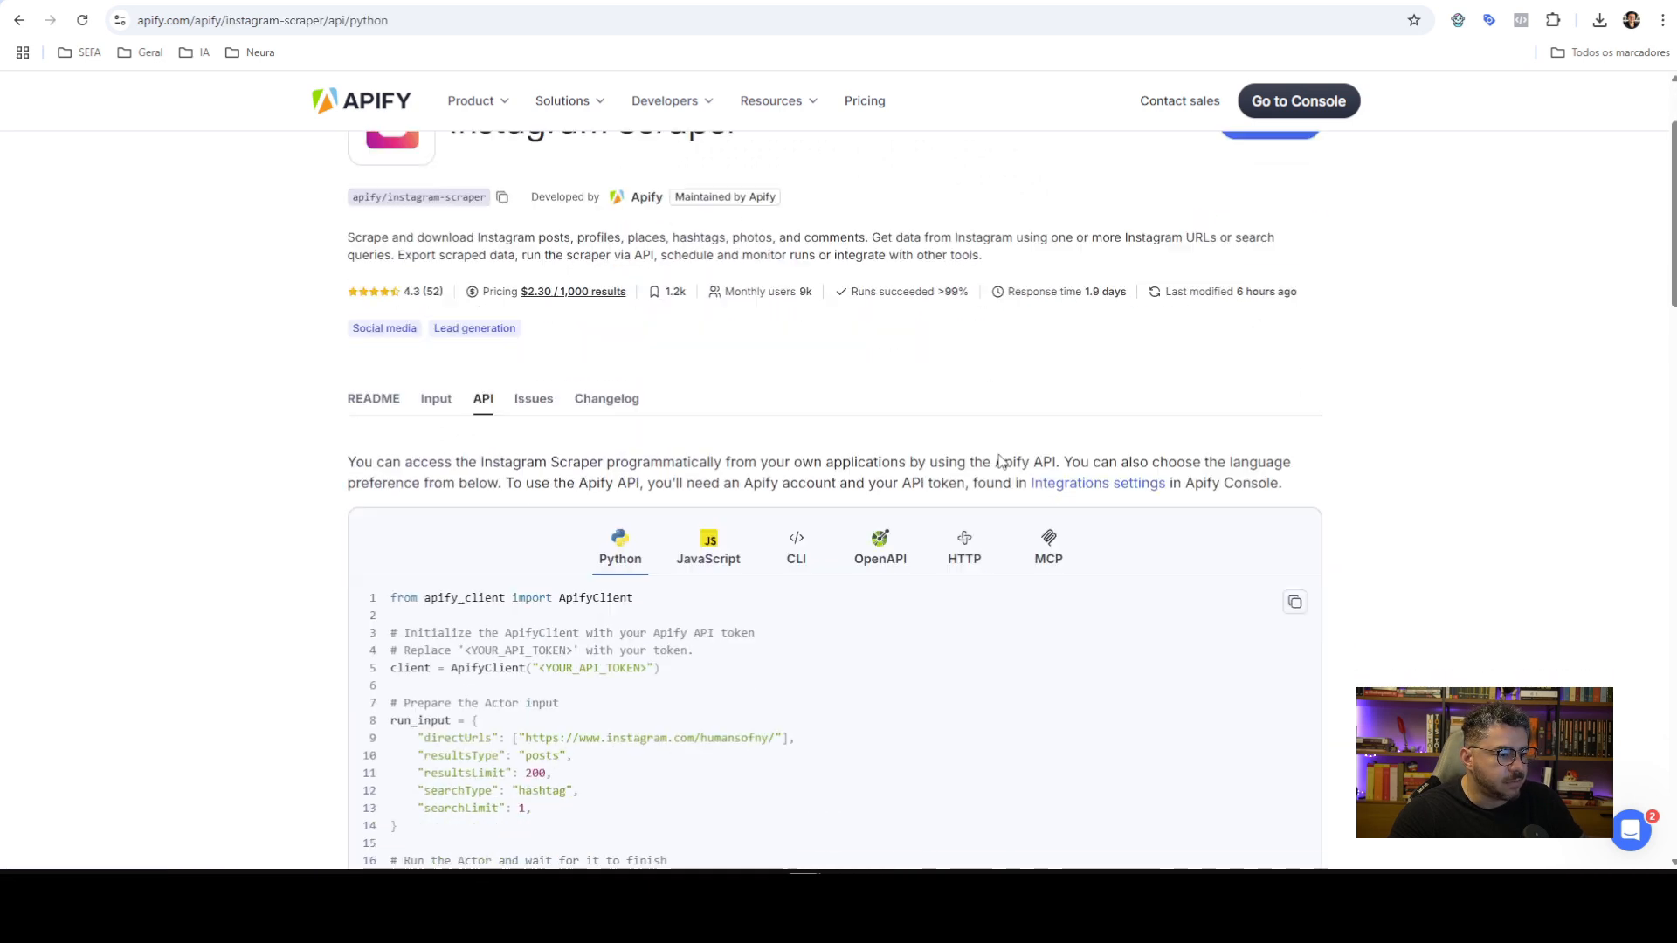
pyautogui.click(1049, 434)
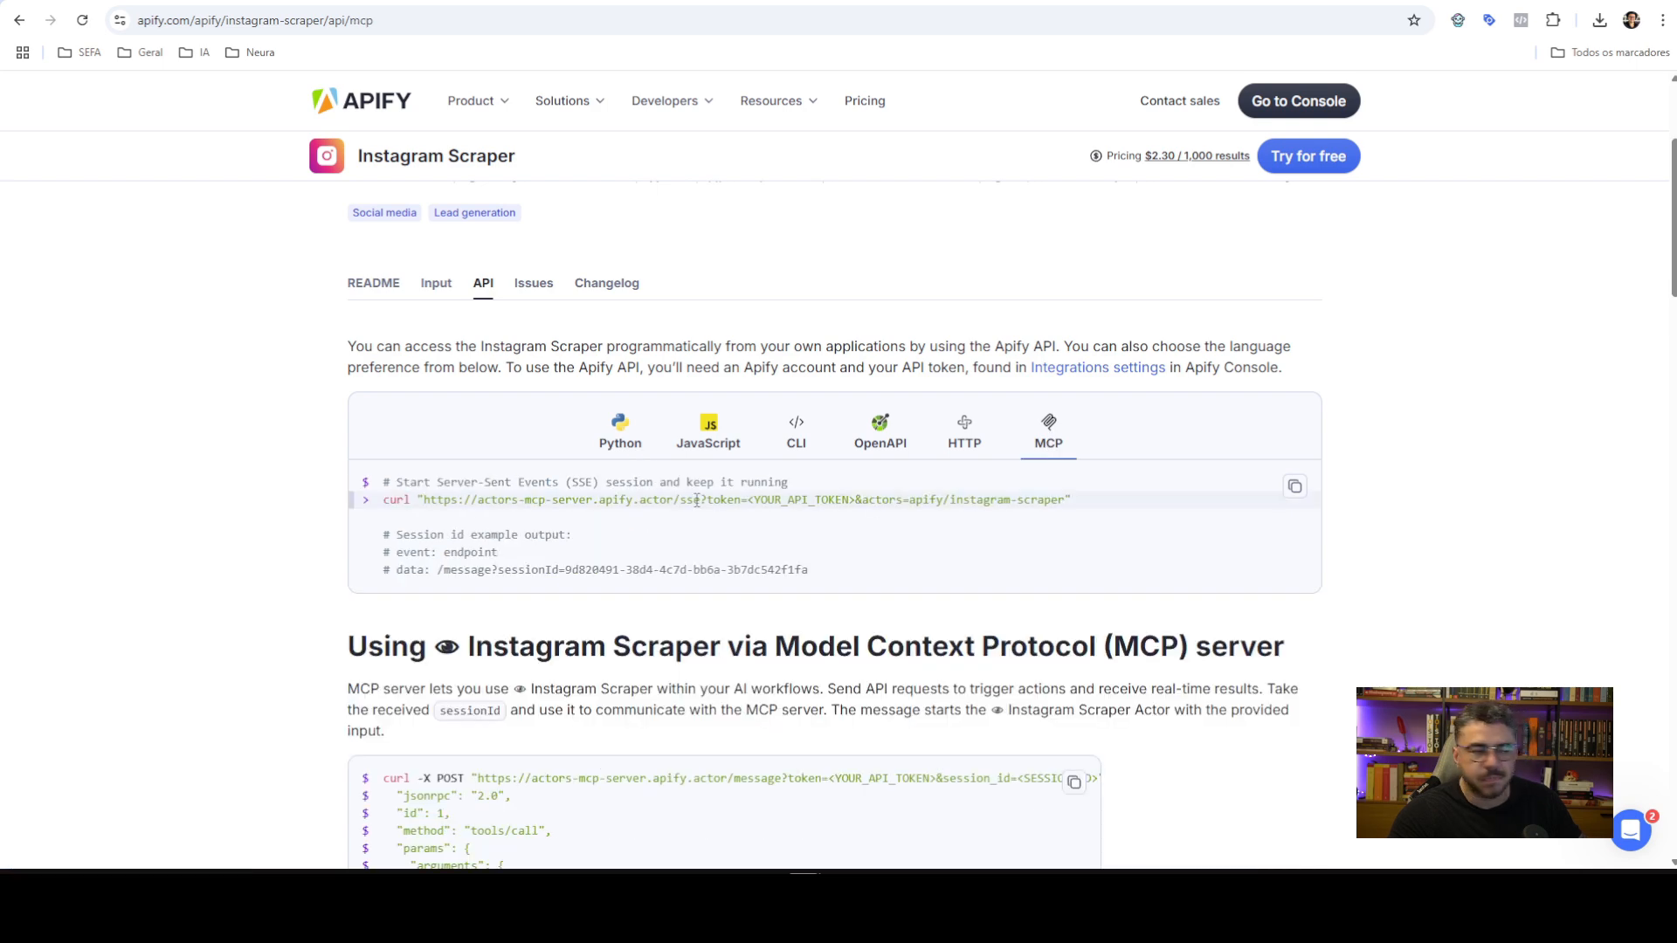
pyautogui.scroll(-1, 837, 458)
pyautogui.scroll(-12, 837, 458)
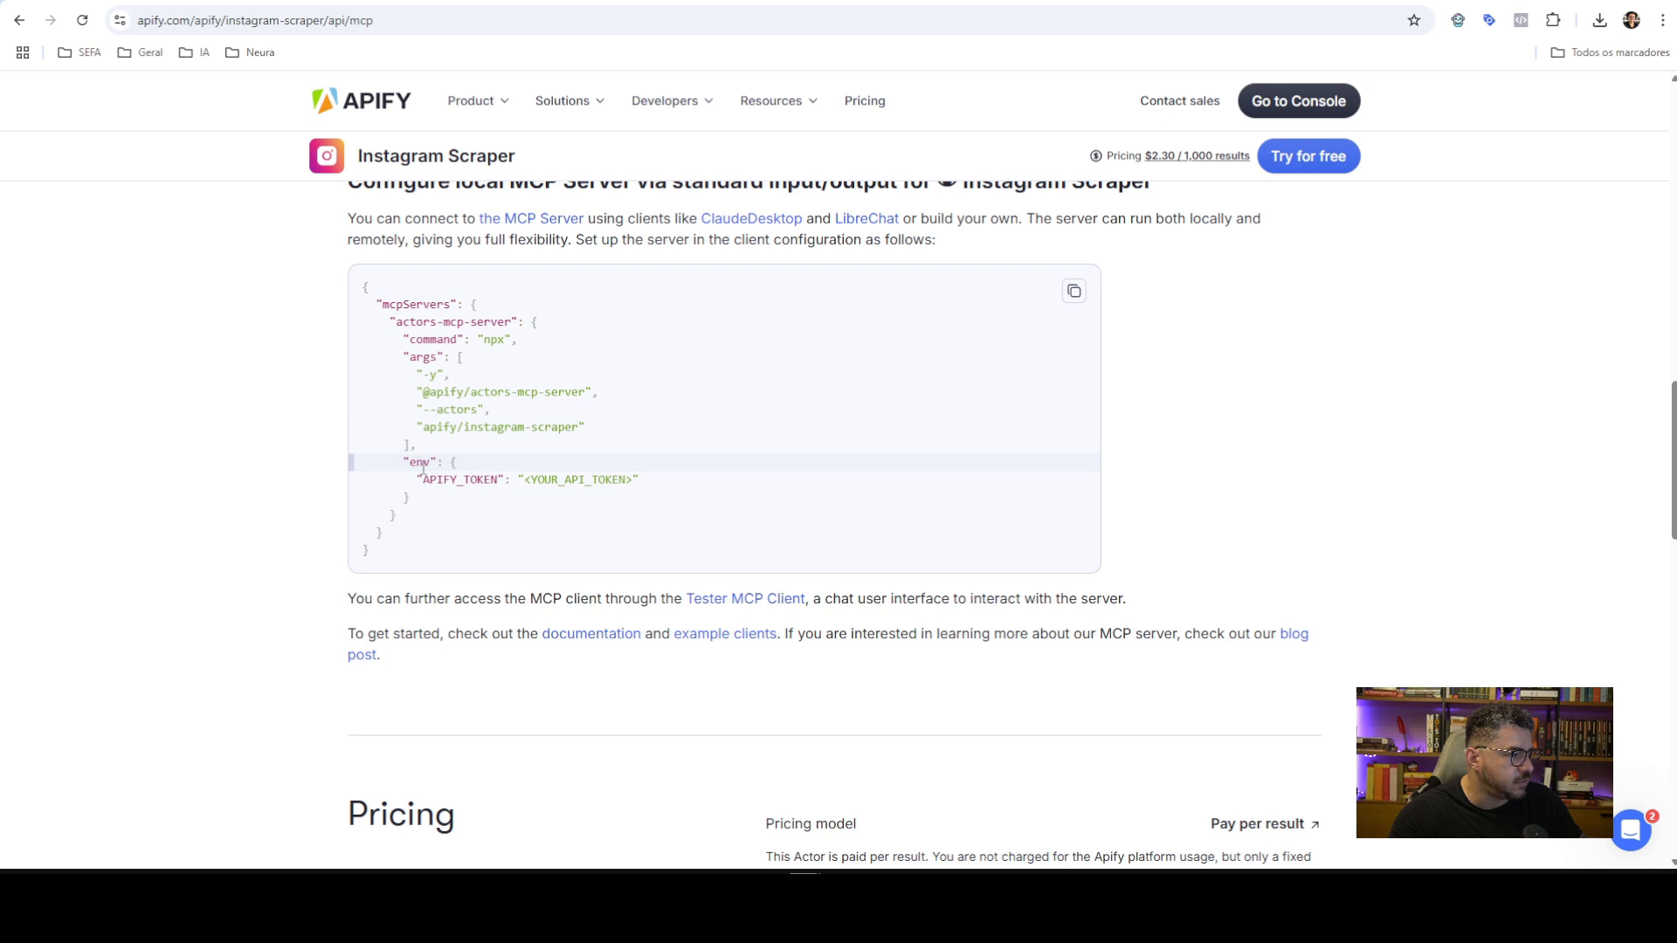
# Select and copy the APIFY_TOKEN variable name, then return to the n8n credential
pyautogui.doubleClick(419, 462)
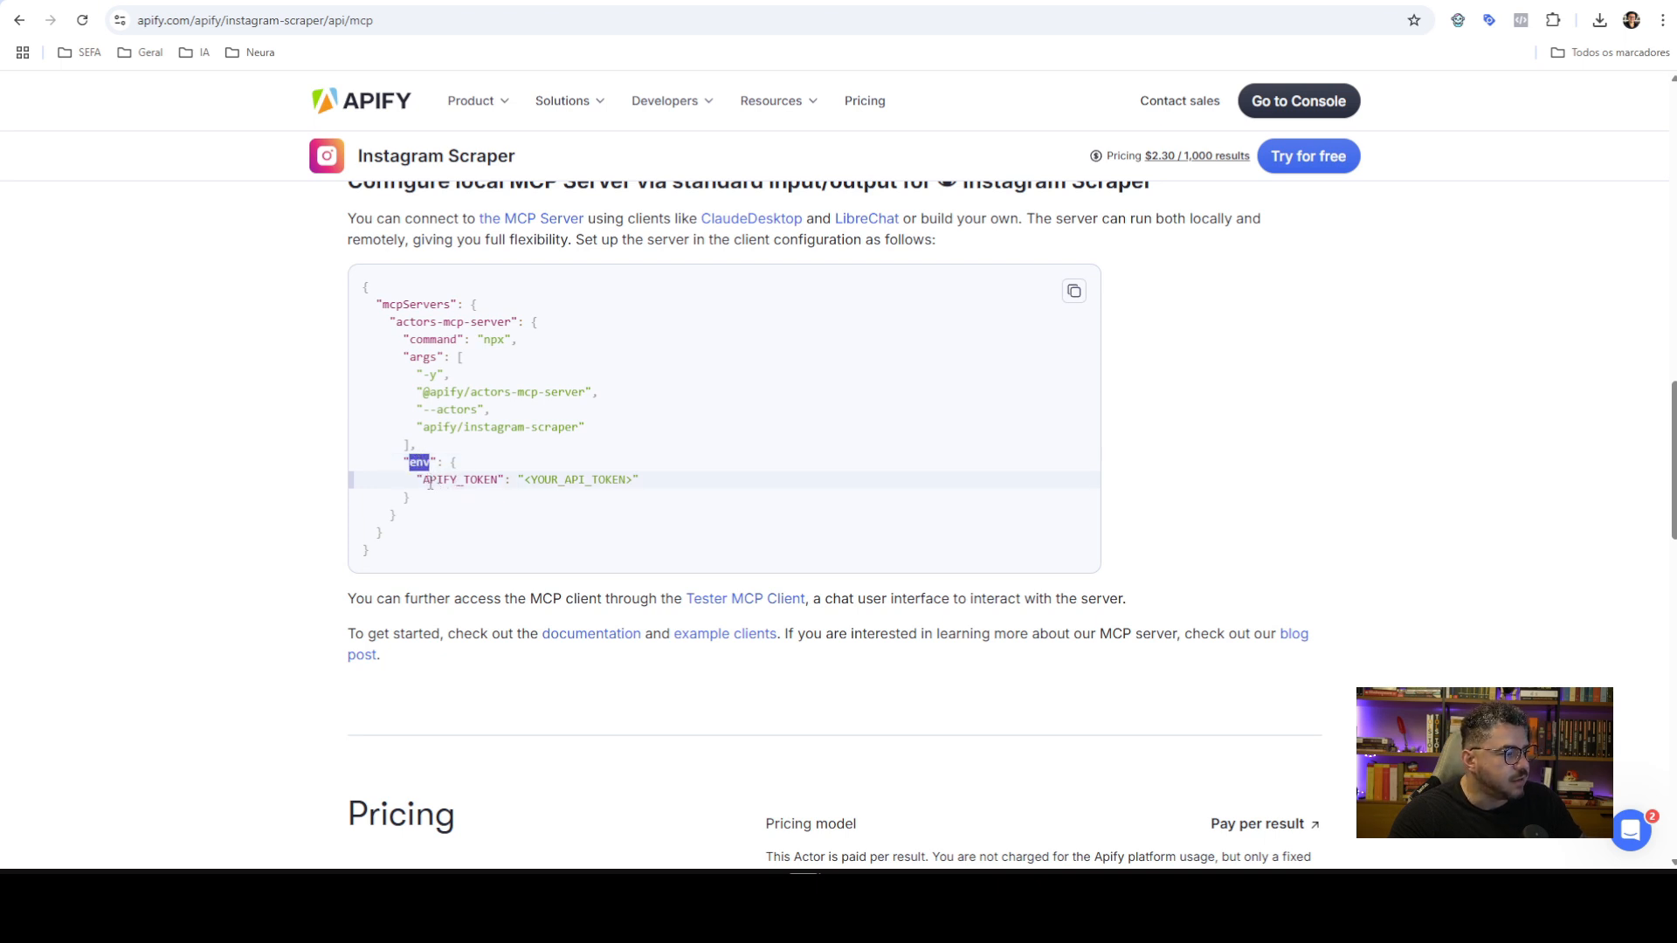
pyautogui.moveTo(424, 480); pyautogui.dragTo(502, 476)
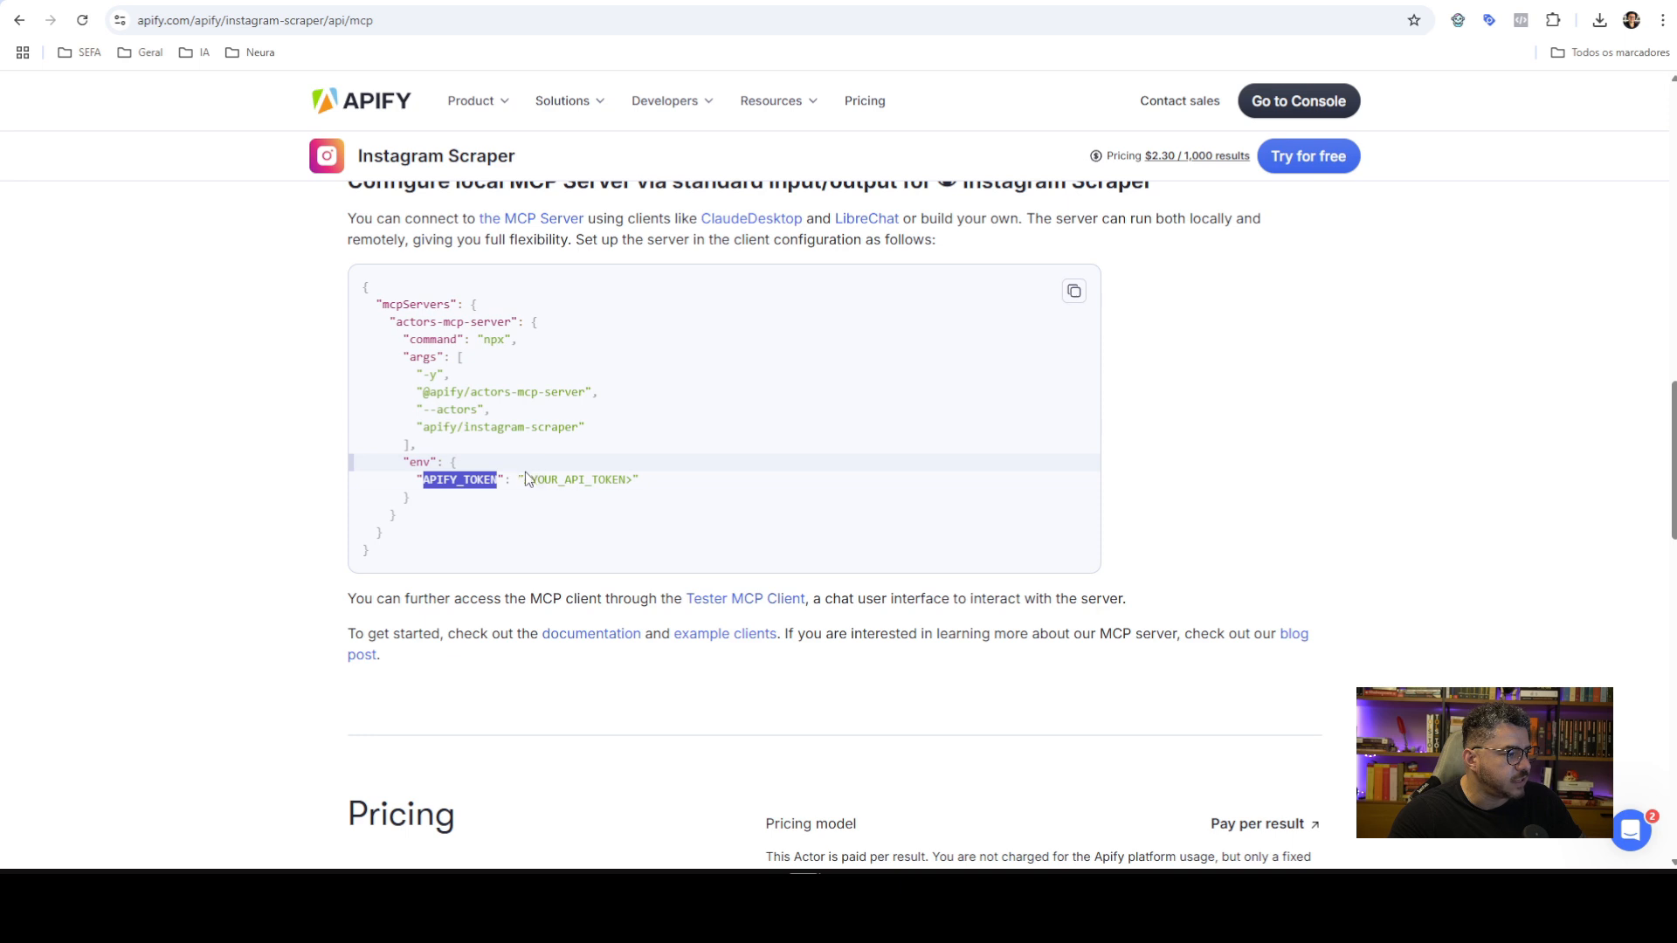
pyautogui.moveTo(524, 480); pyautogui.dragTo(634, 481)
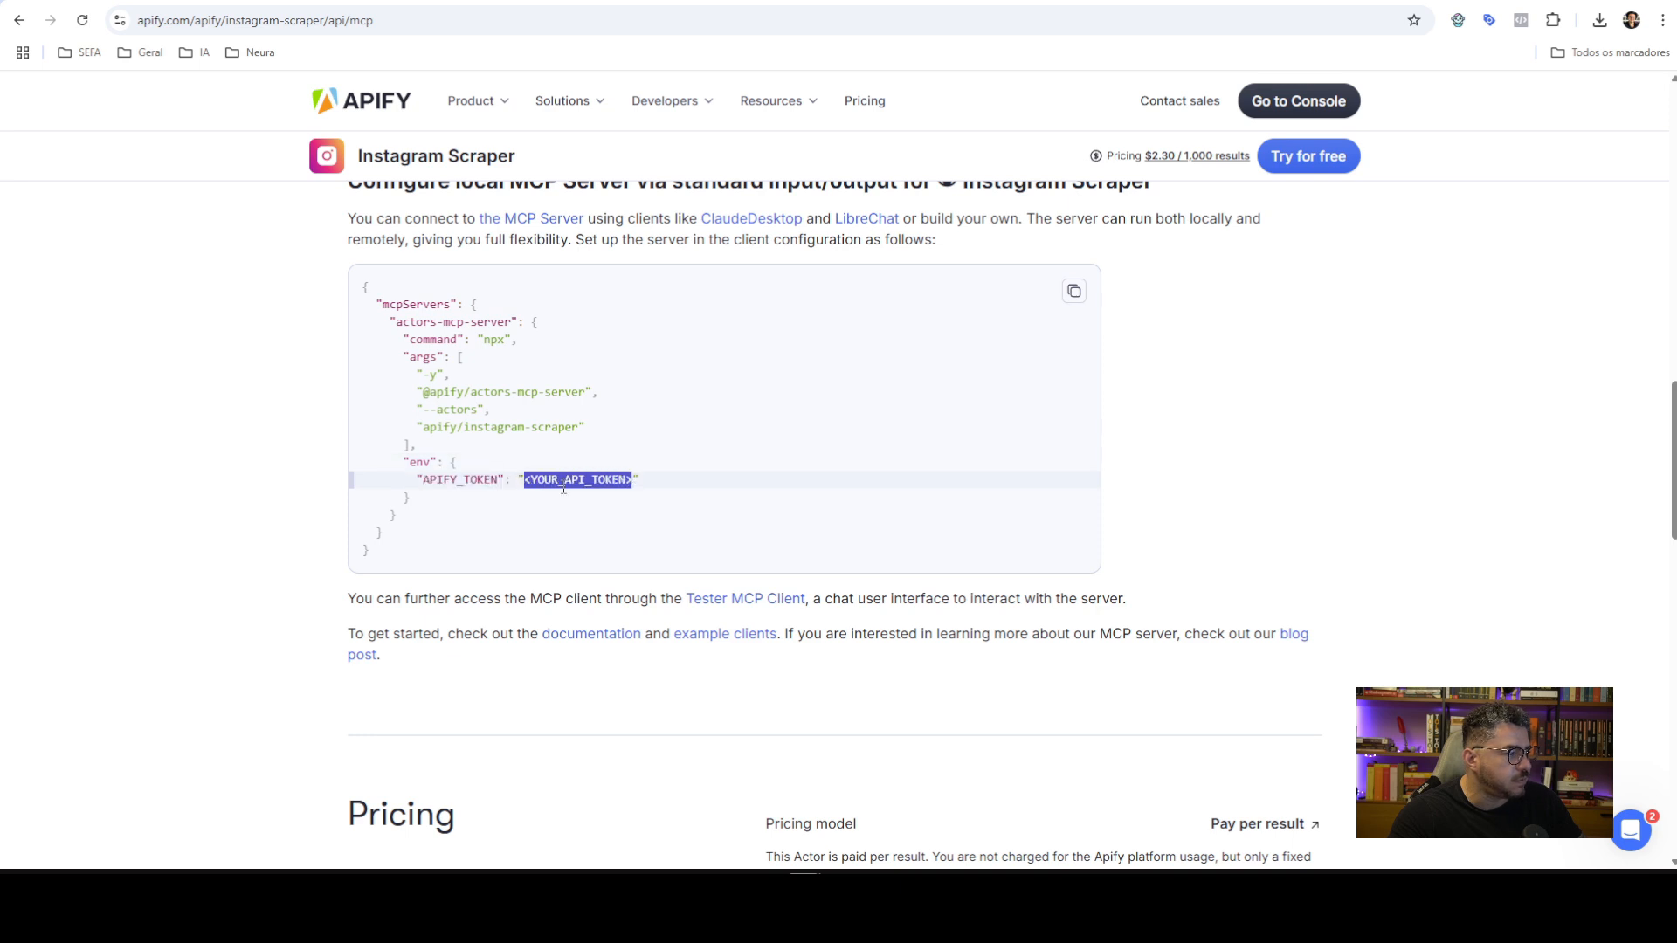
pyautogui.click(491, 476)
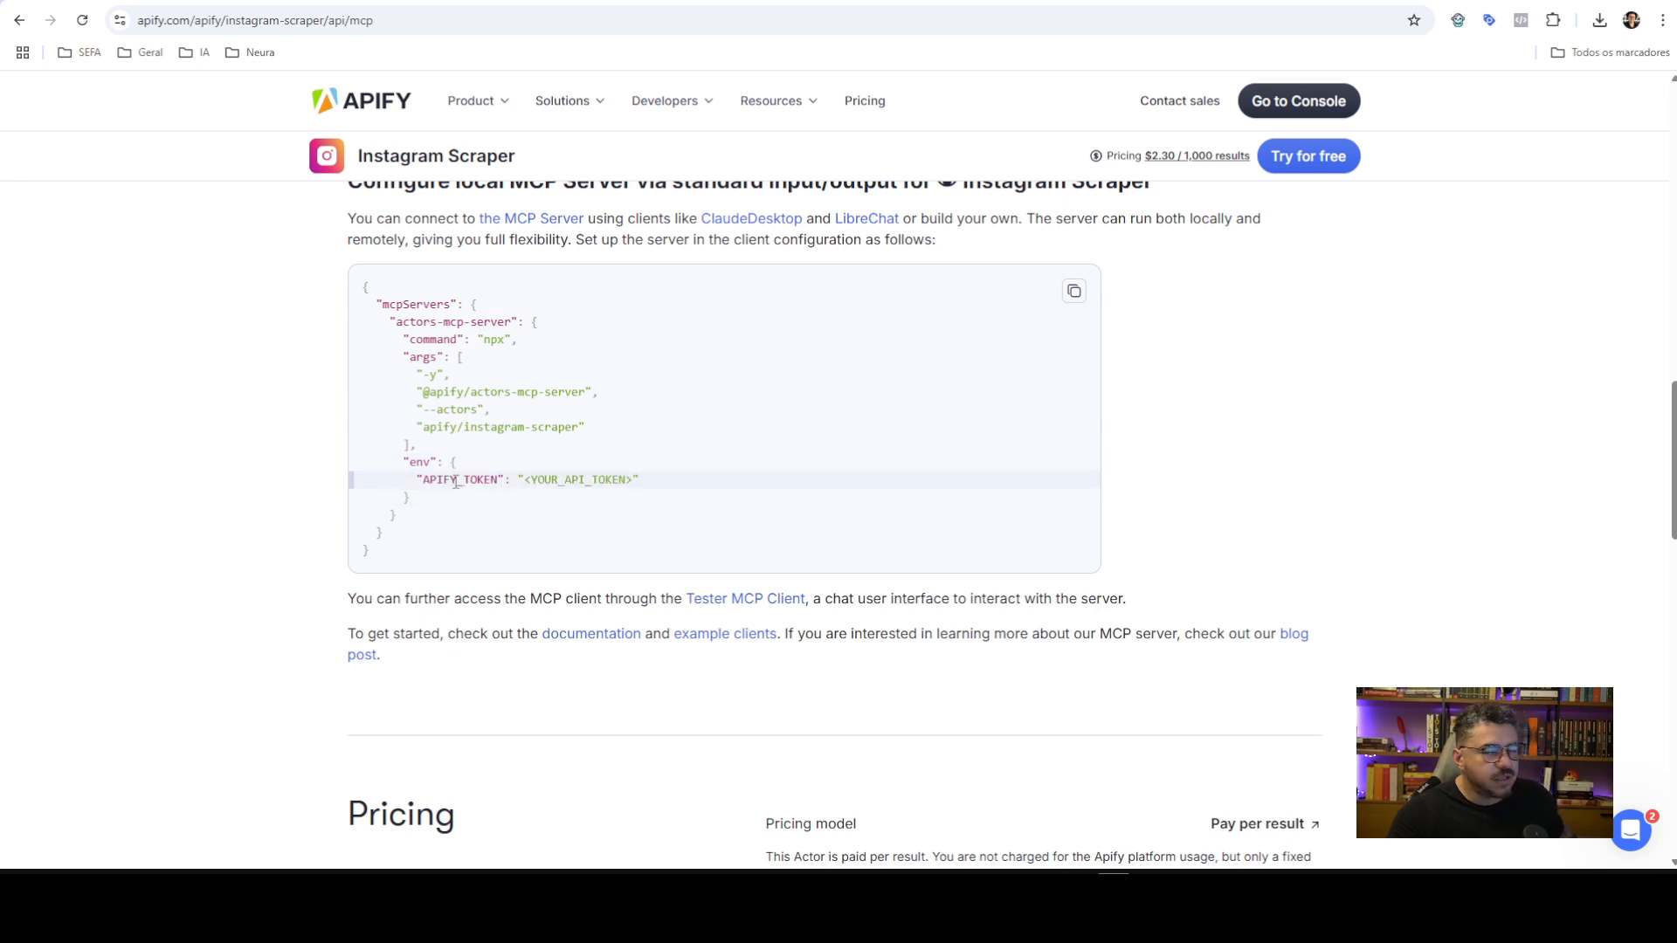
pyautogui.doubleClick(453, 480)
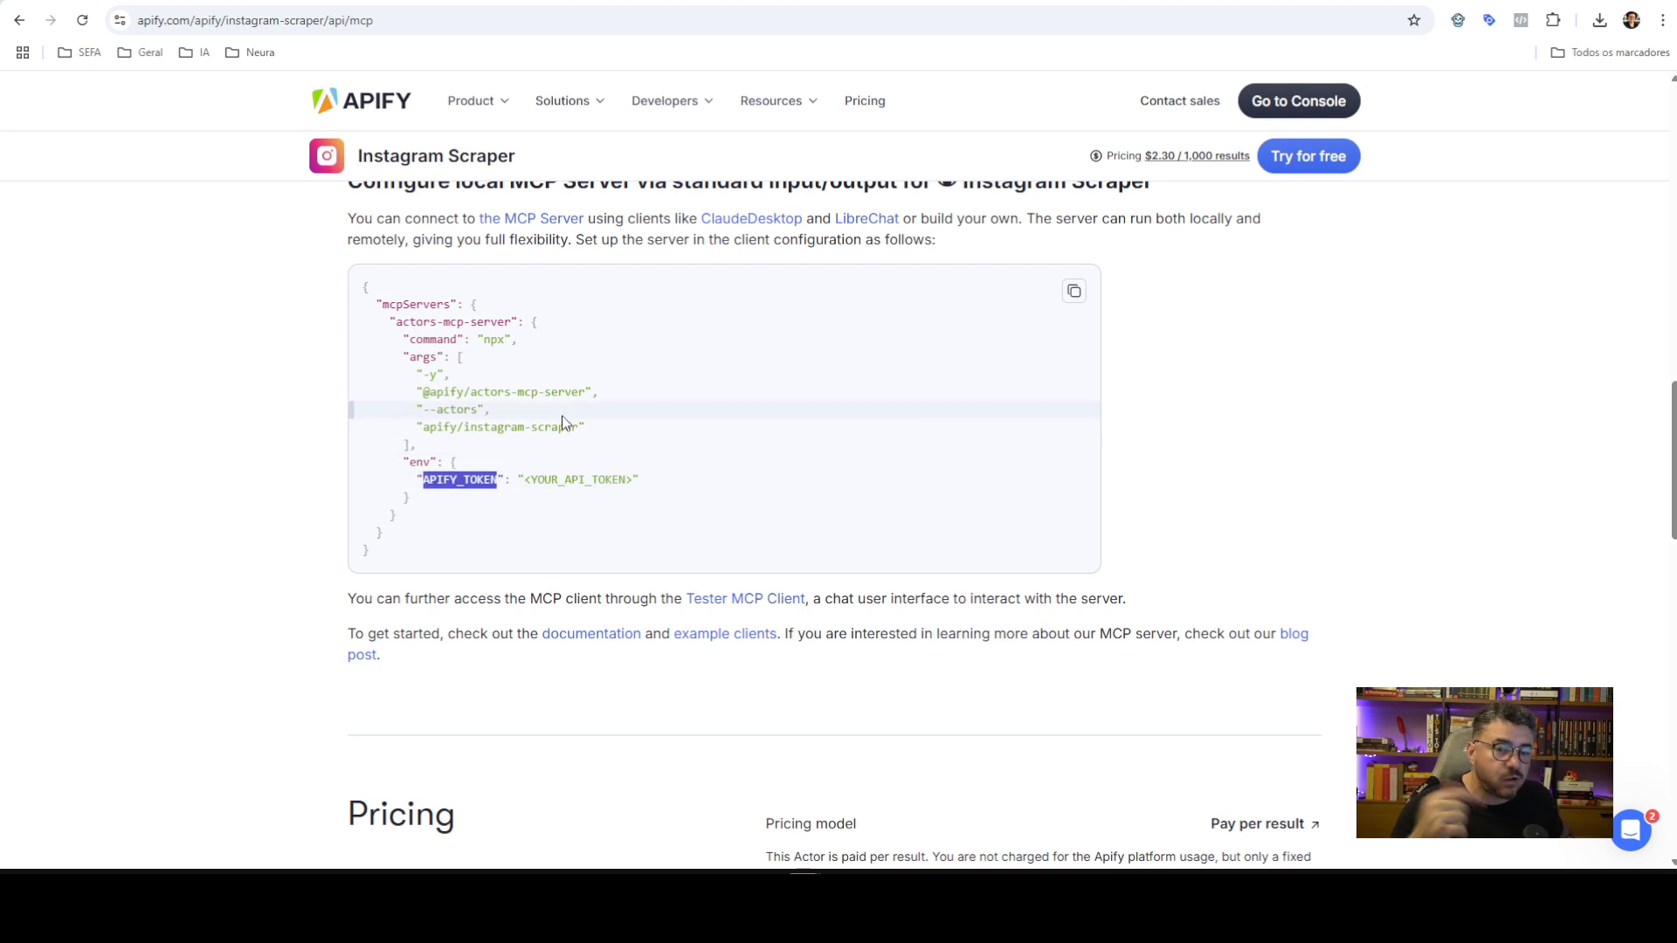
pyautogui.doubleClick(473, 480)
pyautogui.hotkey('ctrl', 'c')
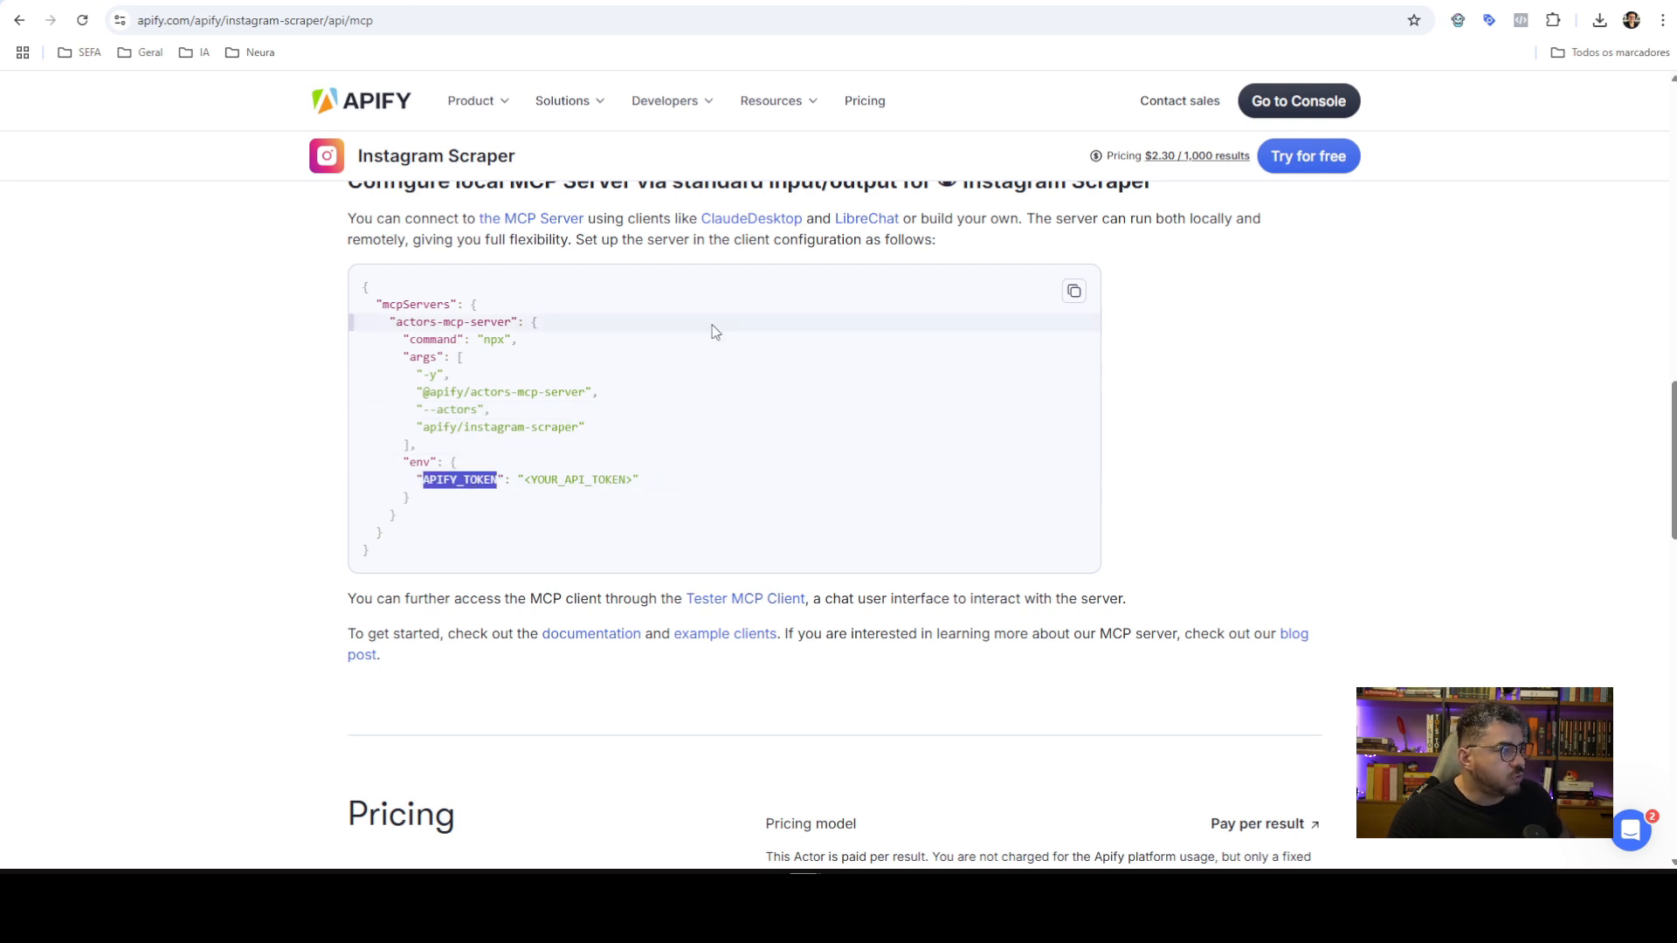
pyautogui.moveTo(678, 102)
pyautogui.click(681, 1)
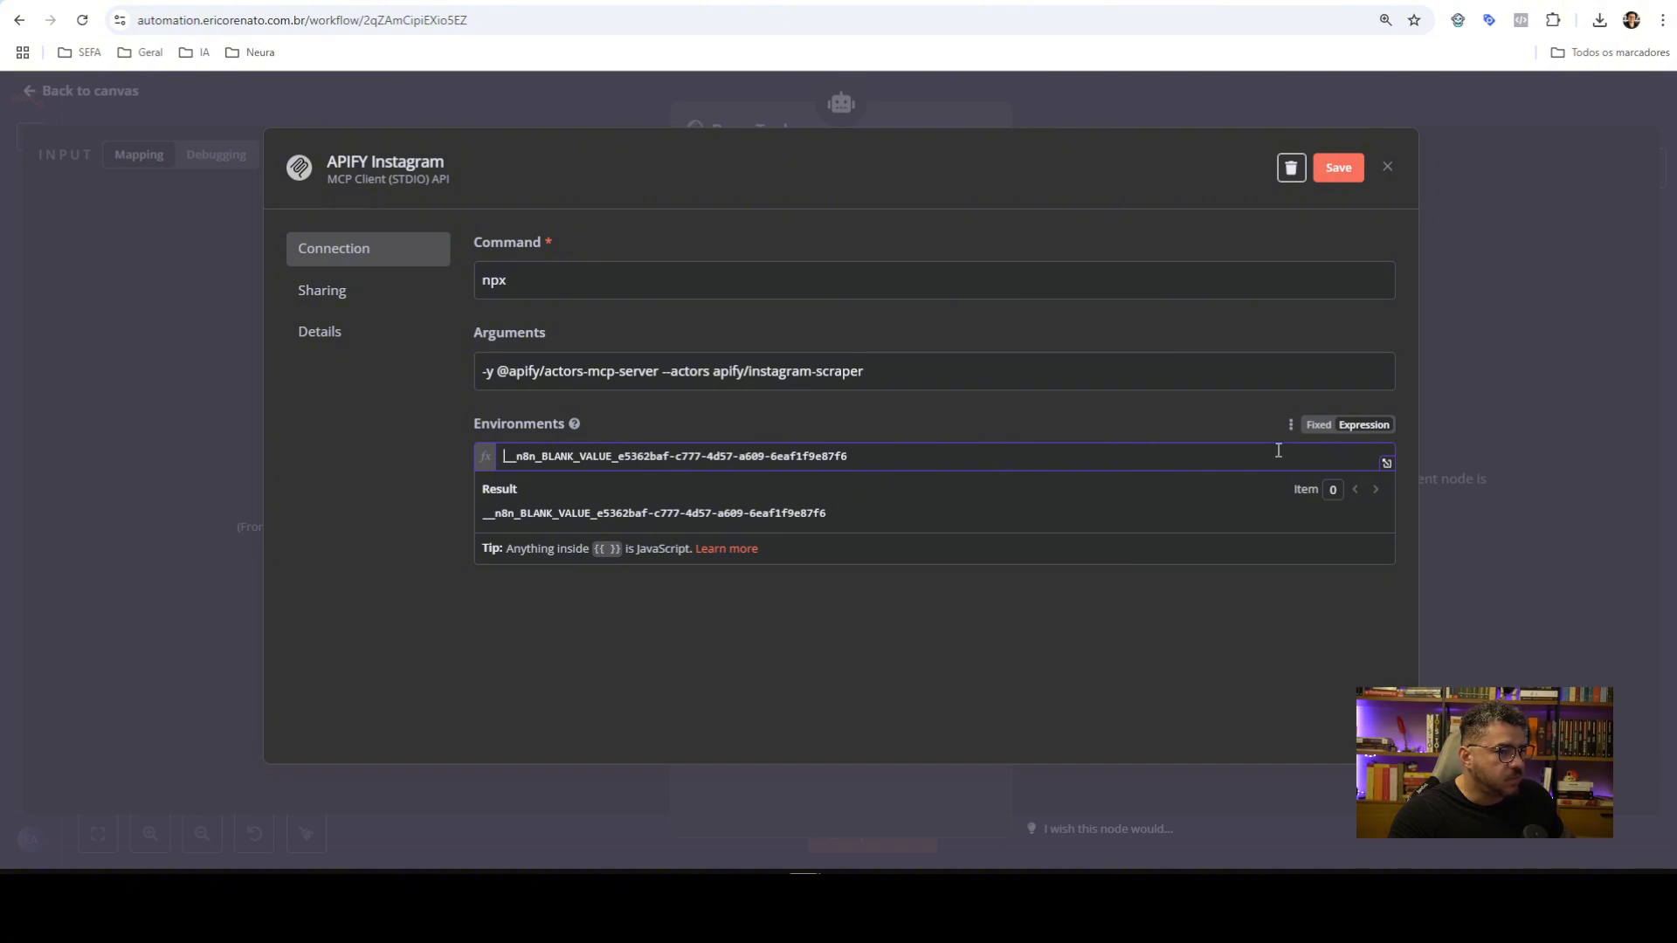
# Replace the Environments placeholder with 'APIFY_TOKEN=' in the expression editor
pyautogui.click(1365, 426)
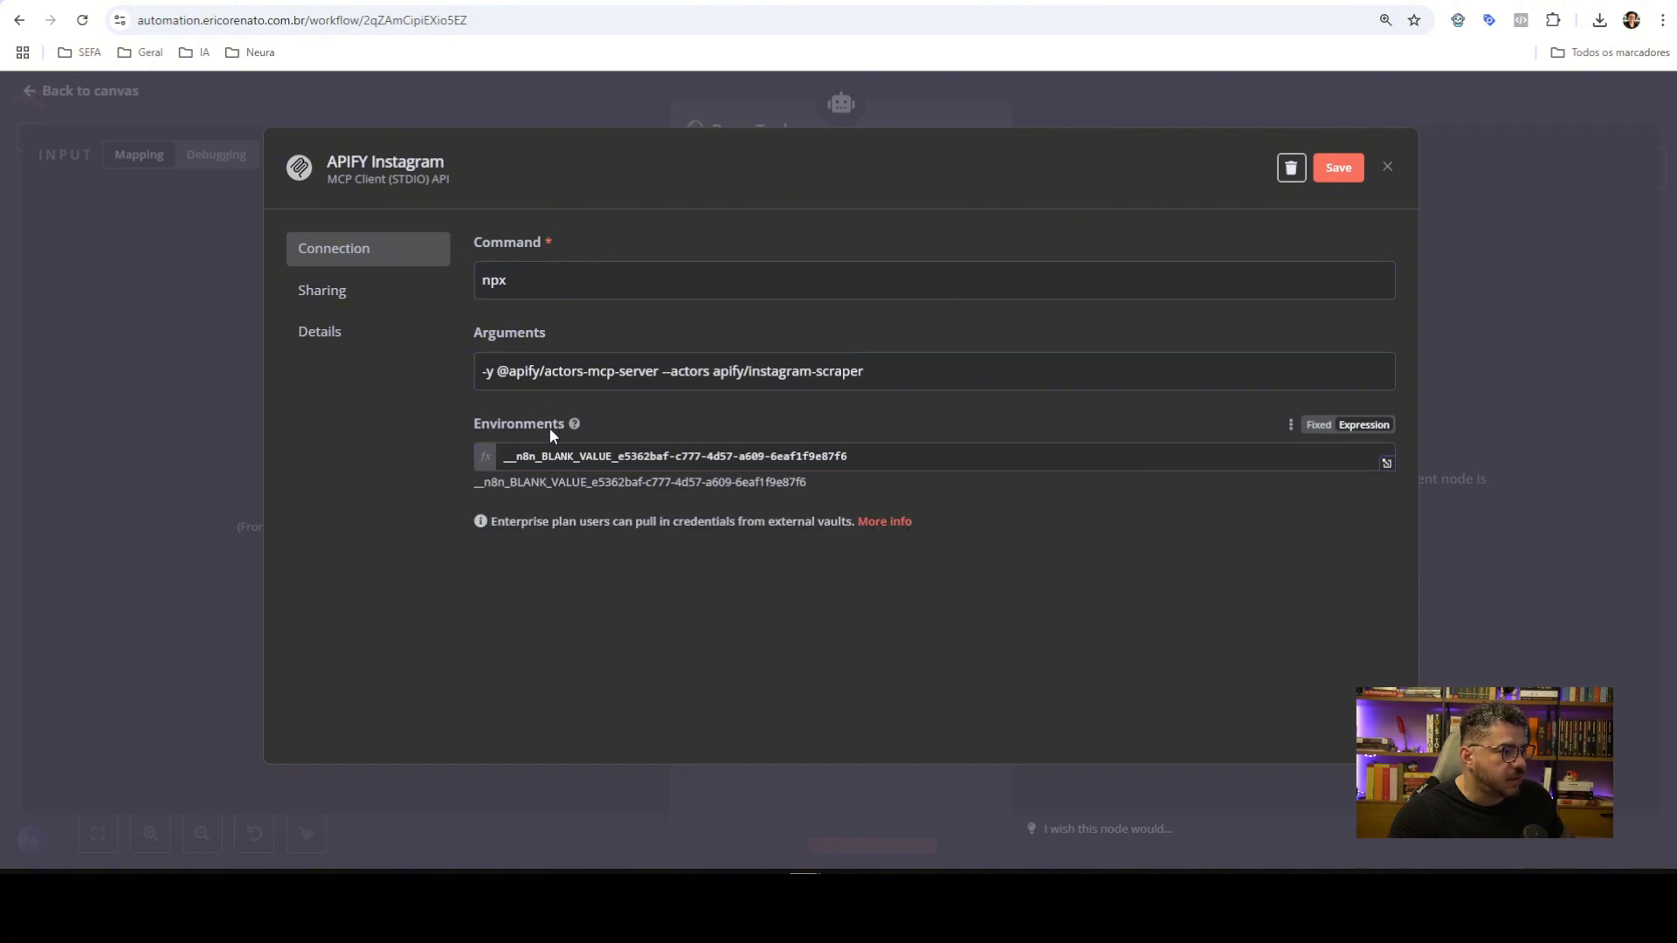
pyautogui.click(1386, 464)
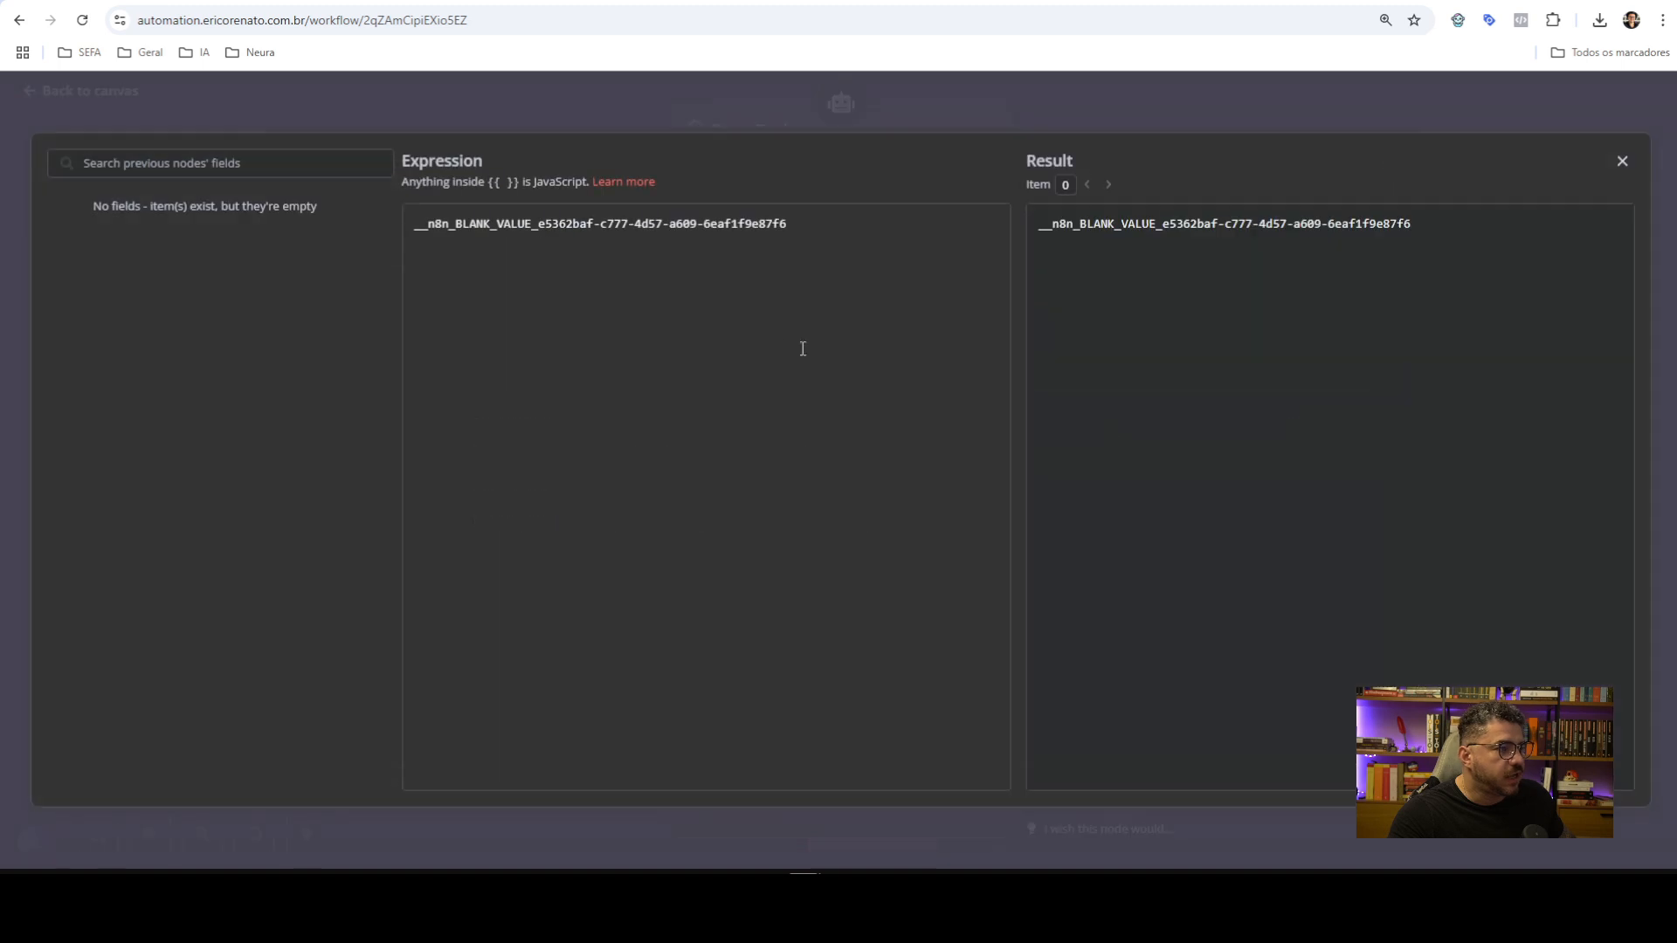
pyautogui.hotkey('ctrl', 'a')
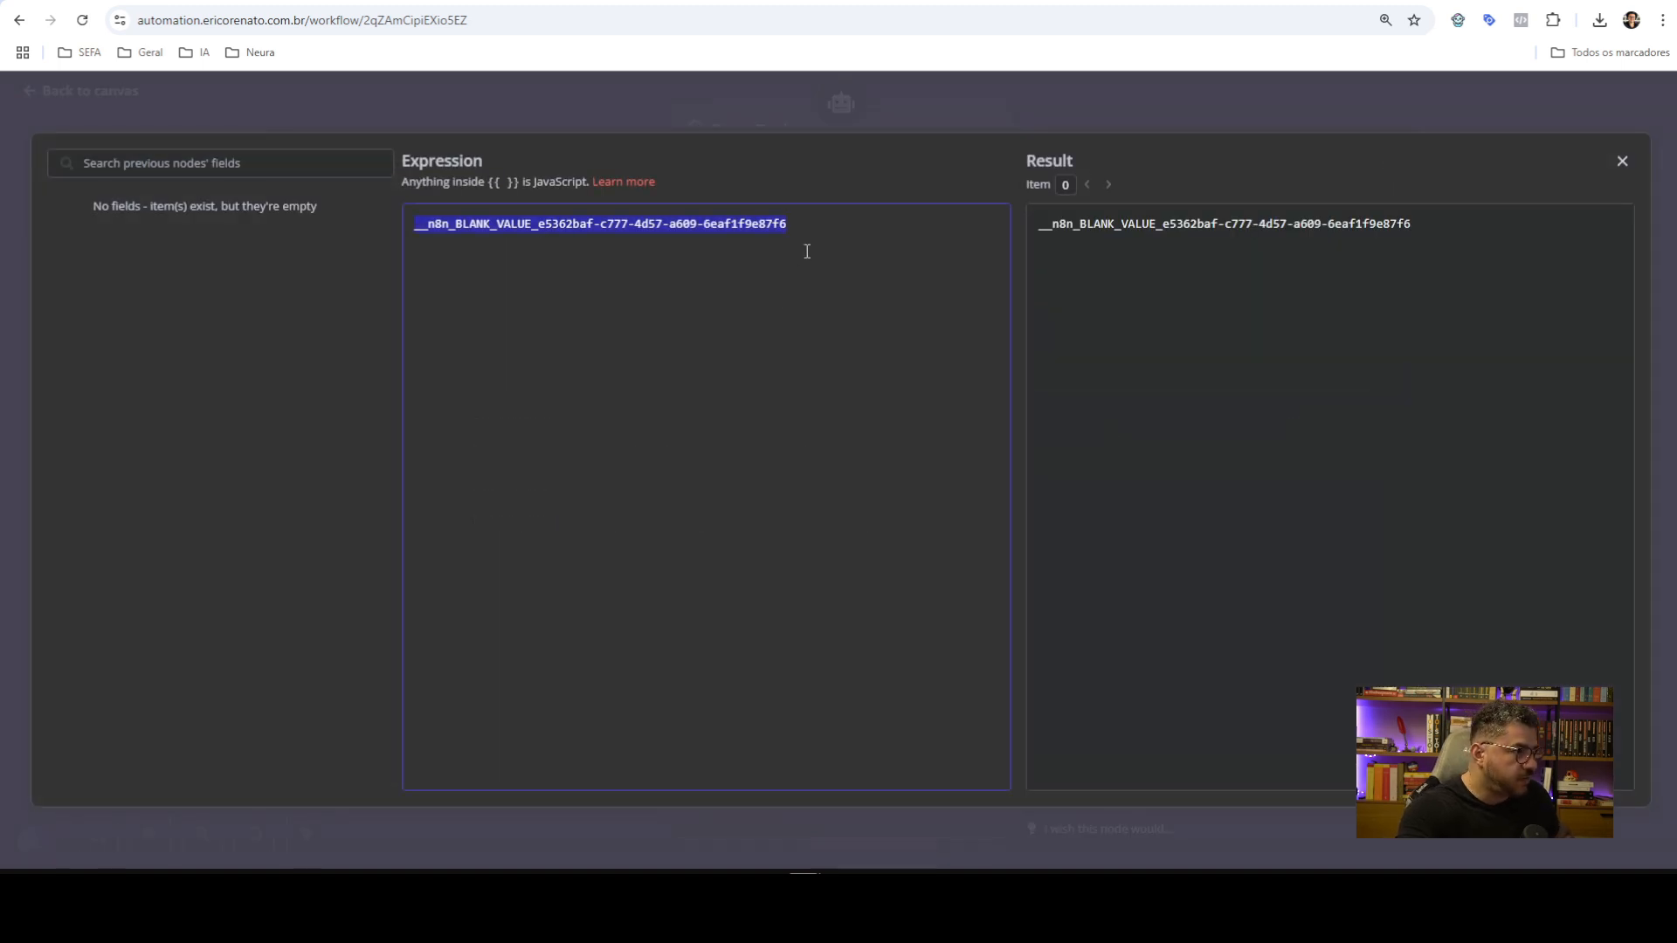
pyautogui.hotkey('ctrl', 'v')
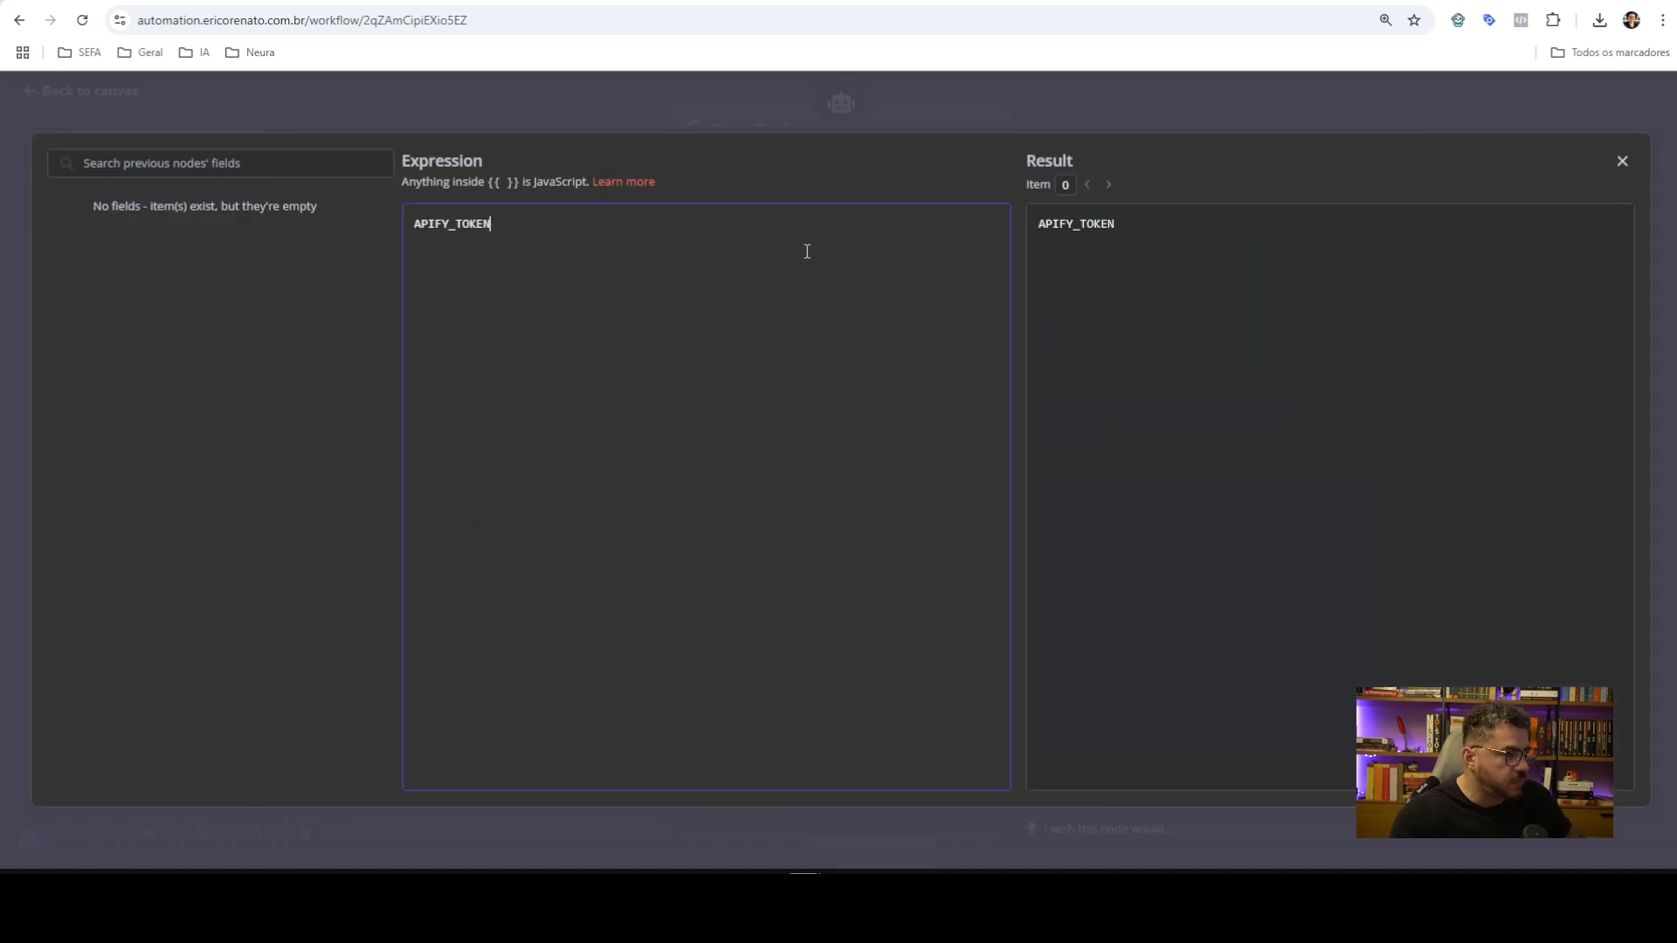
pyautogui.write('=')
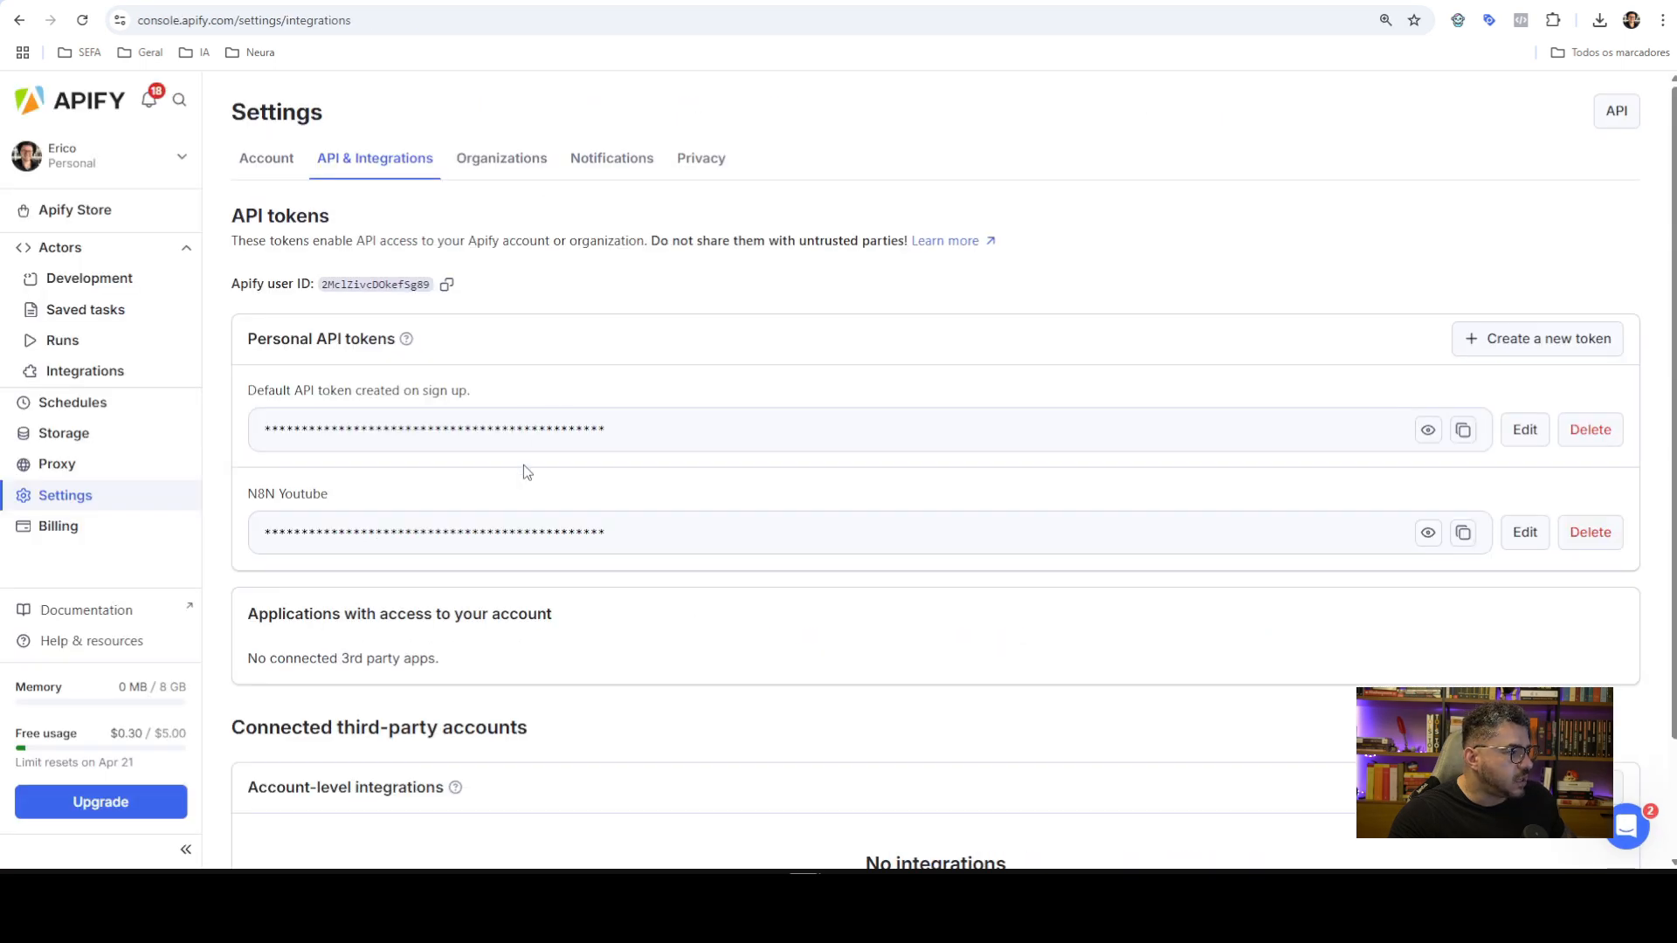
# Append the copied N8N Youtube API token, then save and close the APIFY Instagram credential
pyautogui.click(1459, 535)
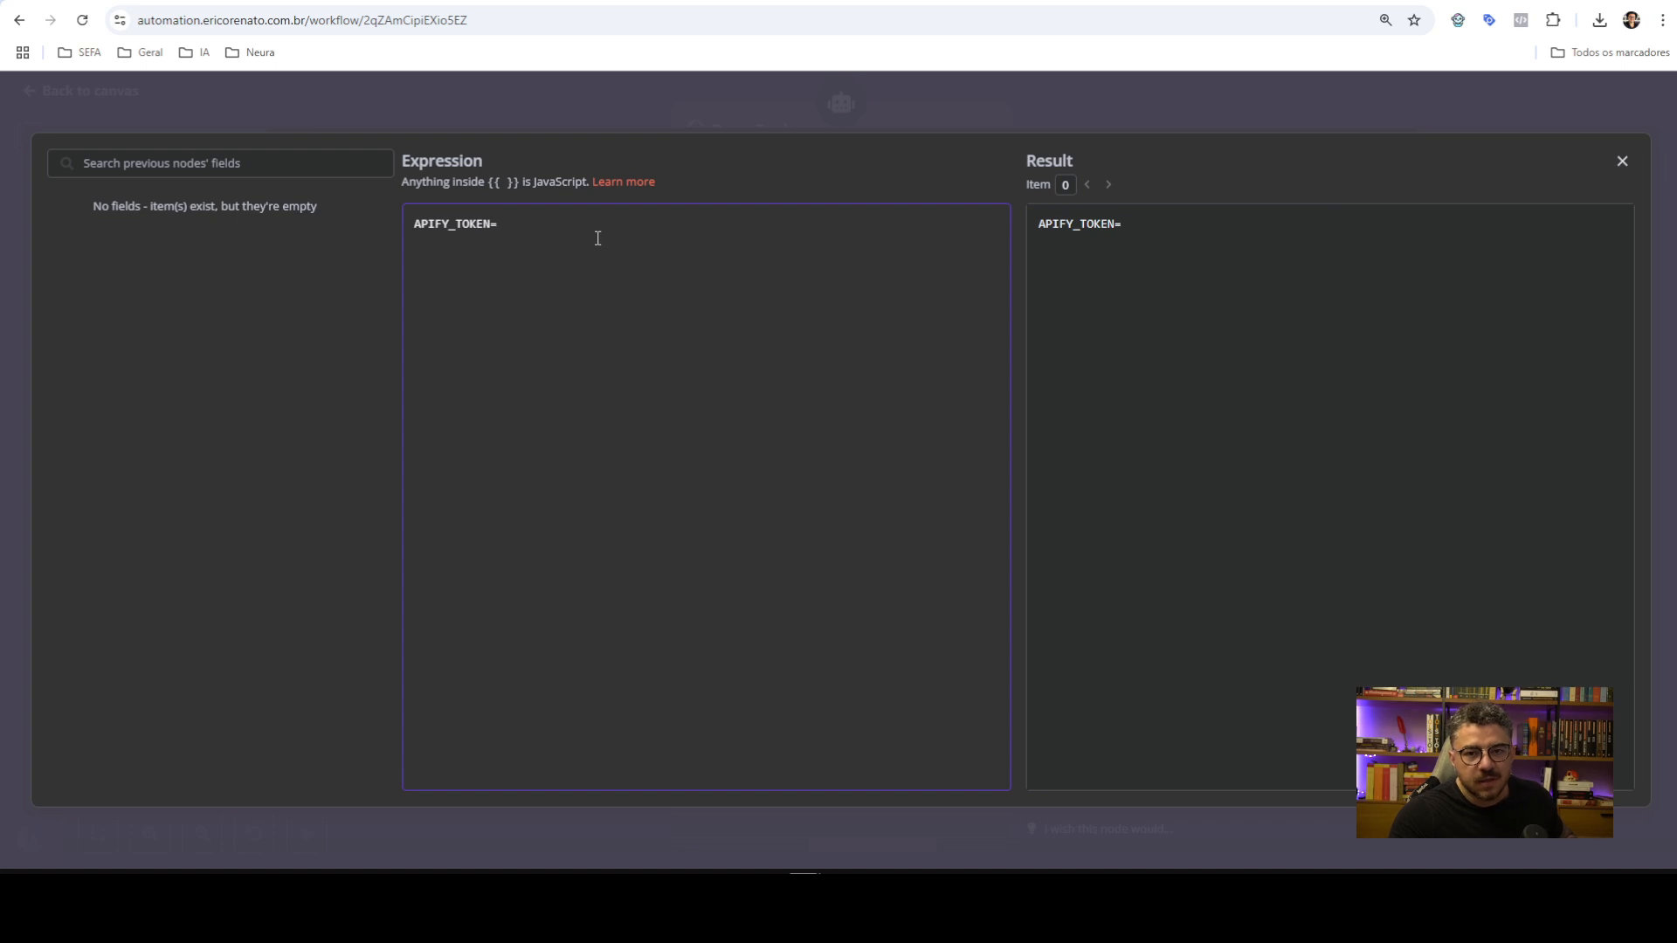
pyautogui.hotkey('ctrl', 'v')
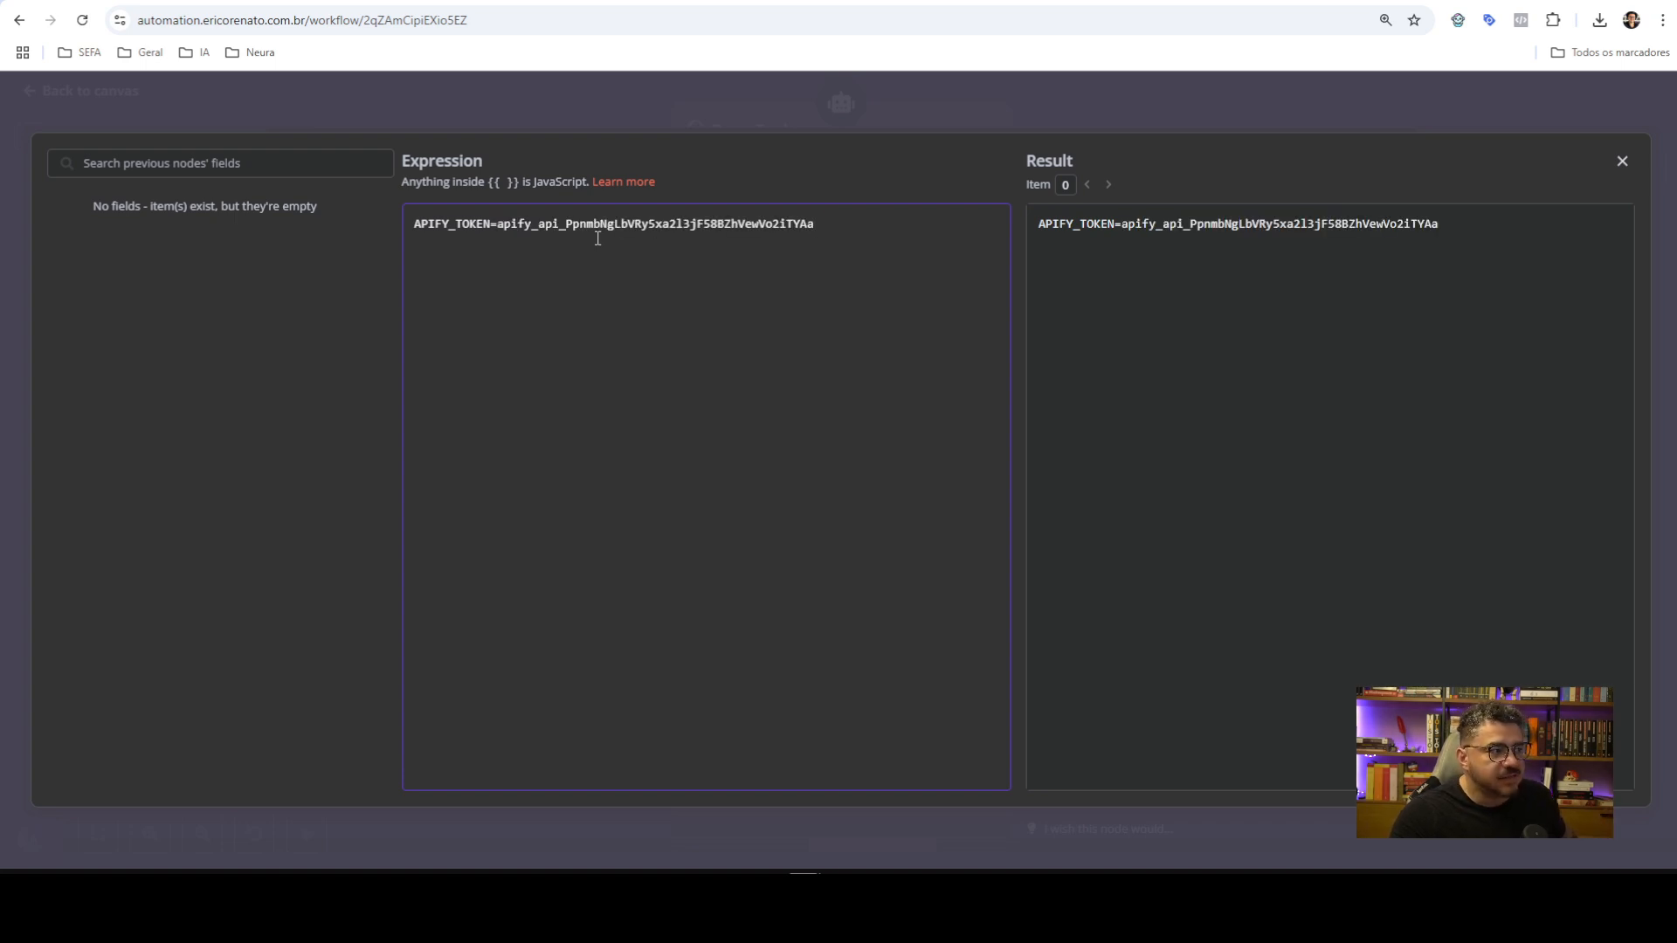
pyautogui.click(1334, 107)
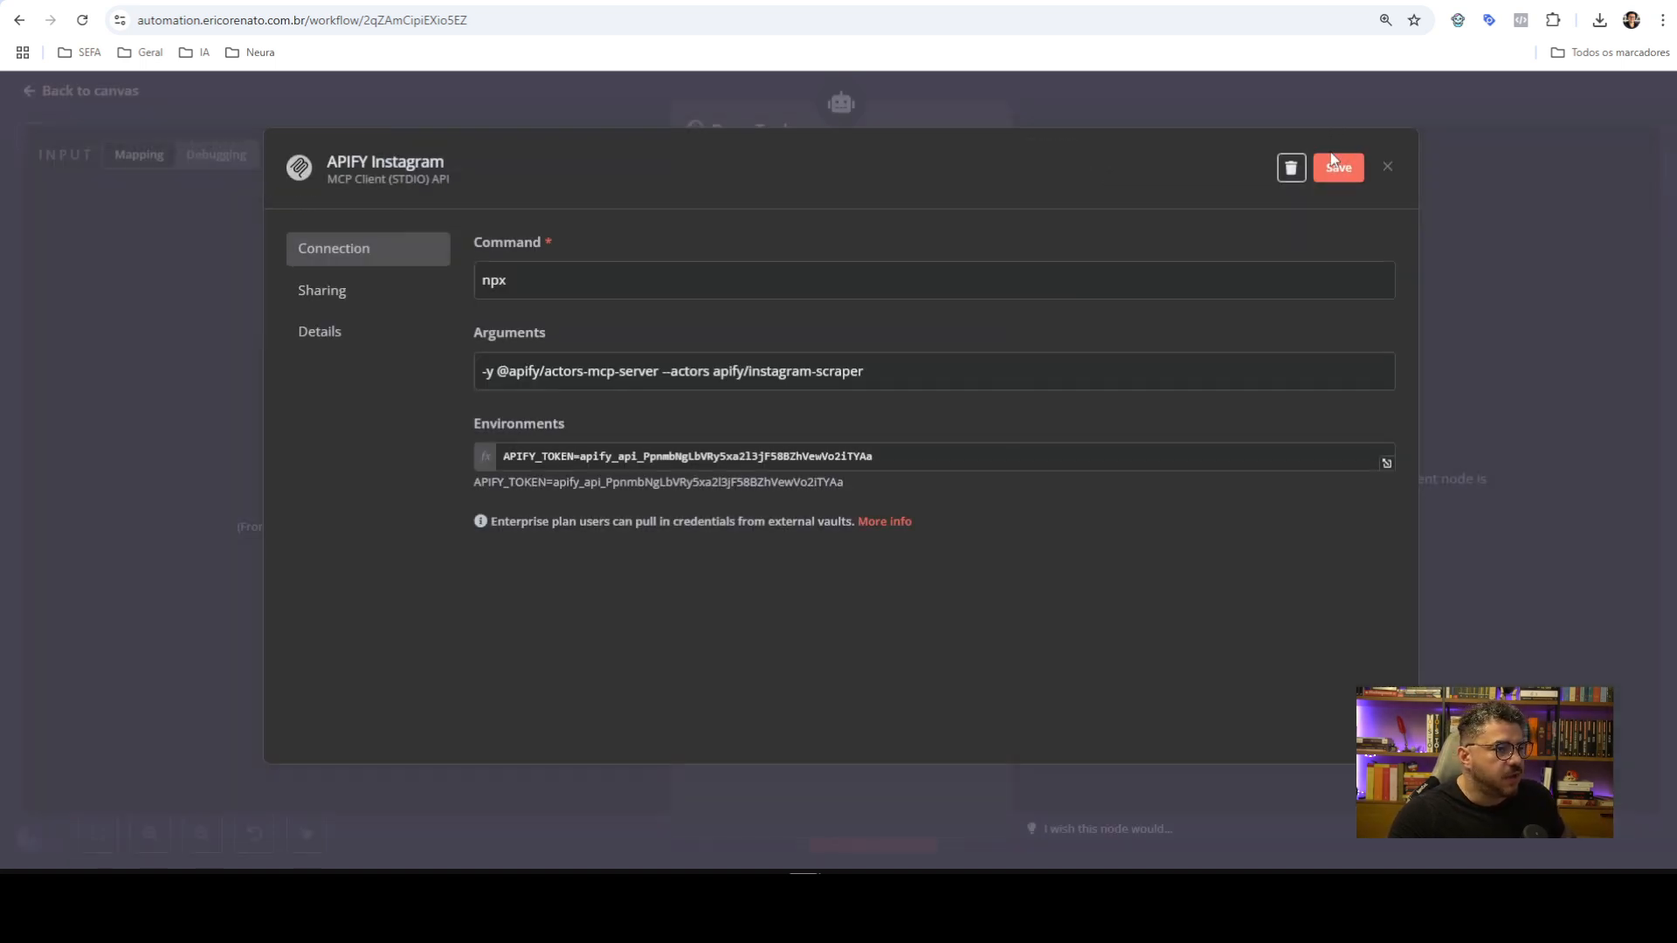
pyautogui.click(1320, 174)
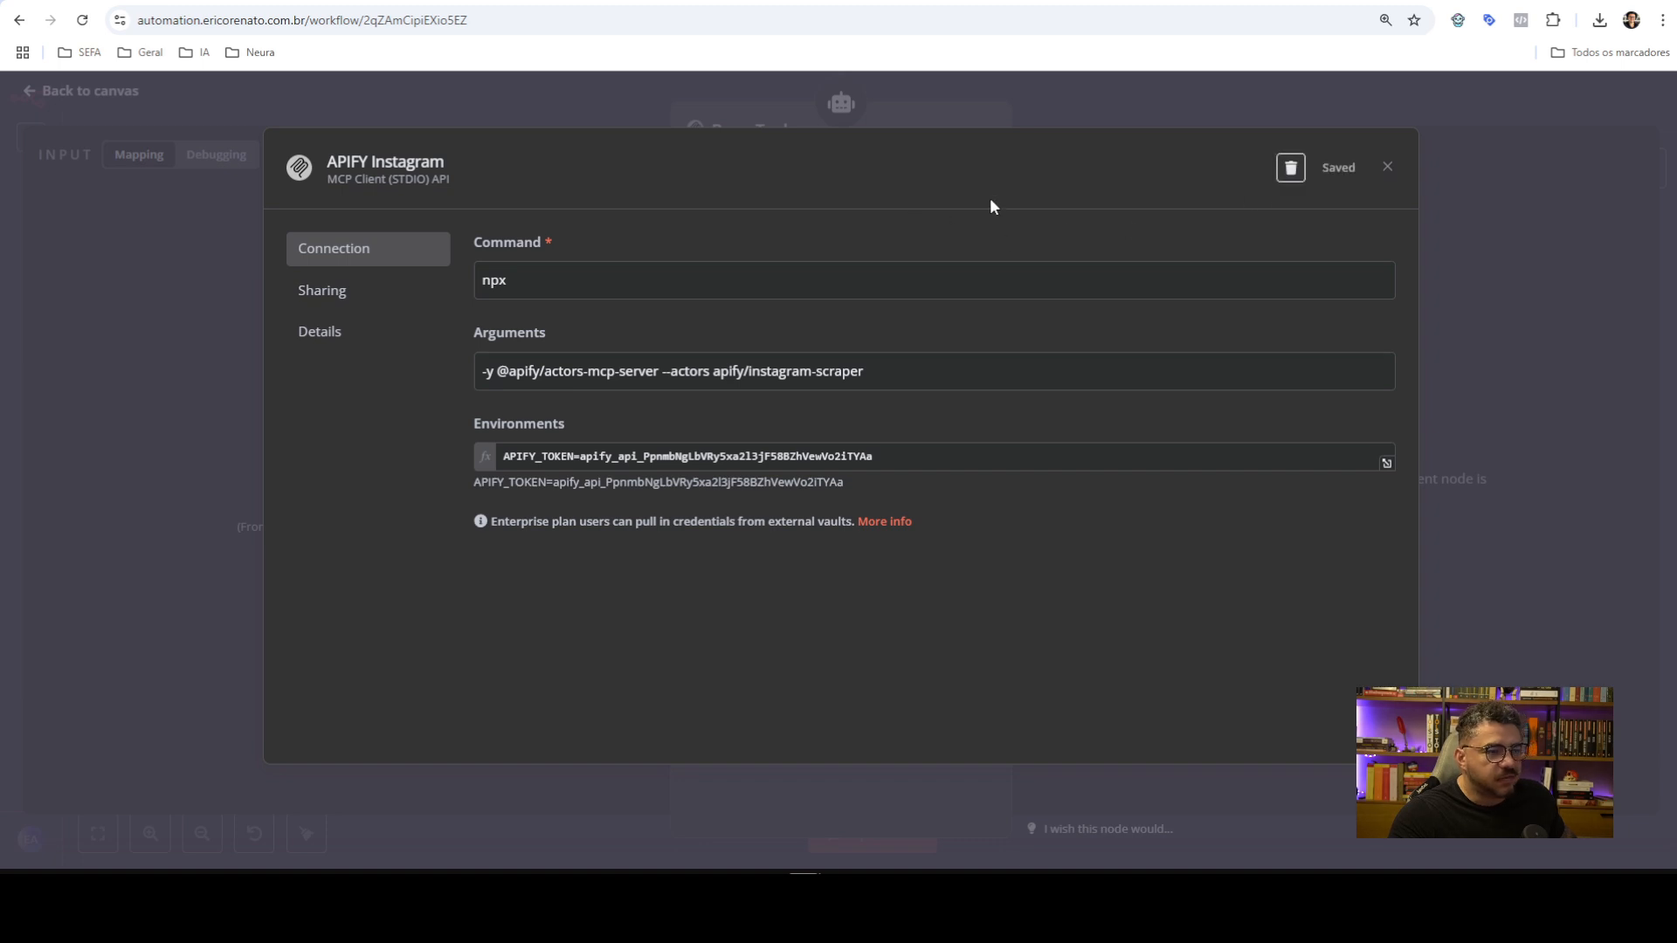
pyautogui.click(1220, 100)
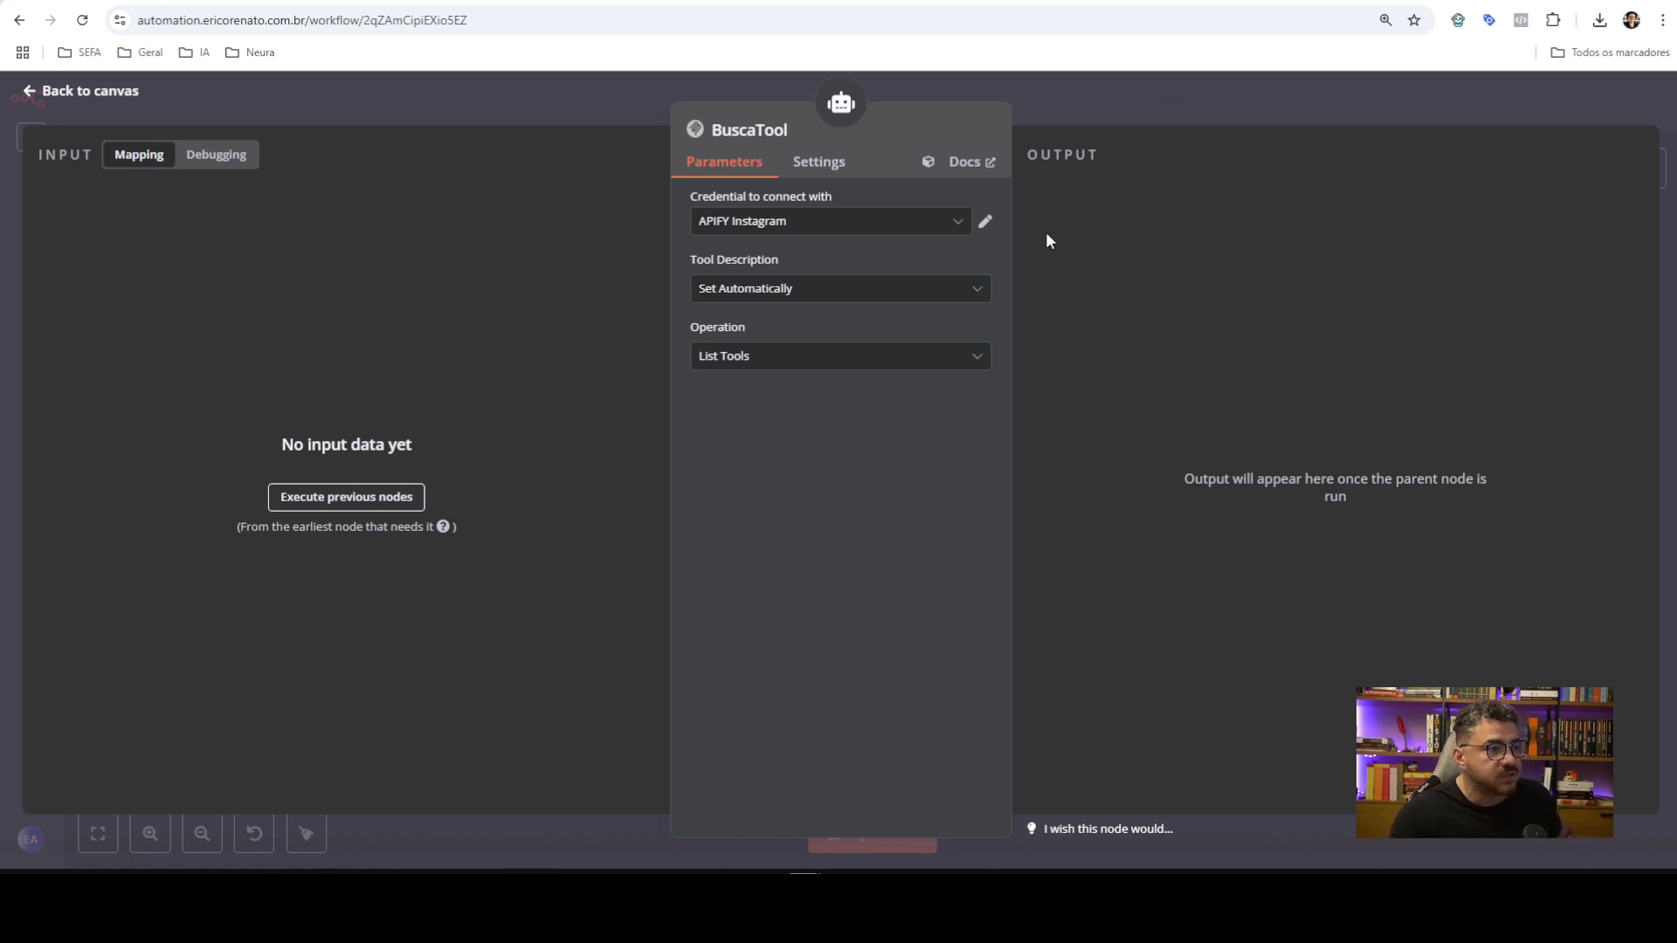
# Reopen the APIFY Instagram credential to review its npx command and actors arguments, then close it unchanged
pyautogui.click(985, 222)
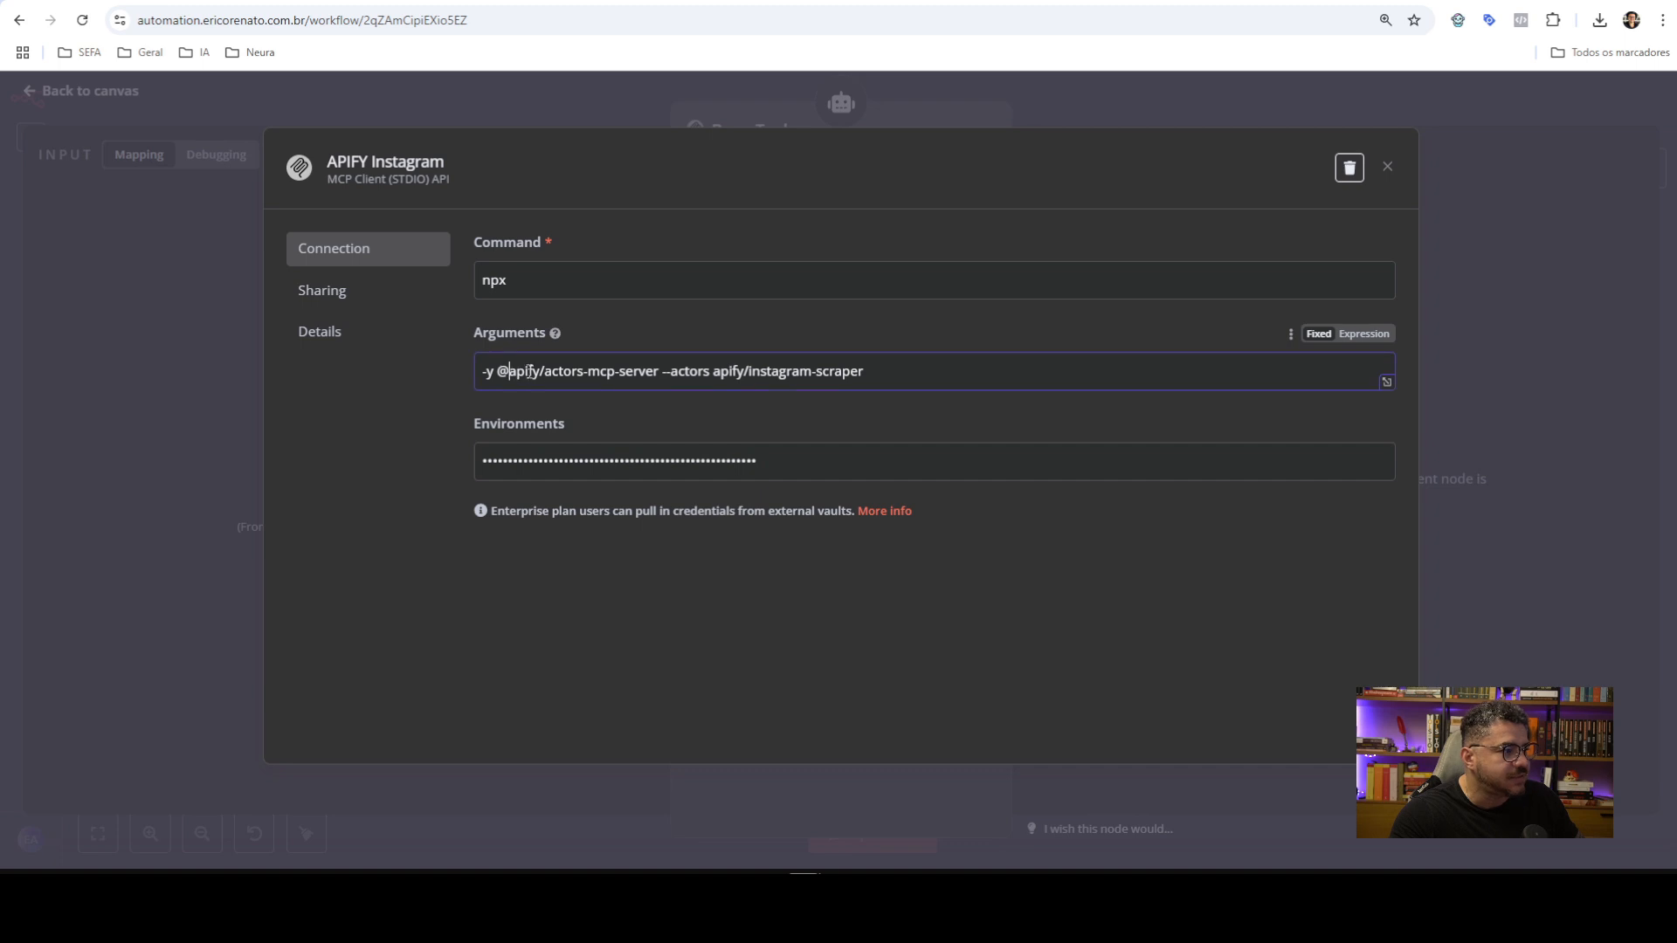
pyautogui.moveTo(511, 374); pyautogui.dragTo(871, 369)
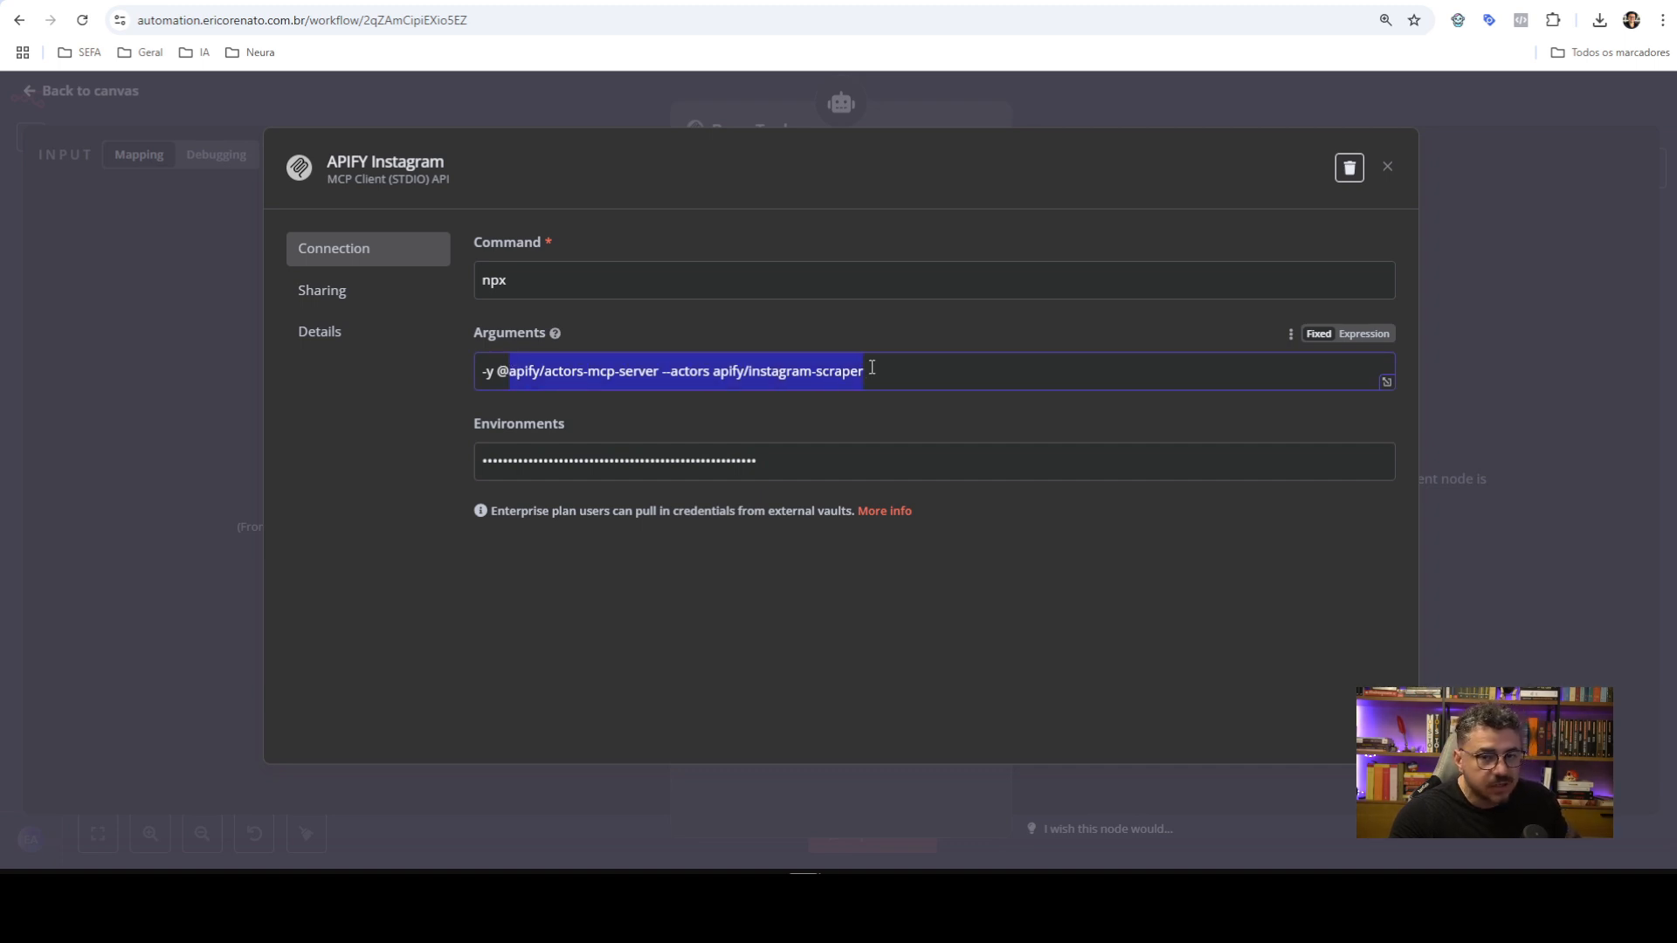
pyautogui.doubleClick(599, 288)
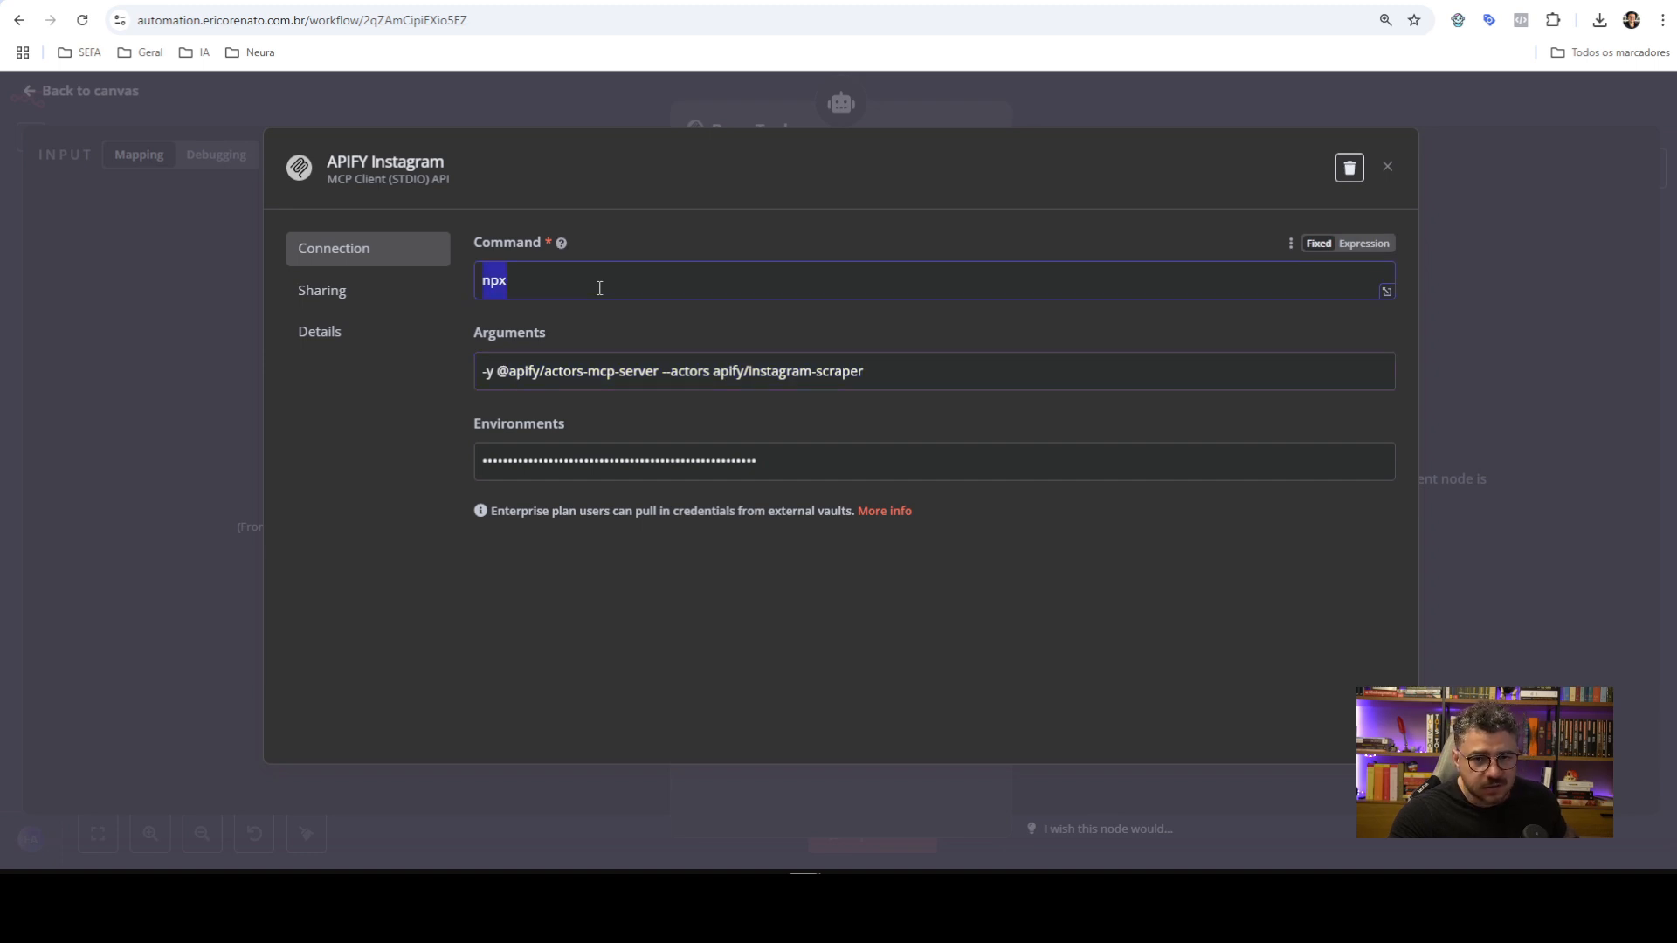
pyautogui.hotkey('alt', 'Tab')
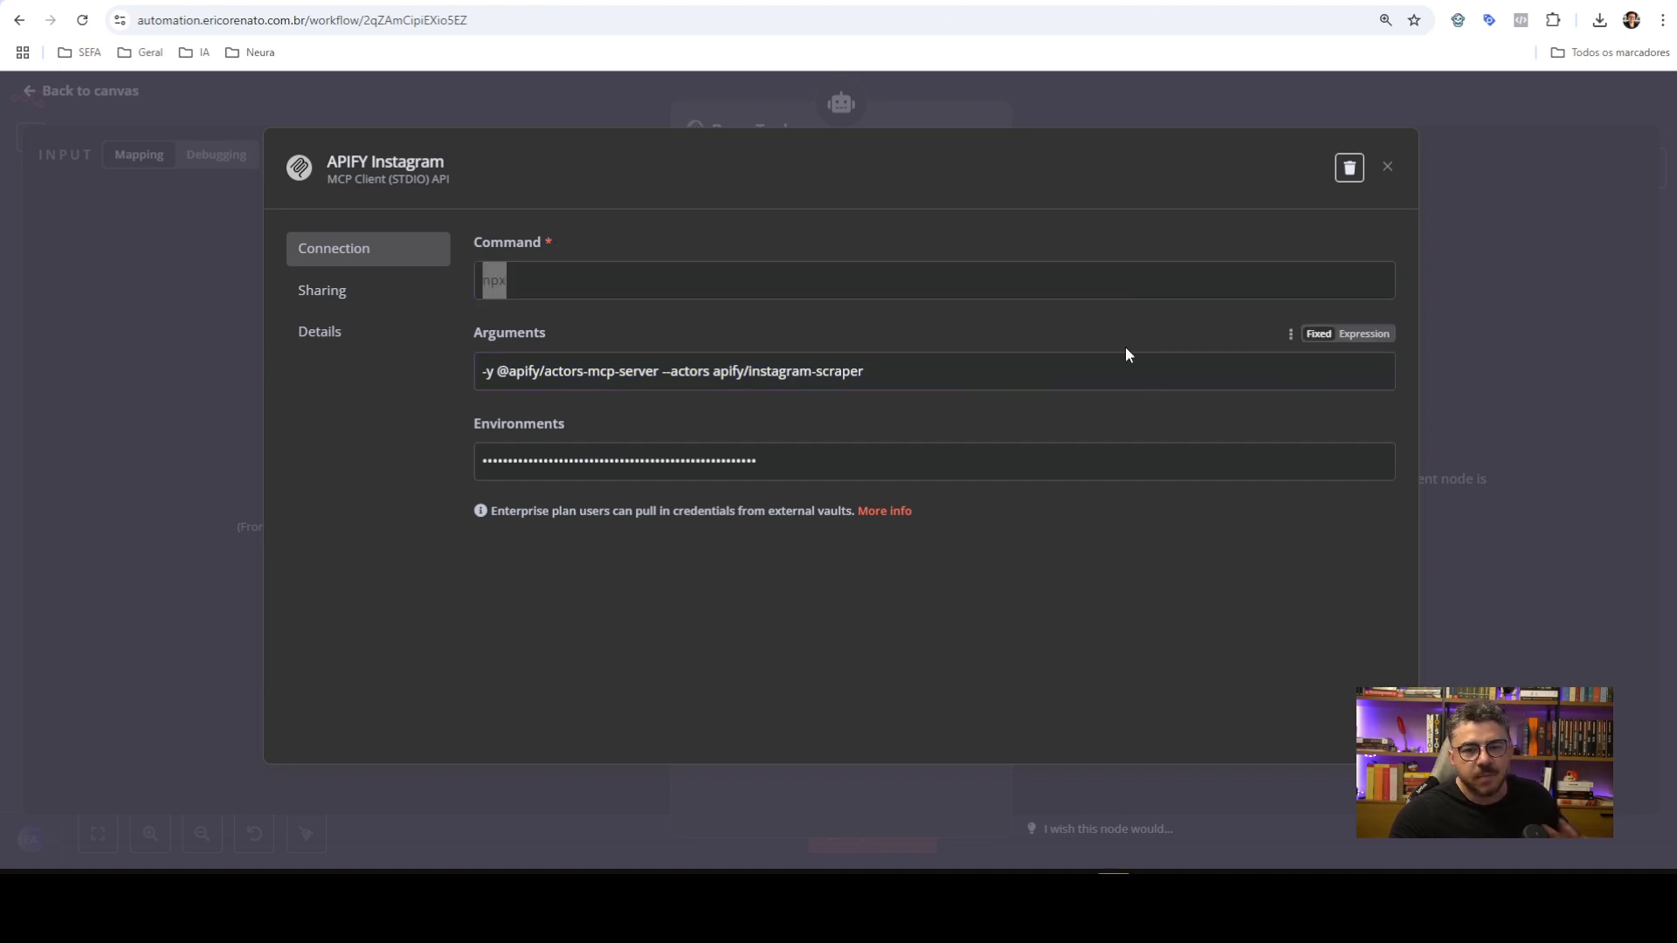
pyautogui.click(1097, 91)
# Close the BuscaTool node and save the workflow
pyautogui.click(1087, 102)
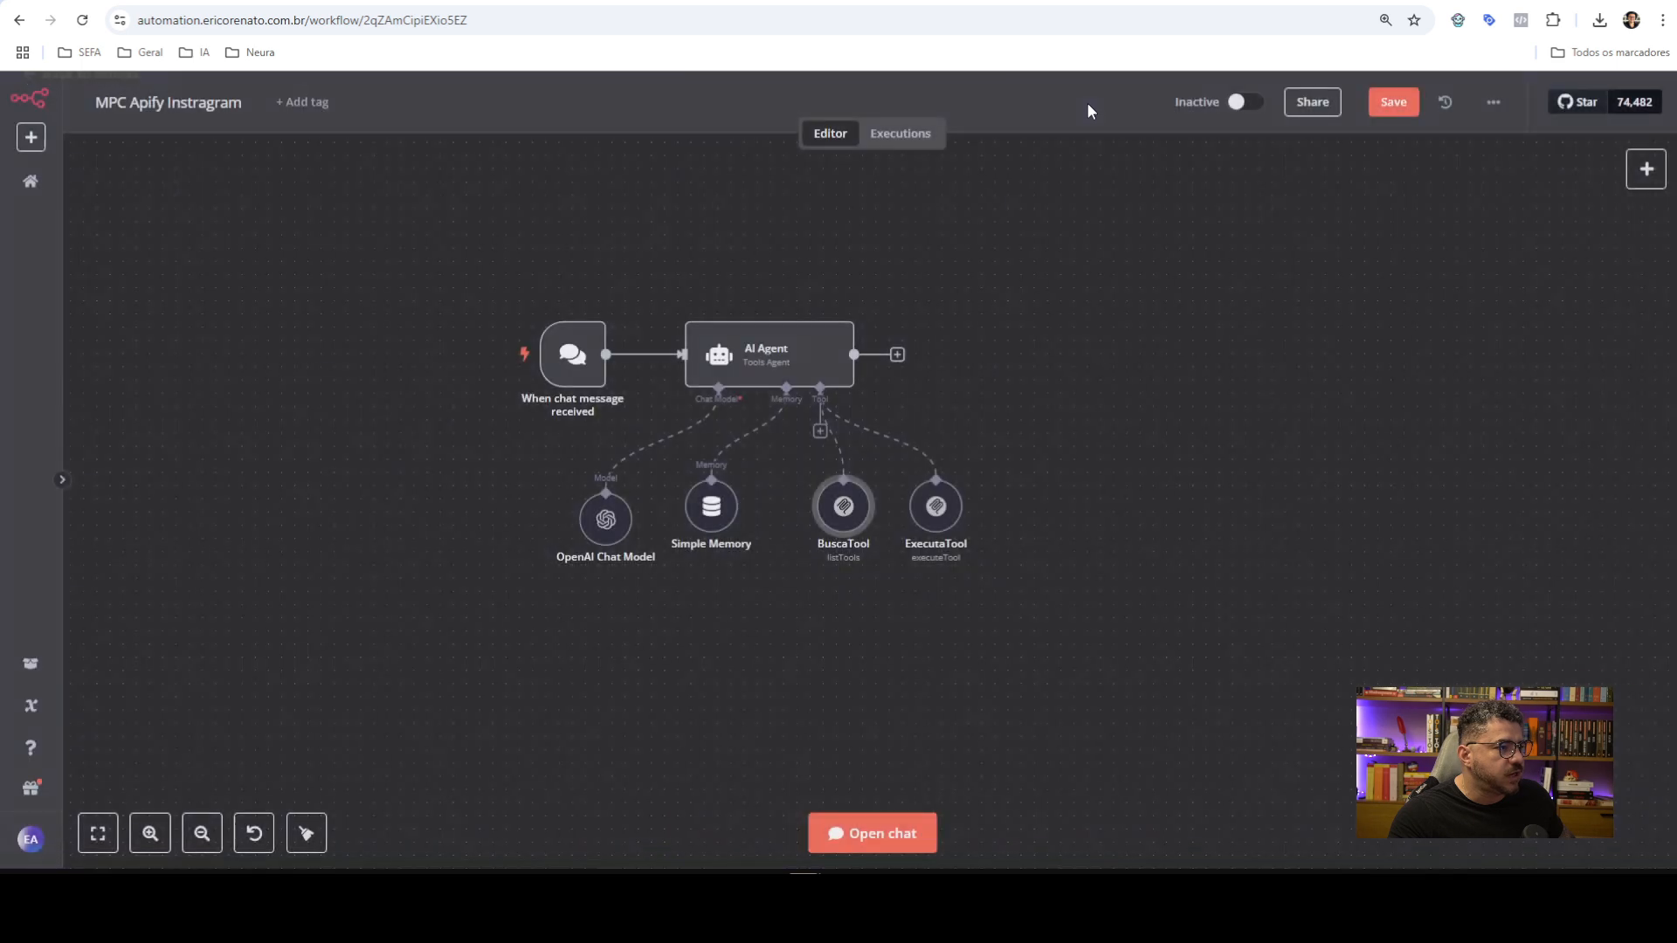
pyautogui.click(1378, 102)
pyautogui.moveTo(1072, 428); pyautogui.dragTo(1051, 367)
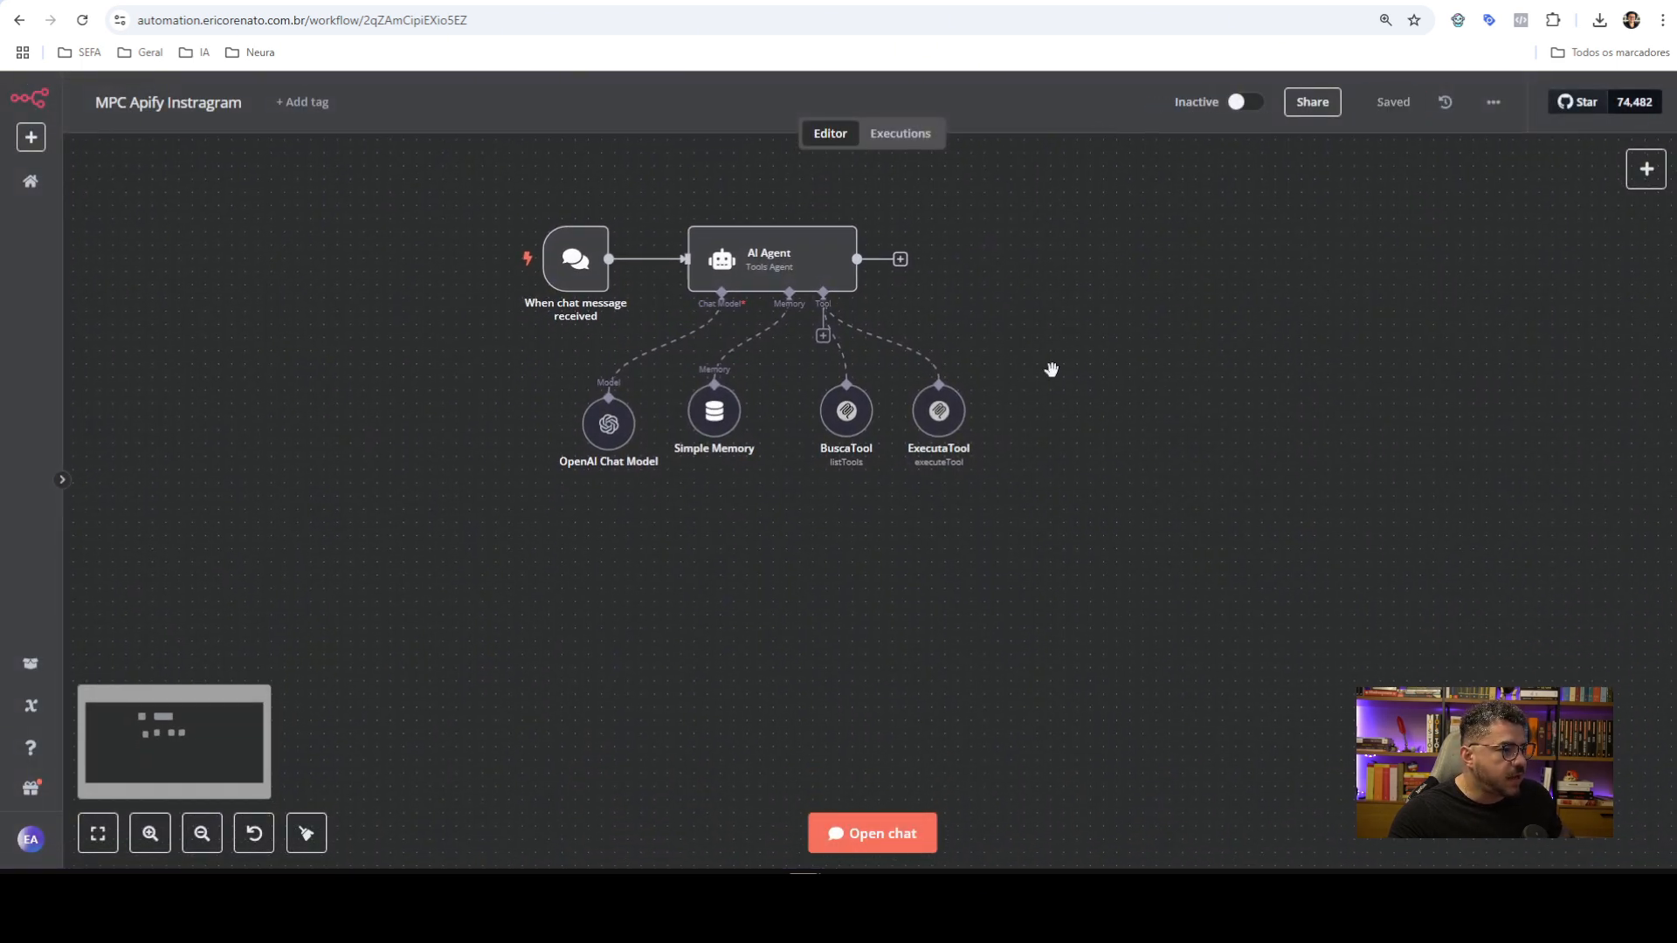
# Ask the test chat 'quais tools tem?'
pyautogui.click(899, 830)
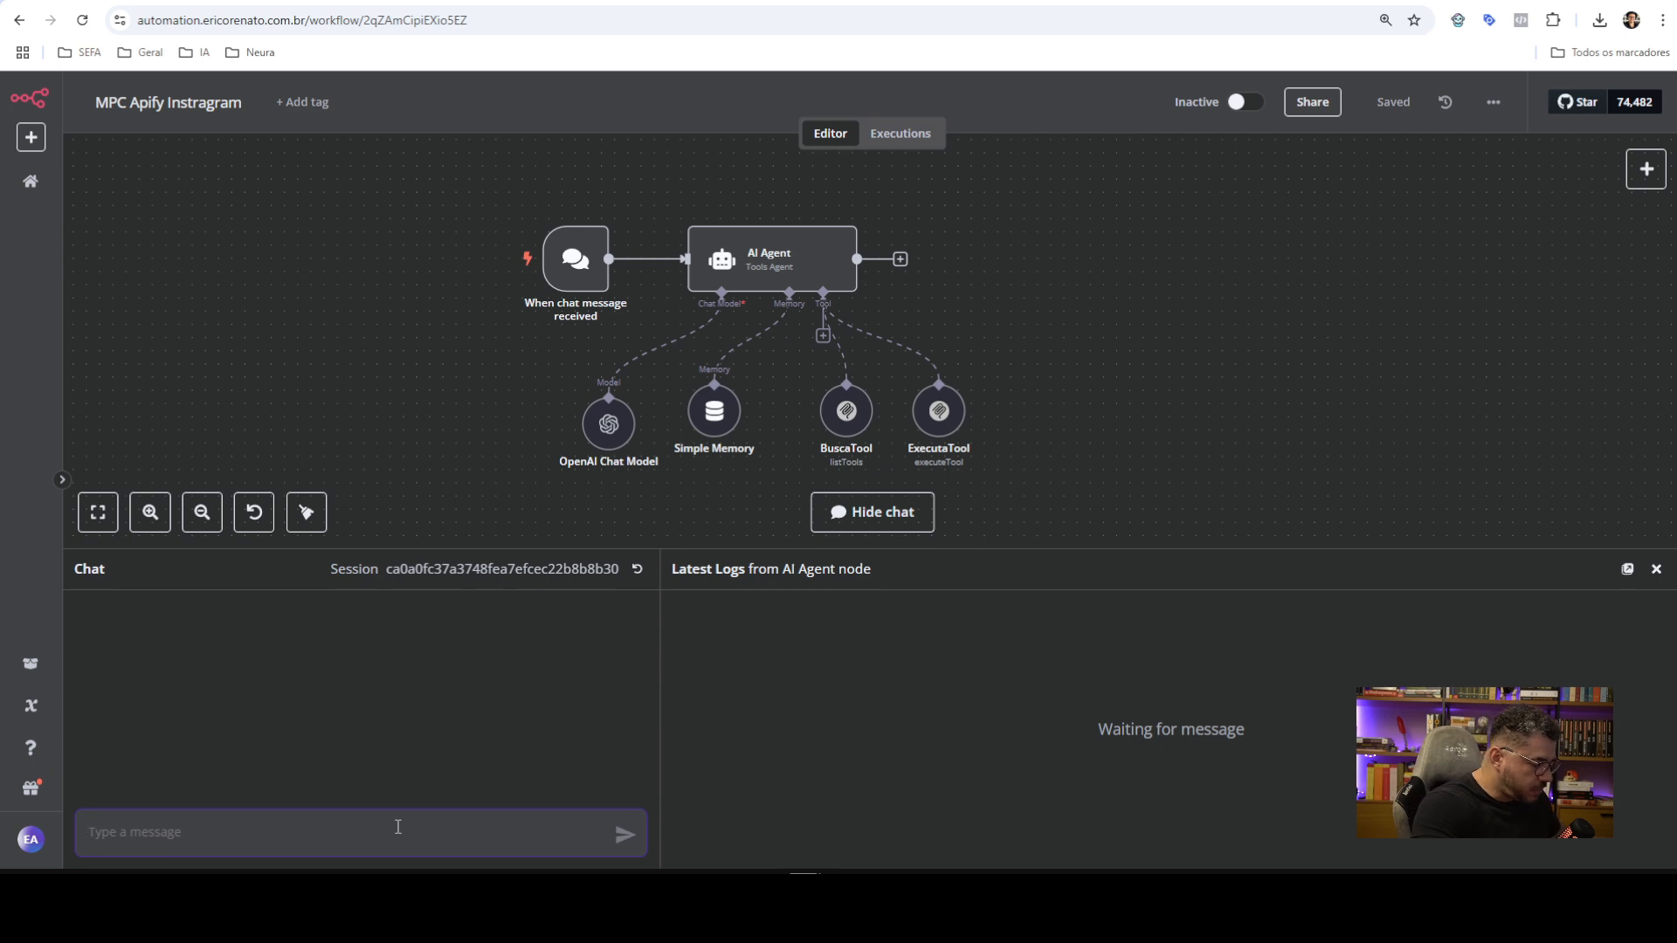
pyautogui.write('quais tools tem?')
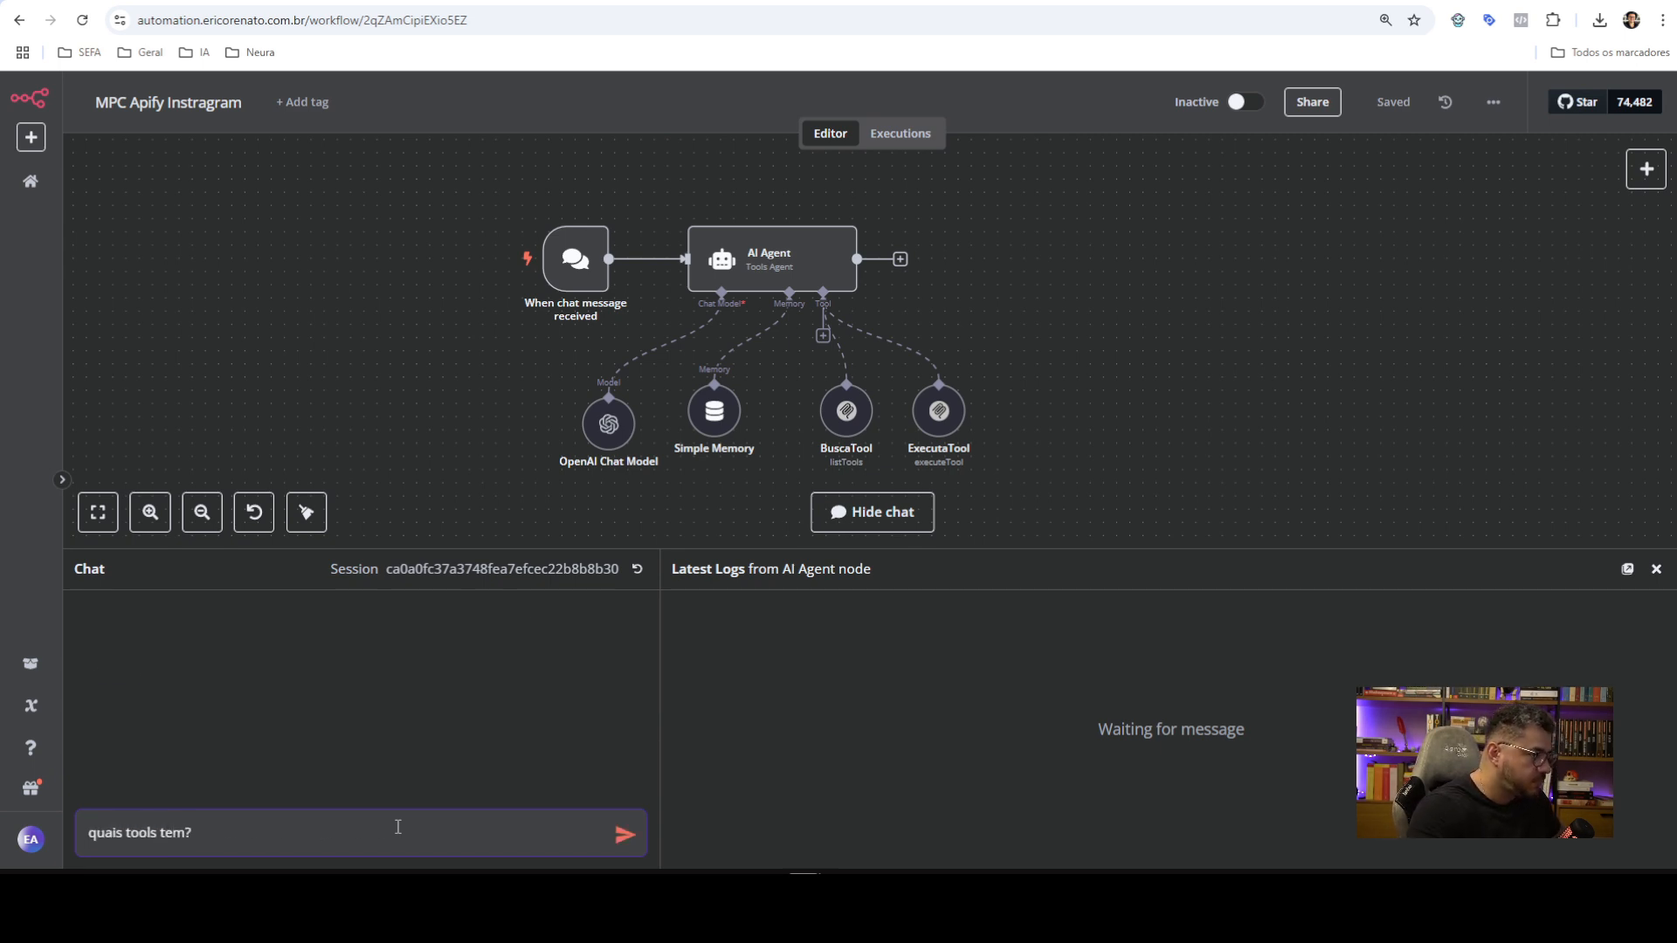
pyautogui.press('Return')
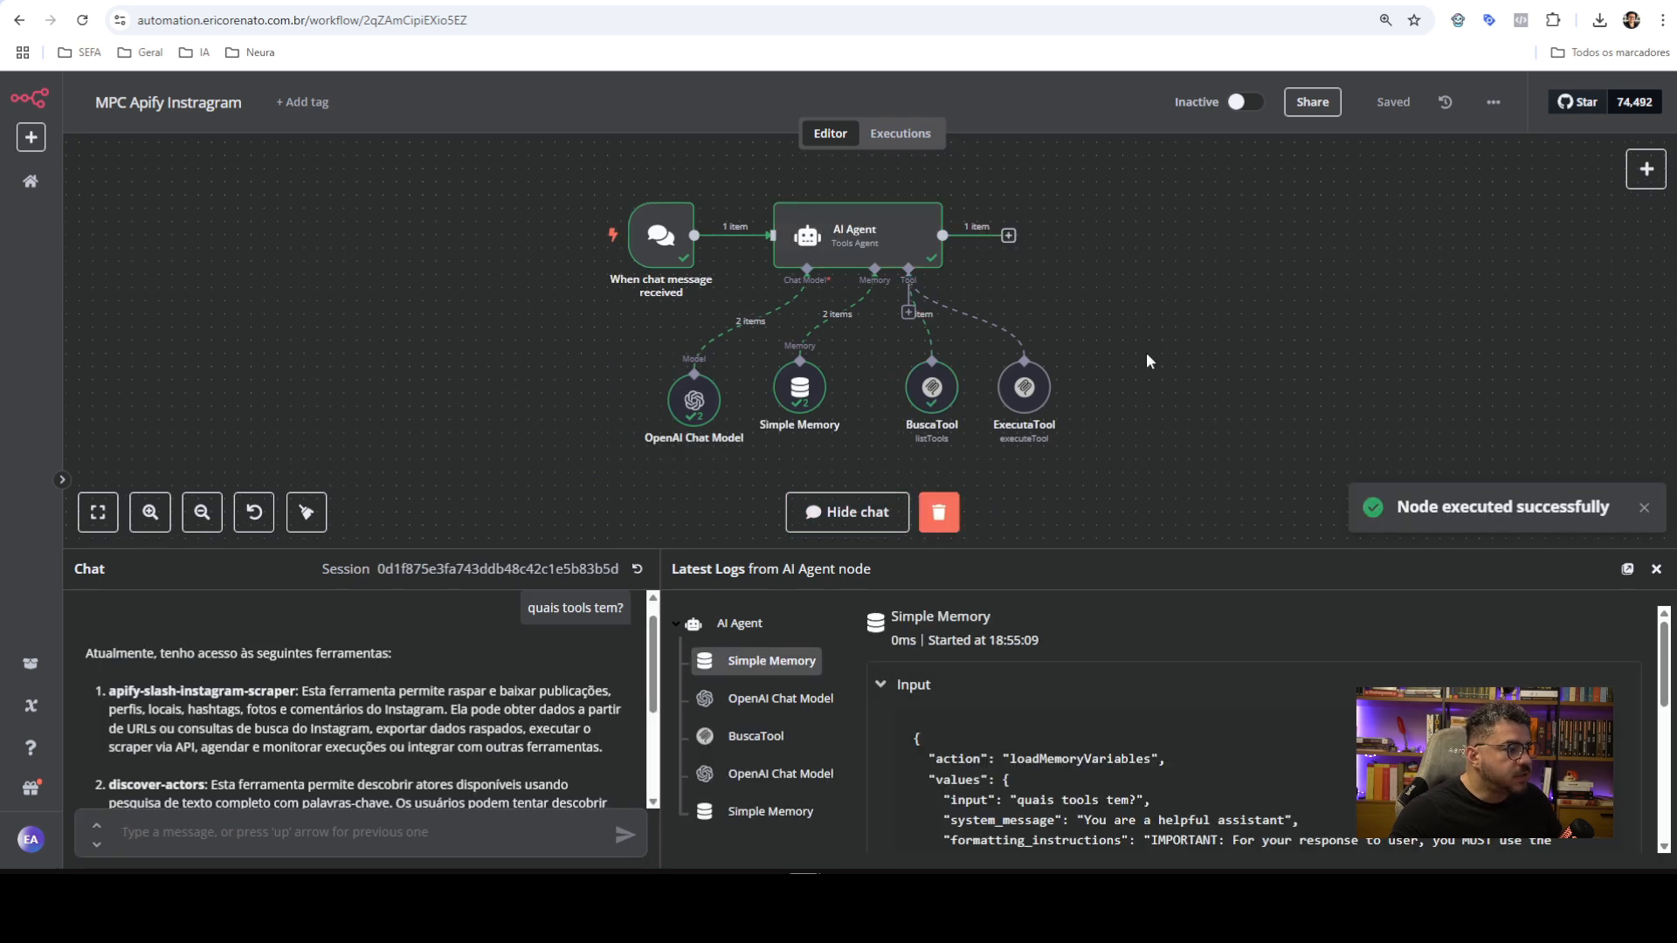
# Enlarge the chat panel and read the apify-slash-instagram-scraper and discover-actors descriptions in the reply
pyautogui.scroll(-3, 212, 669)
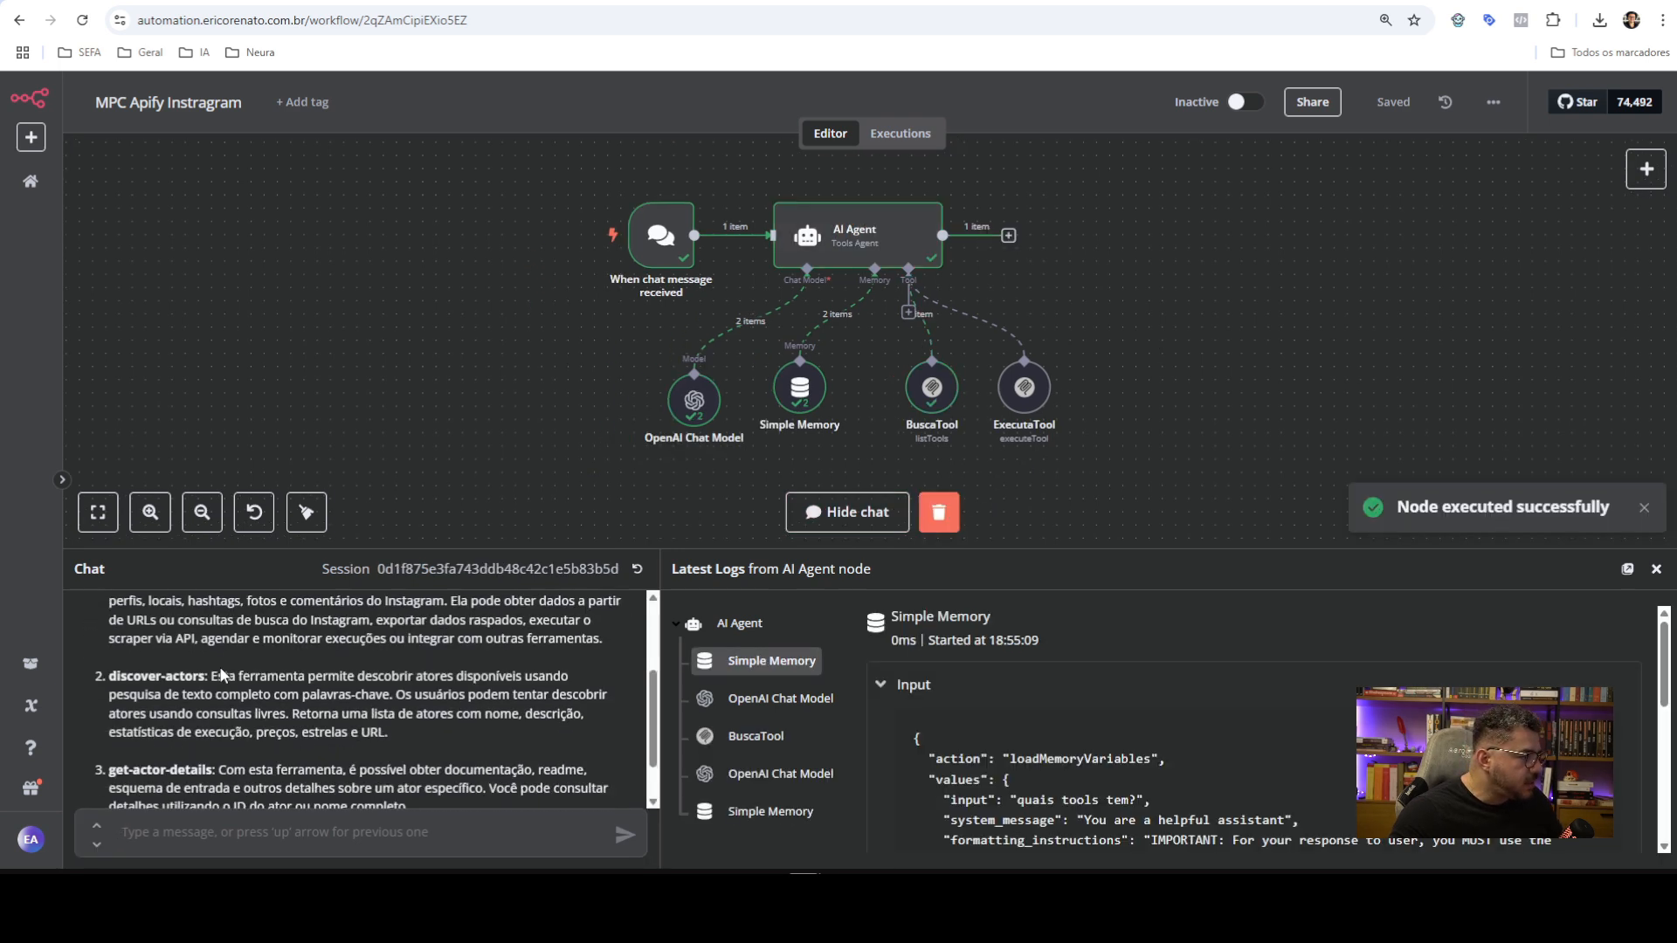
pyautogui.scroll(2, 211, 669)
pyautogui.moveTo(445, 548); pyautogui.dragTo(448, 418)
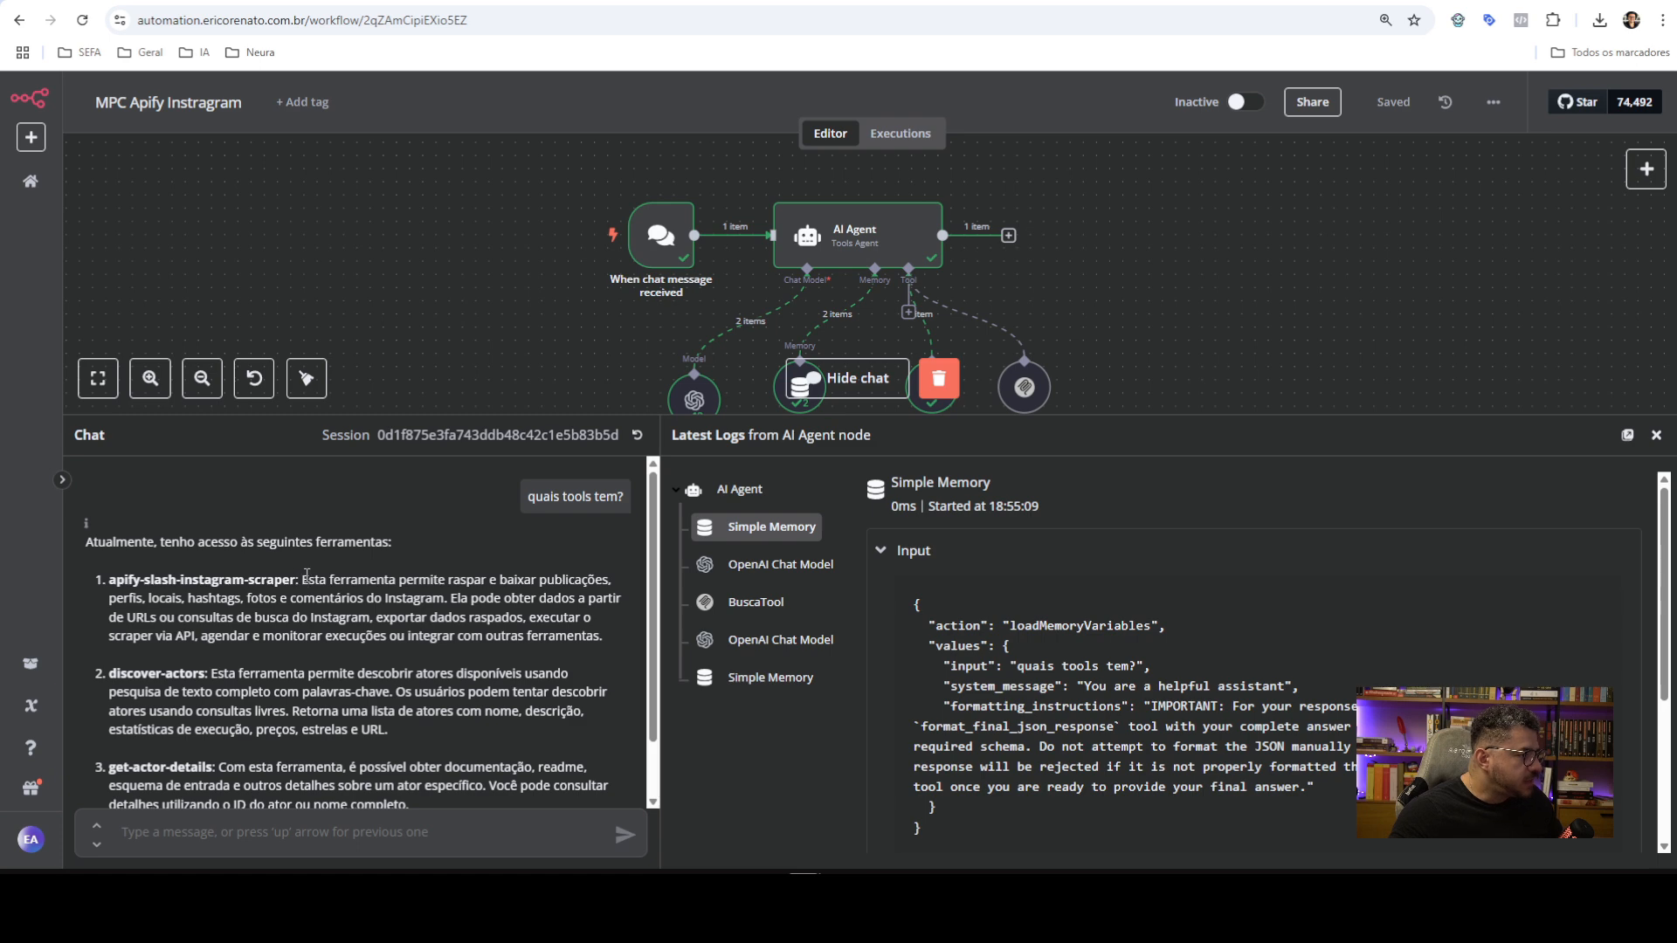
pyautogui.moveTo(306, 574); pyautogui.dragTo(386, 577)
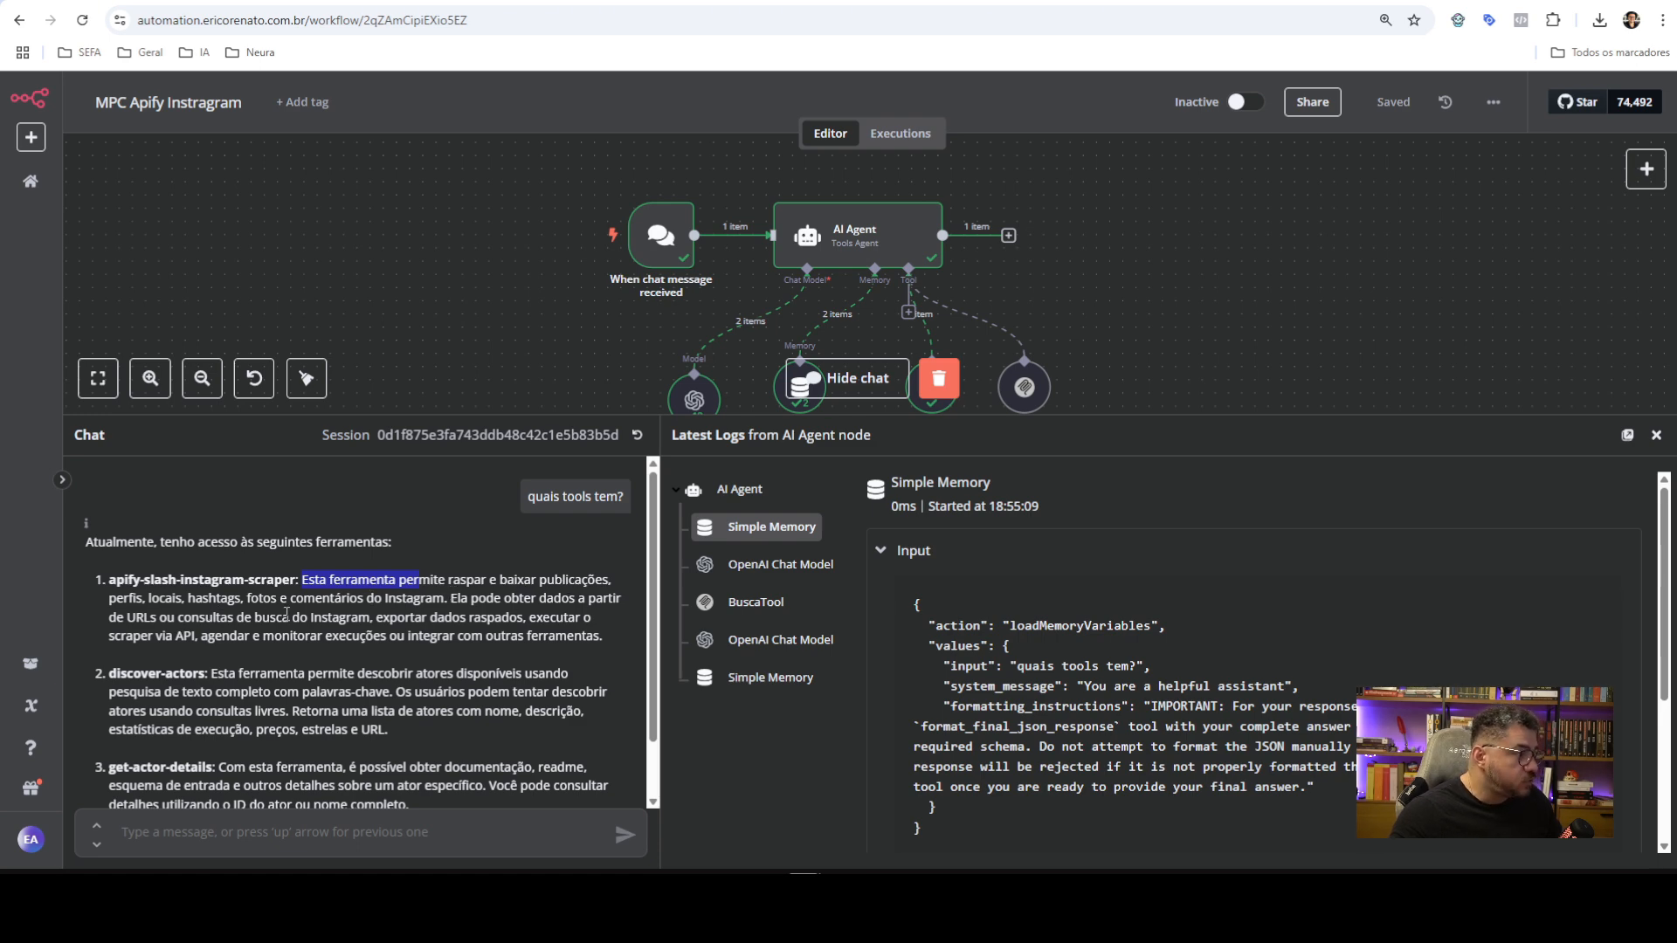
pyautogui.scroll(-2, 140, 614)
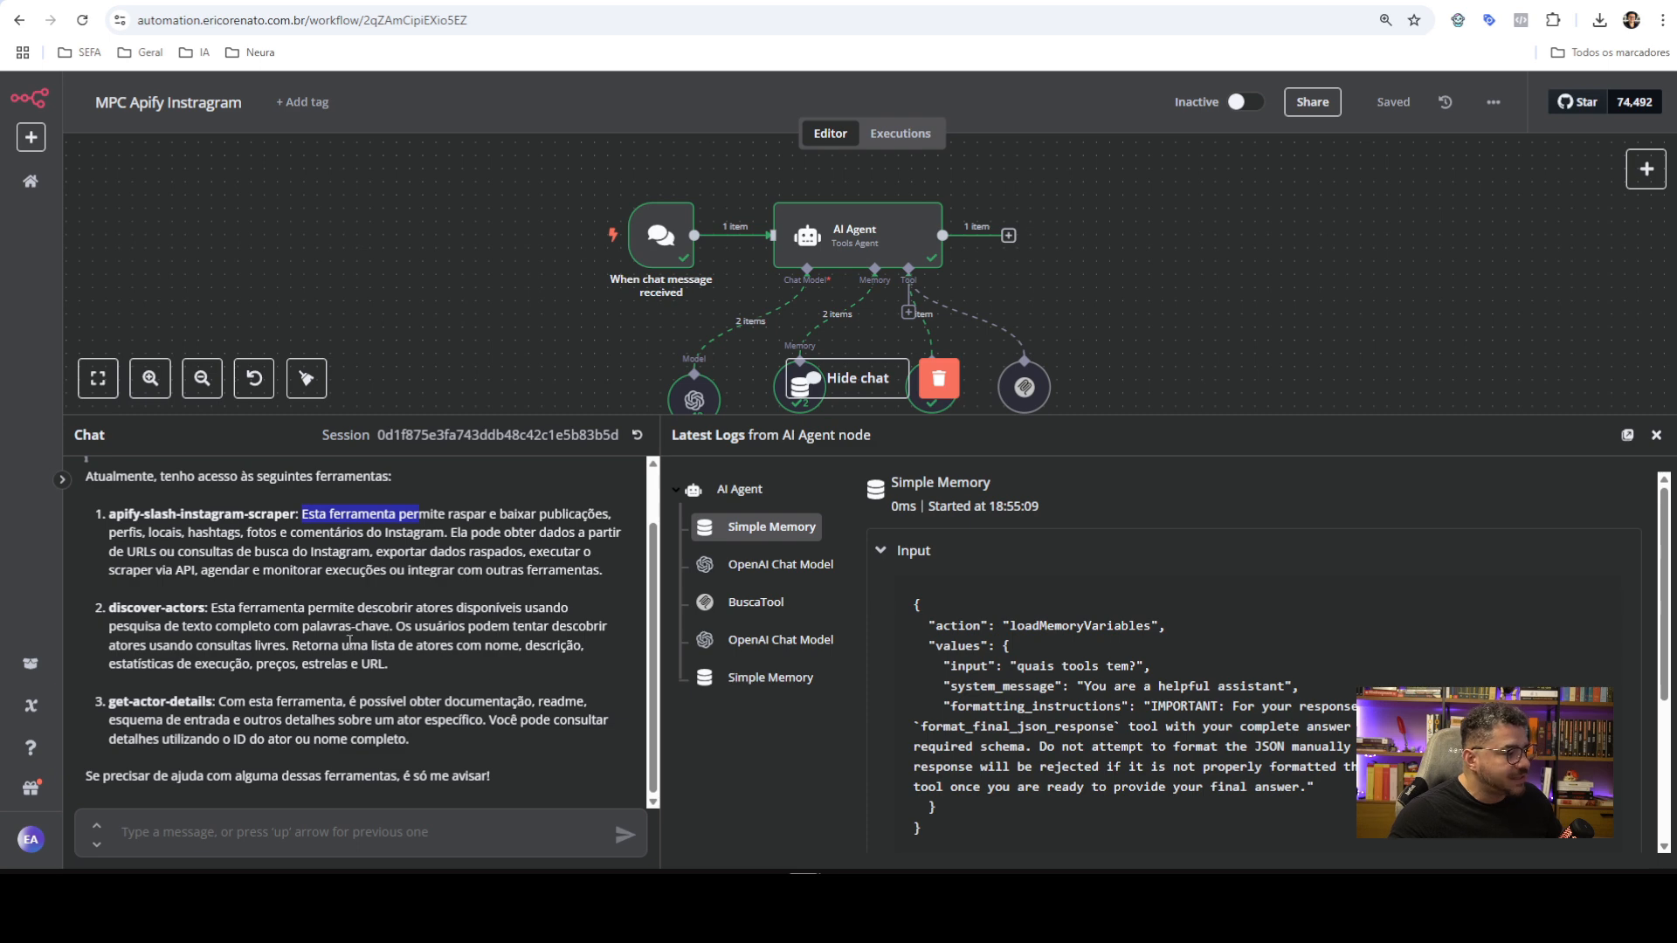
pyautogui.moveTo(107, 607); pyautogui.dragTo(418, 742)
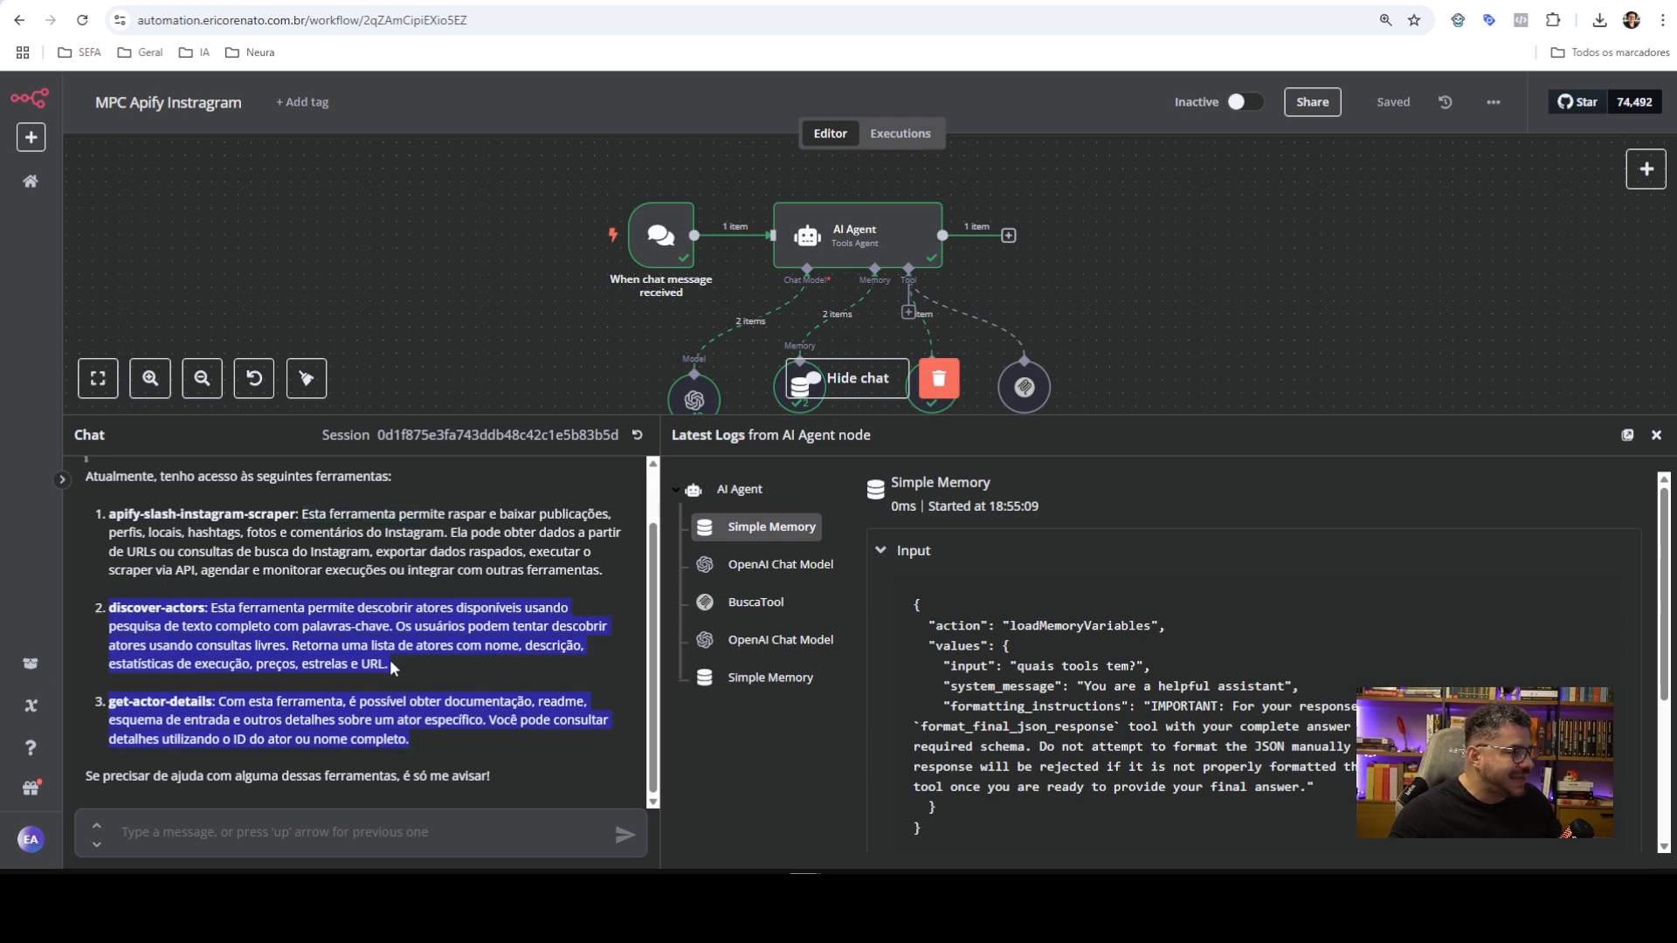
pyautogui.click(217, 615)
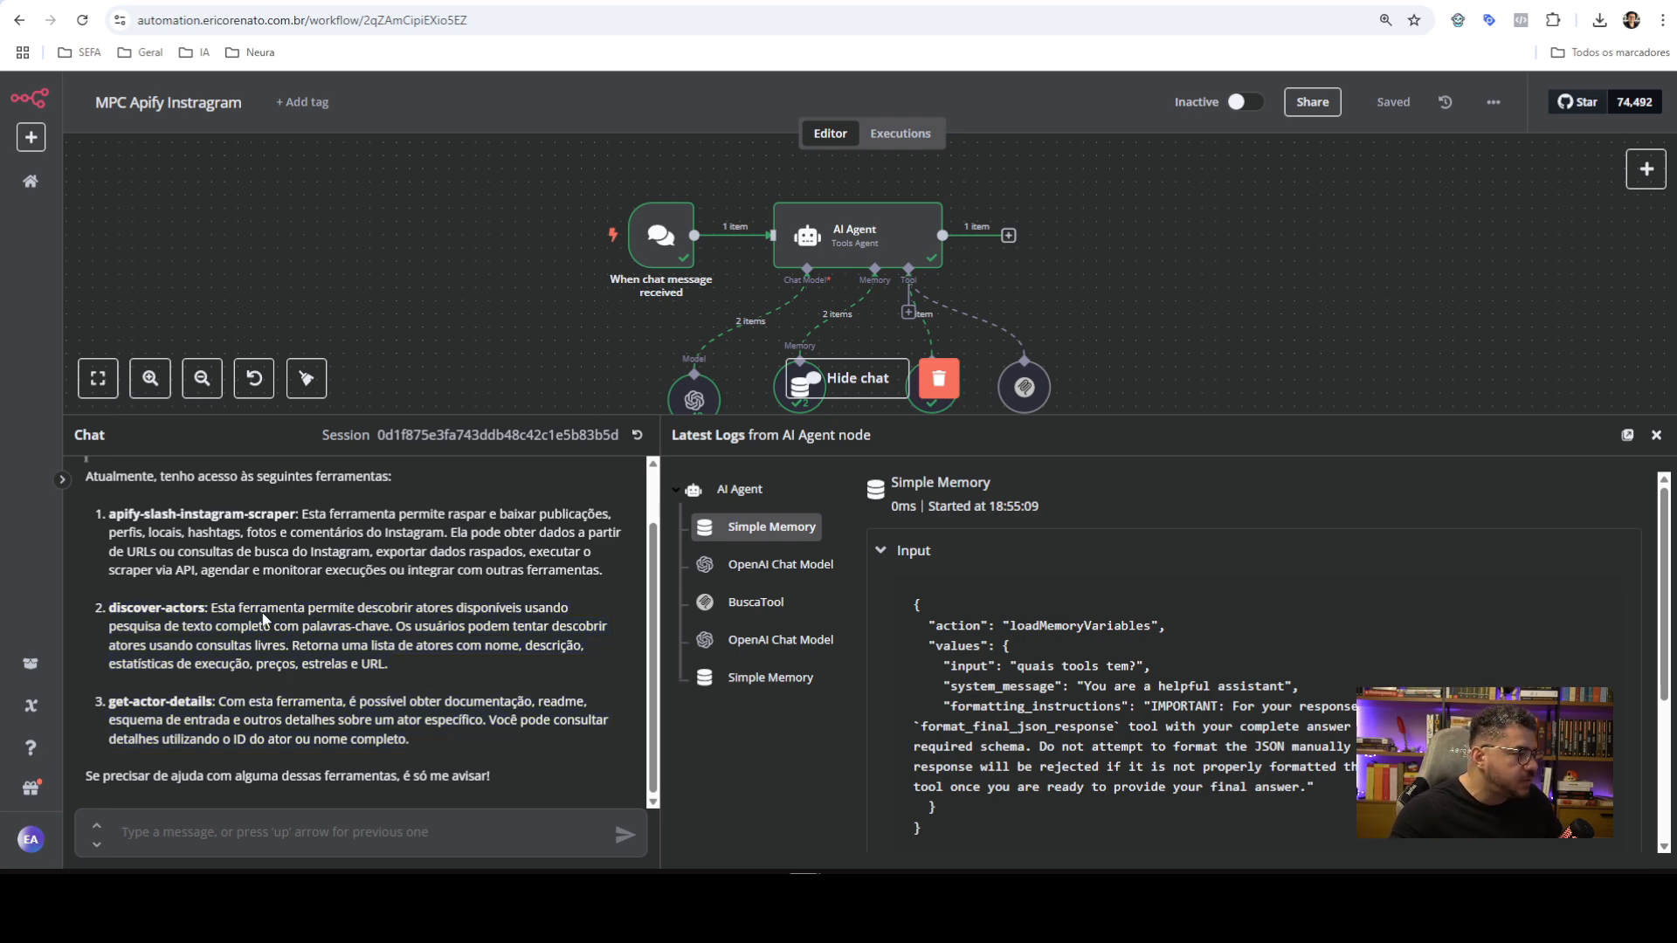
# Highlight the get-actor-details, discover-actors and apify-slash-instagram-scraper tool names, then shrink the chat panel
pyautogui.doubleClick(148, 701)
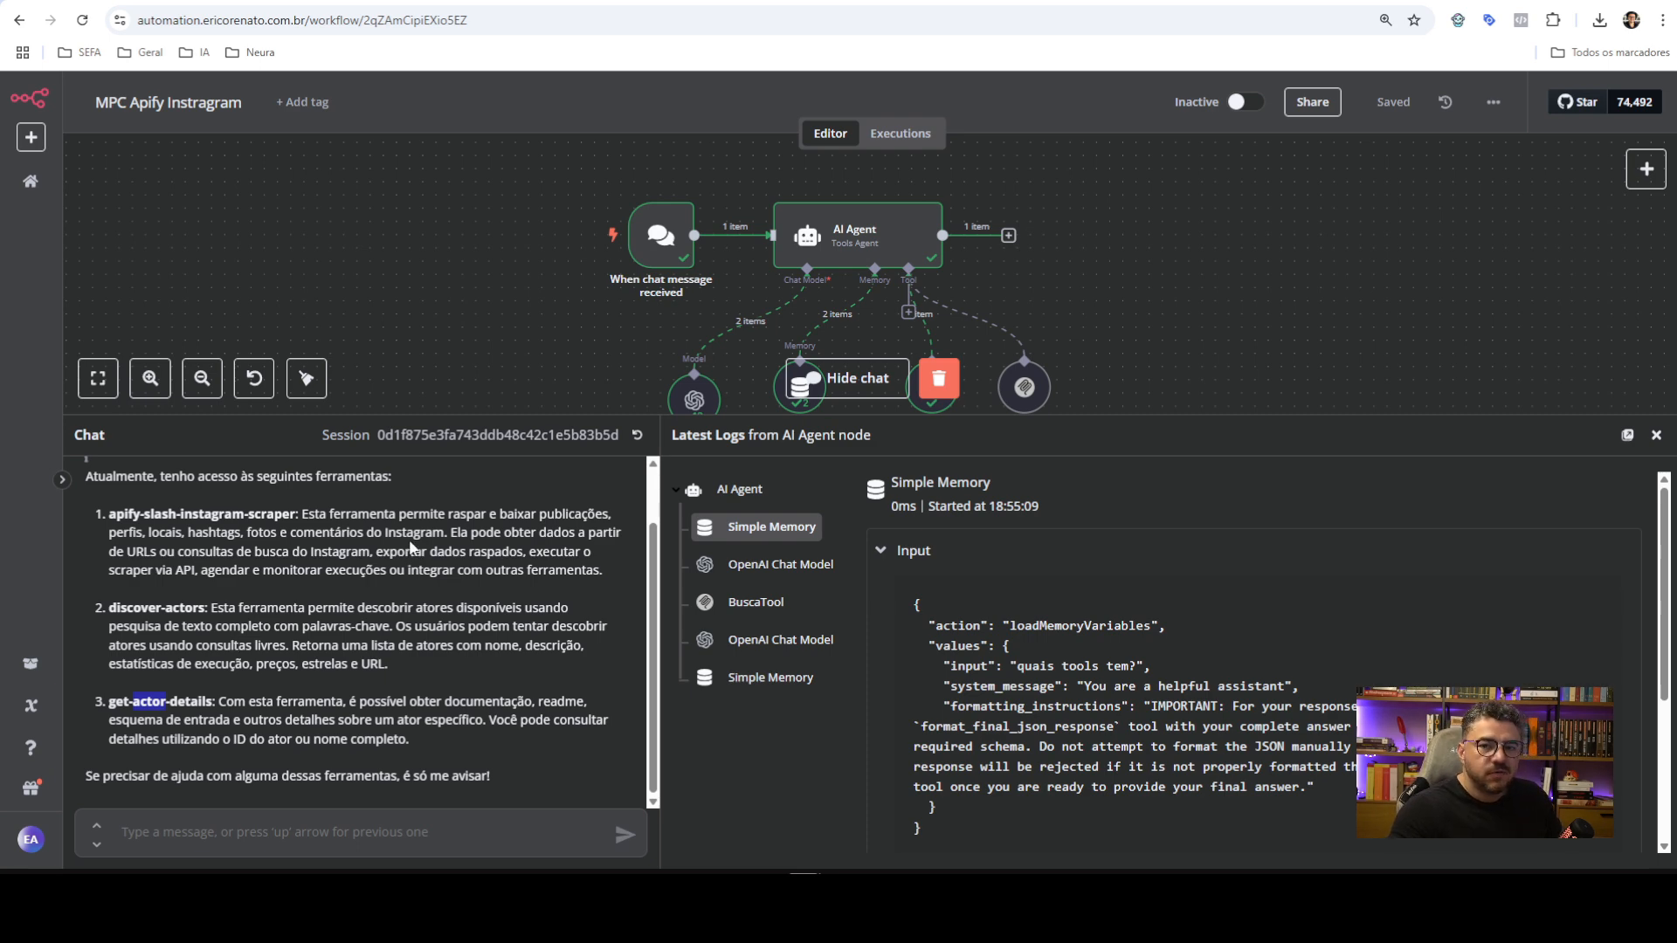
pyautogui.doubleClick(186, 611)
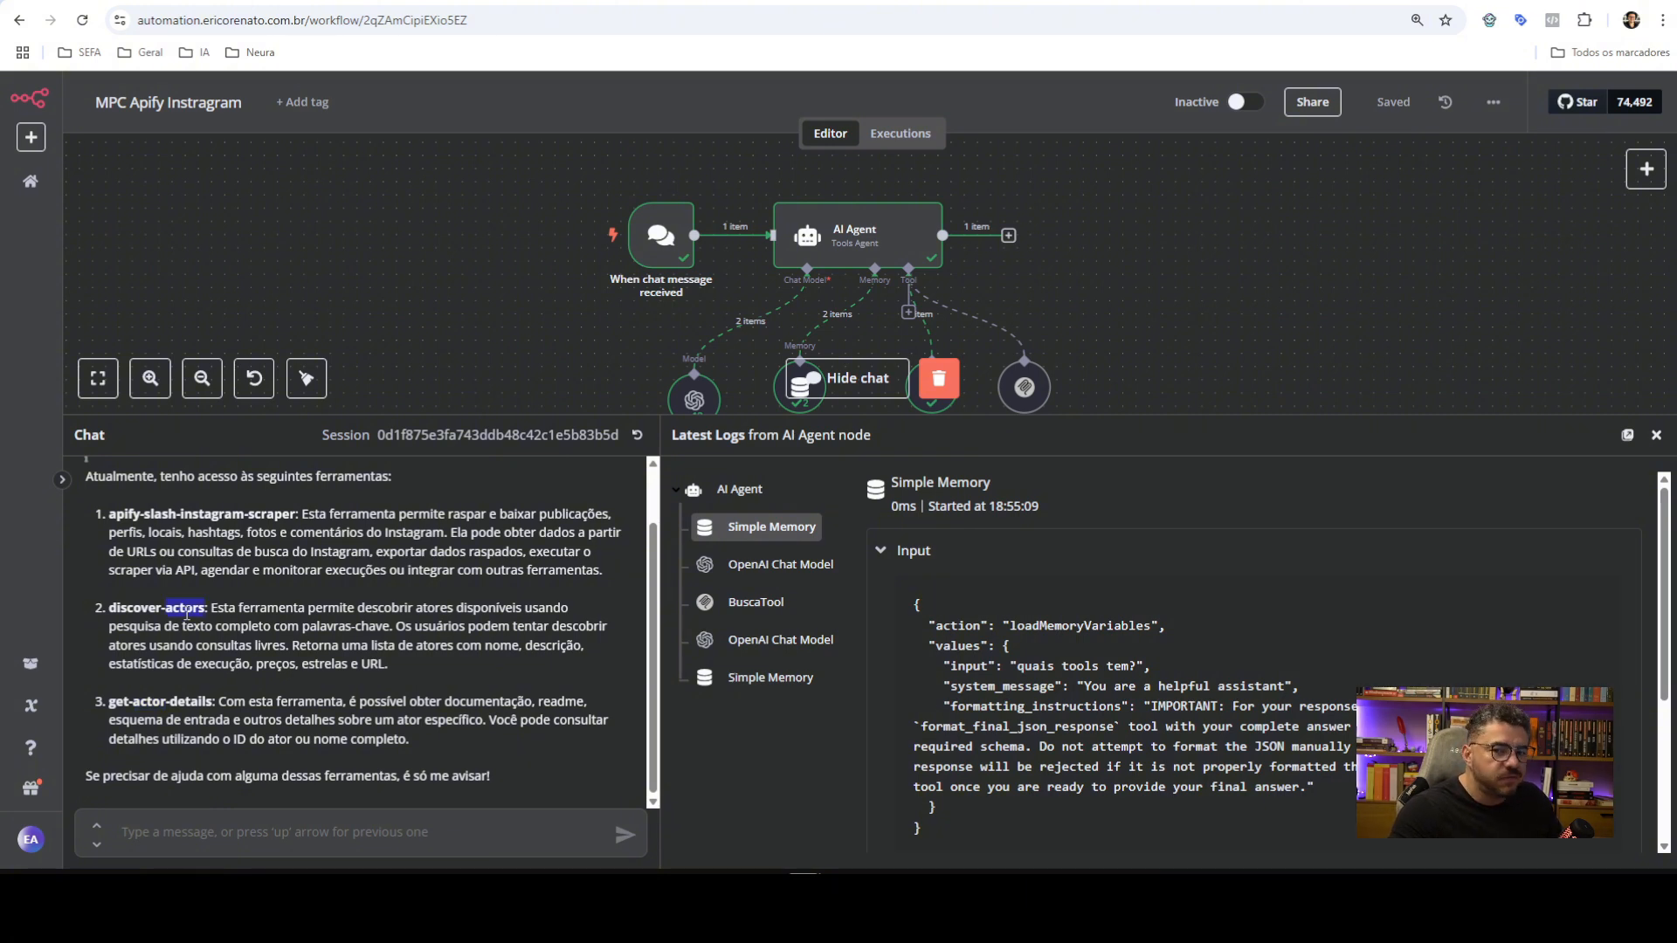
pyautogui.doubleClick(197, 701)
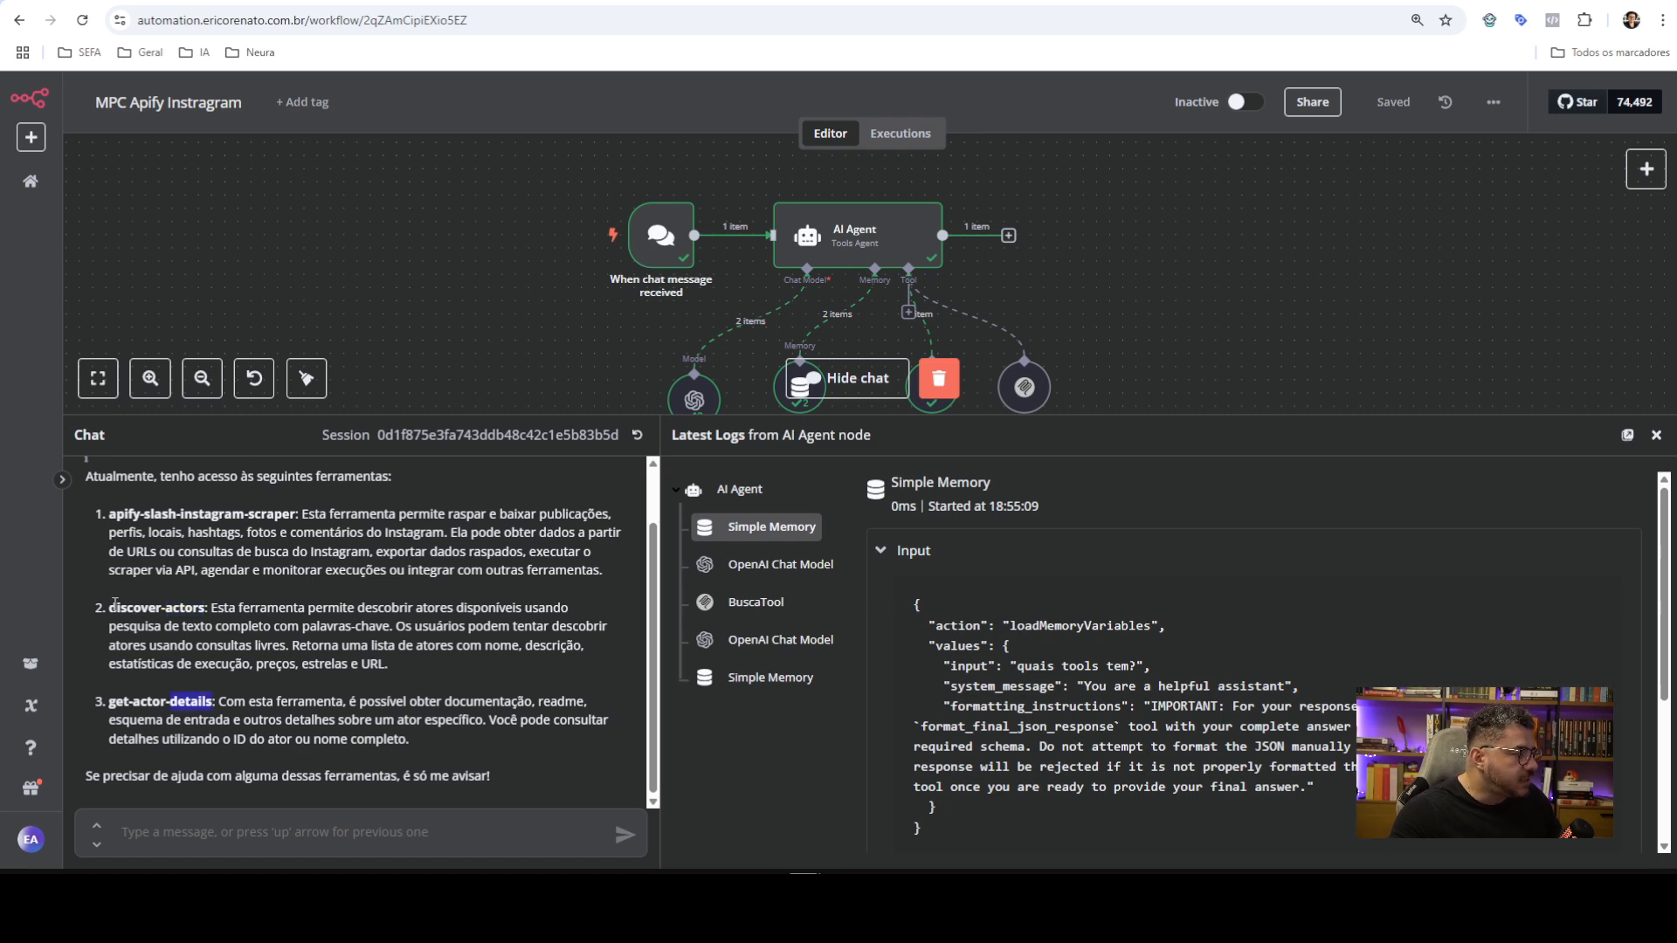
pyautogui.moveTo(110, 607); pyautogui.dragTo(253, 701)
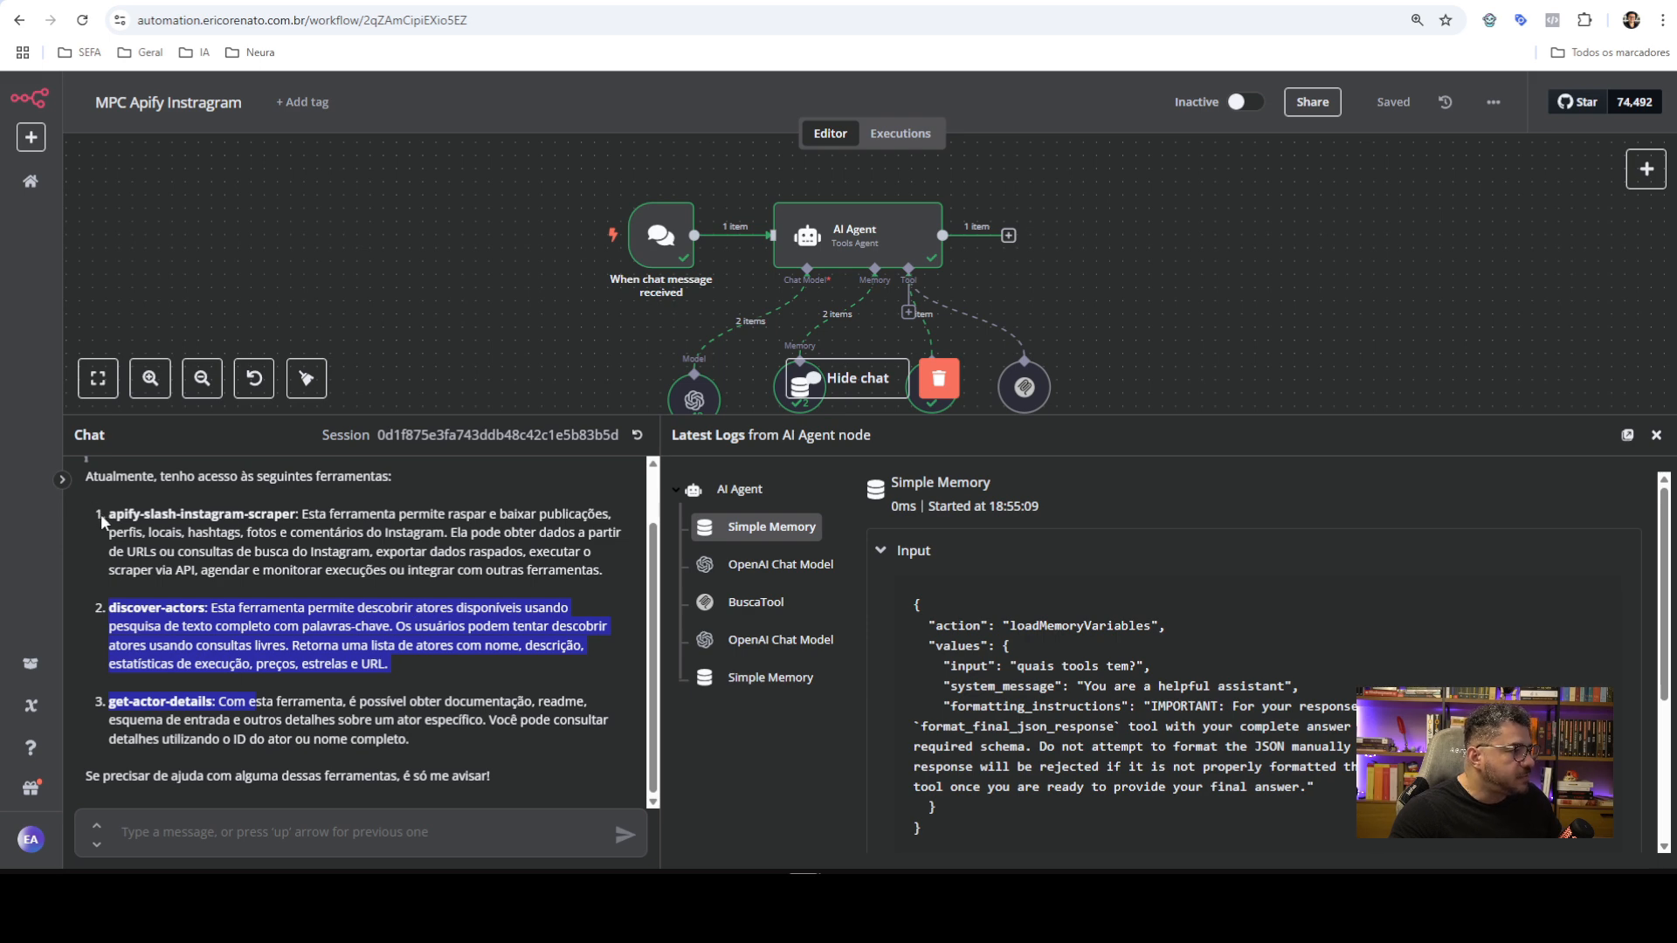
pyautogui.doubleClick(132, 511)
pyautogui.moveTo(139, 508); pyautogui.dragTo(225, 515)
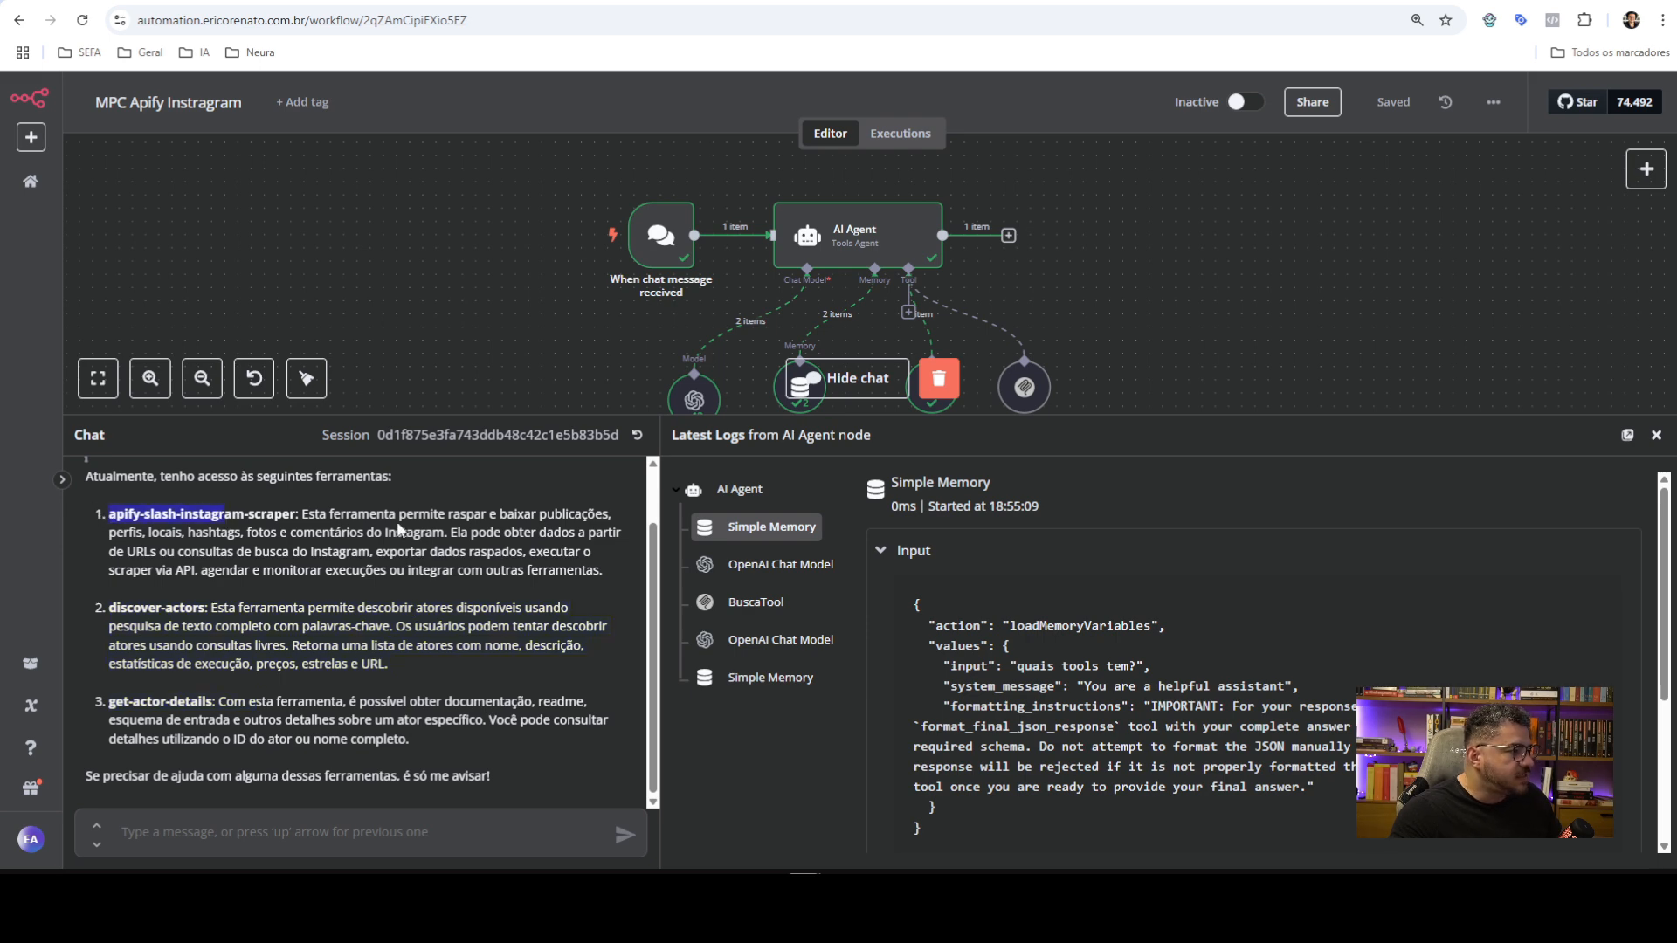
pyautogui.moveTo(984, 426); pyautogui.dragTo(978, 564)
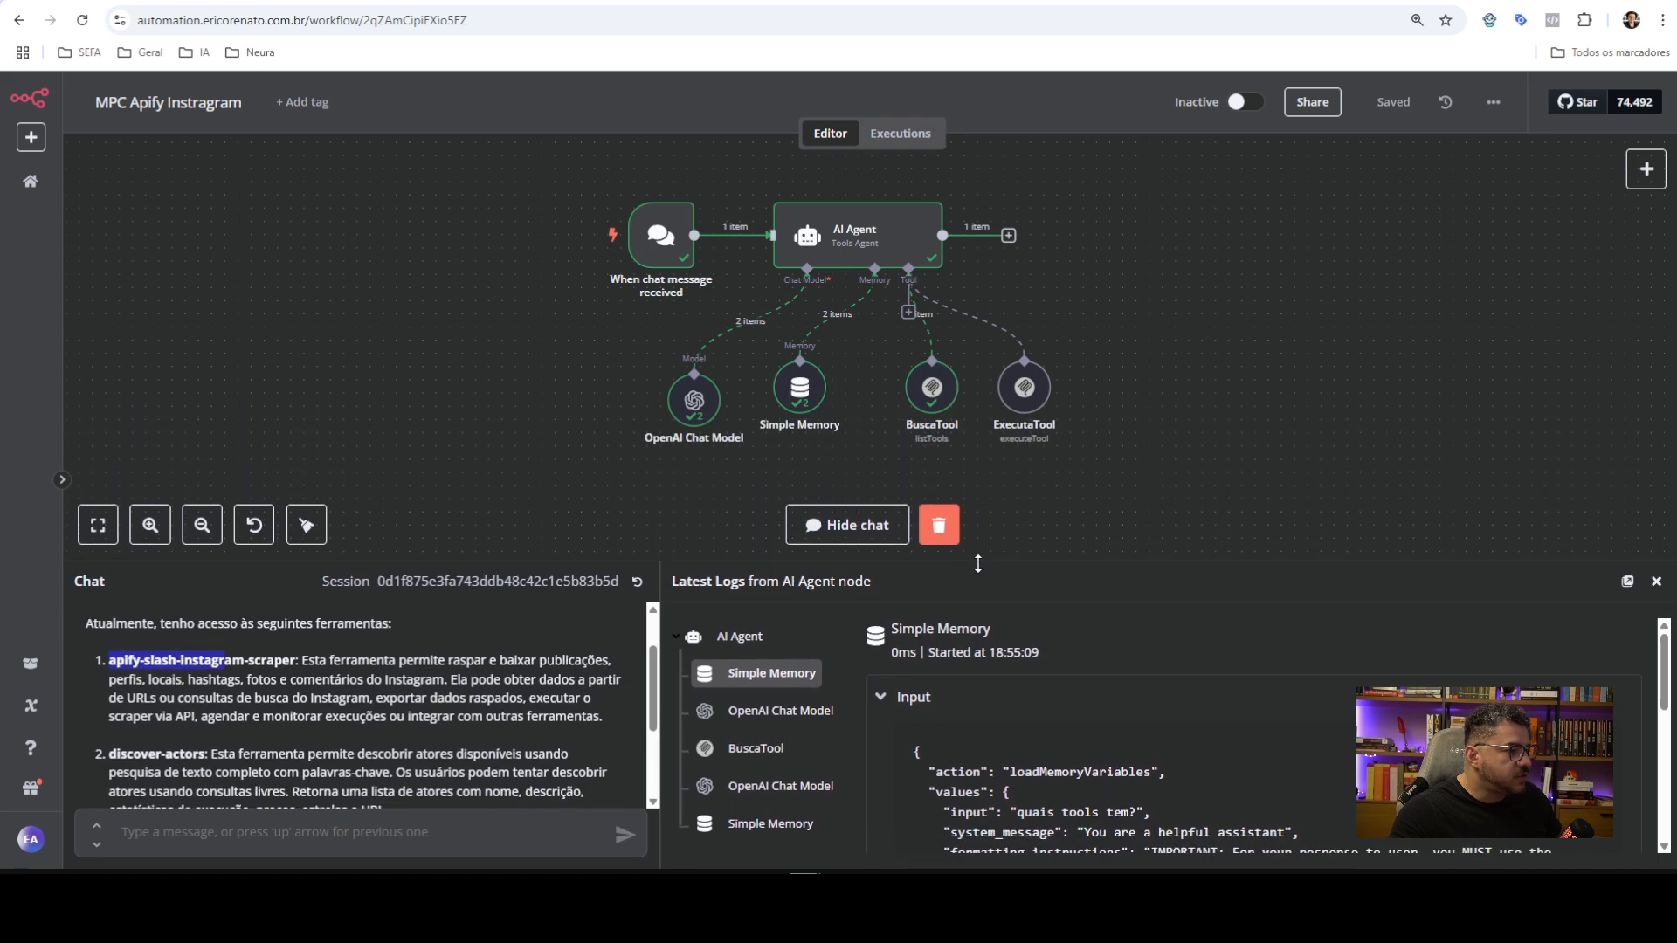
pyautogui.click(415, 841)
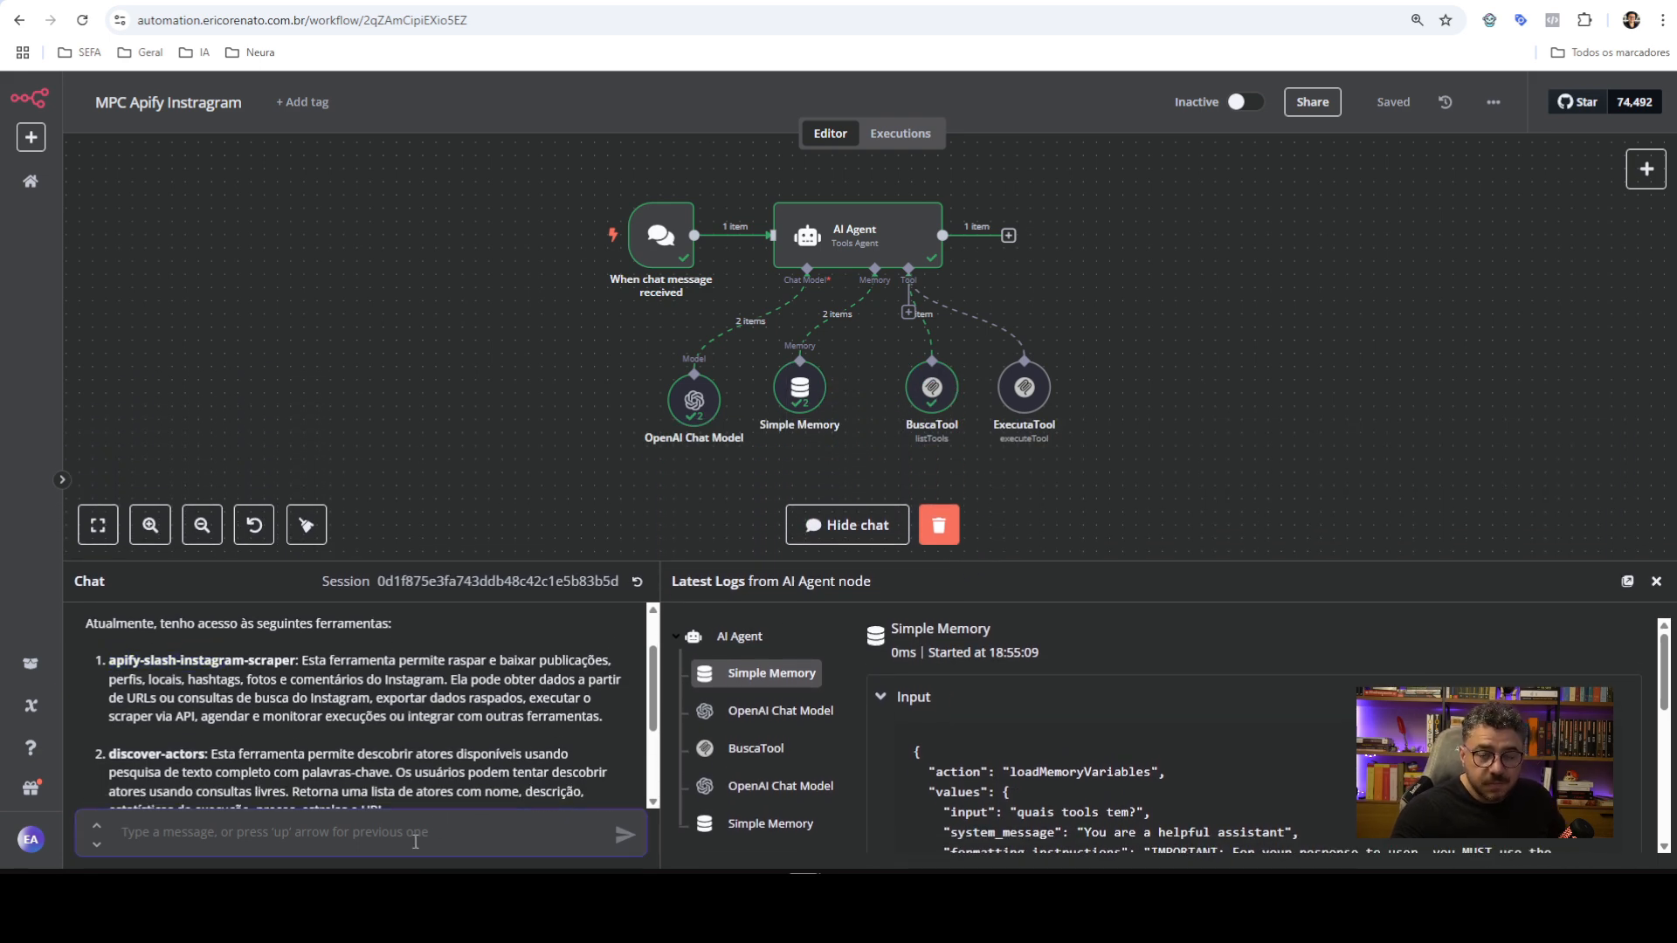
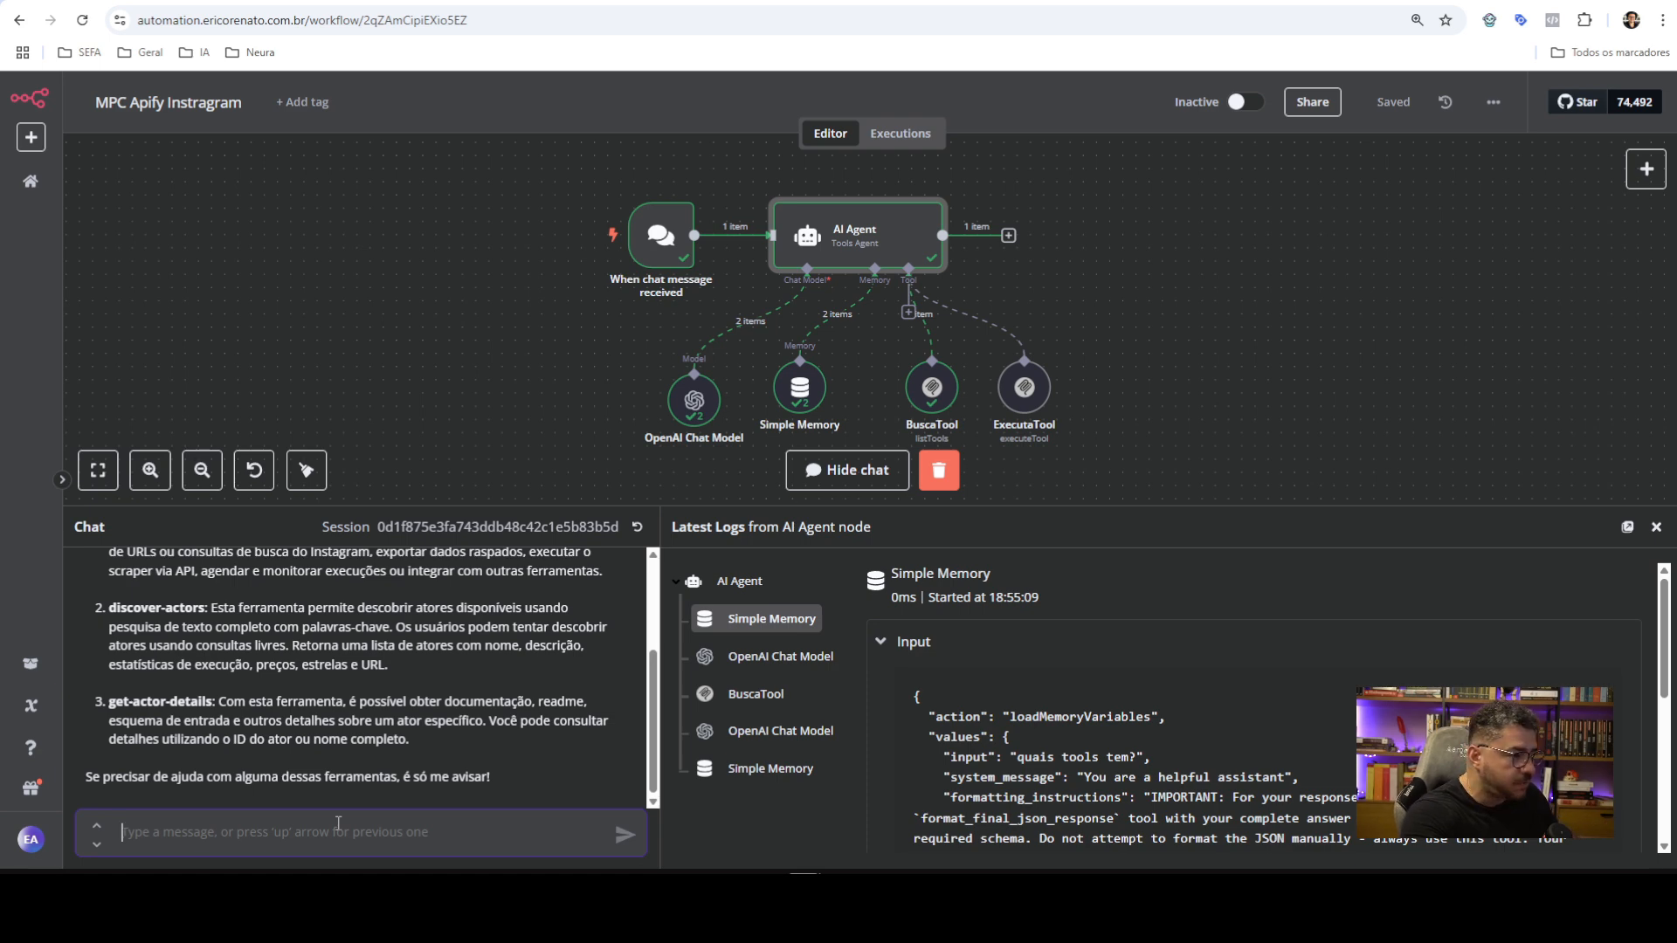
# Ask the agent chat for an Instagram profile's last 5 posts, then go to the Apify page
pyautogui.write('que')
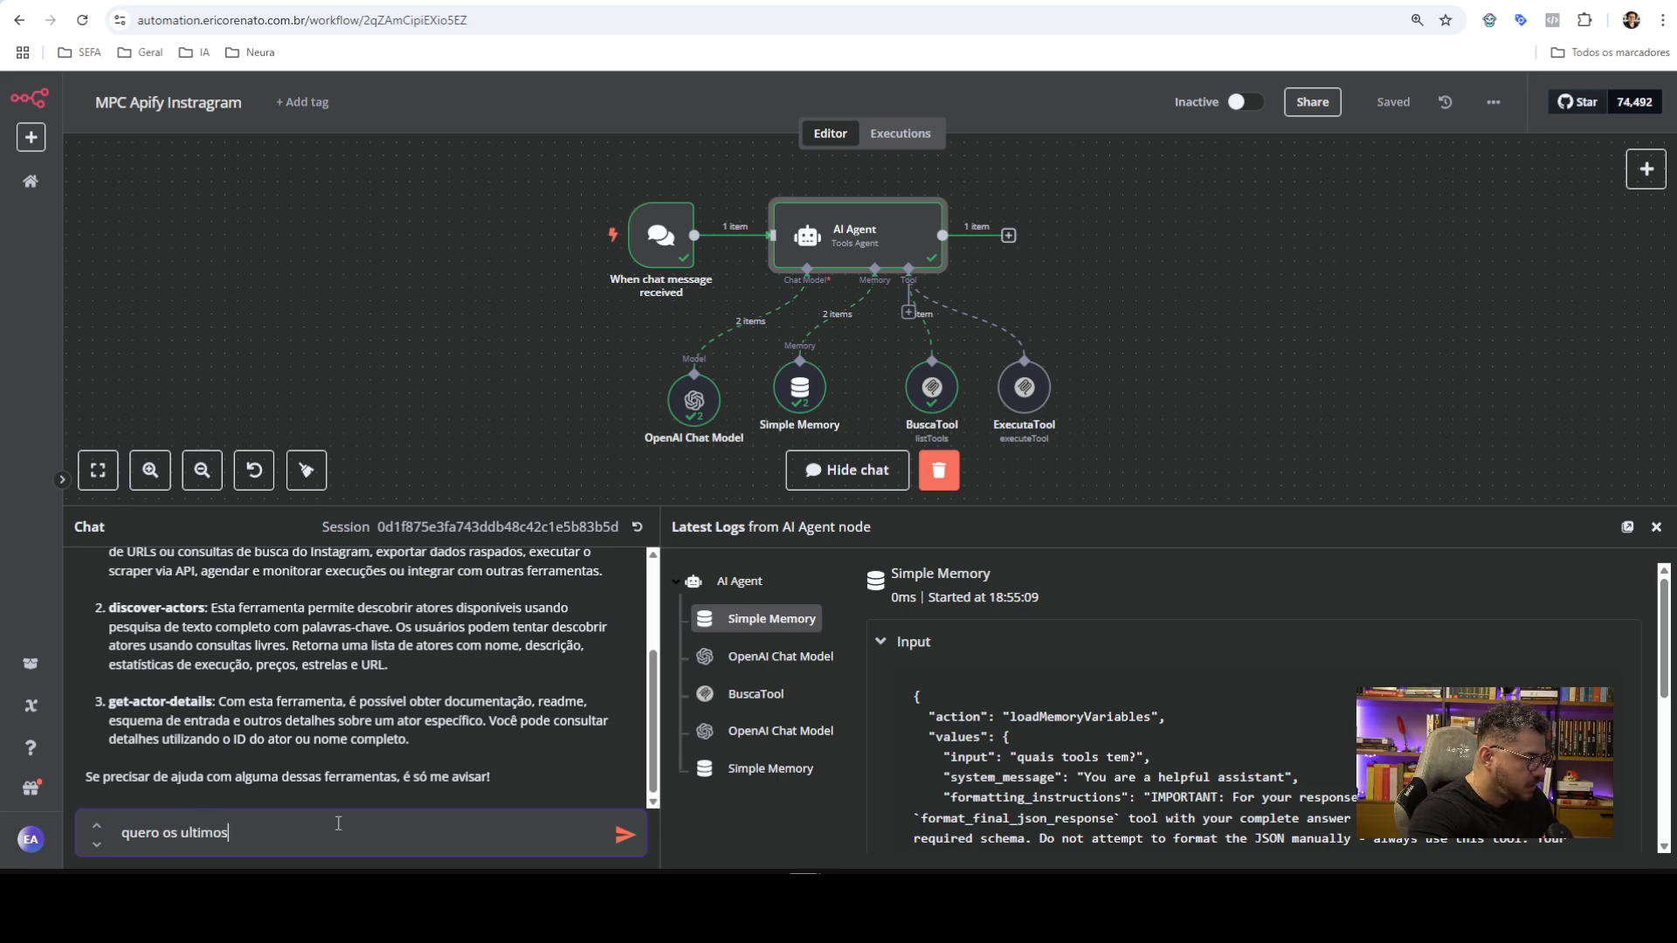
pyautogui.write('ro os ultimos 5 posts ')
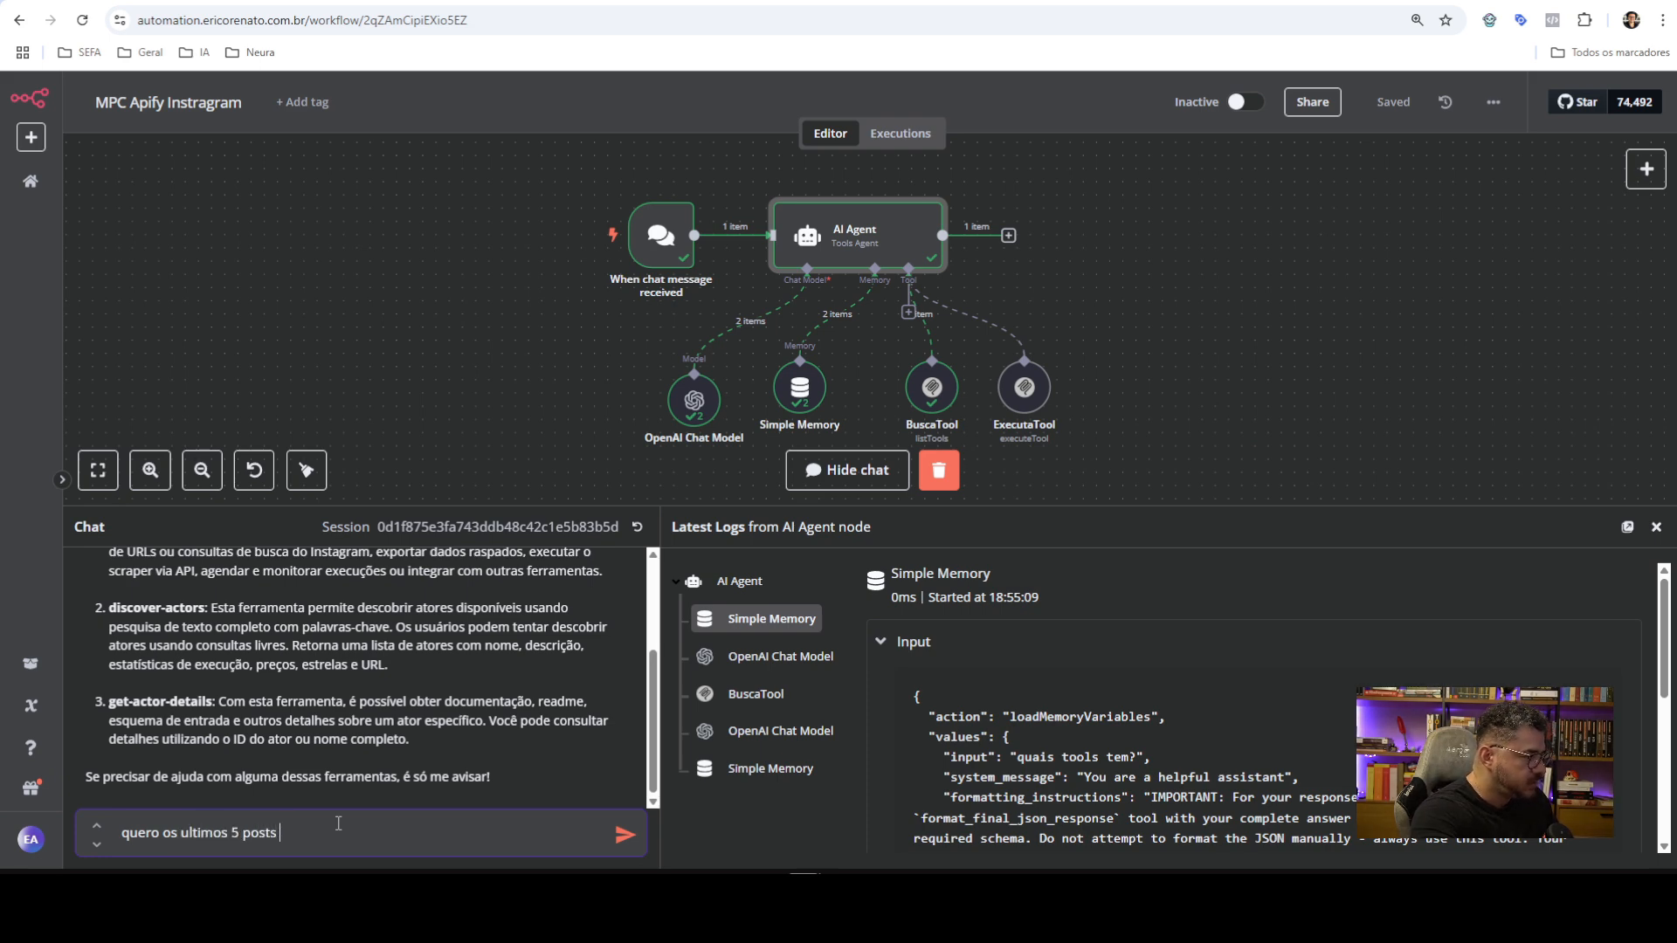
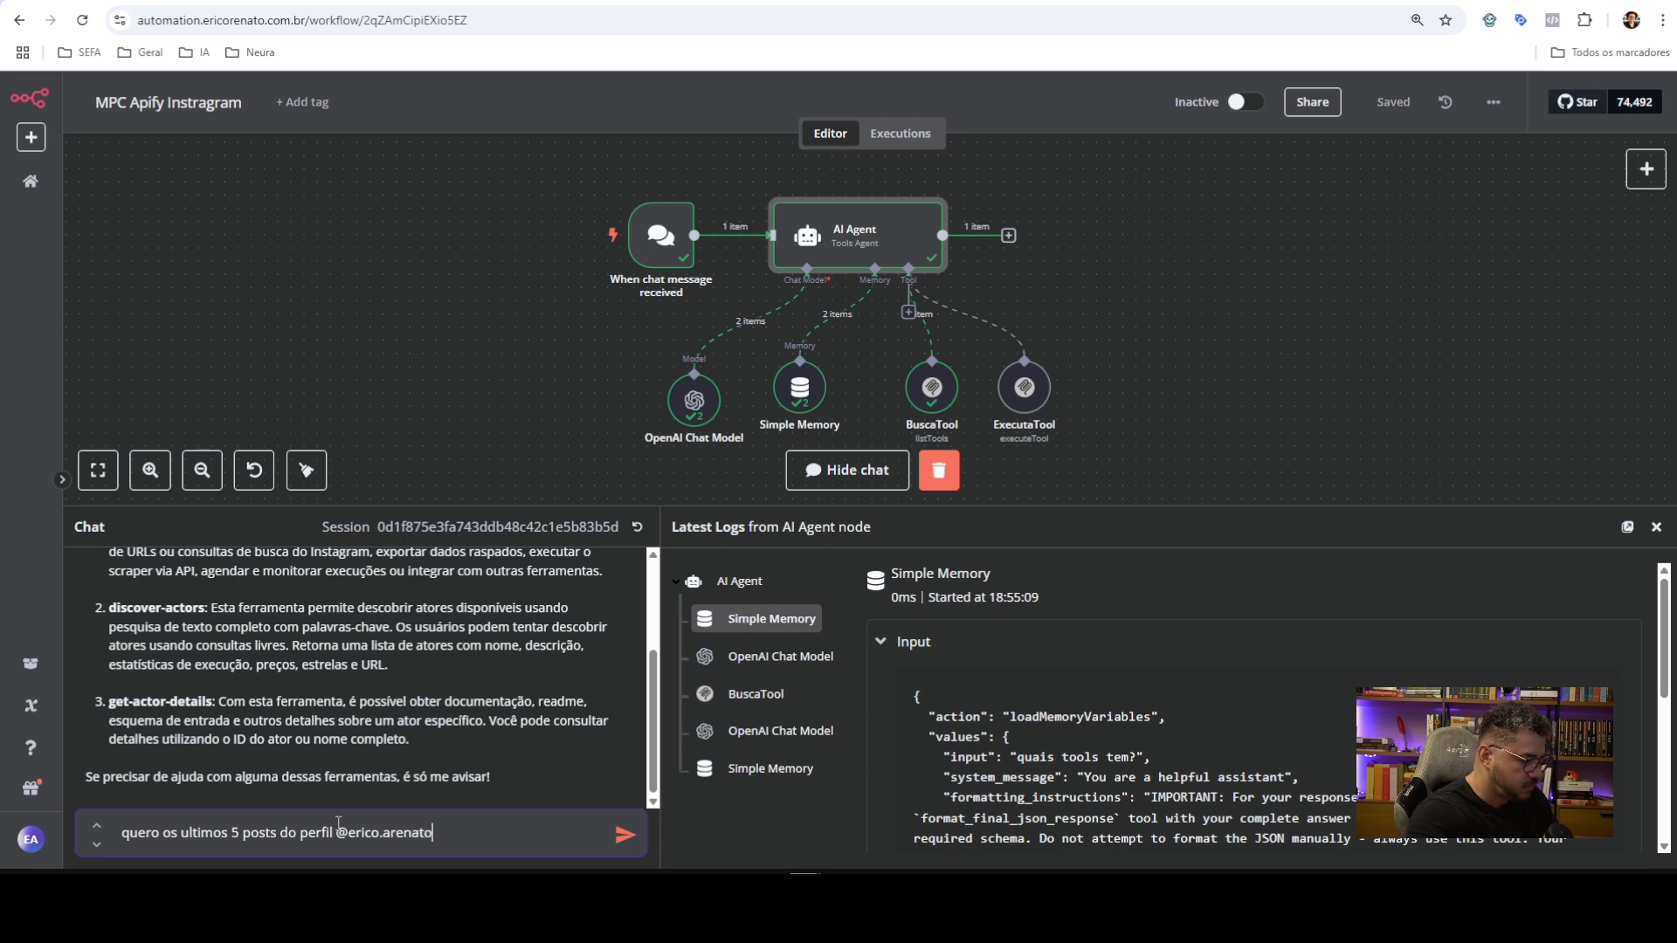
pyautogui.press('Return')
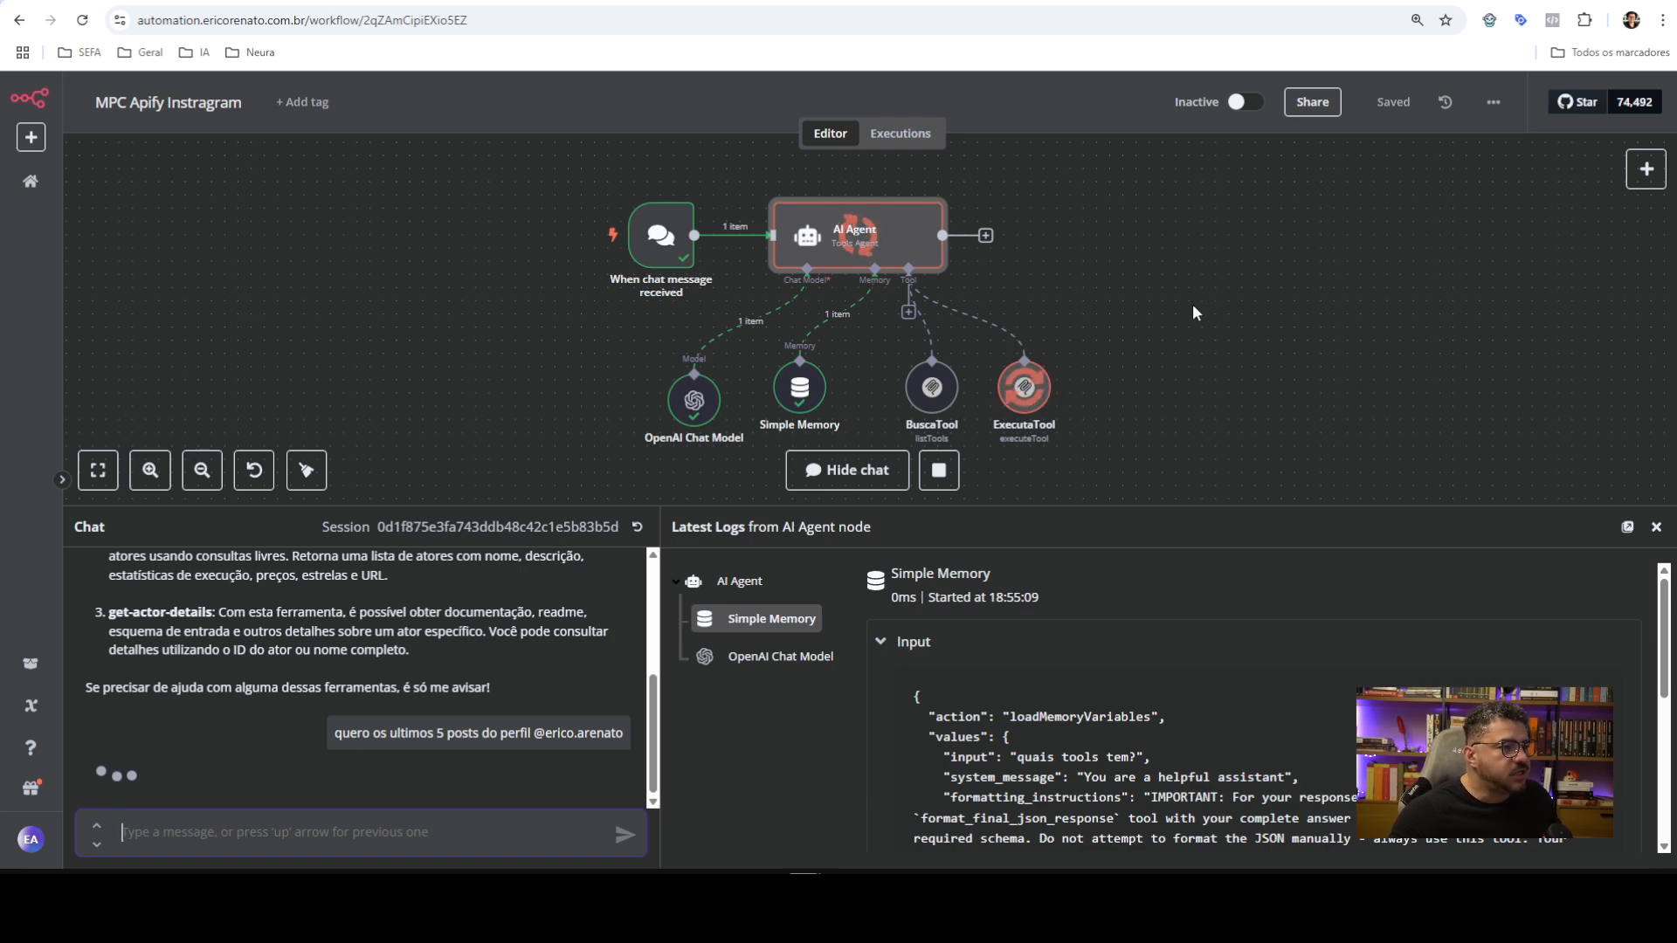
pyautogui.click(751, 2)
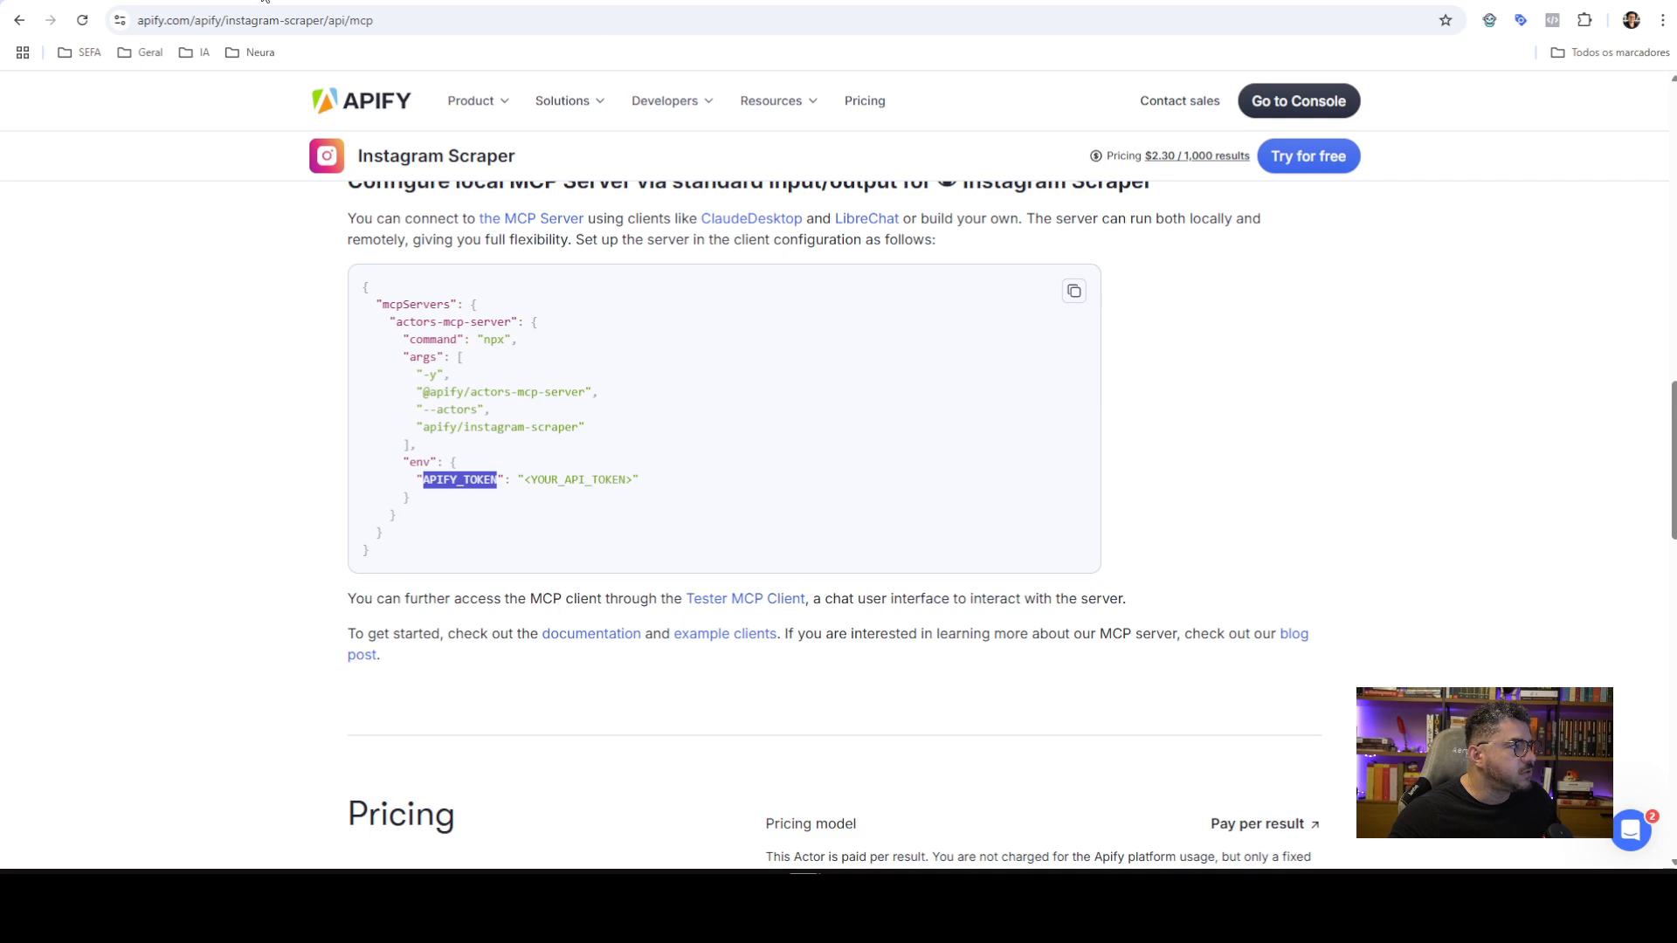
# Open the newest Instagram Scraper run in Apify Console and review its no_items result
pyautogui.click(664, 1)
pyautogui.click(82, 249)
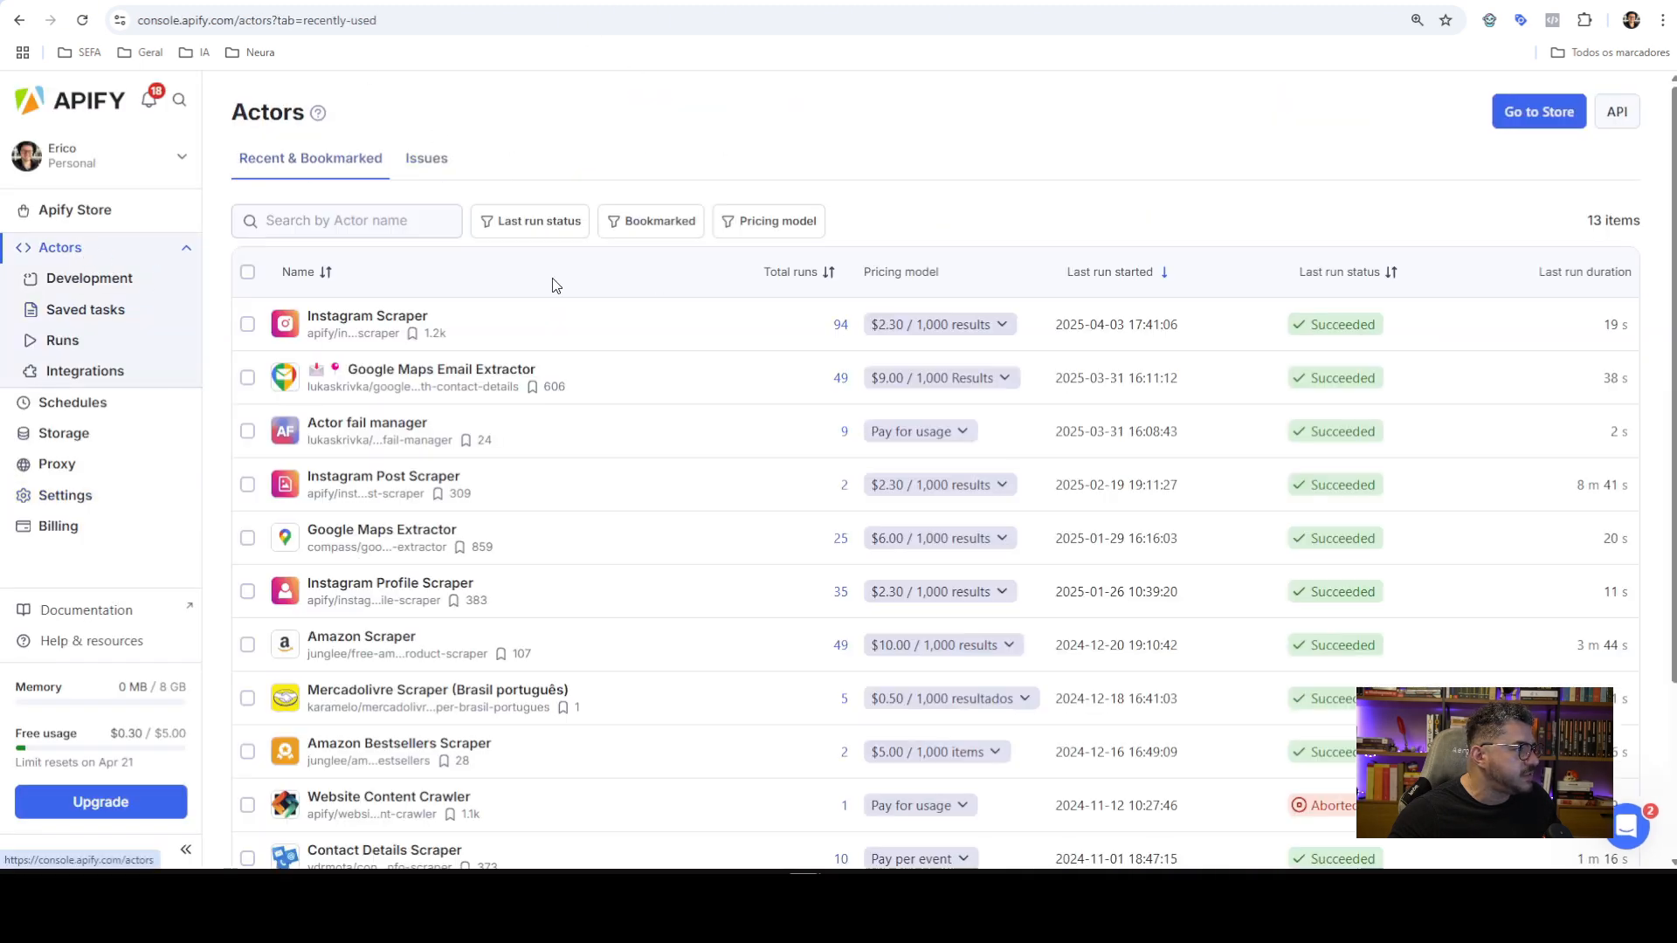
pyautogui.click(527, 337)
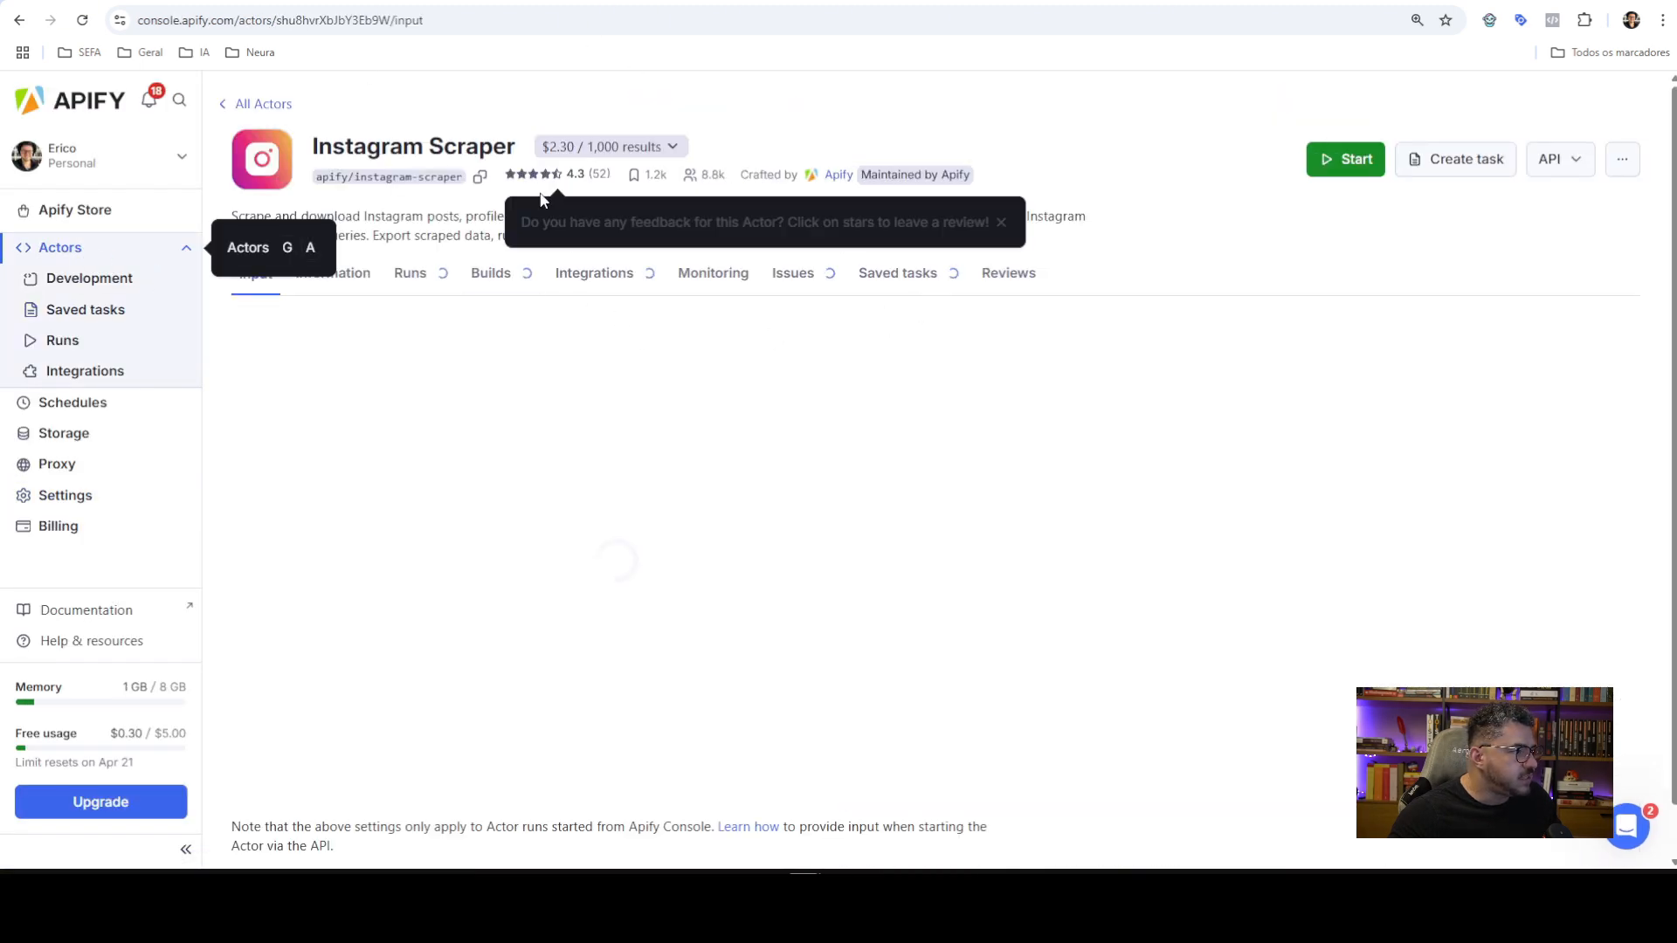
pyautogui.click(429, 289)
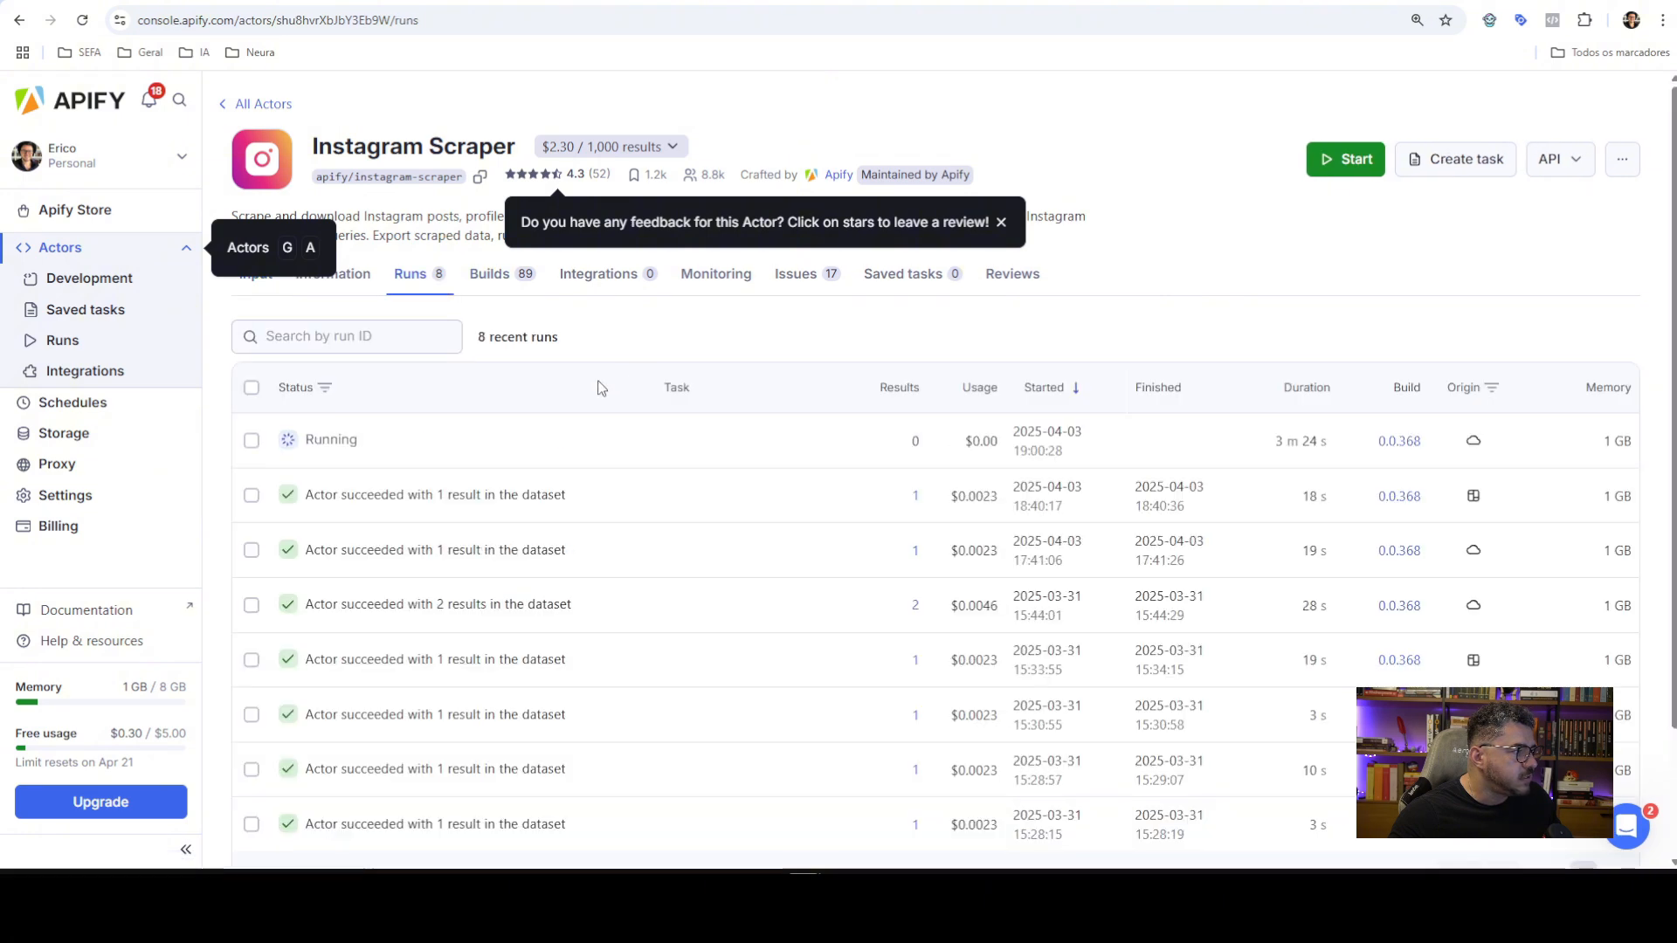
pyautogui.click(419, 449)
pyautogui.scroll(-2, 751, 364)
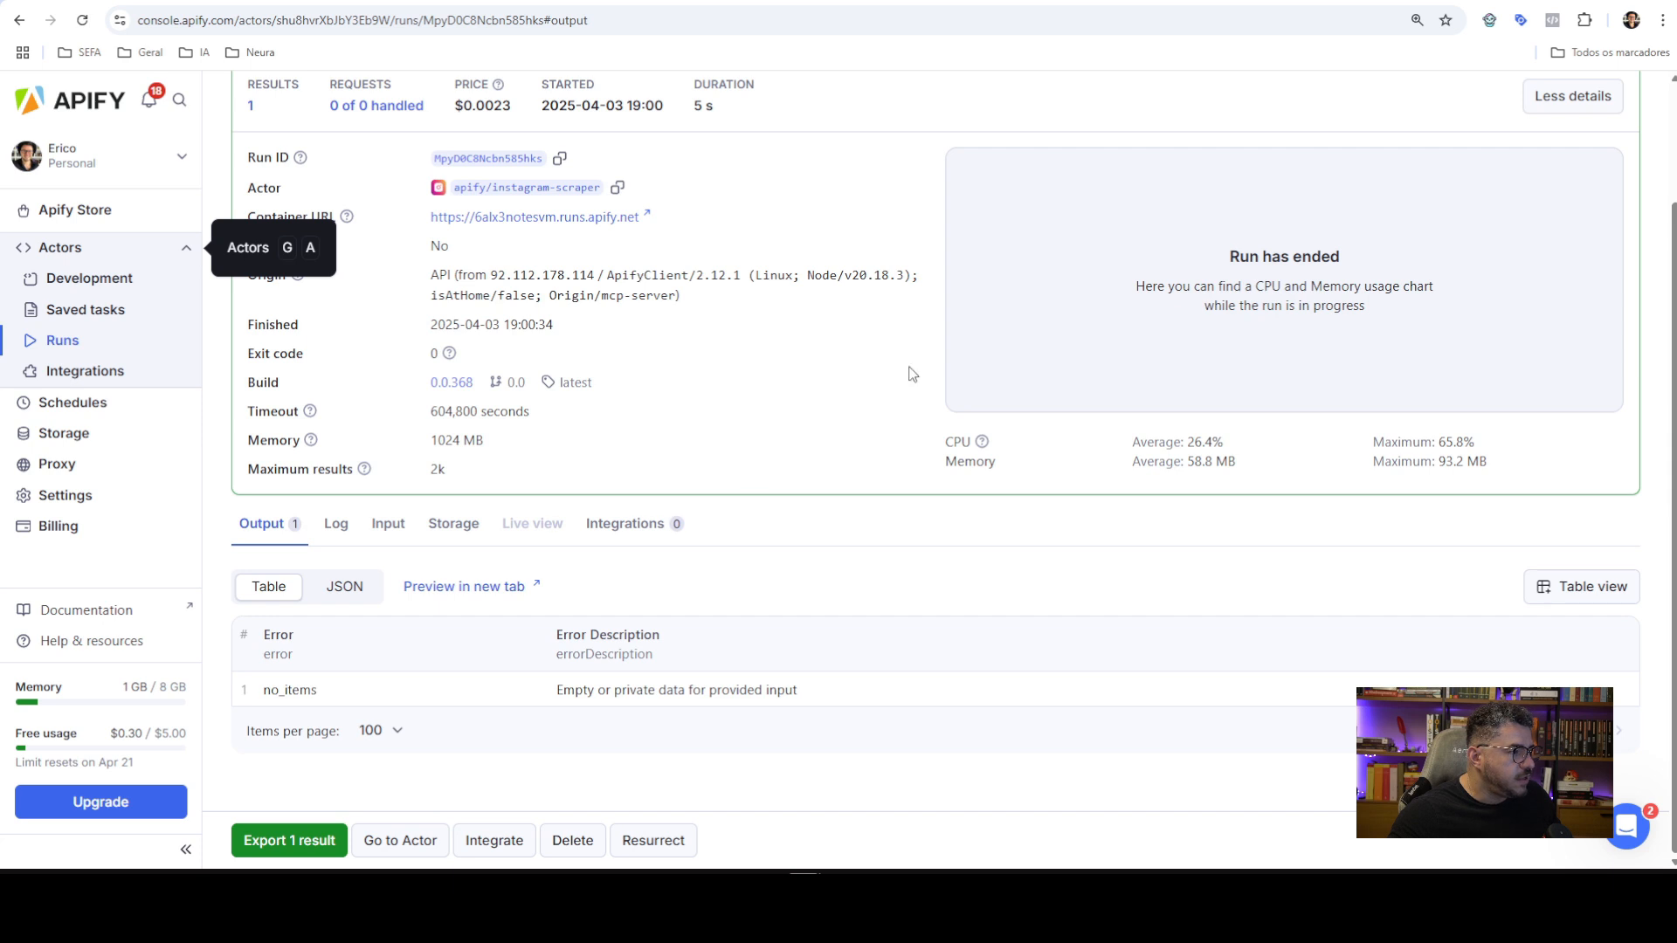
pyautogui.scroll(2, 719, 359)
pyautogui.scroll(-2, 698, 699)
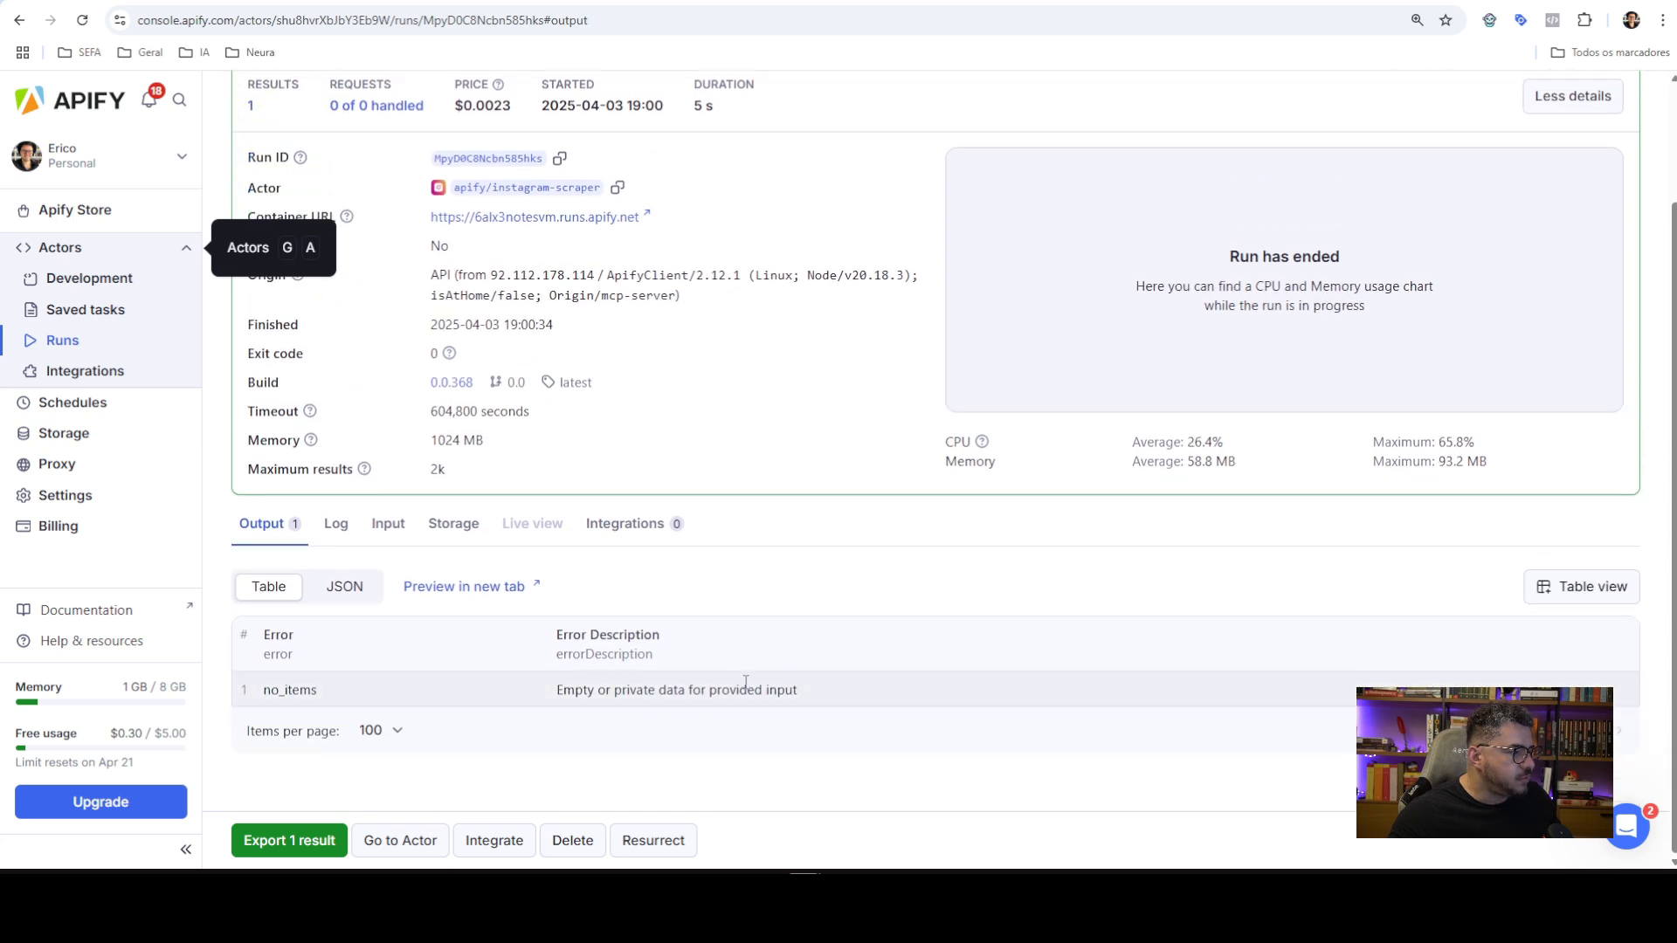
pyautogui.scroll(2, 733, 603)
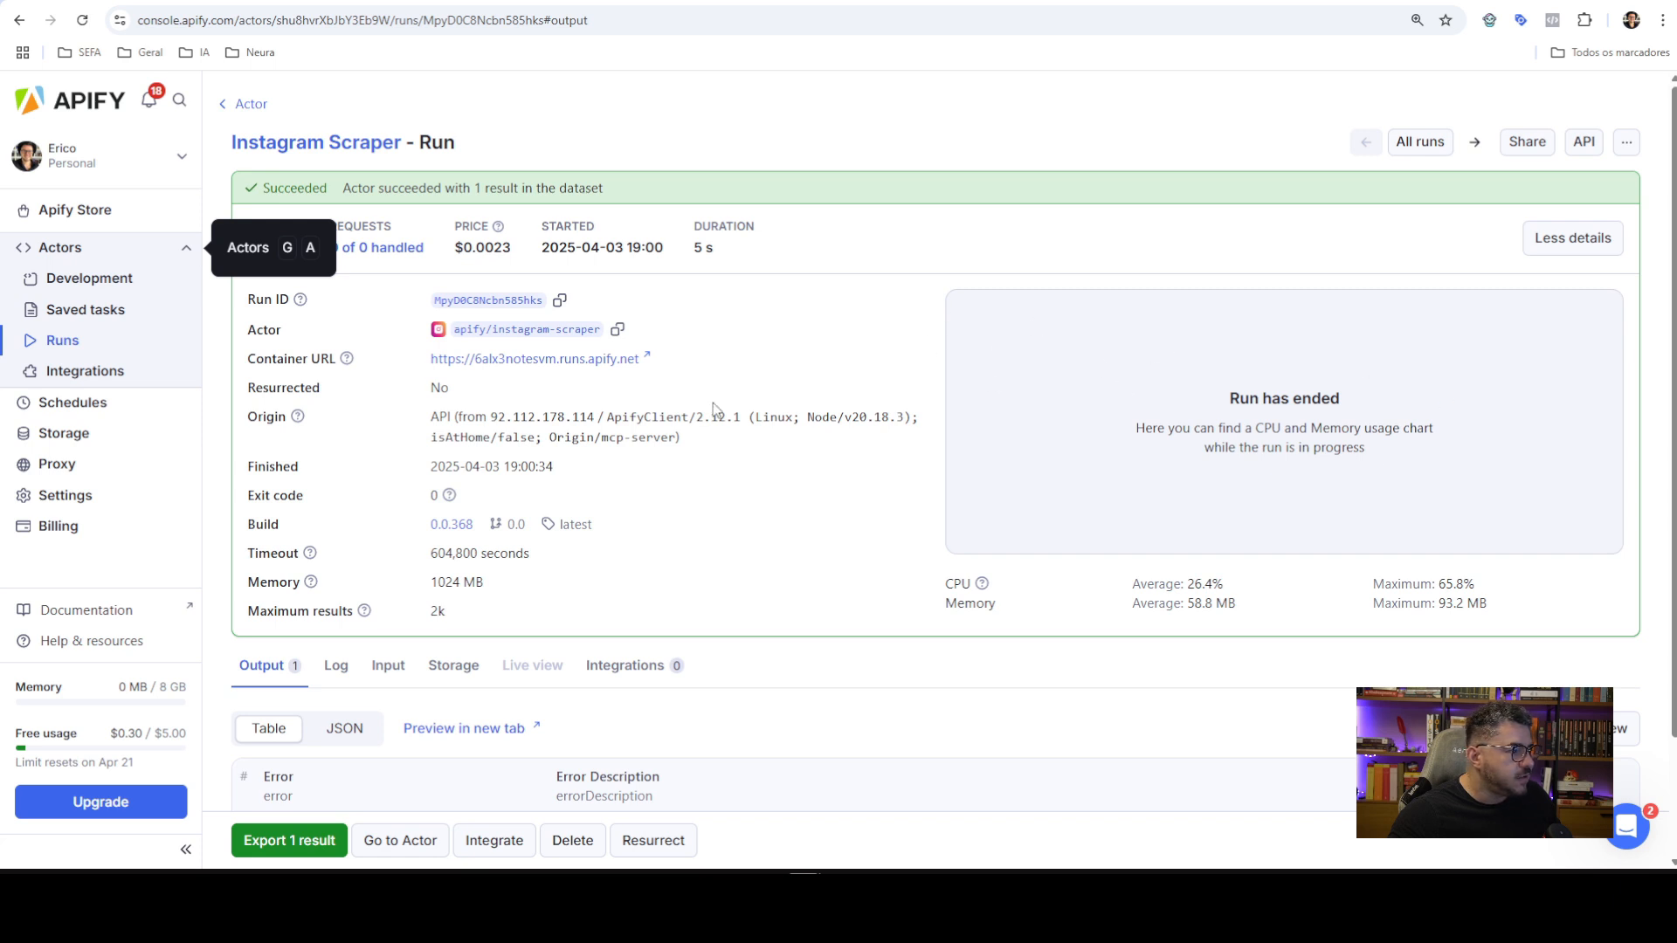
pyautogui.scroll(-2, 714, 409)
# Inspect the input JSON the newest run received
pyautogui.click(387, 524)
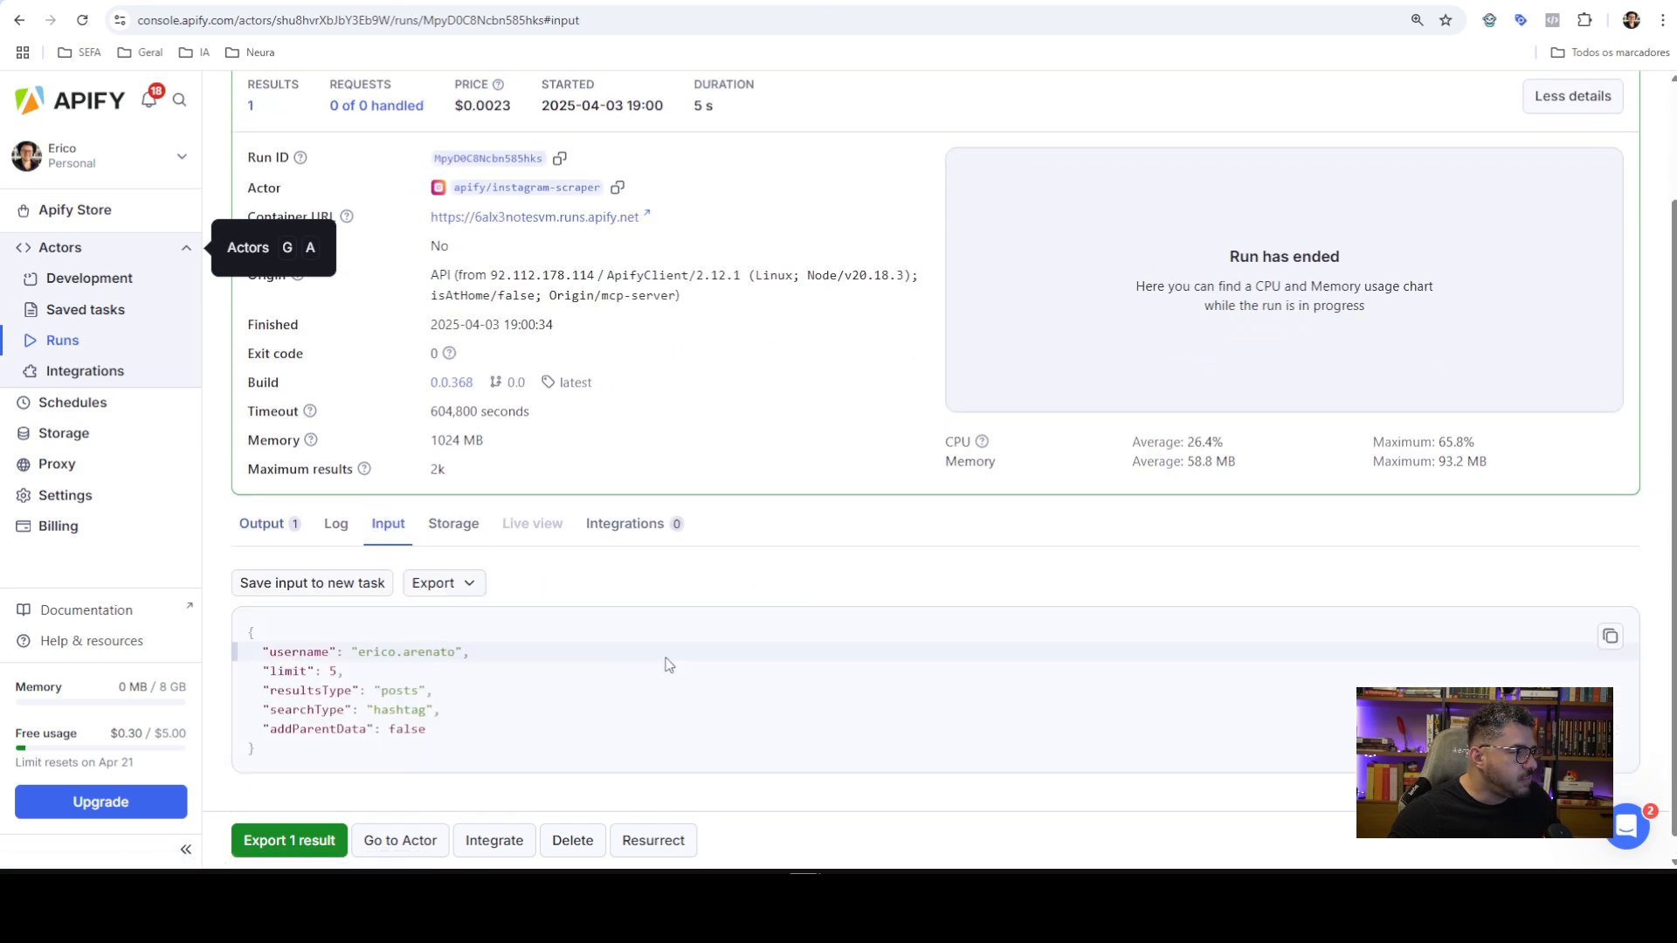
pyautogui.scroll(-1, 668, 665)
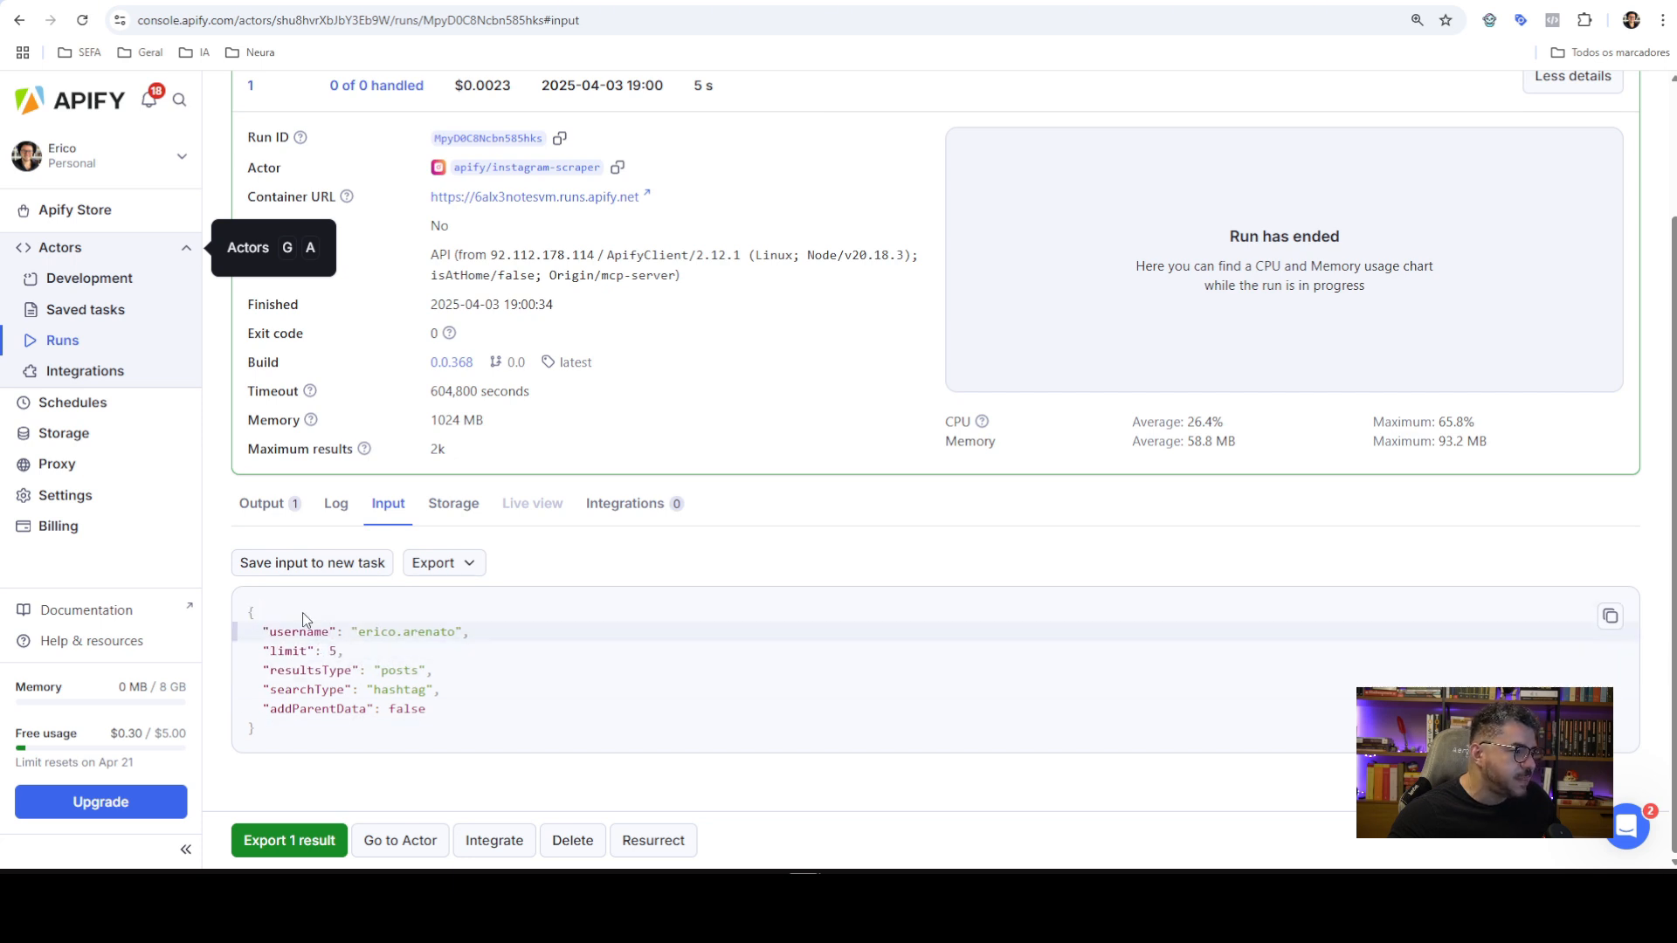
pyautogui.scroll(2, 262, 437)
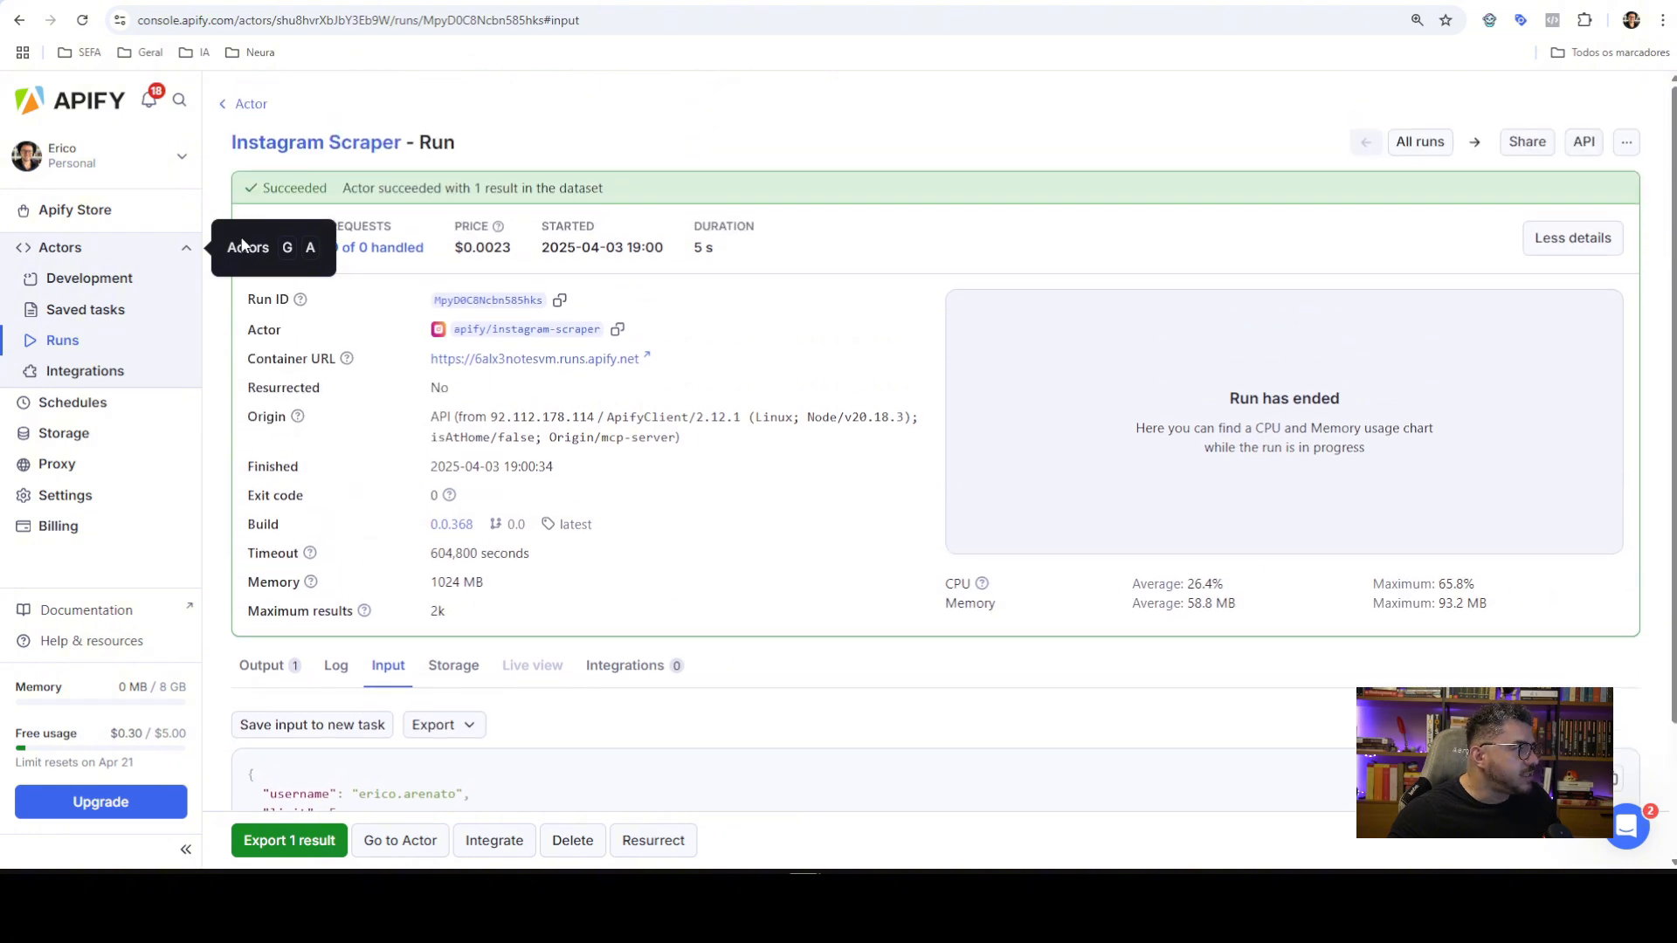
pyautogui.scroll(-2, 594, 722)
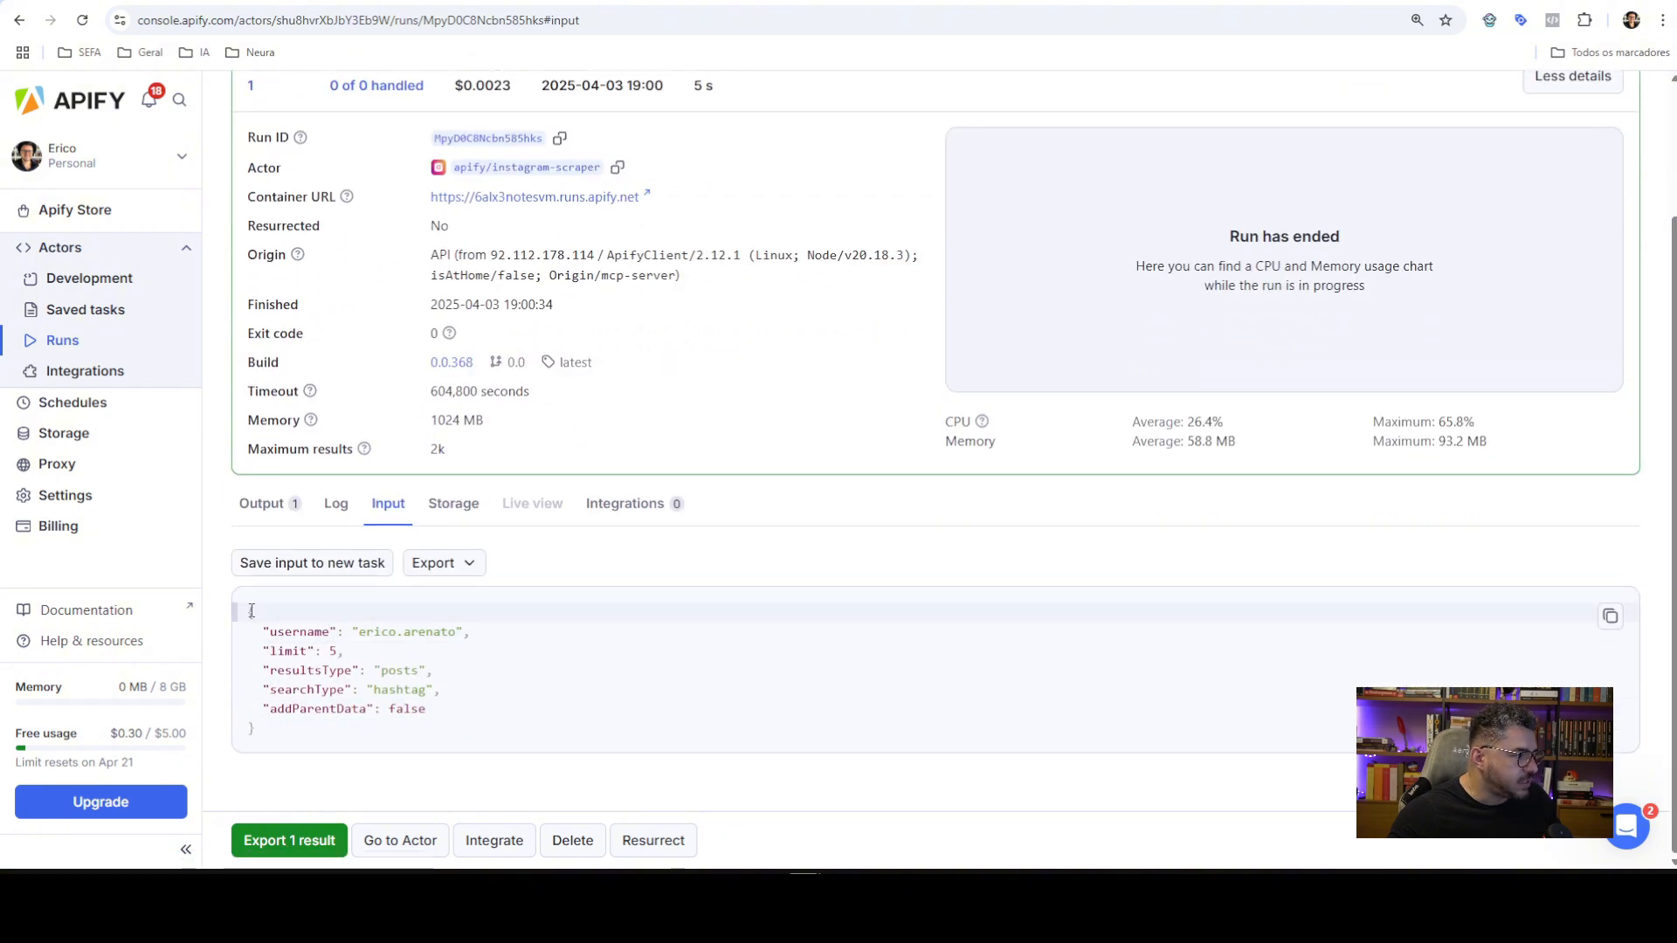
pyautogui.moveTo(268, 618); pyautogui.dragTo(255, 732)
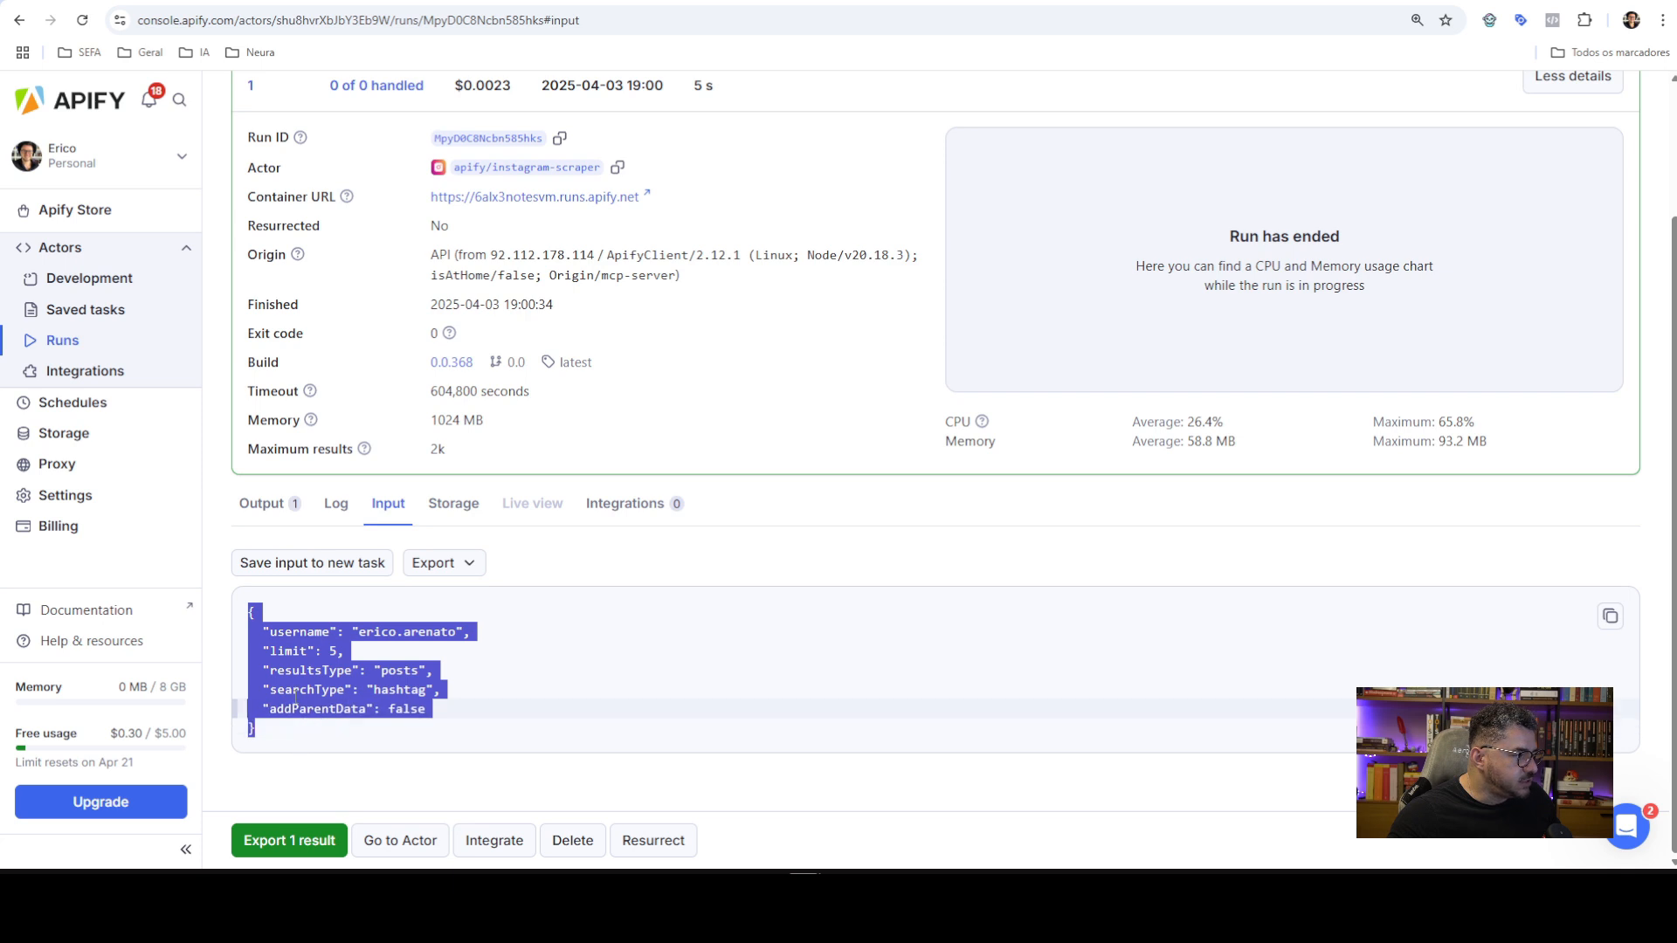
pyautogui.click(301, 625)
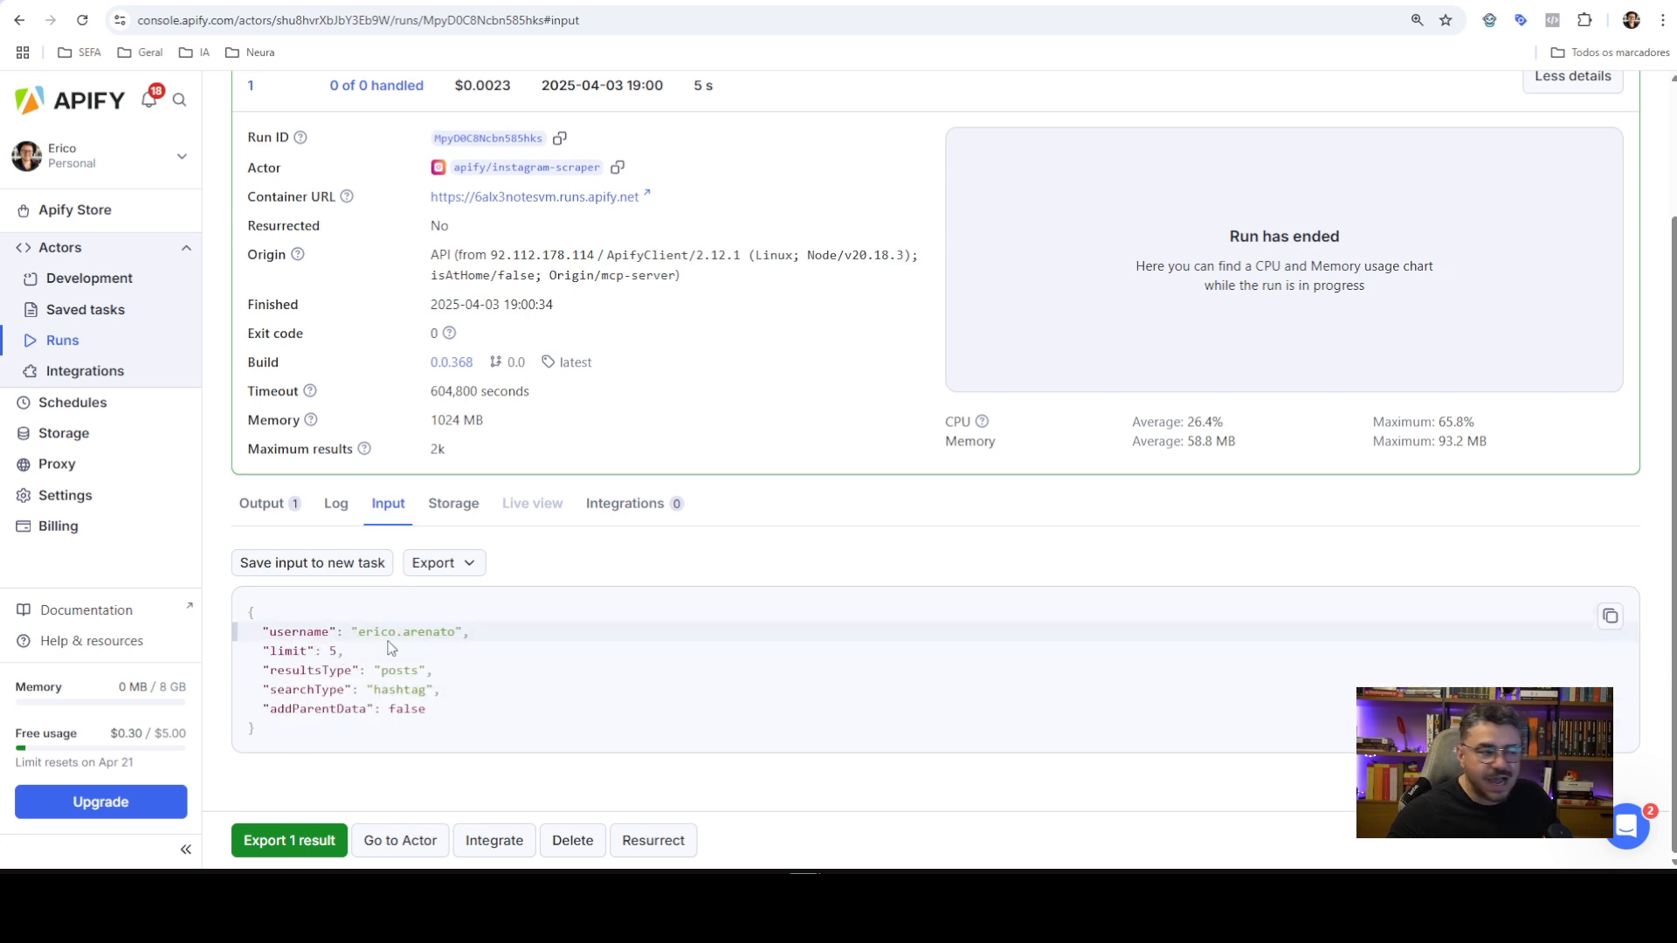
pyautogui.click(678, 611)
pyautogui.scroll(3, 679, 611)
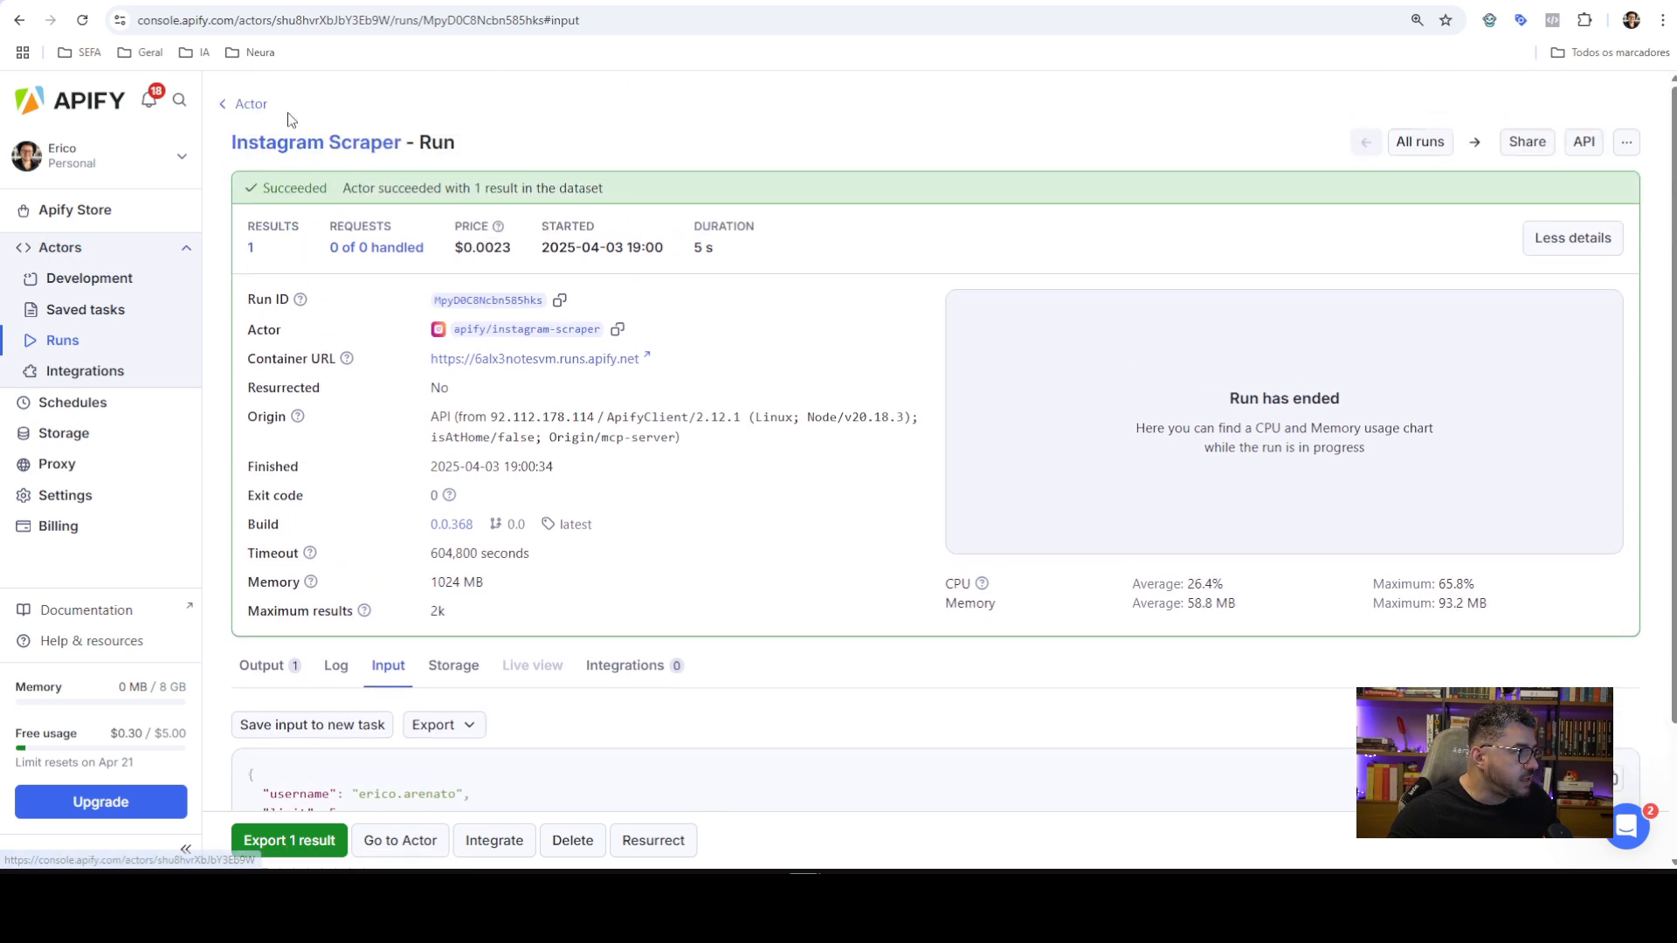
# Compare the 18:40 run's input, highlighting directUrls and its profile URL
pyautogui.click(255, 106)
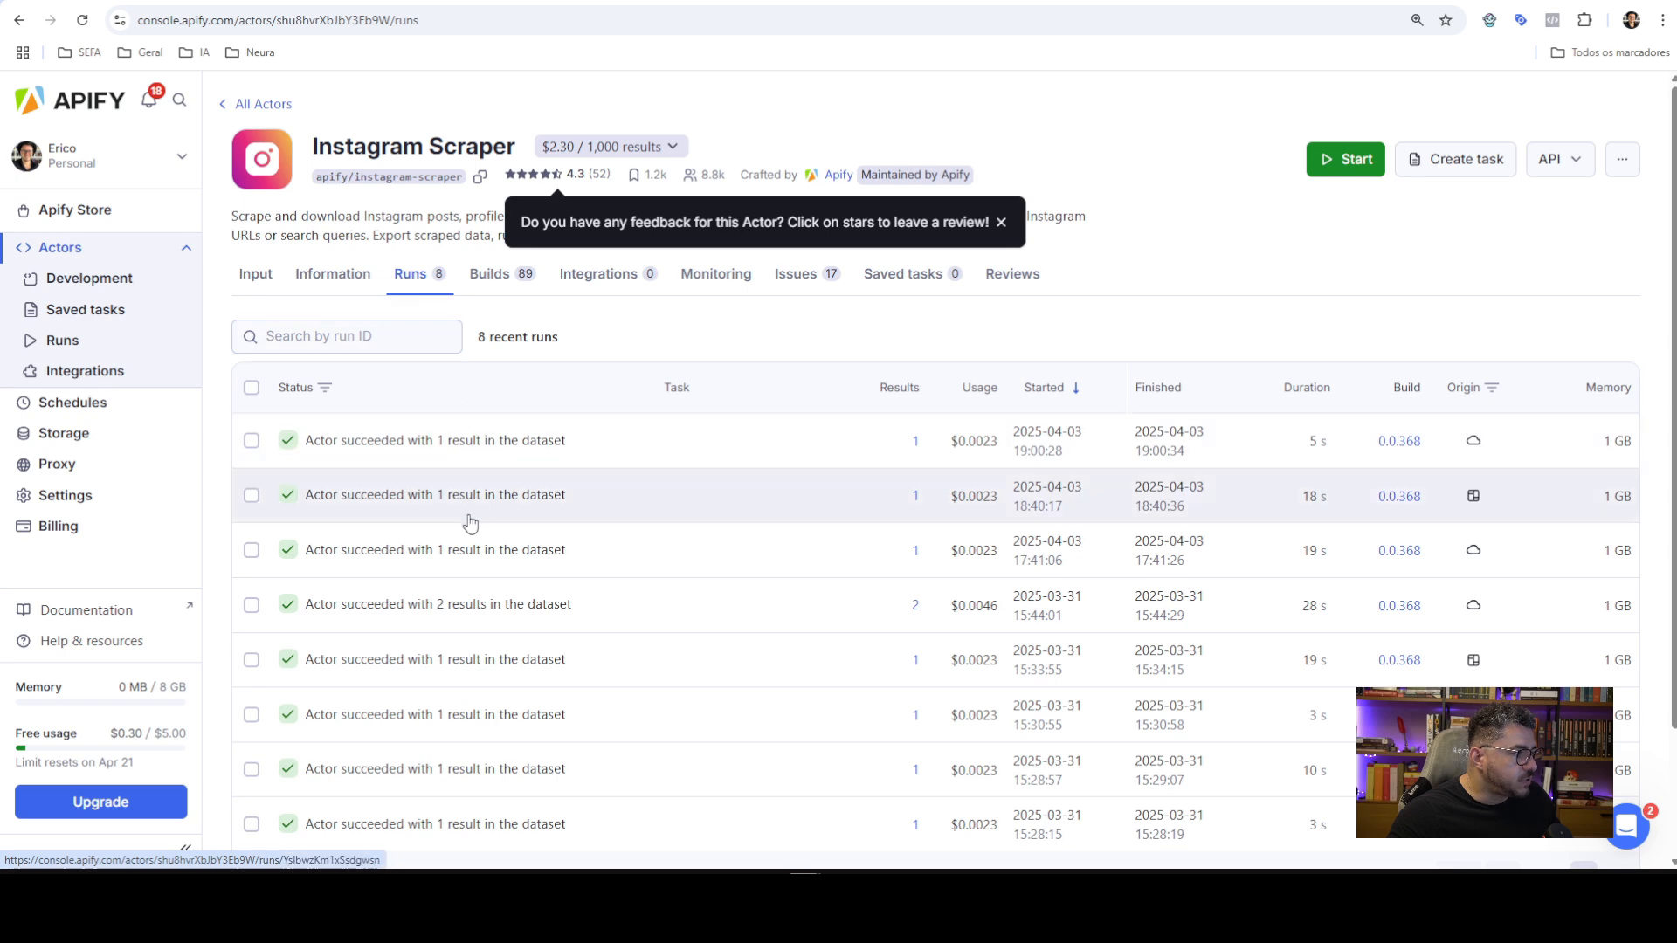
pyautogui.click(463, 503)
pyautogui.scroll(-3, 786, 463)
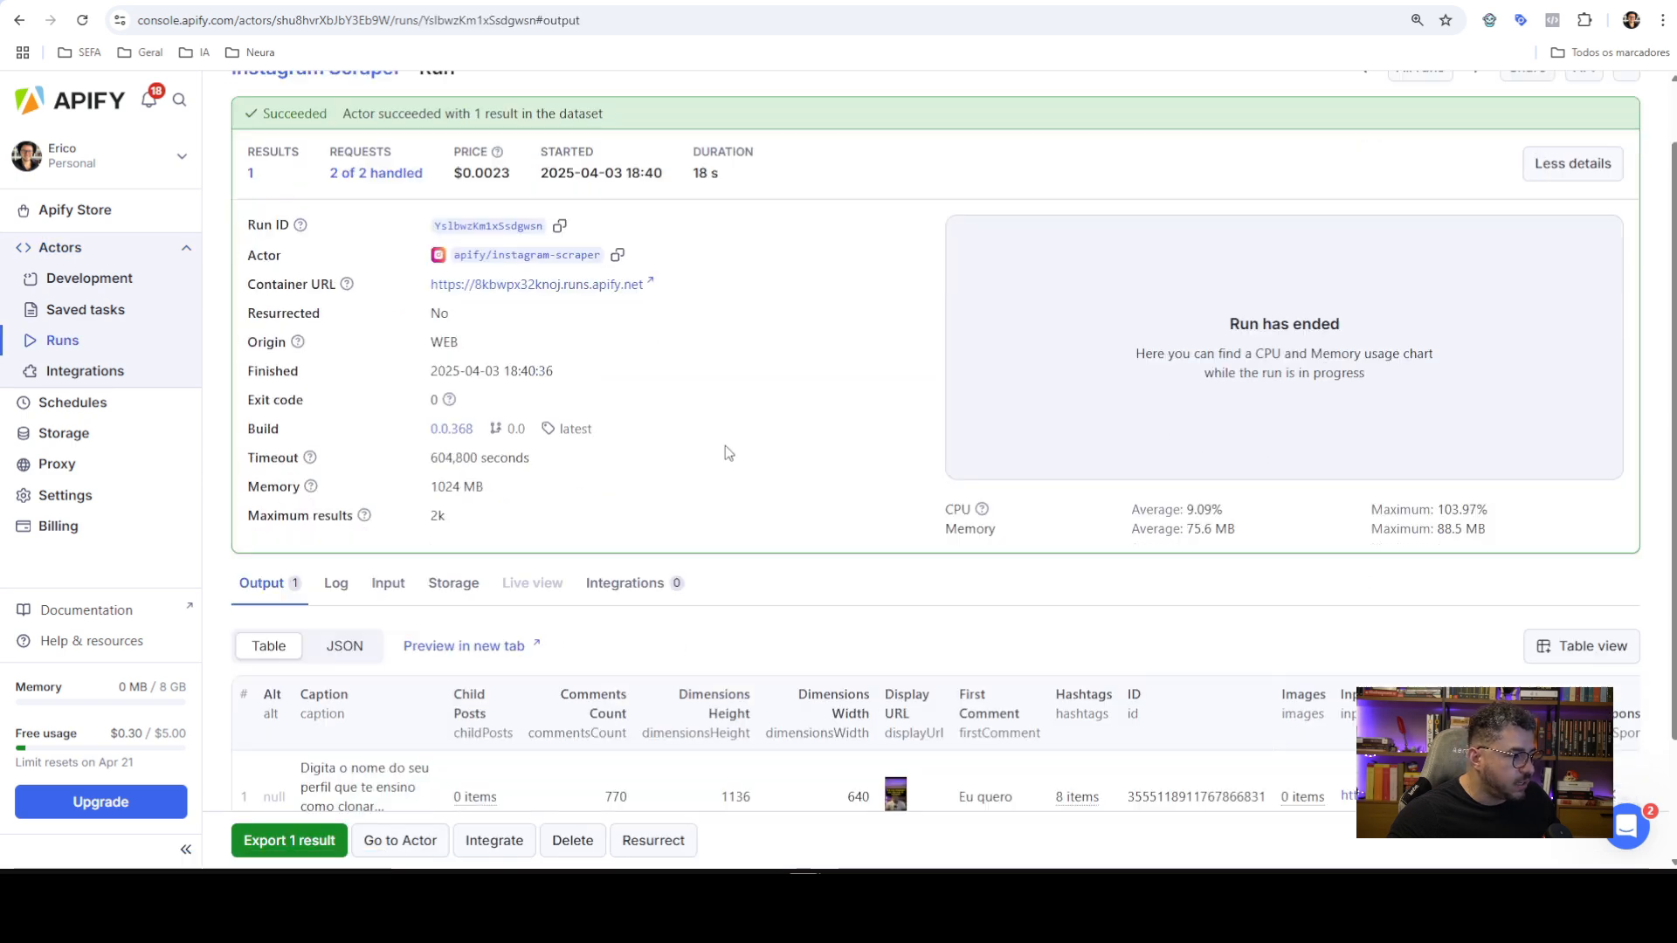
pyautogui.click(388, 434)
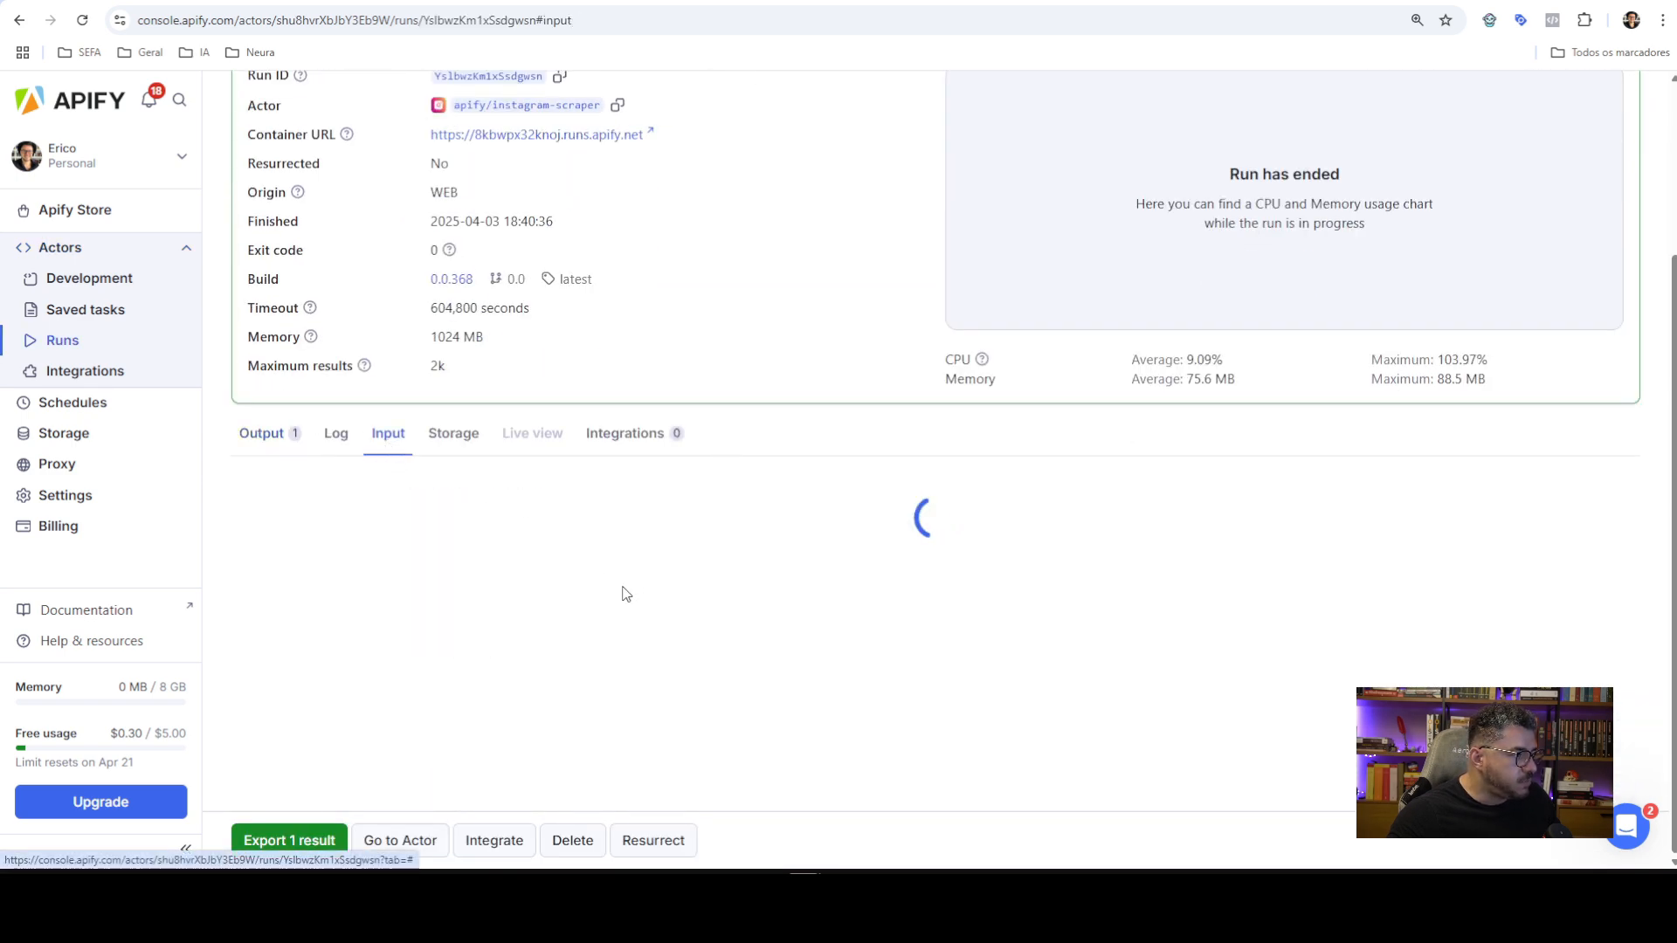
pyautogui.scroll(-1, 559, 622)
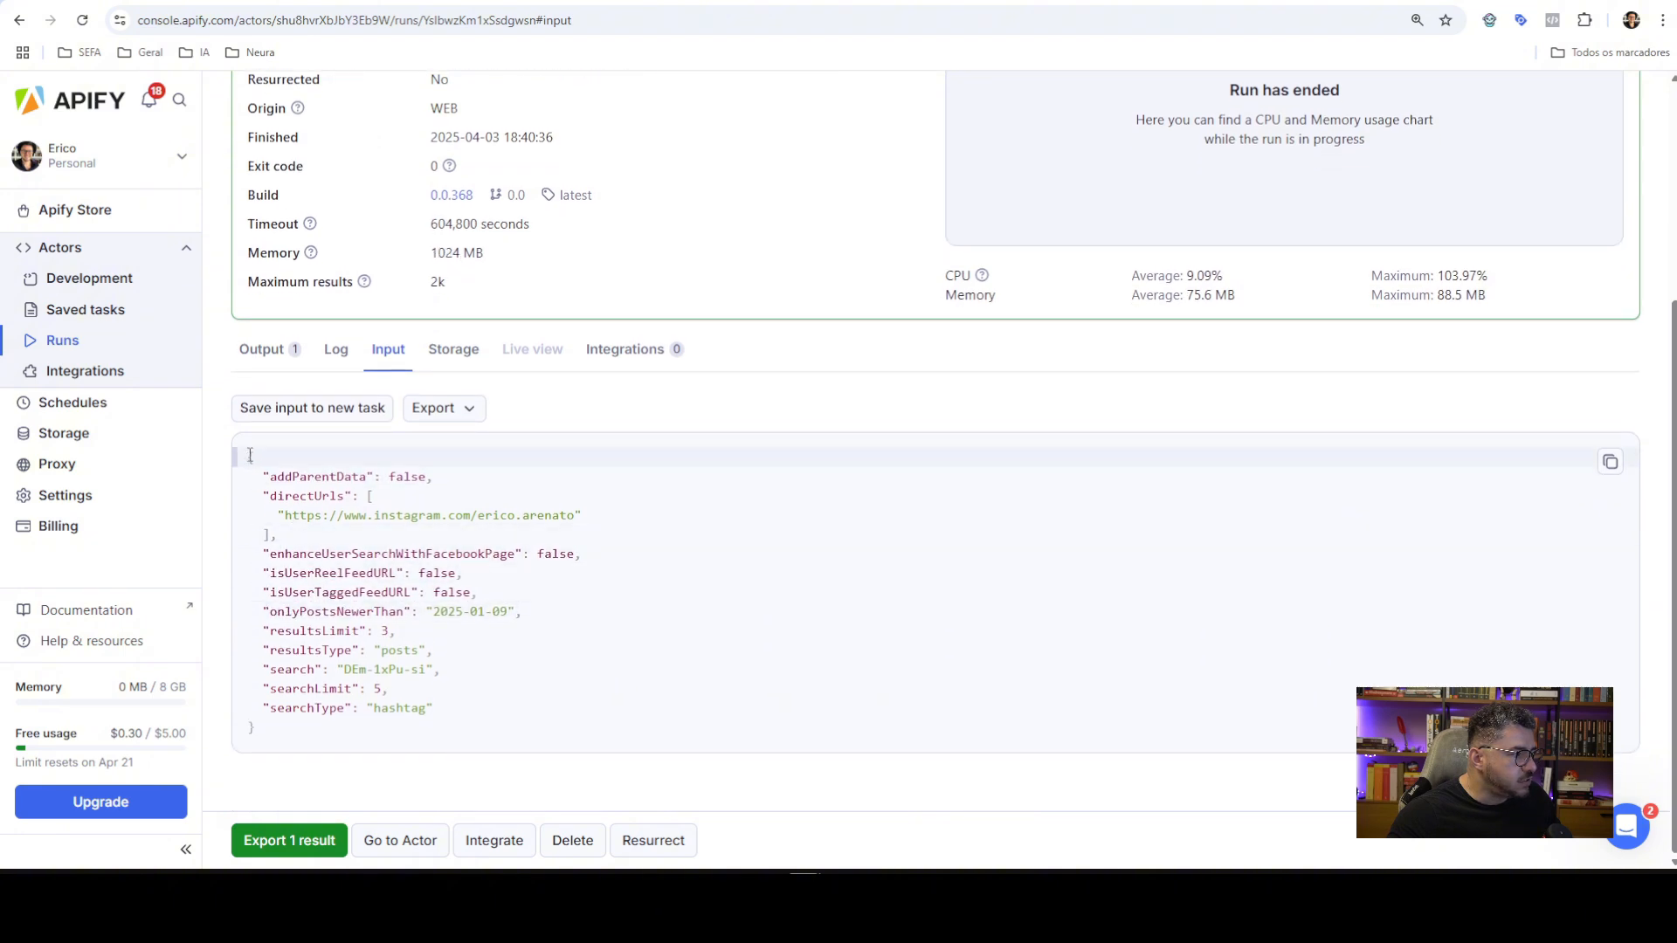
pyautogui.moveTo(250, 455); pyautogui.dragTo(437, 711)
pyautogui.click(331, 499)
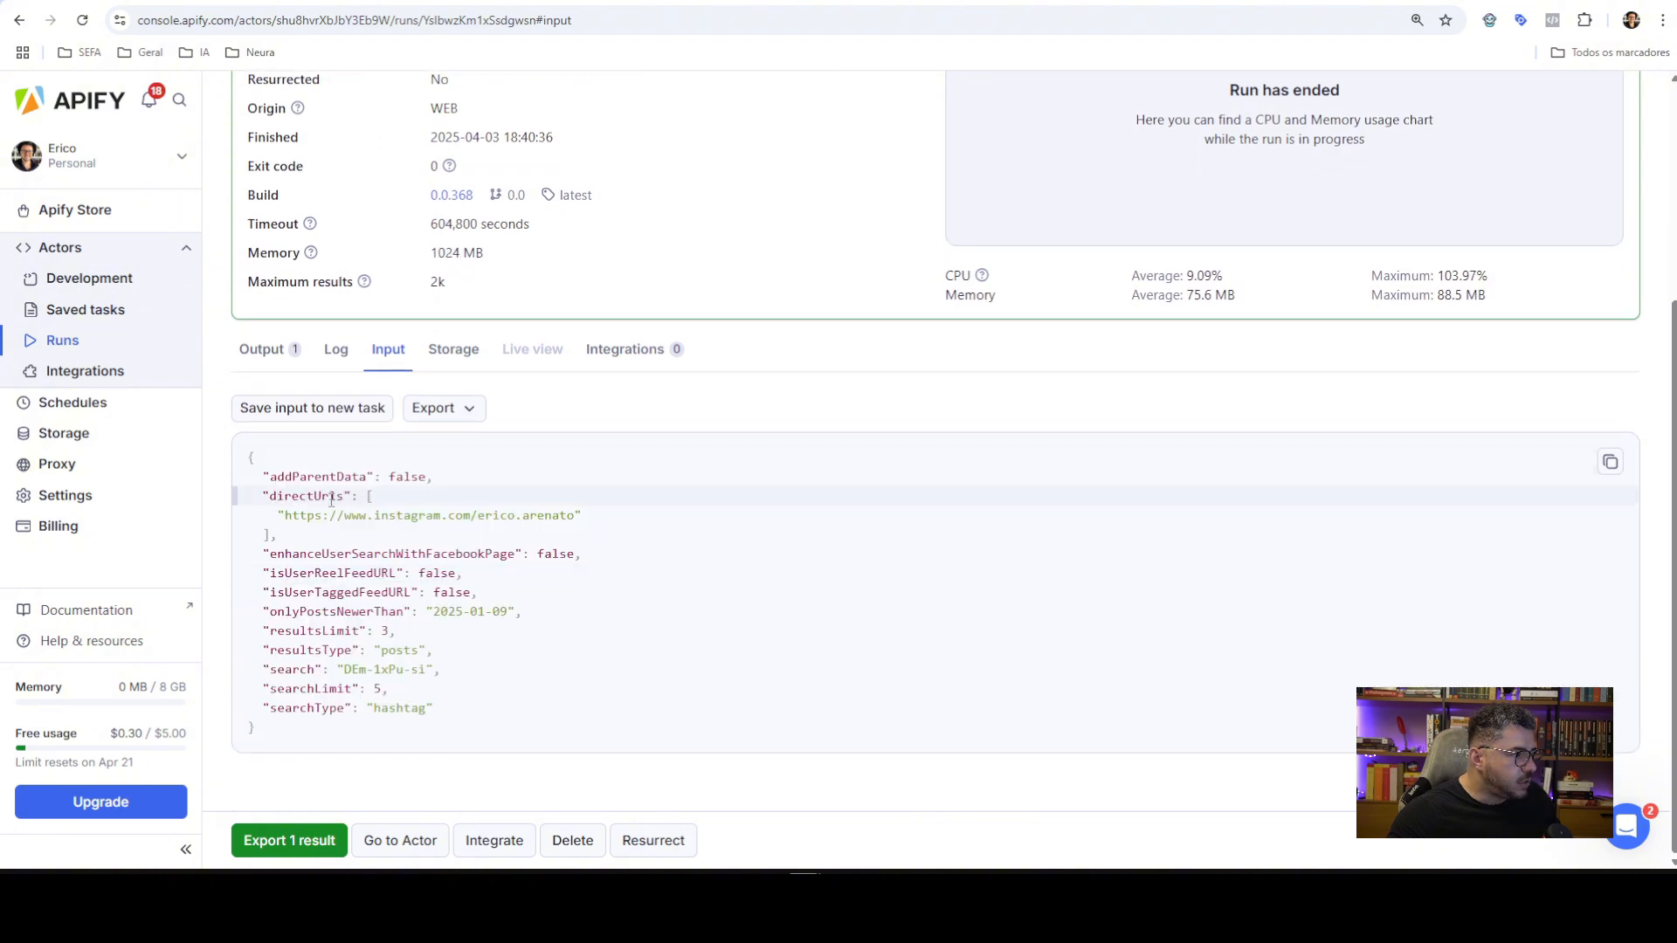
pyautogui.doubleClick(310, 496)
pyautogui.click(278, 521)
pyautogui.moveTo(288, 515); pyautogui.dragTo(568, 515)
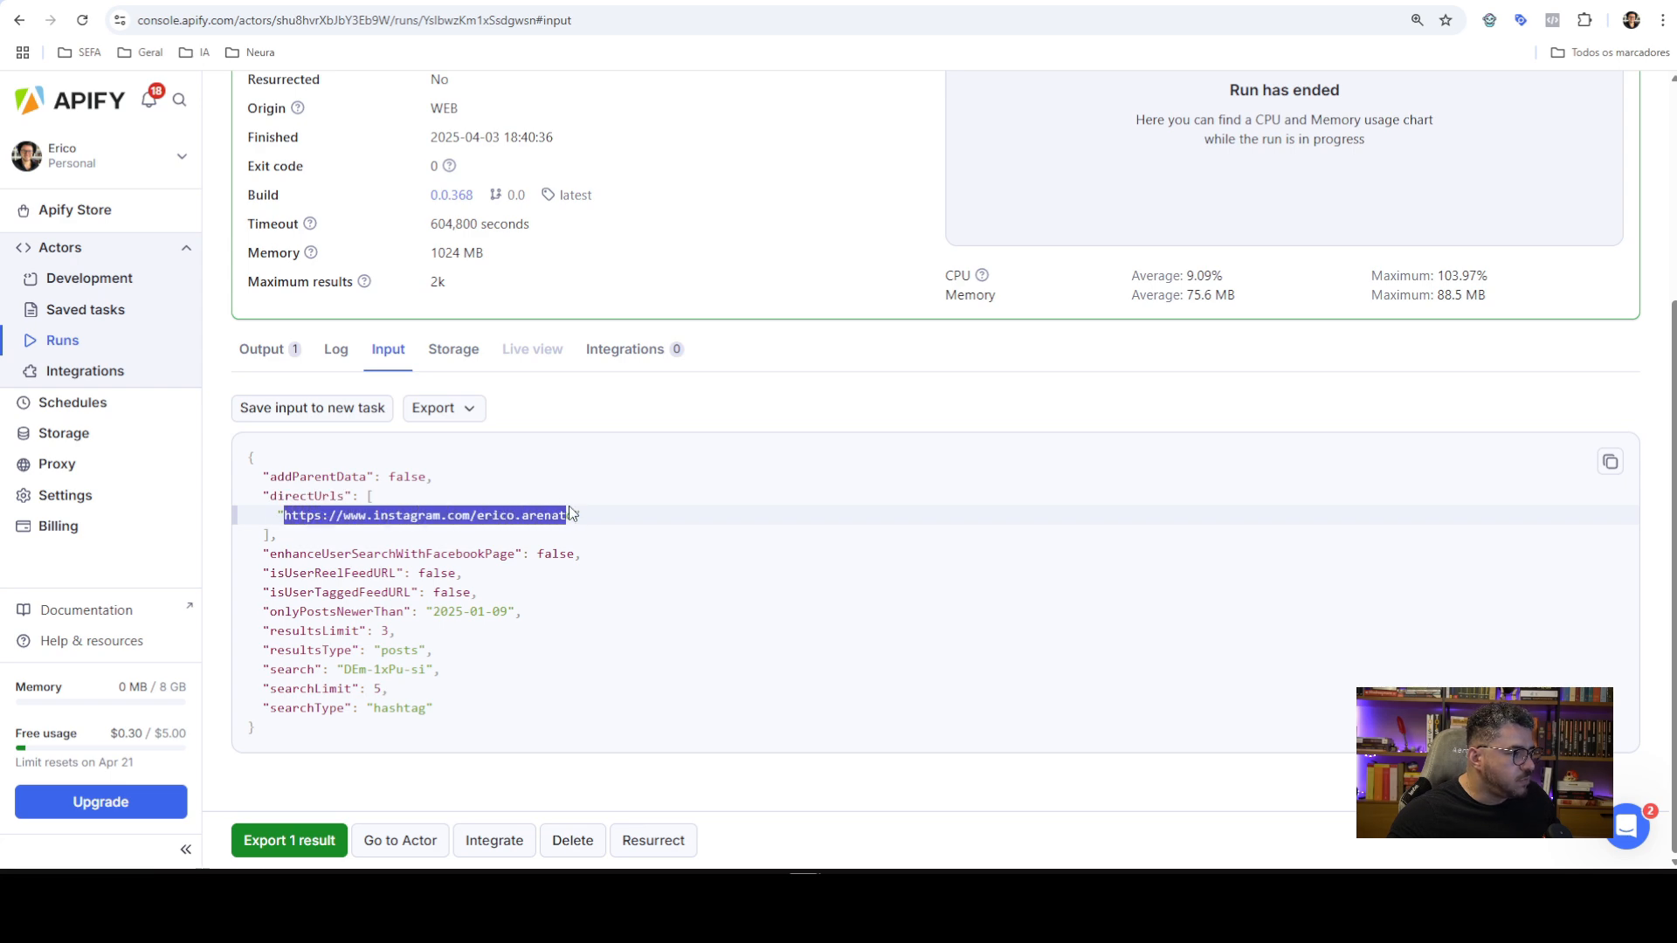
pyautogui.scroll(4, 225, 312)
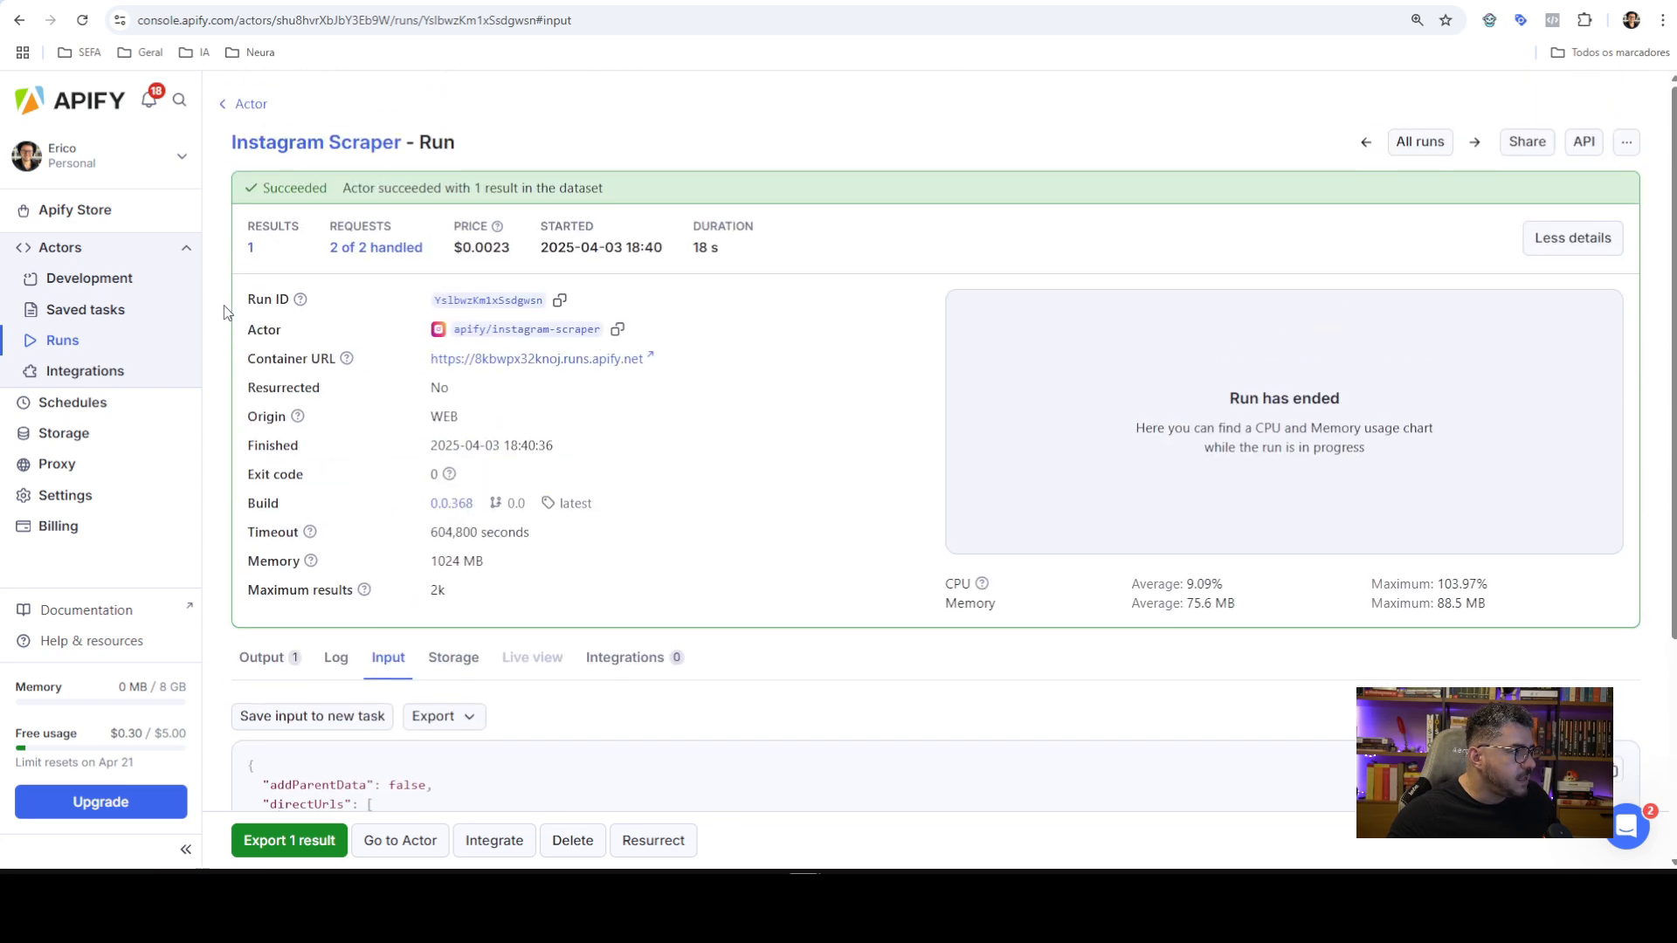
pyautogui.click(247, 103)
# Reopen the MCP-started run and select its input JSON: limit 5, resultsType posts, searchType hashtag
pyautogui.click(580, 451)
pyautogui.scroll(-1, 472, 664)
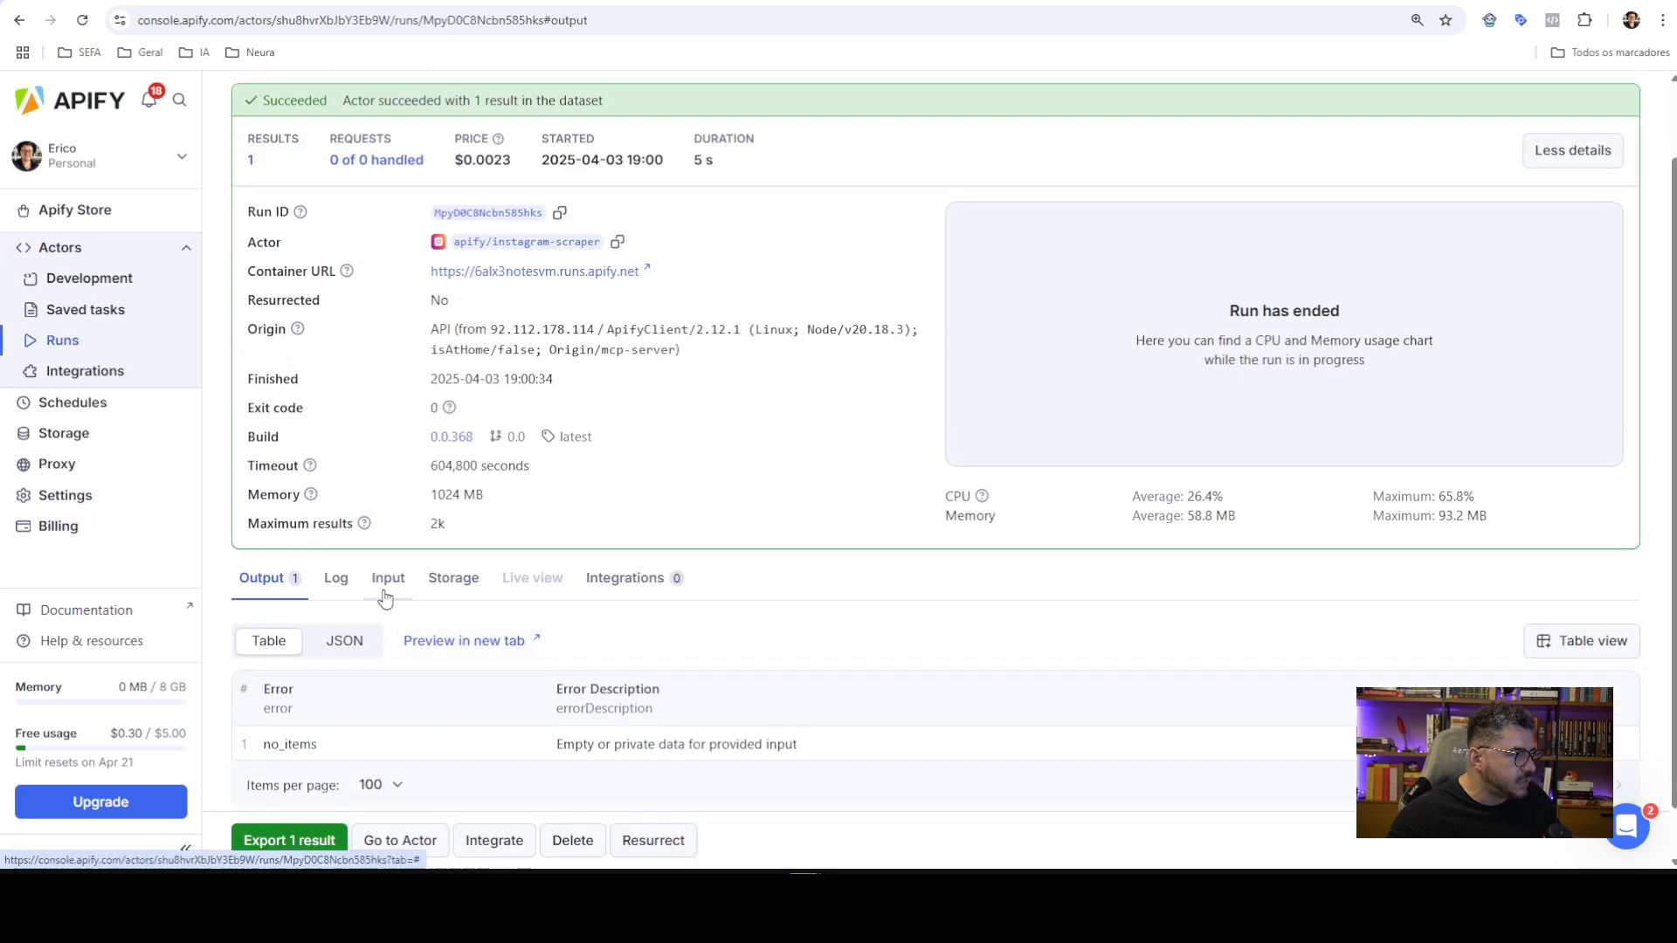
pyautogui.click(386, 592)
pyautogui.scroll(-1, 262, 602)
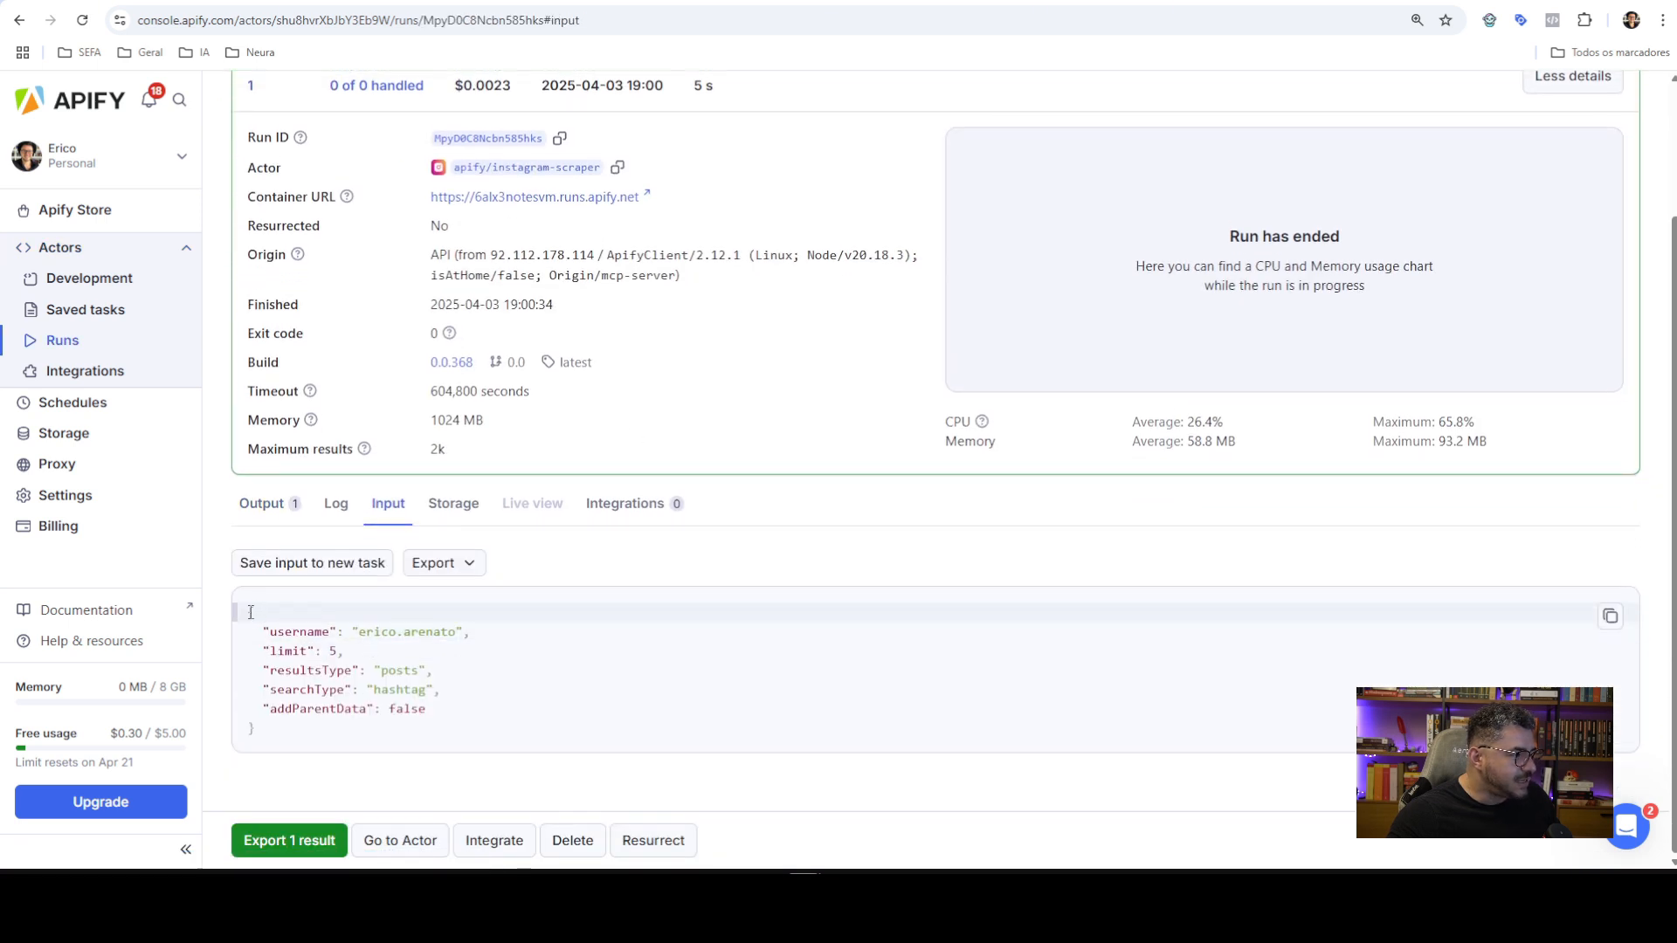
pyautogui.moveTo(251, 612); pyautogui.dragTo(255, 729)
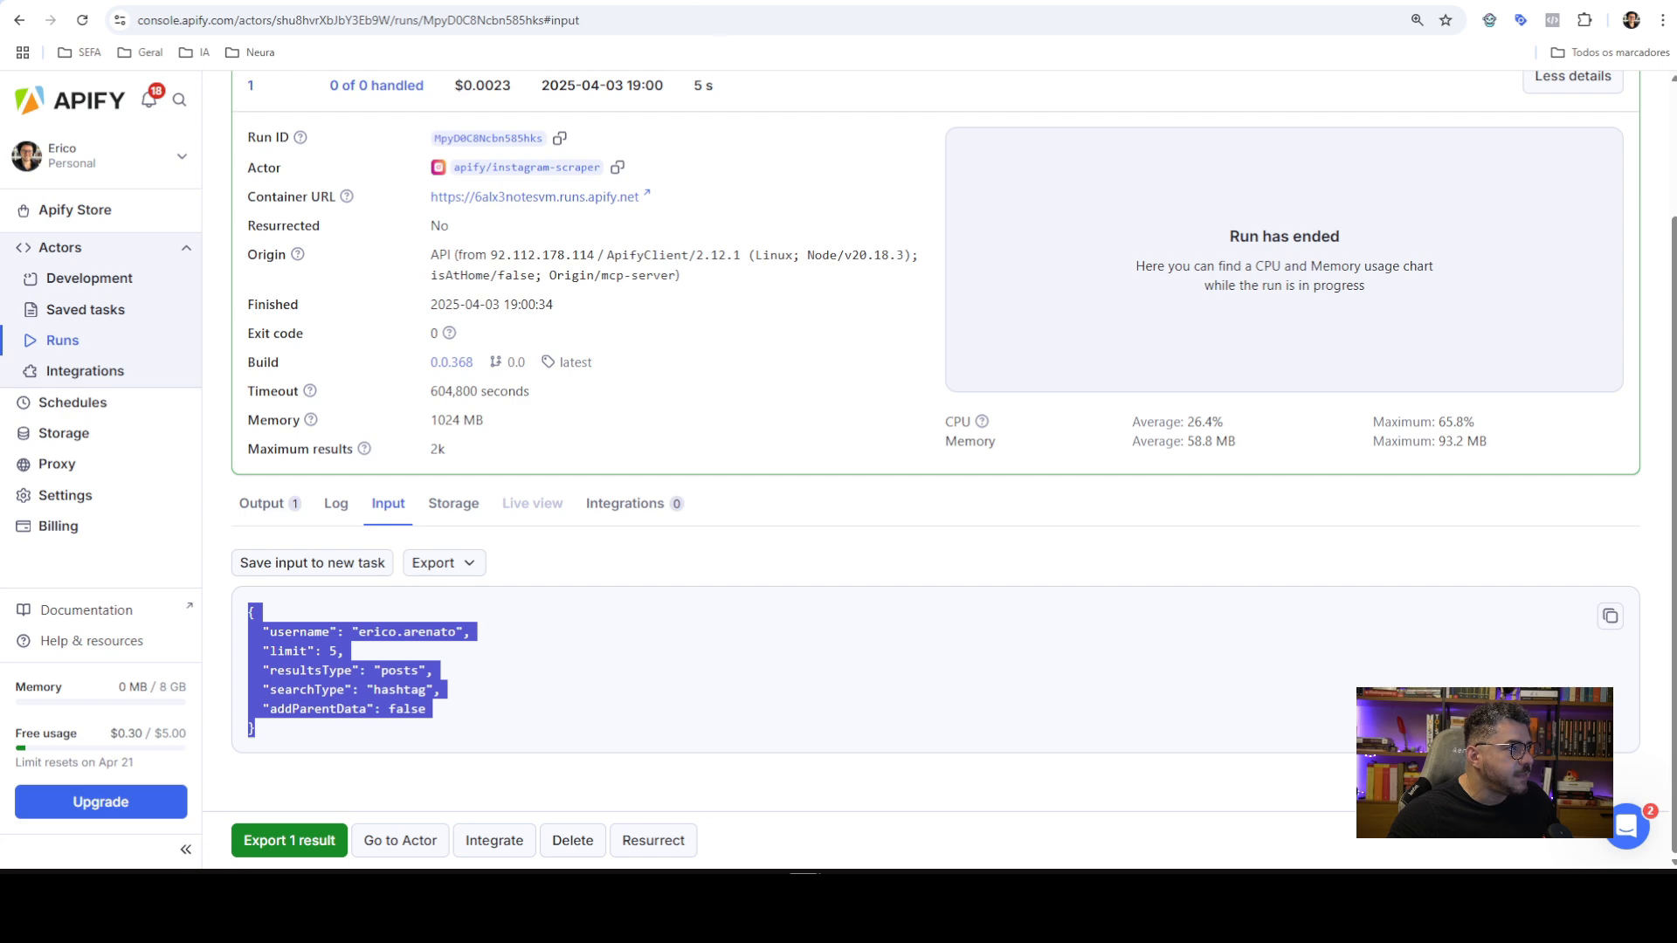
pyautogui.hotkey('ctrl', 'Tab')
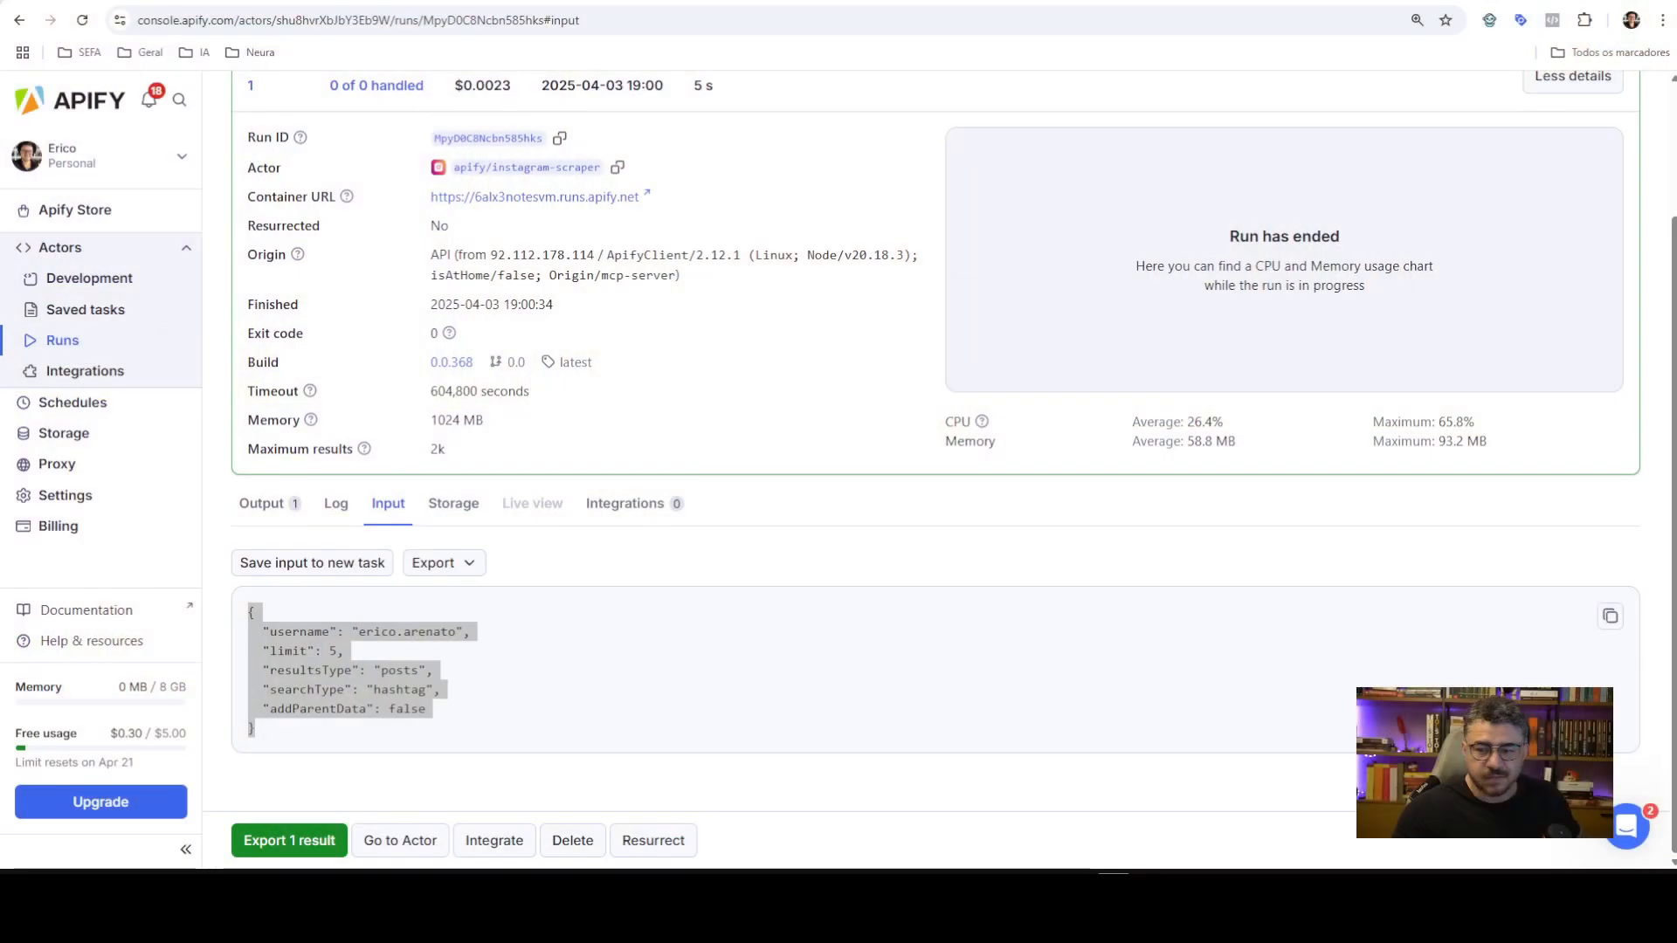
pyautogui.scroll(2, 365, 319)
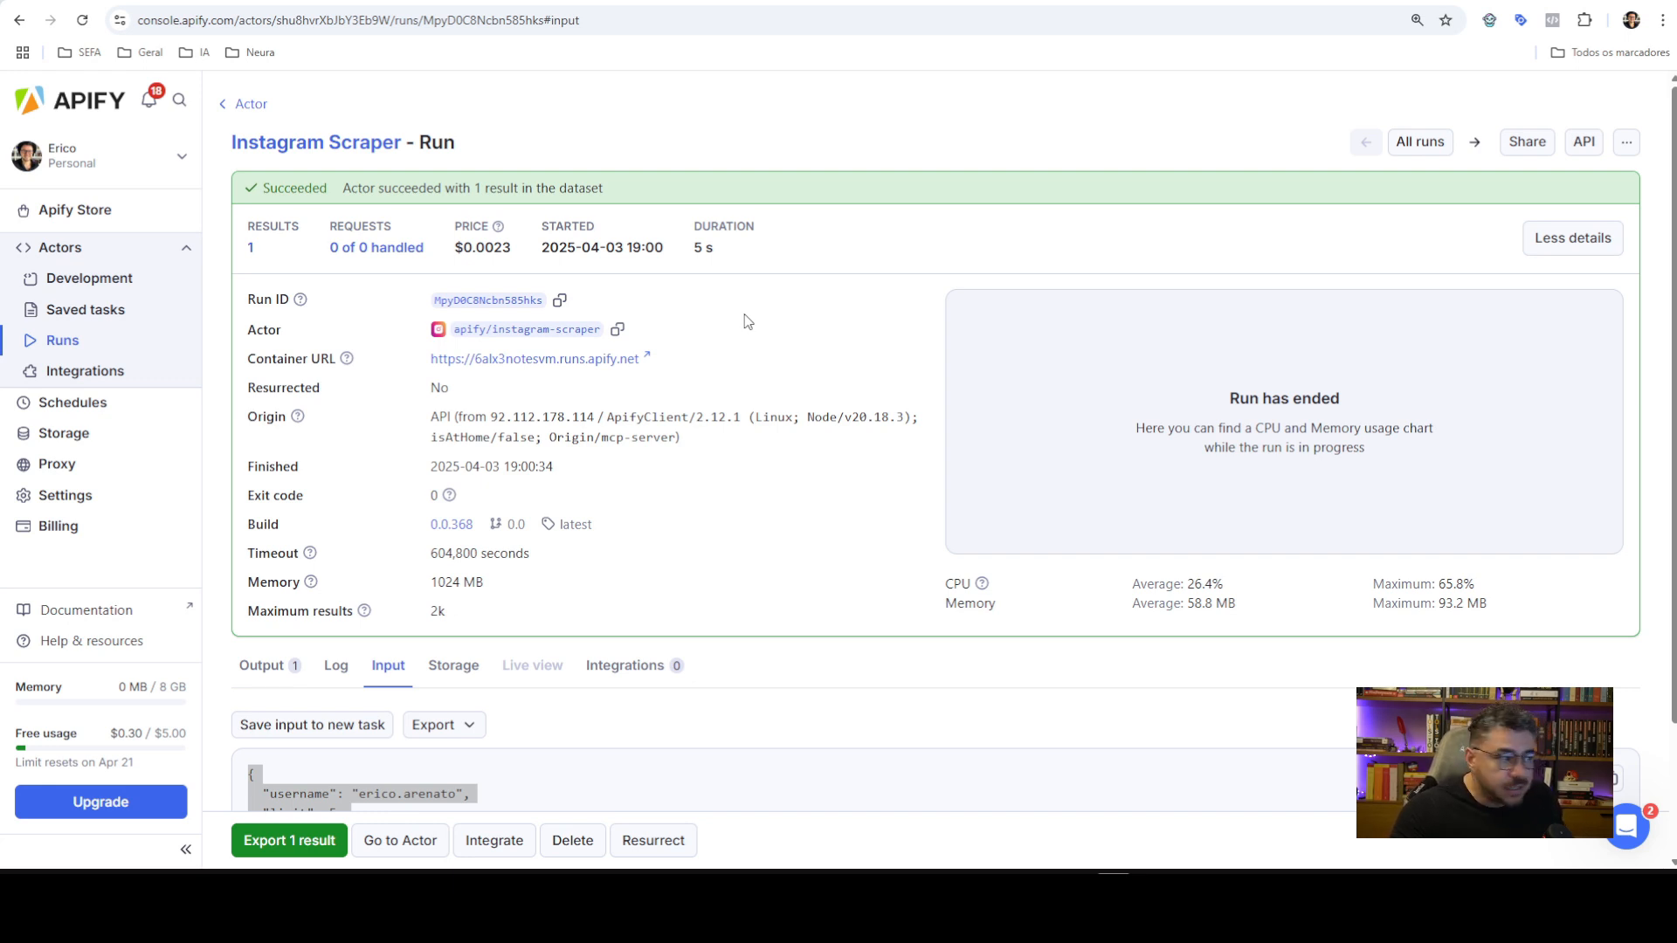
# Copy the 18:40 Instagram Scraper run's input JSON and return to n8n
pyautogui.click(252, 104)
pyautogui.click(515, 495)
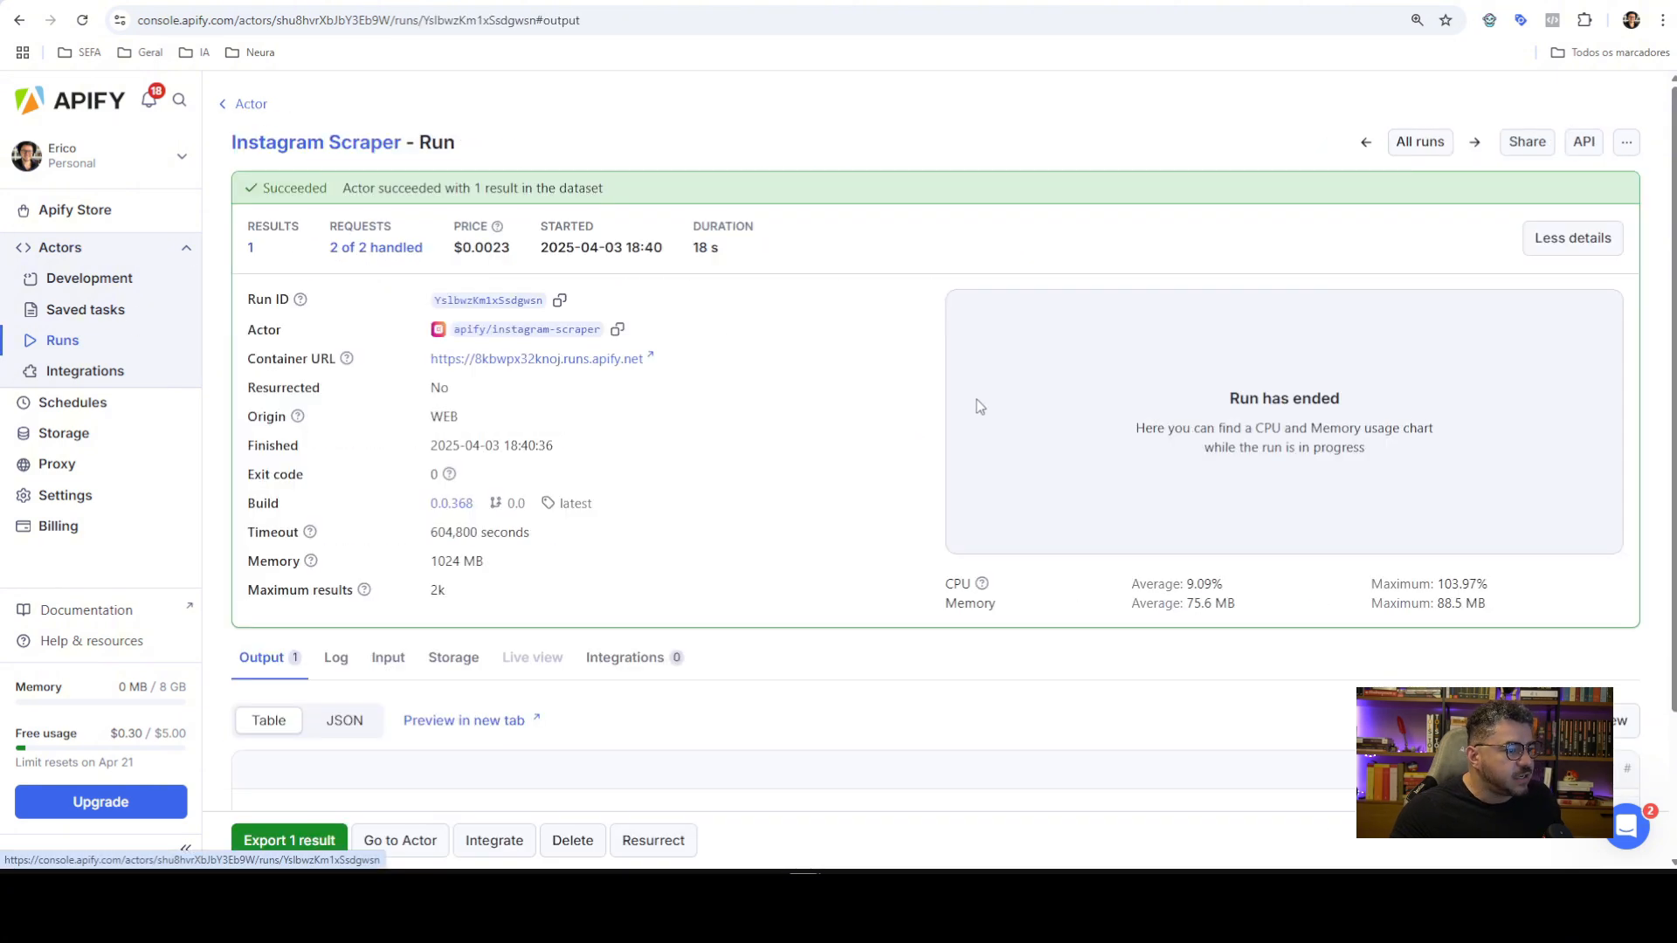
pyautogui.click(246, 104)
pyautogui.click(715, 491)
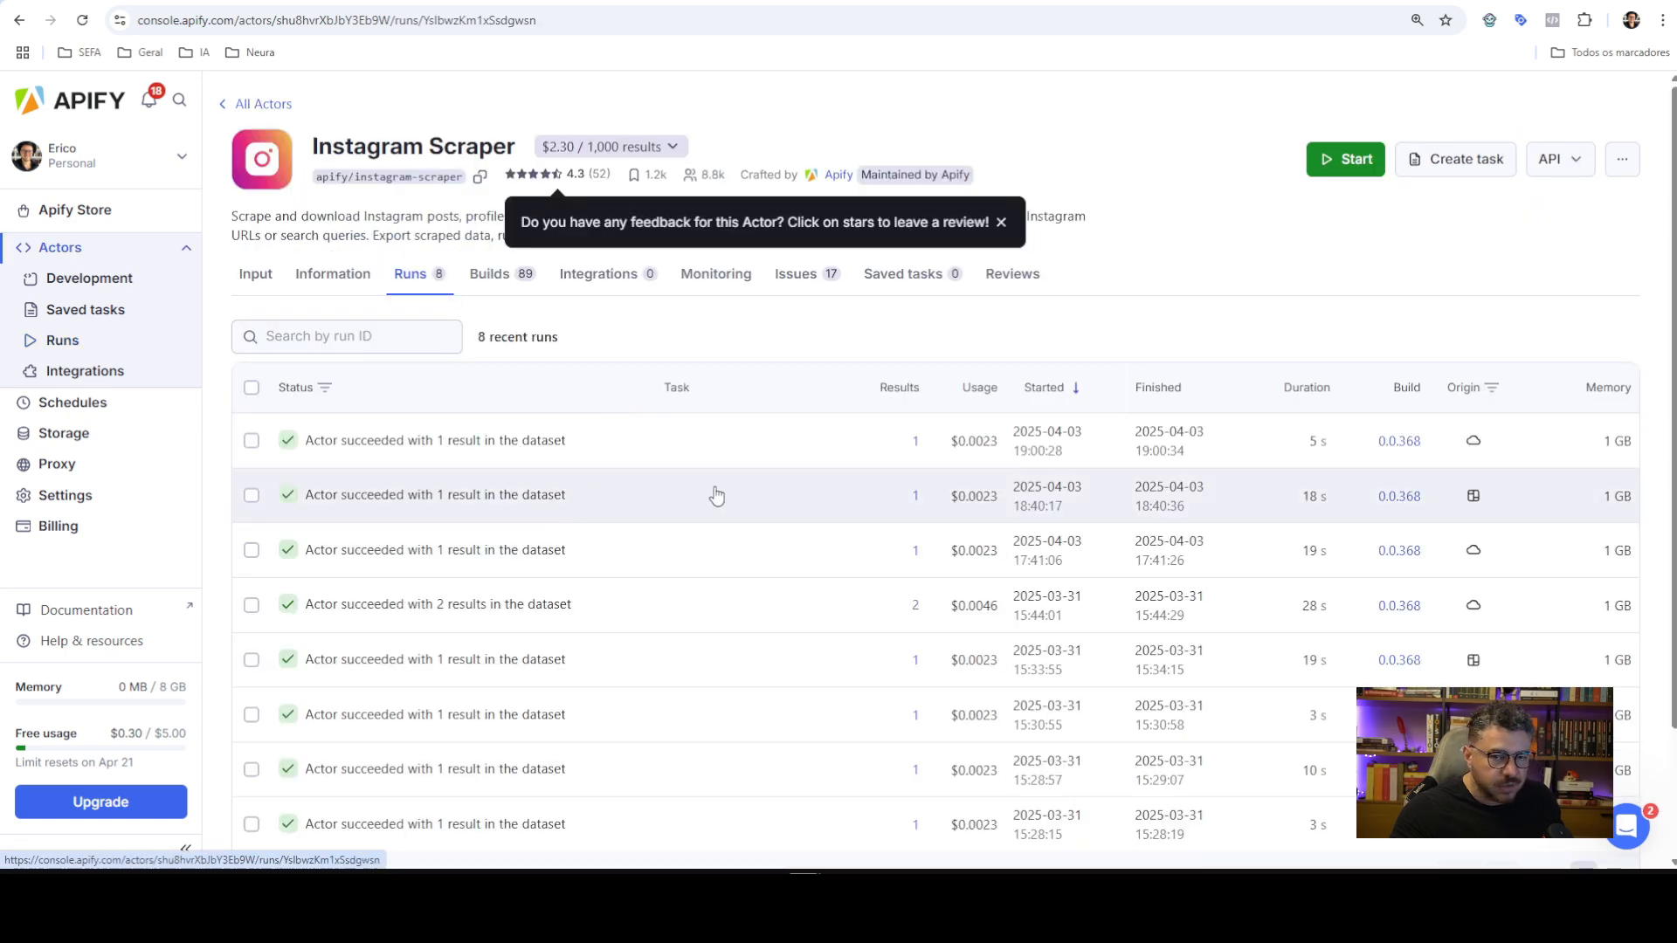
pyautogui.scroll(-3, 772, 449)
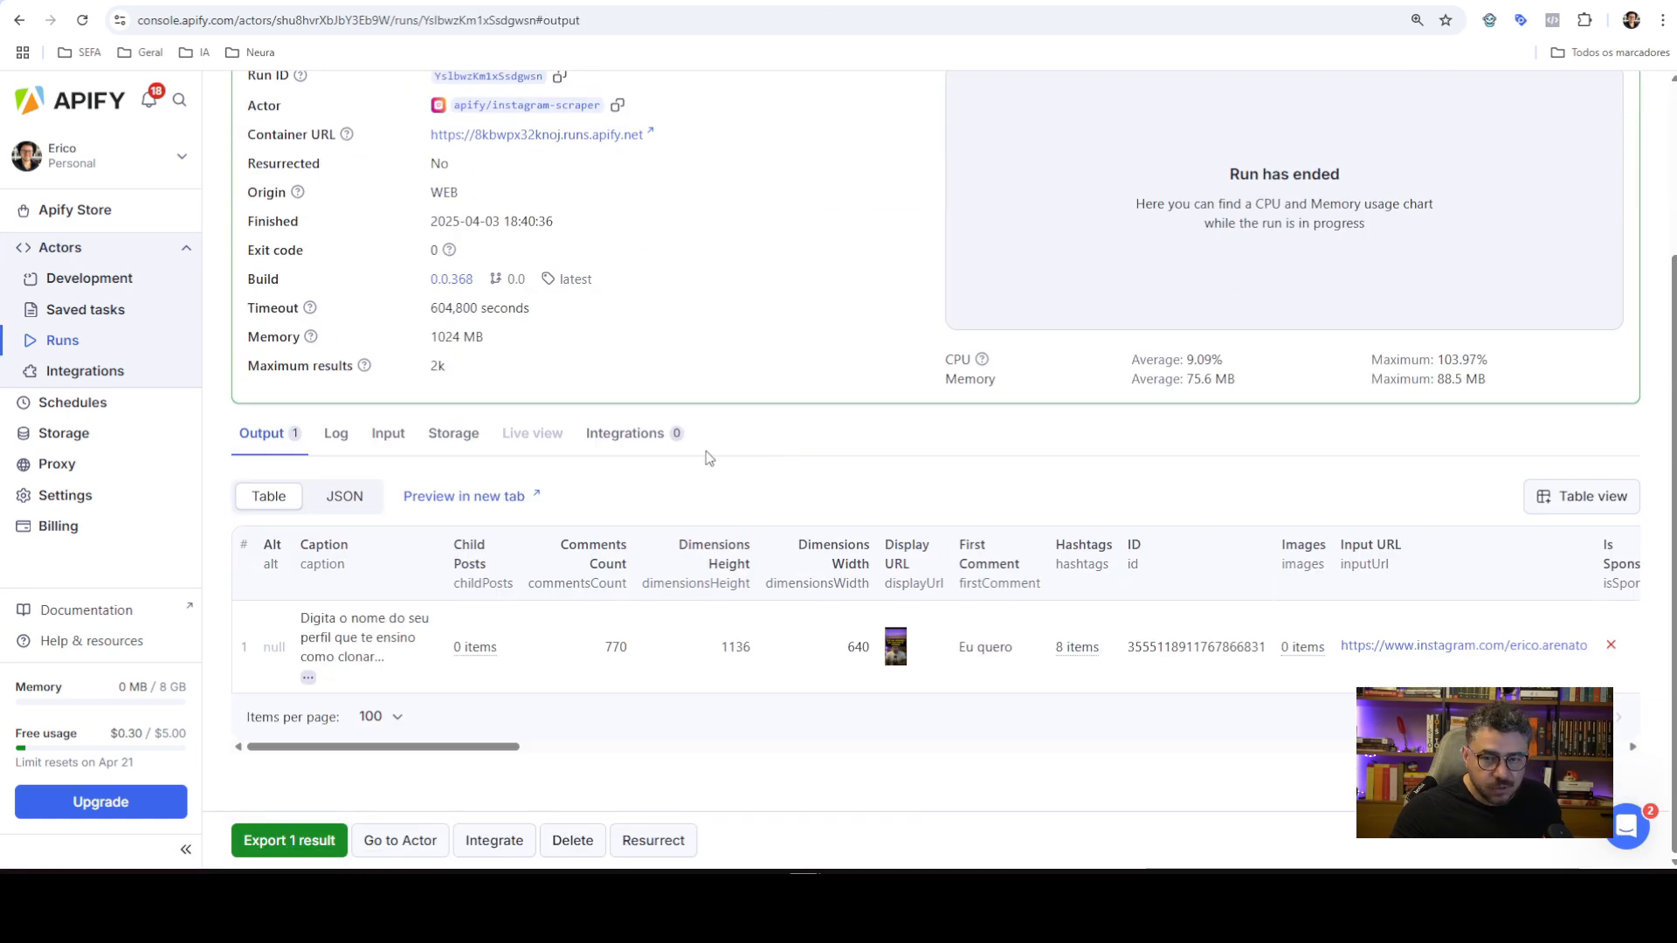
pyautogui.click(340, 498)
pyautogui.click(387, 434)
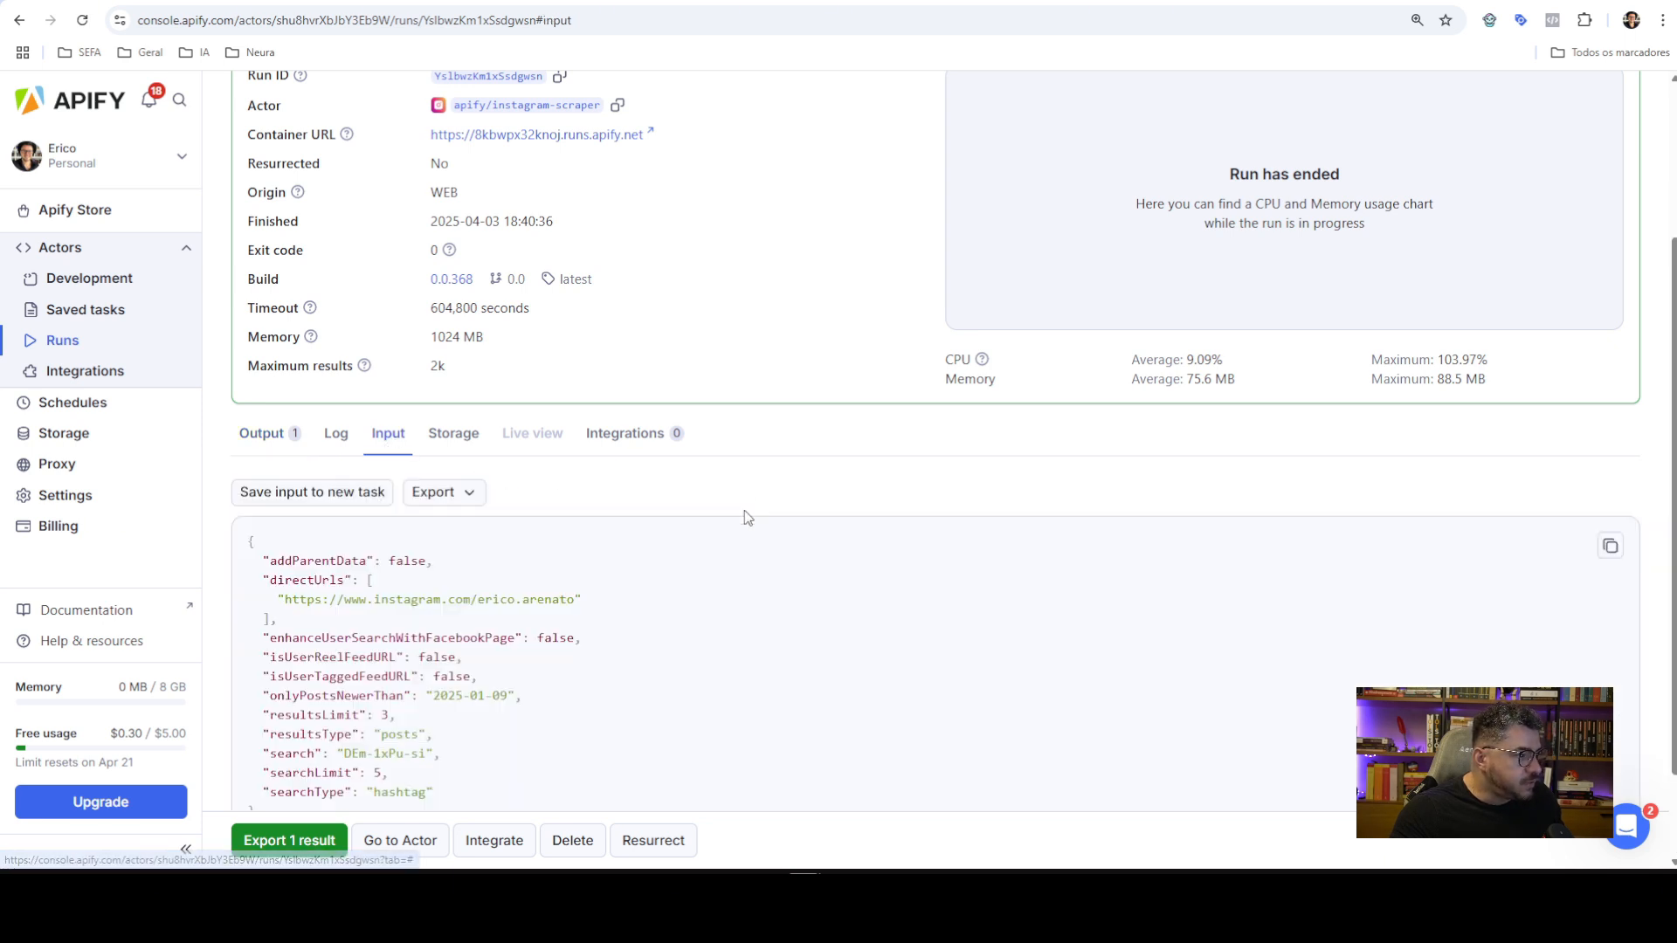
pyautogui.scroll(-2, 747, 517)
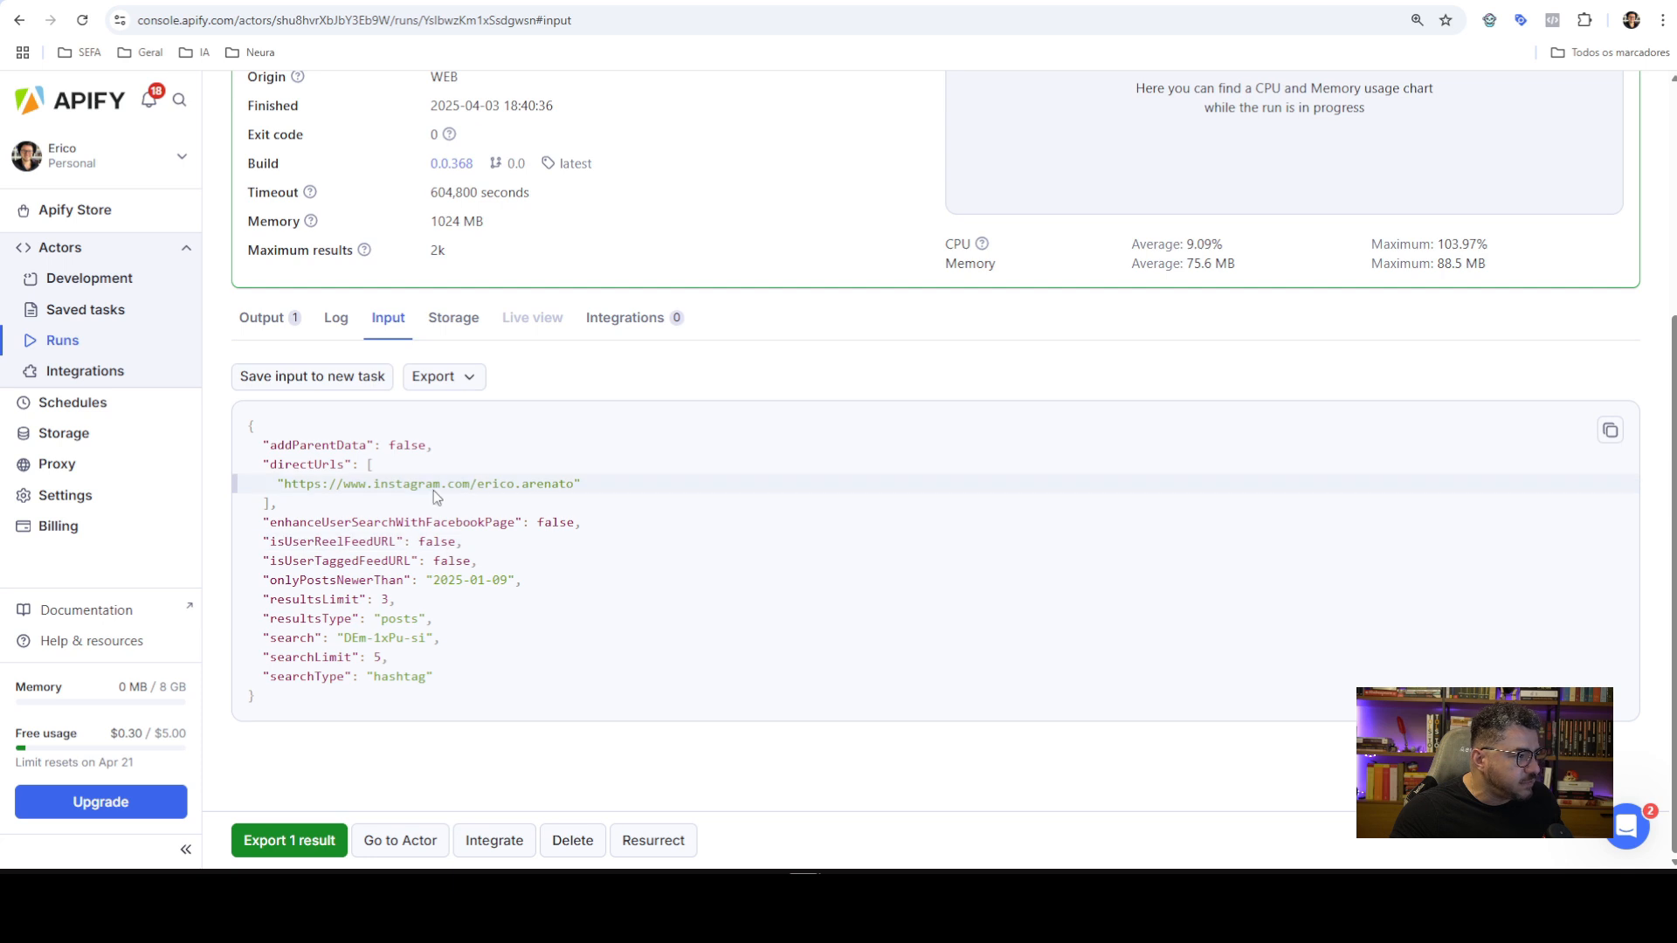
pyautogui.click(320, 449)
pyautogui.click(1610, 433)
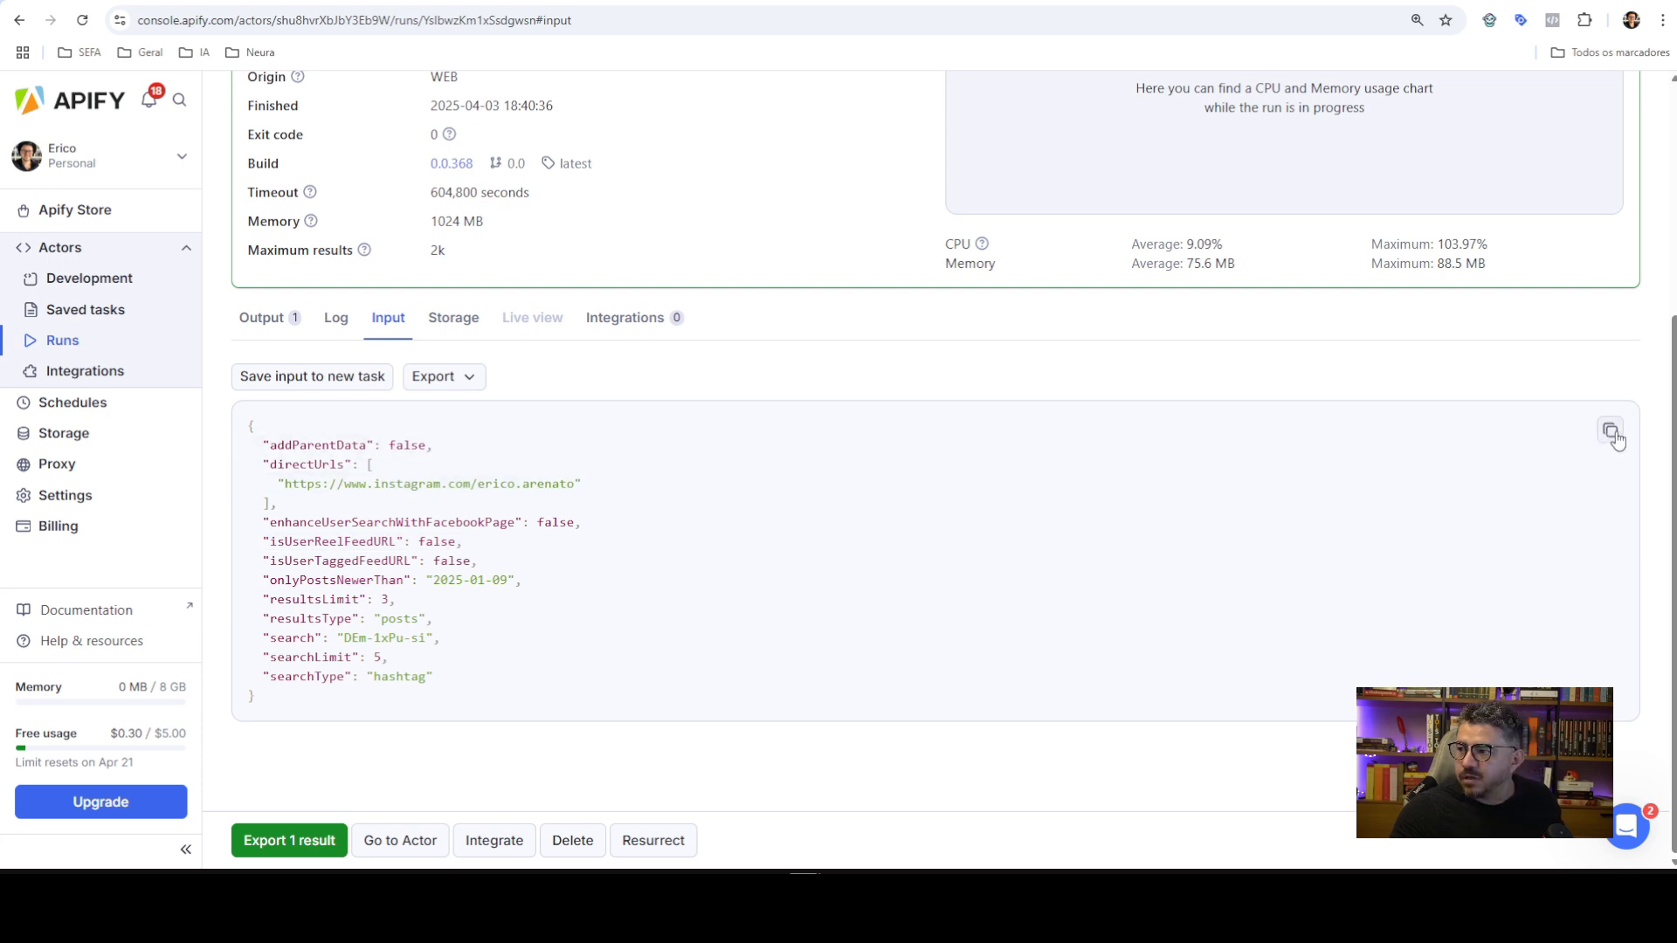
pyautogui.click(1608, 437)
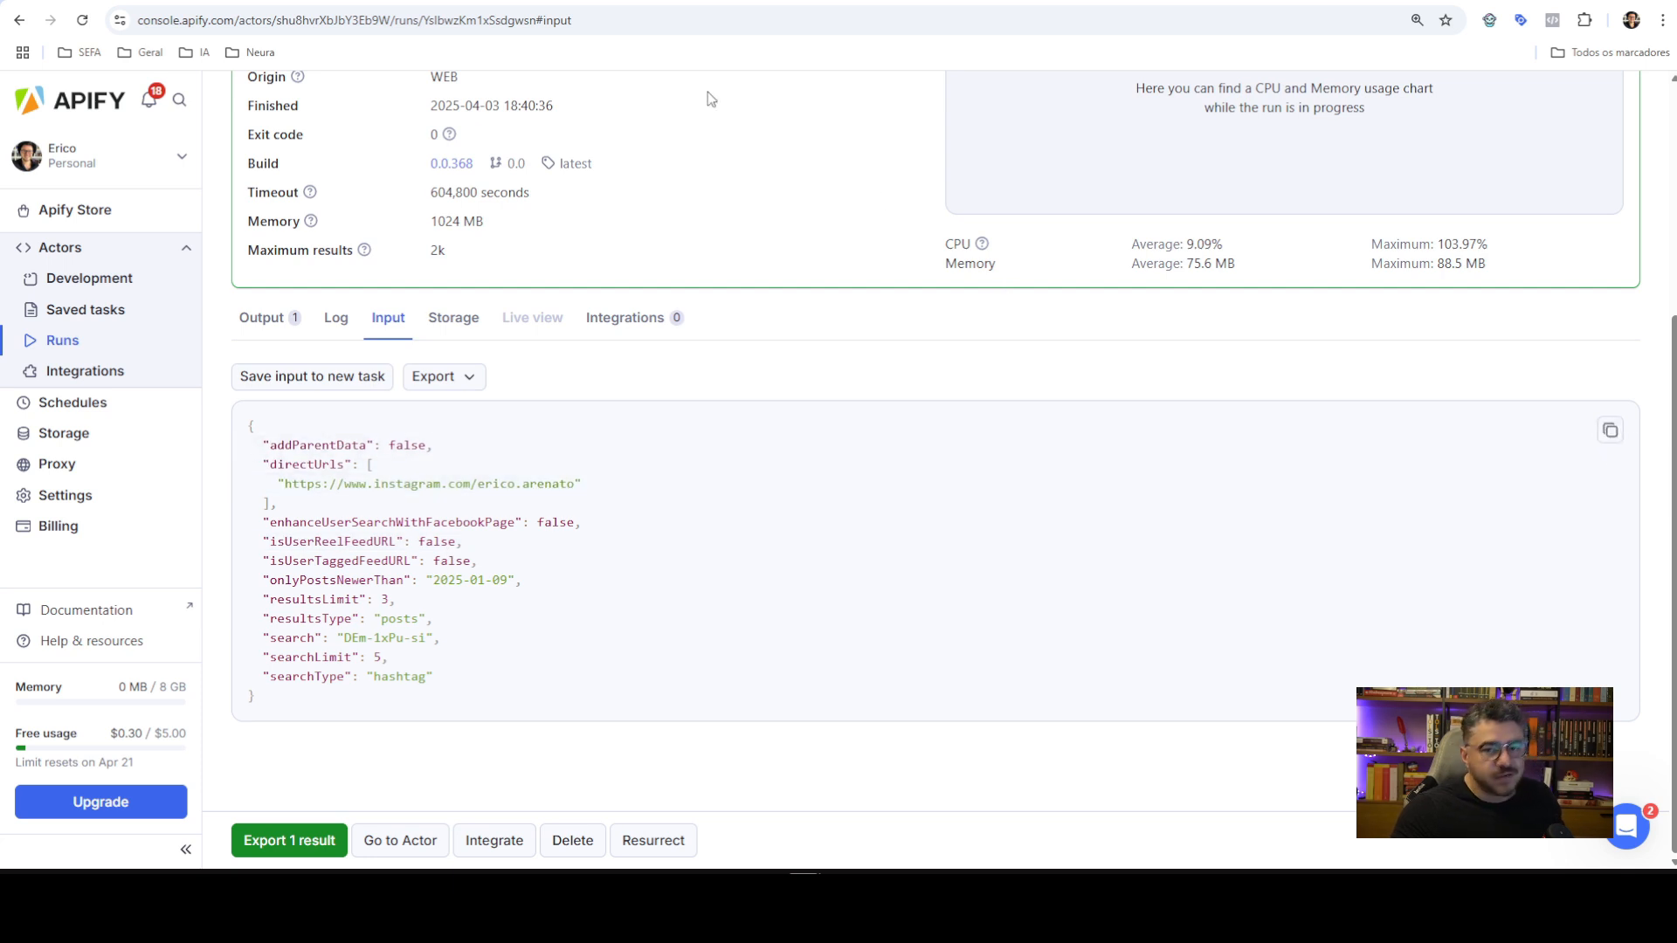
pyautogui.click(651, 1)
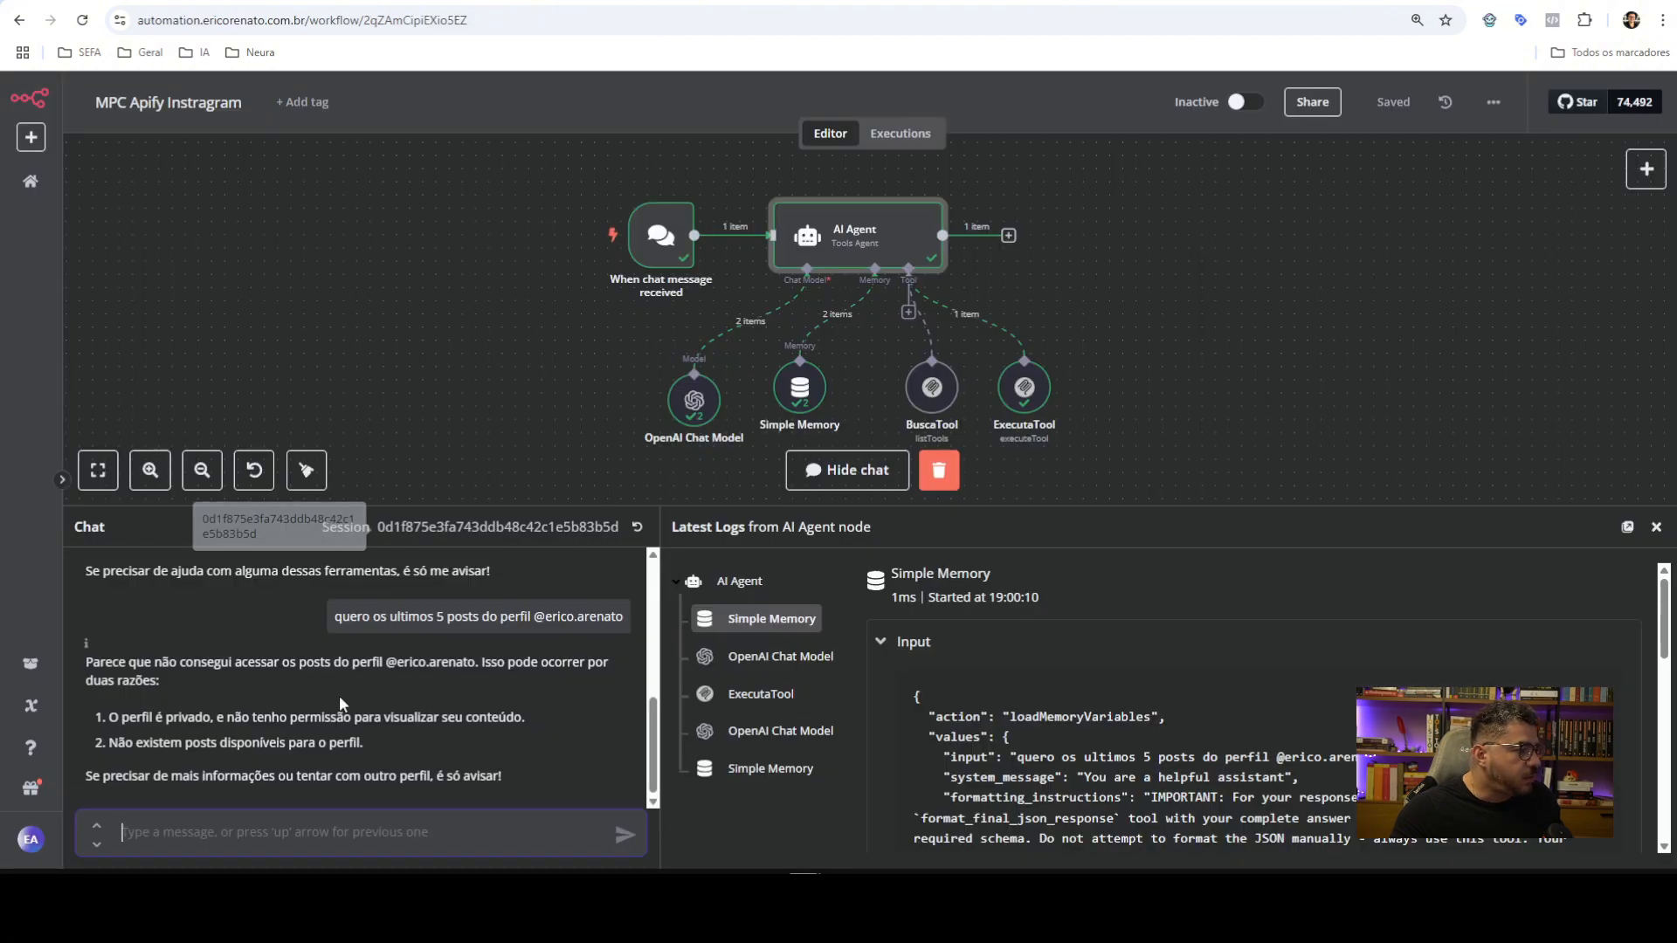
# Clear the previous execution, start a fresh chat session and shrink the chat panel
pyautogui.doubleClick(853, 230)
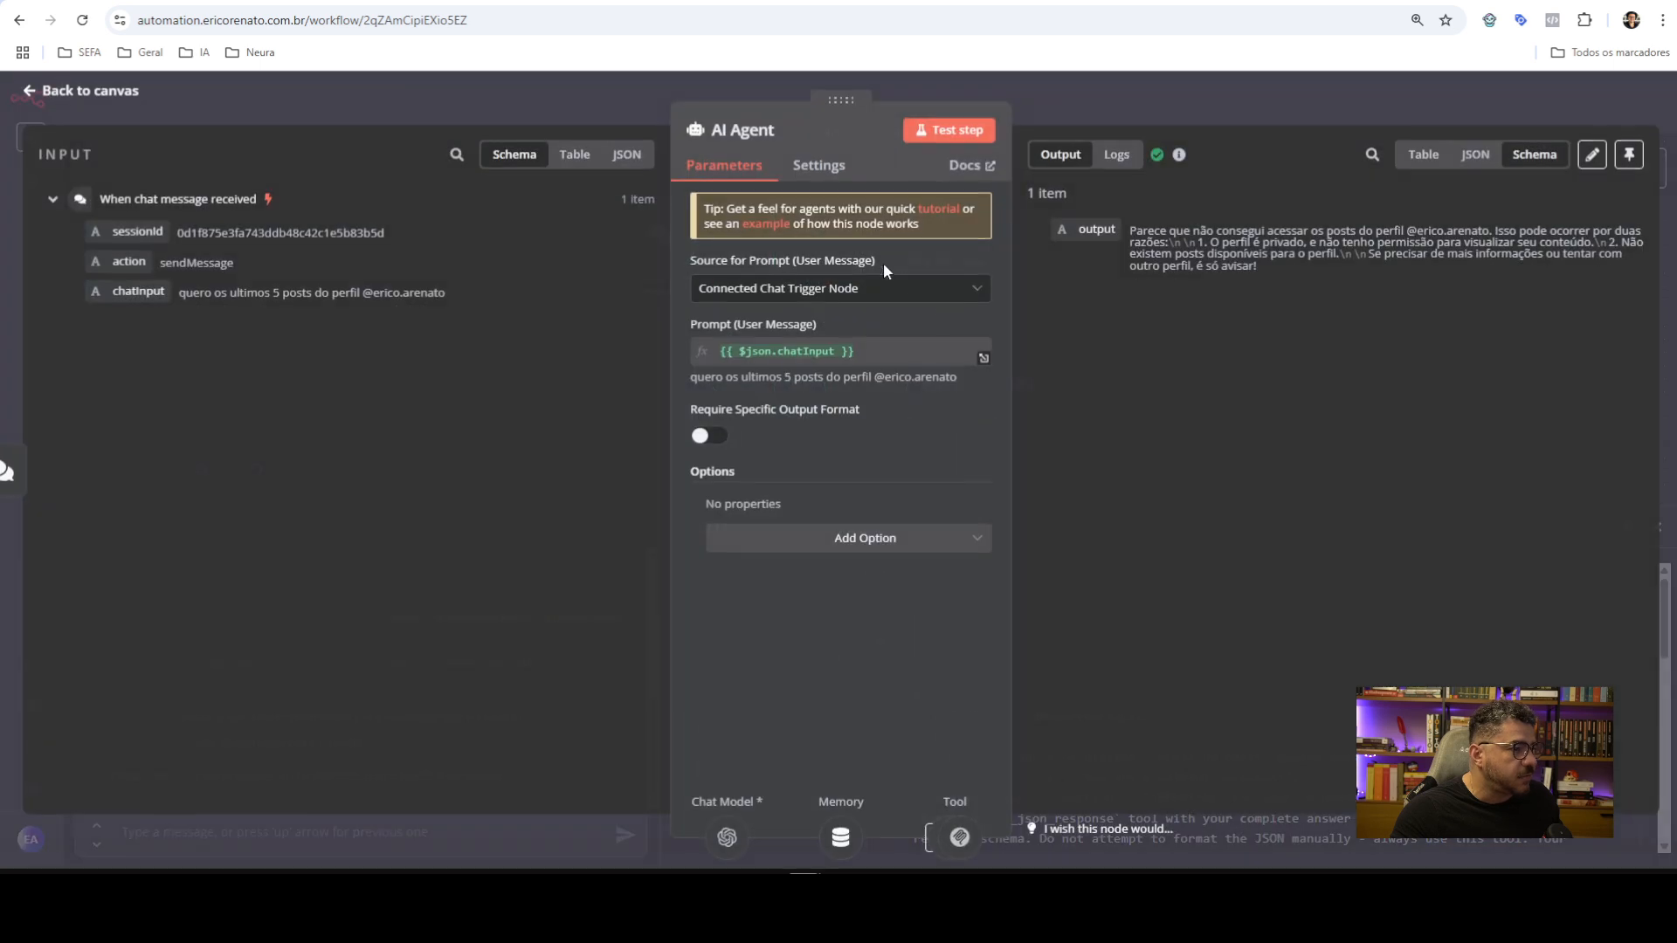
pyautogui.click(1120, 96)
pyautogui.click(943, 470)
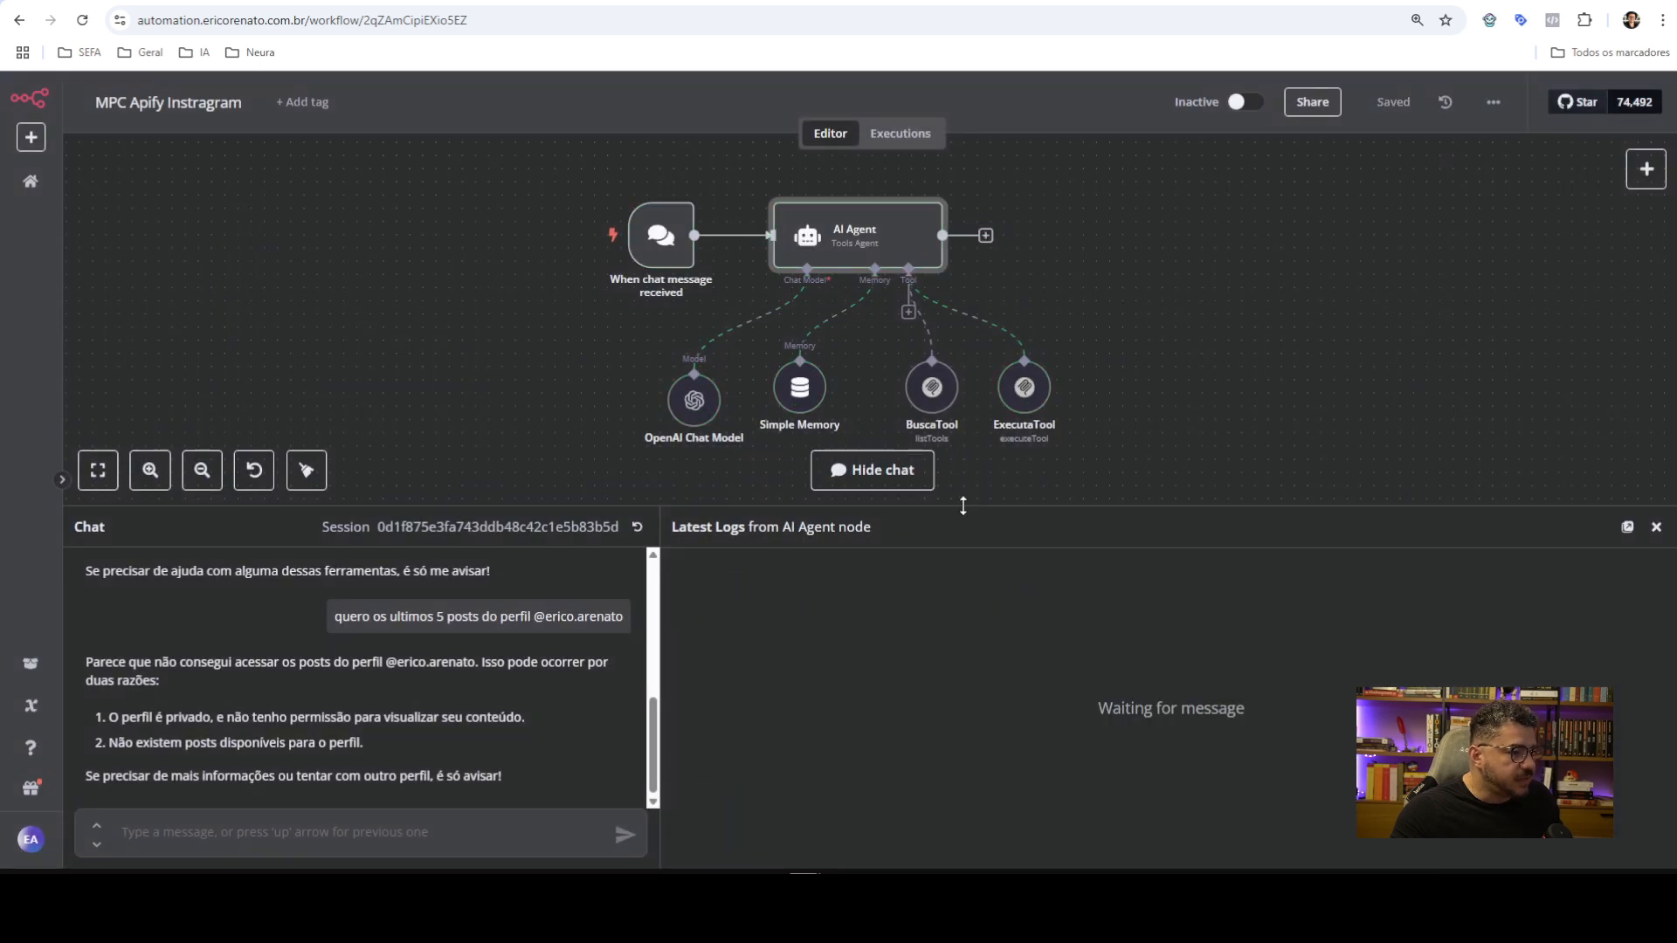
pyautogui.click(637, 527)
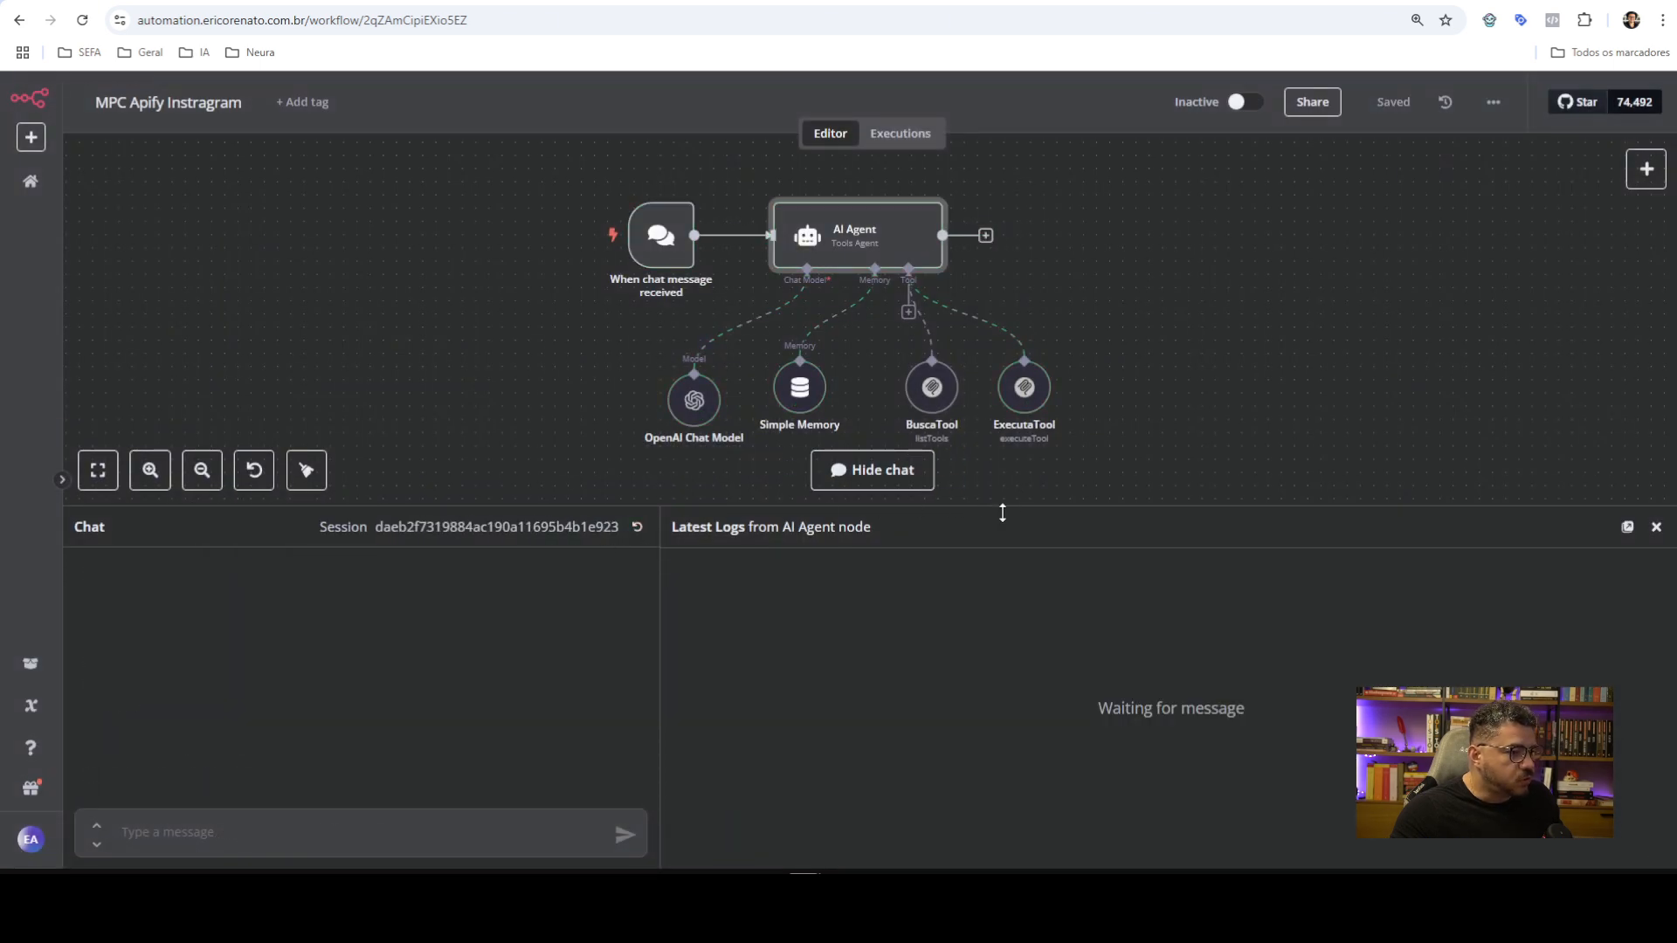
pyautogui.moveTo(1002, 512); pyautogui.dragTo(1003, 687)
# Add a System Message option to the AI Agent as an expression in the large editor
pyautogui.doubleClick(855, 236)
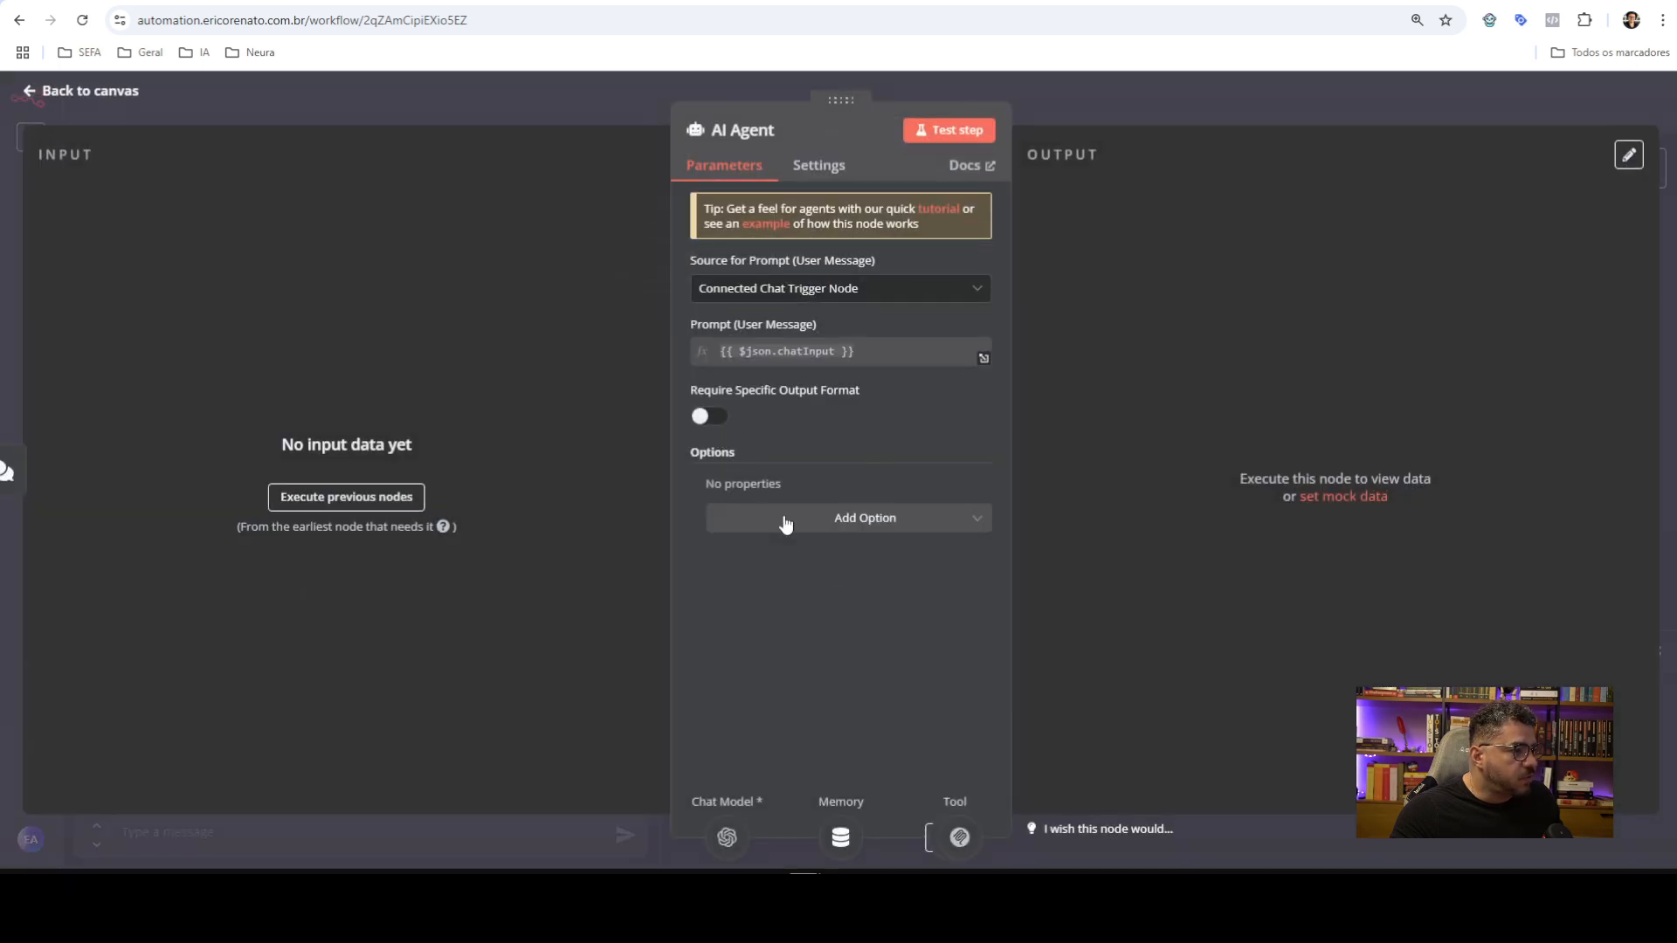
pyautogui.click(825, 522)
pyautogui.click(805, 569)
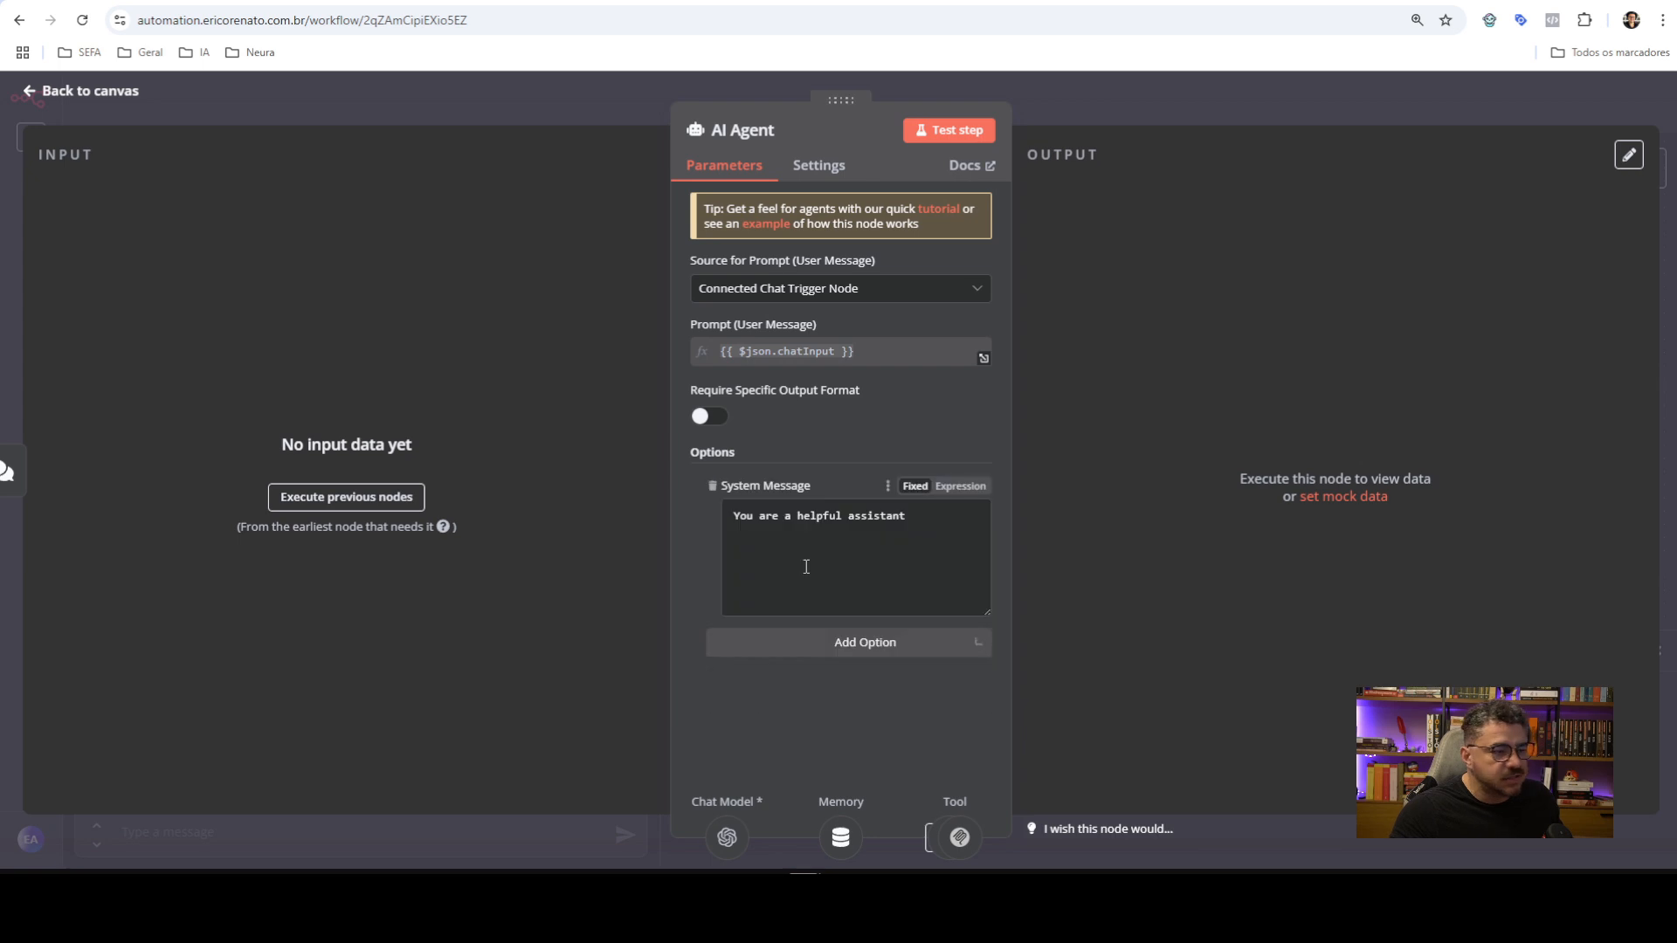
pyautogui.click(961, 487)
pyautogui.click(983, 518)
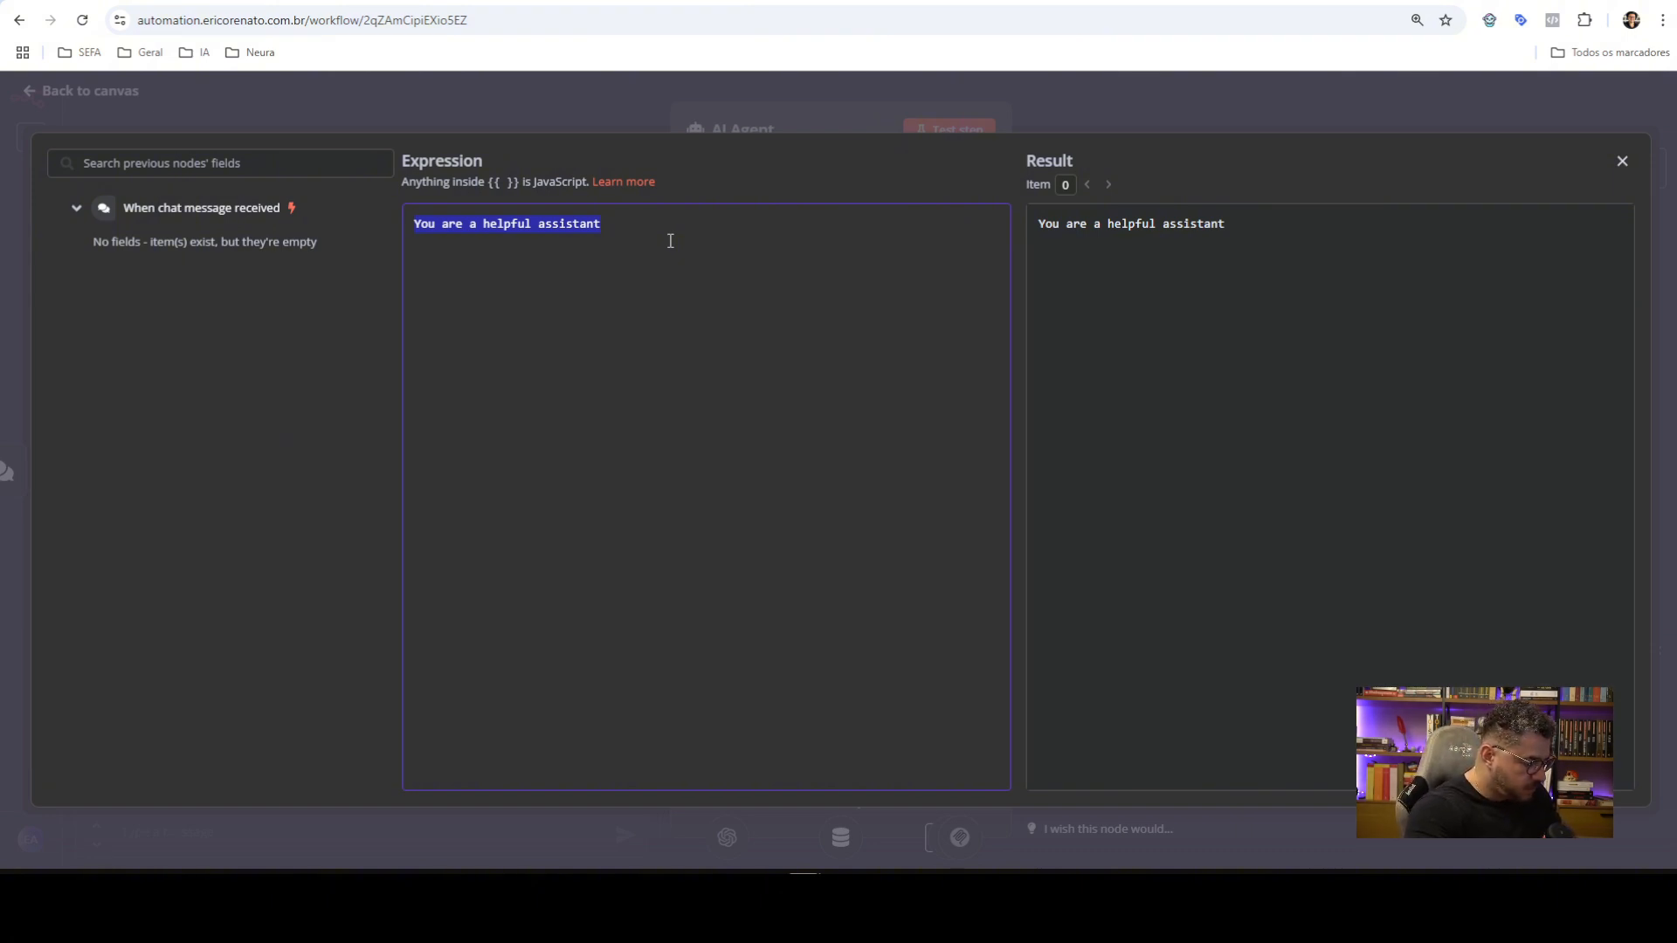
# Write that the agent uses MCP for external tools and should model Instagram scrapes on the JSON below
pyautogui.write('Você')
pyautogui.write('um a')
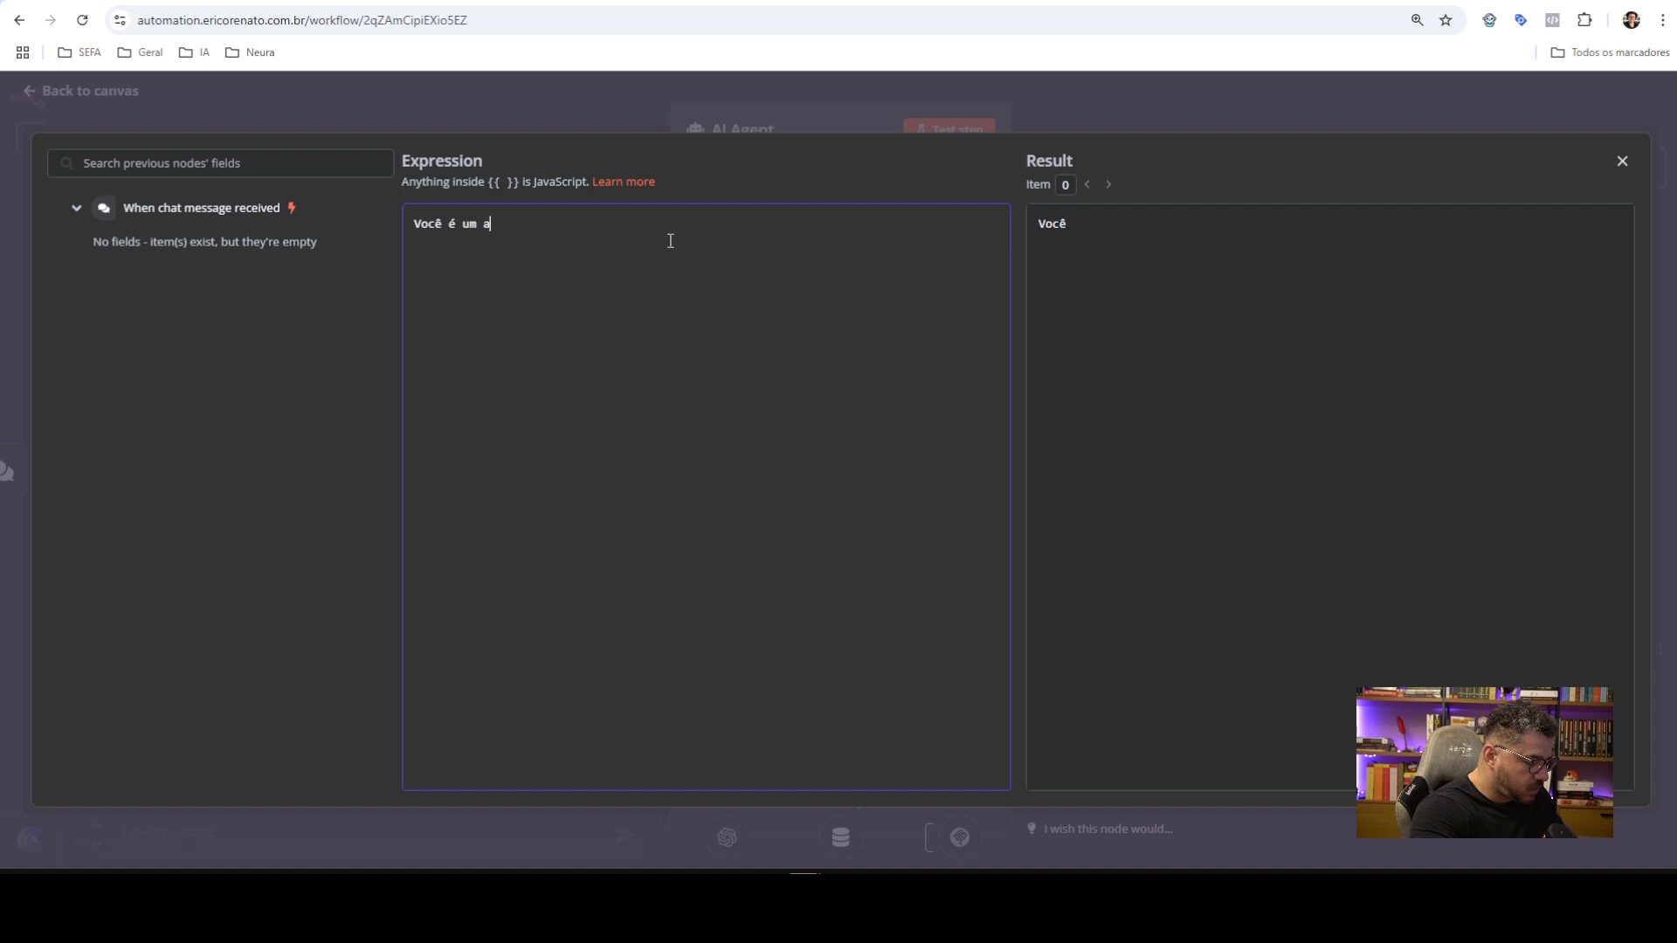
pyautogui.write('gente q')
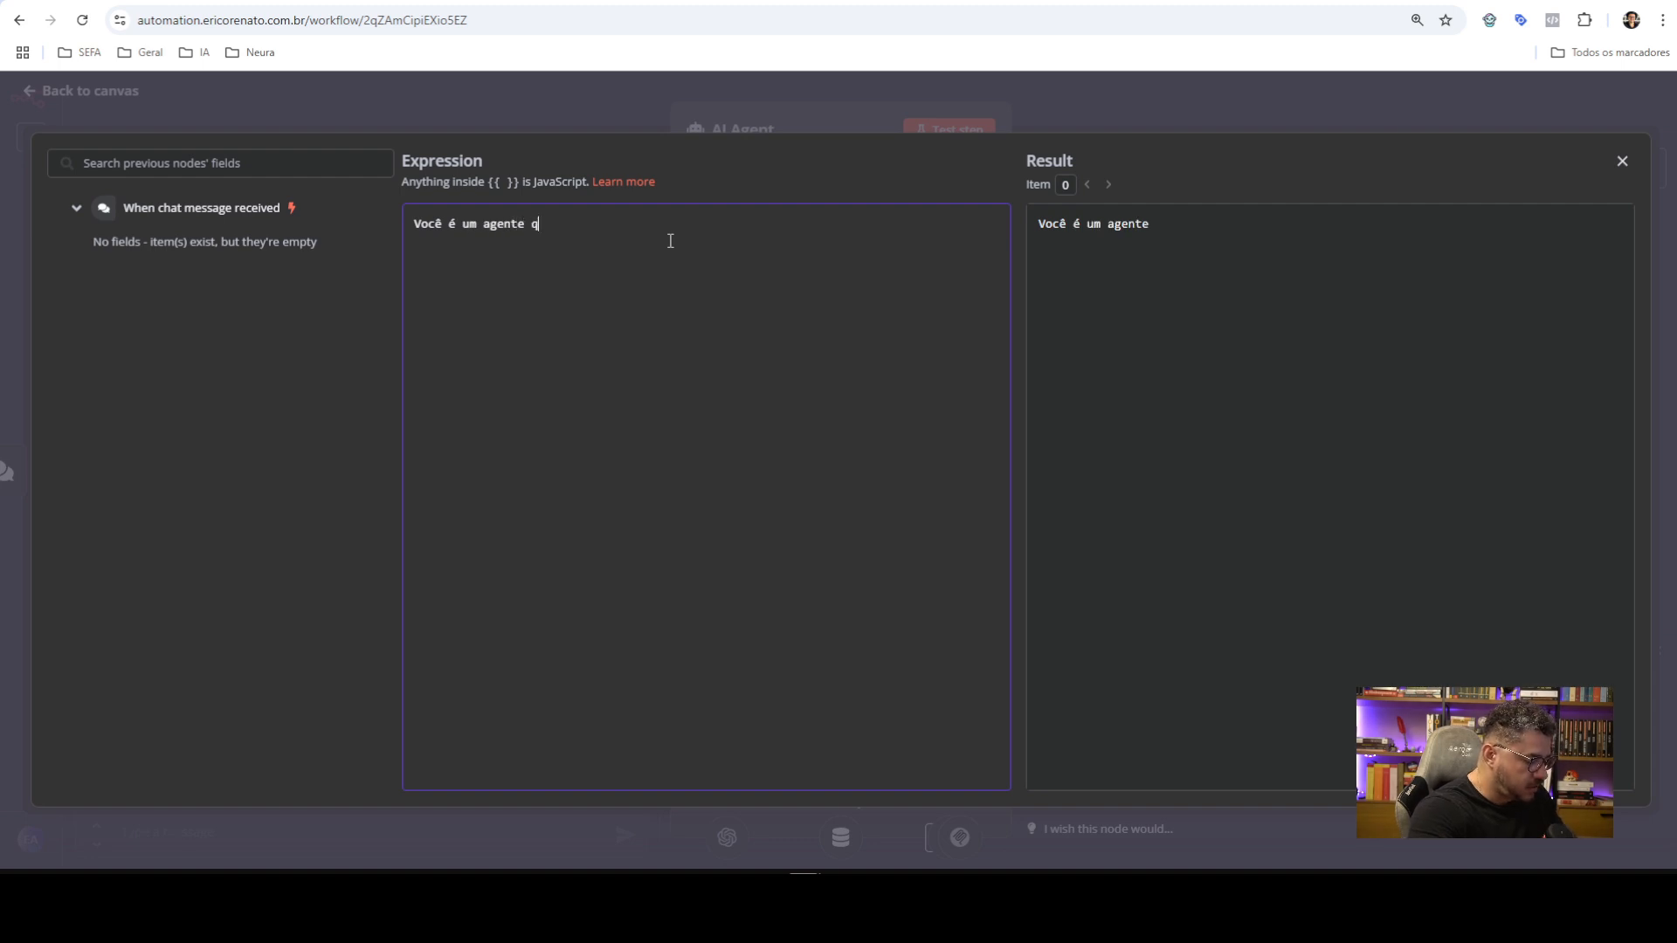
pyautogui.write('ue usa mcp ')
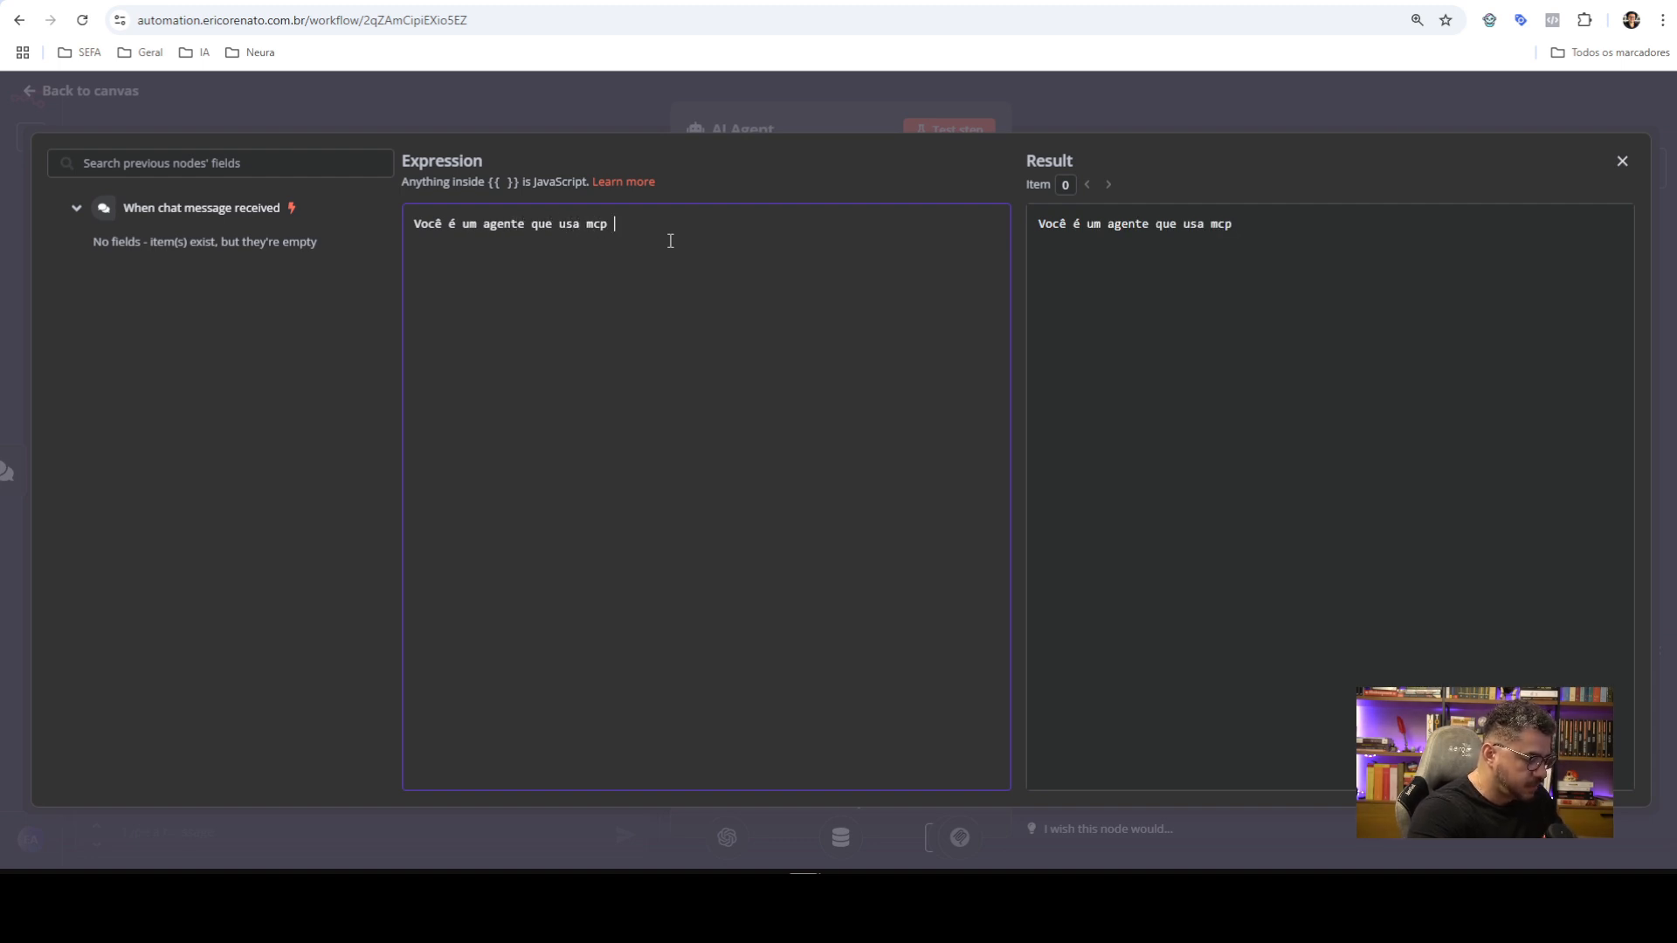
pyautogui.write('(model conbt')
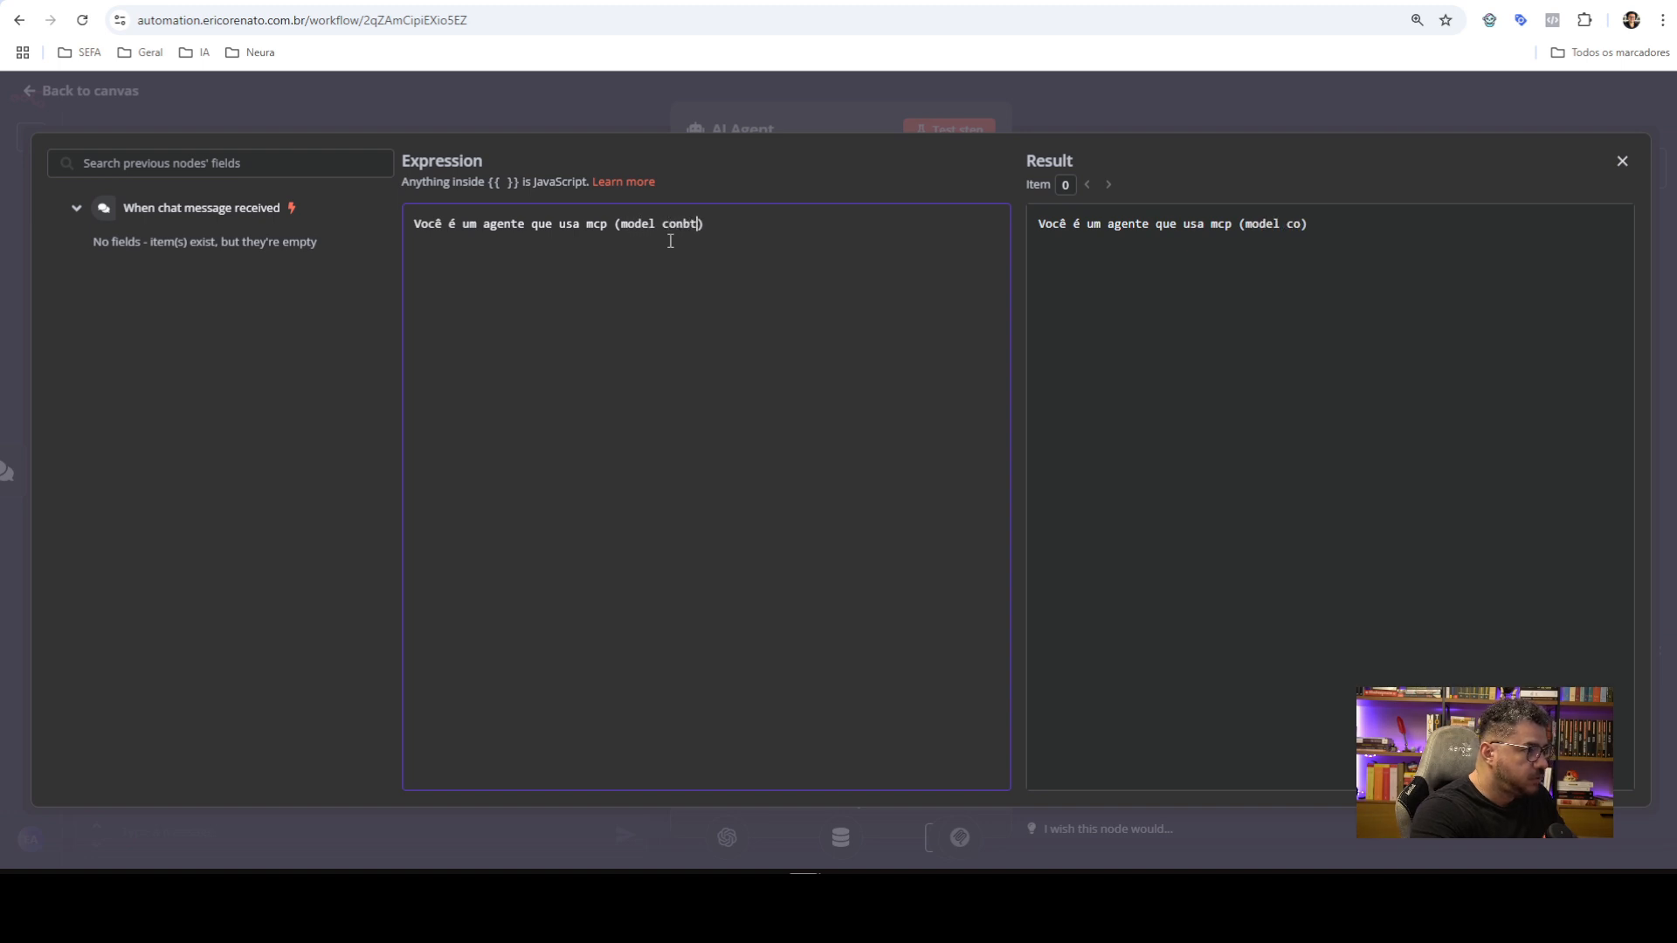
pyautogui.press('BackSpace')
pyautogui.press('BackSpace')
pyautogui.write('text ')
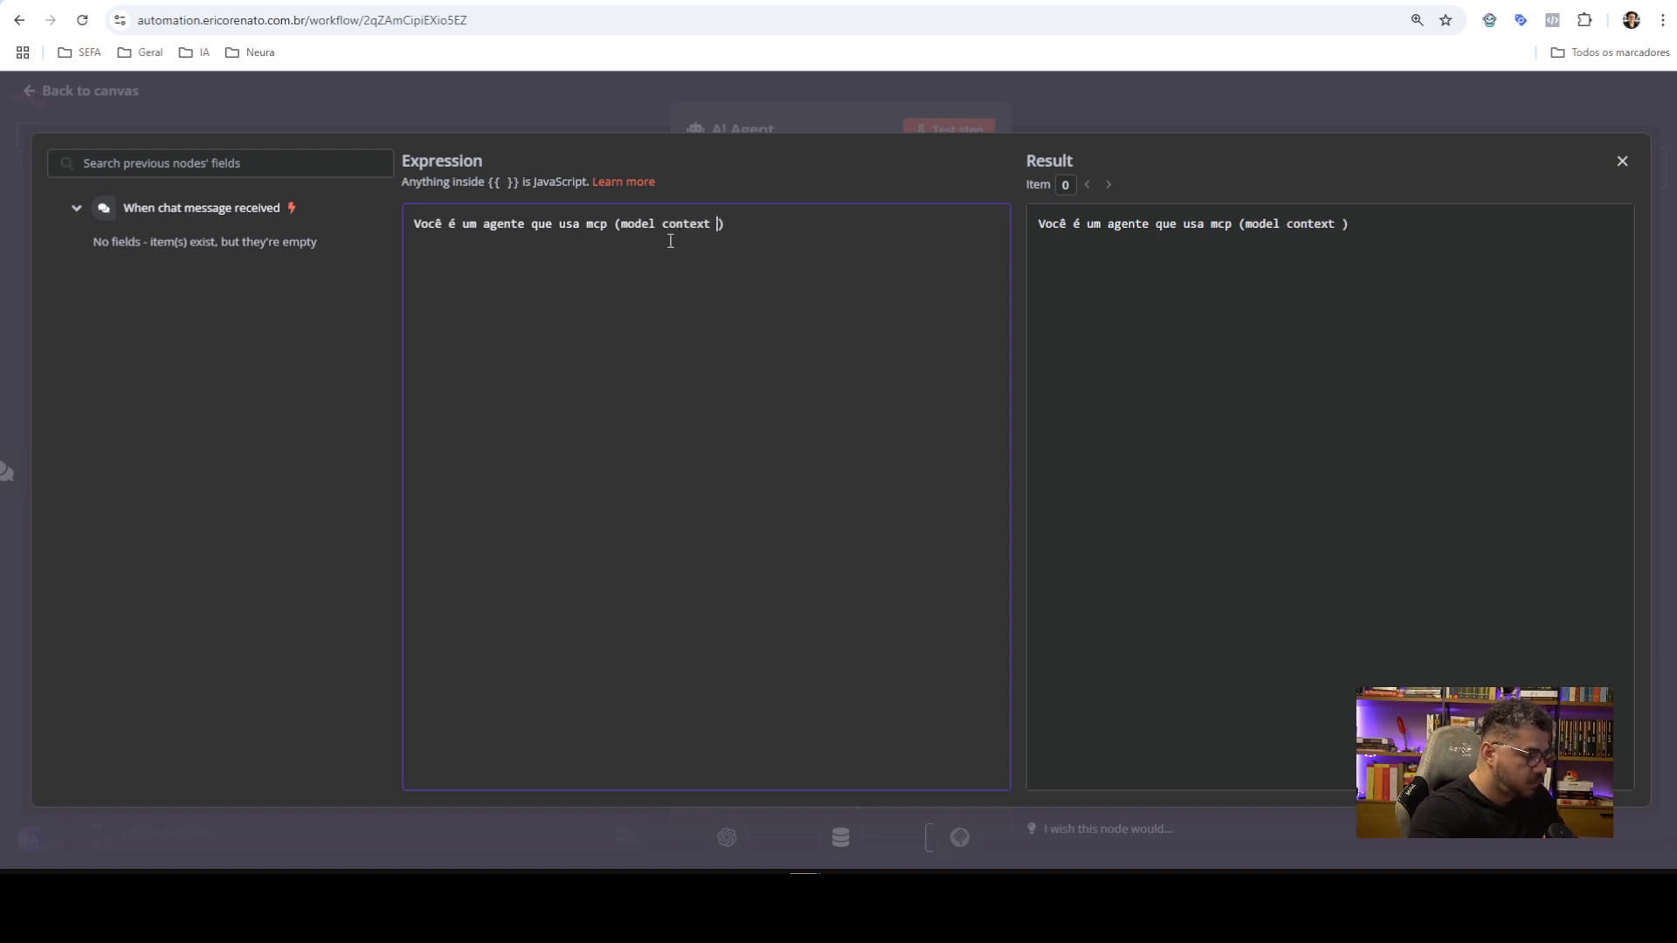
pyautogui.write('protocl')
pyautogui.press('BackSpace')
pyautogui.press('BackSpace')
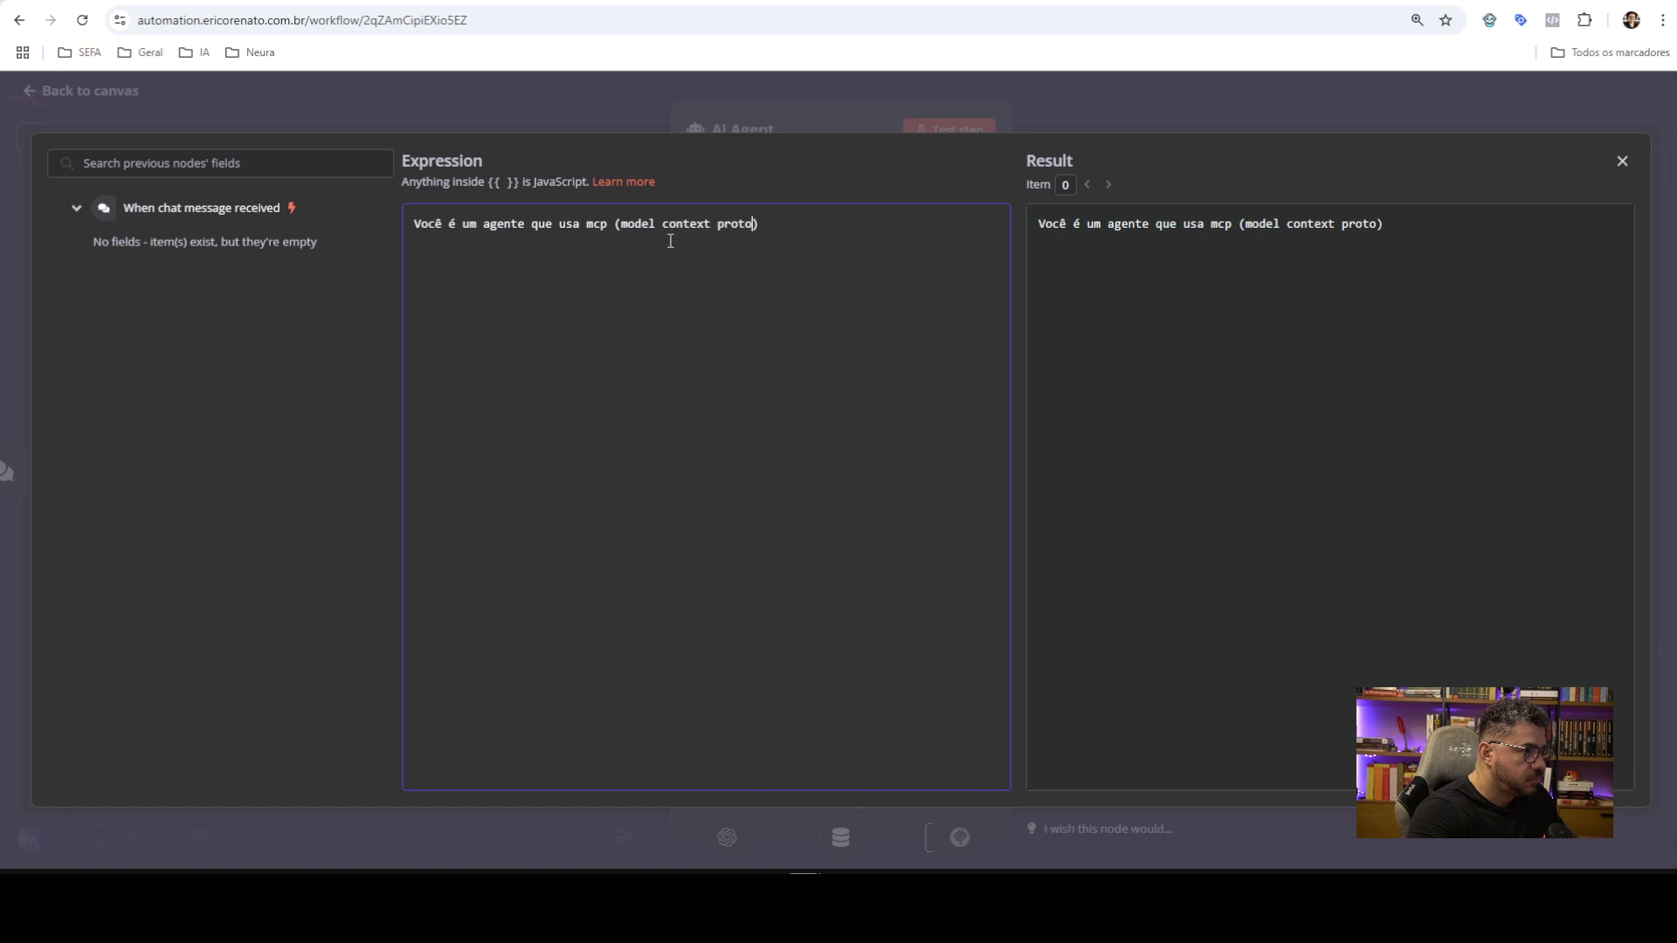
pyautogui.write('col)')
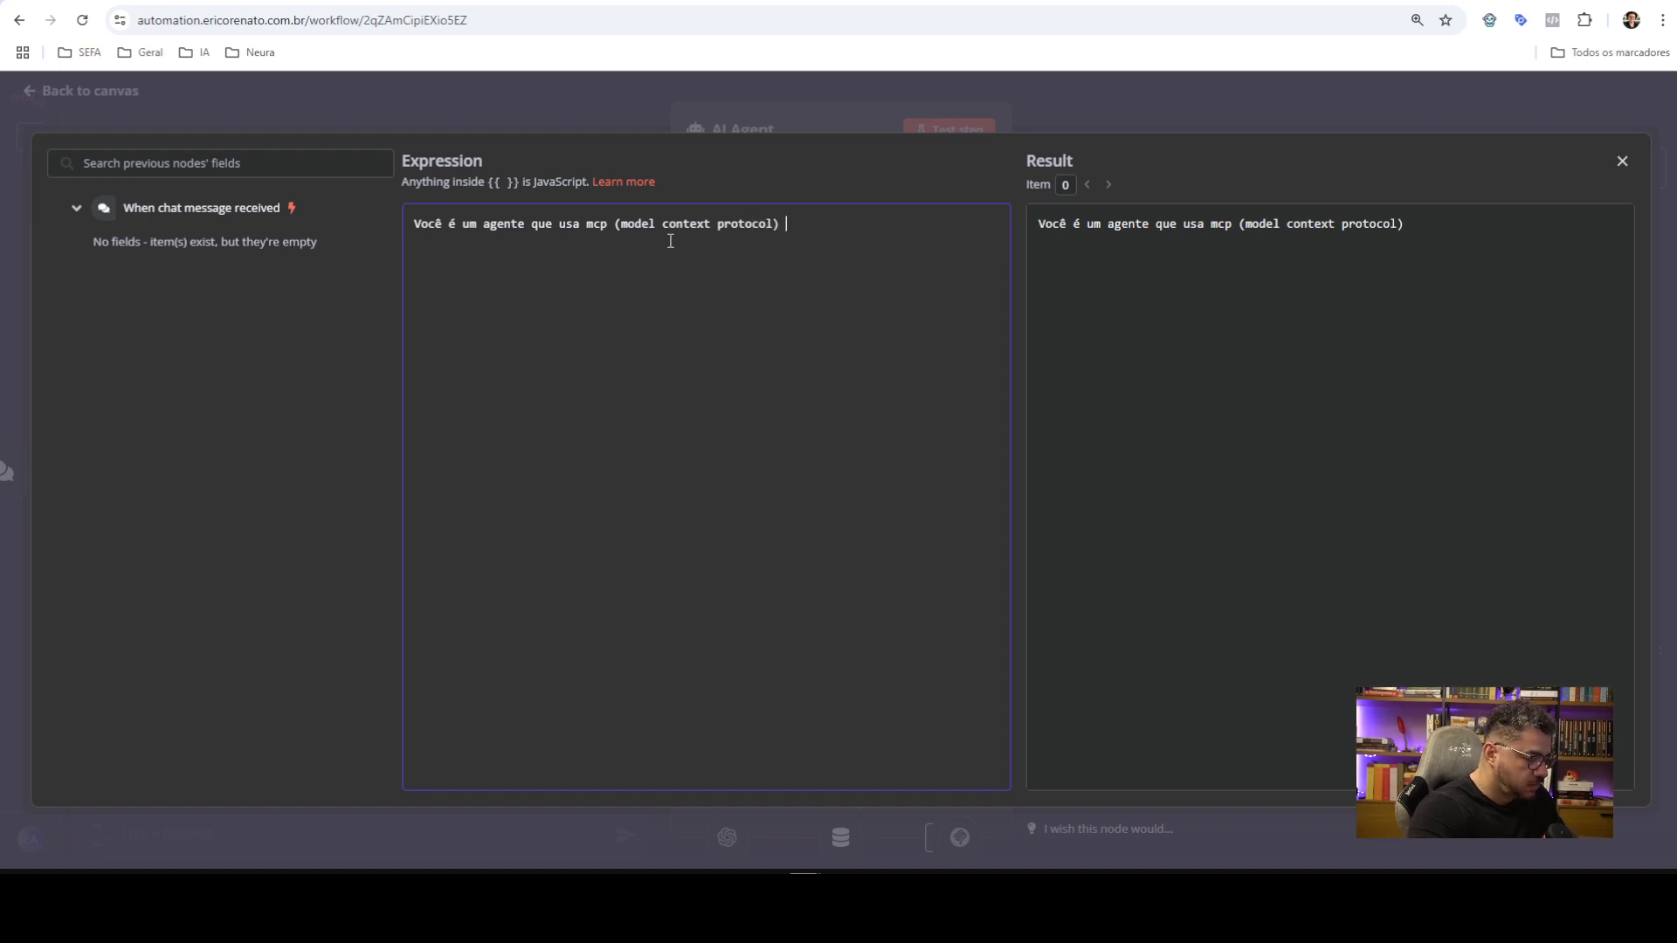
pyautogui.write(' para se comunic')
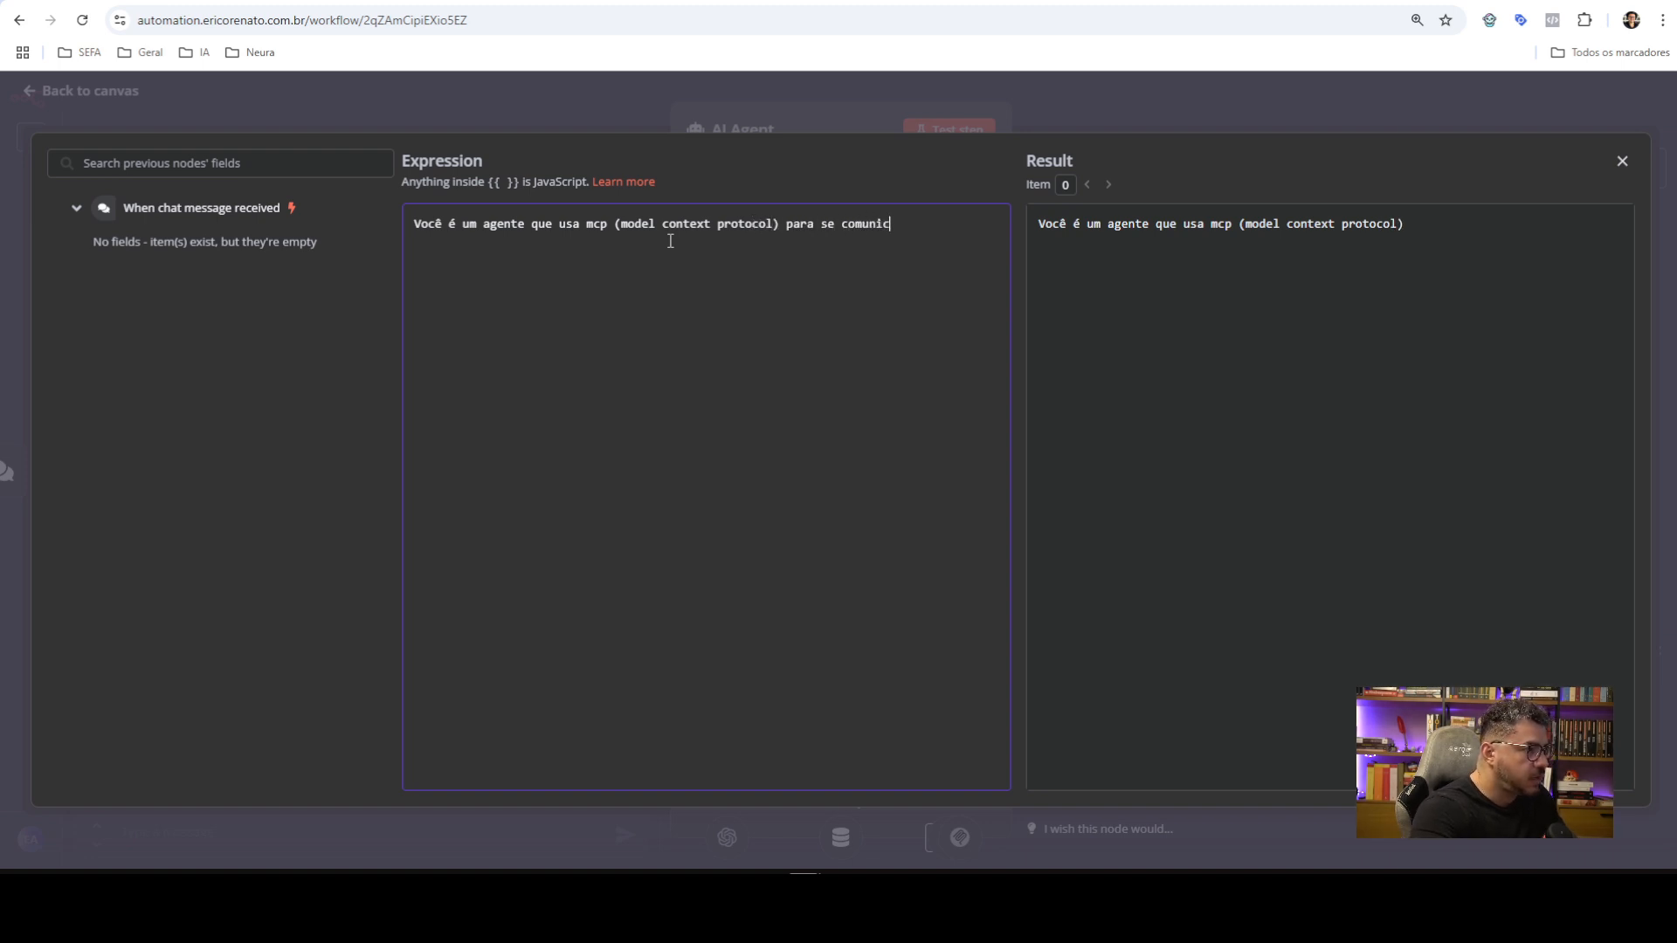
pyautogui.write('ar com ferr')
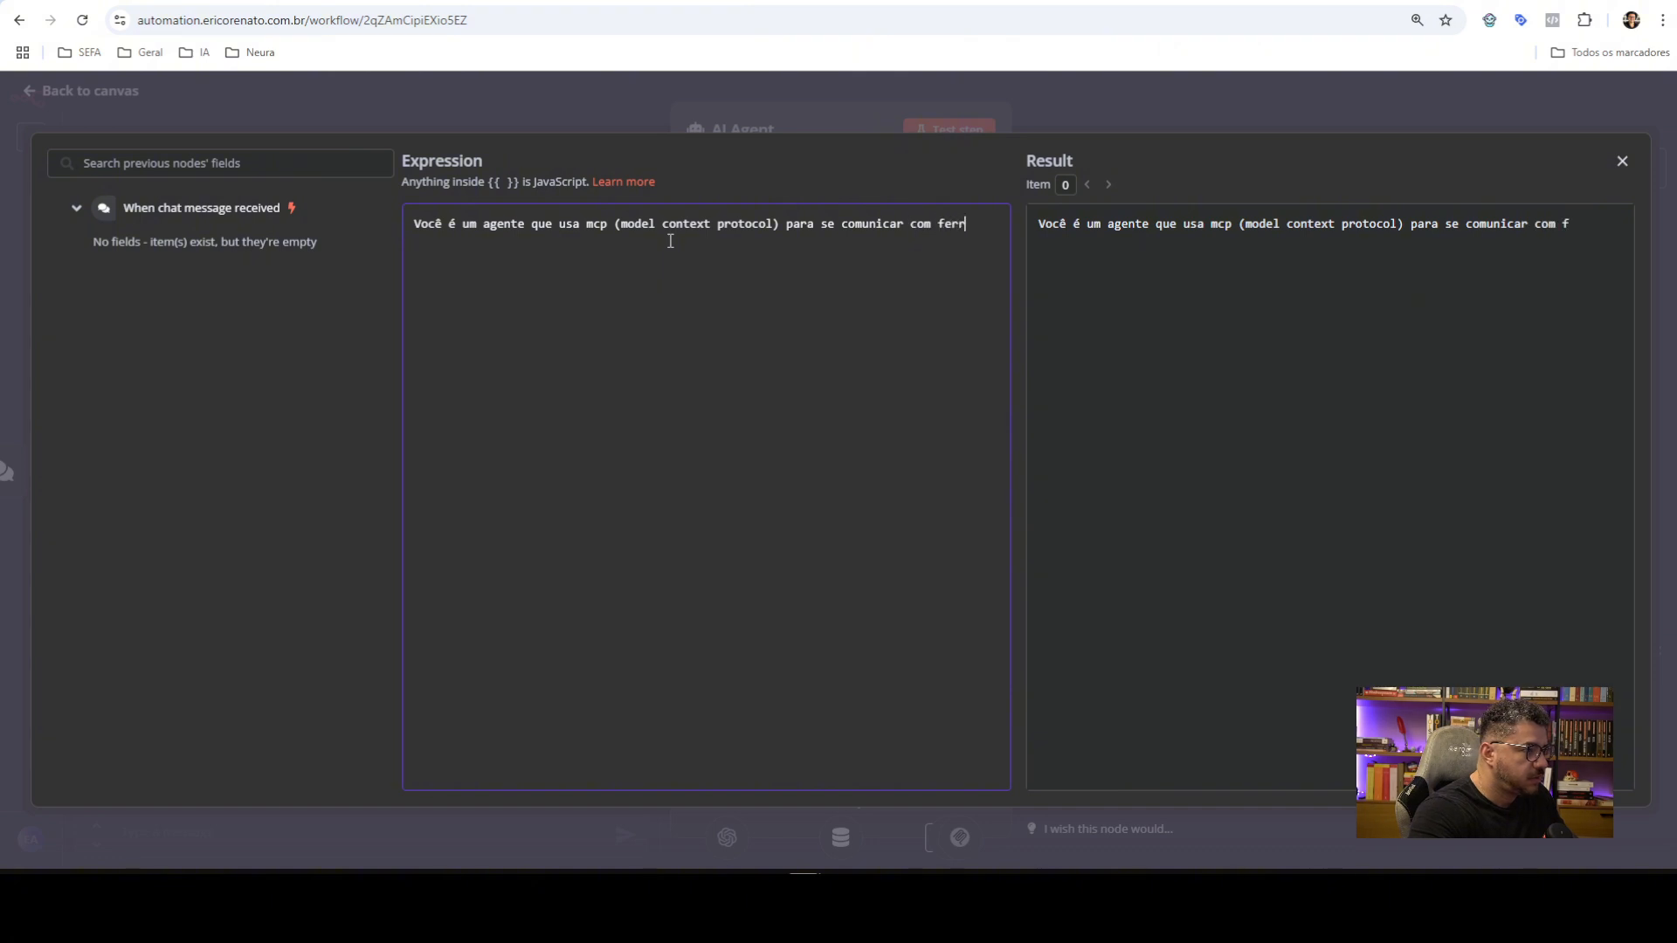
pyautogui.write('amentas externa')
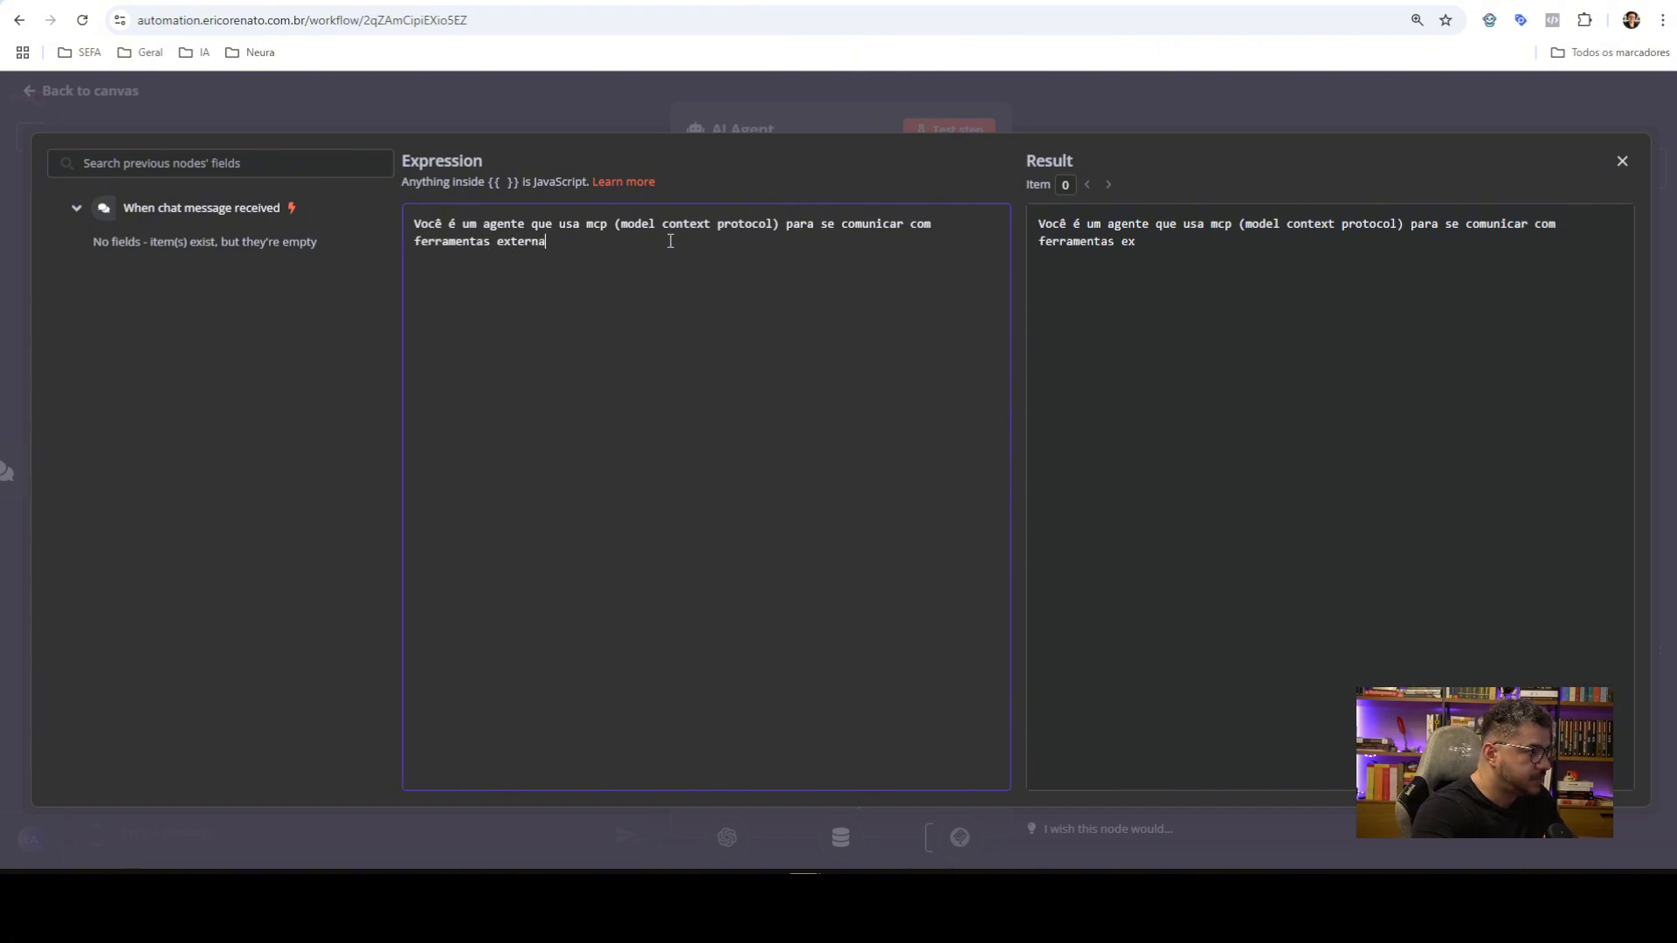
pyautogui.write('s;')
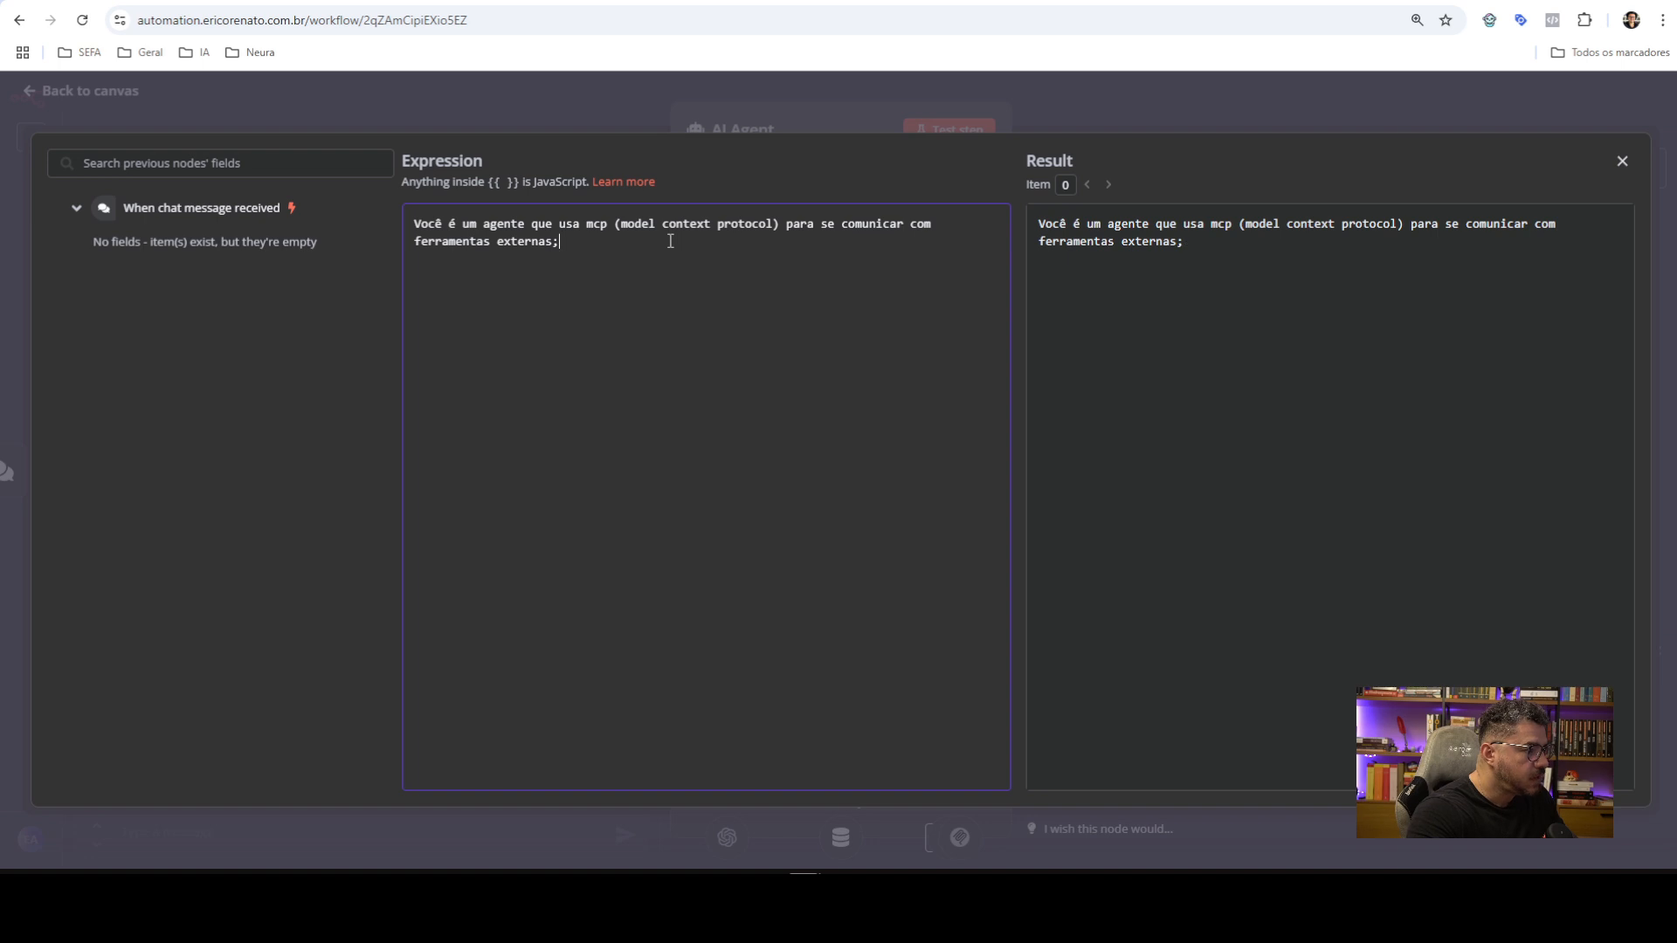
pyautogui.write('.Quando preci')
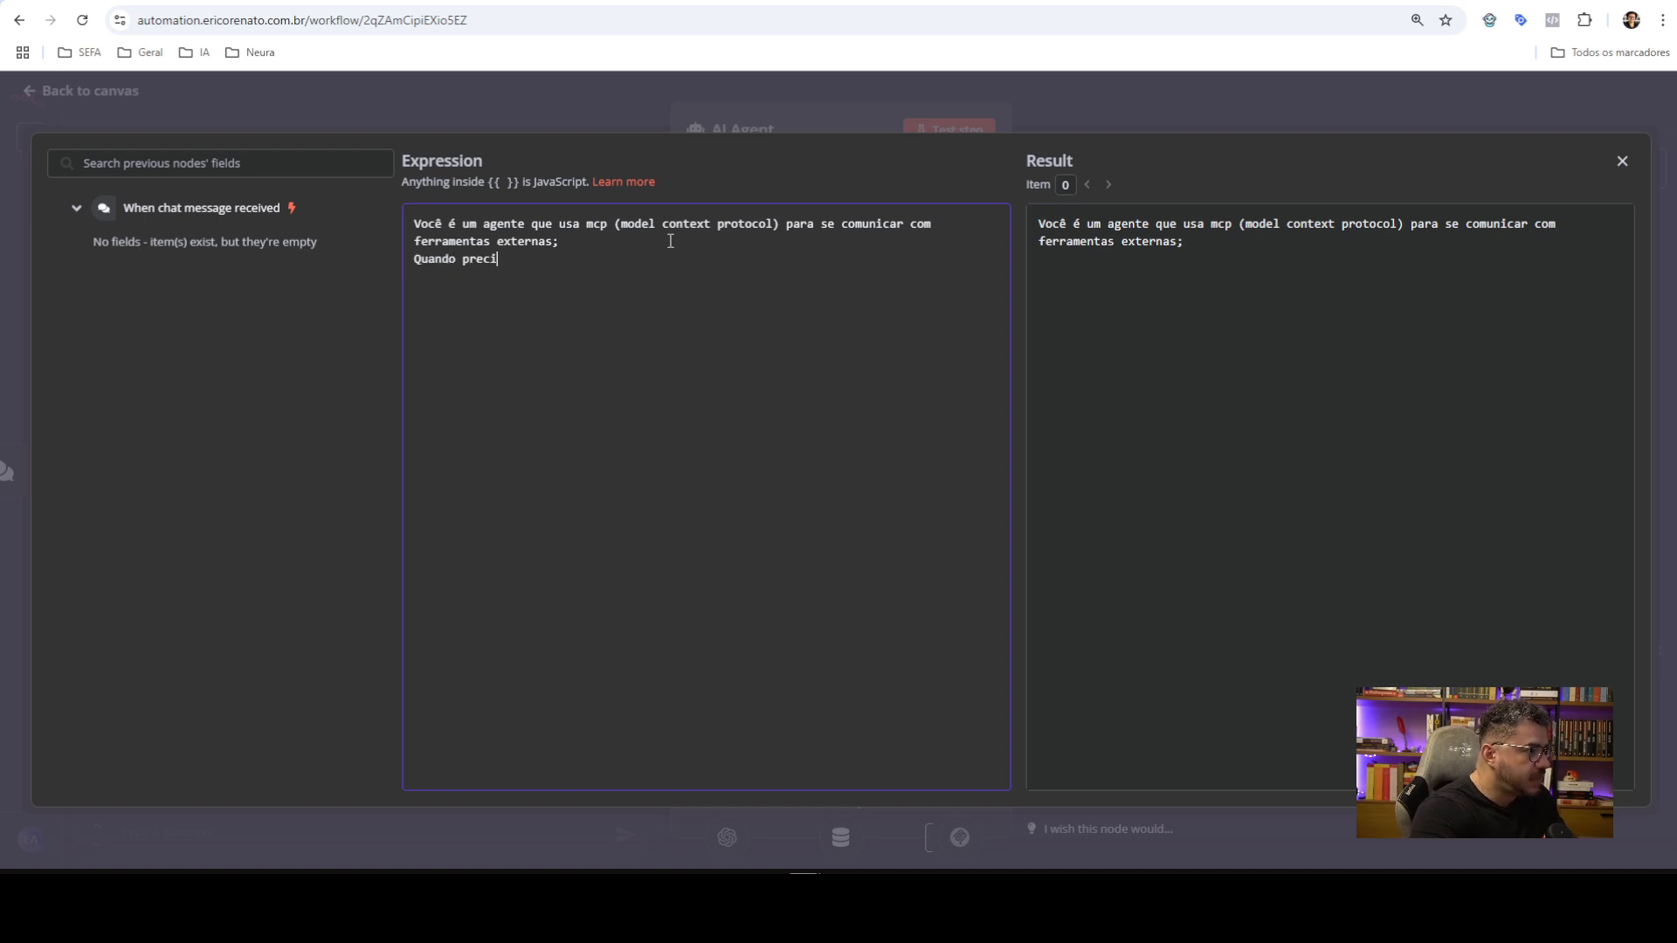
pyautogui.write('sar fazer')
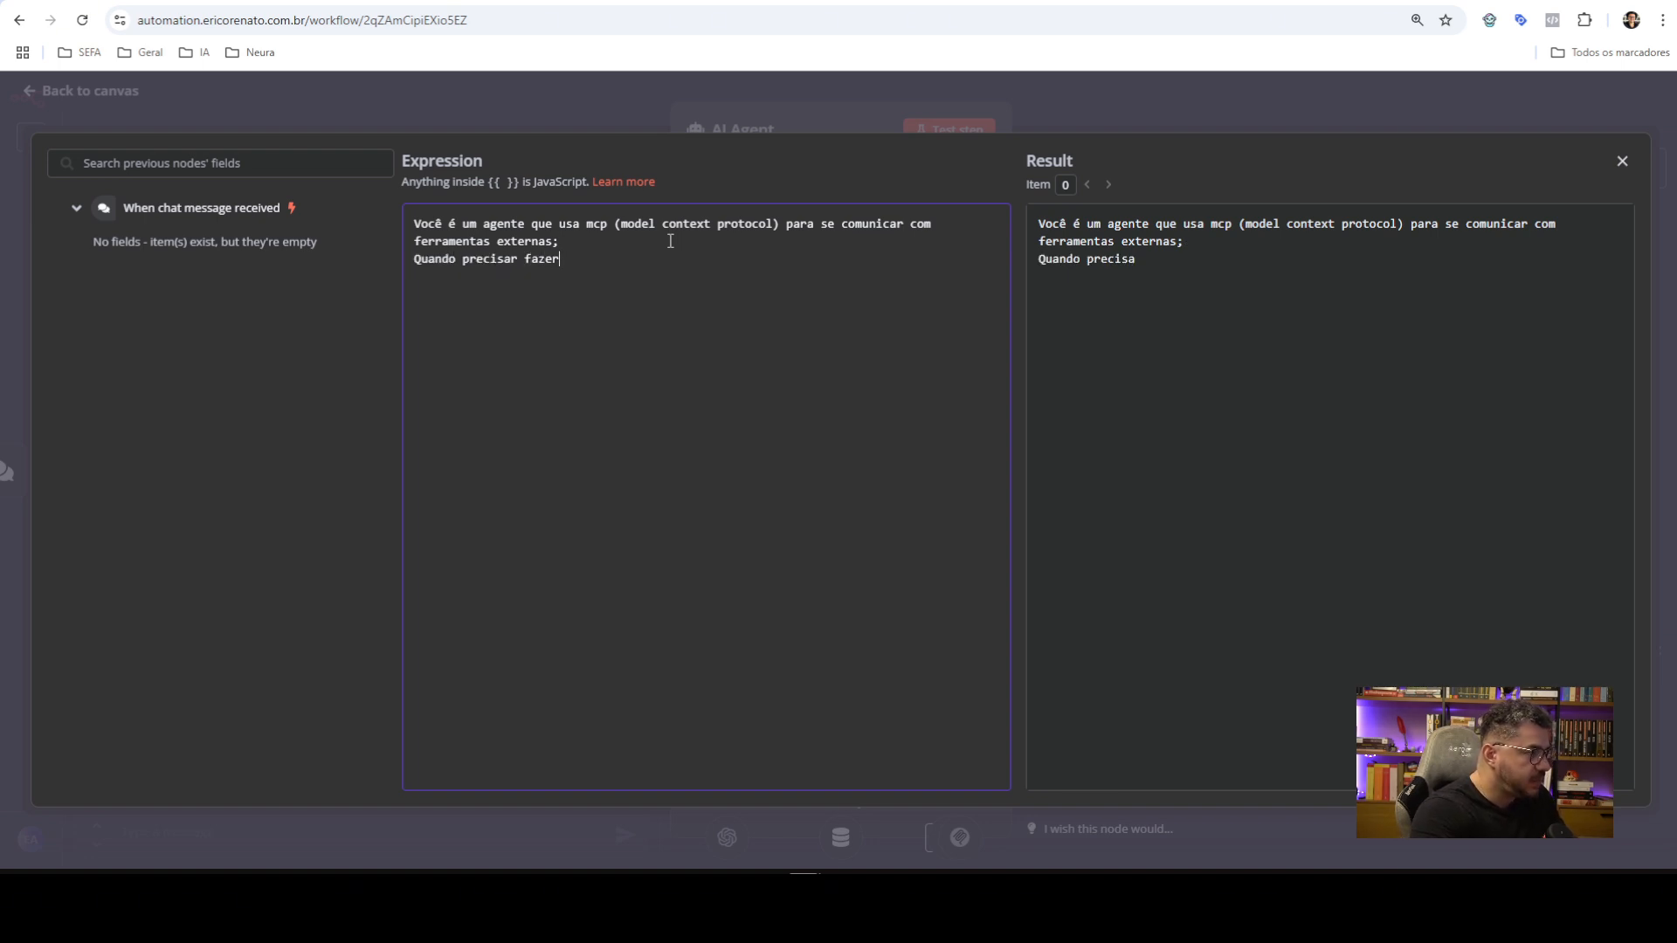
pyautogui.write(' scrape')
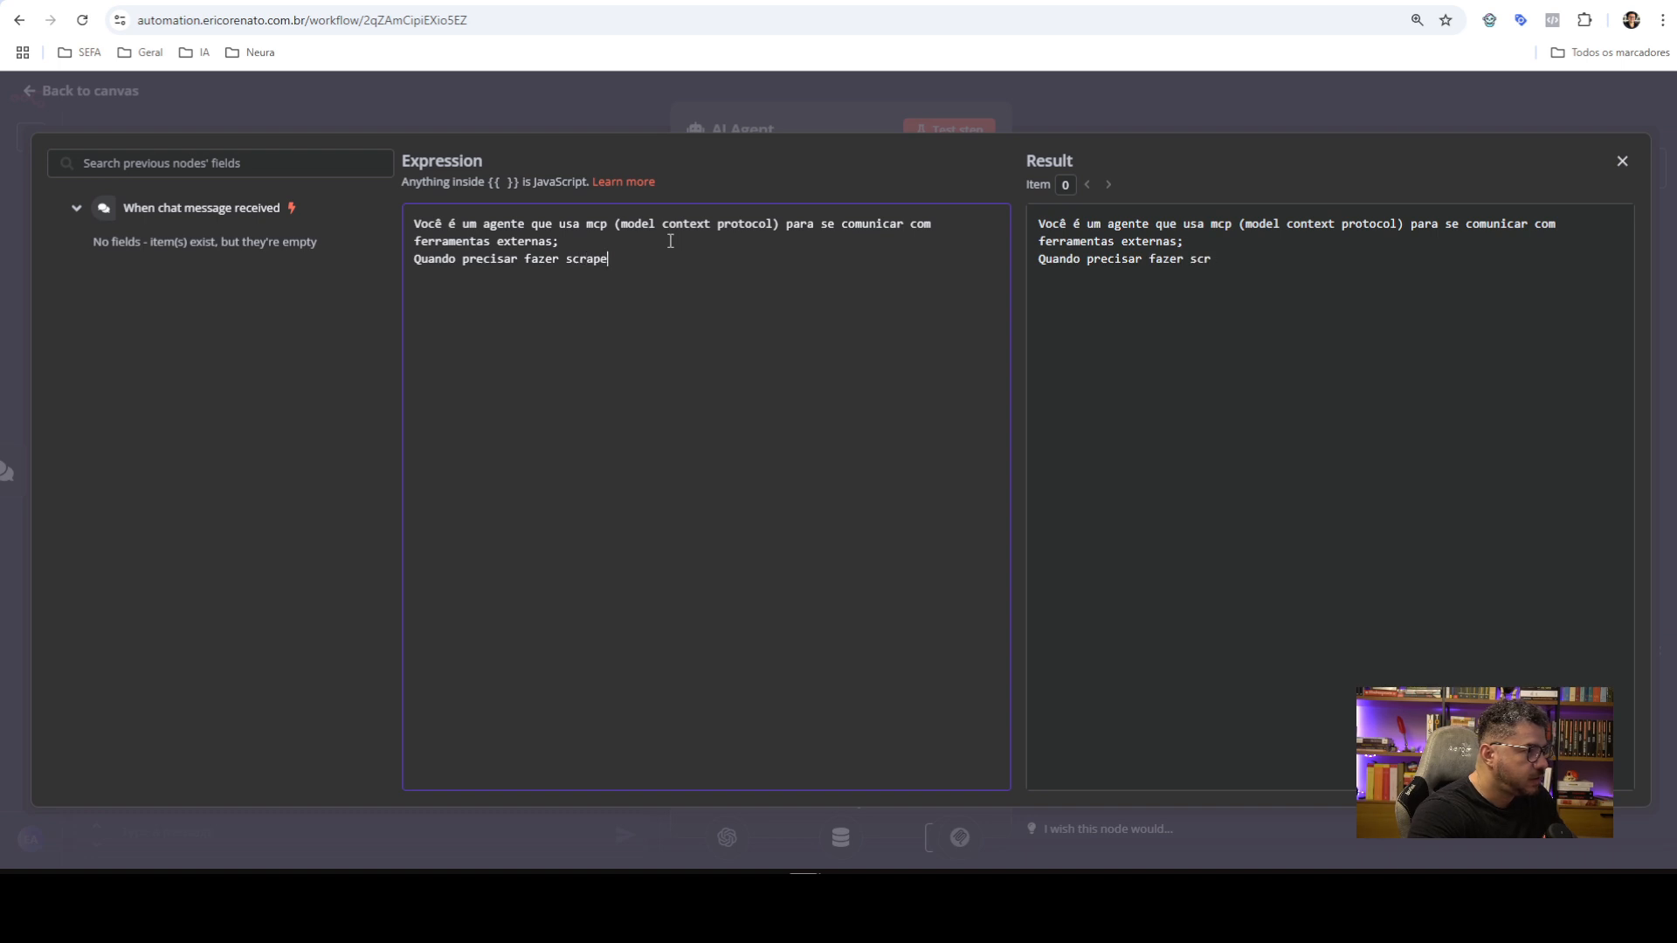
pyautogui.write(' de poos')
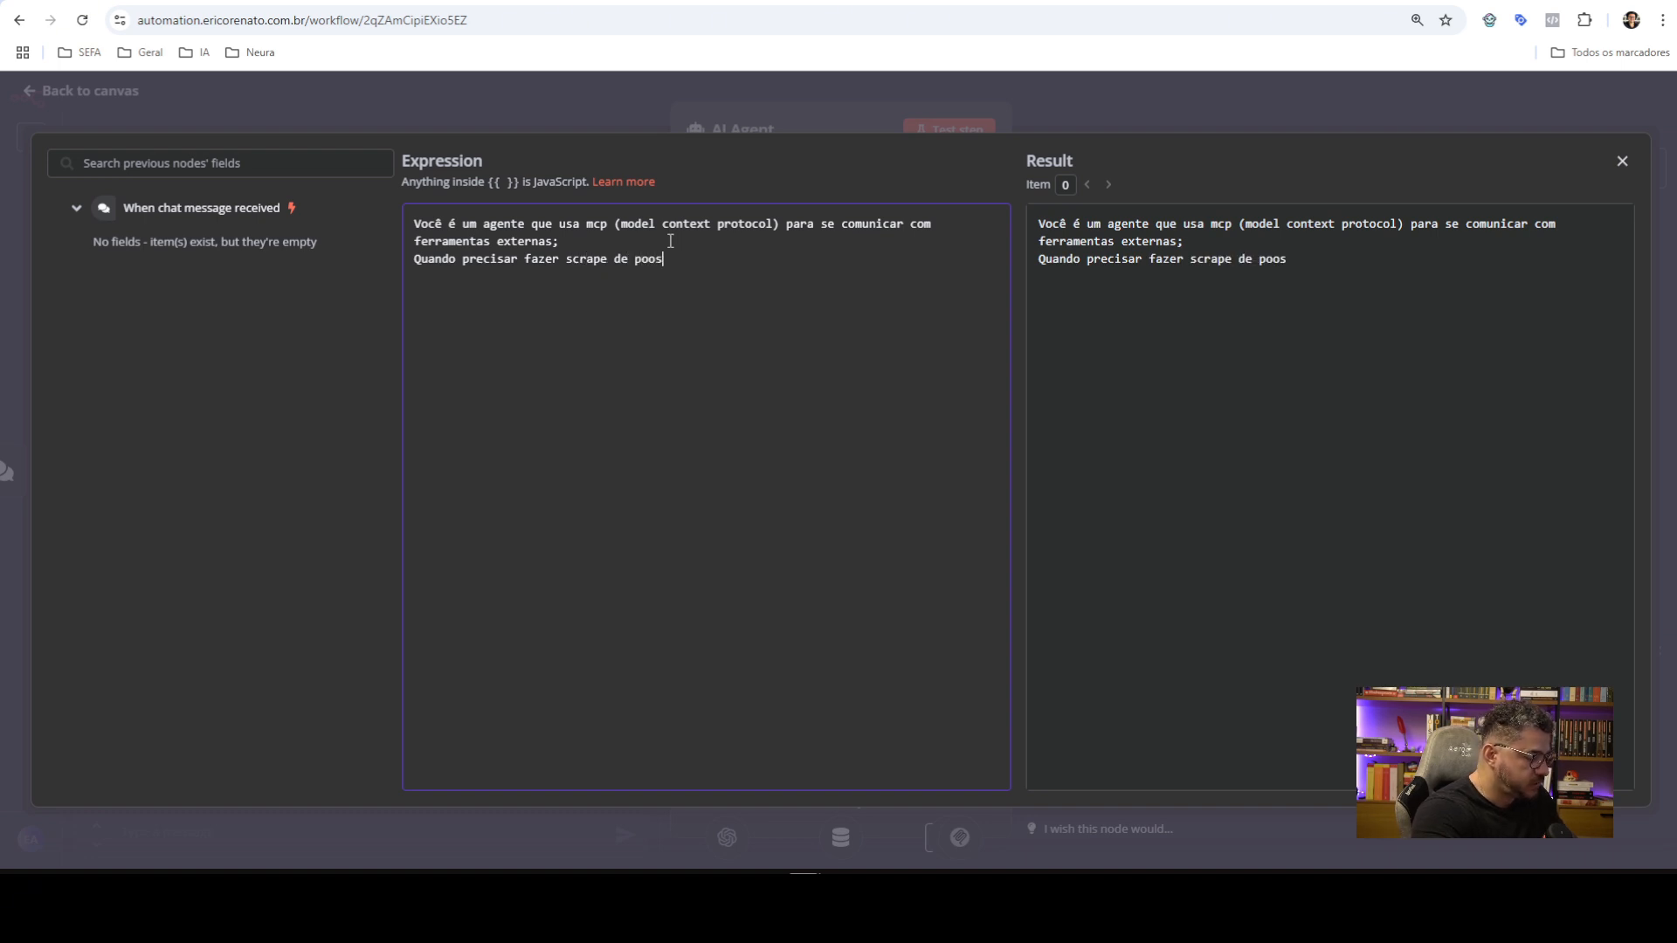
pyautogui.press('BackSpace')
pyautogui.write('tagens de a')
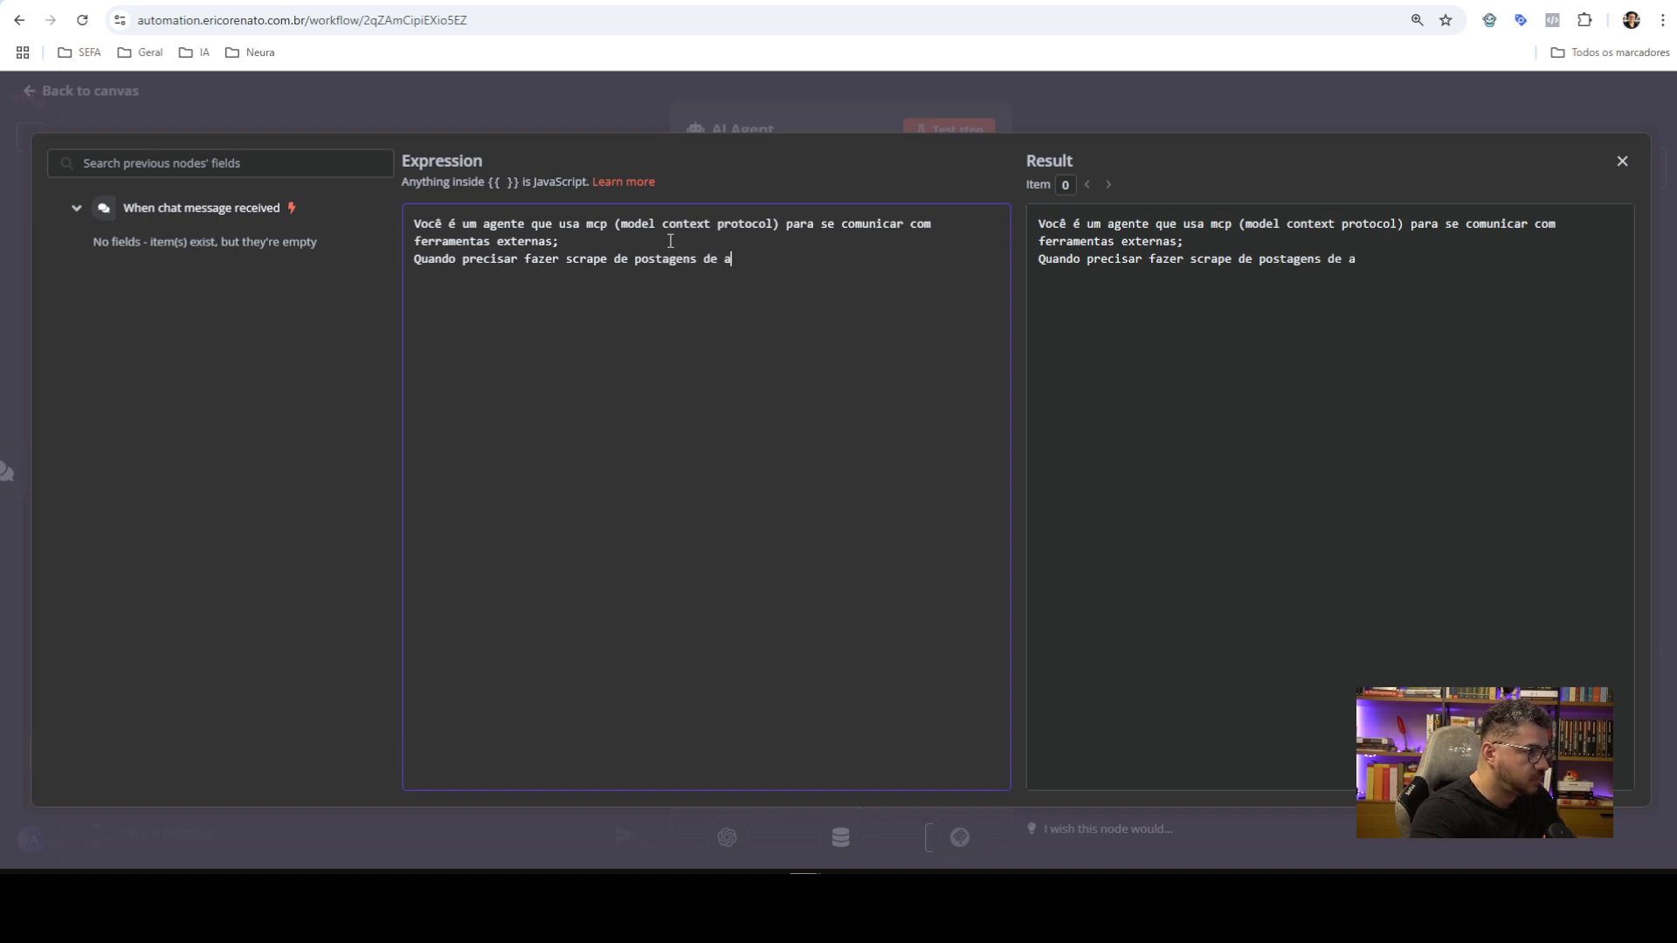
pyautogui.press('BackSpace')
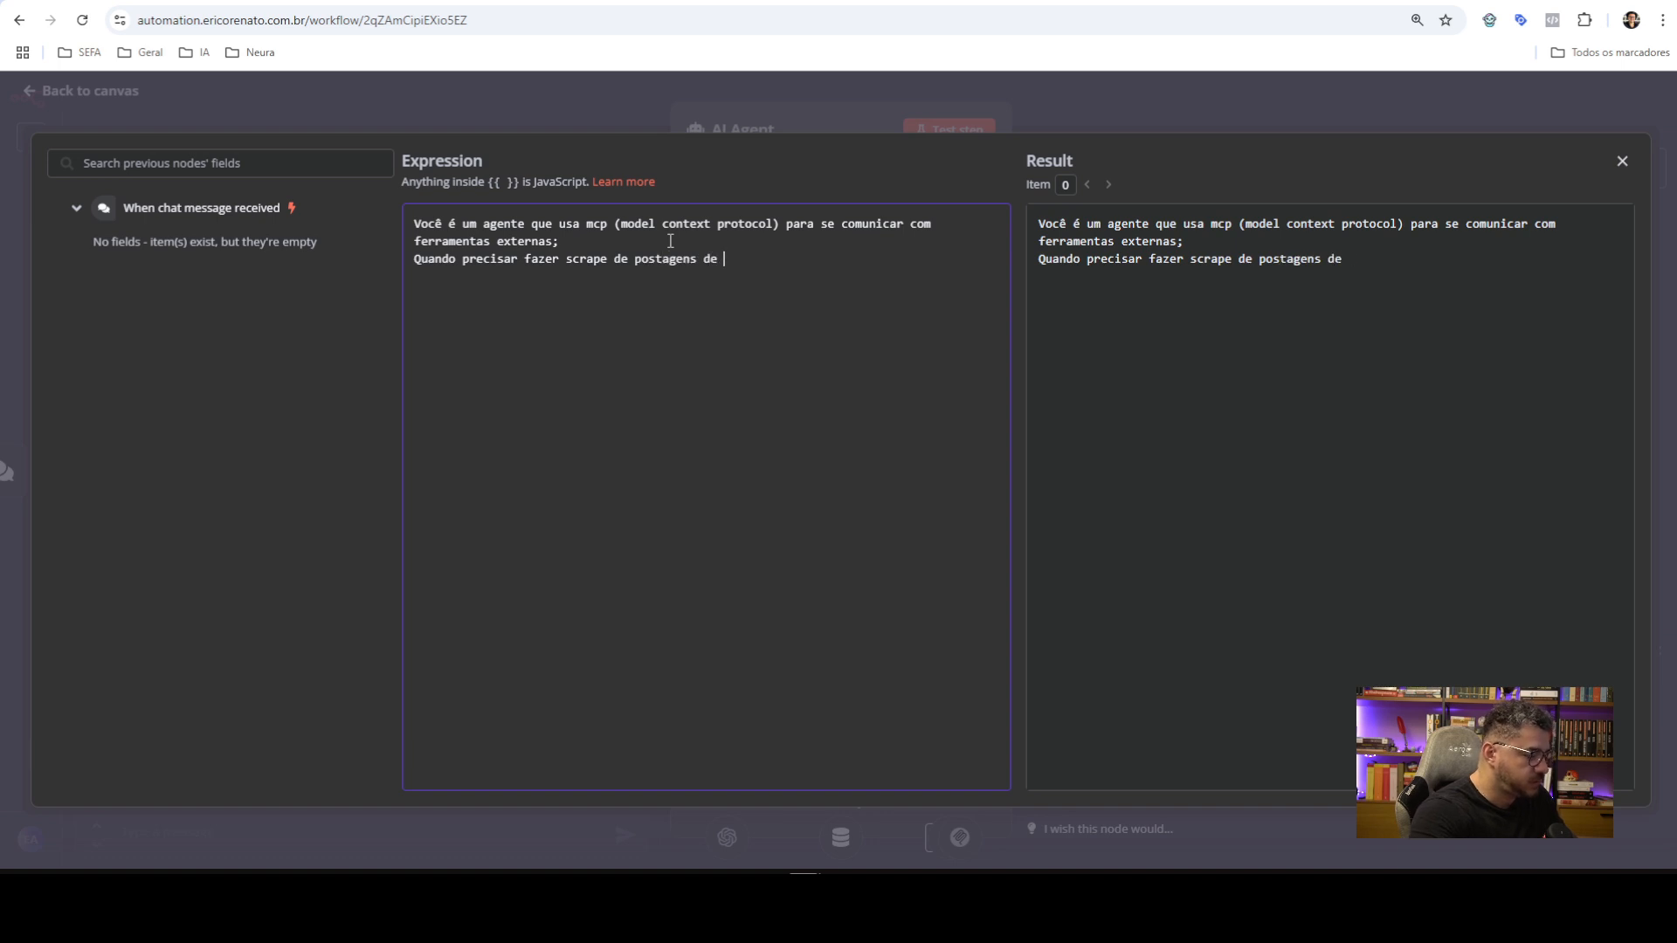
pyautogui.write('instagram,')
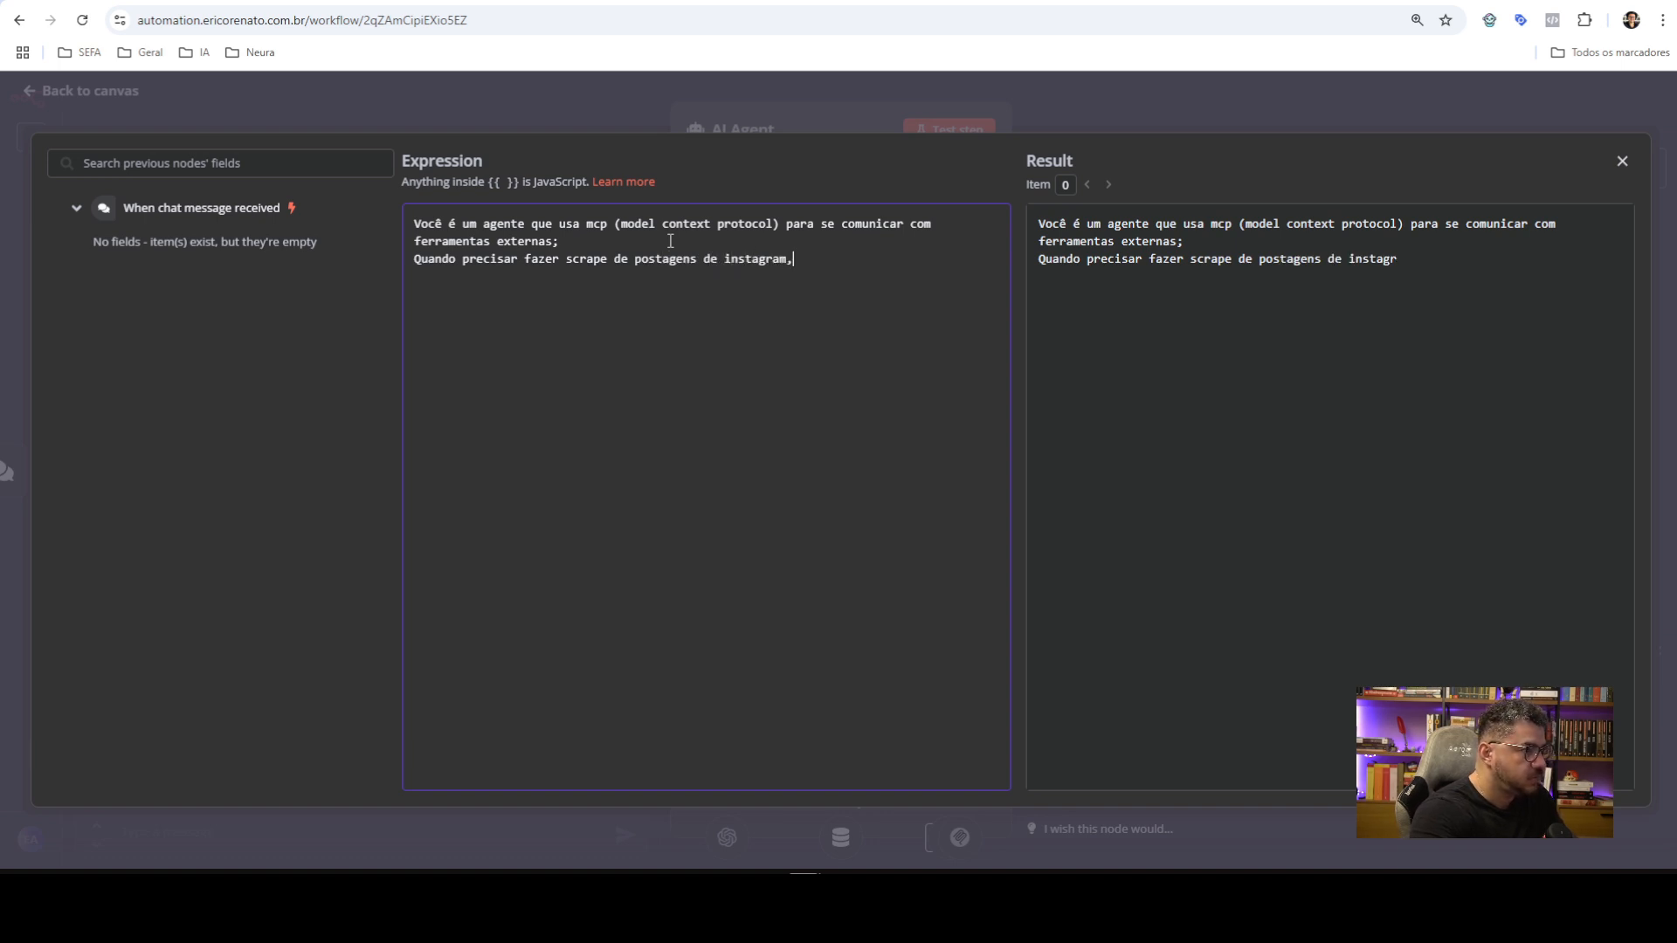
pyautogui.write(' usando uma ferramenta mcp, u')
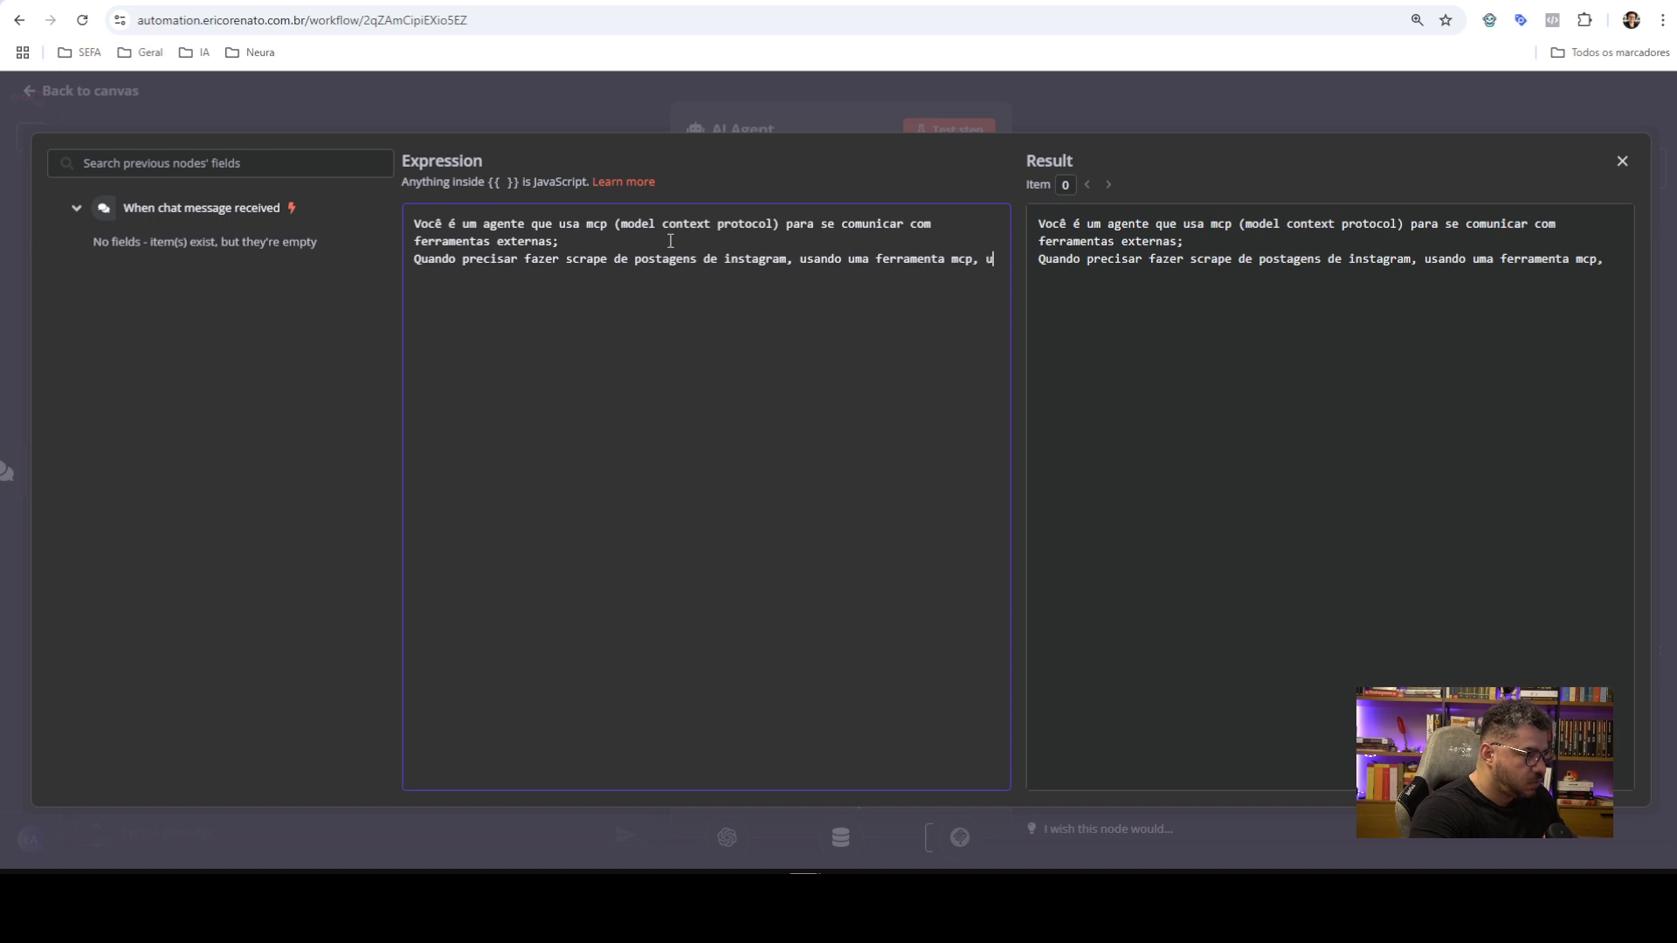
pyautogui.write('se o json abixo')
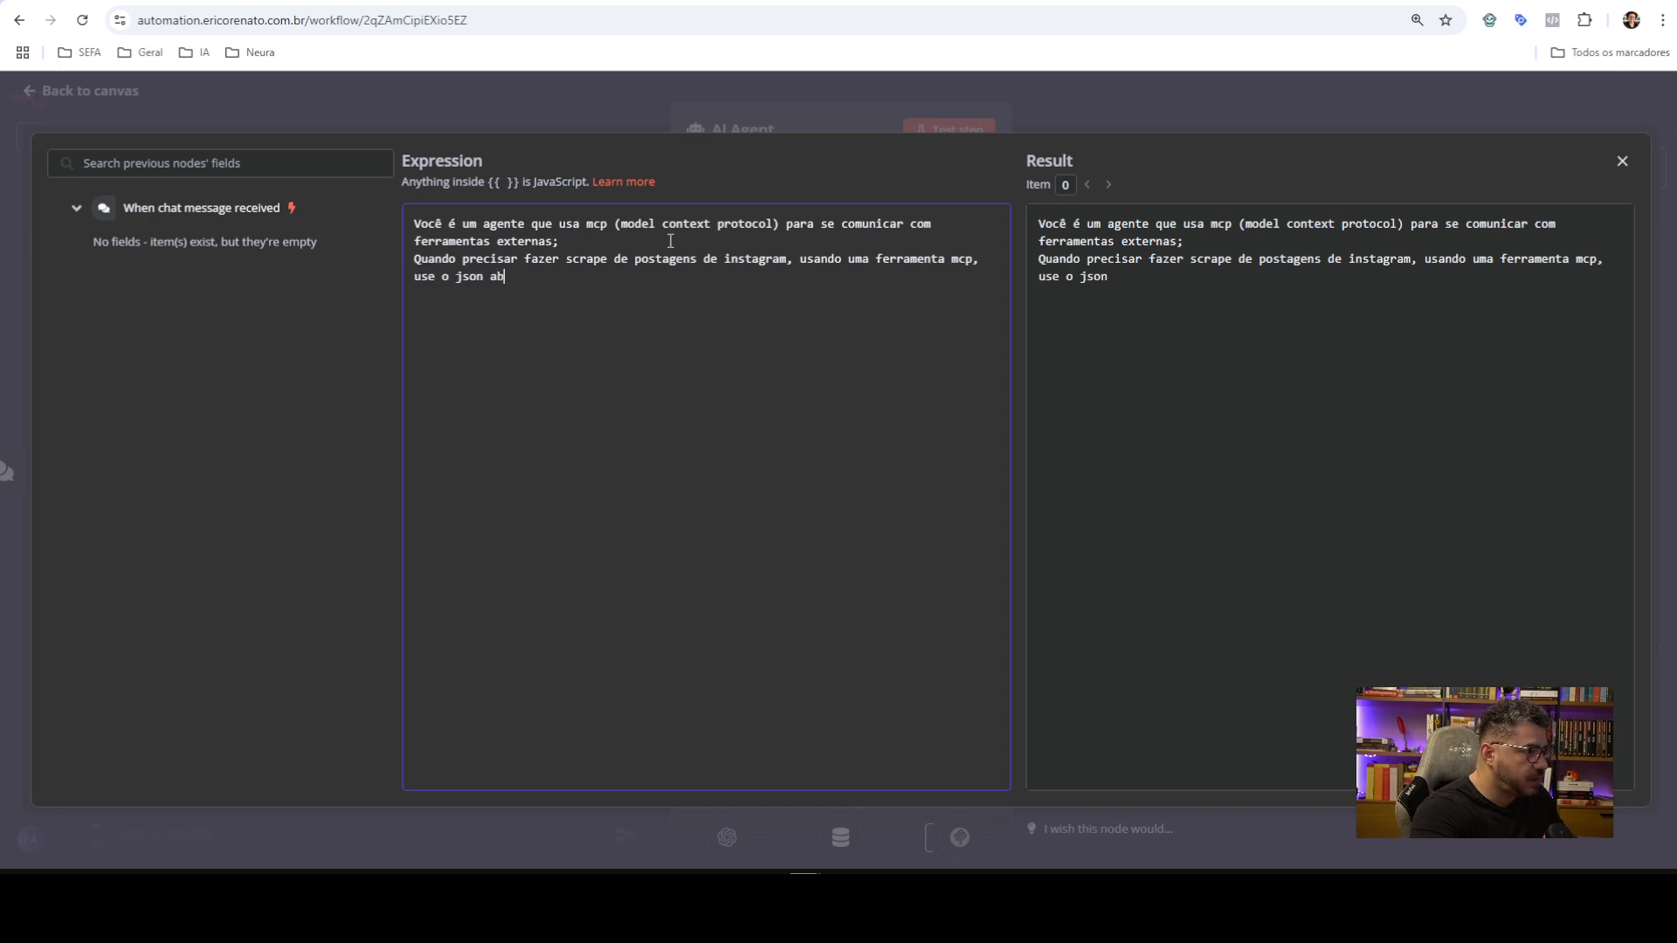
pyautogui.press('BackSpace')
pyautogui.press('BackSpace')
pyautogui.press('BackSpace')
pyautogui.write('aixco')
pyautogui.press('BackSpace')
pyautogui.write('o ')
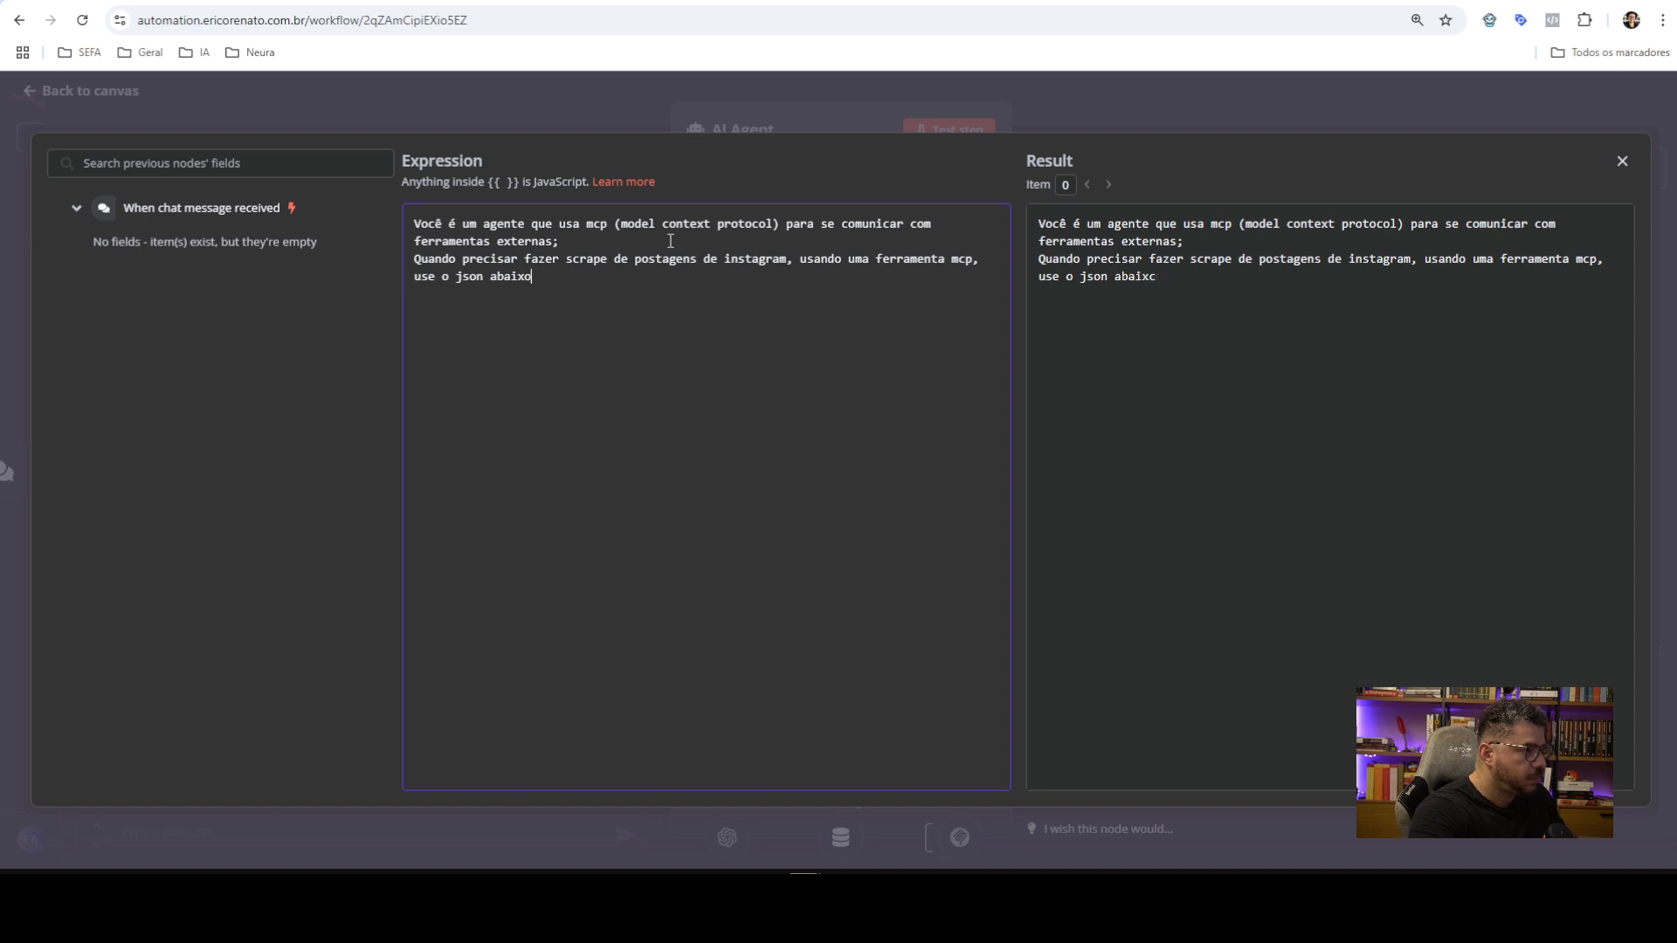
pyautogui.write('como modelo:')
# Paste the Instagram scraper JSON and add 'Faça as alterações necessária.' below it
pyautogui.press('Return')
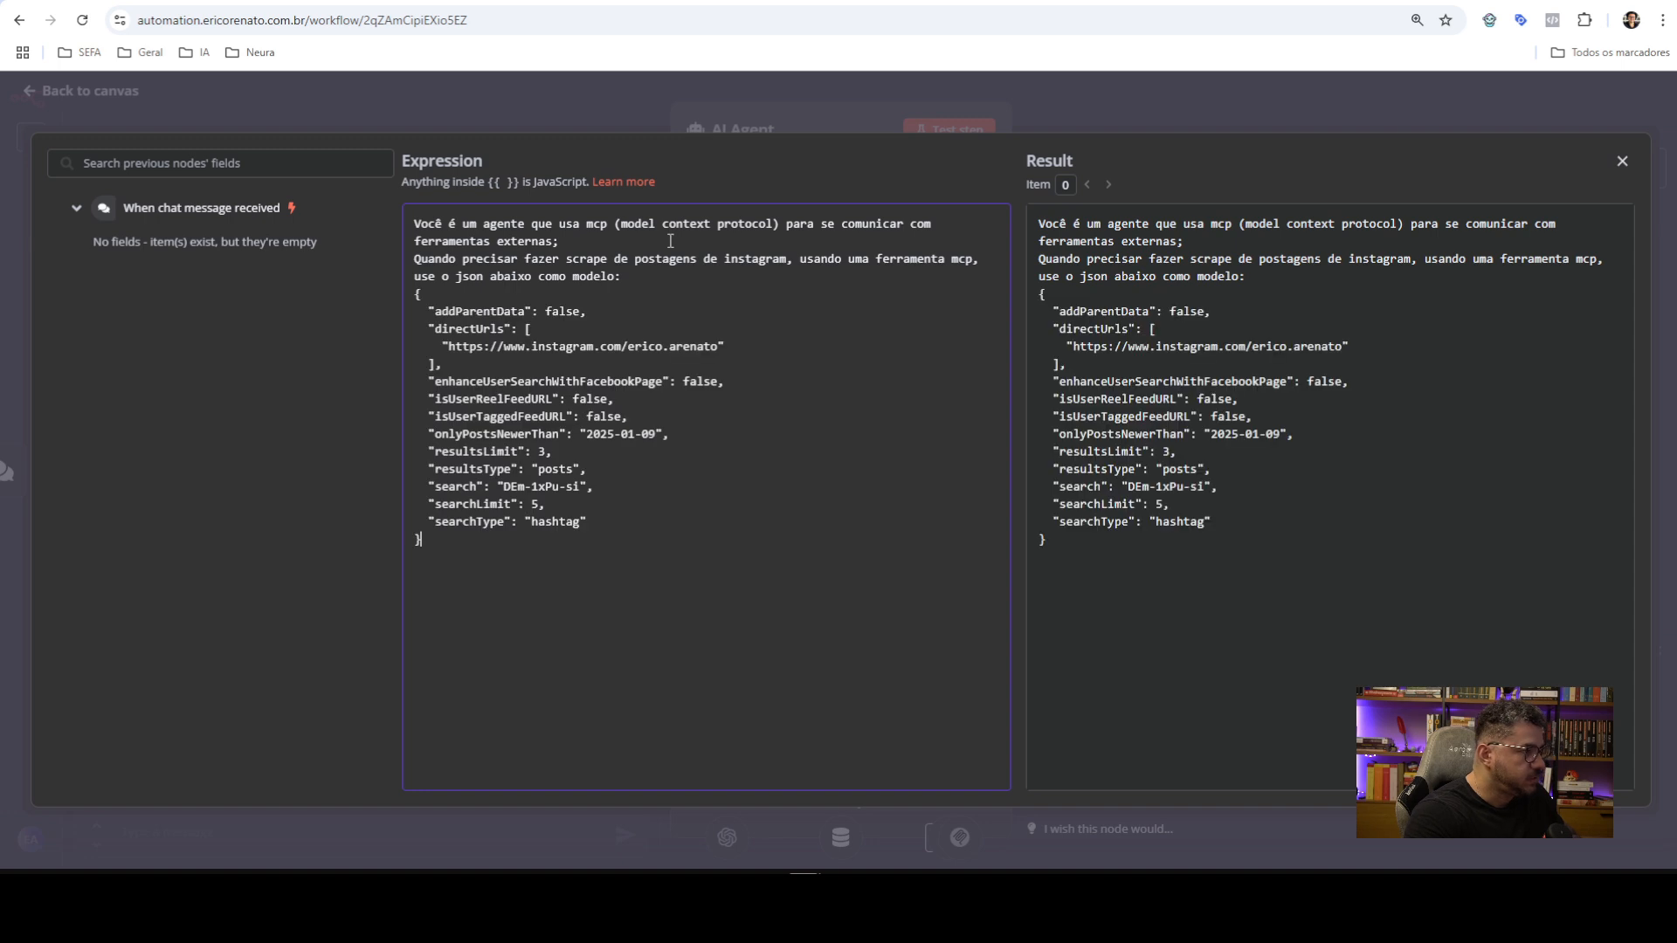
pyautogui.press('Return')
pyautogui.write('F')
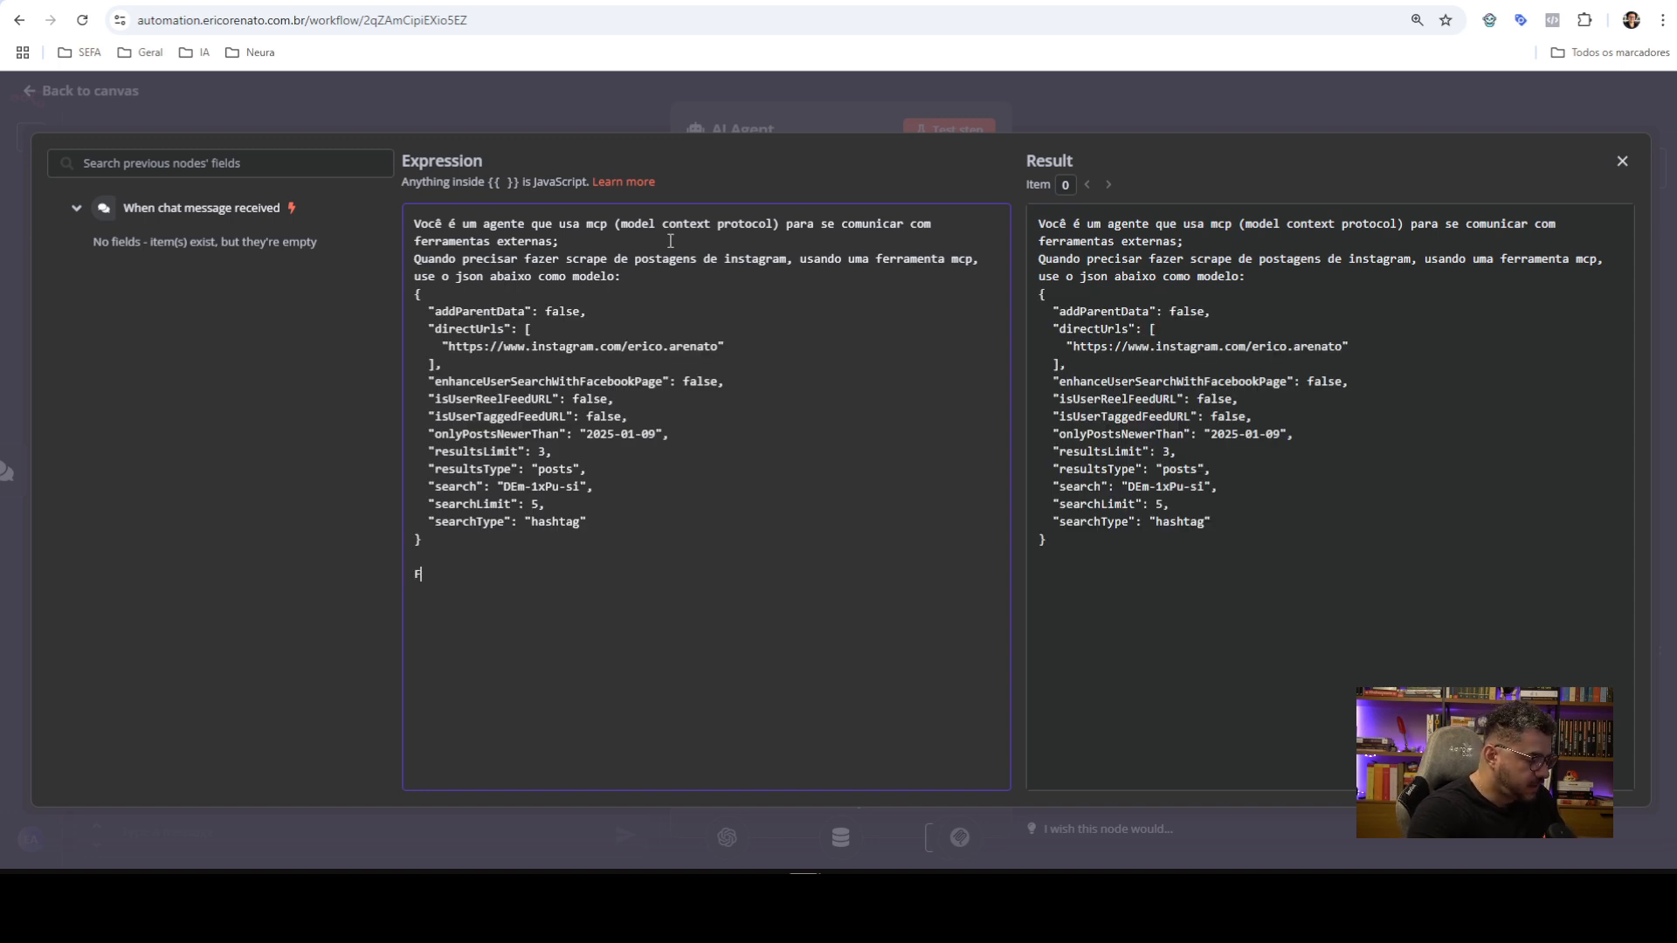
pyautogui.write('aça as alterações hnec')
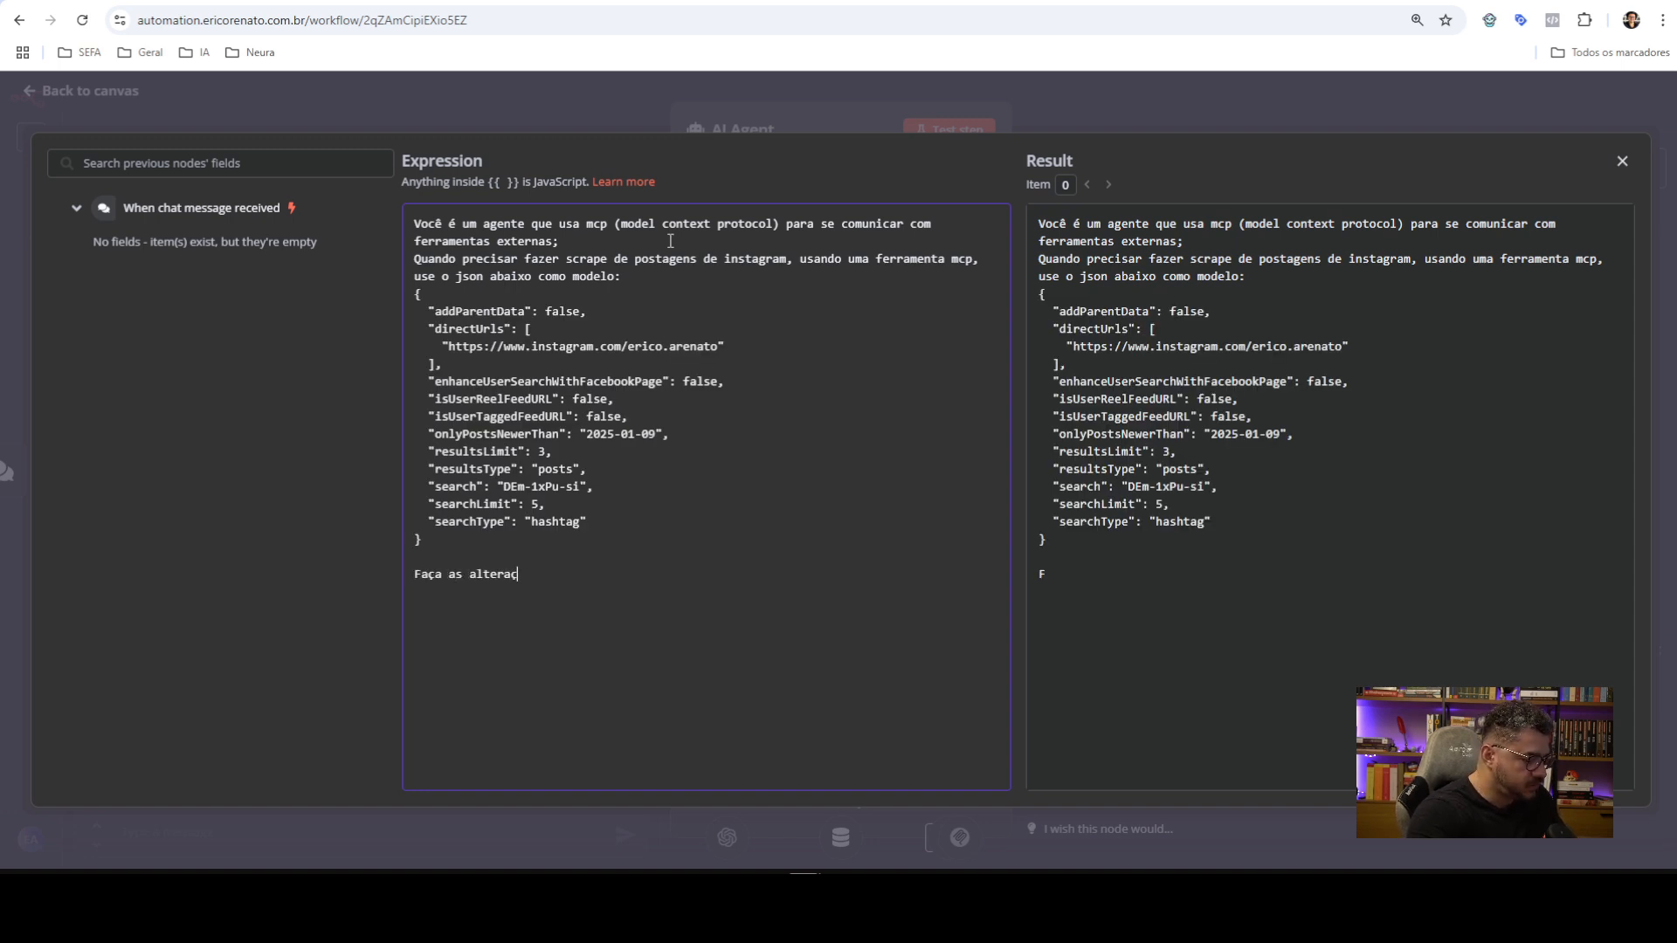
pyautogui.press('BackSpace')
pyautogui.press('BackSpace')
pyautogui.write('necessária.')
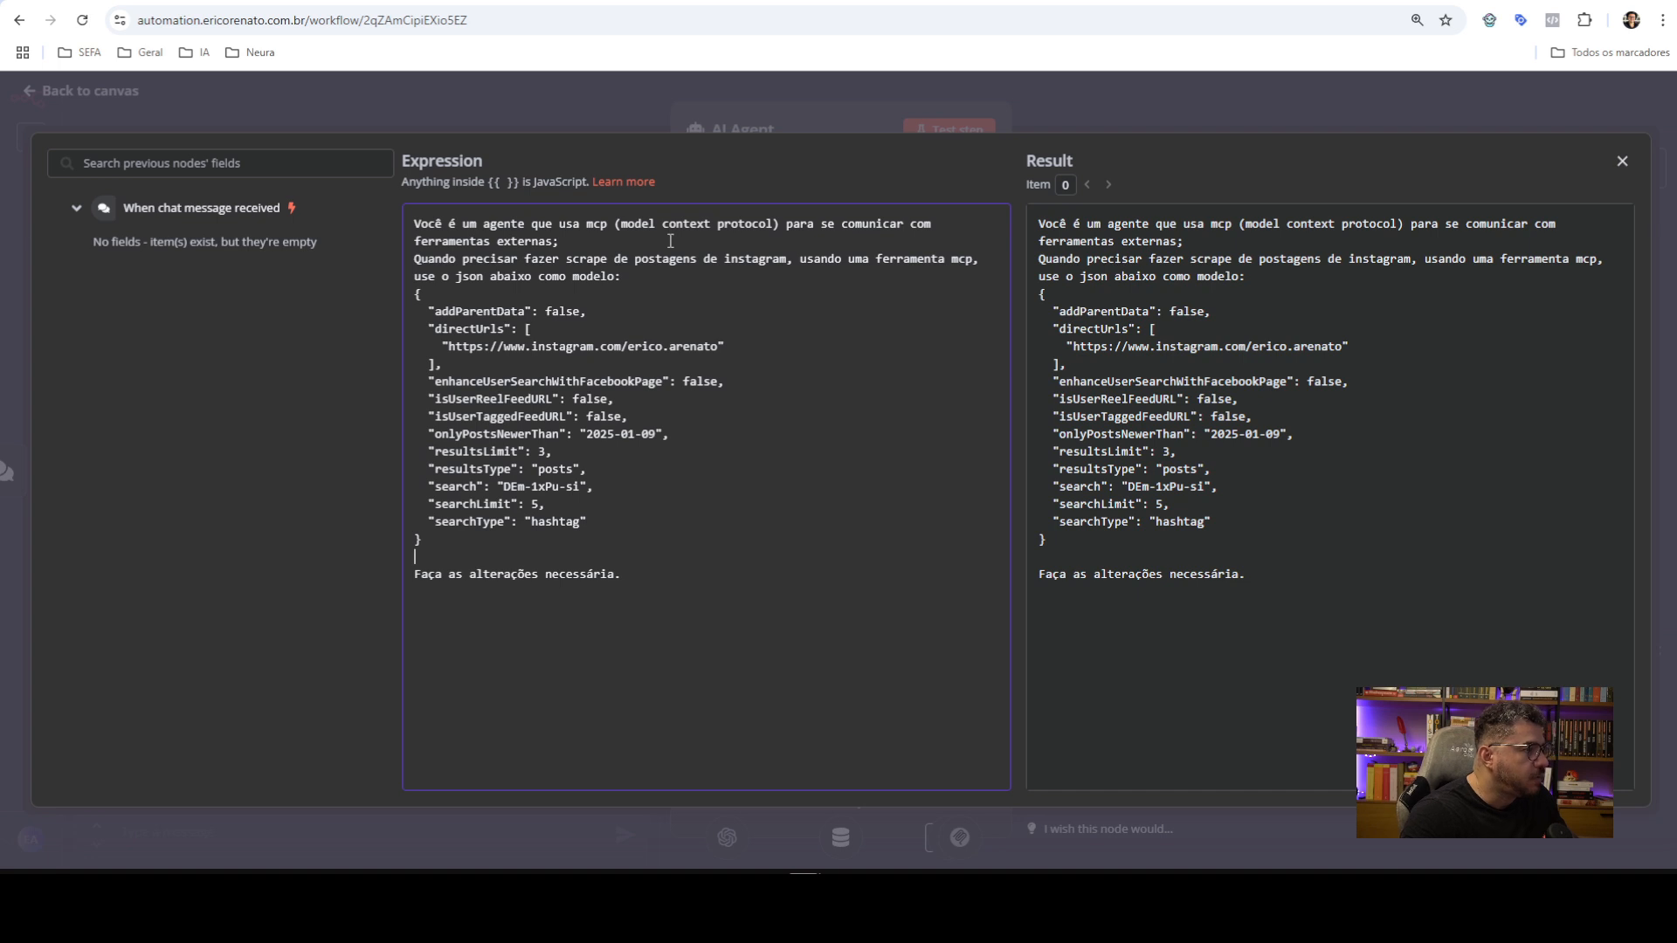
# Replace the profile with {perfil}, set resultsLimit to {max}, and delete the onlyPostsNewerThan line
pyautogui.press('Up')
pyautogui.press('Up')
pyautogui.press('Up')
pyautogui.press('Up')
pyautogui.press('Up')
pyautogui.press('Up')
pyautogui.press('Up')
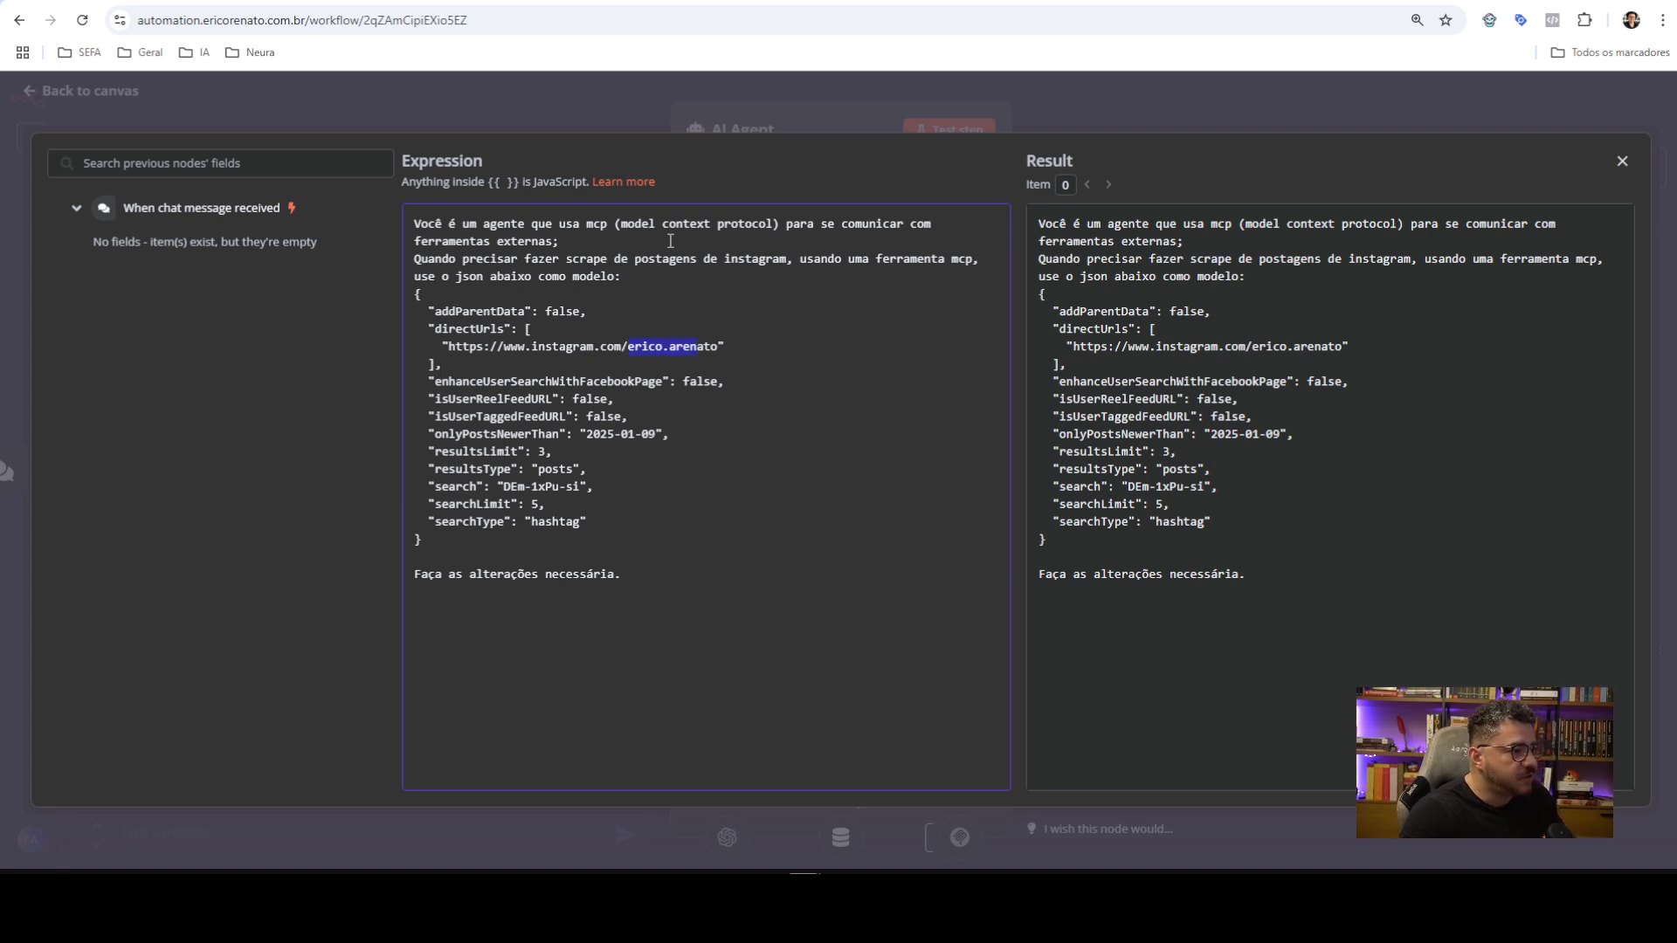
pyautogui.write('{')
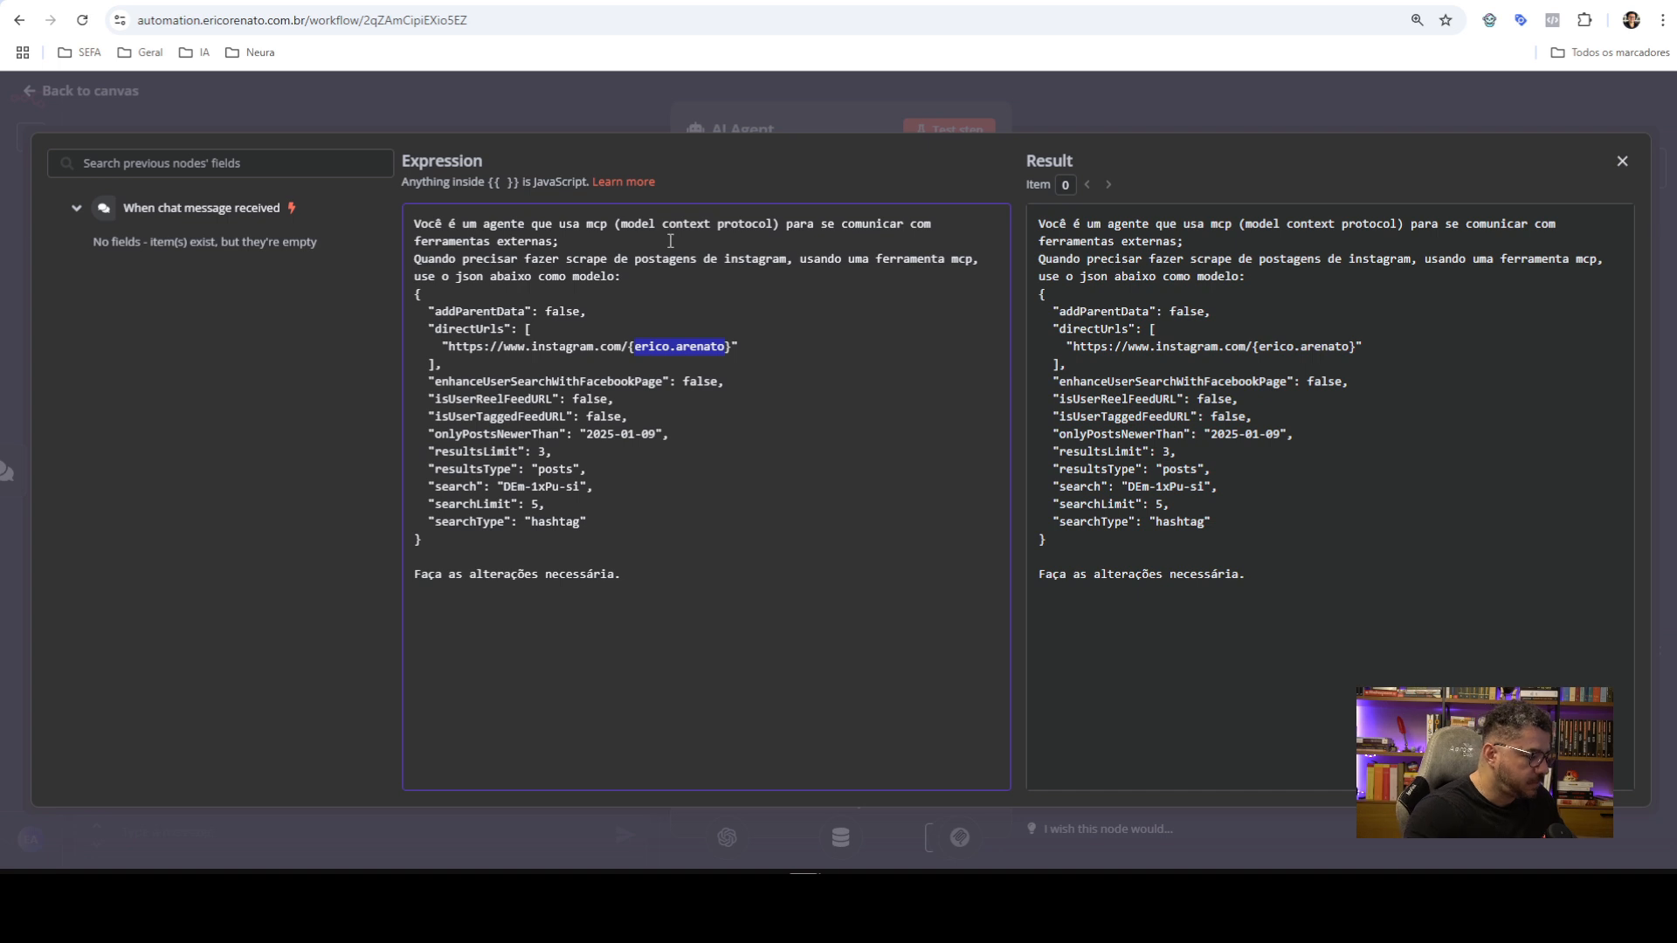
pyautogui.write('perfil')
pyautogui.press('Down')
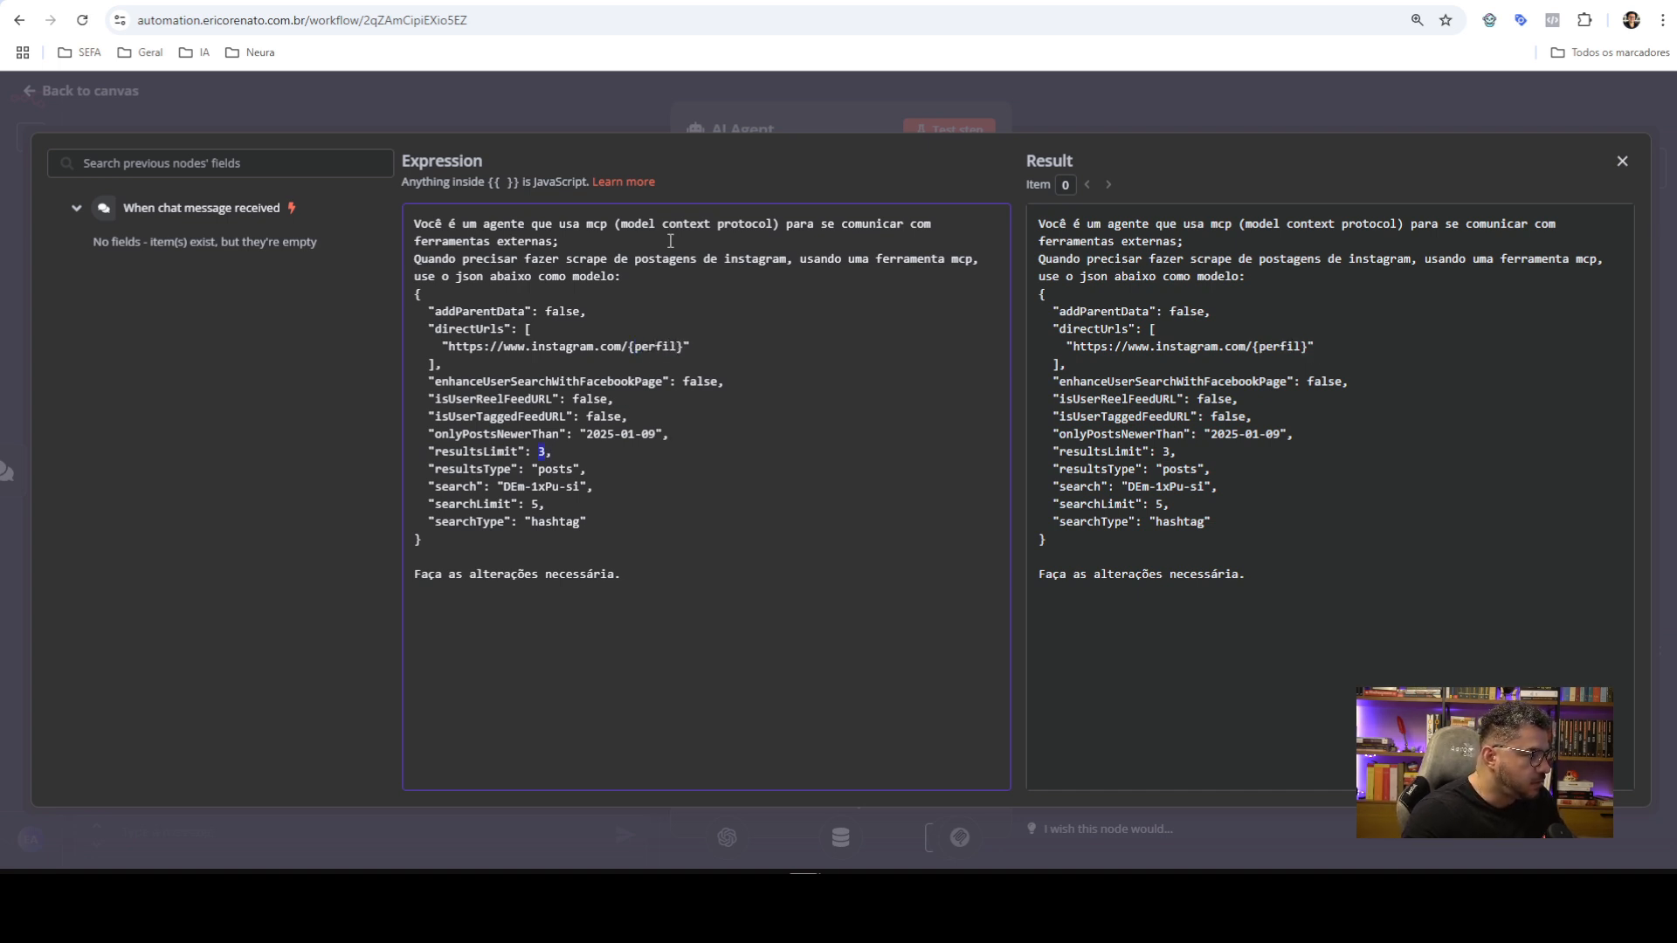
pyautogui.write('{max}')
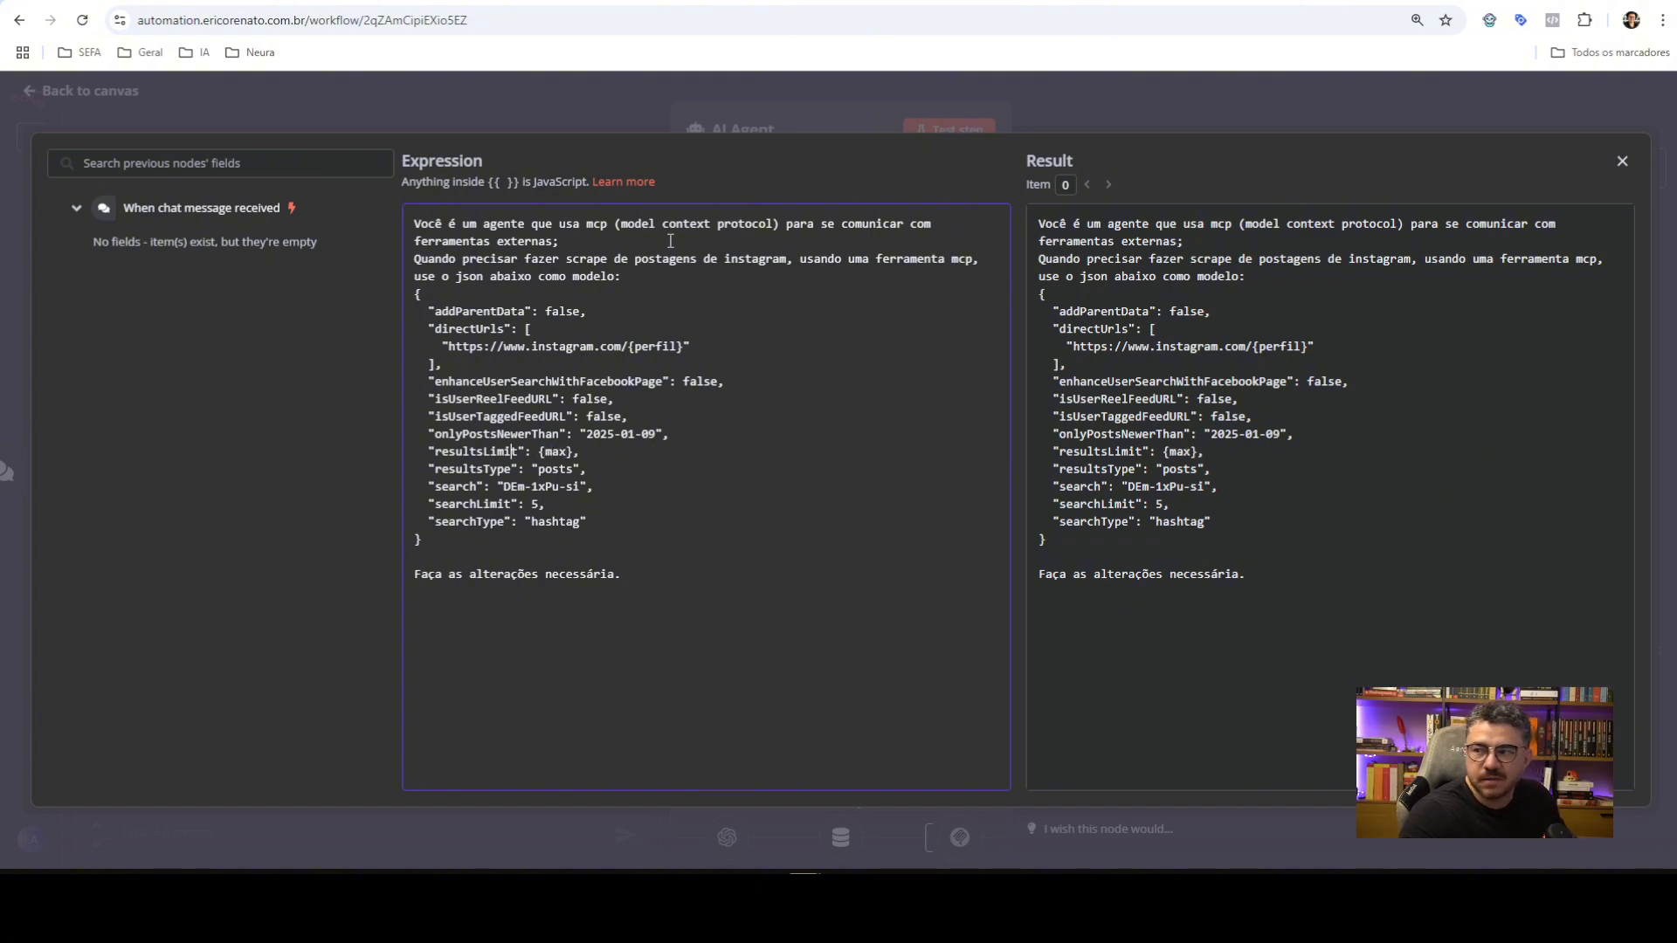
pyautogui.press('Down')
pyautogui.press('Down')
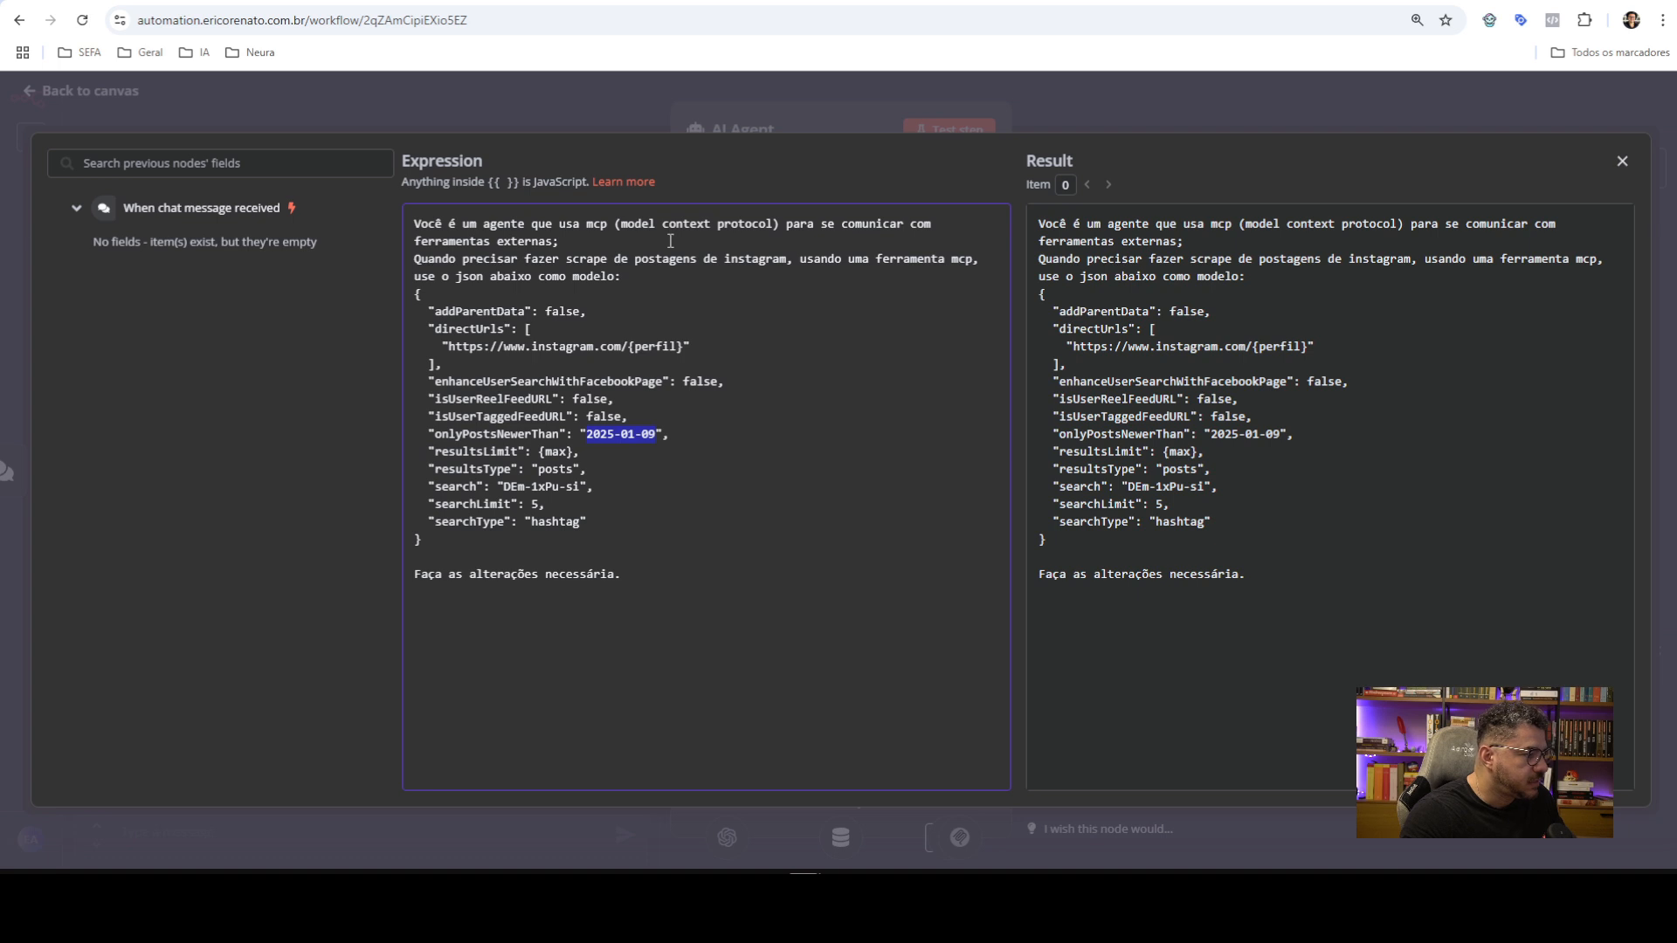
pyautogui.press('BackSpace')
pyautogui.press('BackSpace')
pyautogui.press('BackSpace')
pyautogui.press('BackSpace')
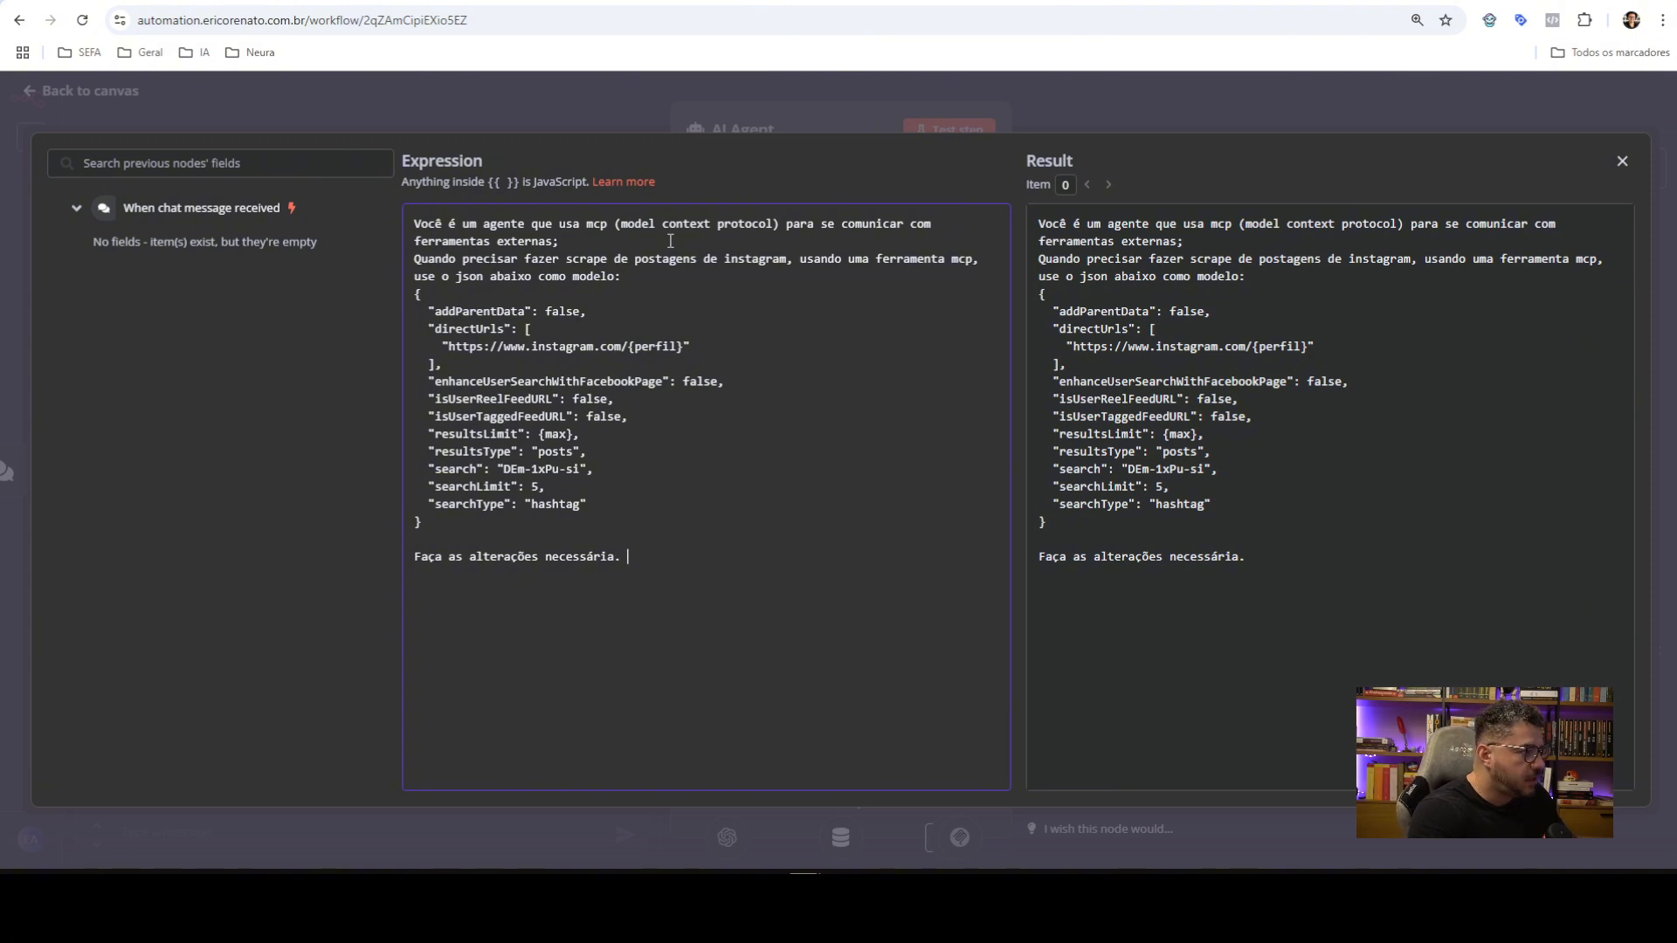
pyautogui.write('A t')
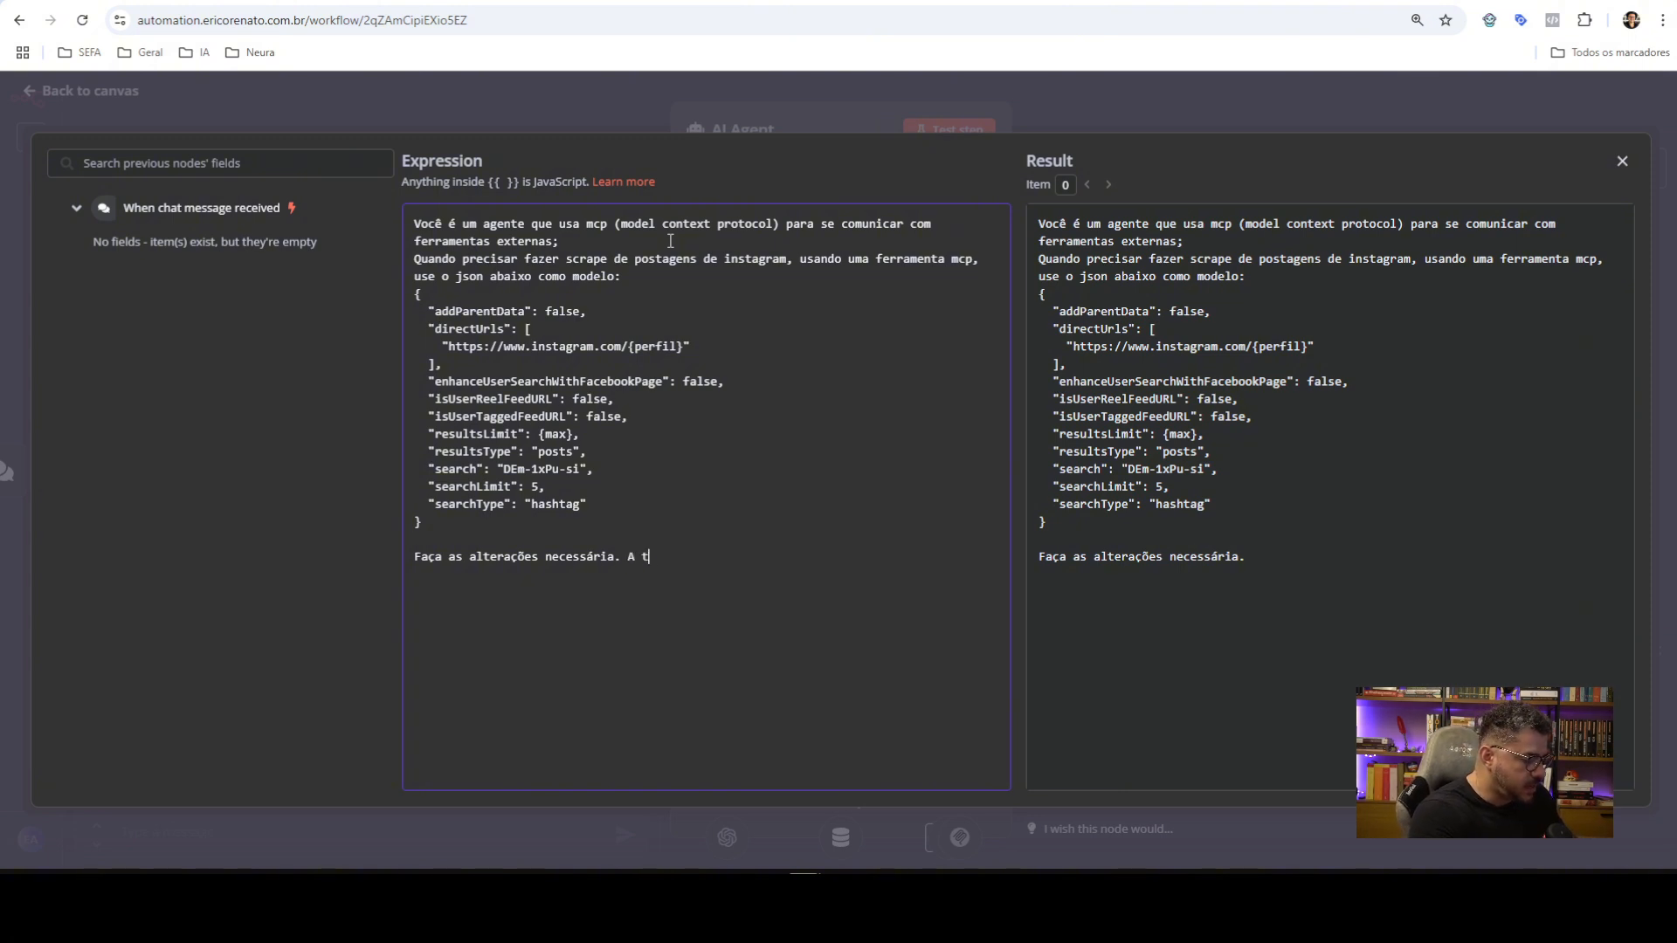
pyautogui.write('ag {perfil')
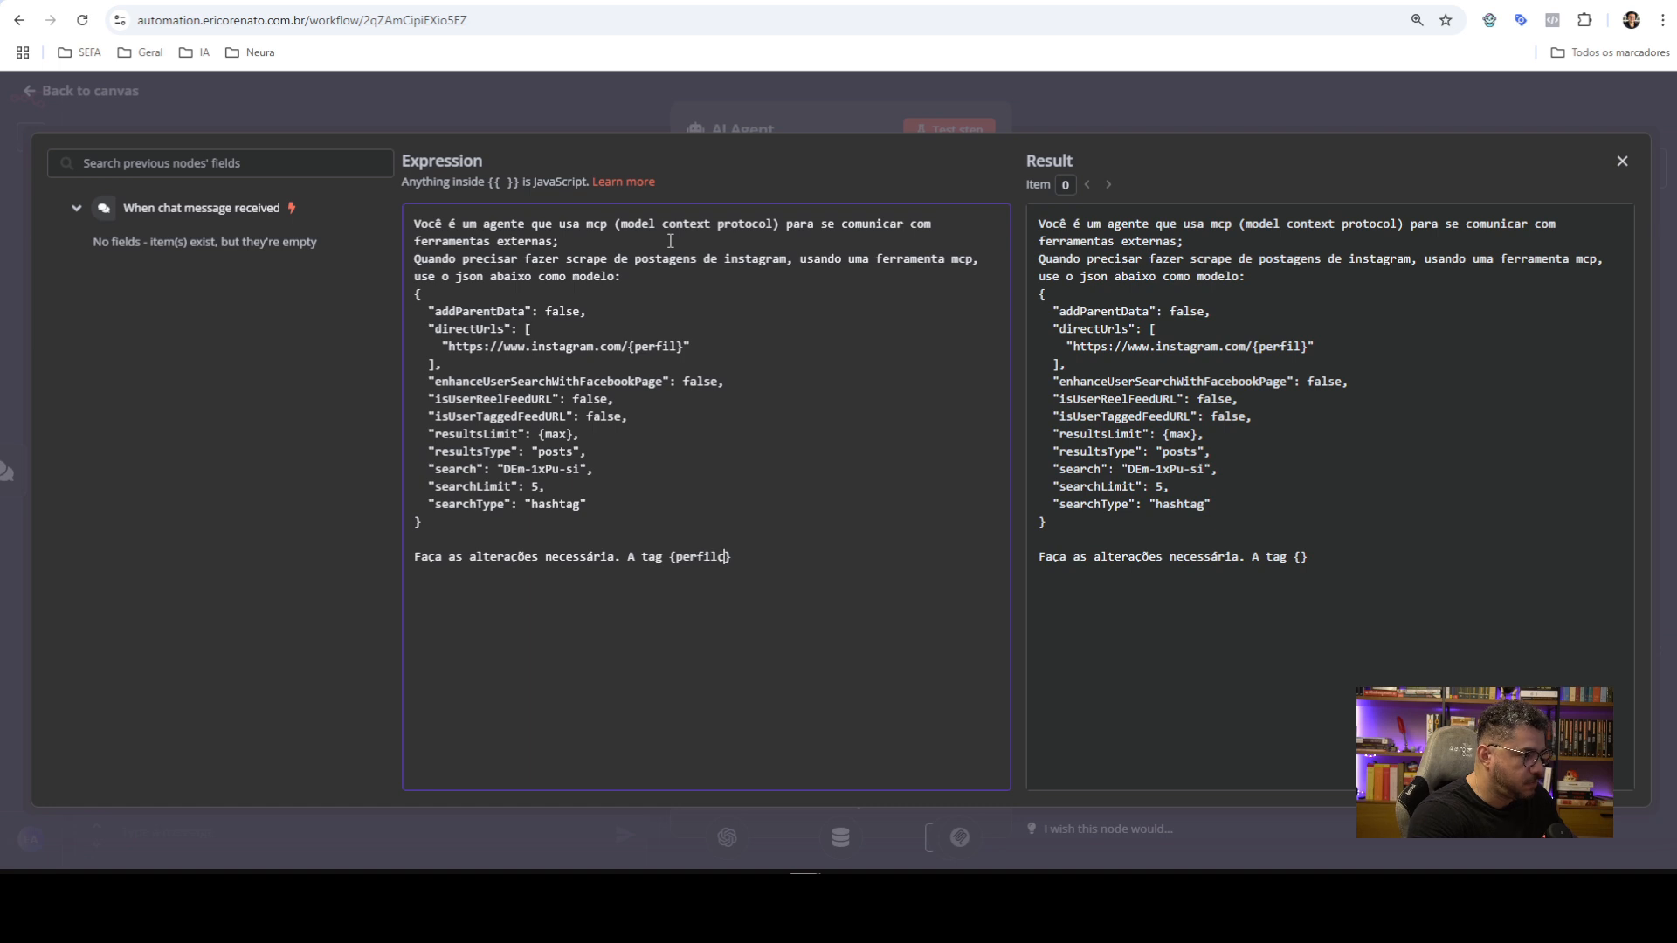
pyautogui.write(' é o nime')
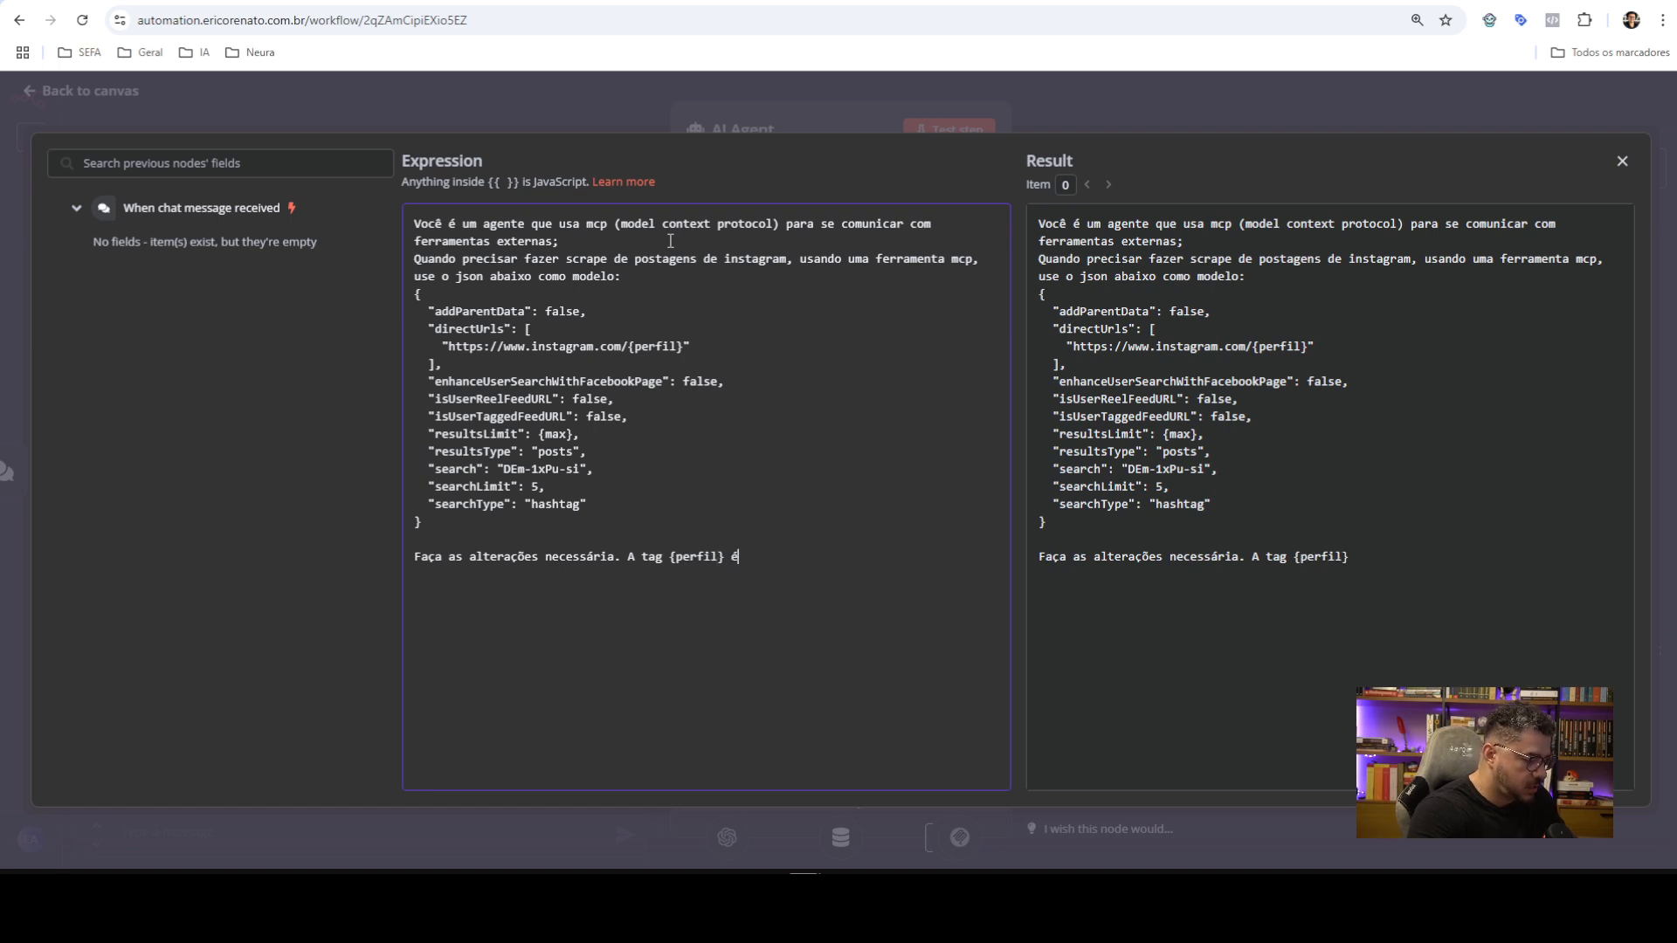
# Define {perfil} as the @ profile name and {max} as the result limit, defaulting to 5
pyautogui.press('BackSpace')
pyautogui.press('BackSpace')
pyautogui.press('BackSpace')
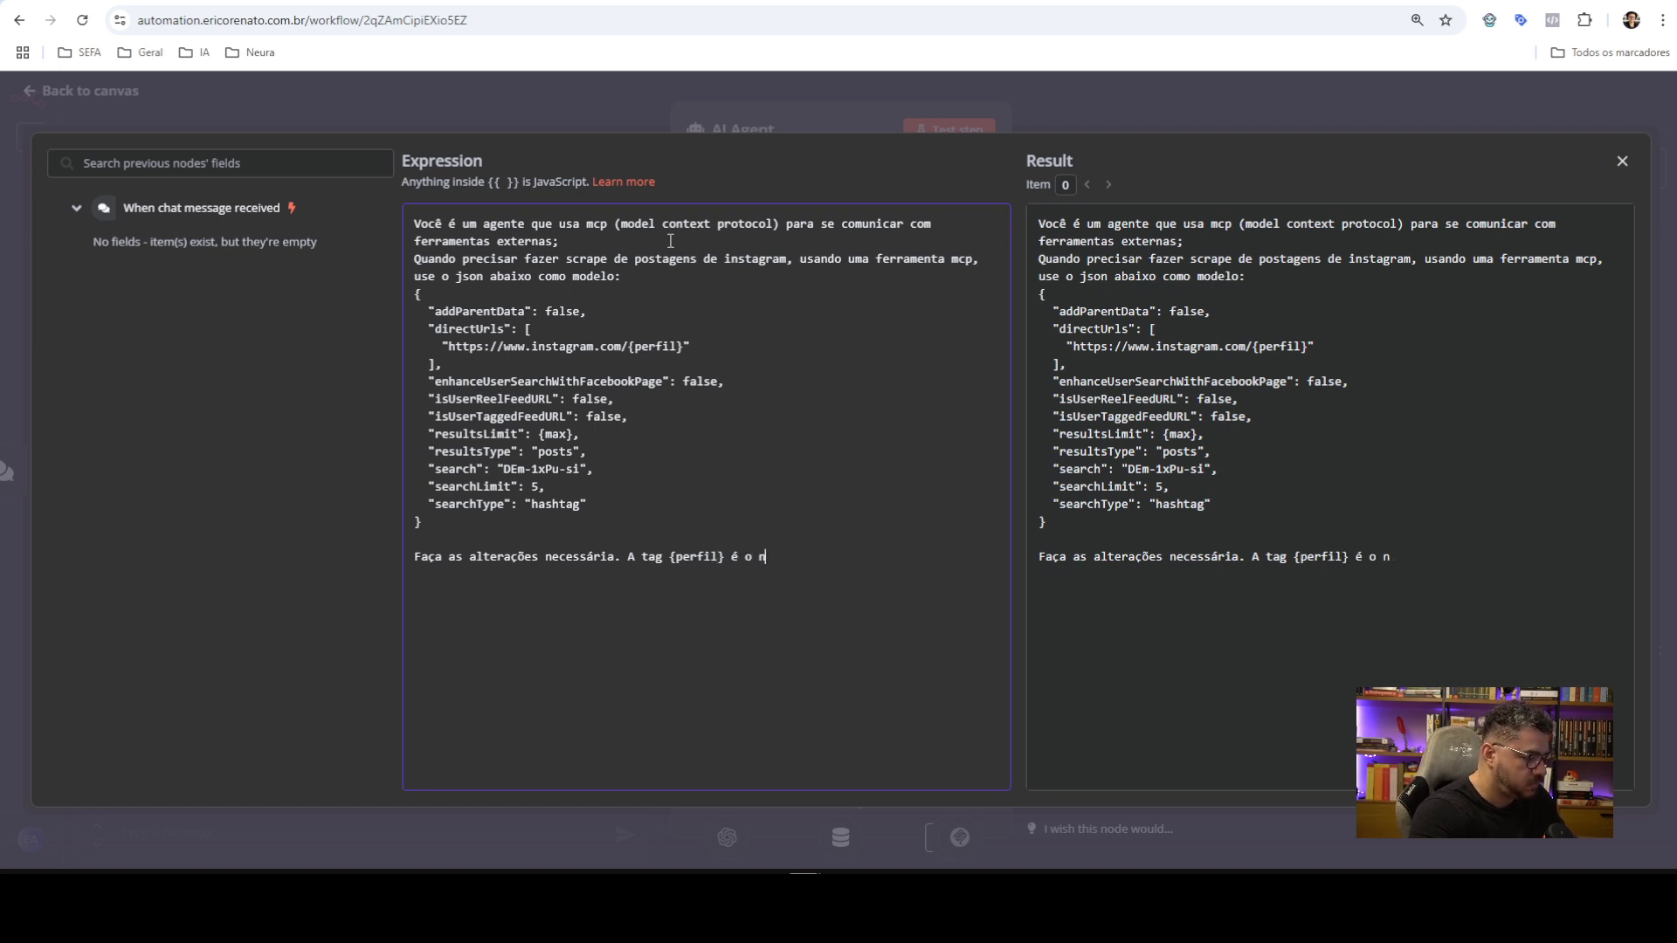
pyautogui.write('ome do pe')
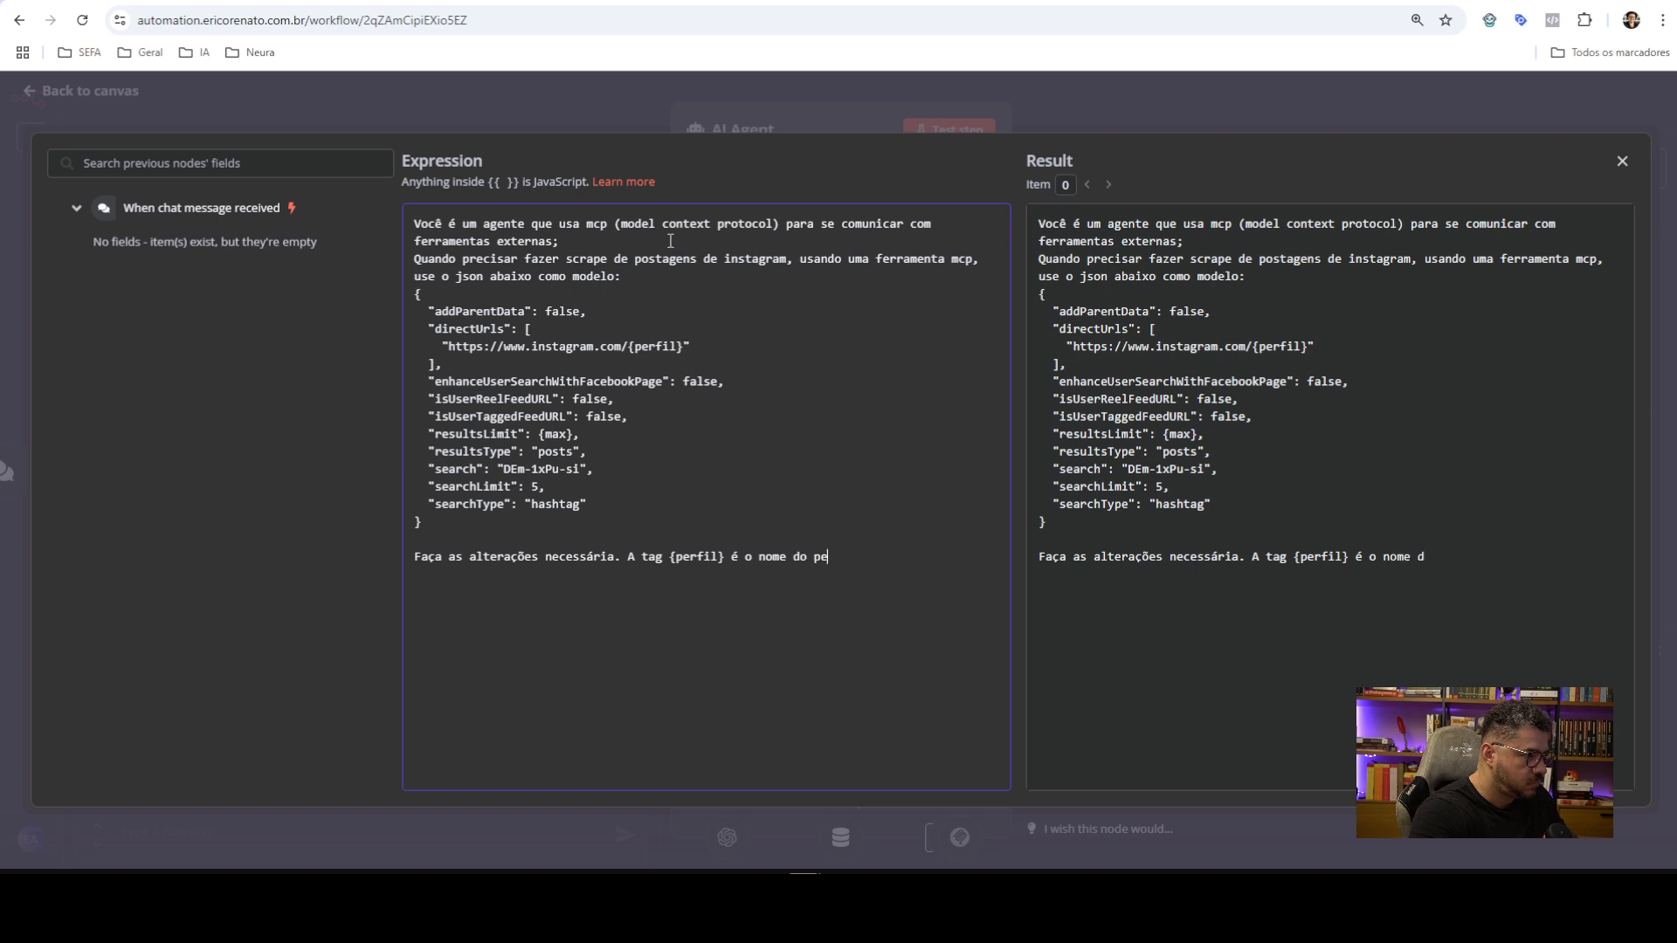
pyautogui.write('rfil com ')
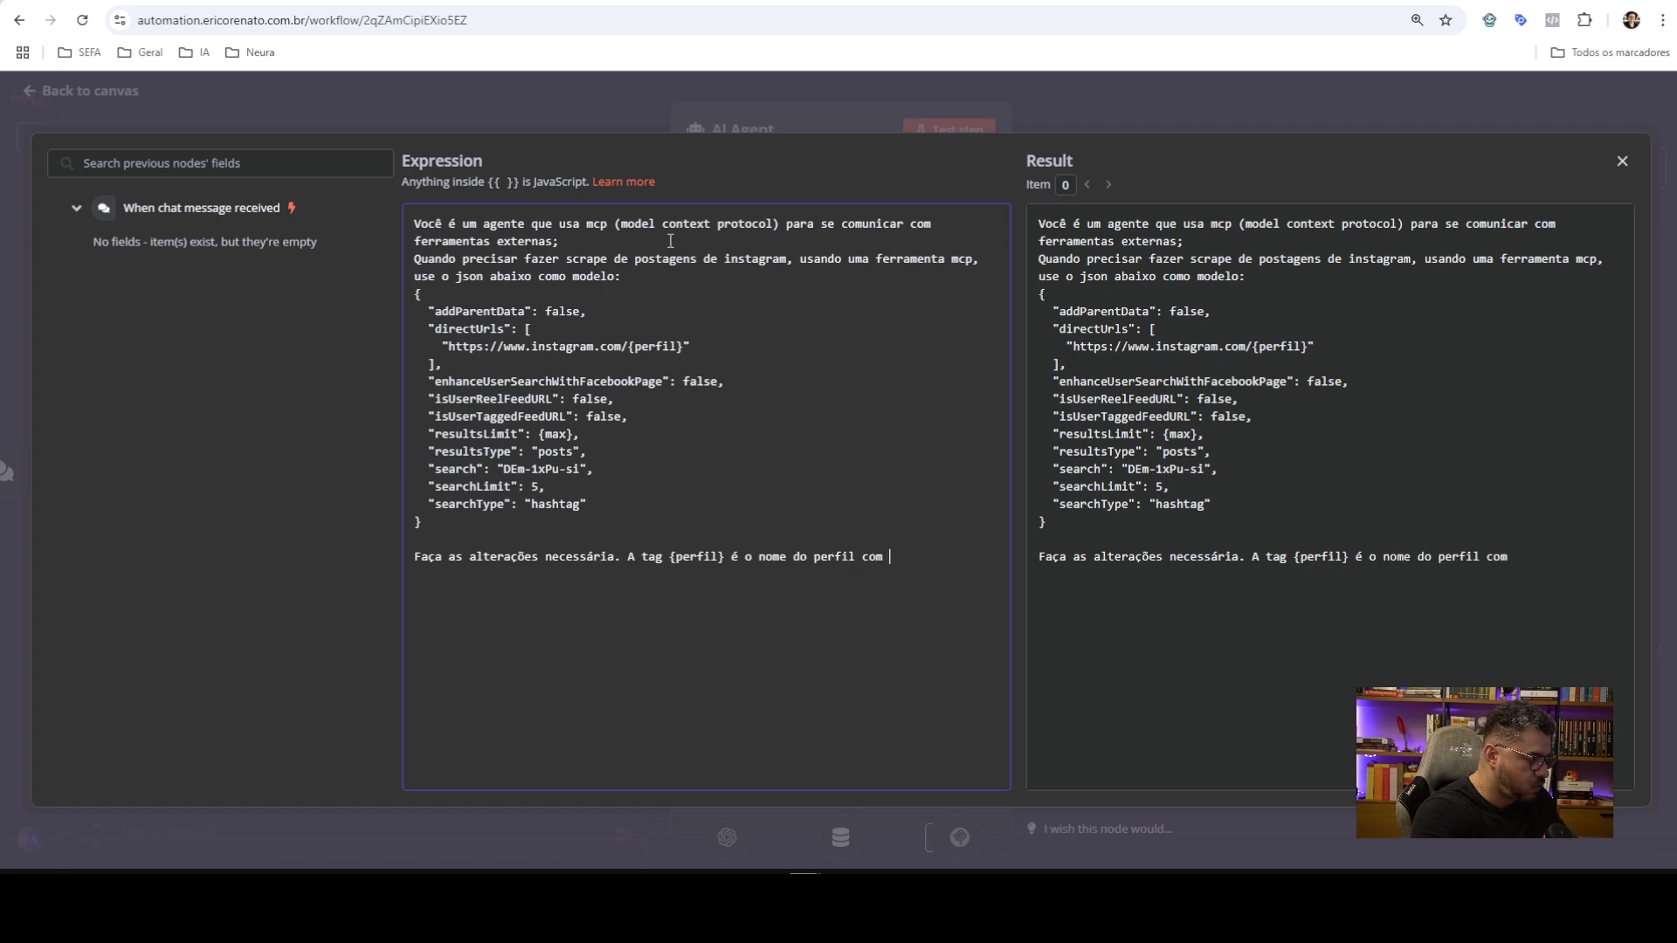
pyautogui.write('@')
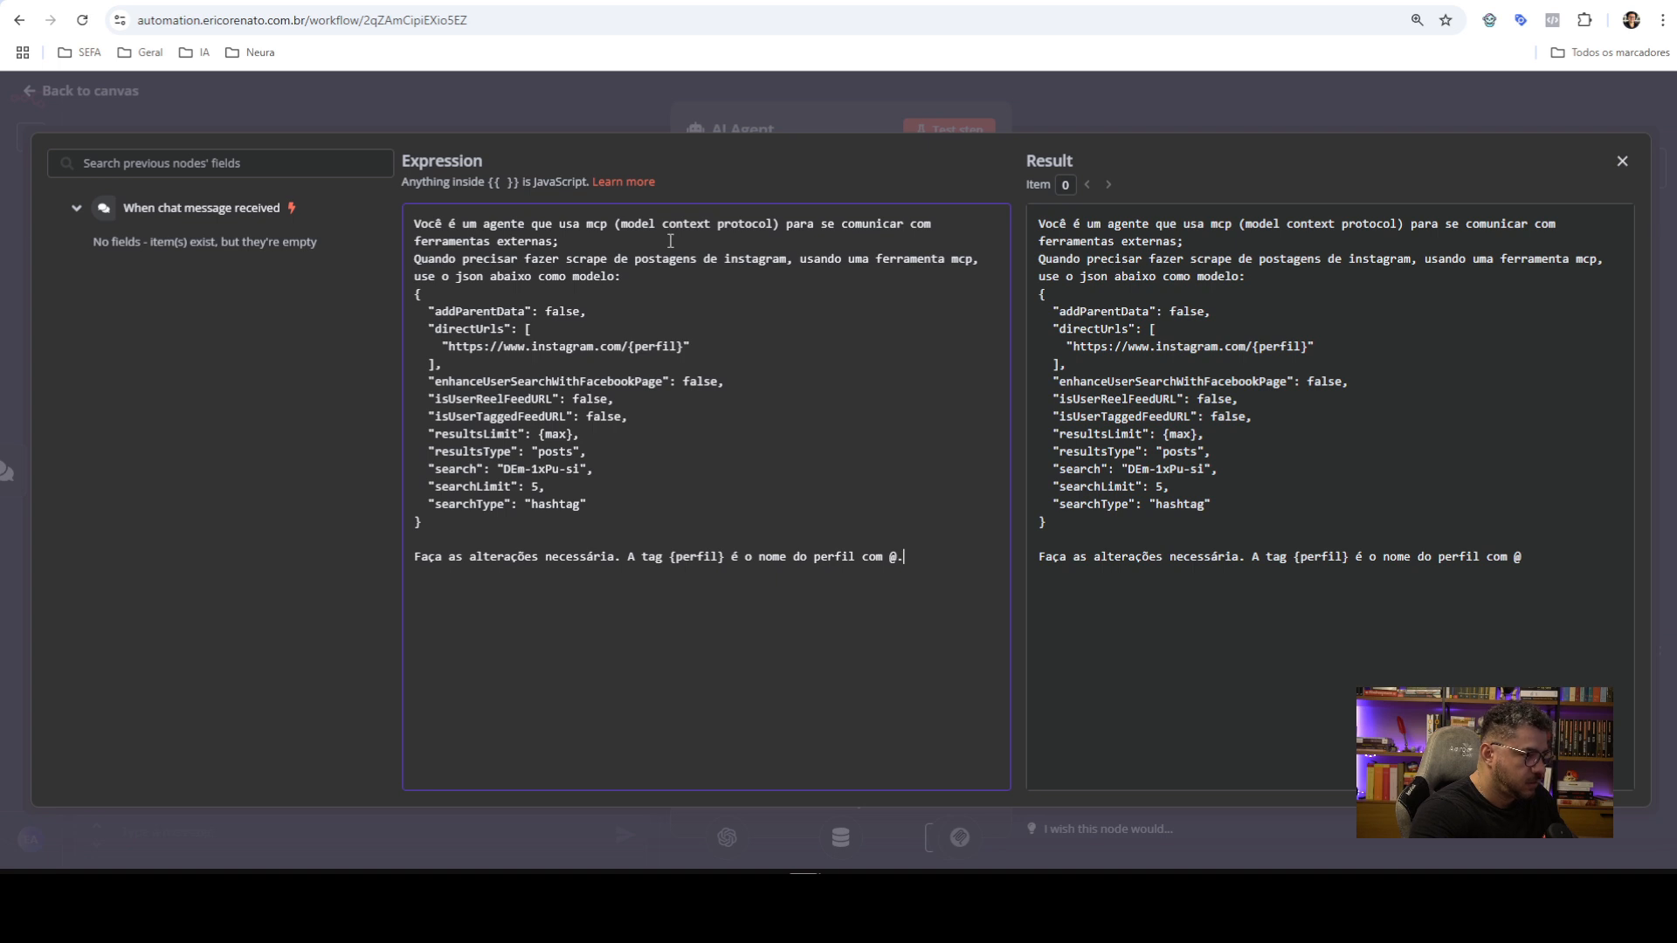
pyautogui.write('. A tag')
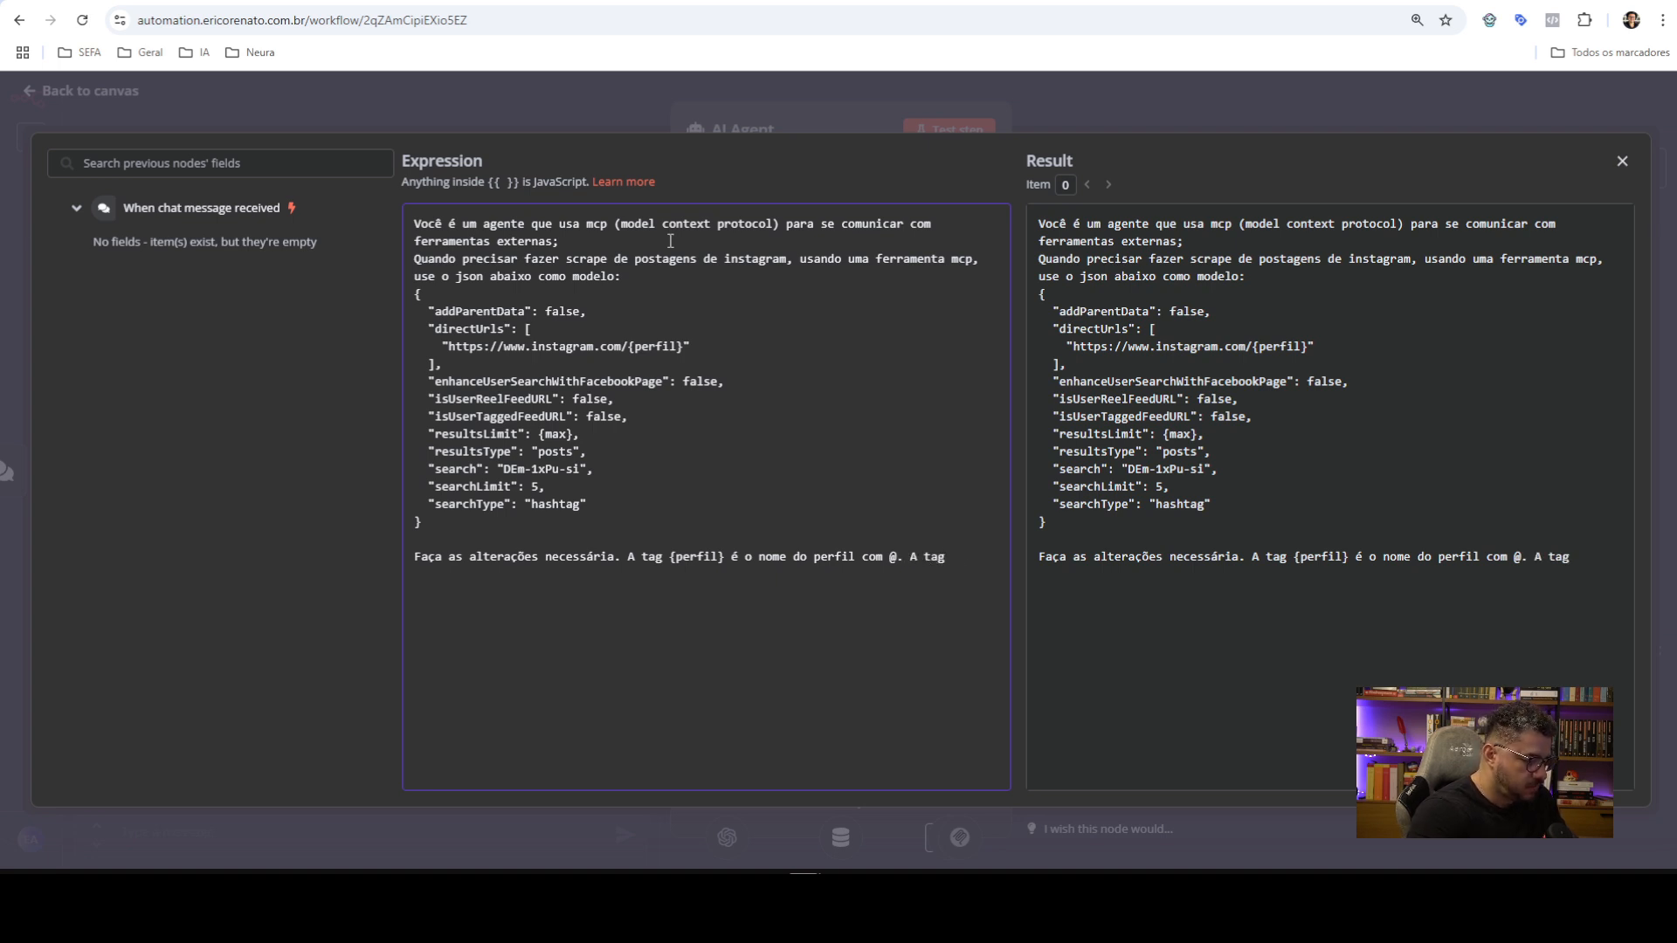
pyautogui.write(' {max')
pyautogui.write(' é a quant')
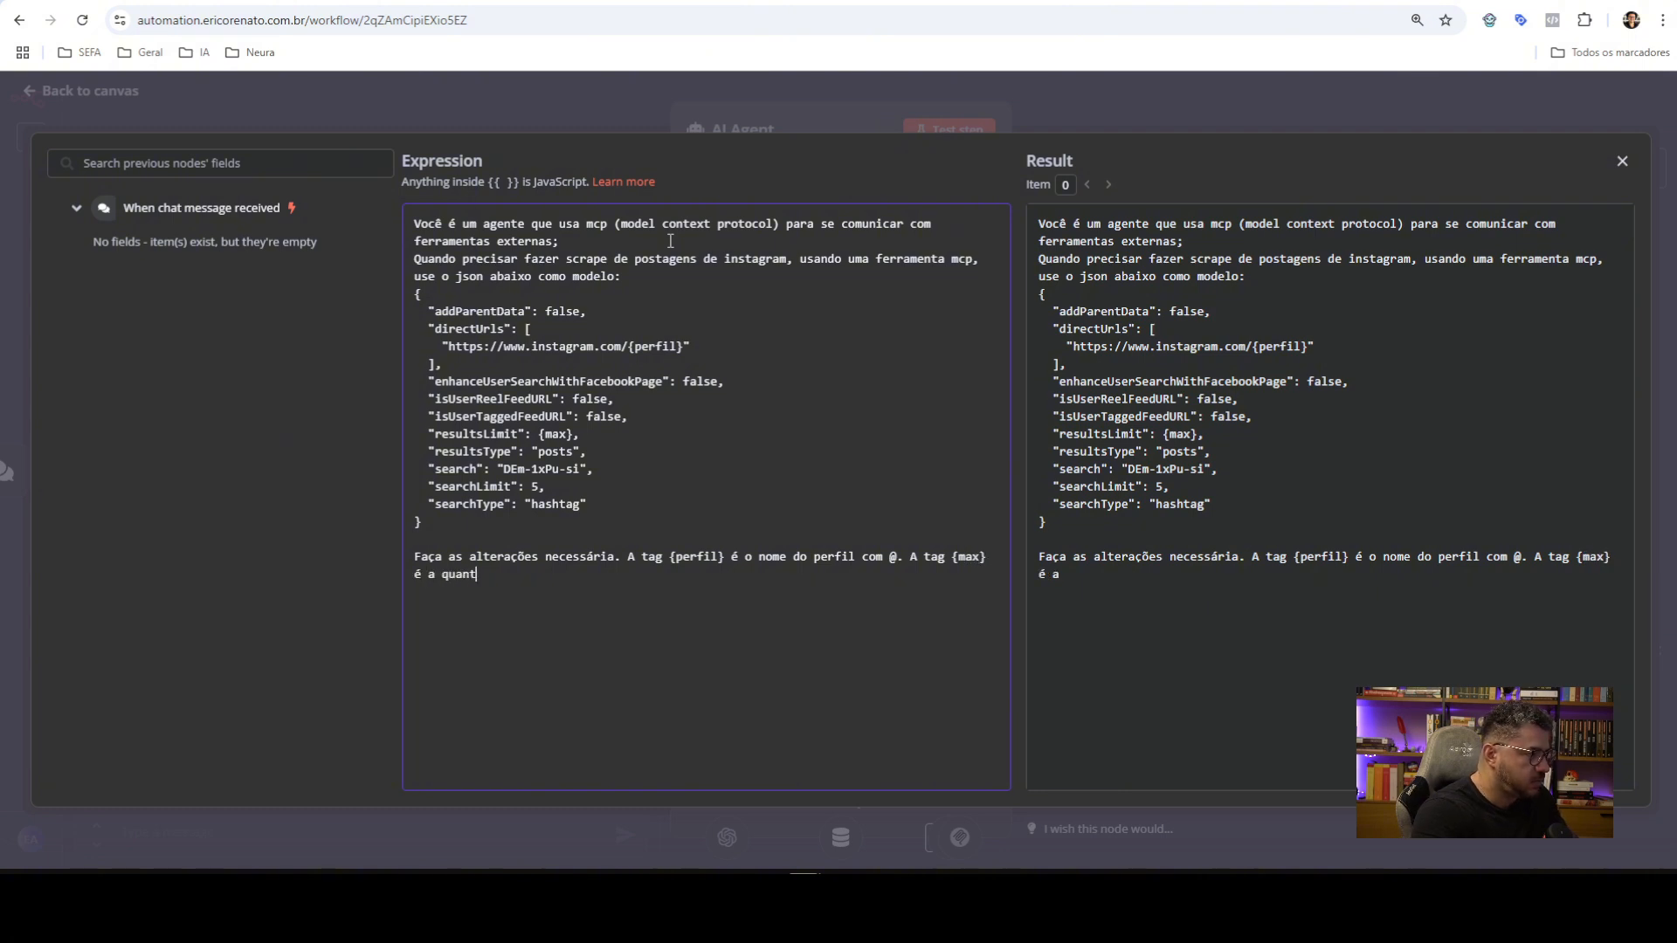
pyautogui.write('idade de resul')
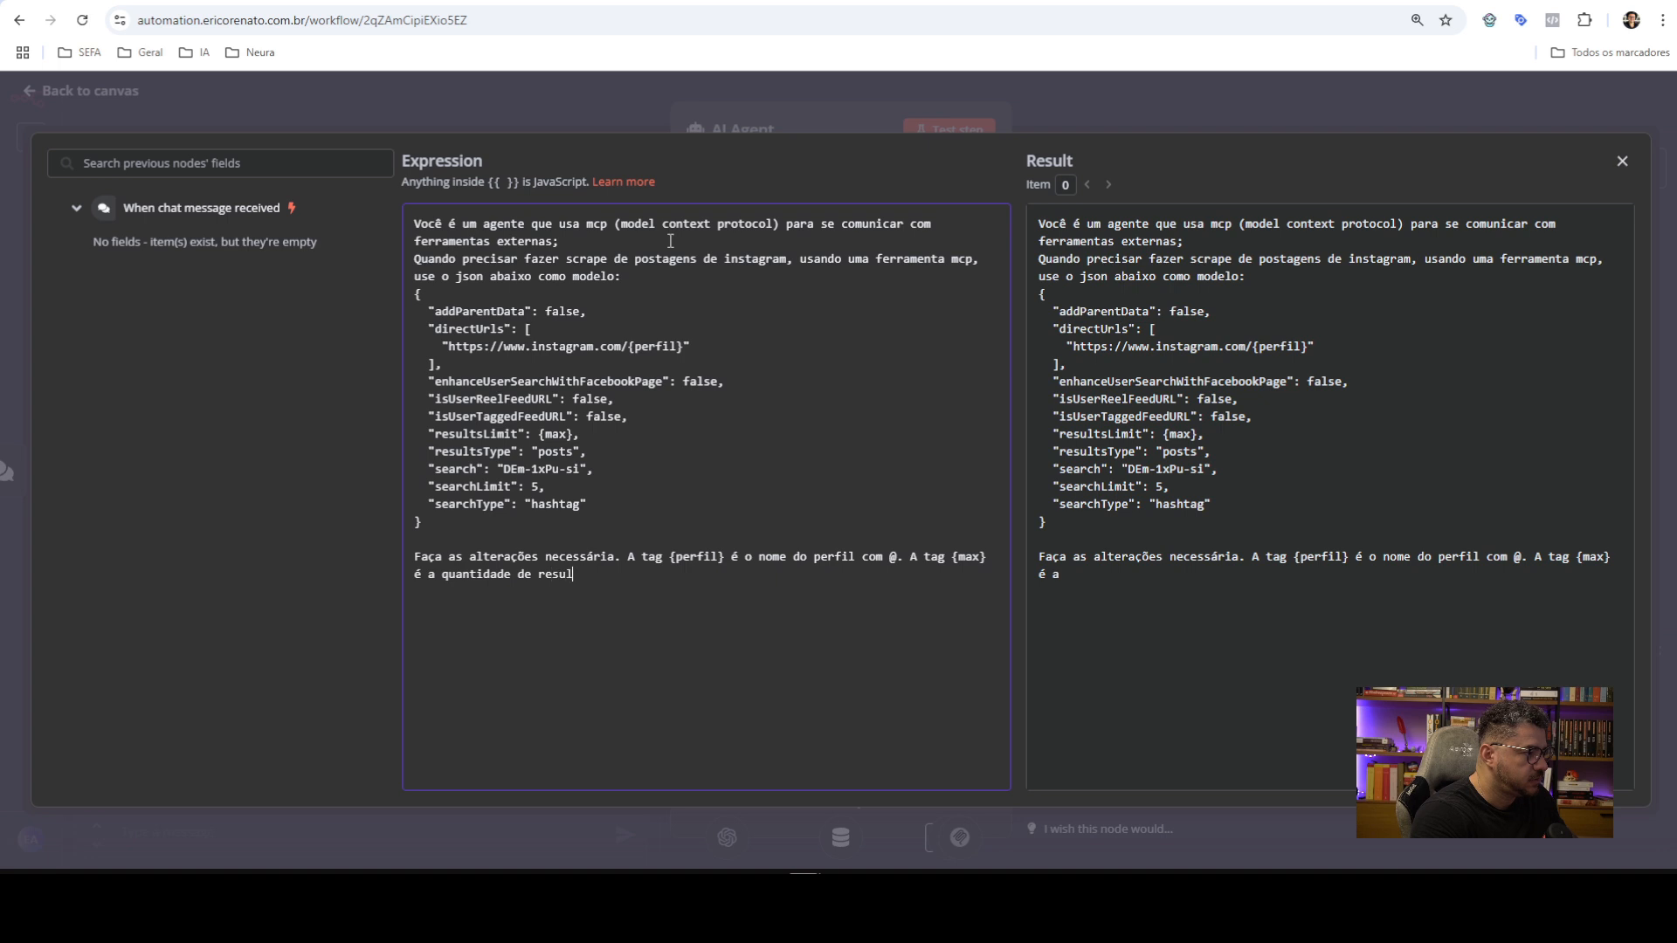
pyautogui.write('tados máximno')
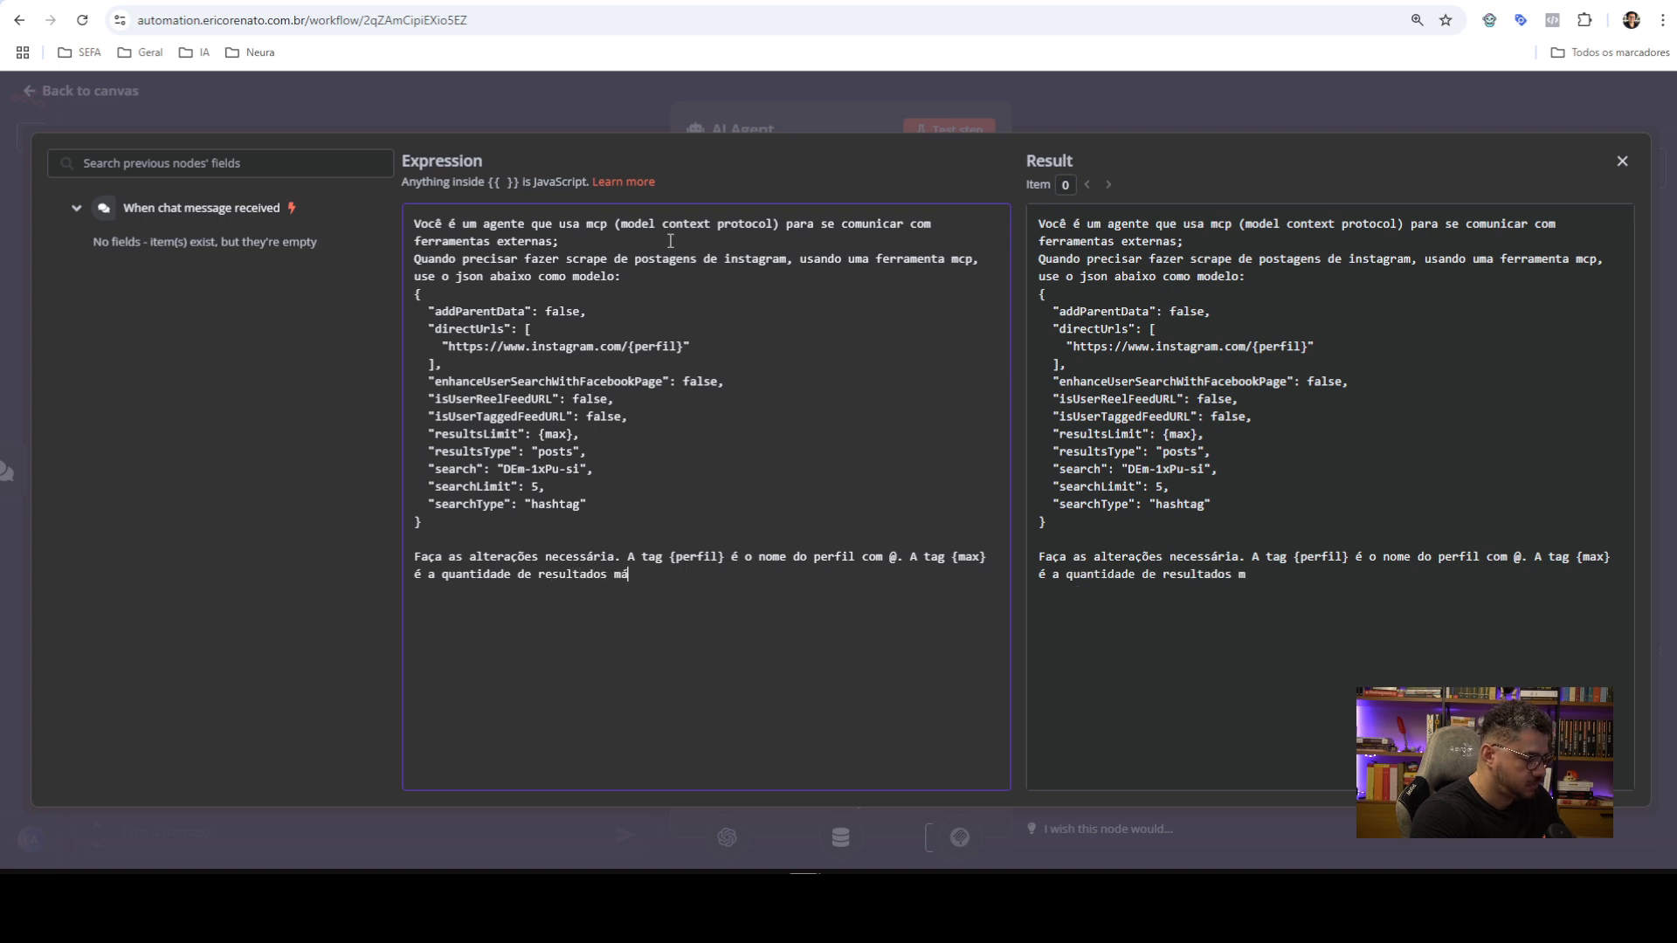
pyautogui.press('BackSpace')
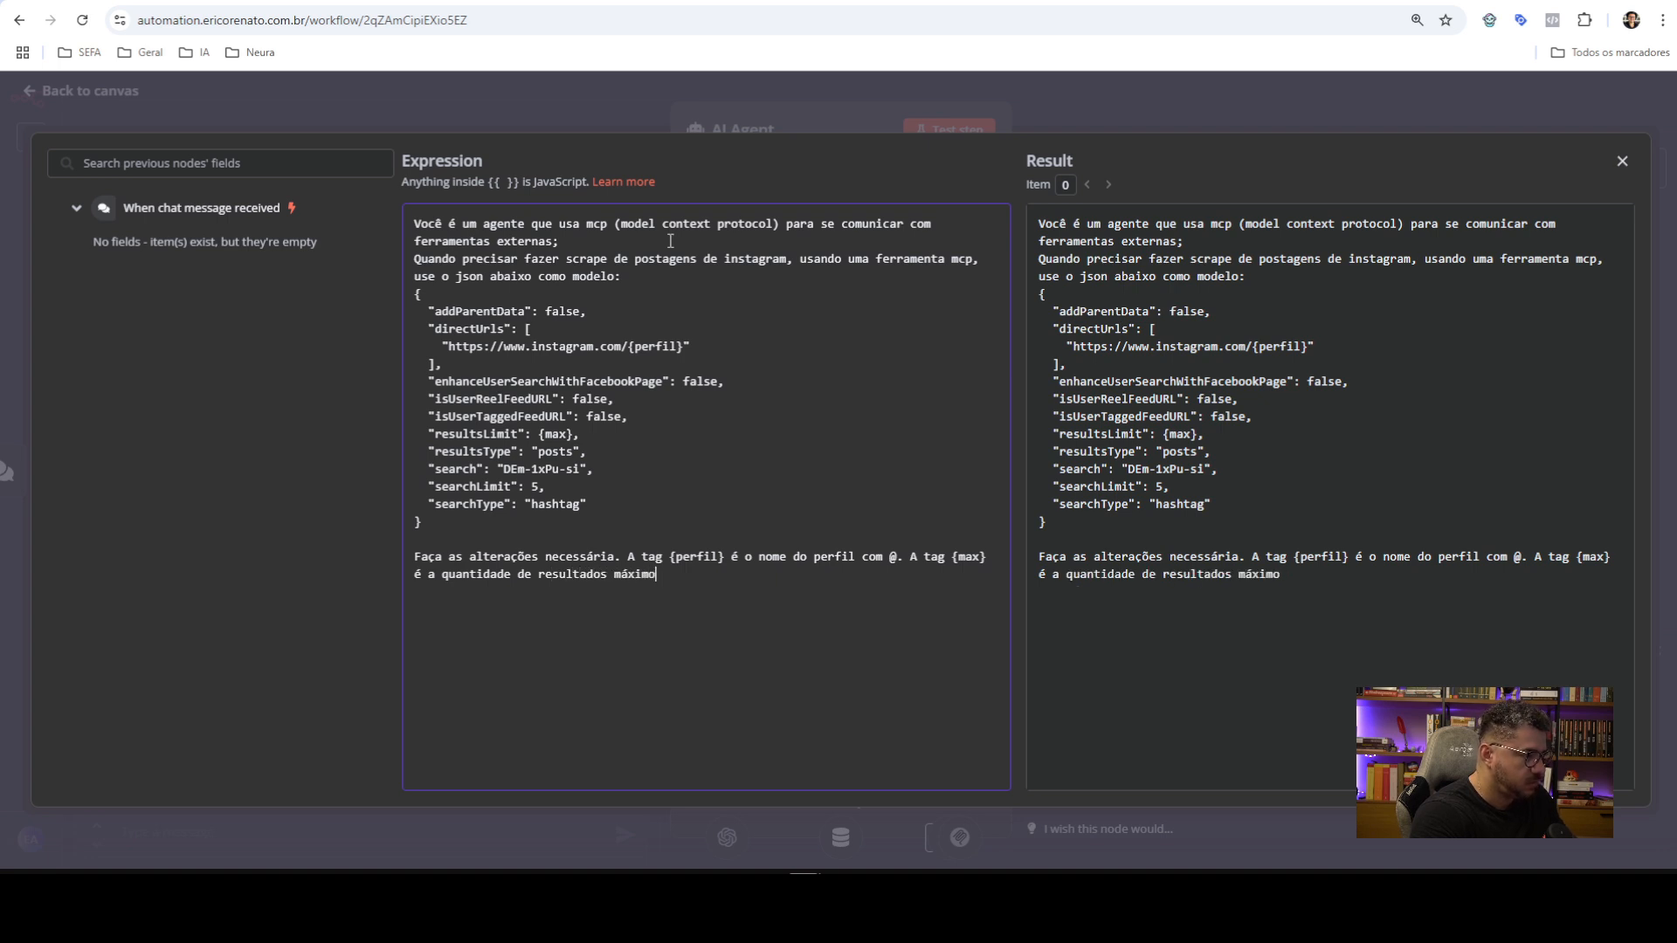
pyautogui.write('. Se não for declarado, ')
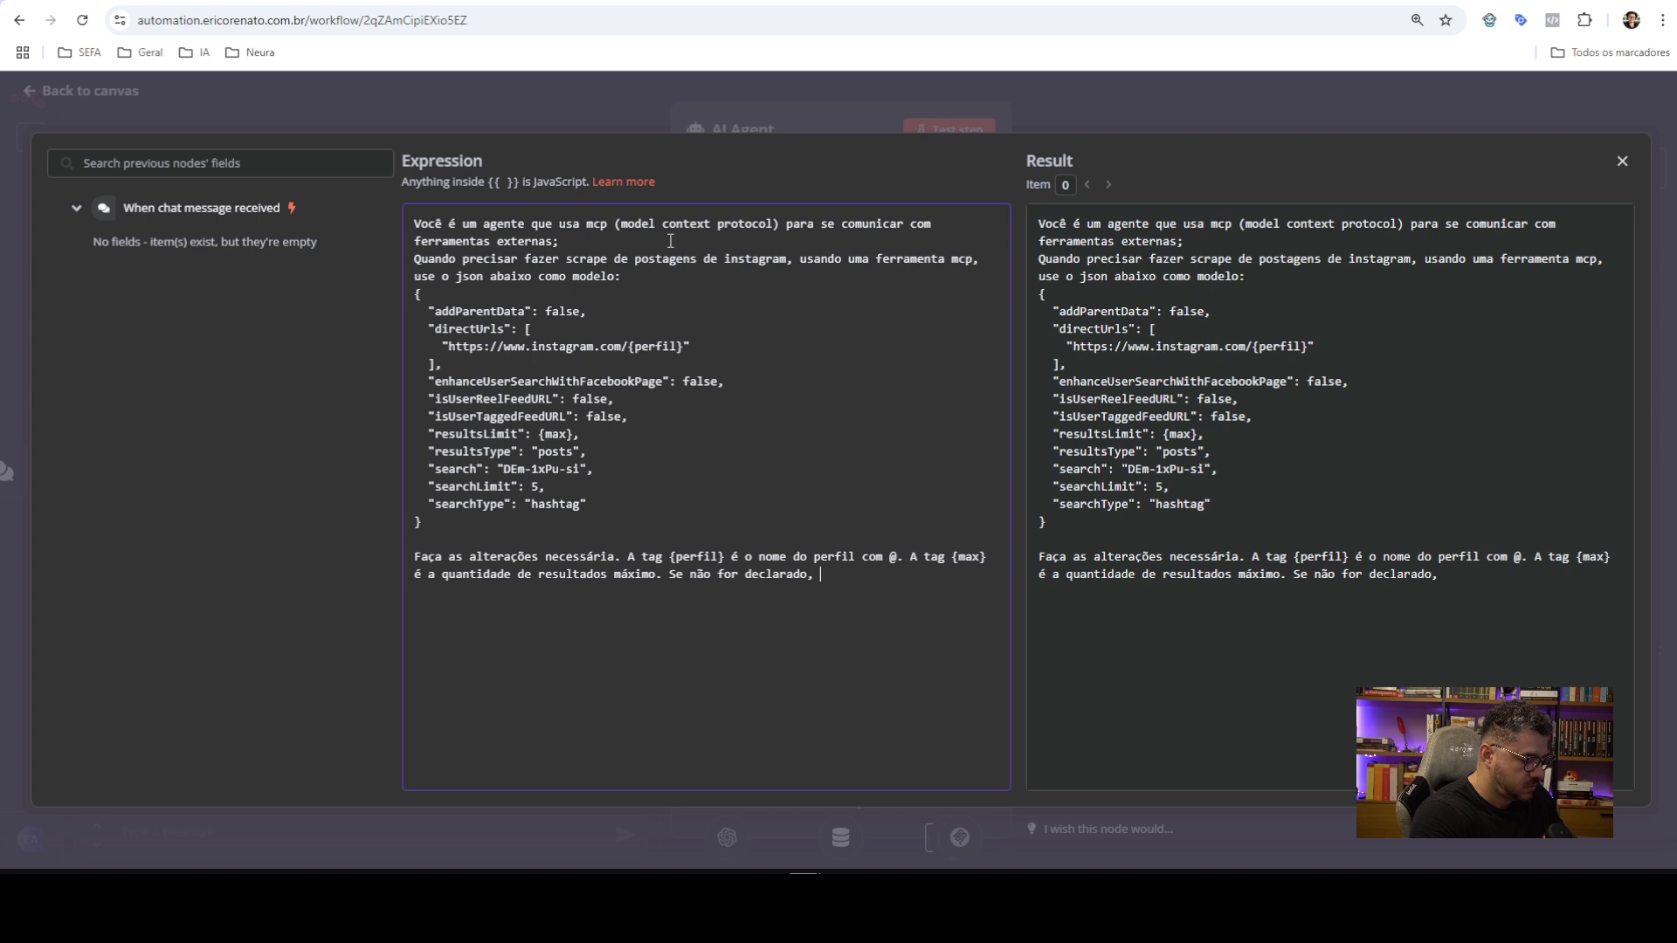
pyautogui.write('{max}')
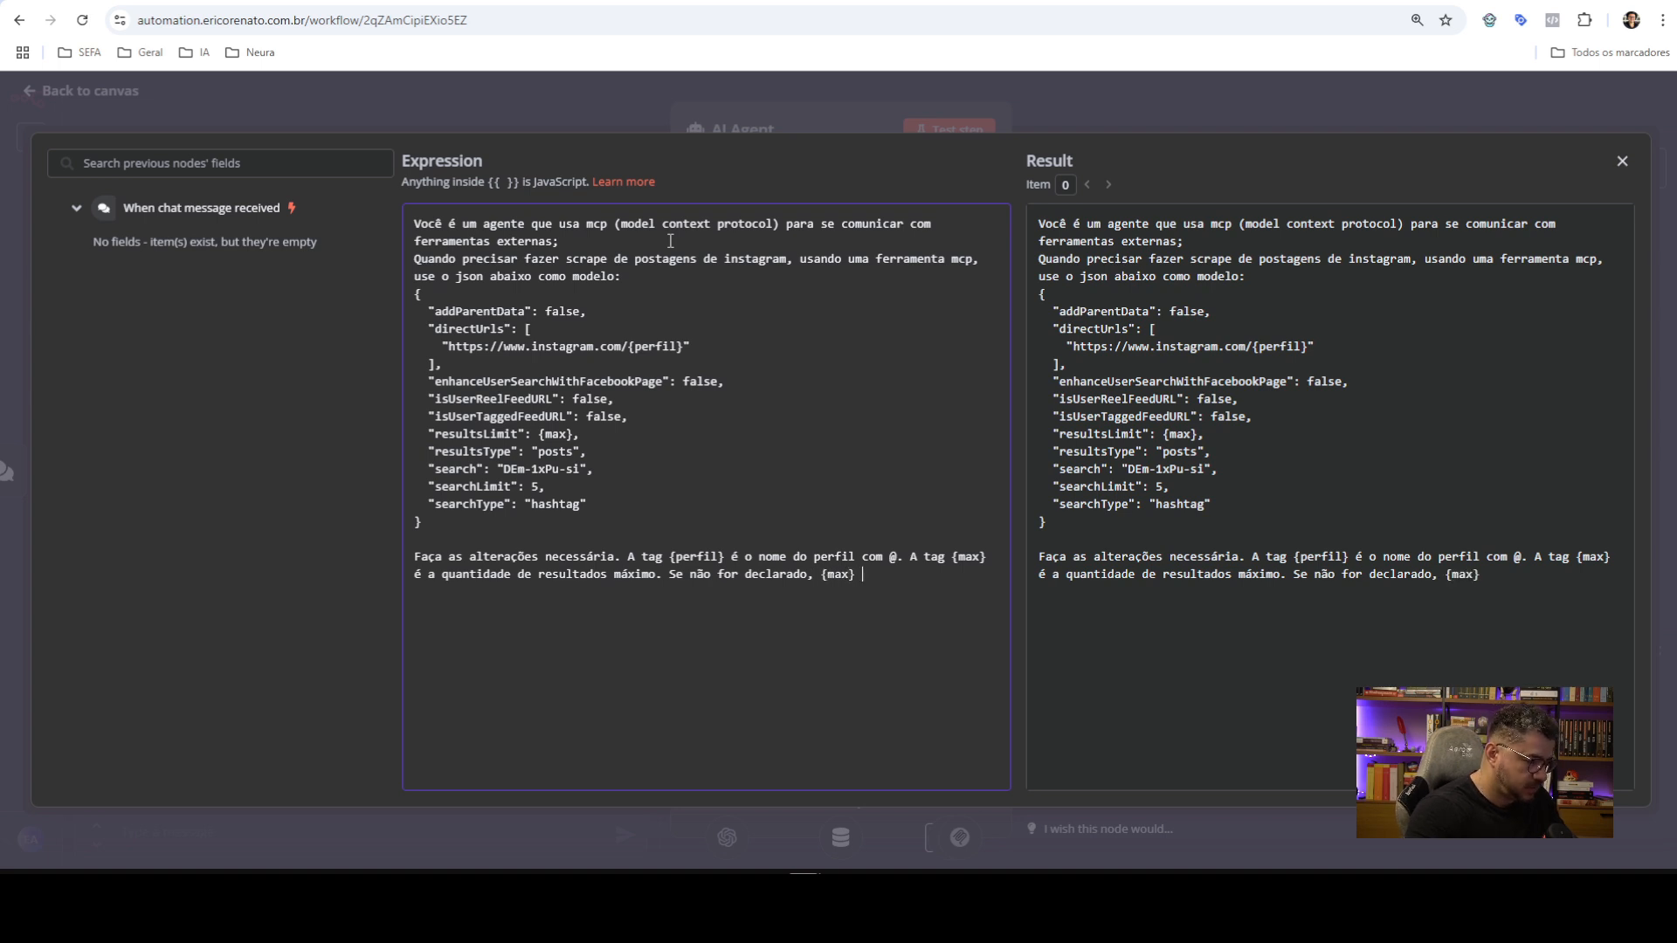
pyautogui.write(' é 5.')
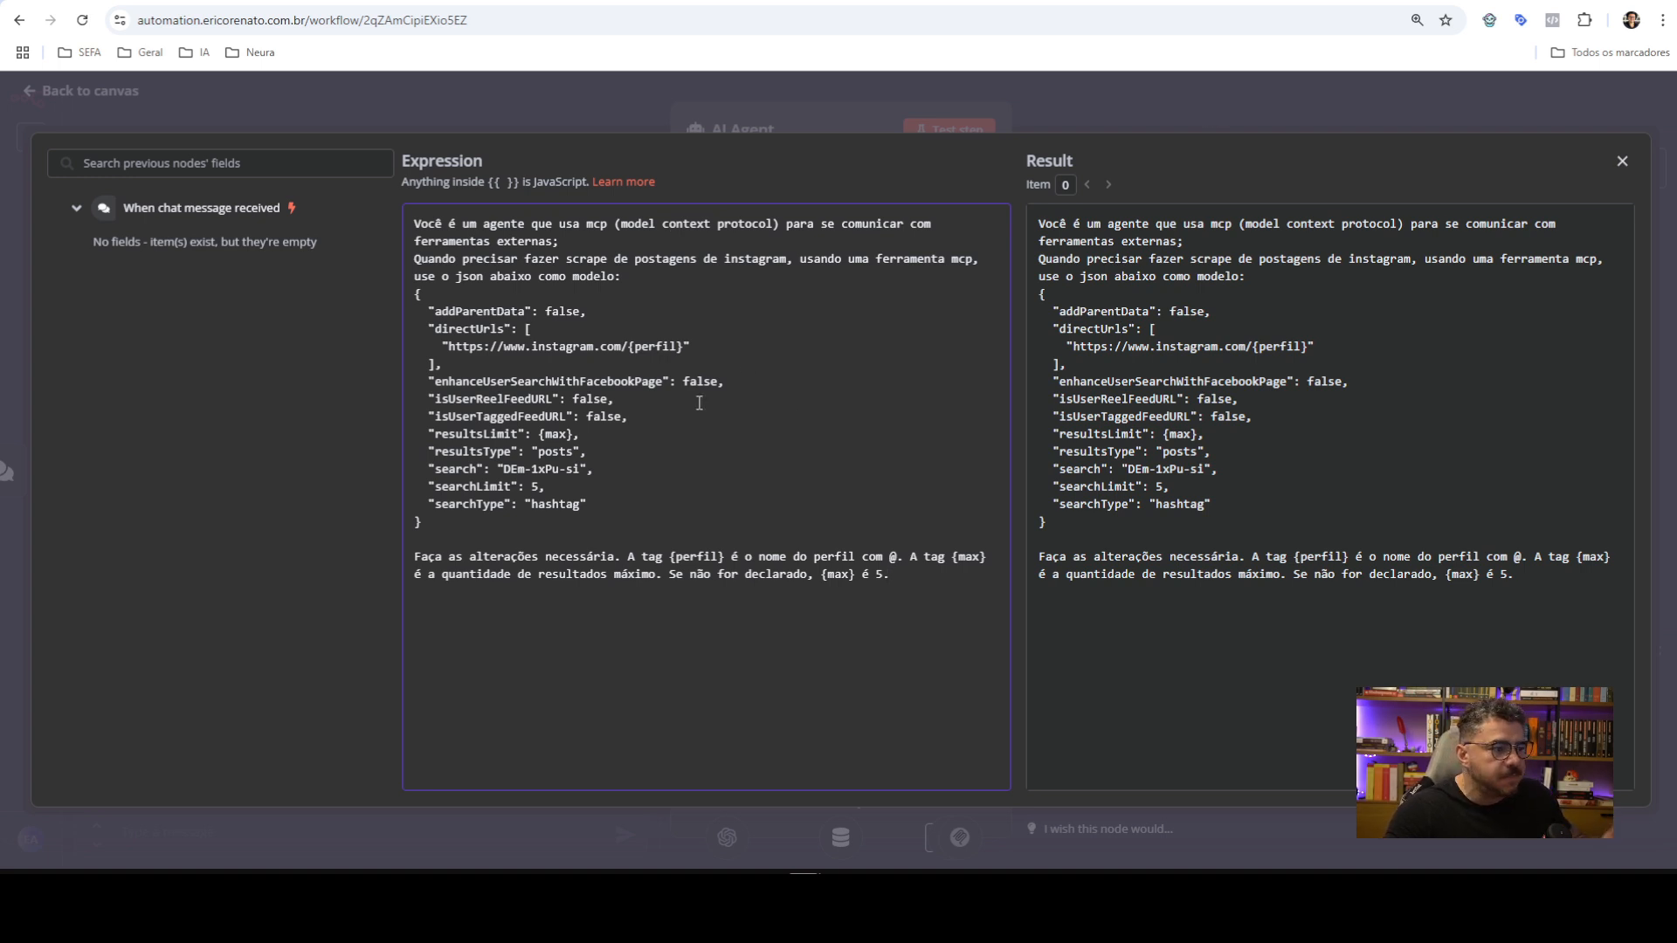
pyautogui.click(1129, 117)
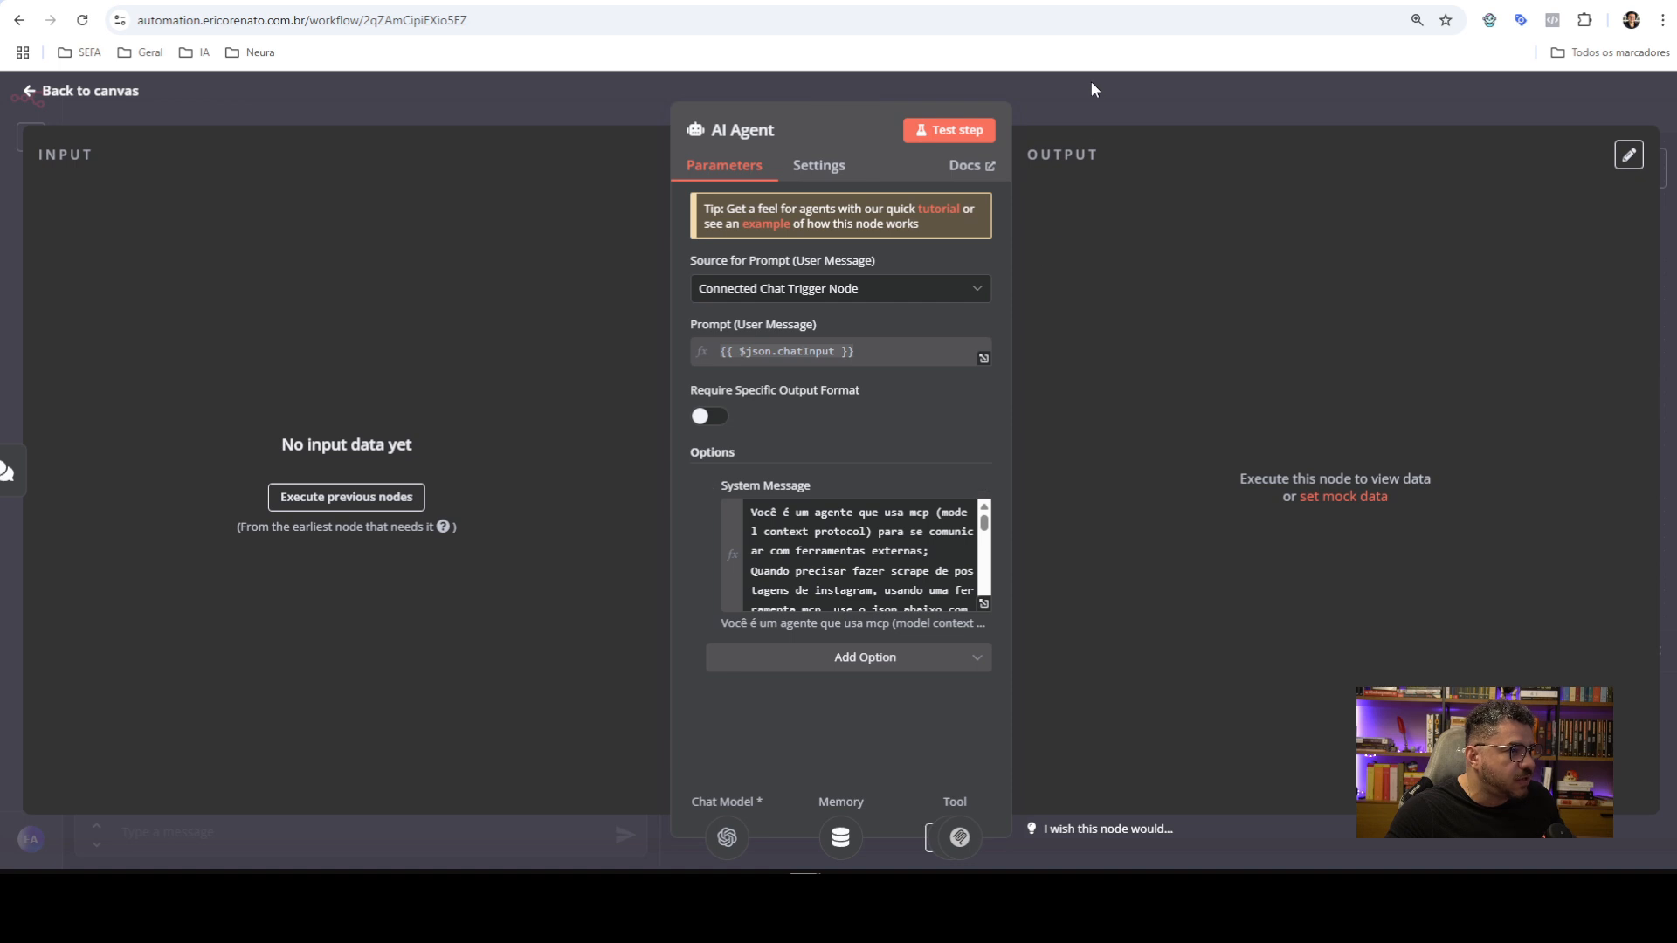
pyautogui.click(1091, 81)
# Save the workflow and ask the chat 'quais tools tgem?'
pyautogui.click(1395, 103)
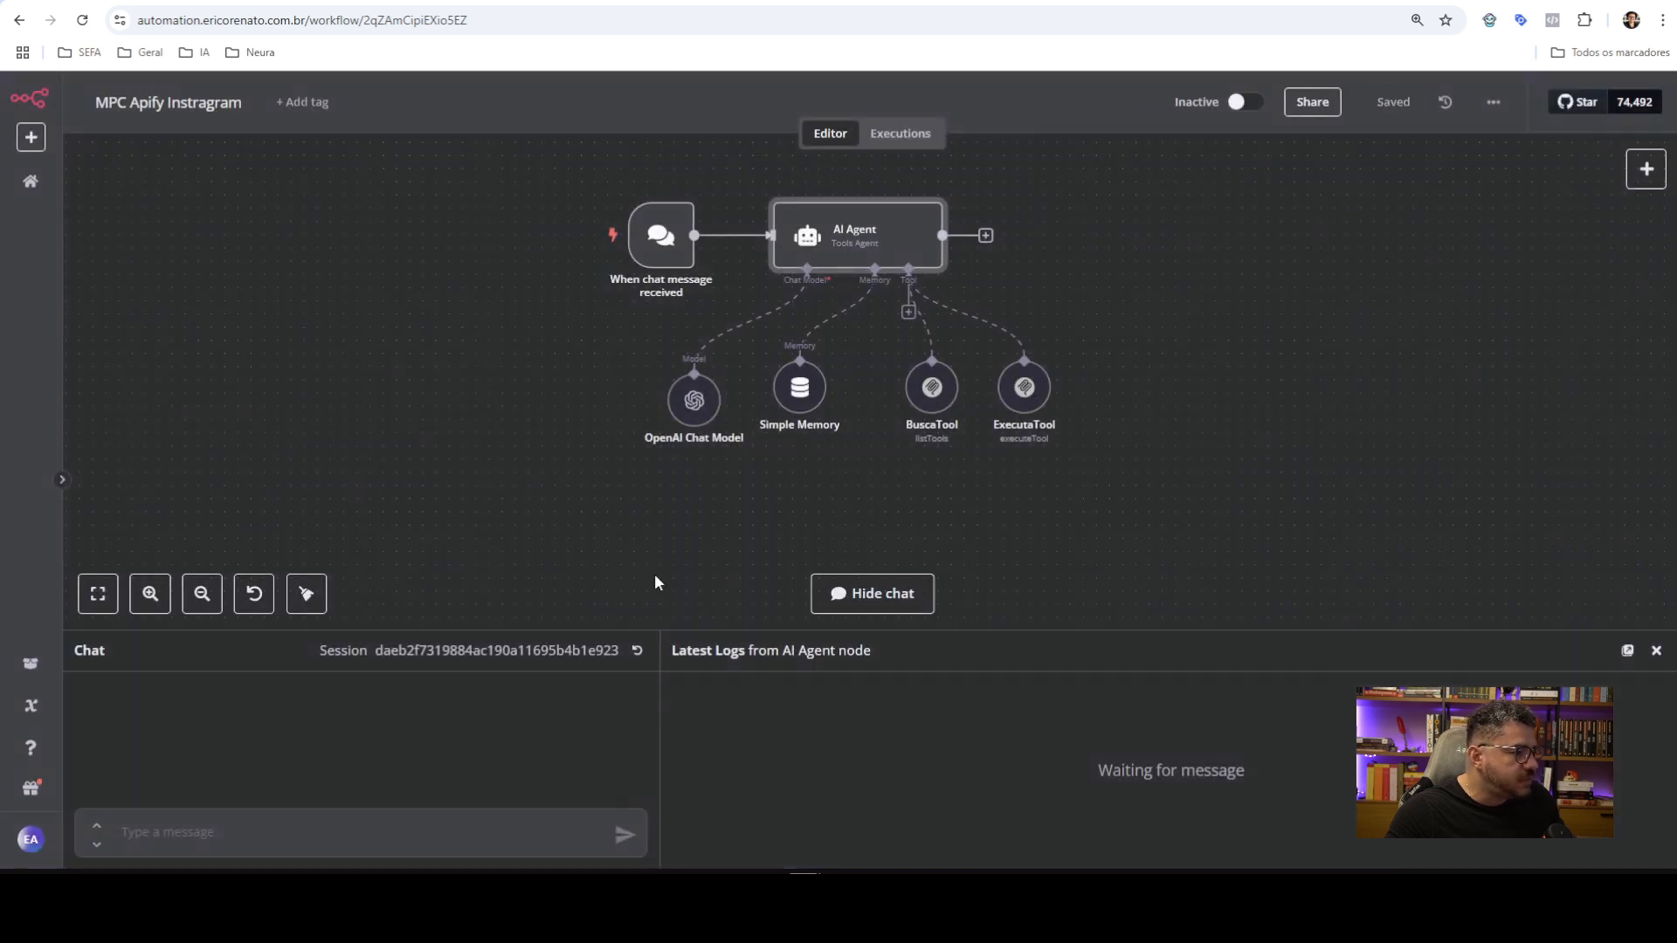
pyautogui.write('quais ')
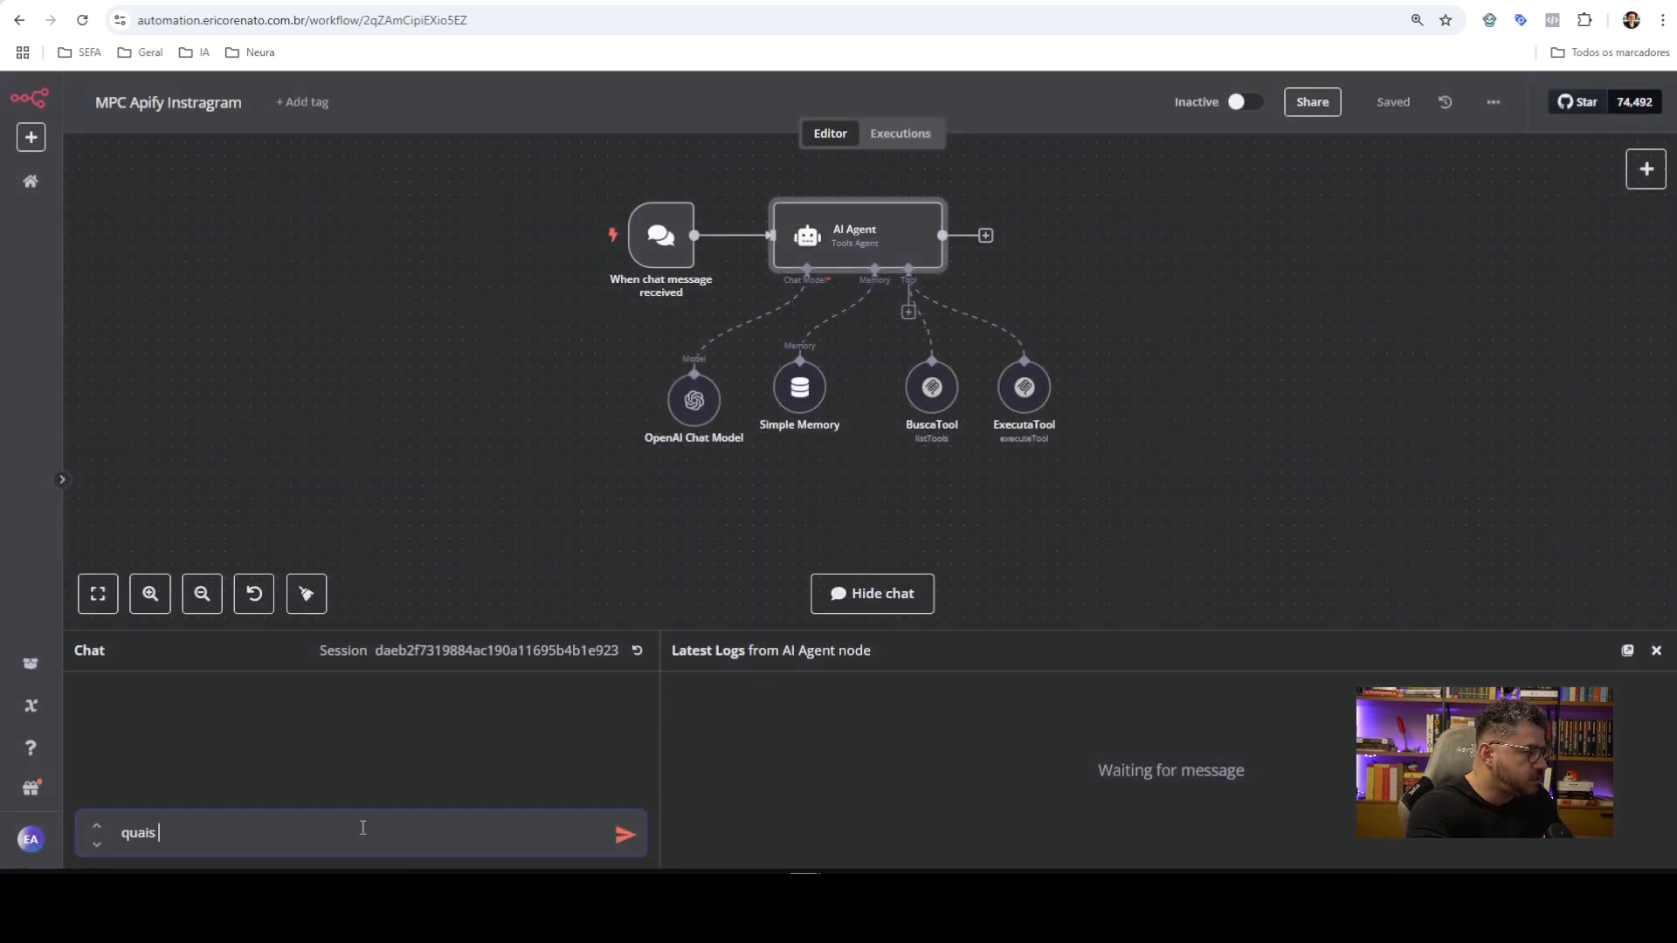
pyautogui.write('tools tgem?')
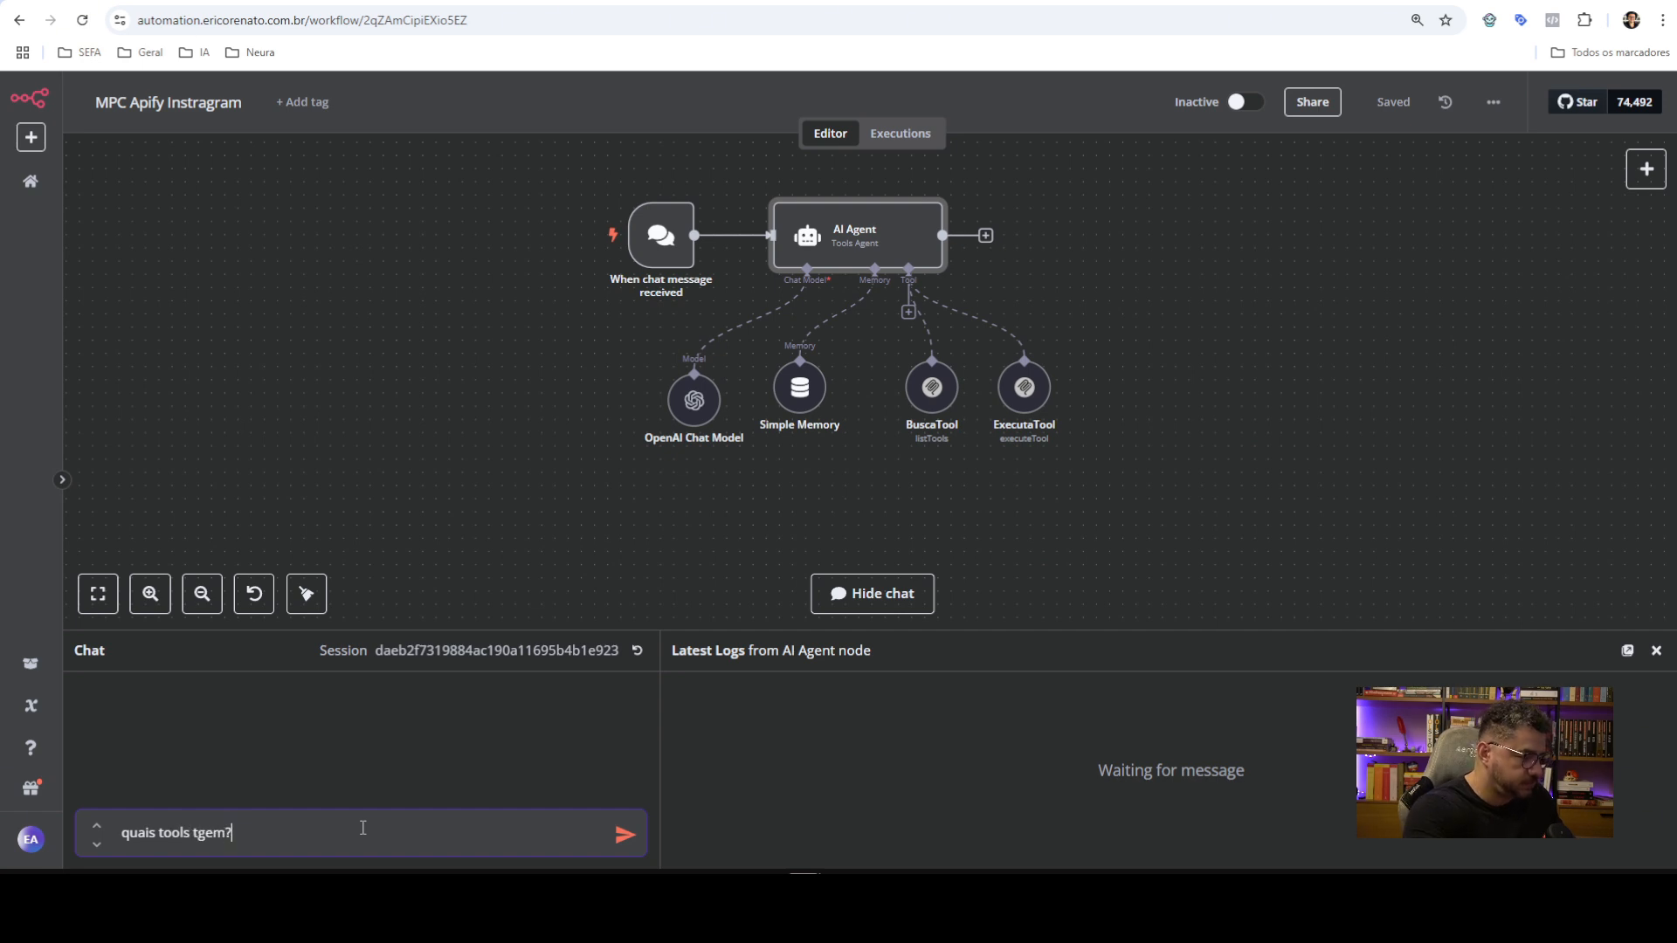
pyautogui.press('Return')
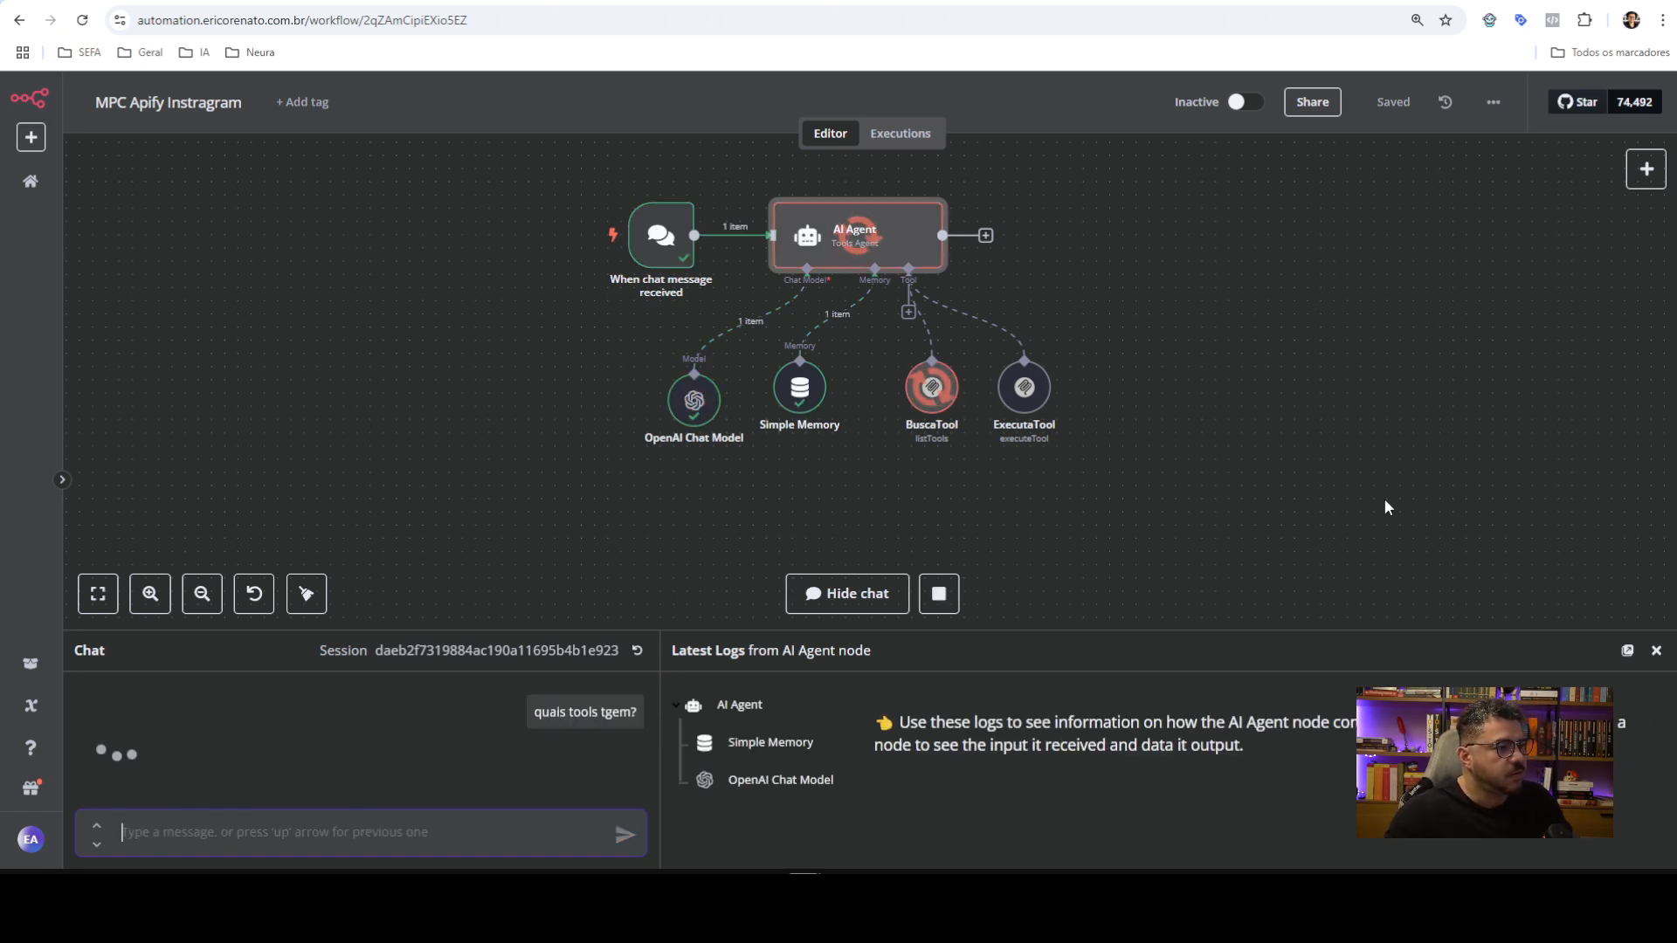
pyautogui.moveTo(1130, 622); pyautogui.dragTo(1131, 498)
pyautogui.scroll(-3, 318, 629)
pyautogui.scroll(3, 311, 637)
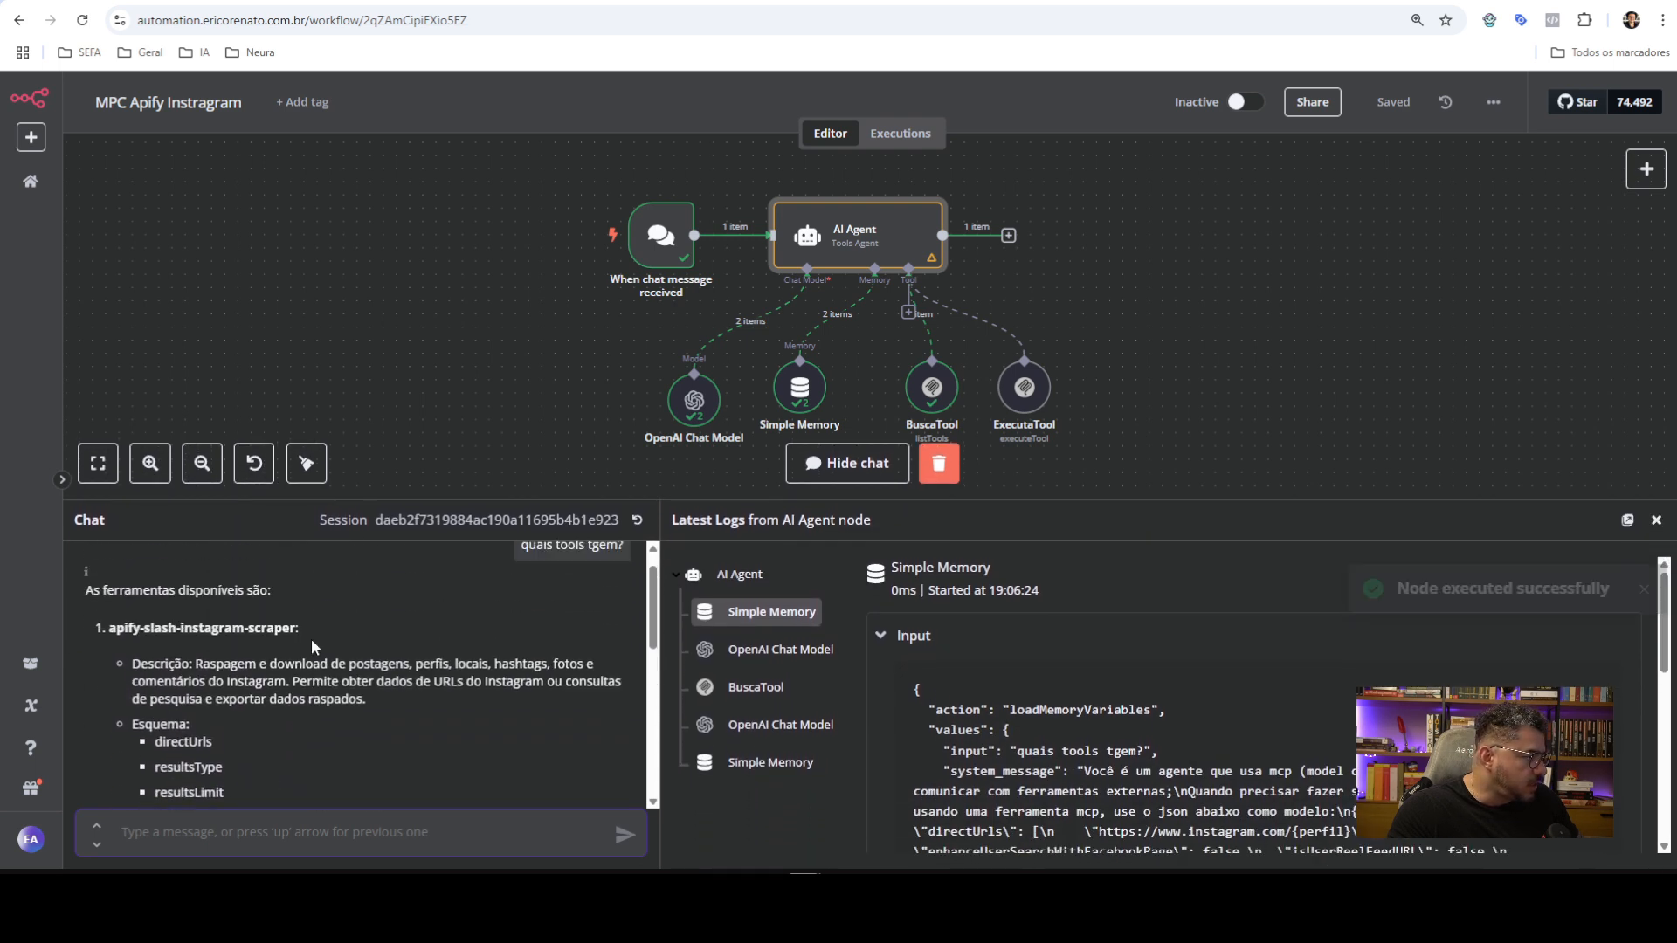
pyautogui.scroll(-1, 182, 660)
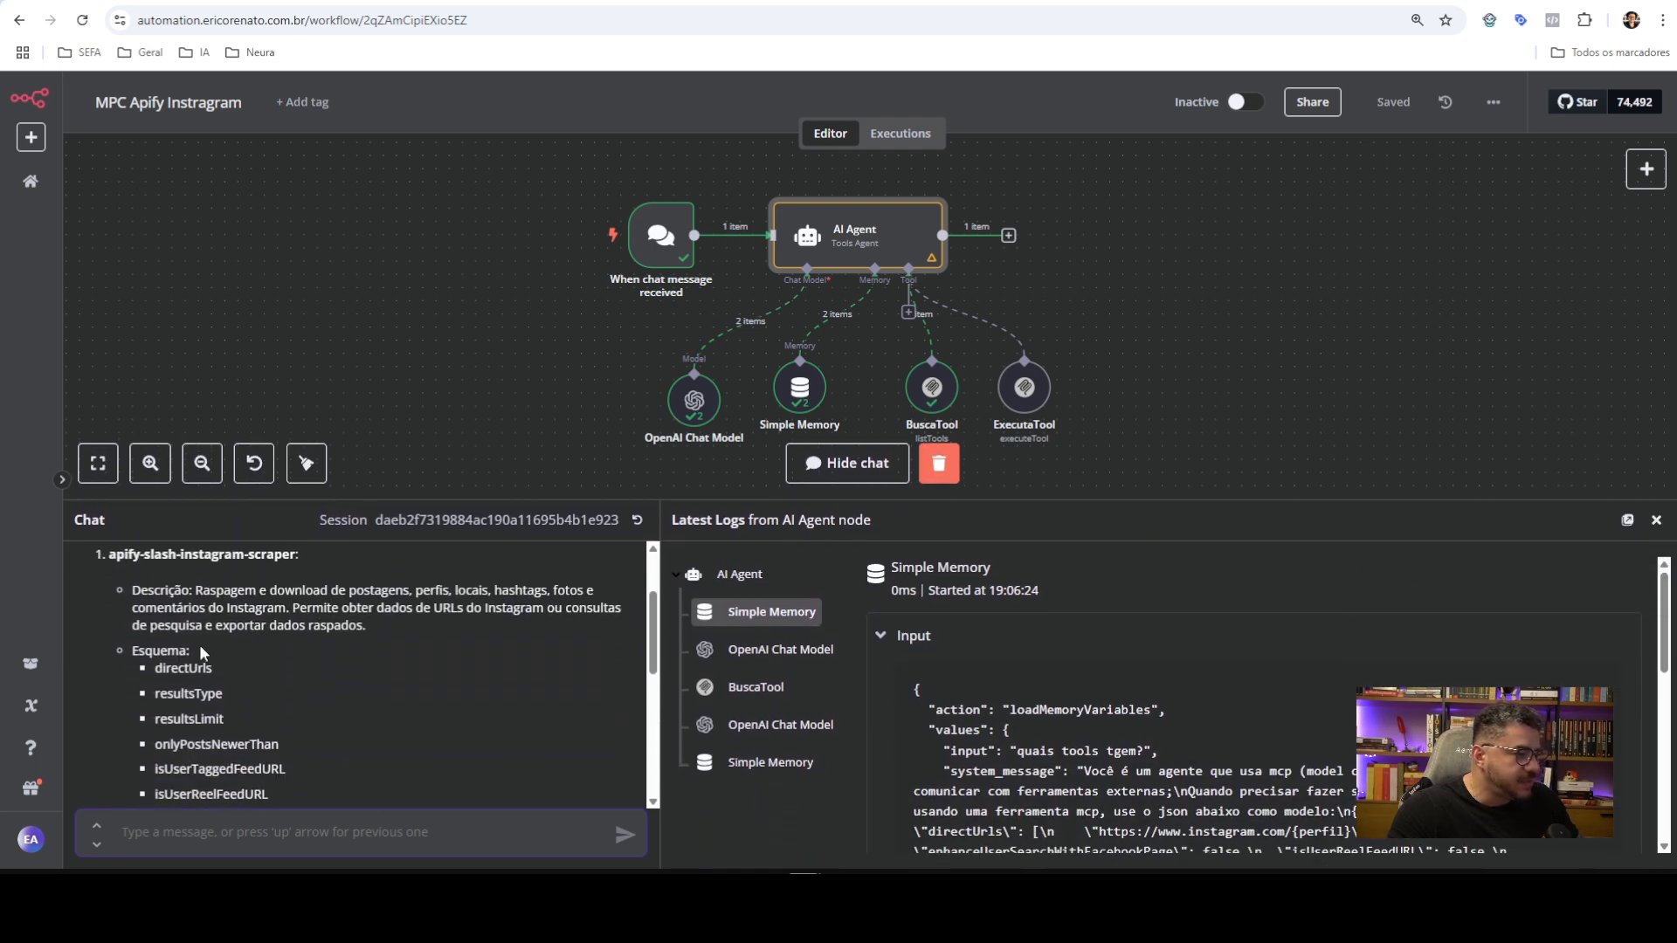
pyautogui.scroll(-5, 192, 646)
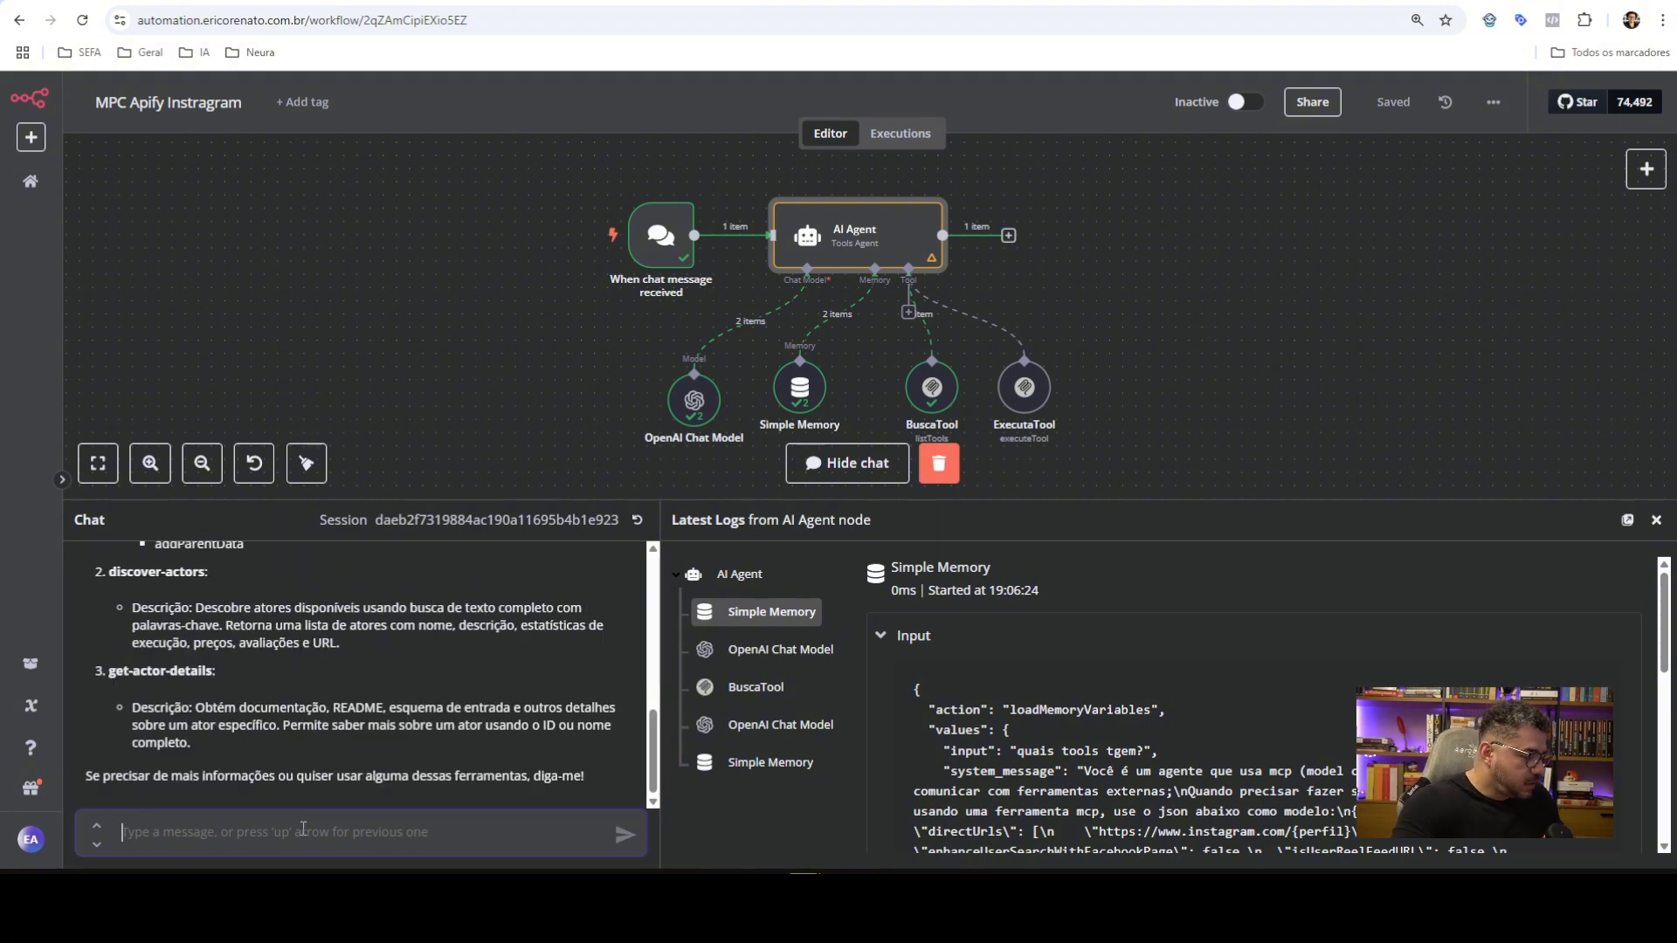
# Request the last 5 posts of an Instagram profile and watch the agent run
pyautogui.click(303, 829)
pyautogui.write('quero as ul')
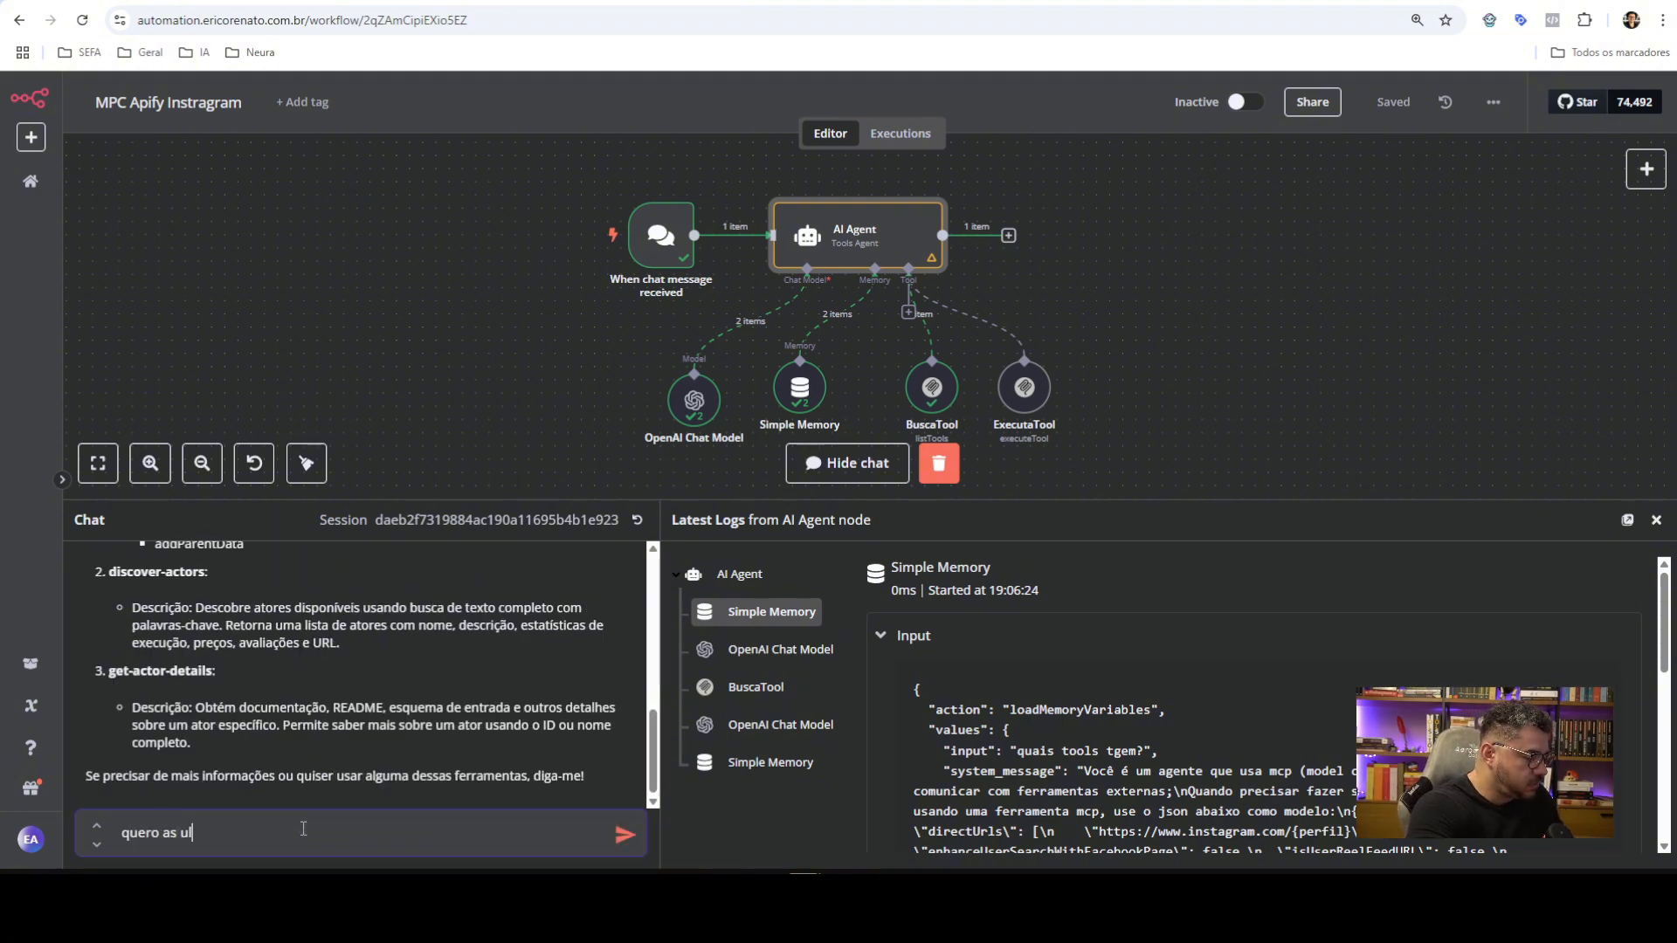
pyautogui.write('timas 5 post')
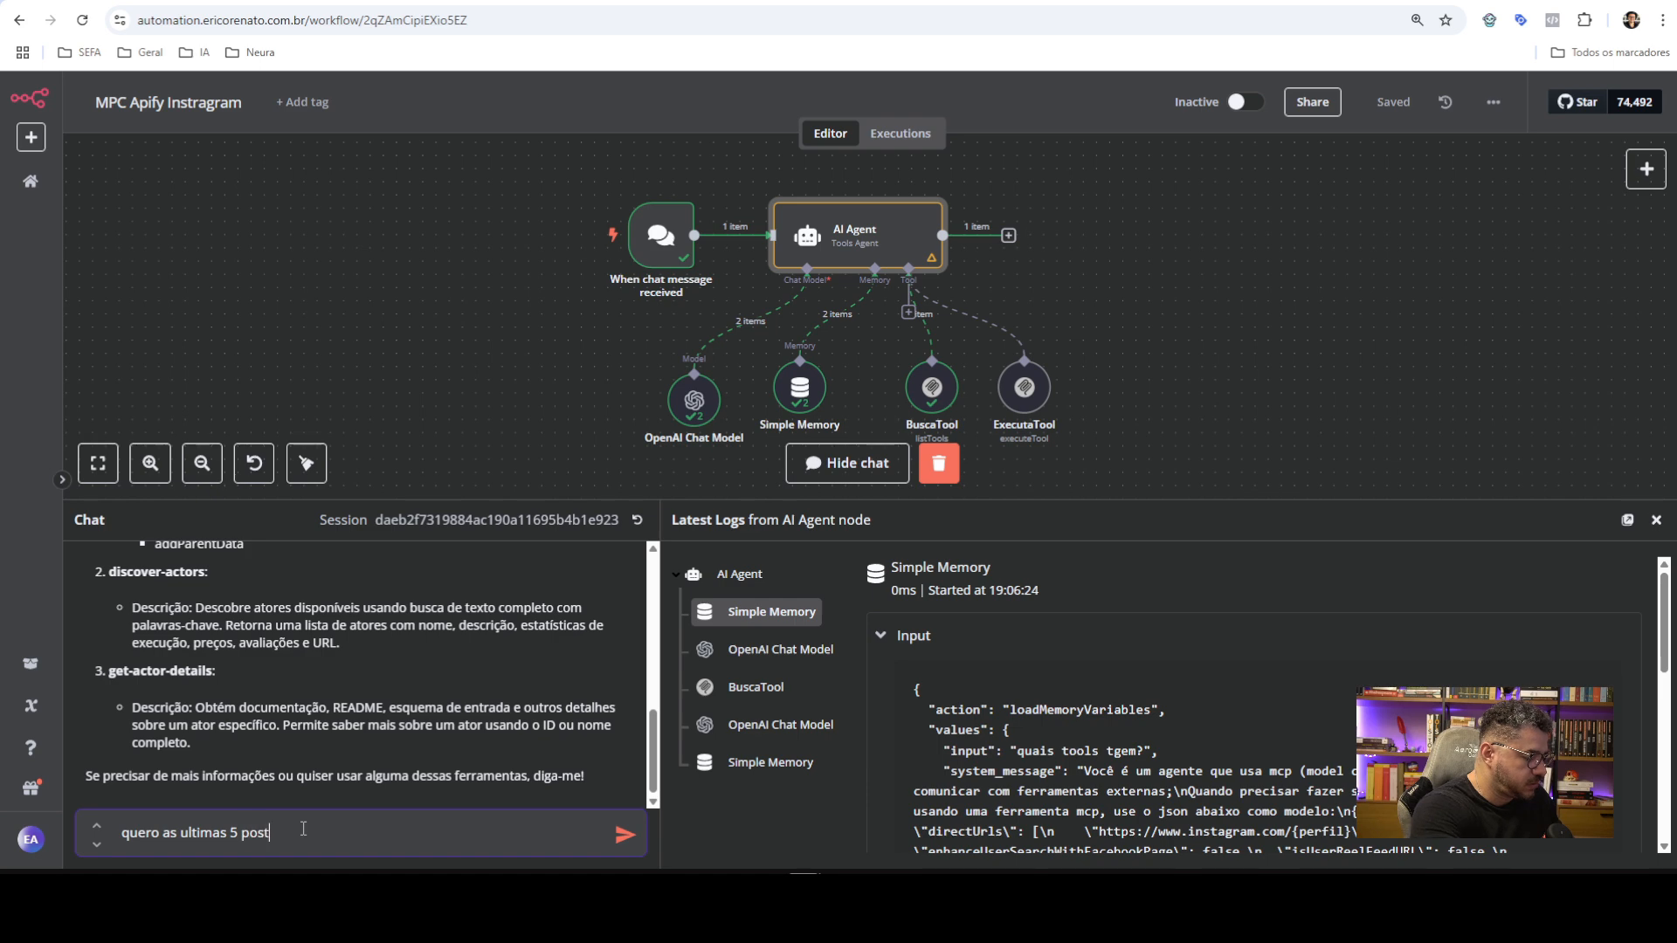
pyautogui.write('agens do ')
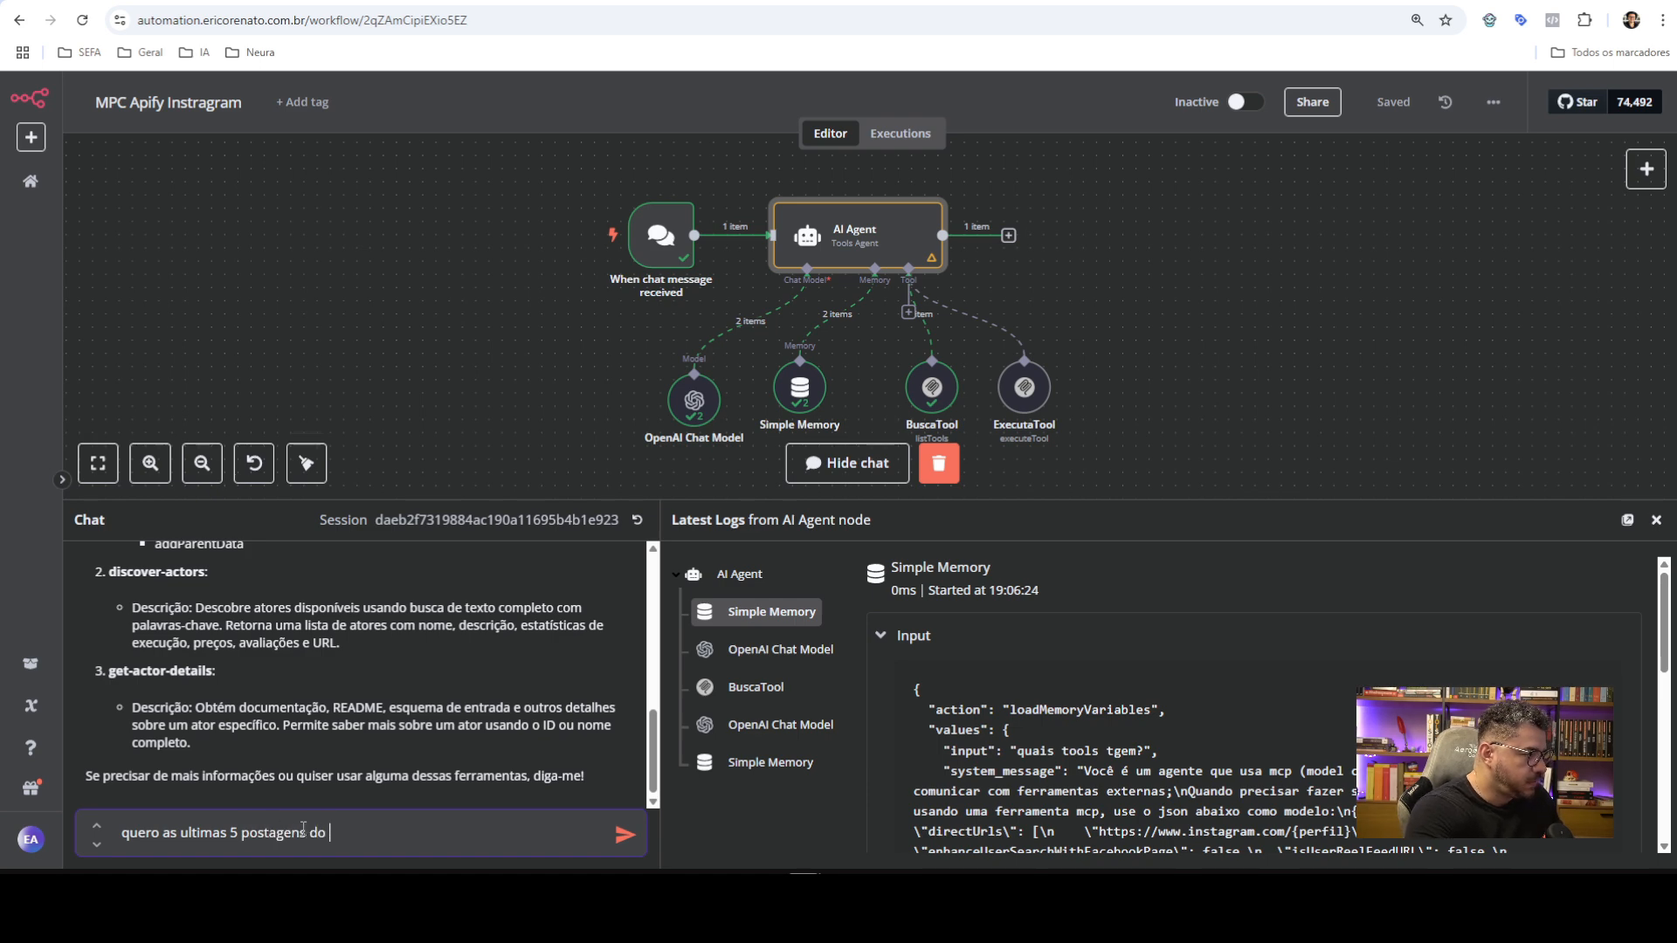
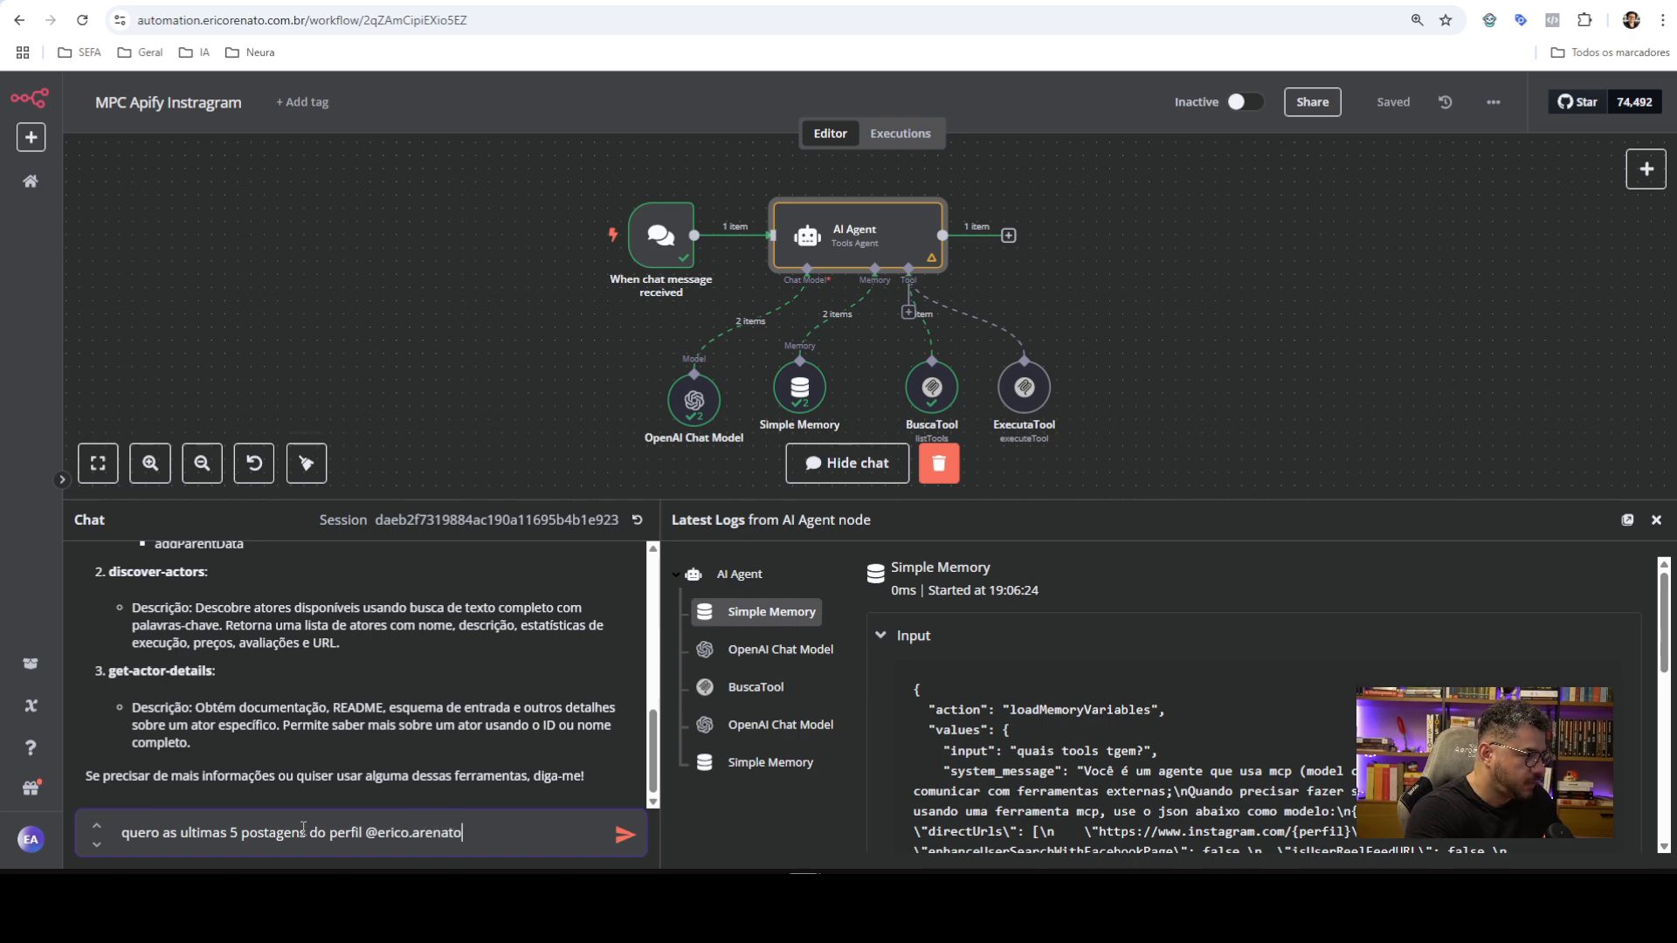
pyautogui.press('Return')
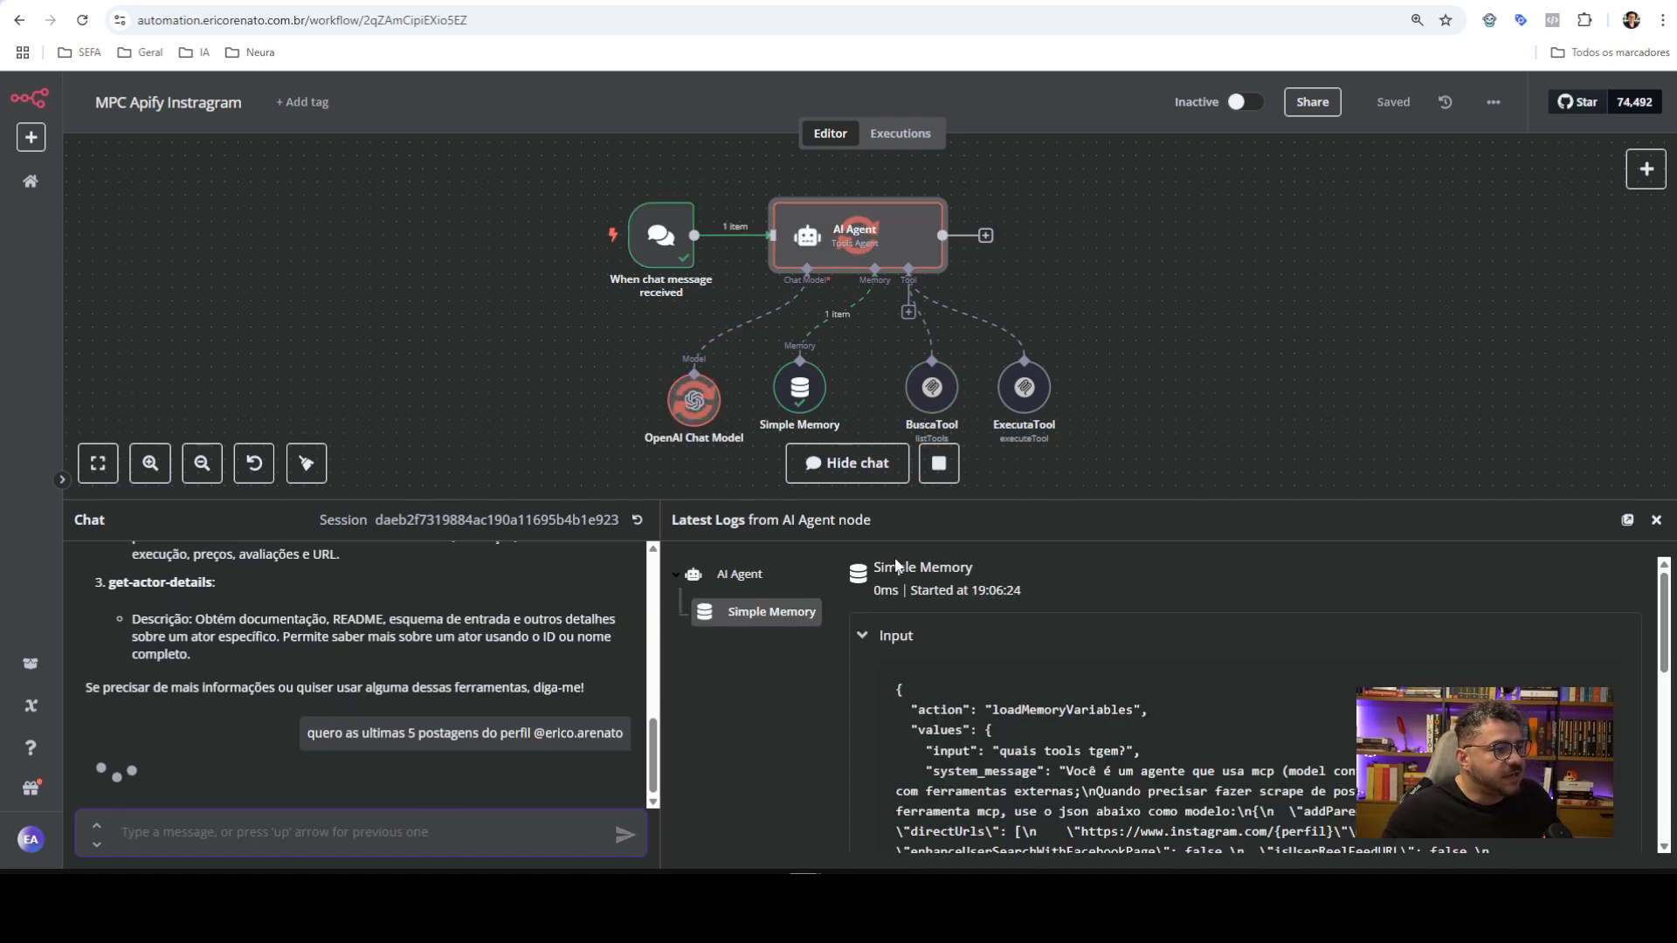
pyautogui.moveTo(1228, 407); pyautogui.dragTo(1224, 355)
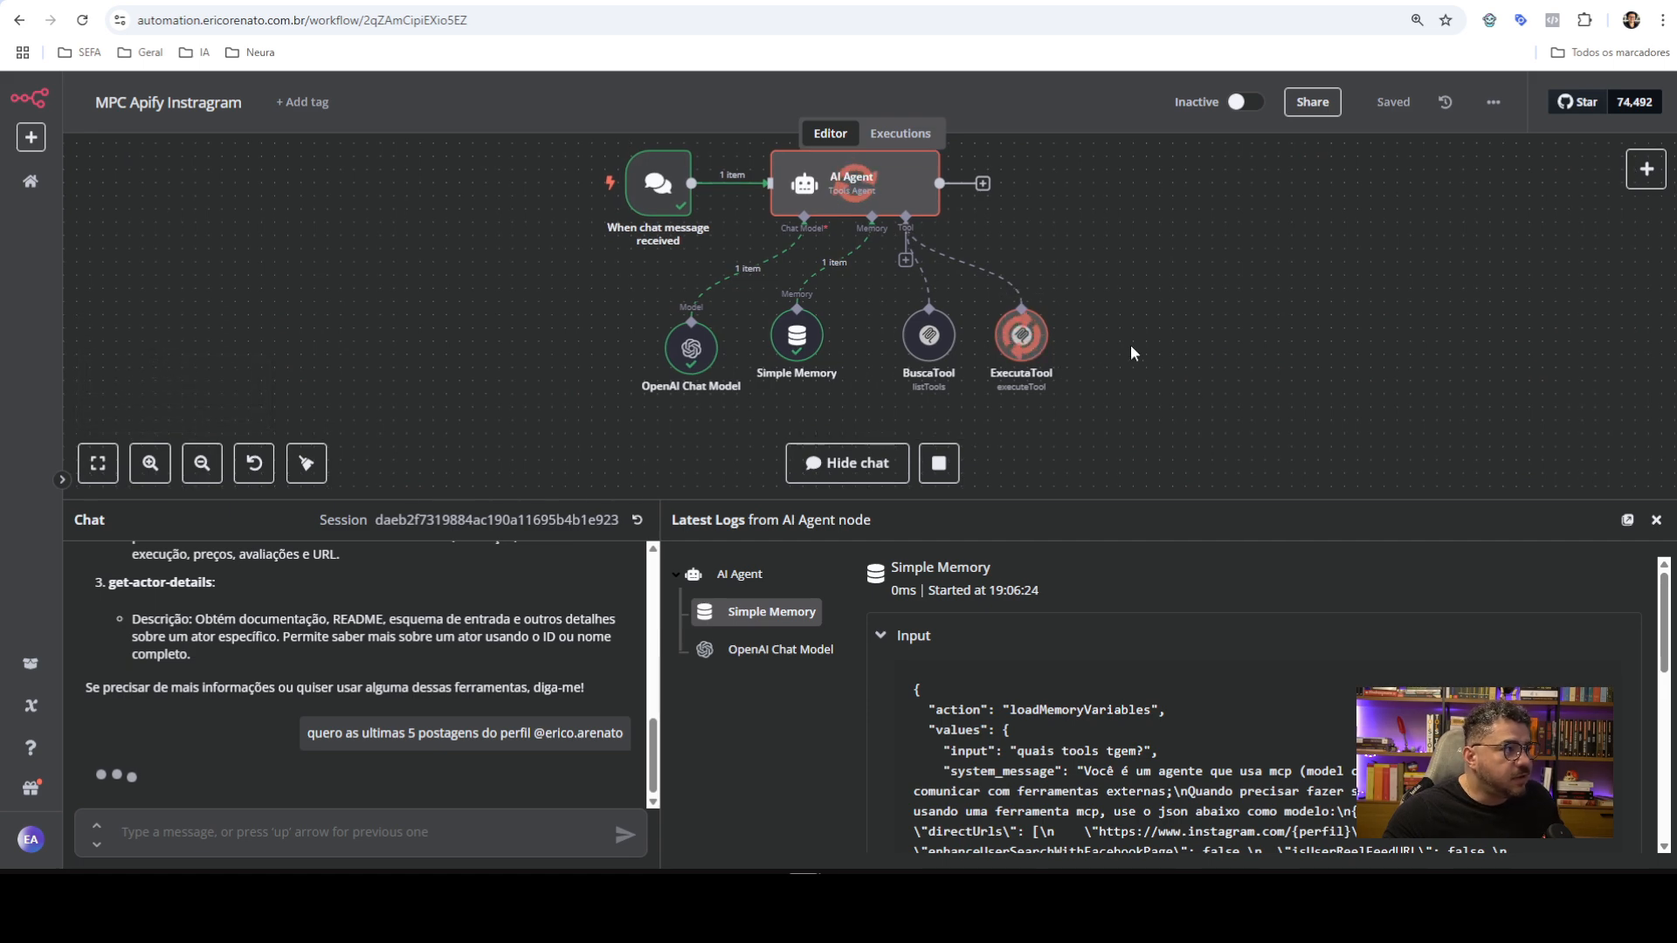
# Open the agent's new Instagram Scraper run and confirm its input uses a 5-post limit
pyautogui.click(489, 2)
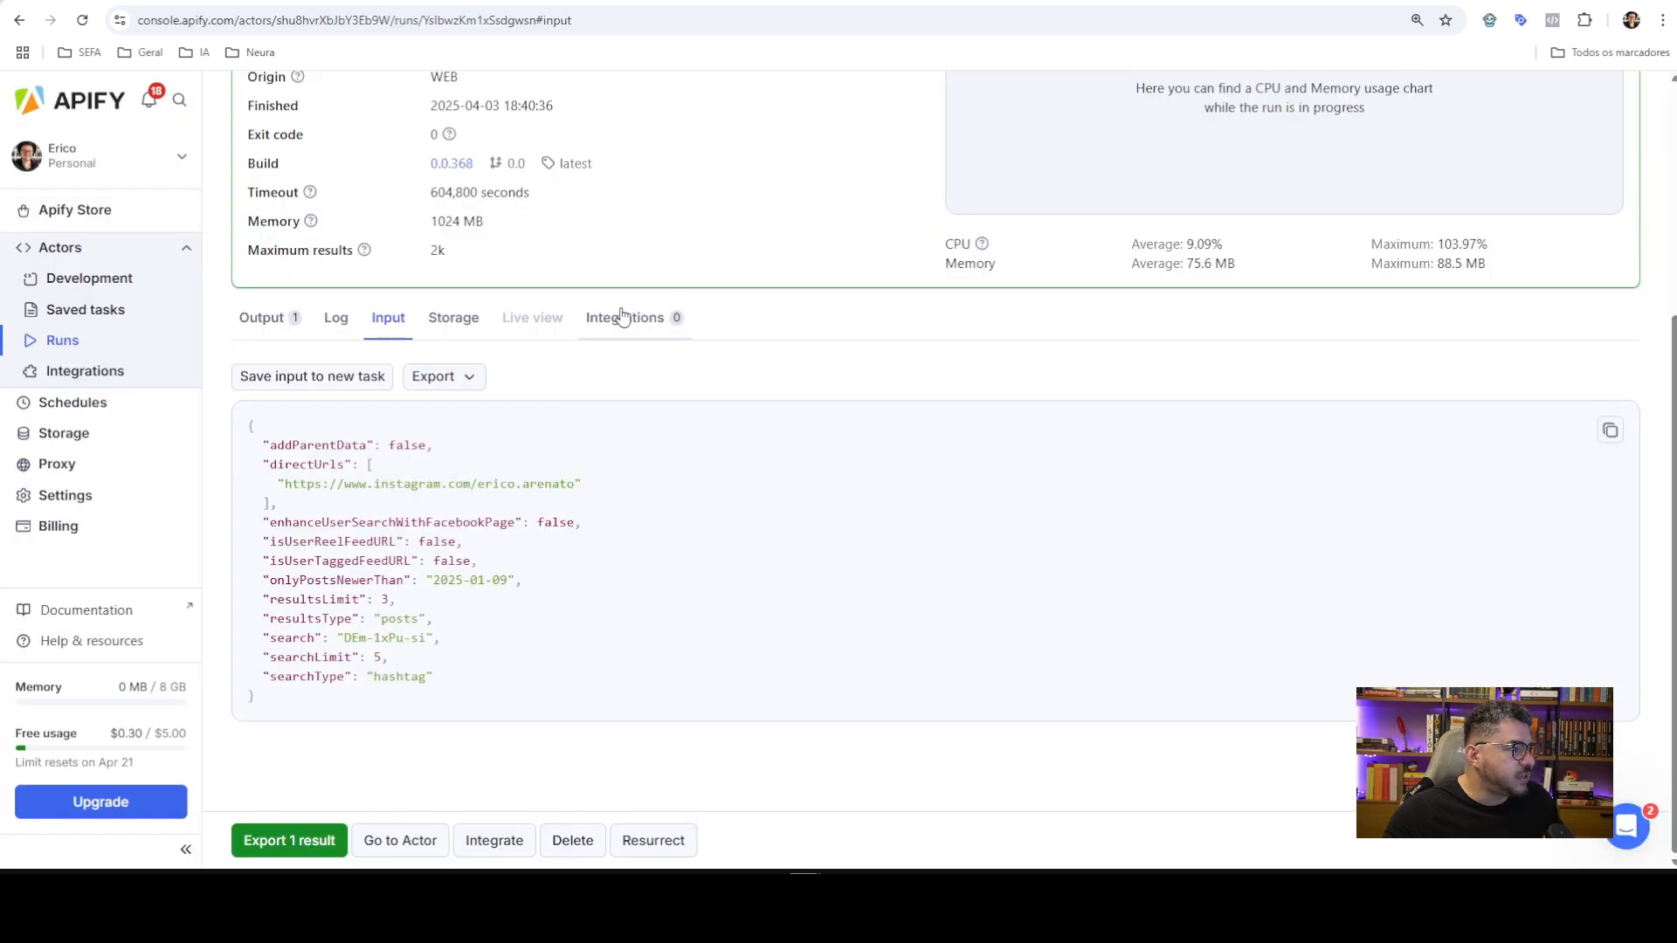
pyautogui.scroll(4, 623, 316)
pyautogui.click(246, 107)
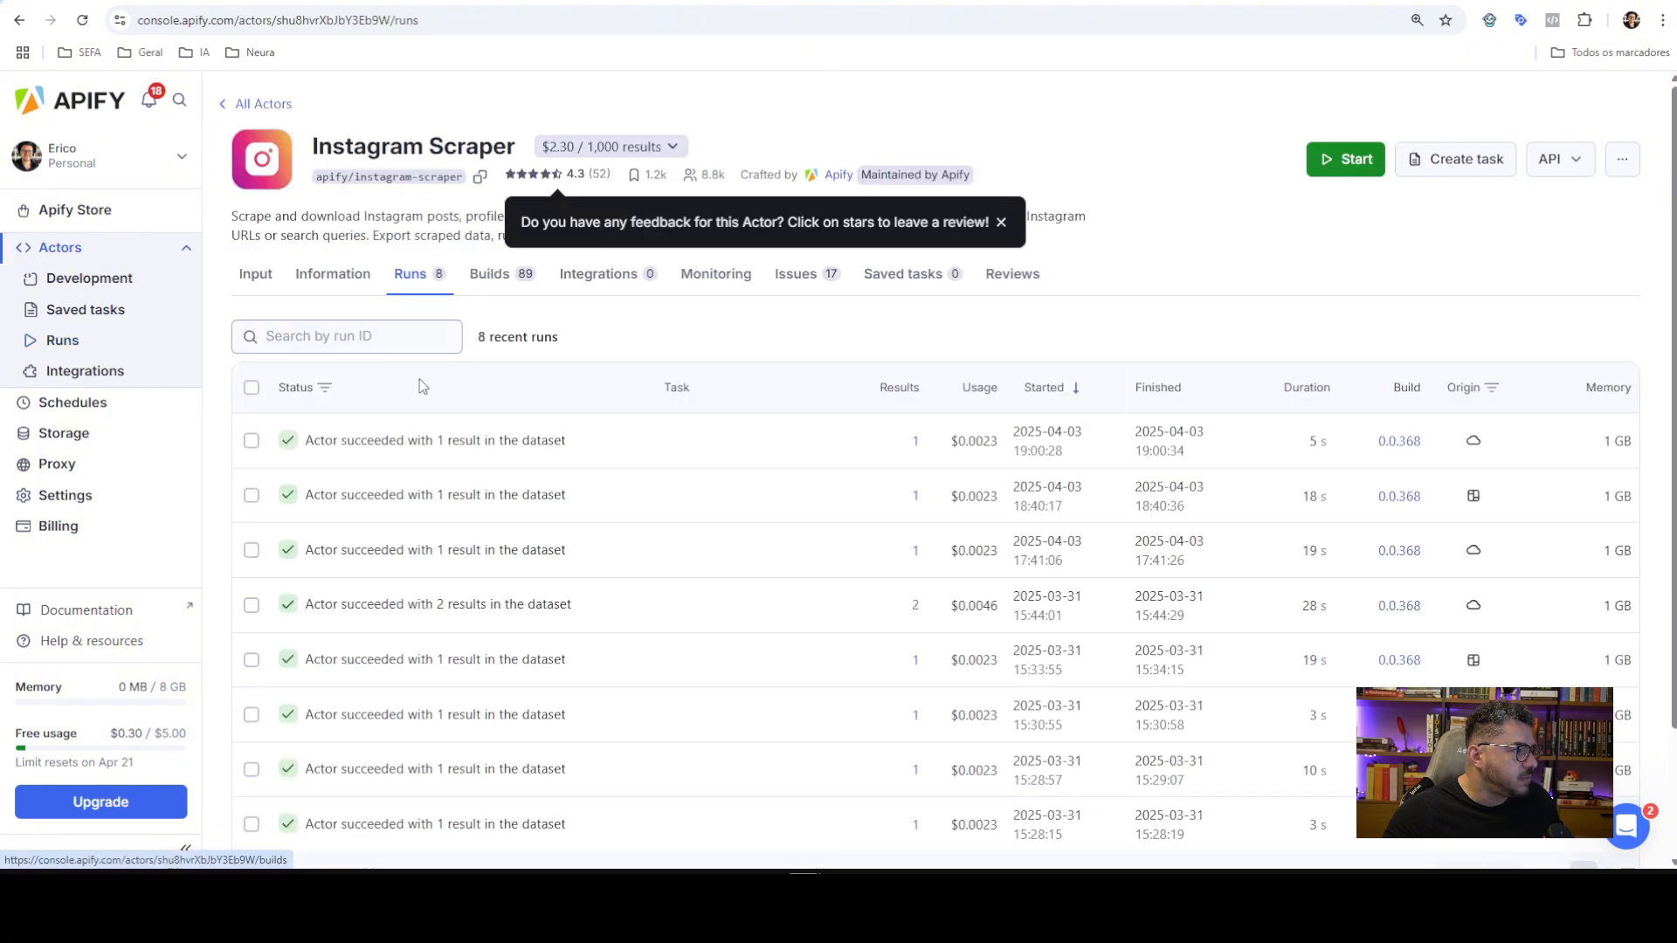
pyautogui.click(82, 19)
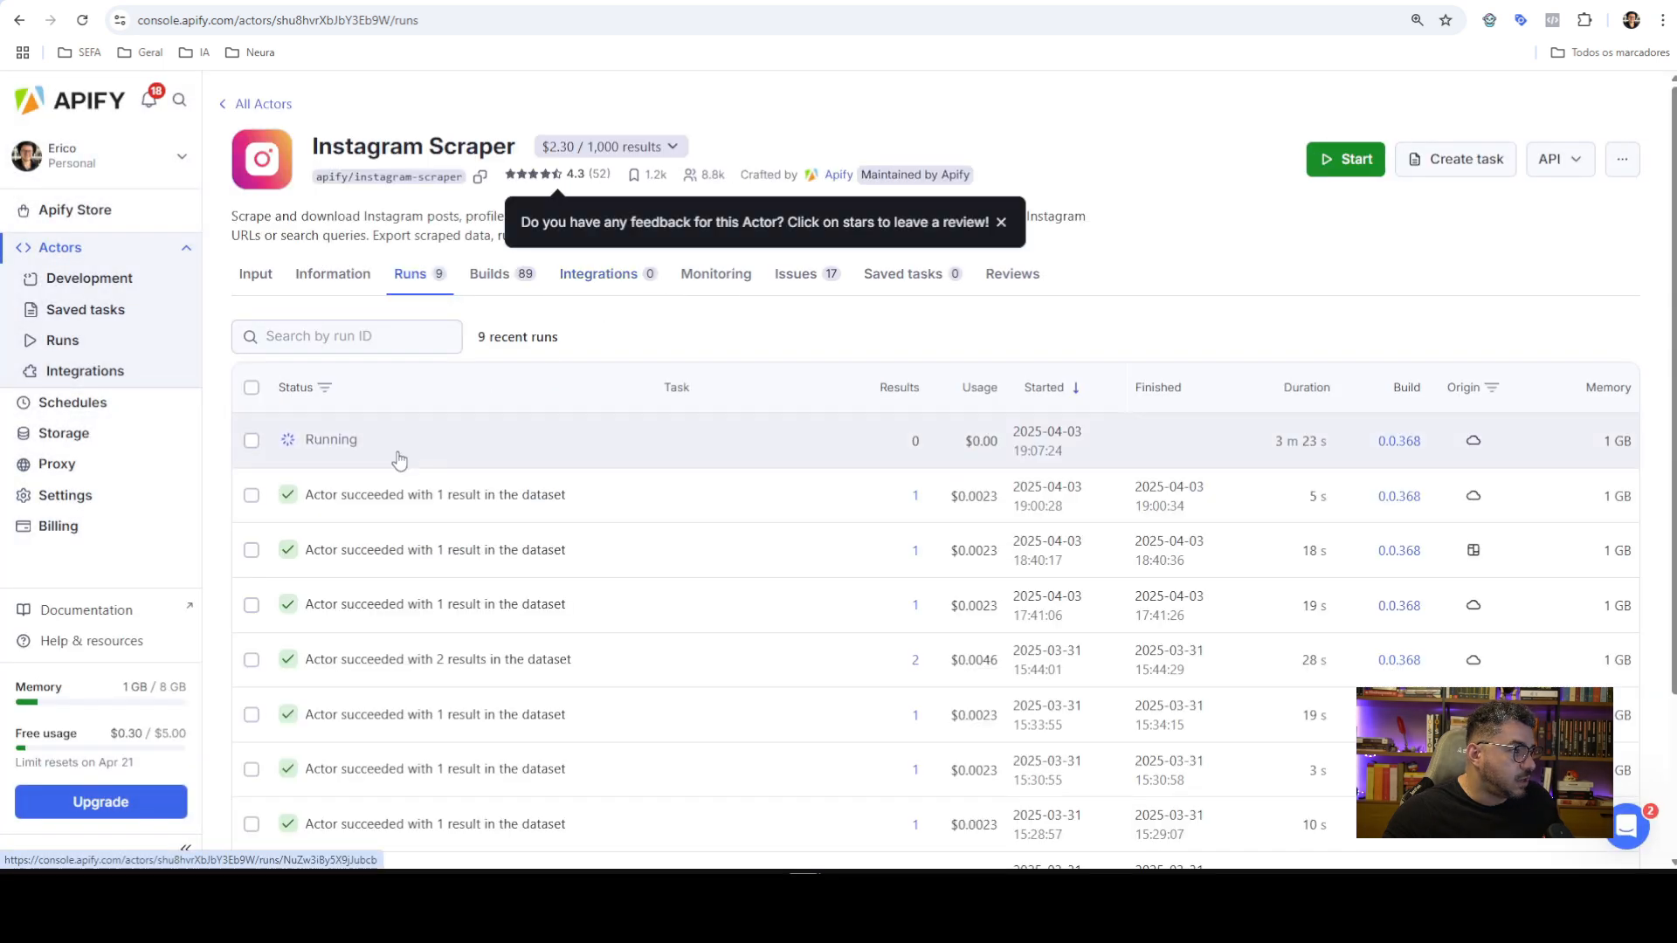
pyautogui.click(444, 452)
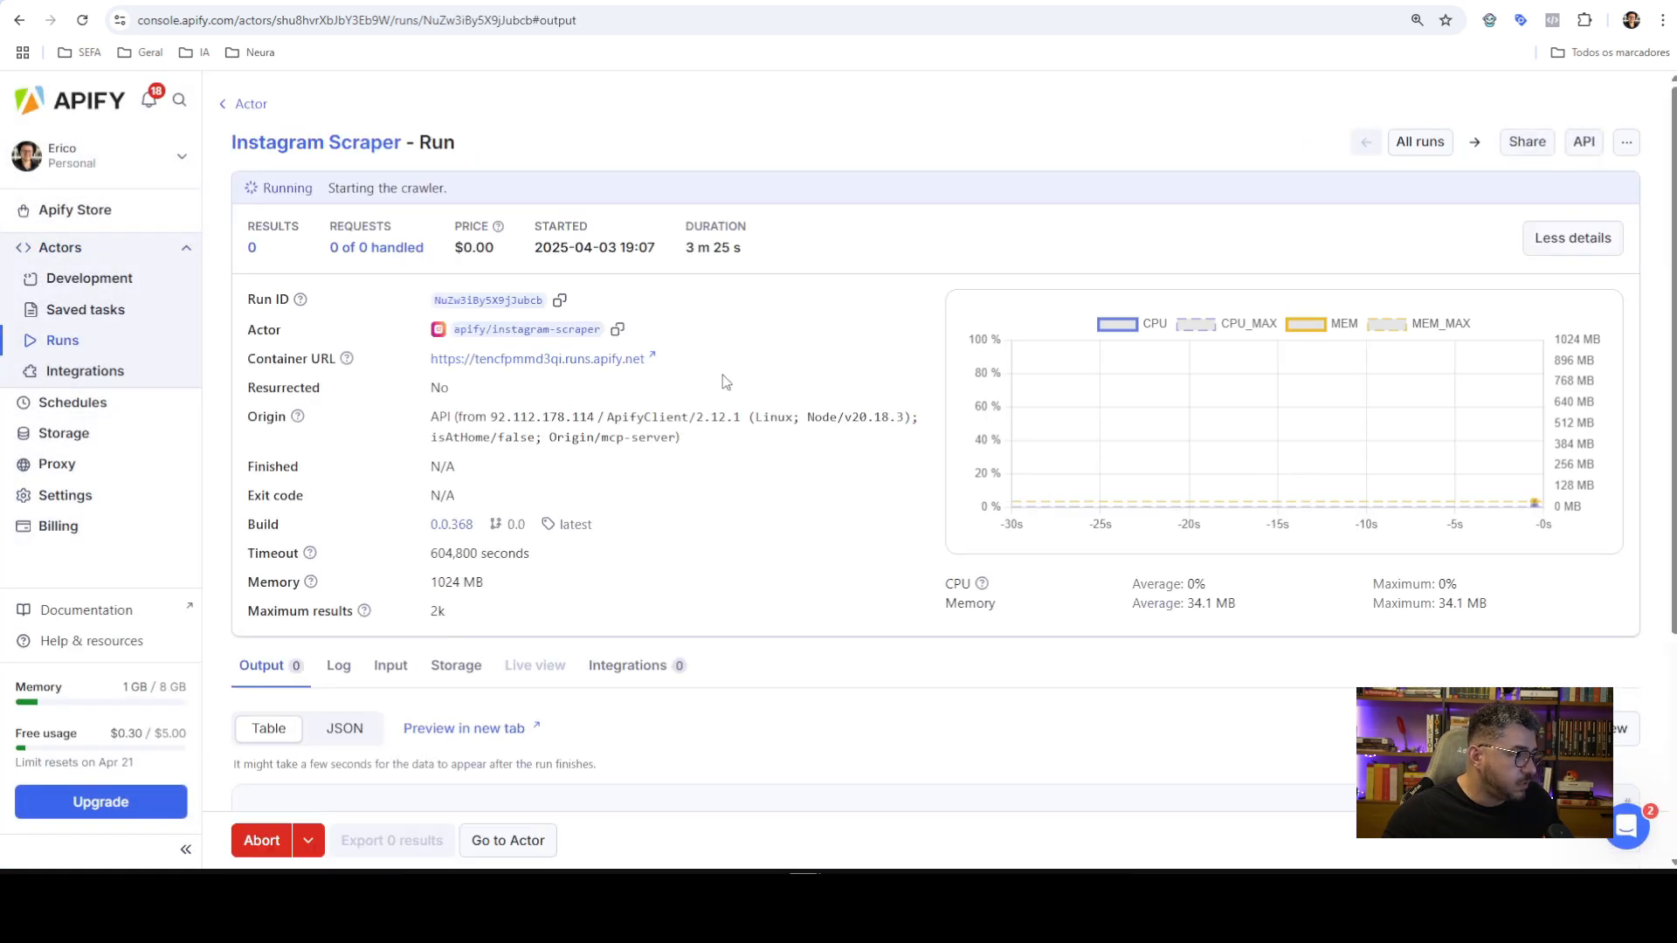
pyautogui.scroll(-2, 469, 514)
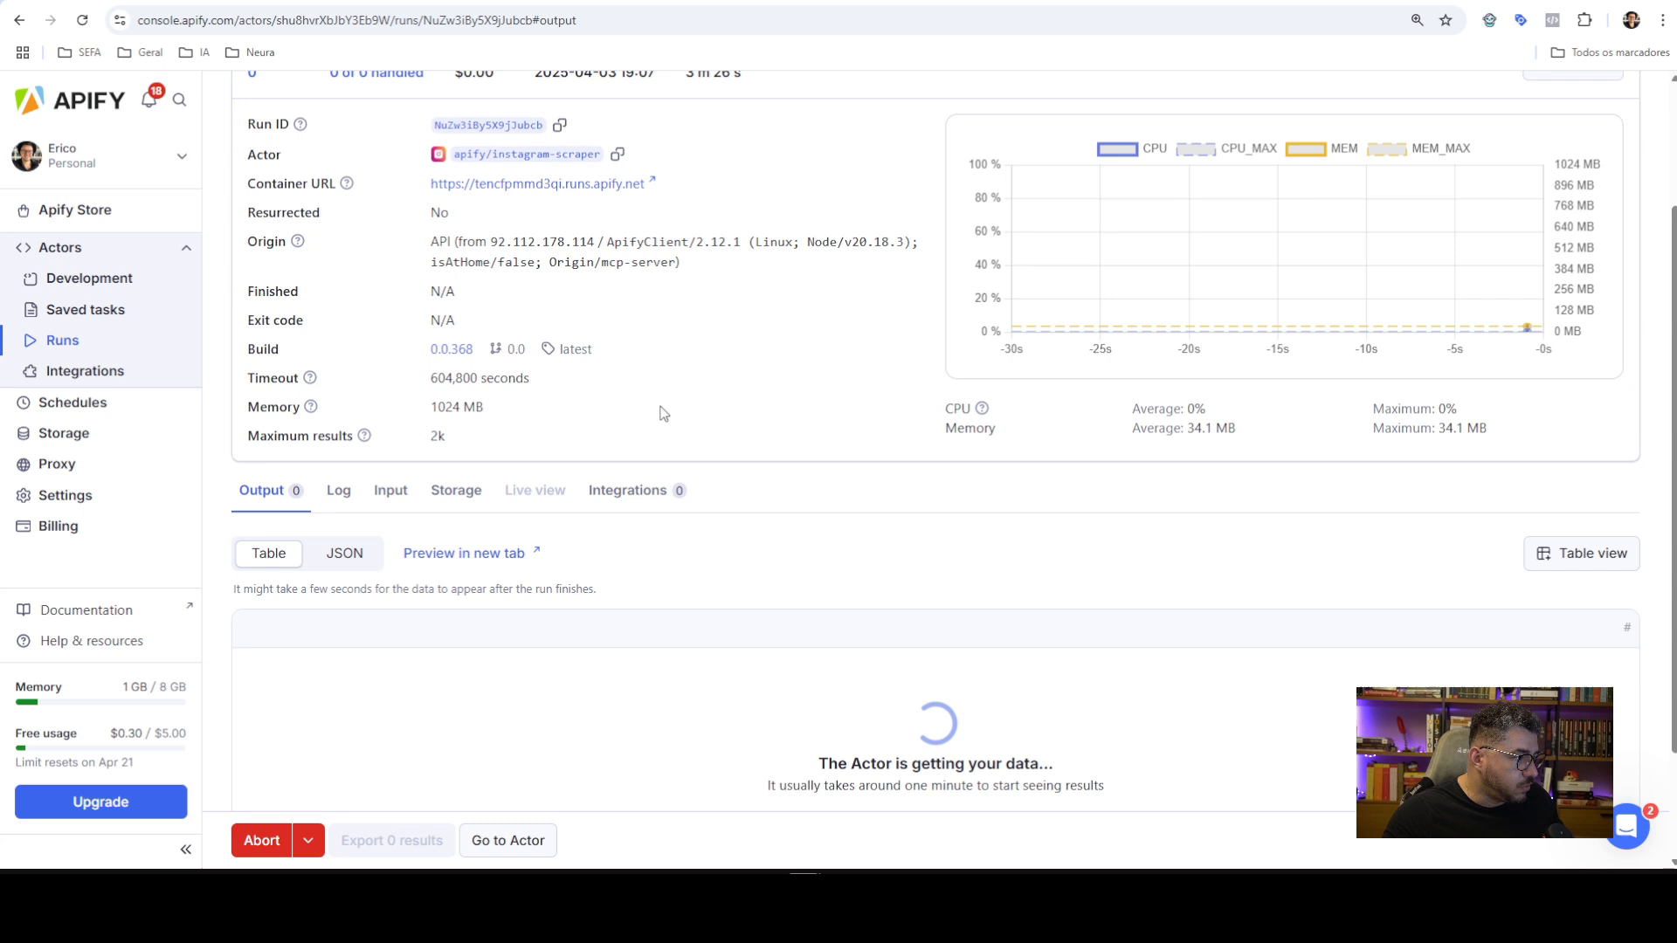
pyautogui.click(393, 493)
pyautogui.scroll(-2, 826, 542)
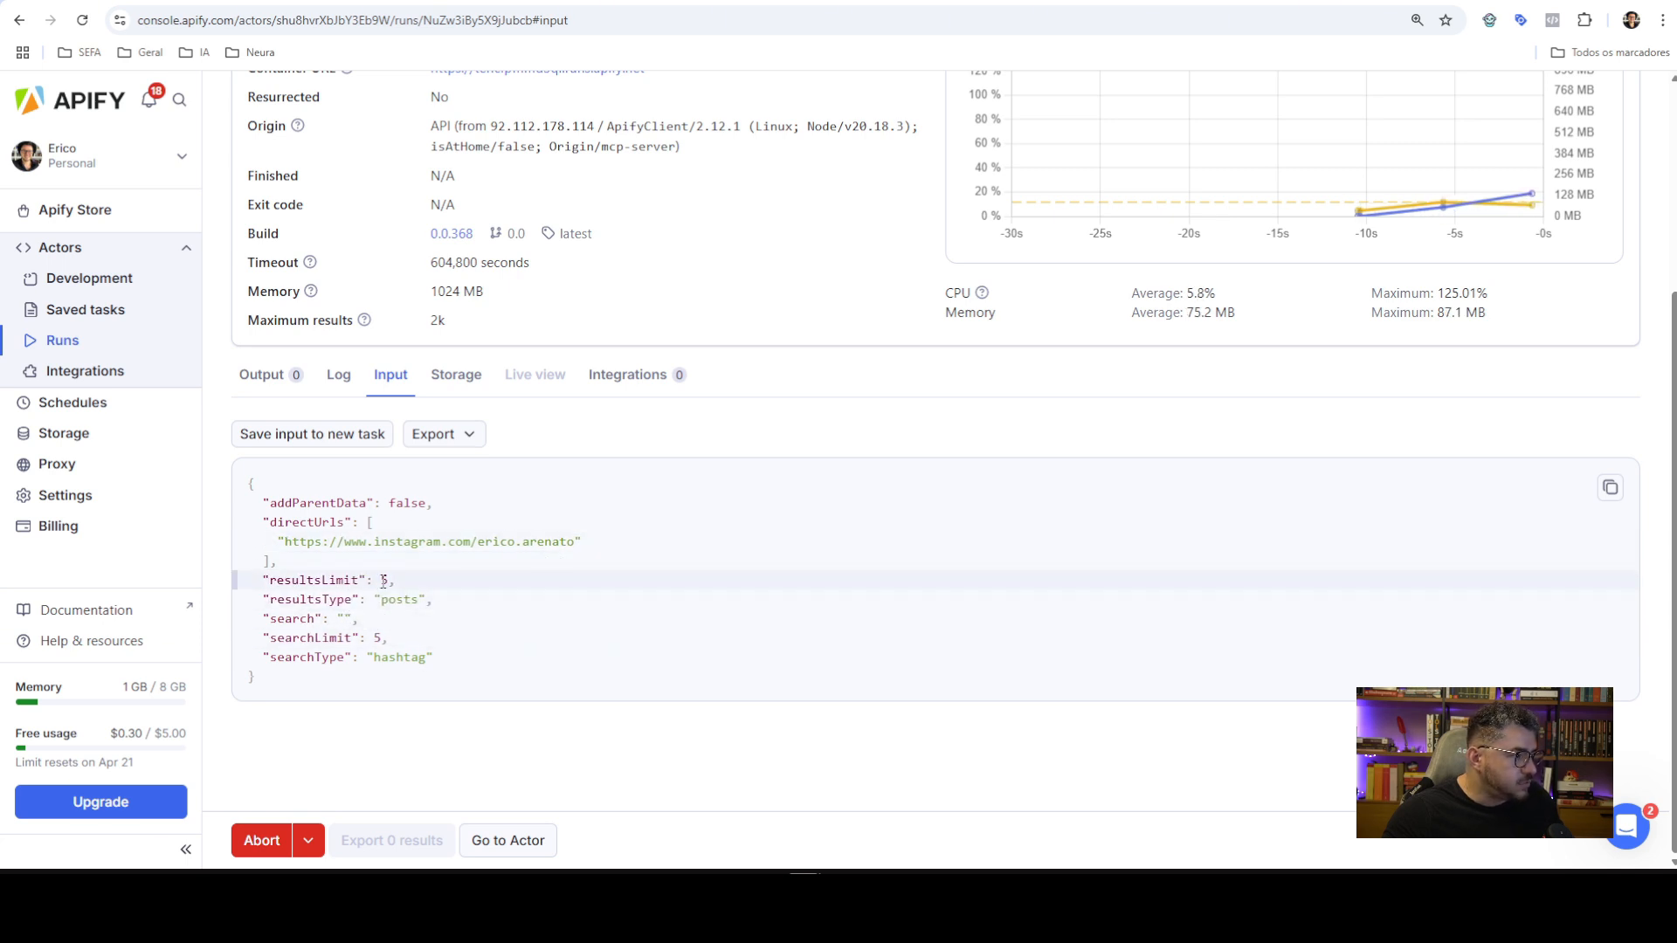
pyautogui.scroll(1, 564, 542)
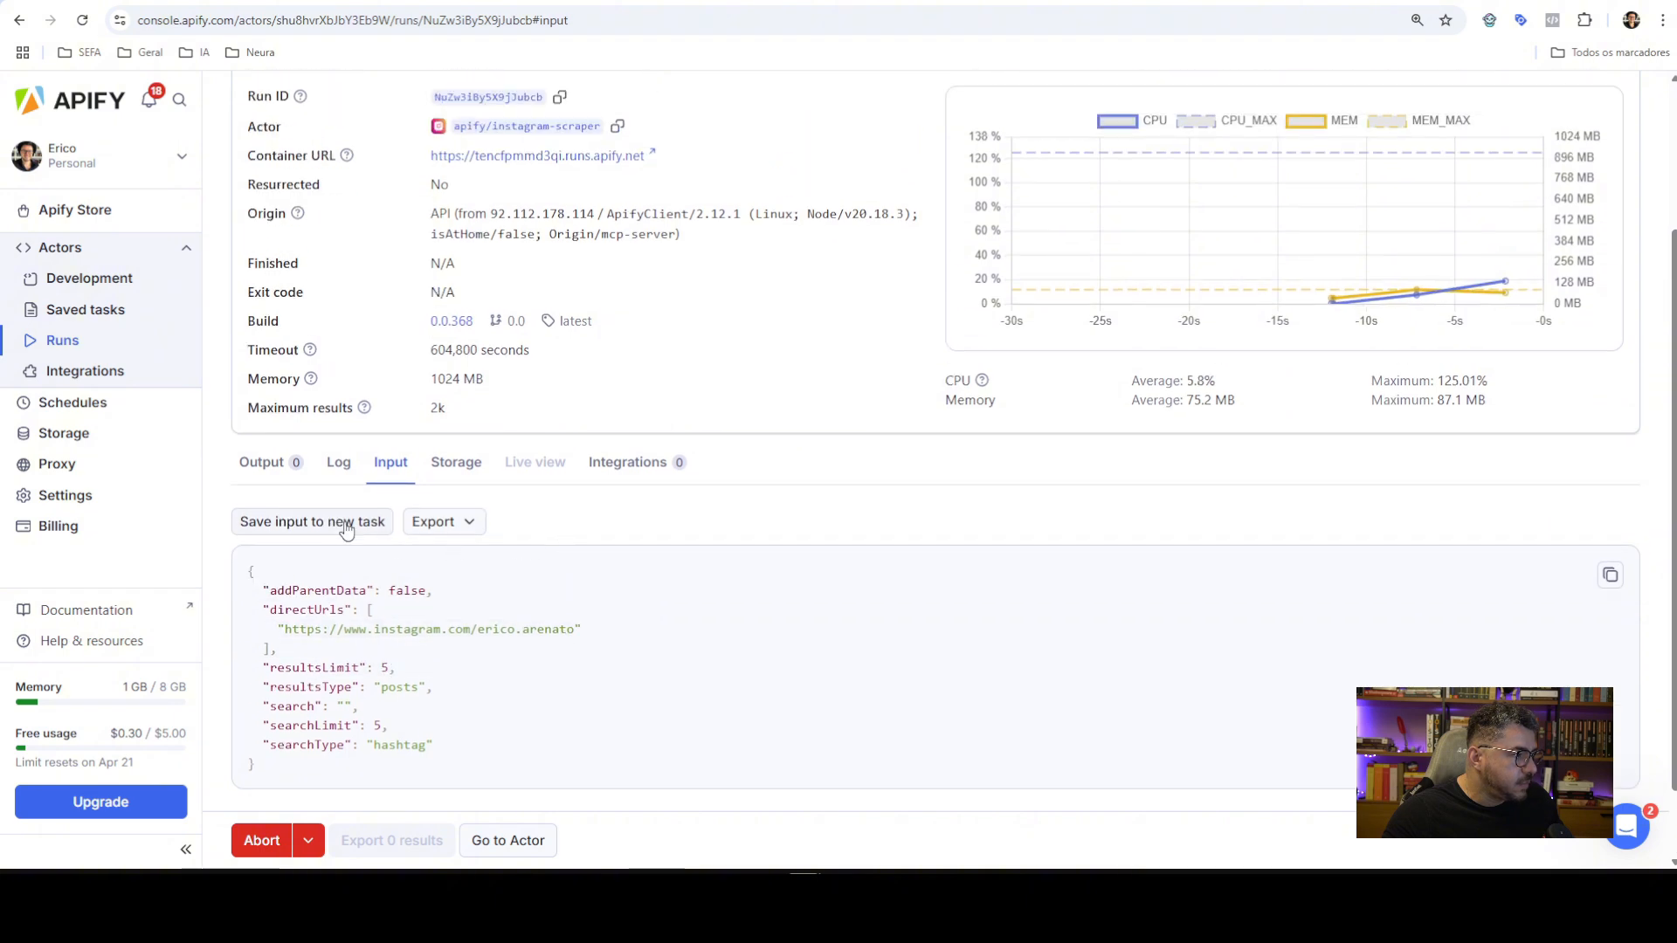
# Check that the run's output holds 5 posts, then return to n8n
pyautogui.click(266, 460)
pyautogui.scroll(-1, 798, 505)
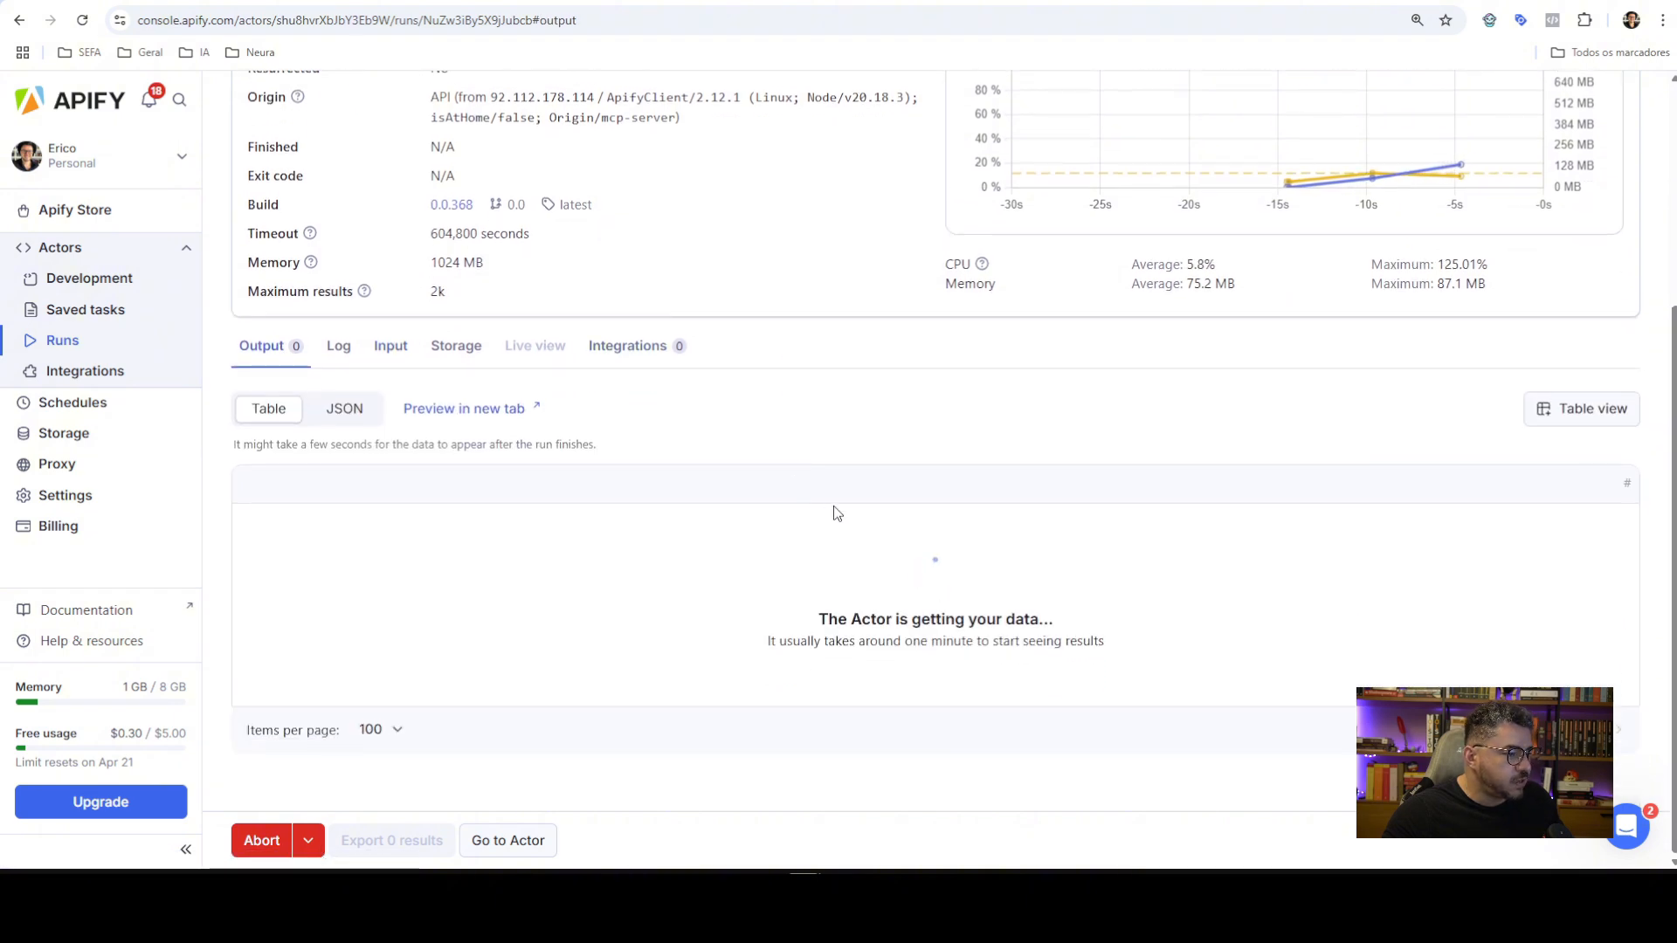
pyautogui.scroll(-2, 390, 390)
pyautogui.scroll(-2, 389, 390)
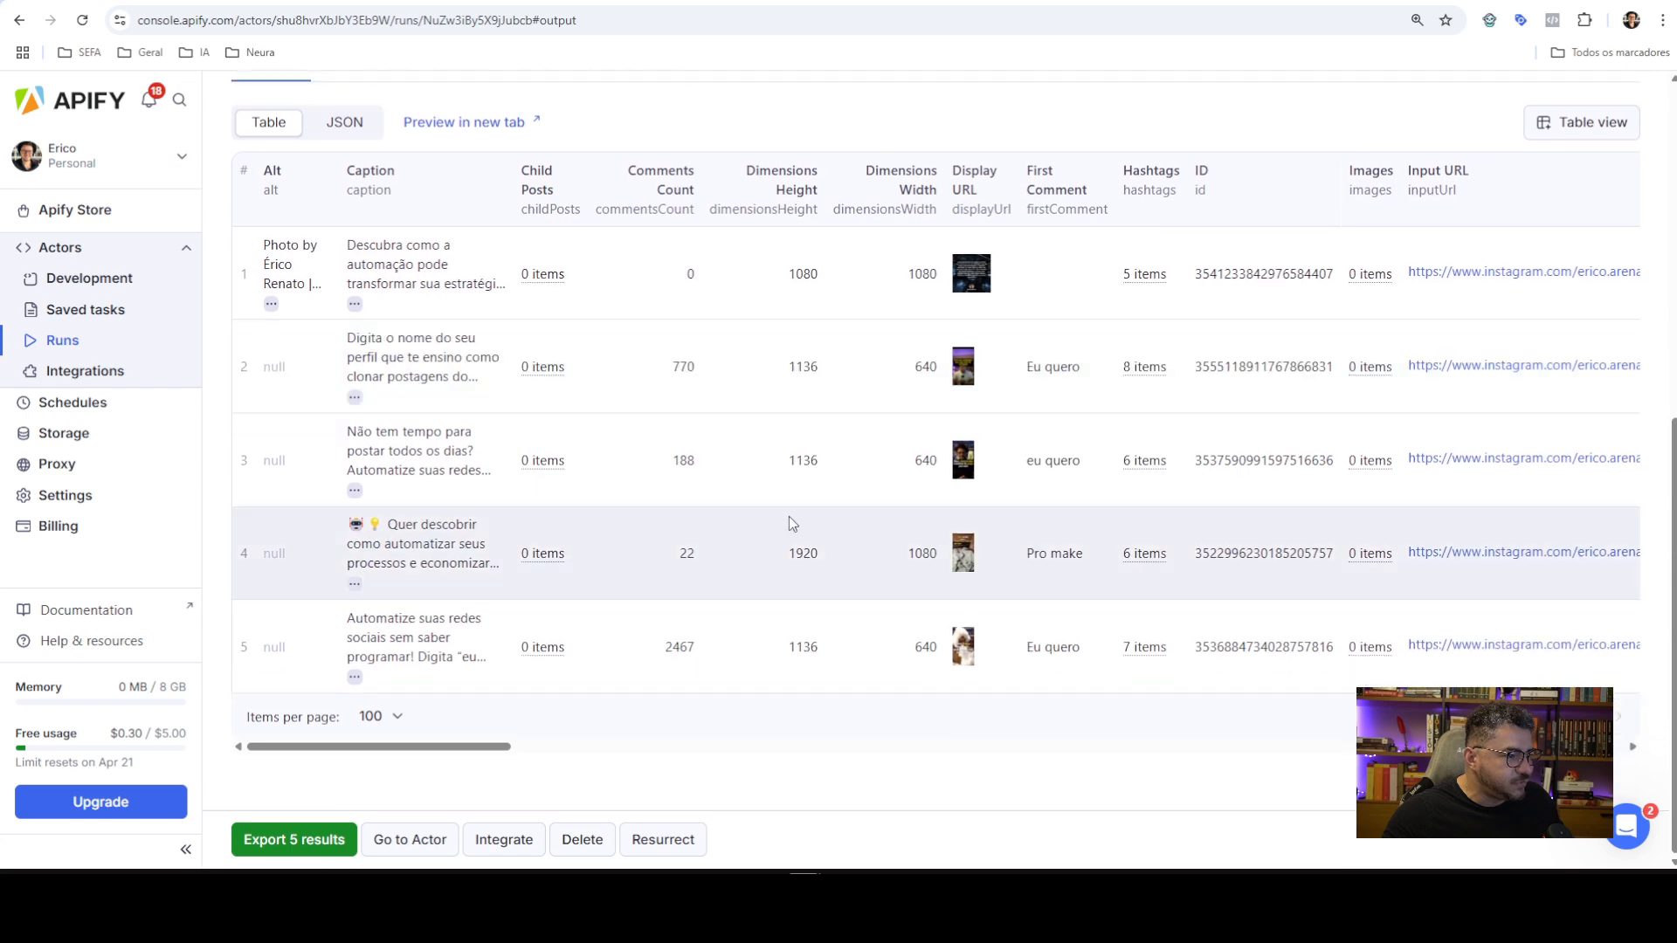
pyautogui.scroll(2, 762, 531)
pyautogui.scroll(-2, 1016, 447)
pyautogui.moveTo(429, 747)
pyautogui.mouseDown()
pyautogui.moveTo(812, 747)
pyautogui.moveTo(443, 741)
pyautogui.mouseUp()
pyautogui.click(743, 2)
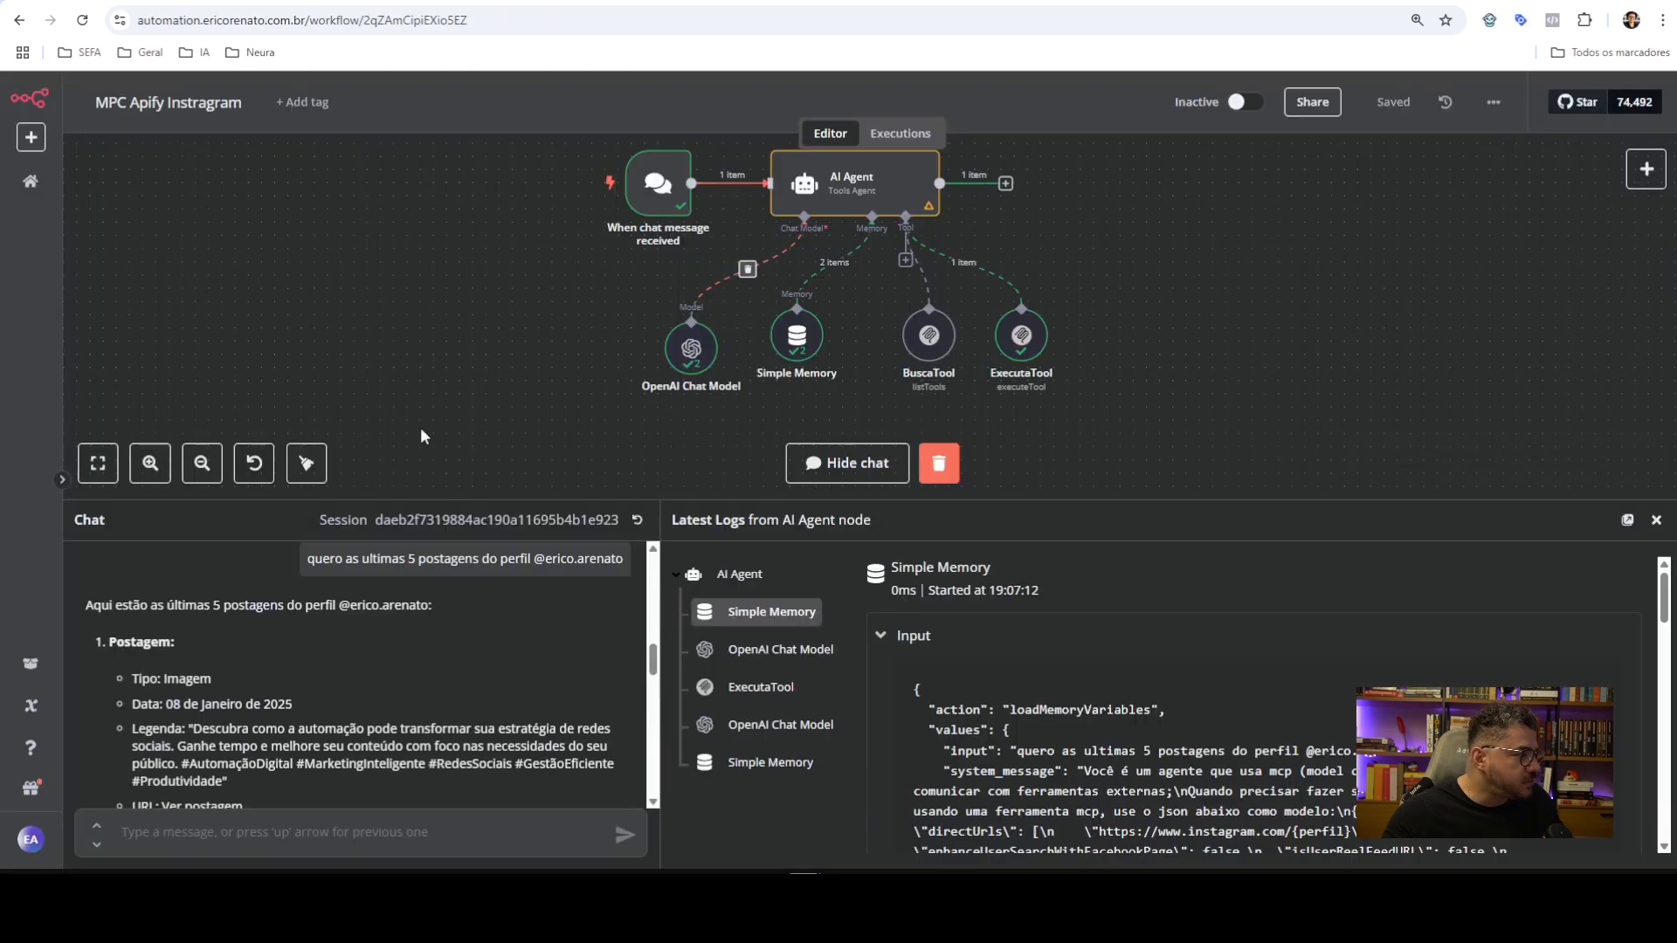
pyautogui.moveTo(648, 505); pyautogui.dragTo(721, 423)
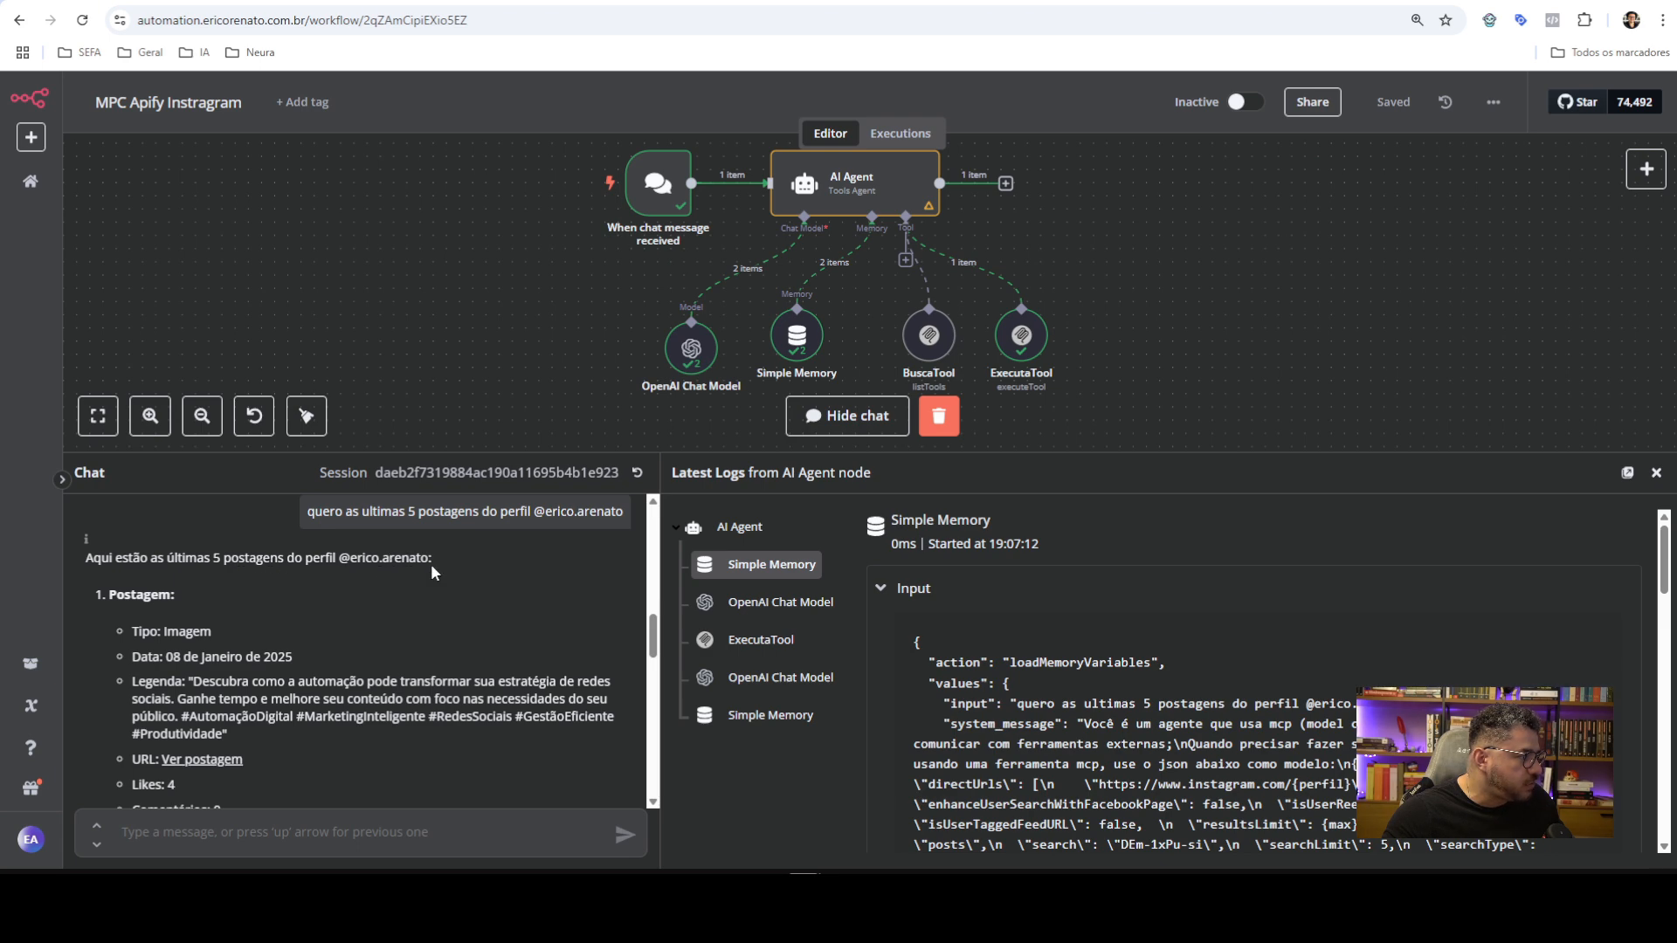
pyautogui.scroll(-1, 262, 585)
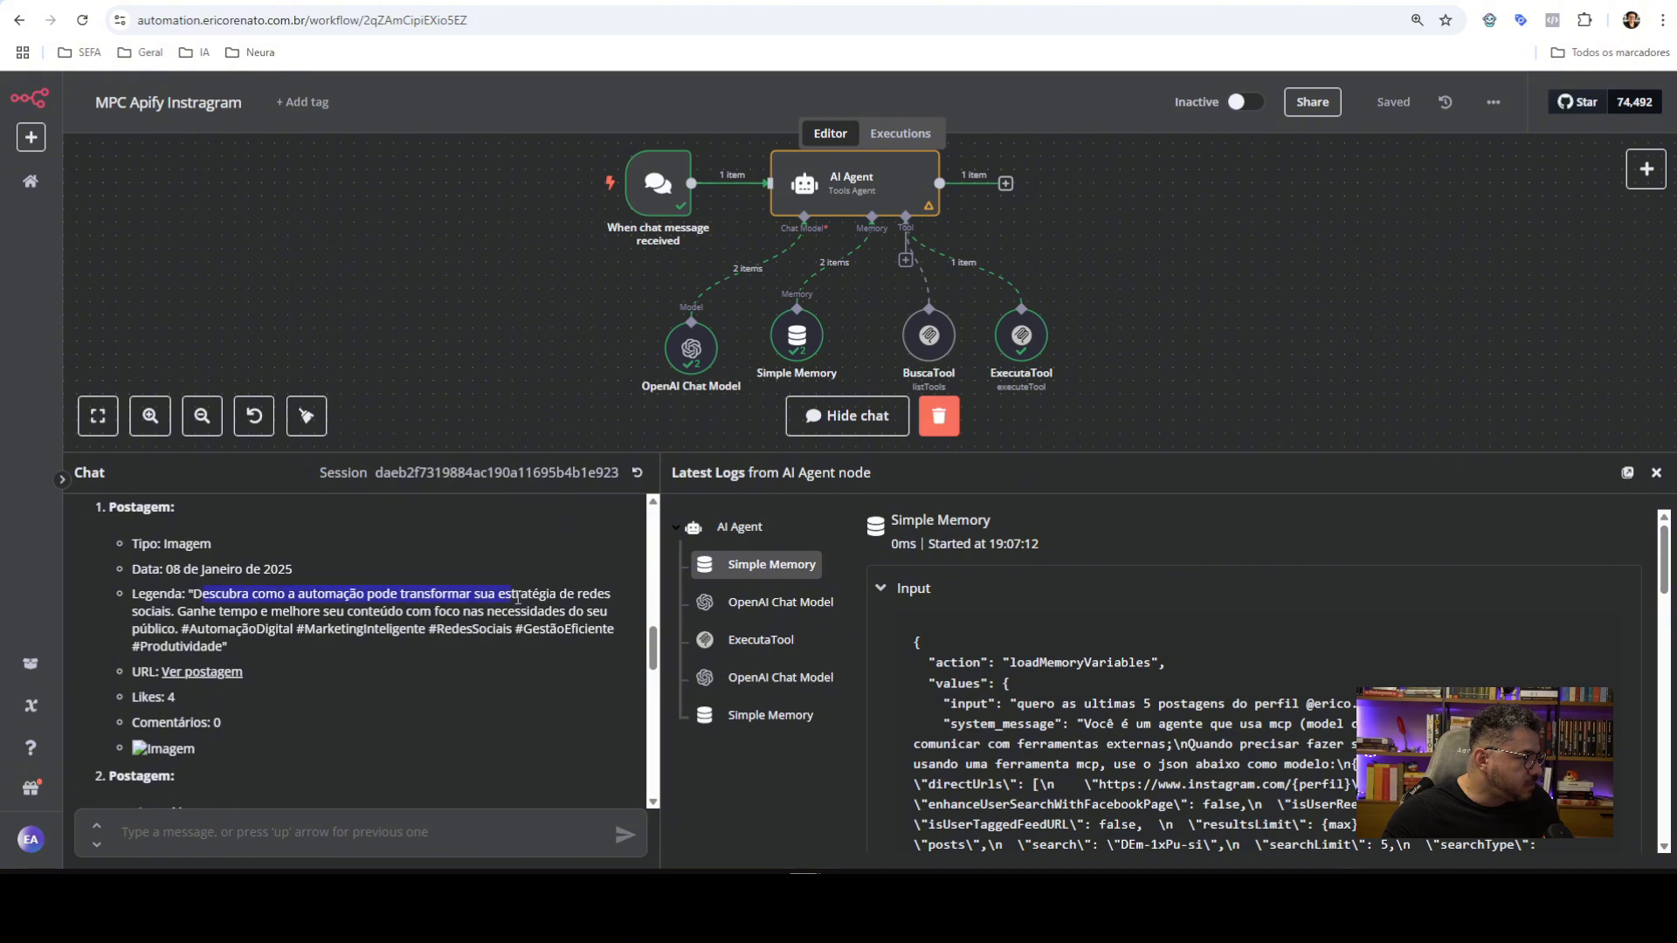
pyautogui.moveTo(518, 598); pyautogui.dragTo(531, 630)
pyautogui.scroll(-2, 353, 599)
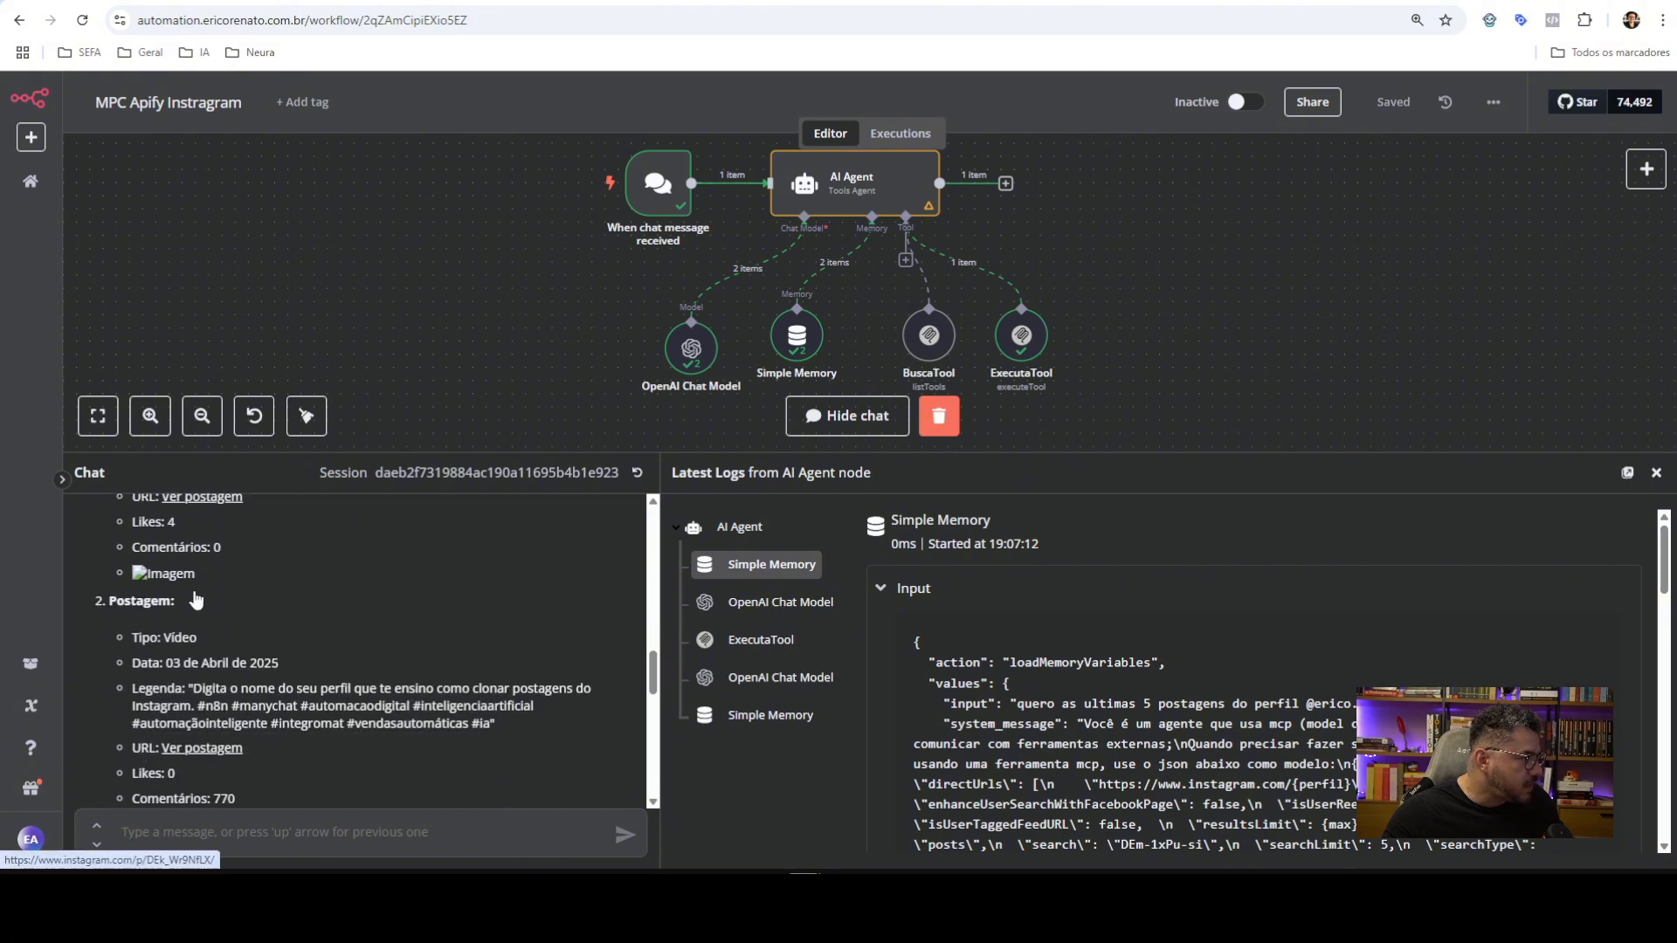
pyautogui.doubleClick(178, 638)
pyautogui.scroll(-1, 200, 625)
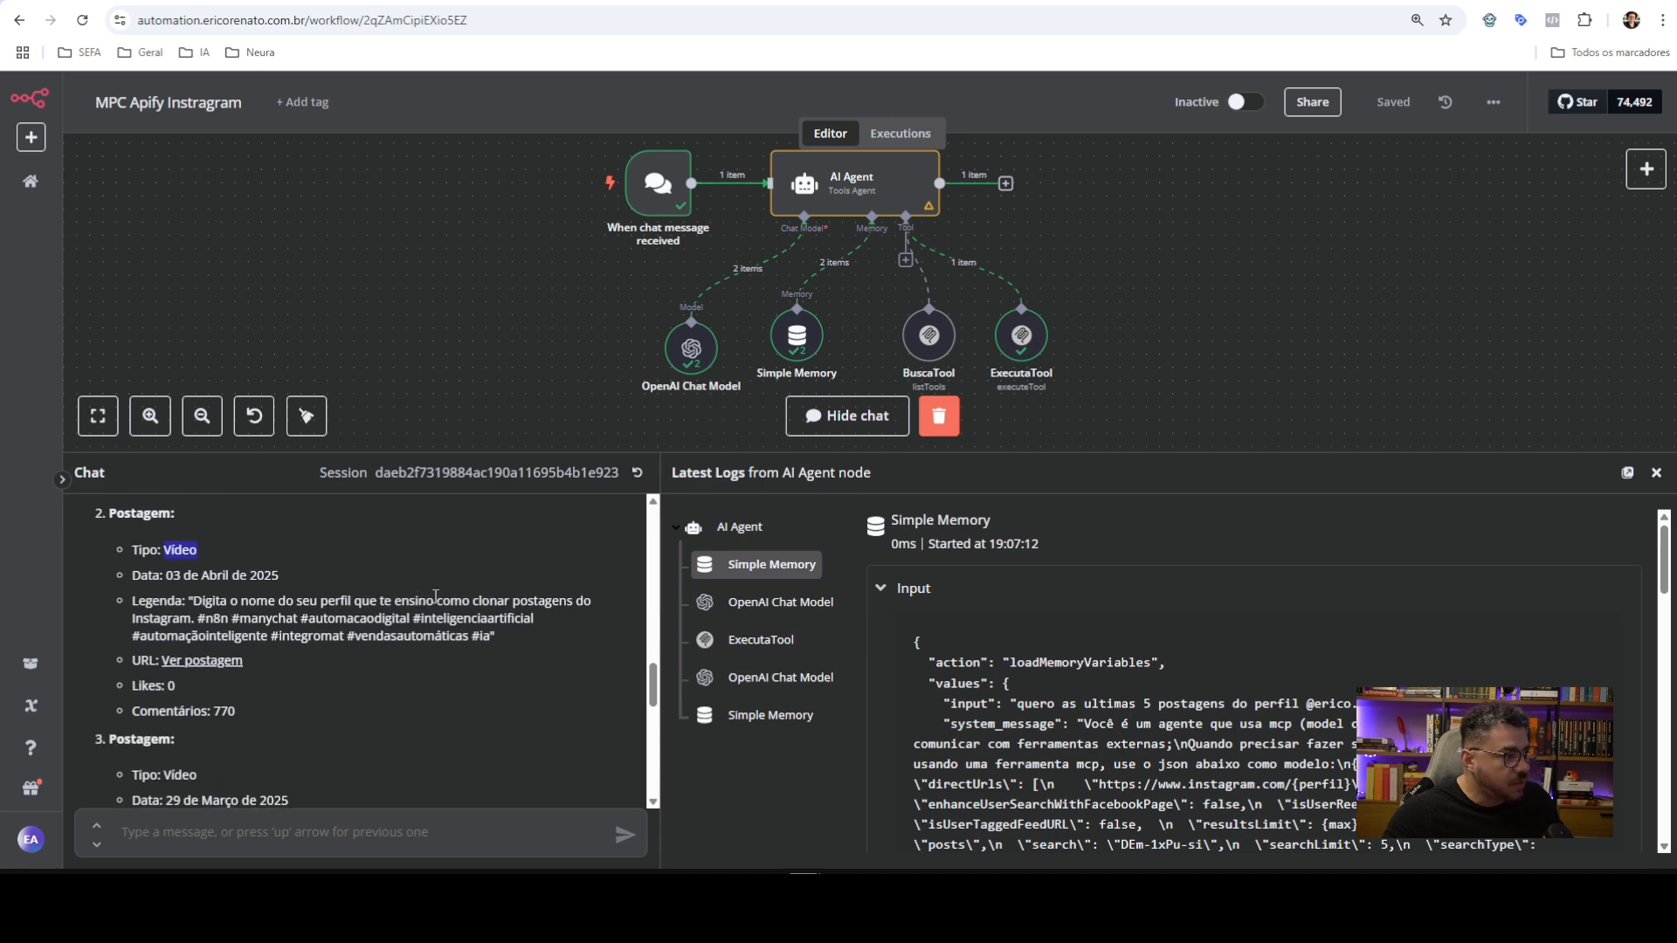
pyautogui.scroll(-2, 175, 585)
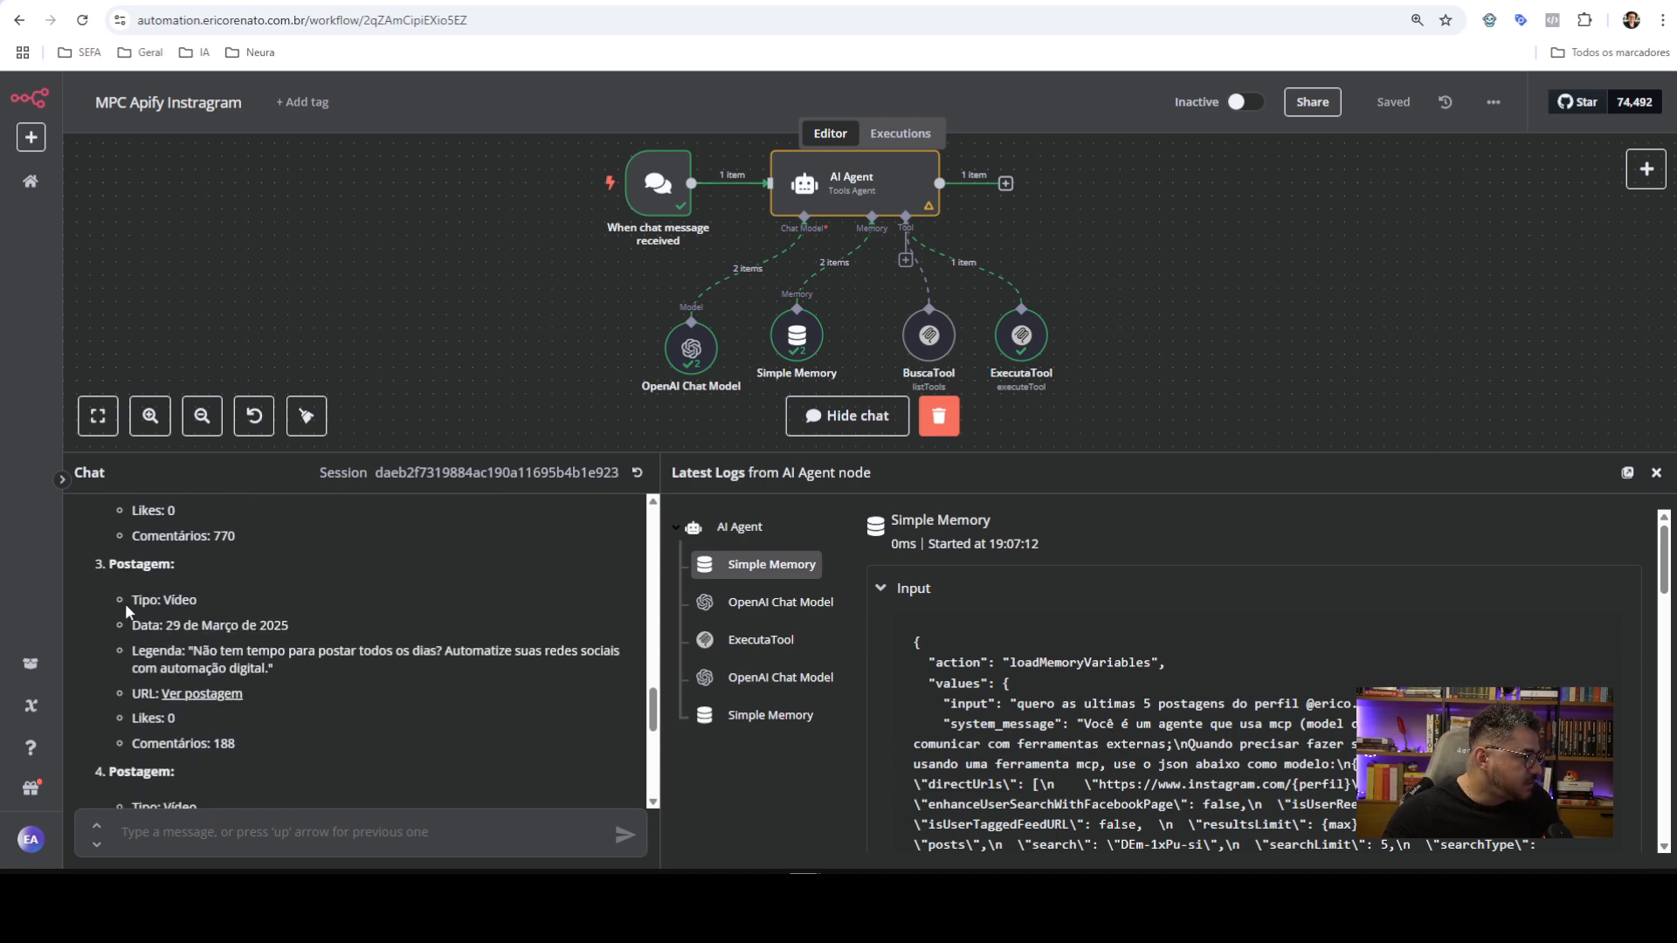
pyautogui.scroll(-1, 126, 609)
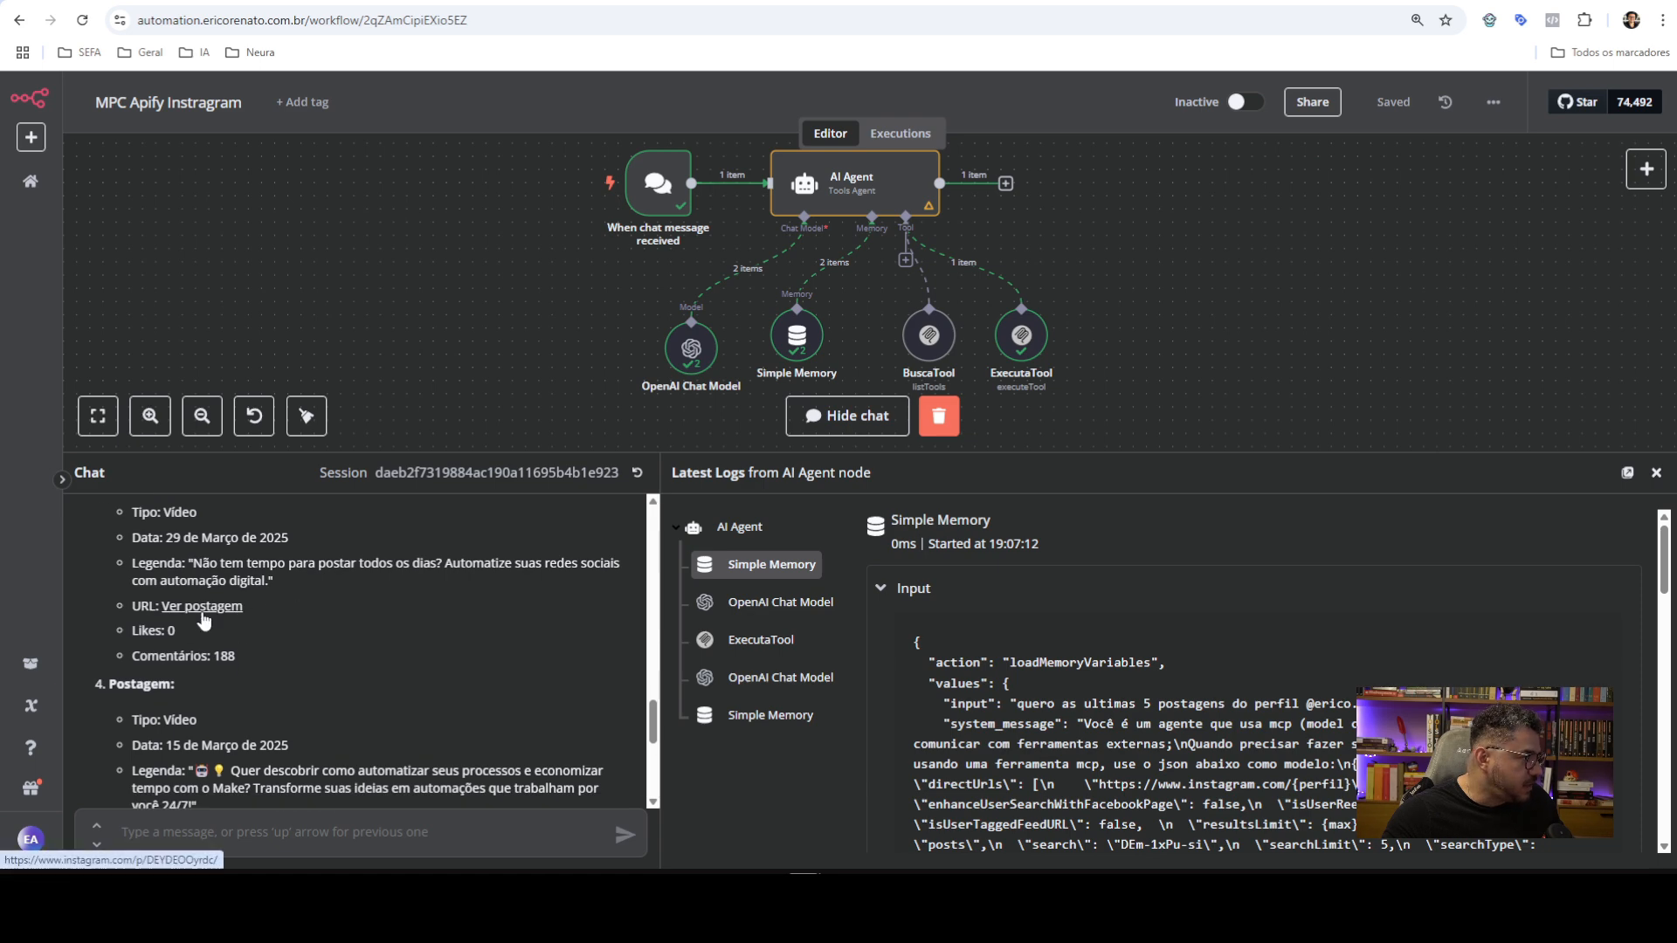
pyautogui.click(214, 606)
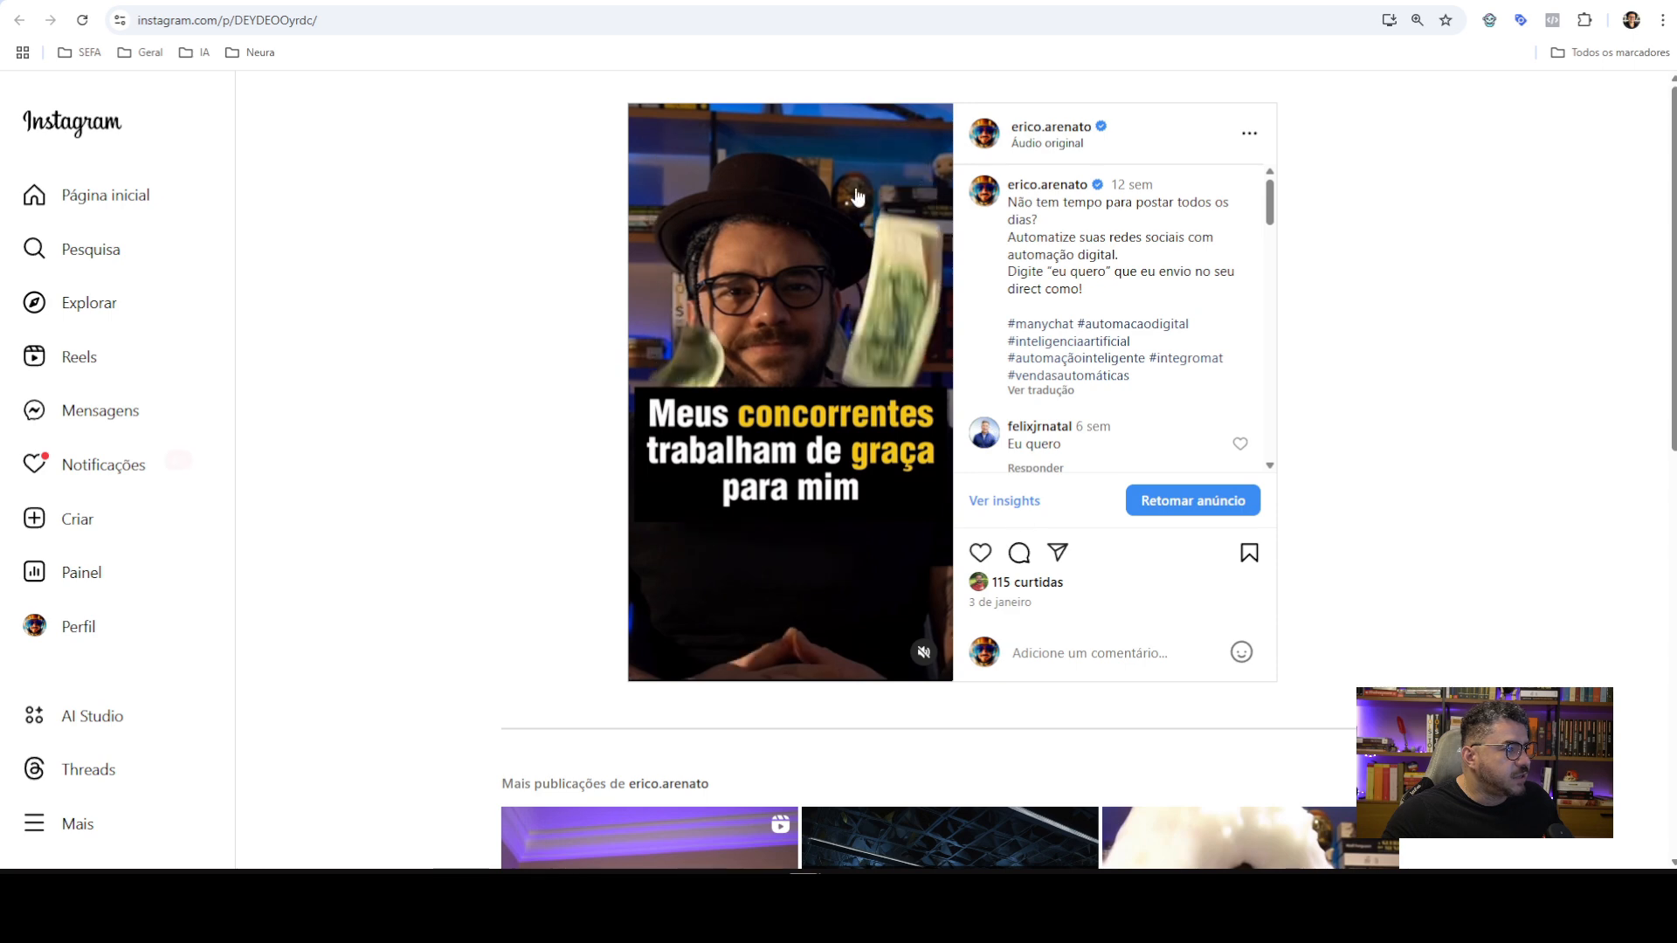
pyautogui.hotkey('ctrl', 'w')
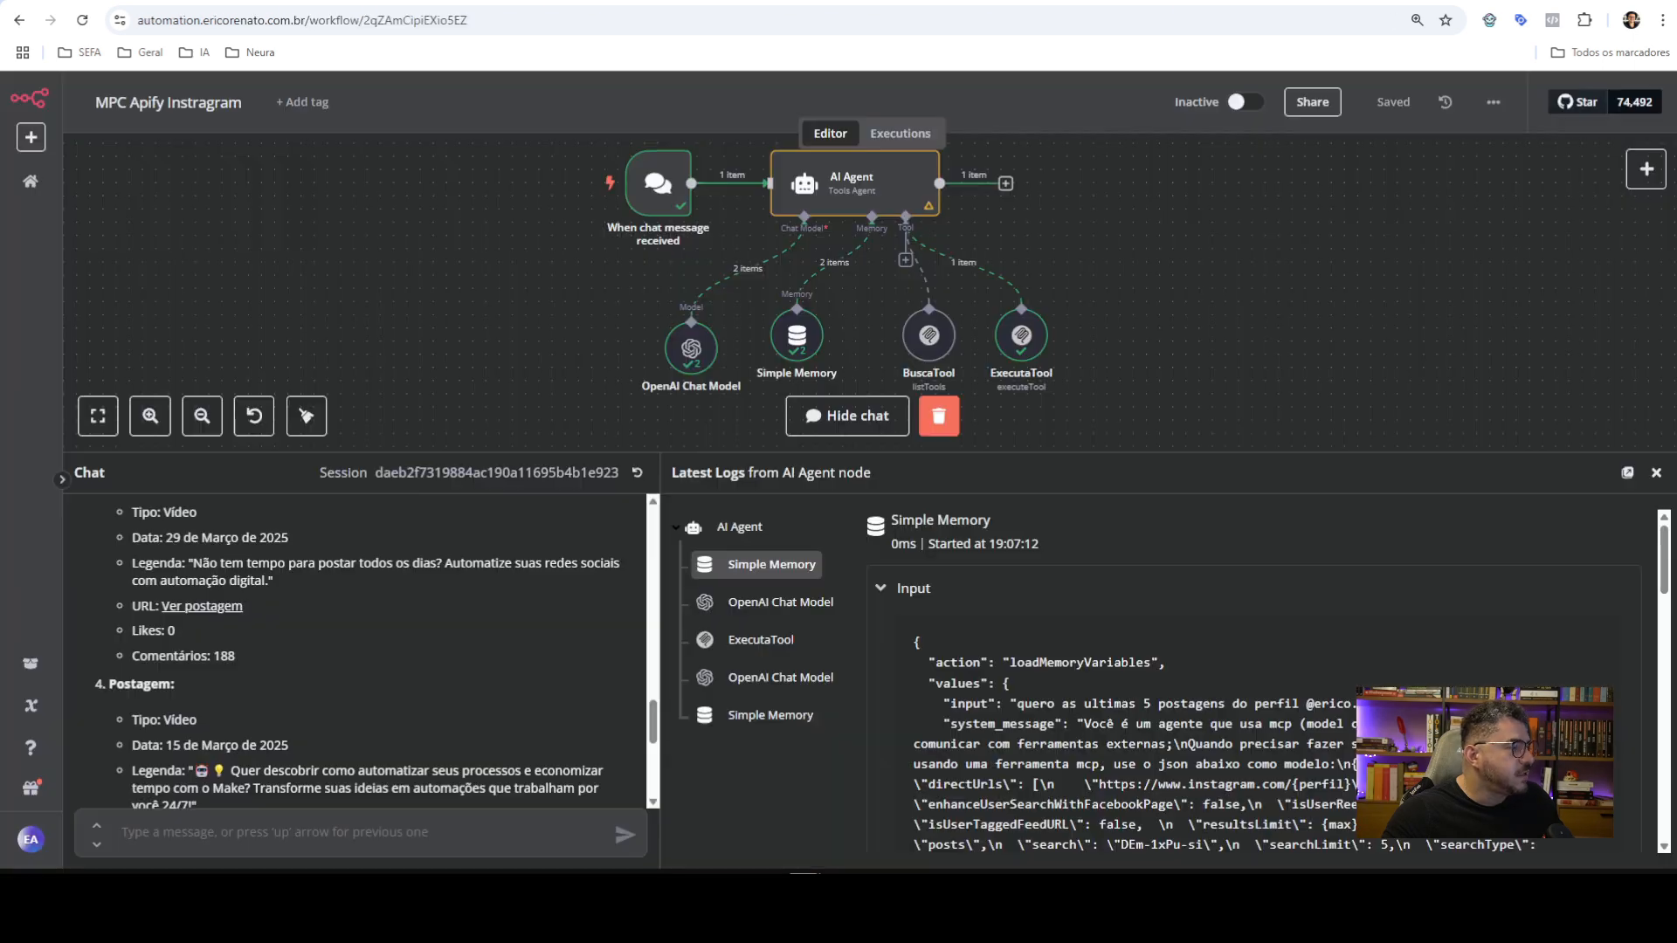
pyautogui.scroll(3, 262, 646)
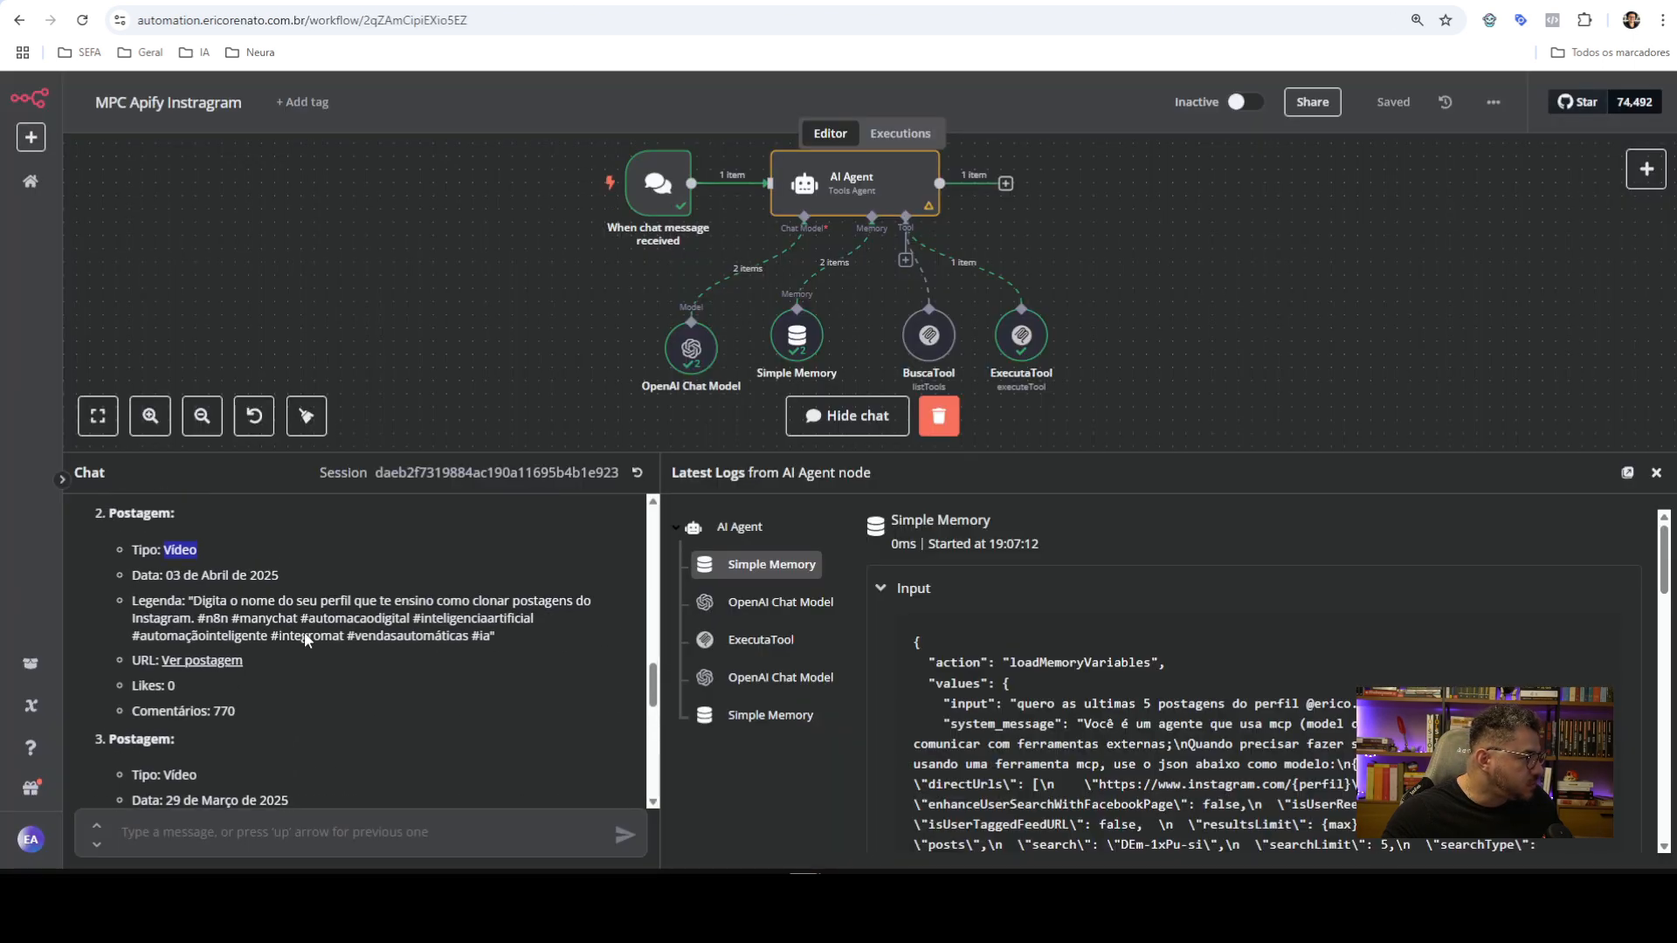
pyautogui.click(232, 661)
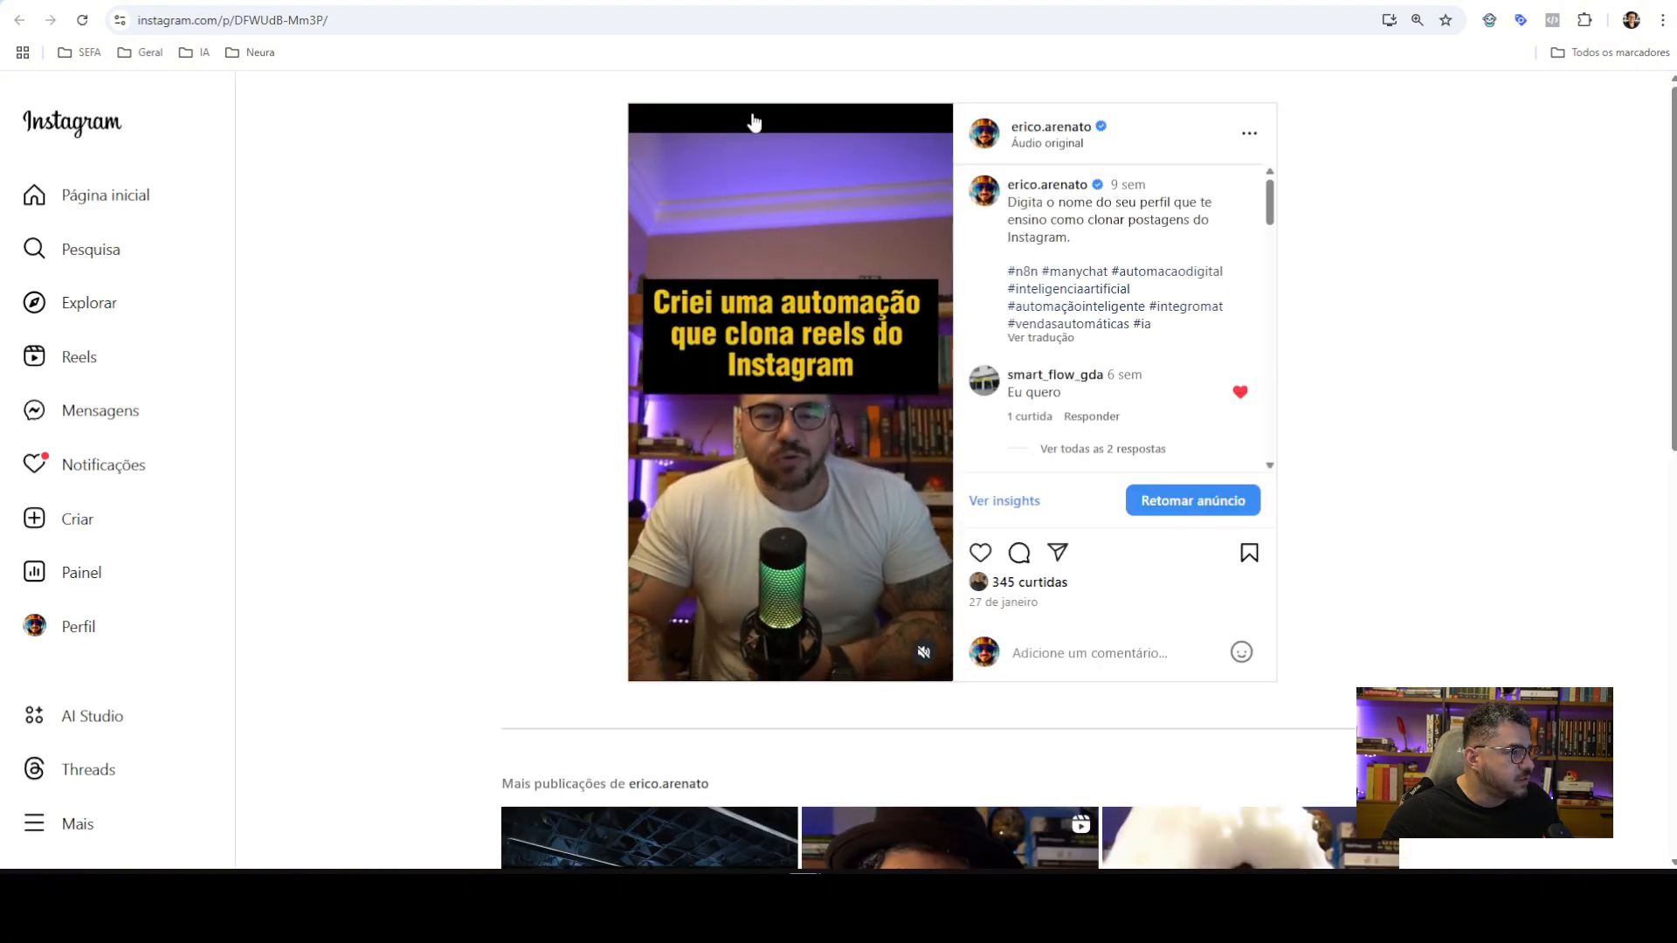
pyautogui.hotkey('ctrl', 'w')
pyautogui.scroll(2, 219, 602)
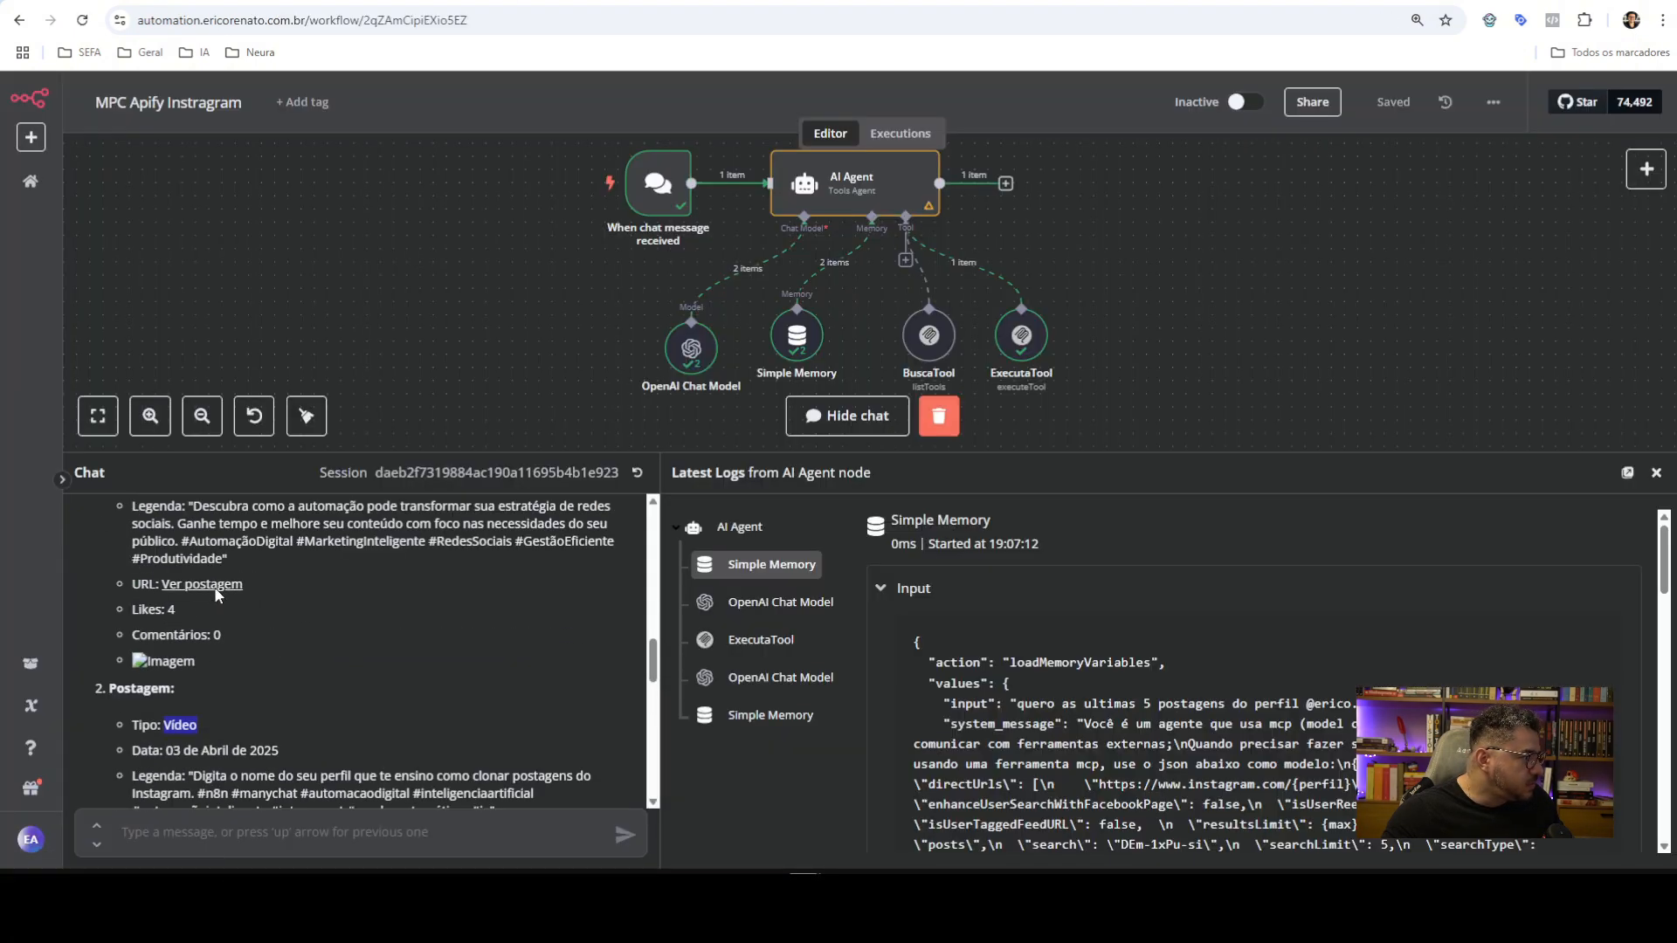
pyautogui.click(213, 585)
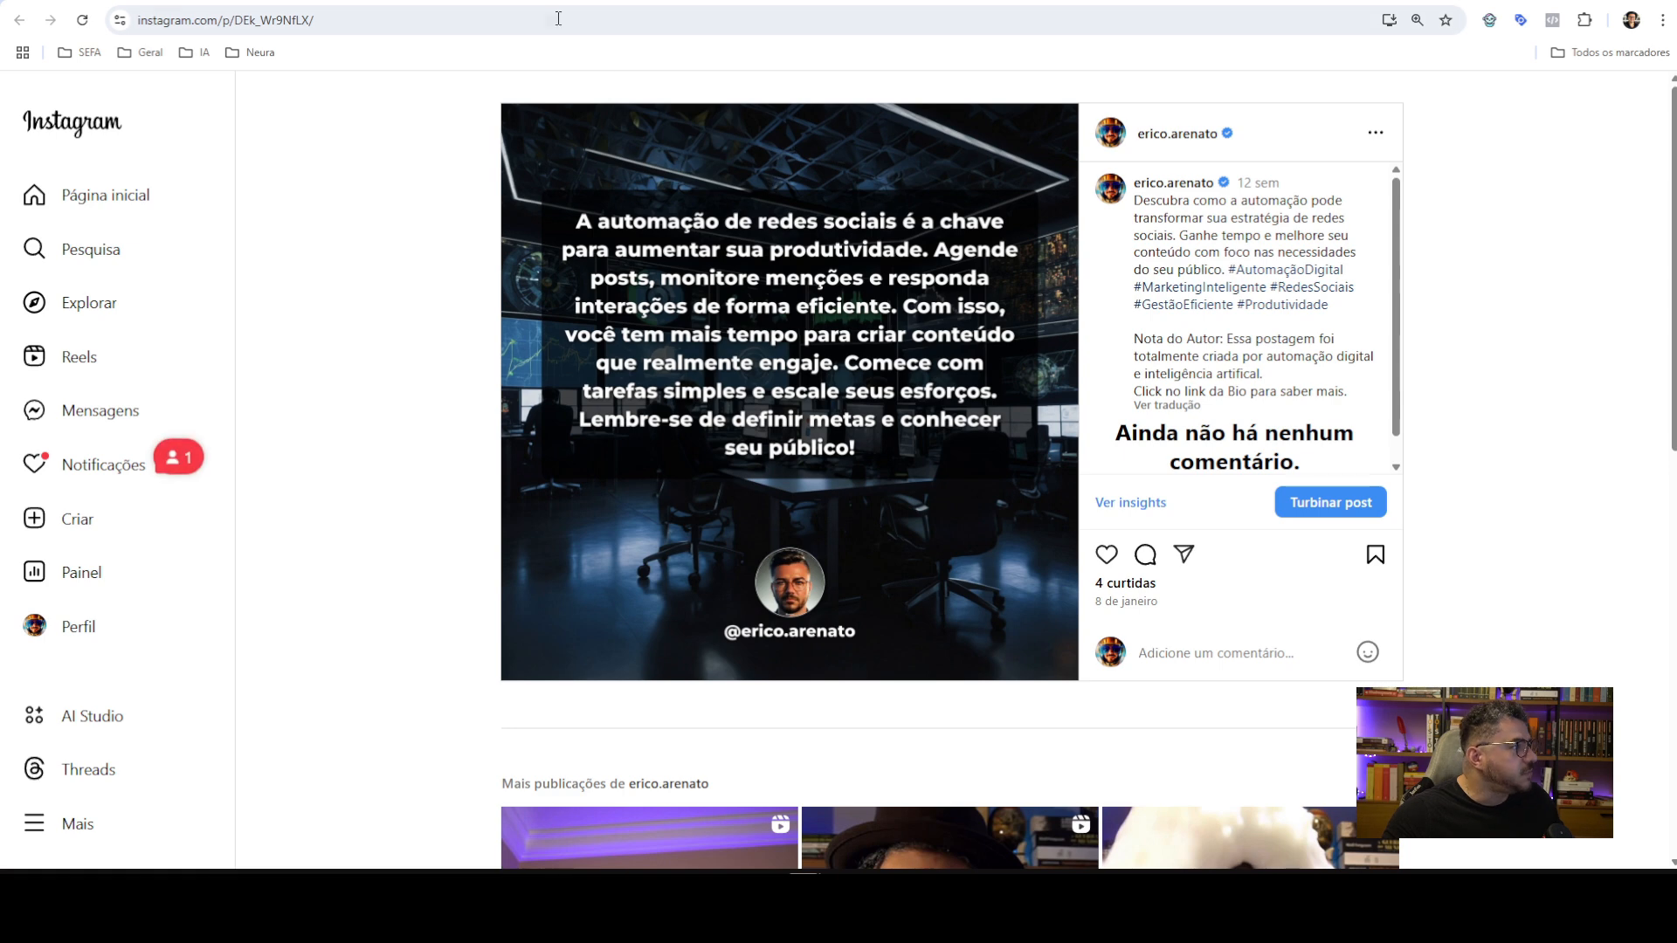
pyautogui.hotkey('ctrl', 'w')
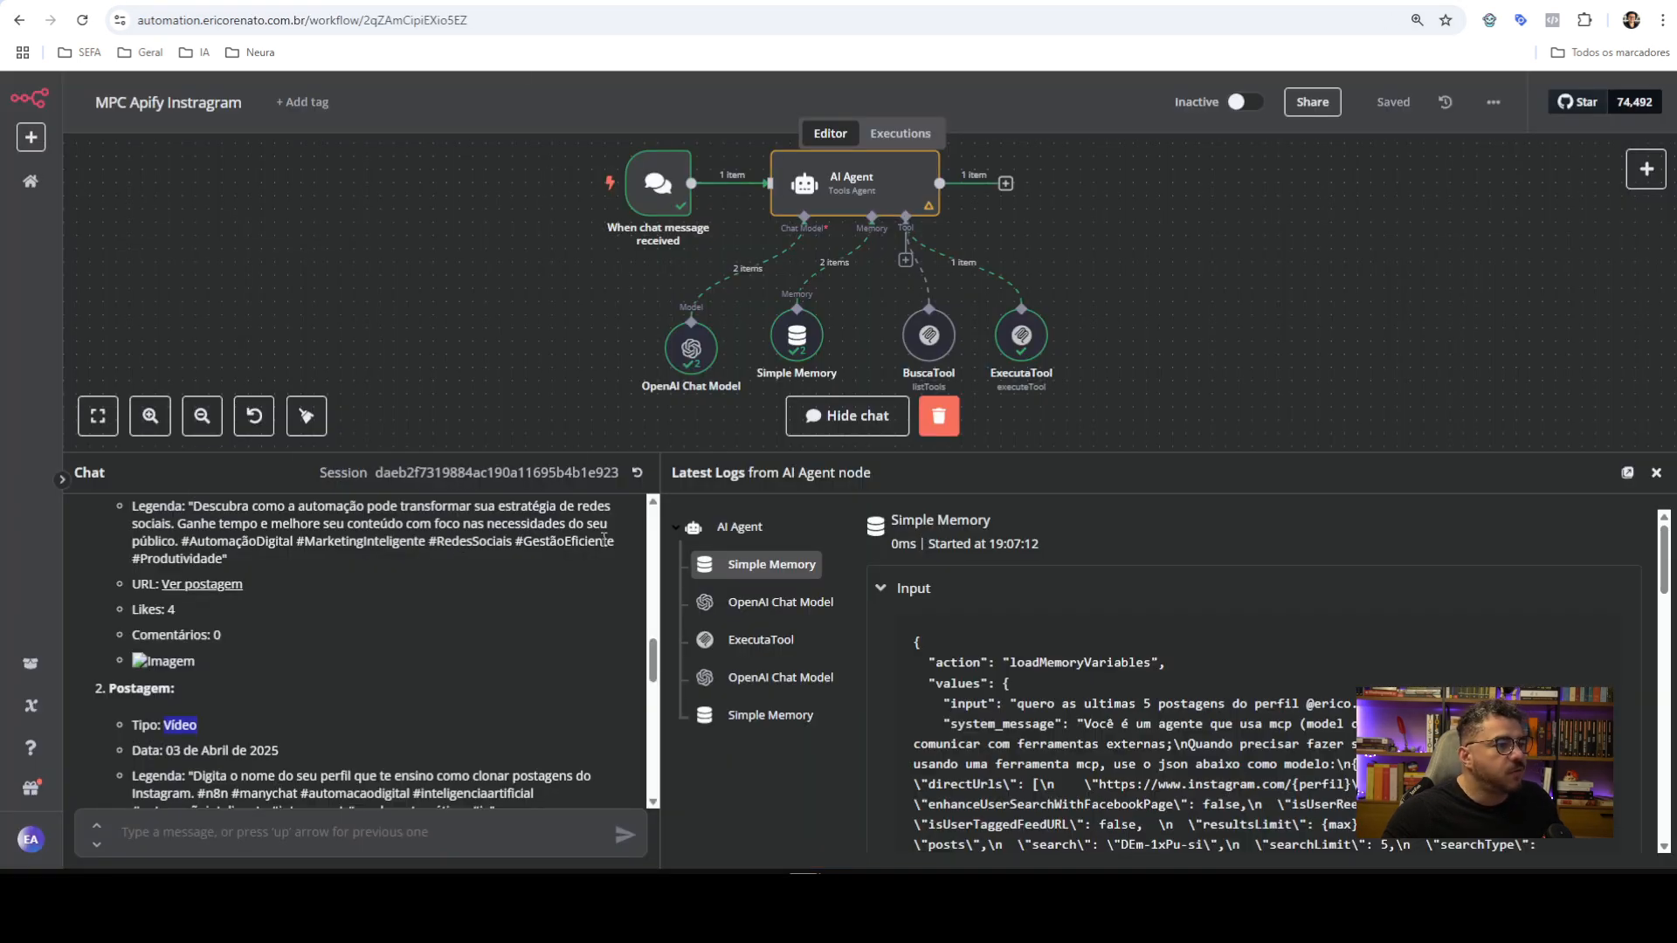
# Open the Google Maps Extractor's MCP setup instructions under its API section
pyautogui.moveTo(1093, 459); pyautogui.dragTo(1094, 590)
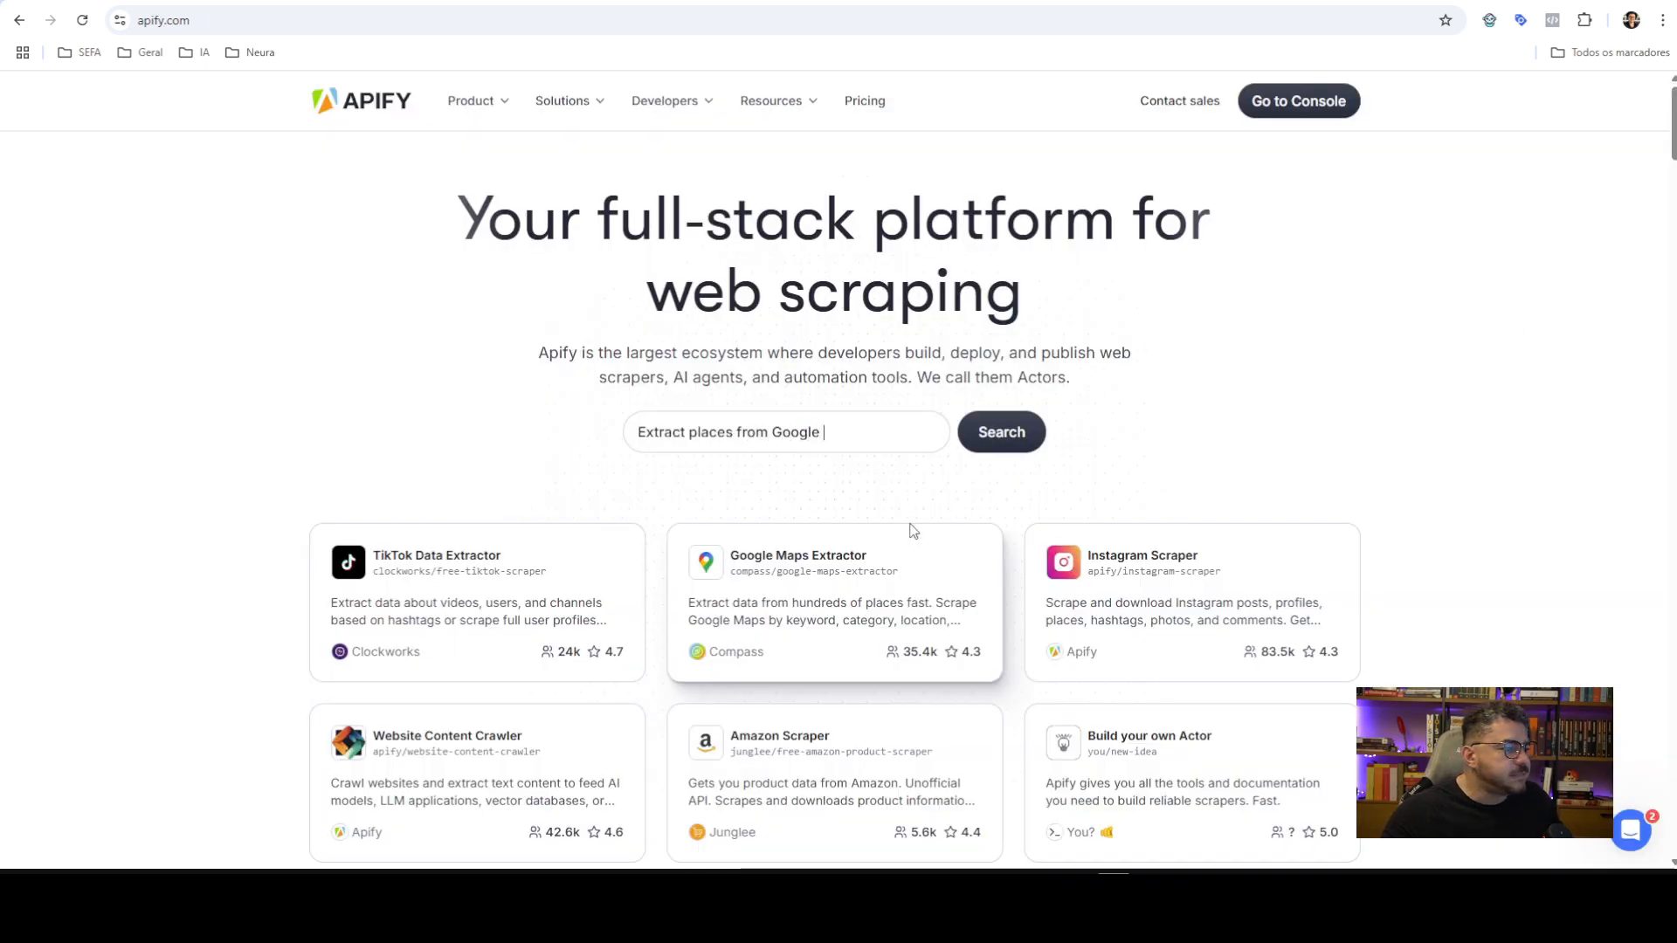
pyautogui.click(812, 559)
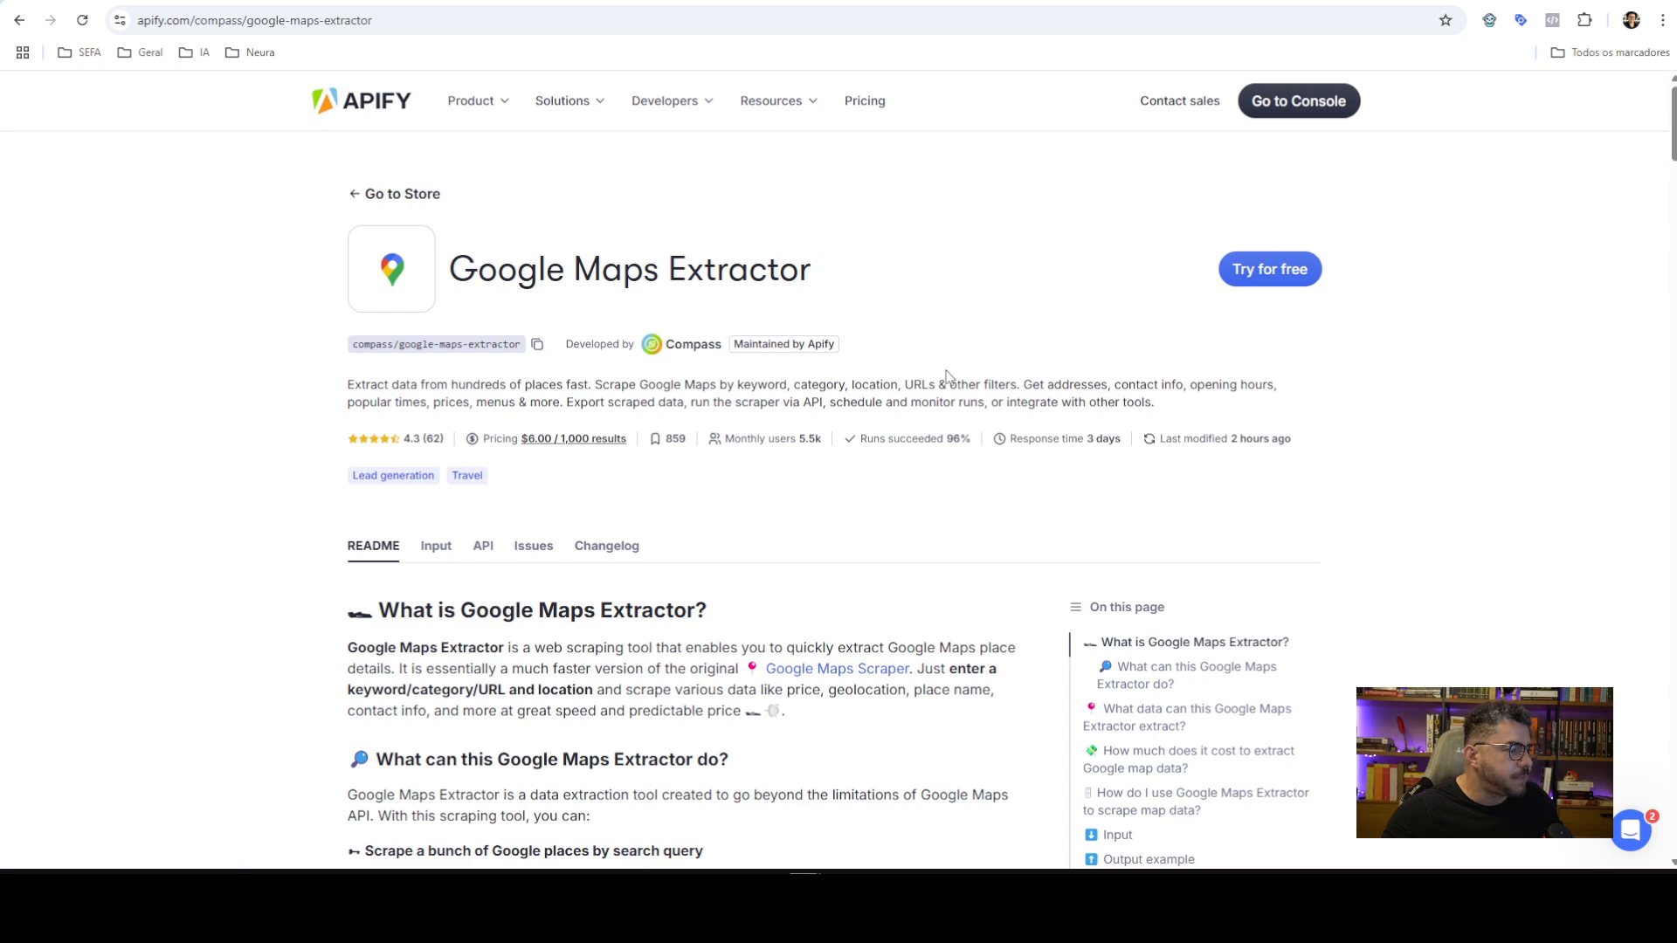
pyautogui.click(485, 546)
pyautogui.scroll(-2, 812, 476)
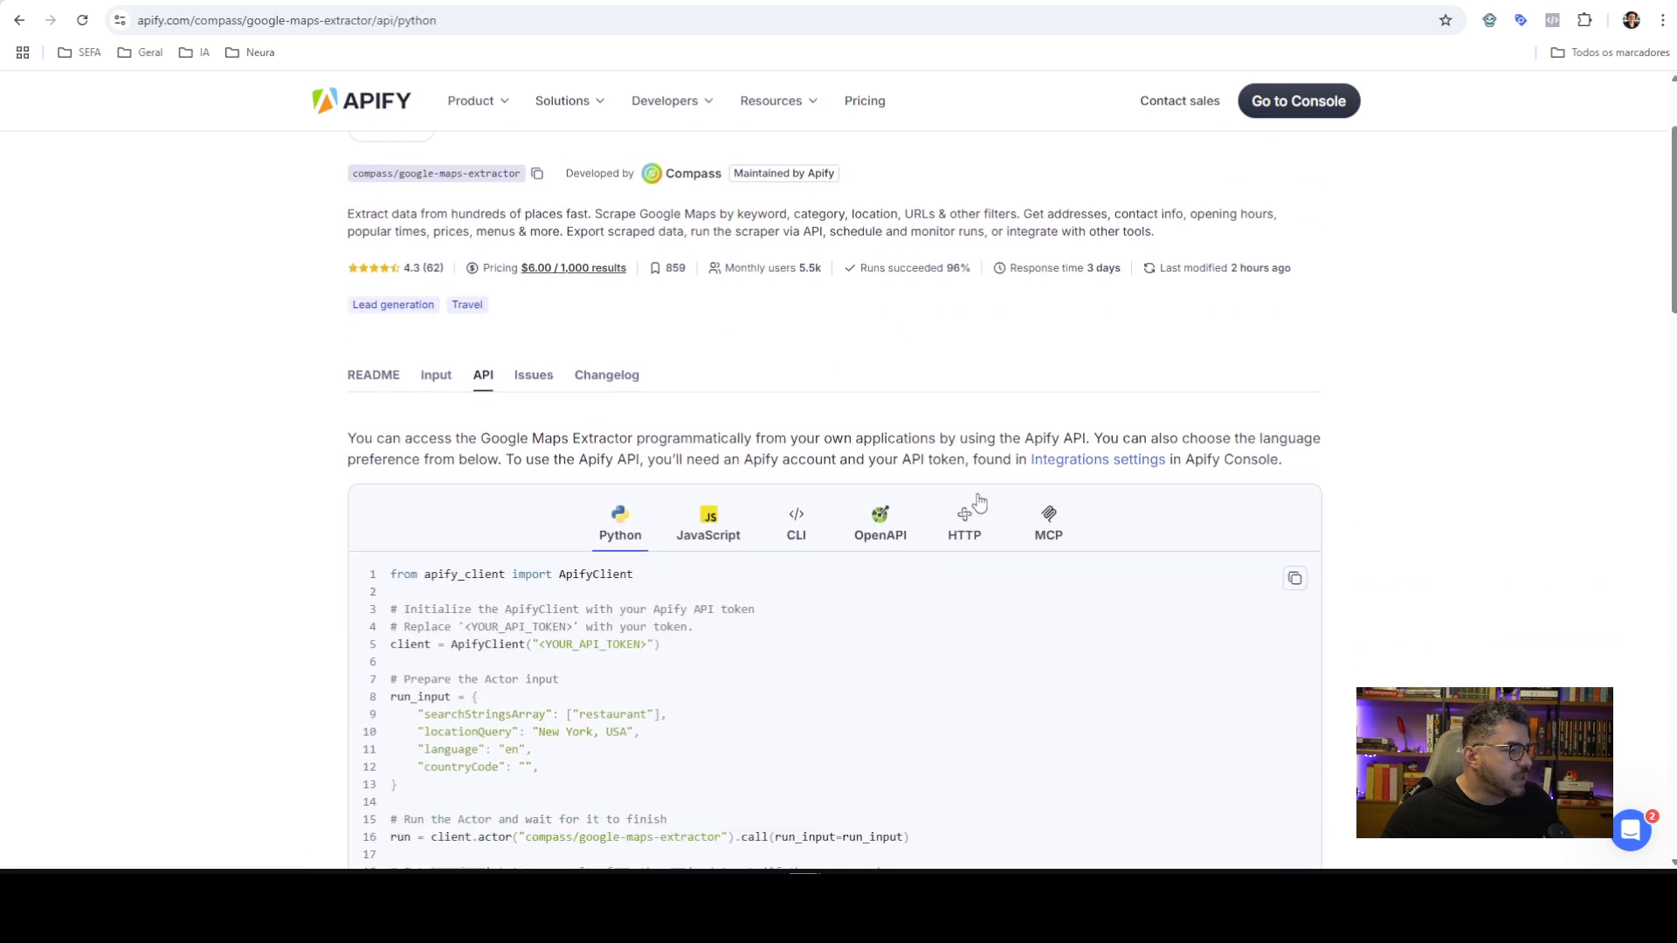
pyautogui.click(1049, 534)
pyautogui.scroll(-15, 1040, 393)
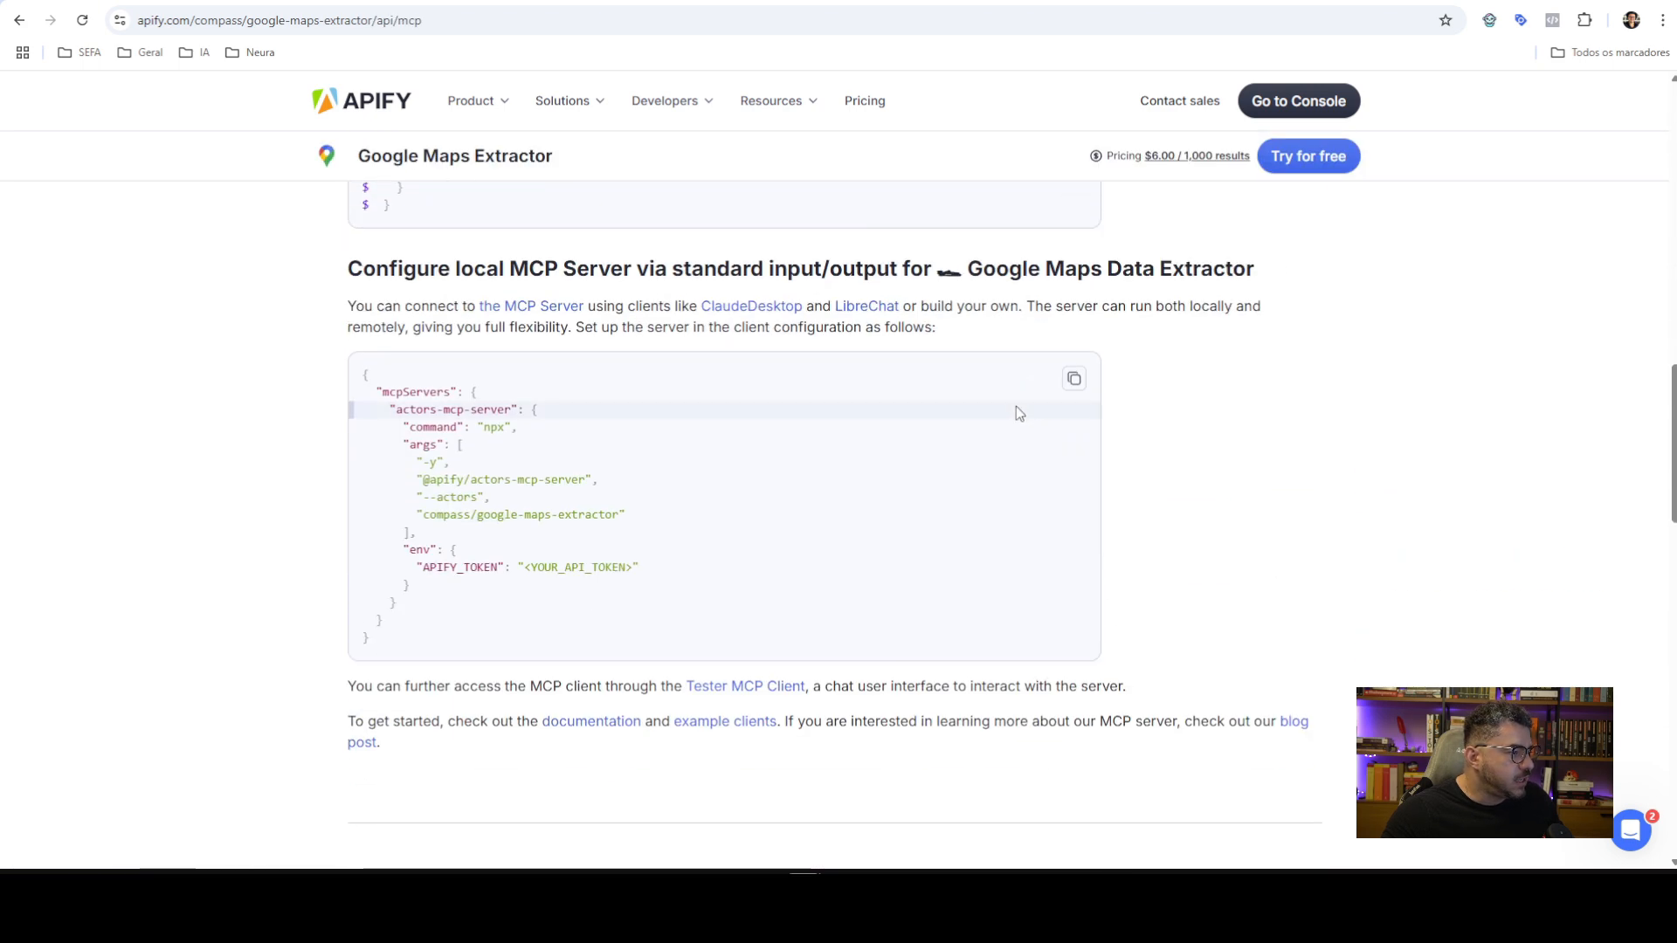
pyautogui.scroll(2, 538, 354)
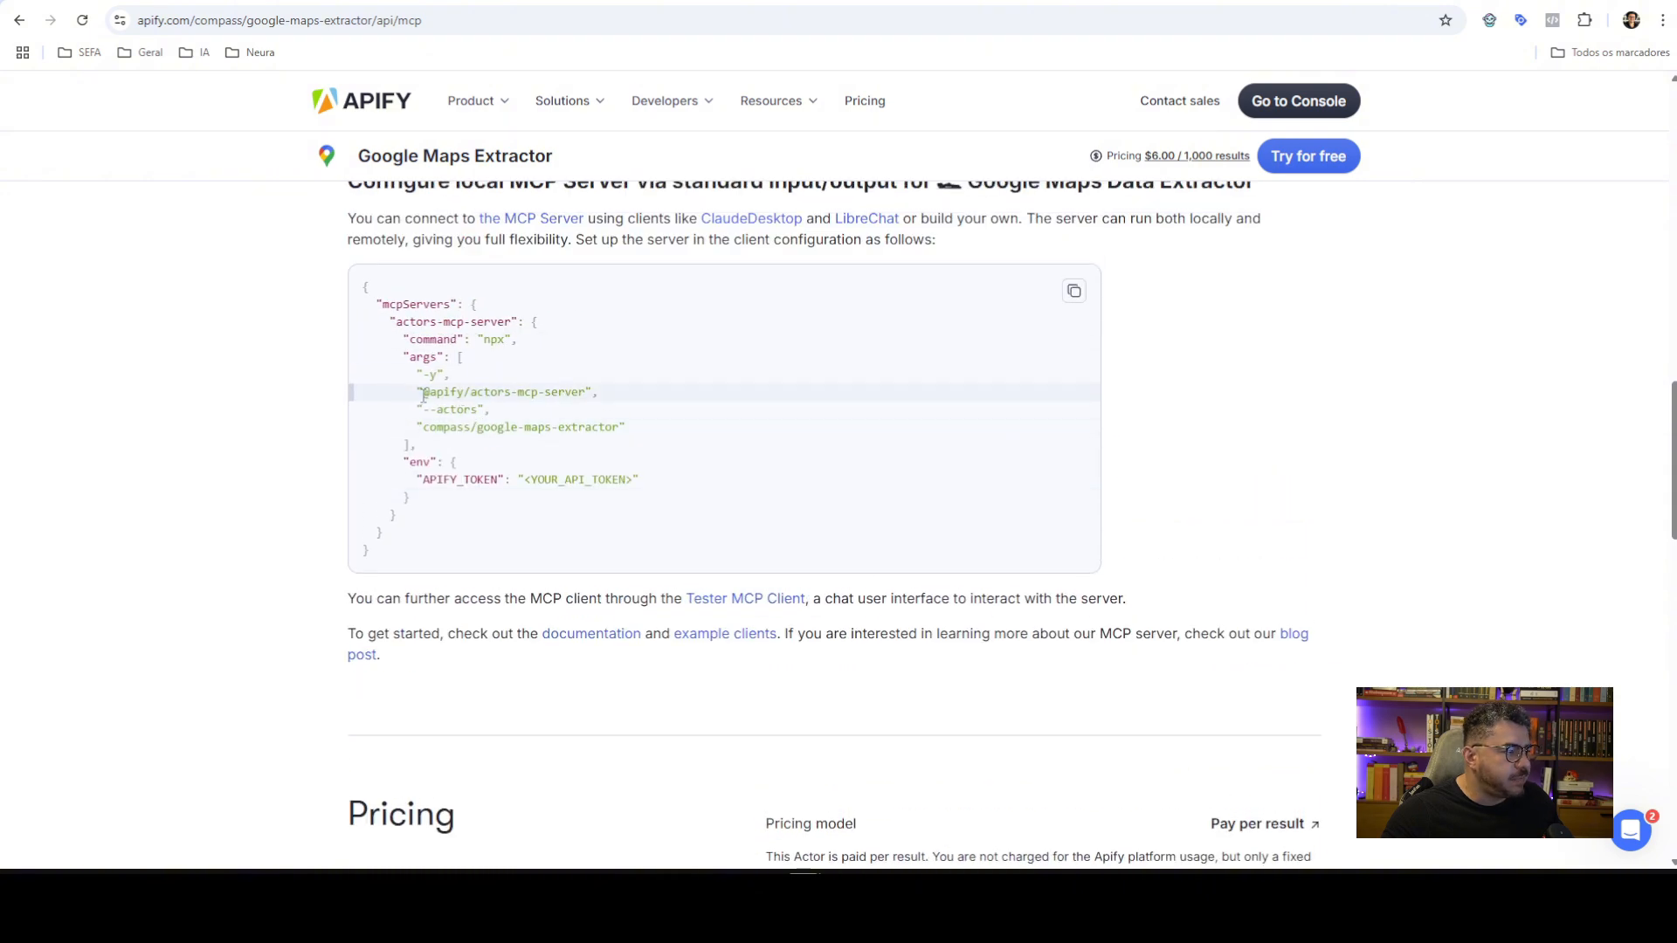
pyautogui.moveTo(434, 391); pyautogui.dragTo(585, 392)
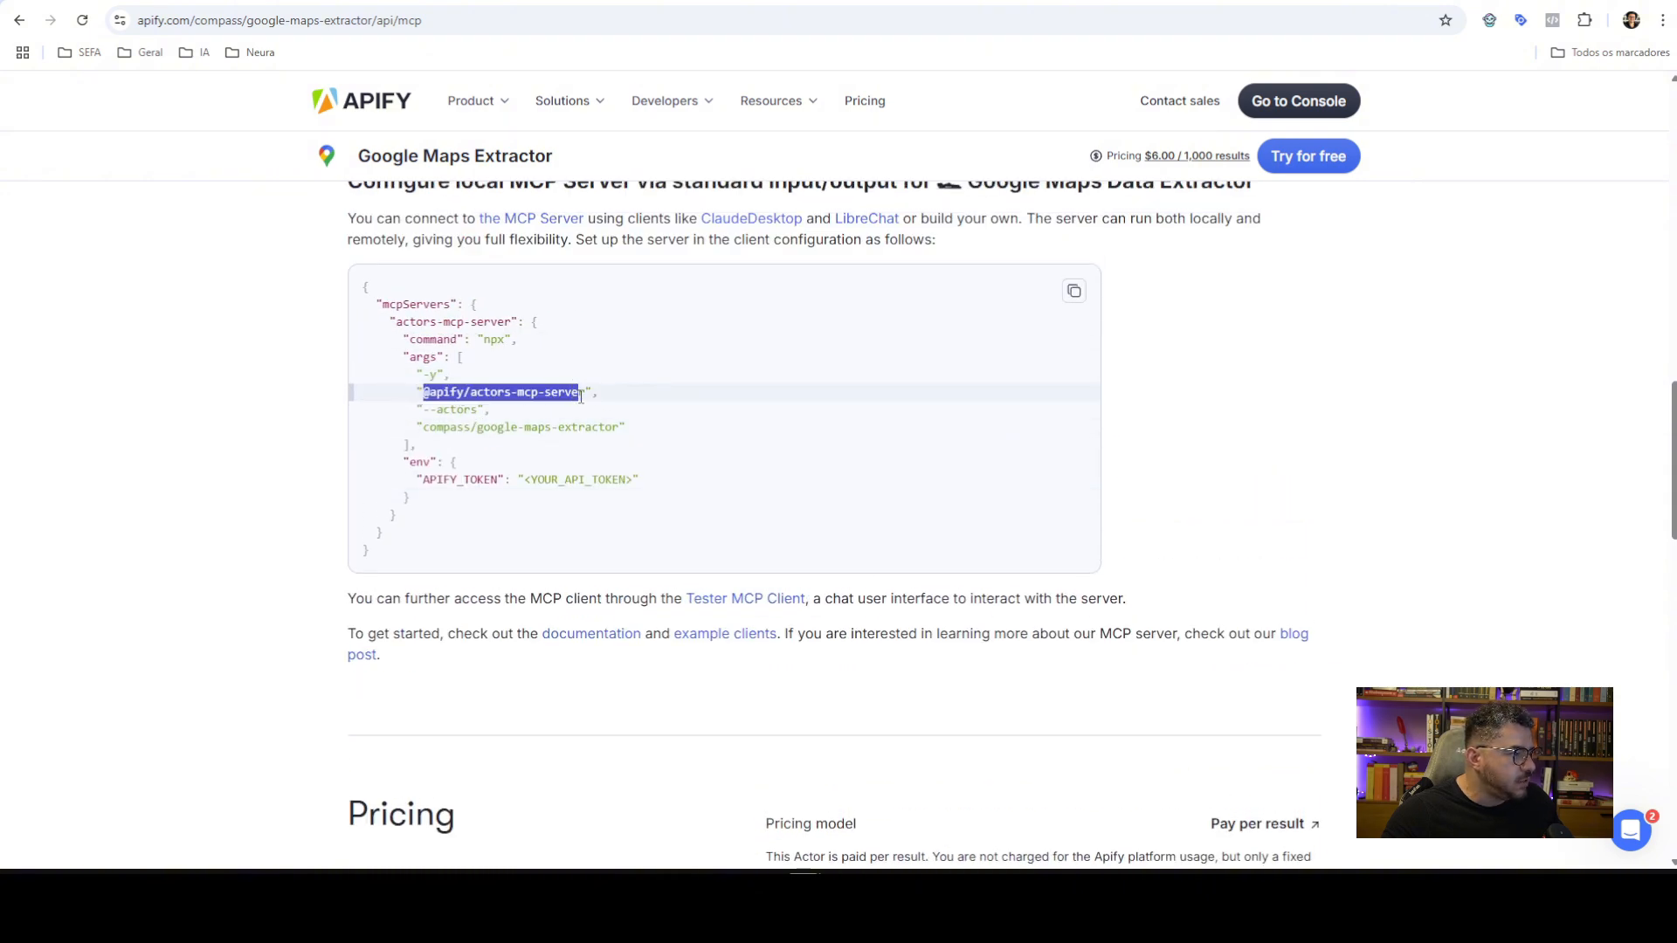
pyautogui.click(449, 418)
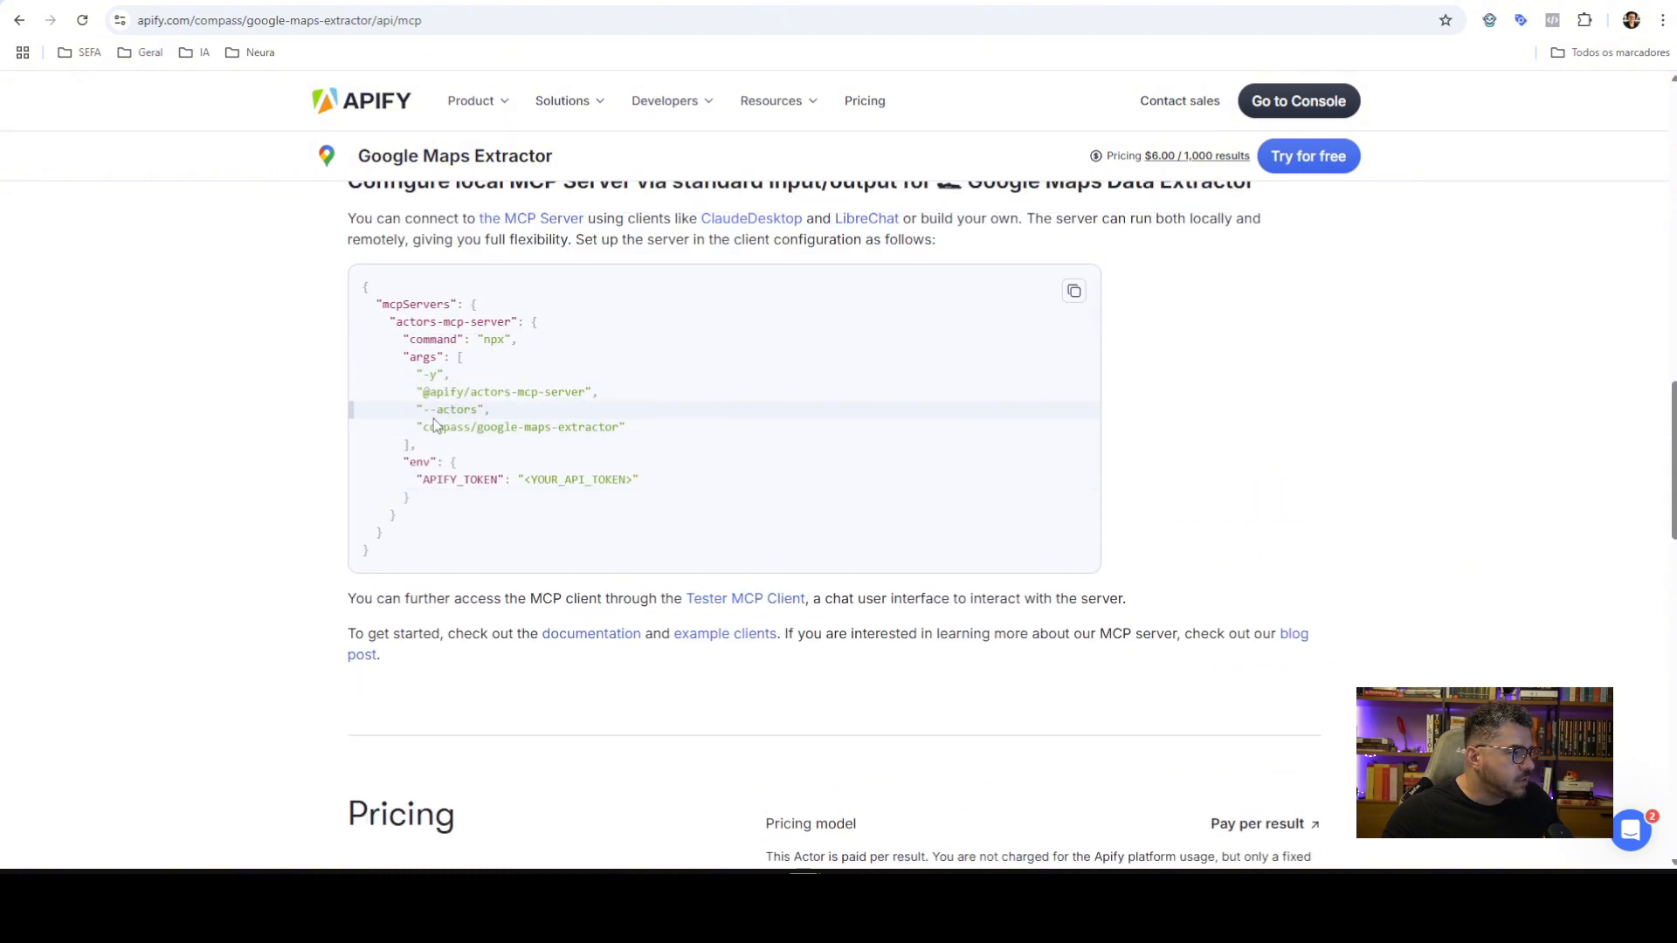
pyautogui.doubleClick(494, 340)
pyautogui.moveTo(425, 374); pyautogui.dragTo(484, 410)
pyautogui.doubleClick(471, 479)
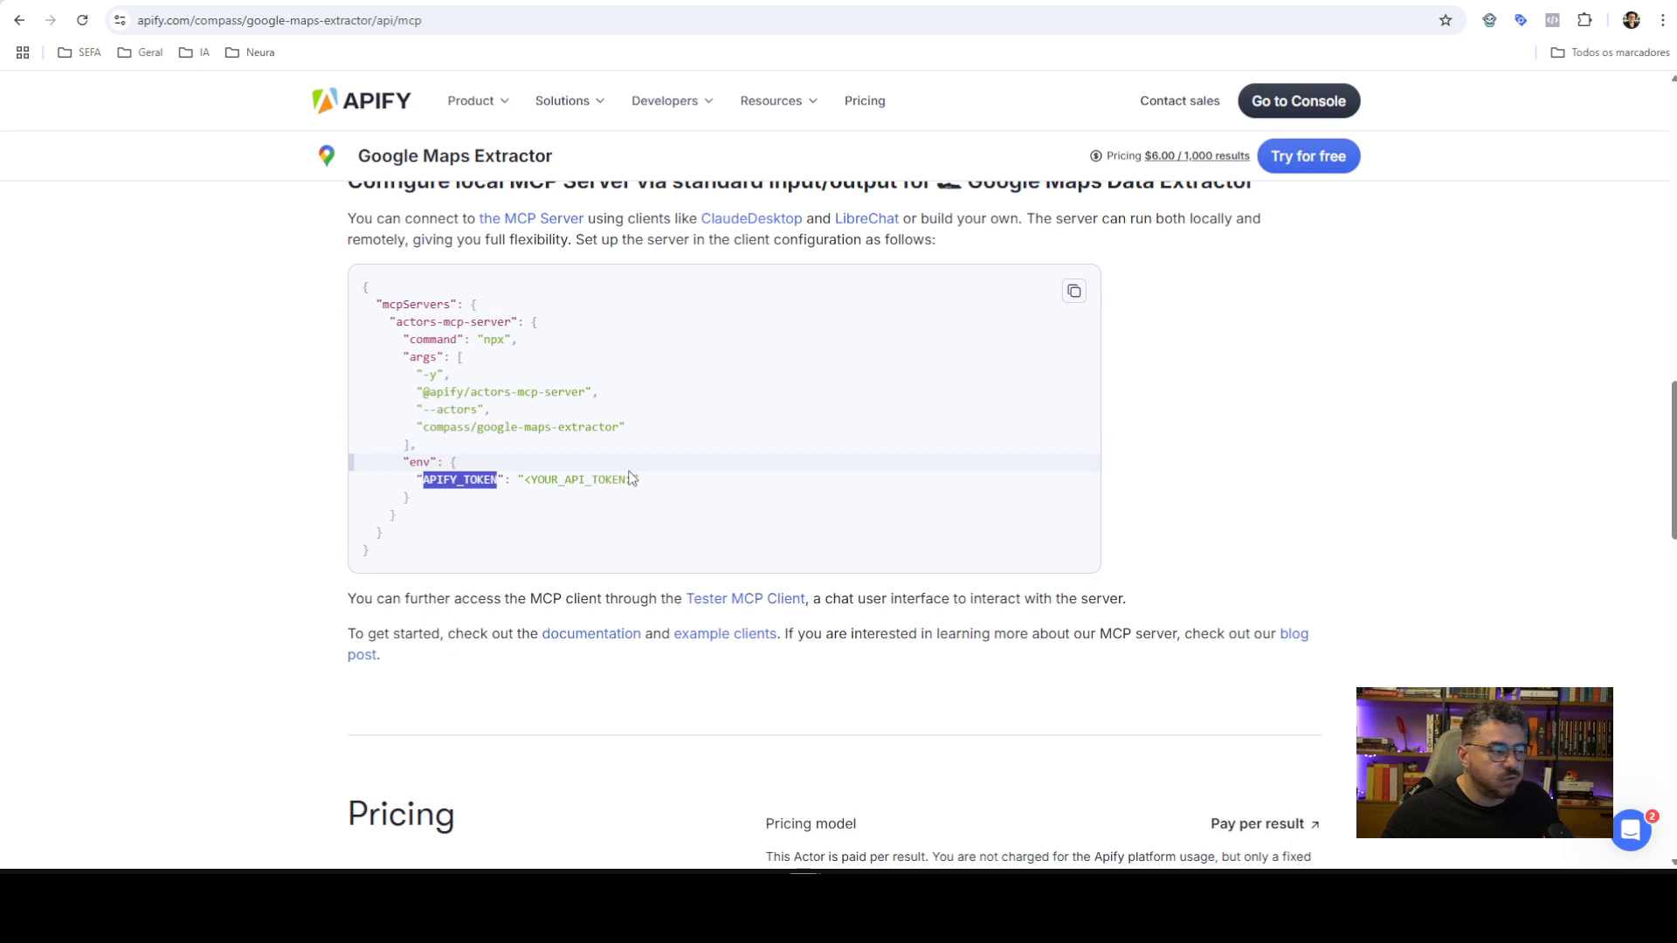
pyautogui.moveTo(425, 391); pyautogui.dragTo(619, 422)
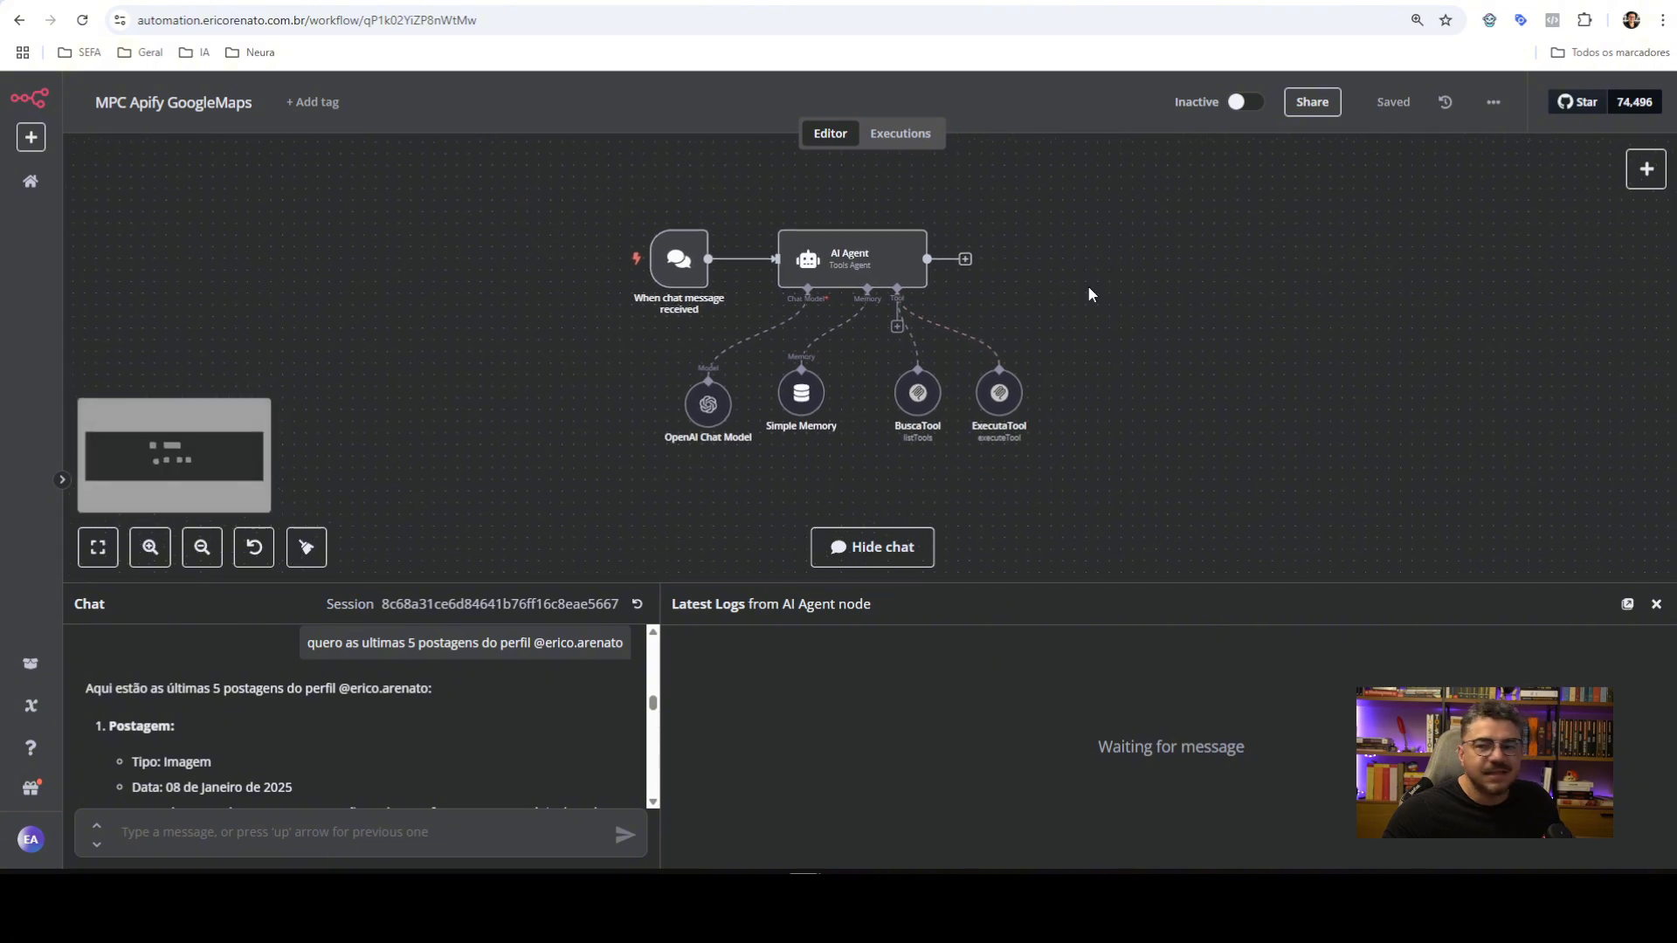
# Open the APIFy GoogleMaps credential on the BuscaTool node for editing
pyautogui.doubleClick(917, 402)
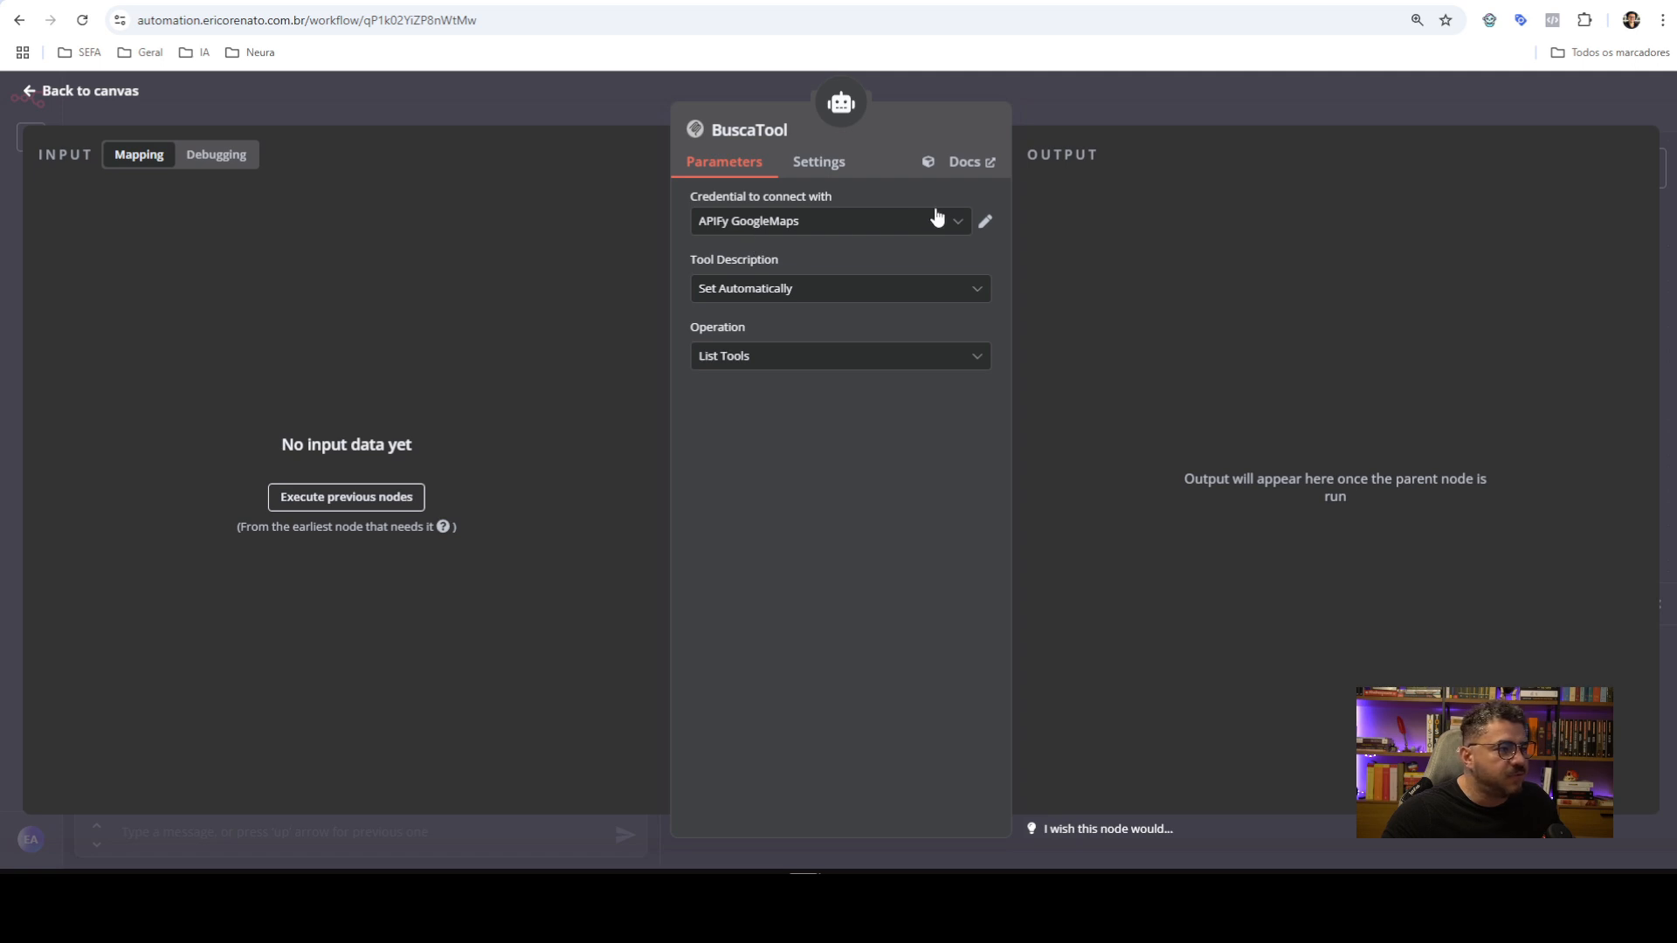
pyautogui.click(961, 225)
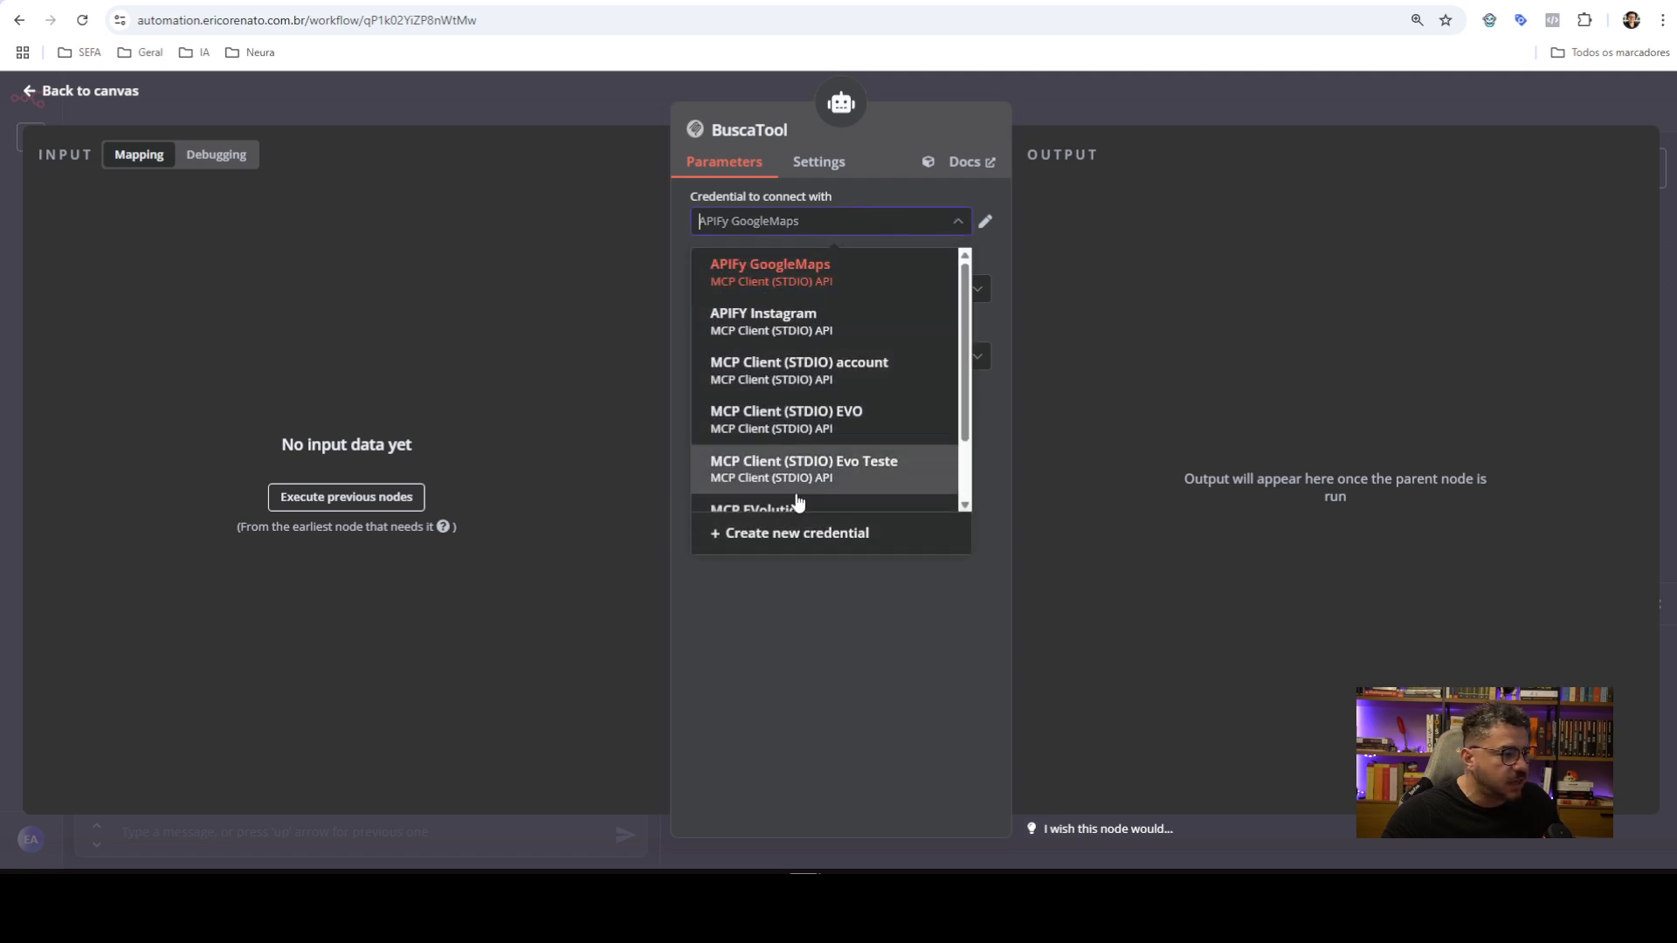
pyautogui.click(919, 261)
pyautogui.click(982, 224)
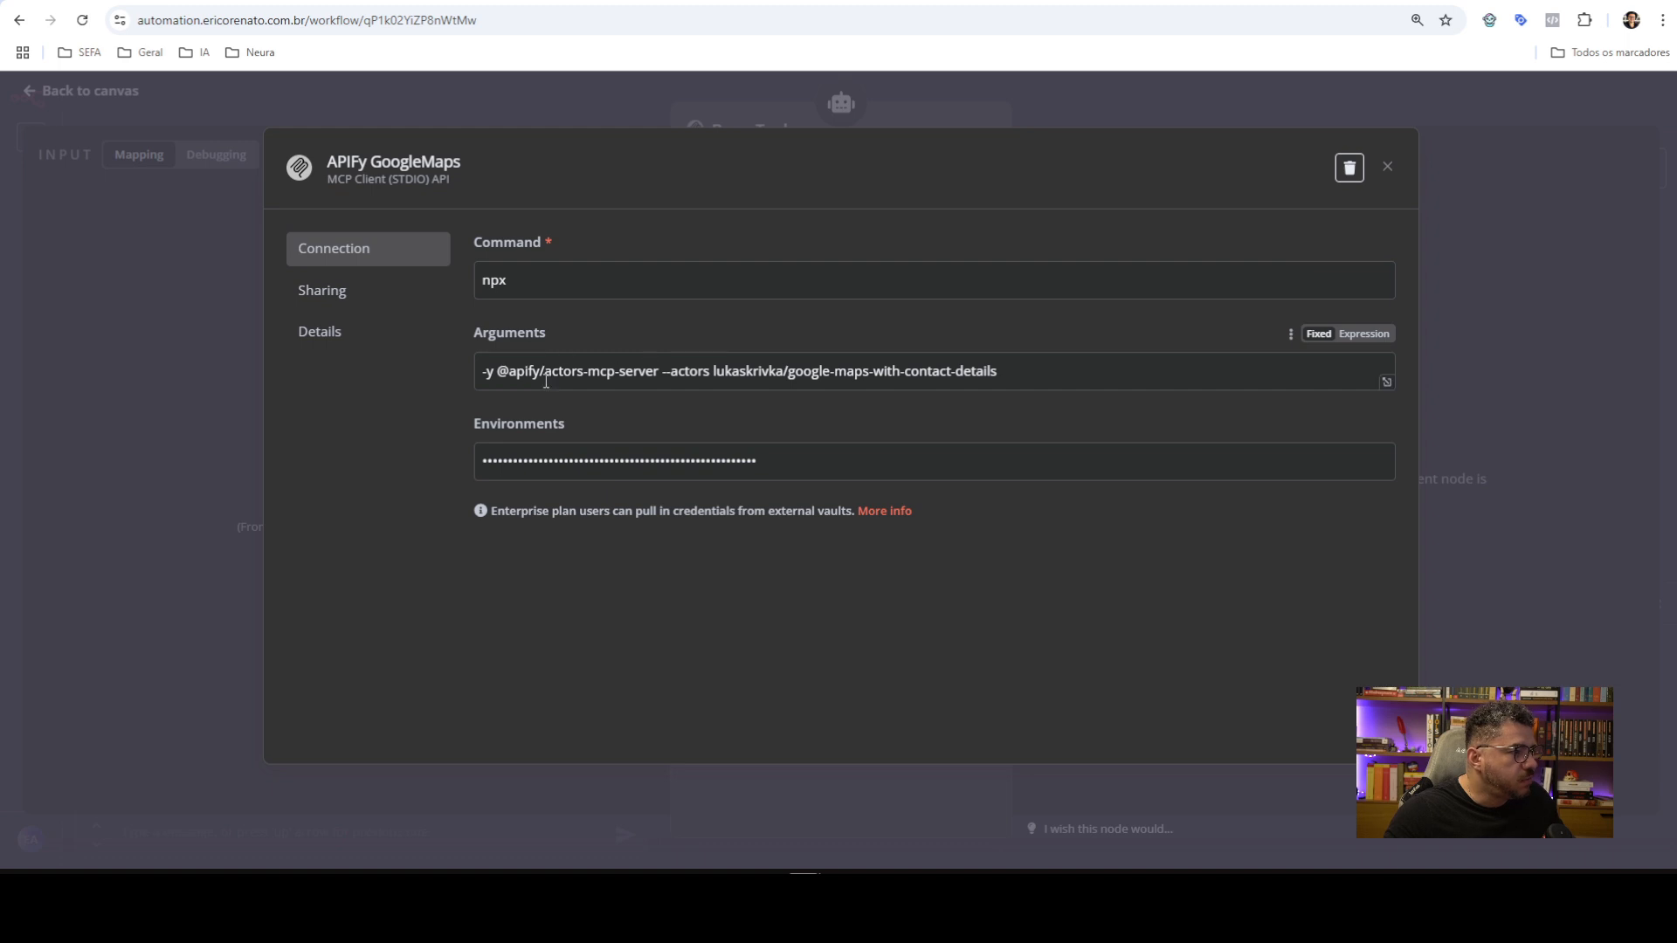
# Turn the credential's Environments into an expression starting with APIFY_TOKEN=
pyautogui.click(672, 458)
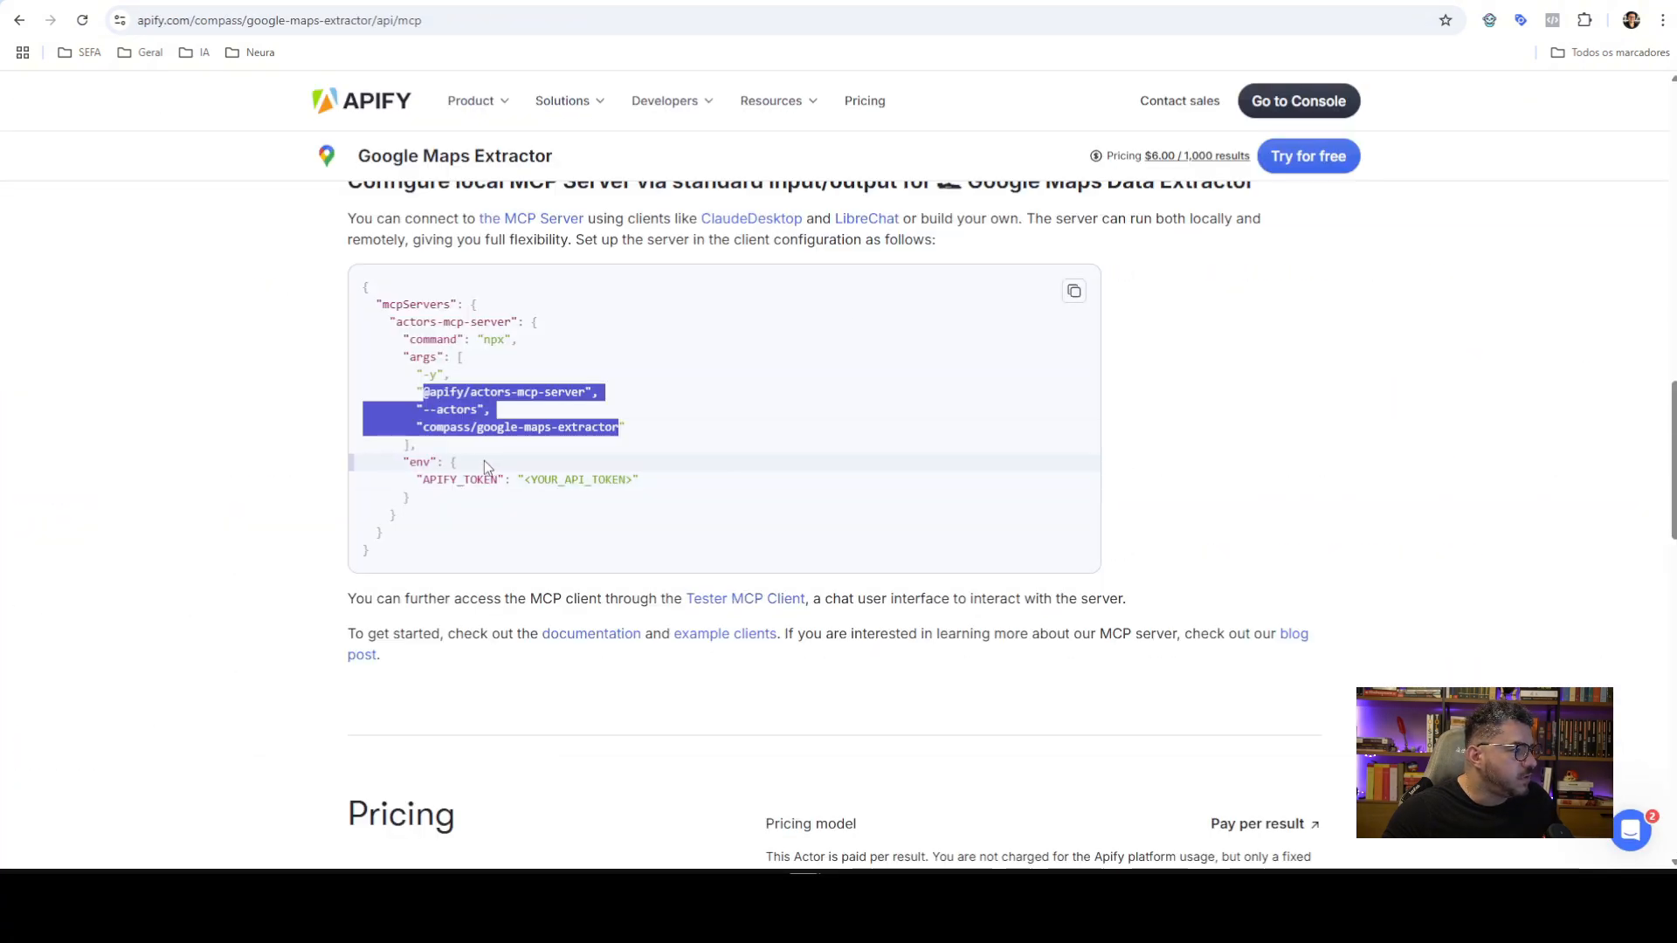
pyautogui.doubleClick(459, 479)
pyautogui.hotkey('ctrl', 'c')
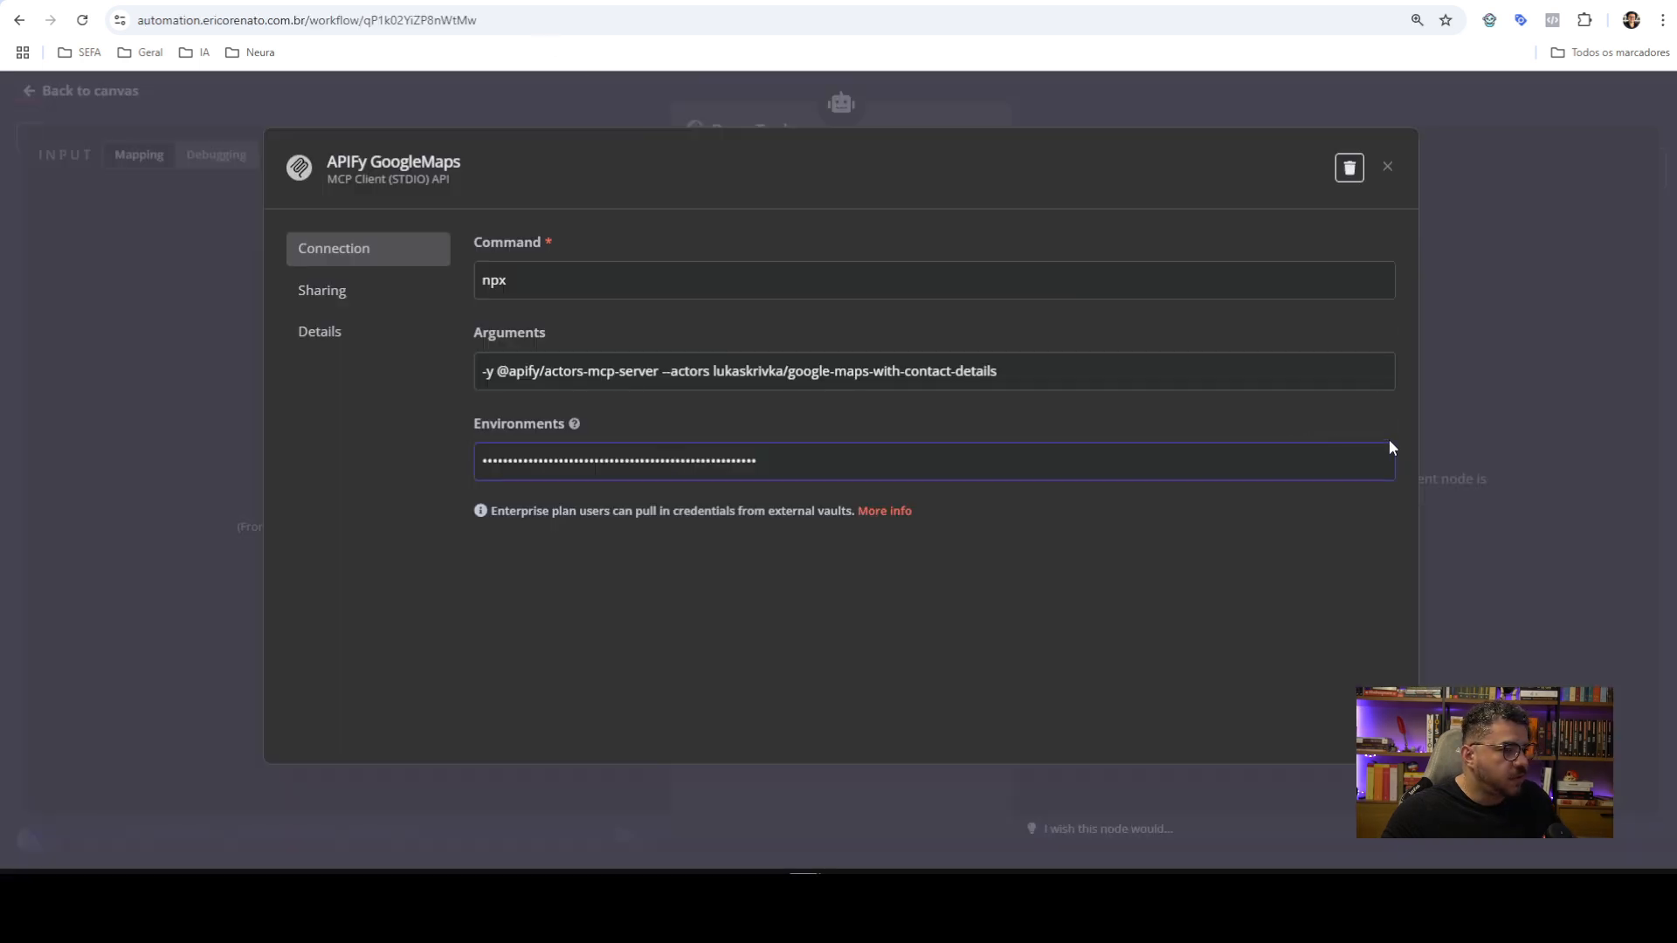
pyautogui.click(1368, 428)
pyautogui.click(1386, 463)
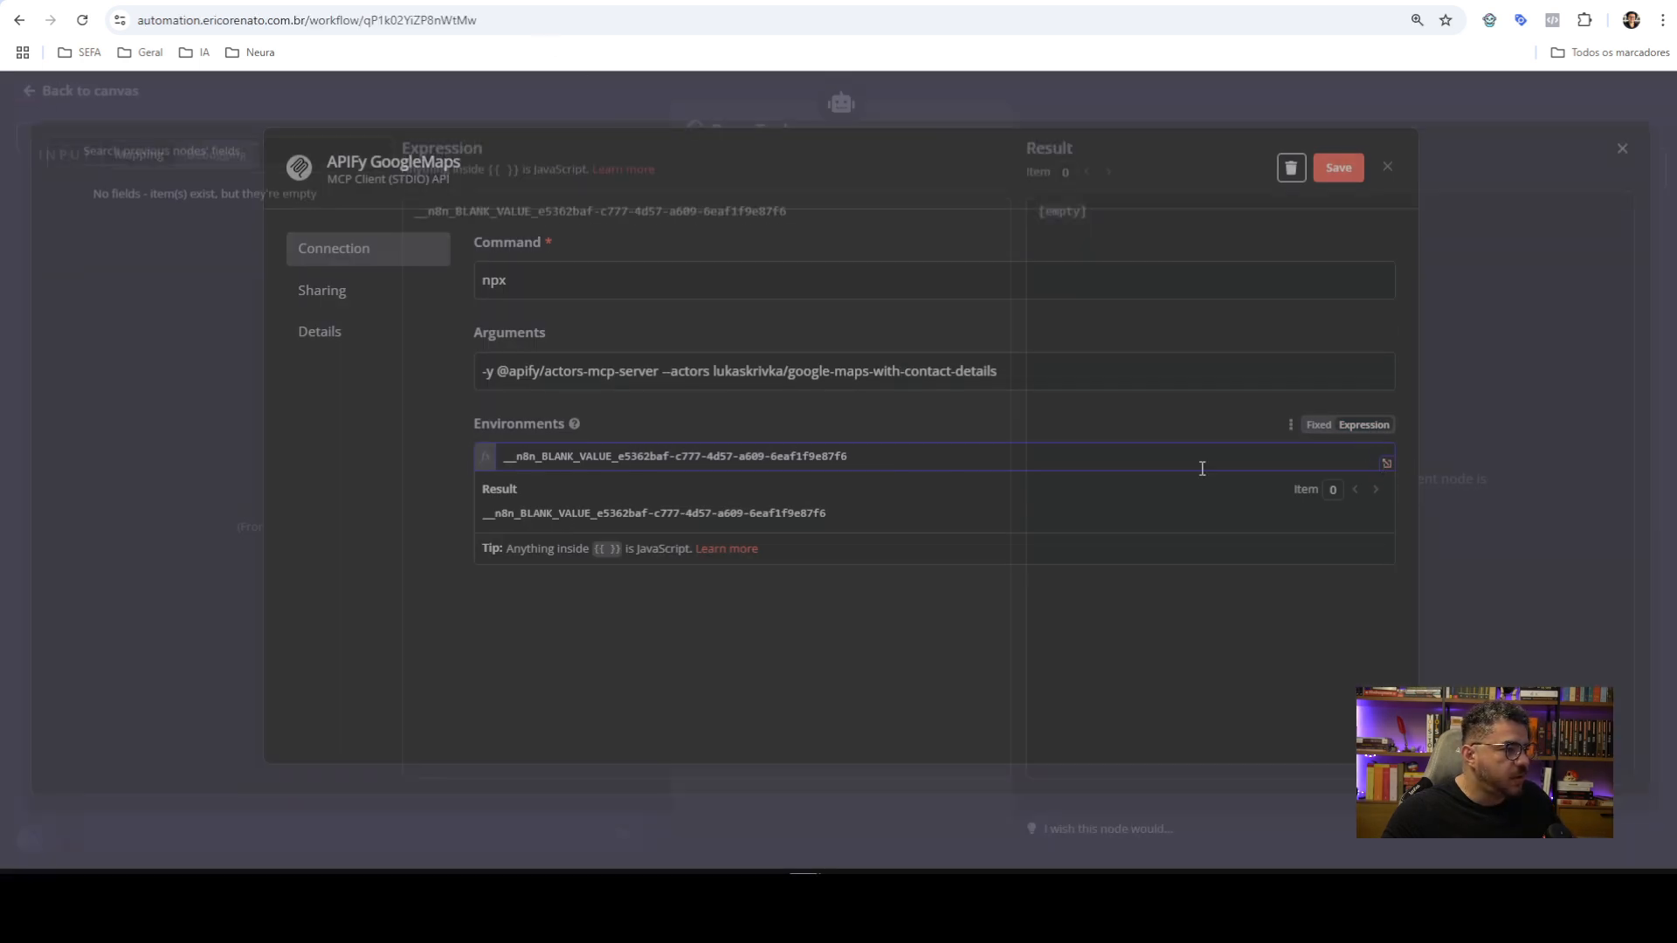
pyautogui.hotkey('ctrl', 'v')
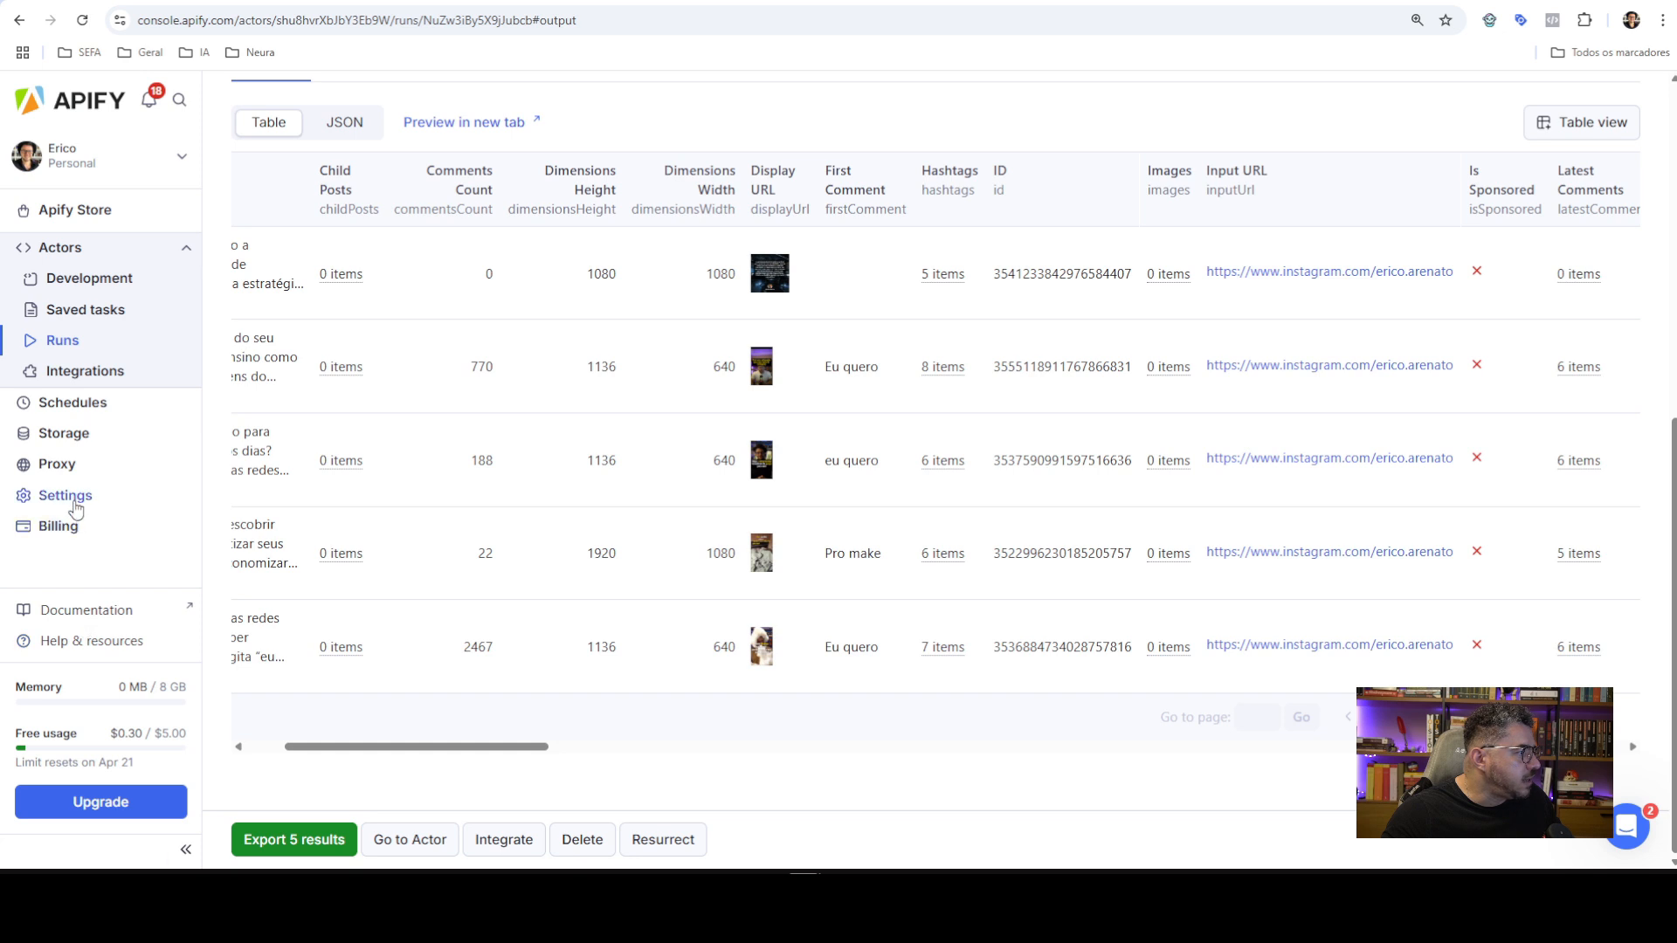
# Copy the N8N Youtube API token from Apify's API & Integrations settings, then go back to n8n
pyautogui.click(67, 497)
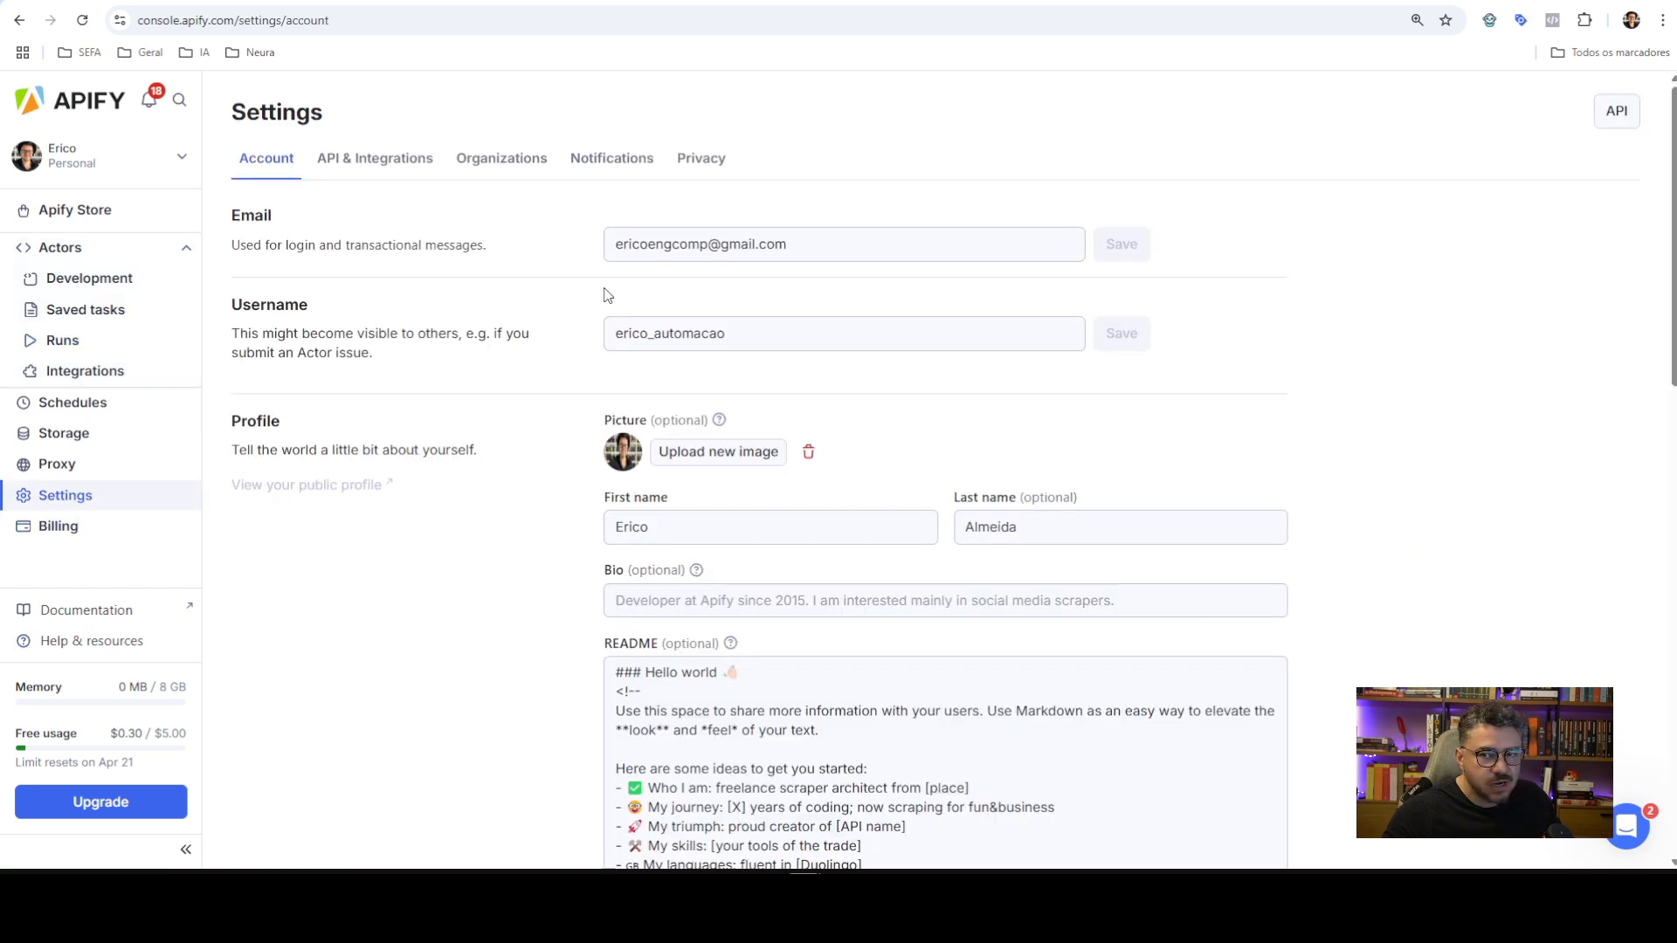
pyautogui.click(397, 162)
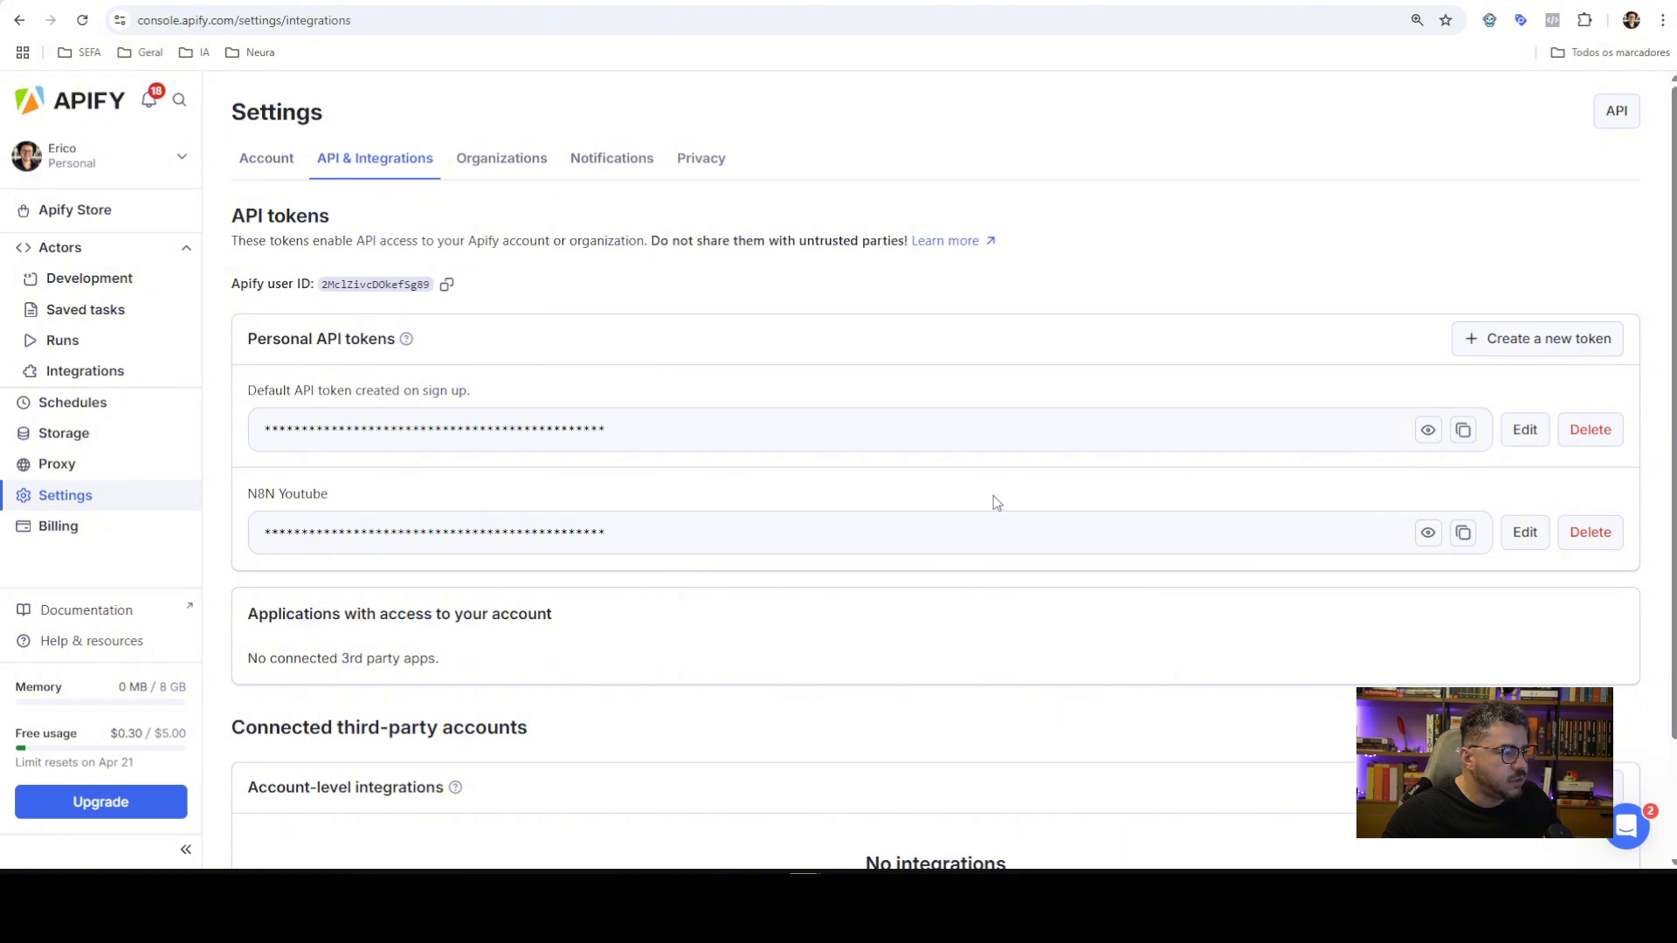
pyautogui.click(1463, 535)
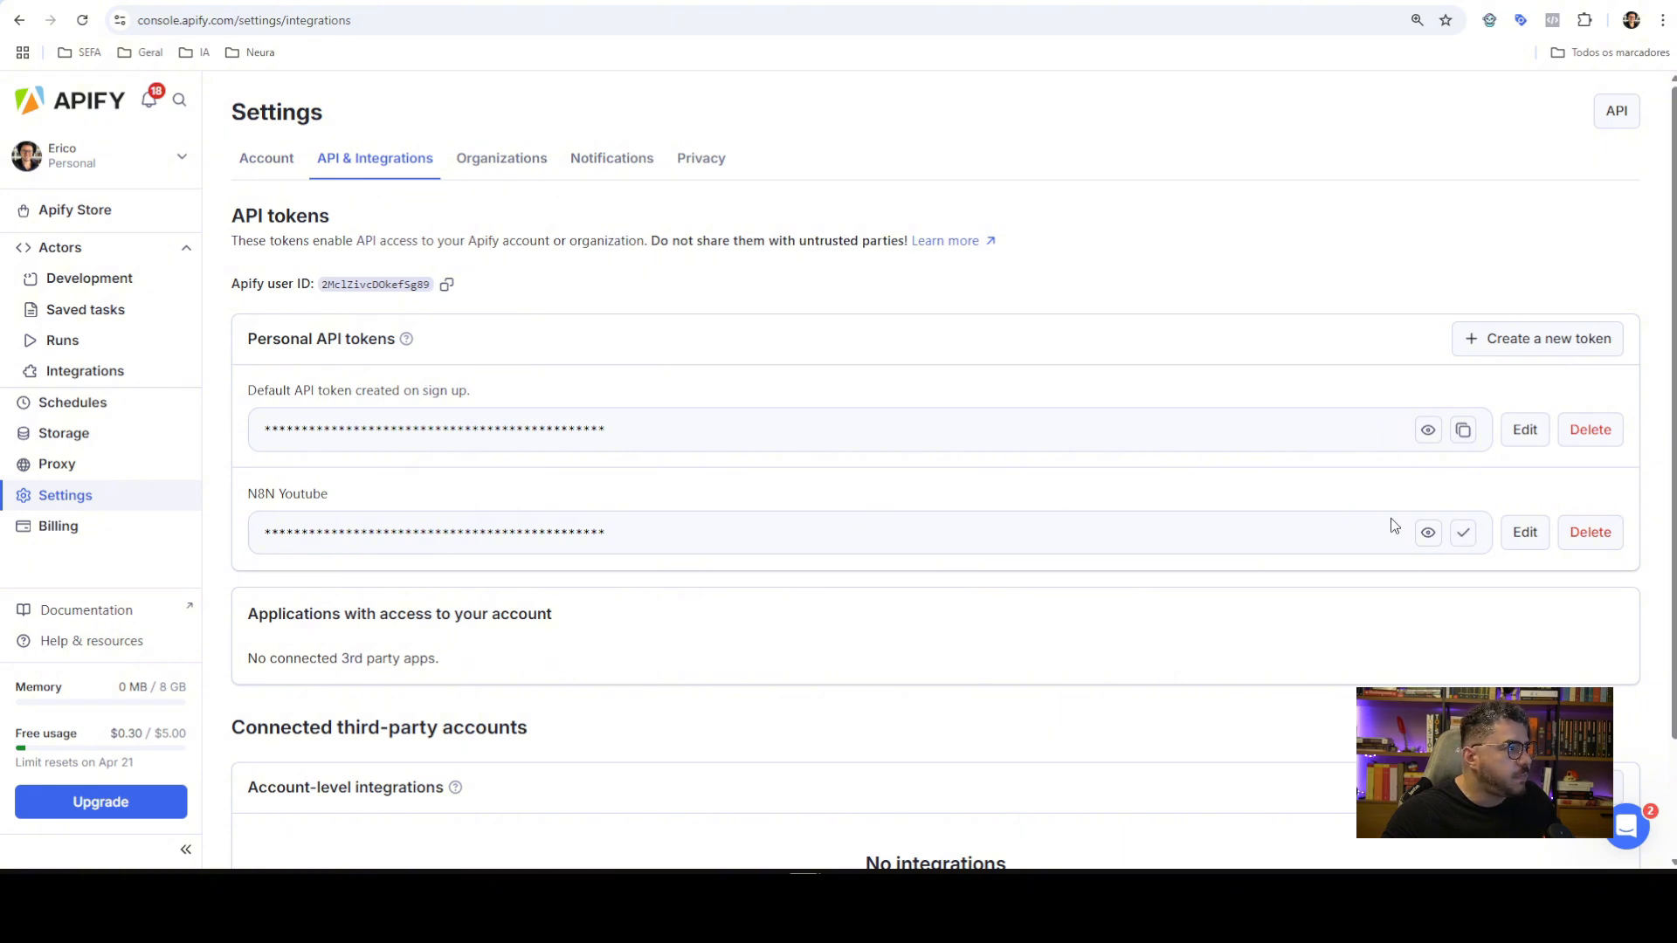
pyautogui.click(495, 2)
# Paste the Apify token after APIFY_TOKEN= and close the credential and BuscaTool settings
pyautogui.hotkey('ctrl', 'v')
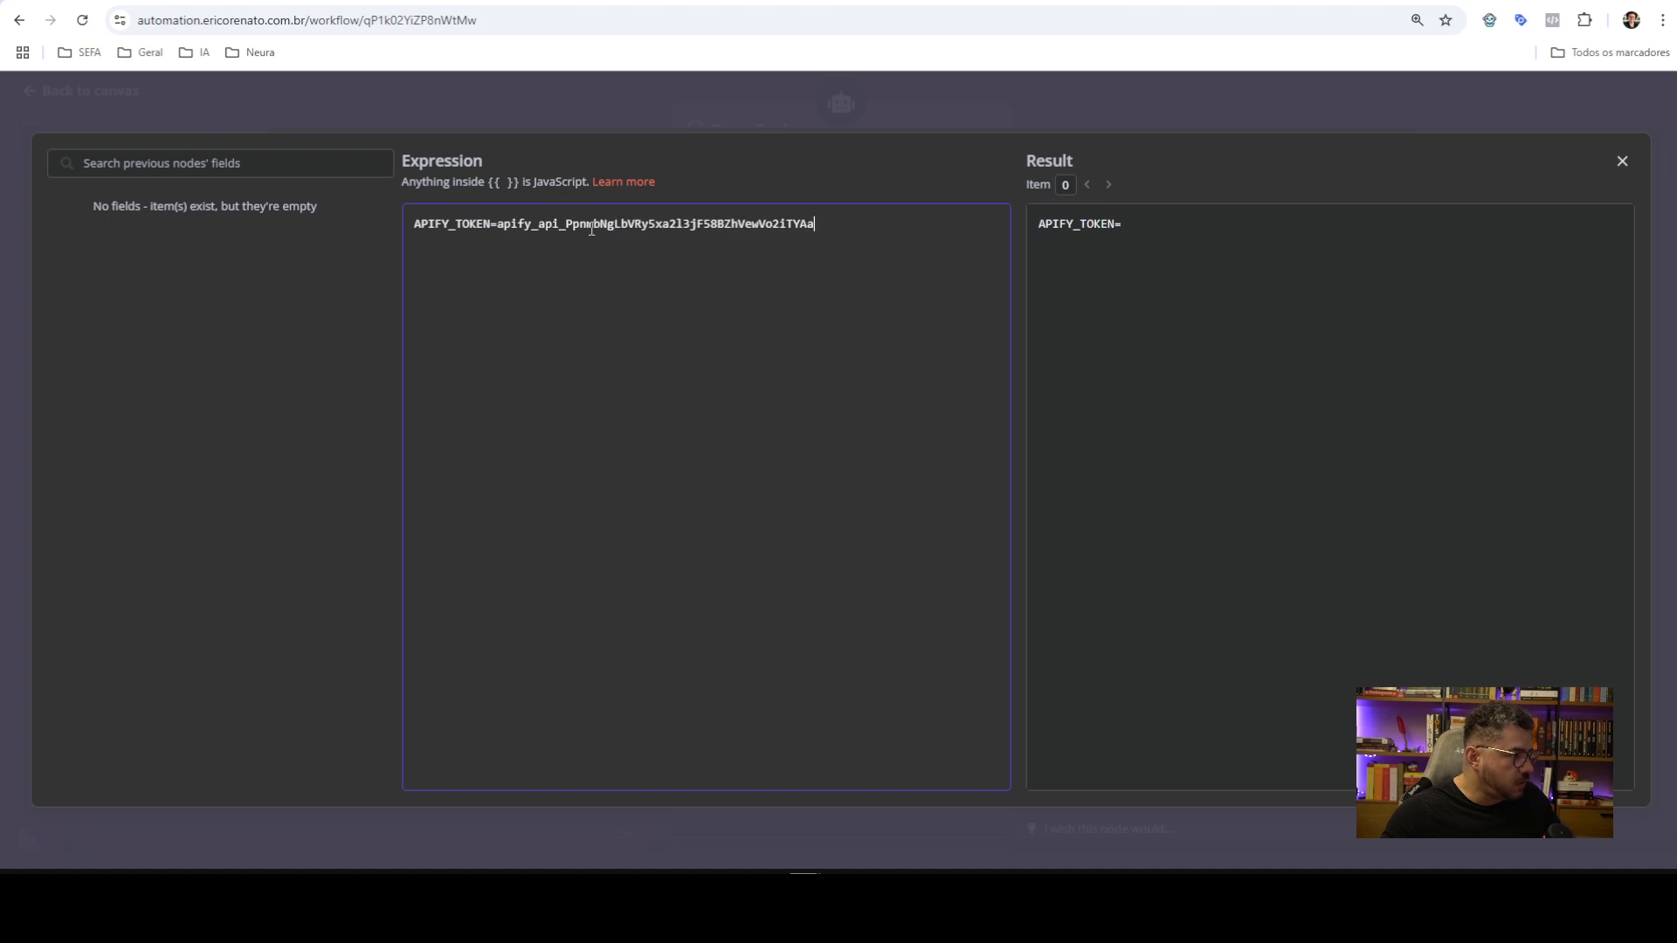
pyautogui.click(1395, 89)
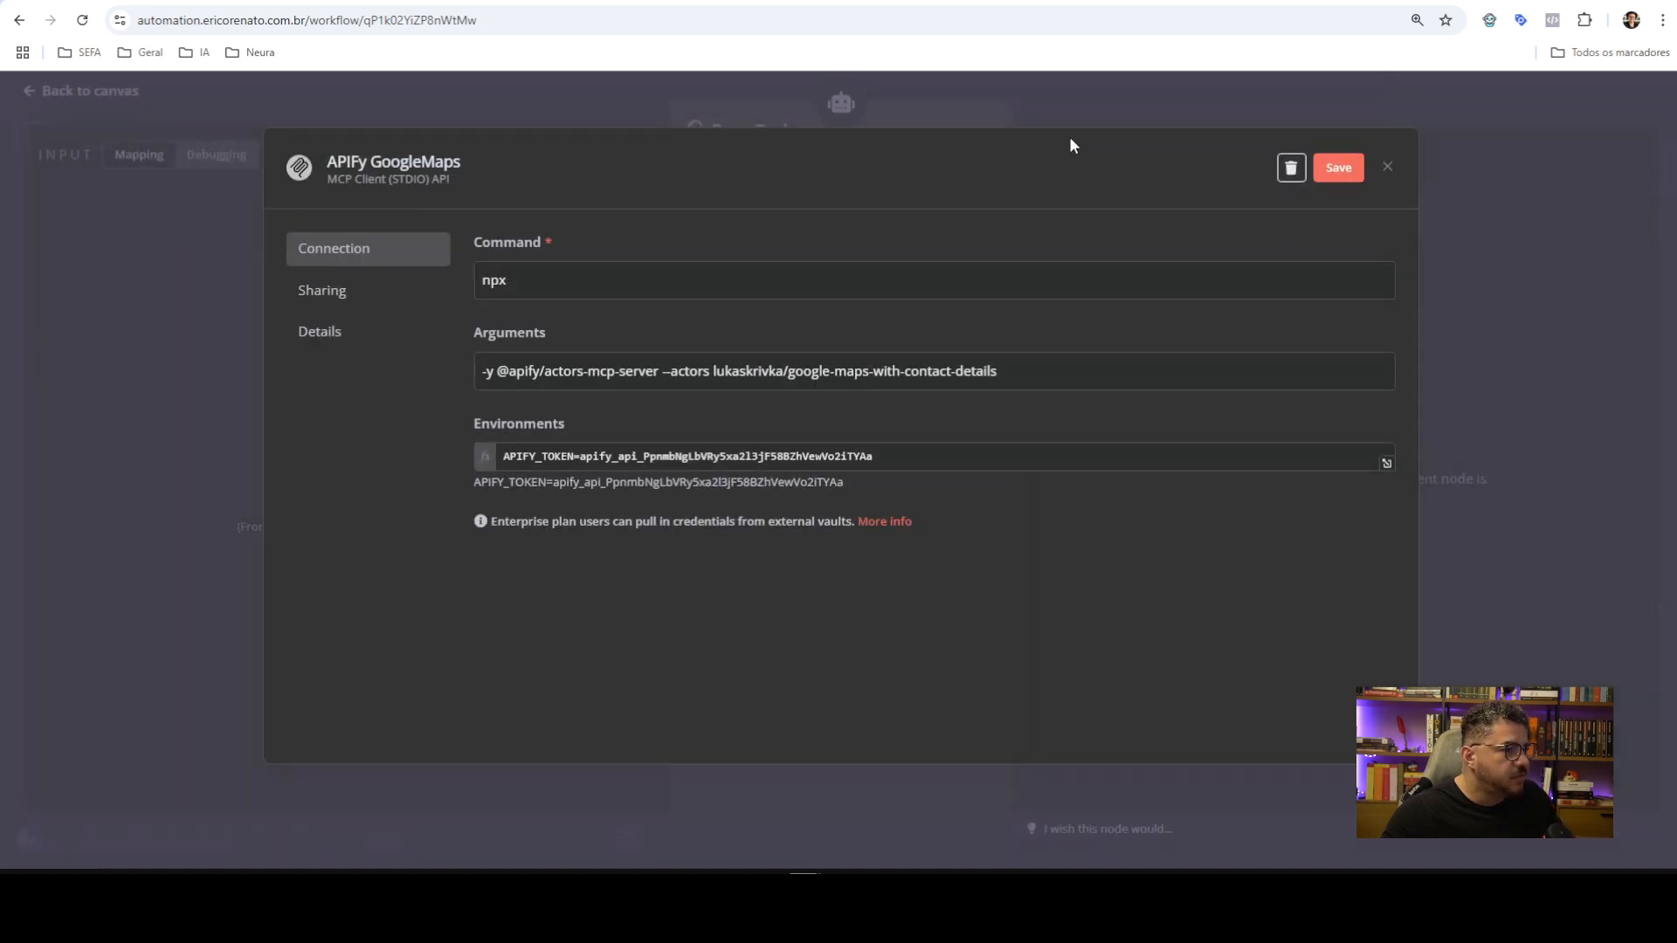
pyautogui.click(1247, 107)
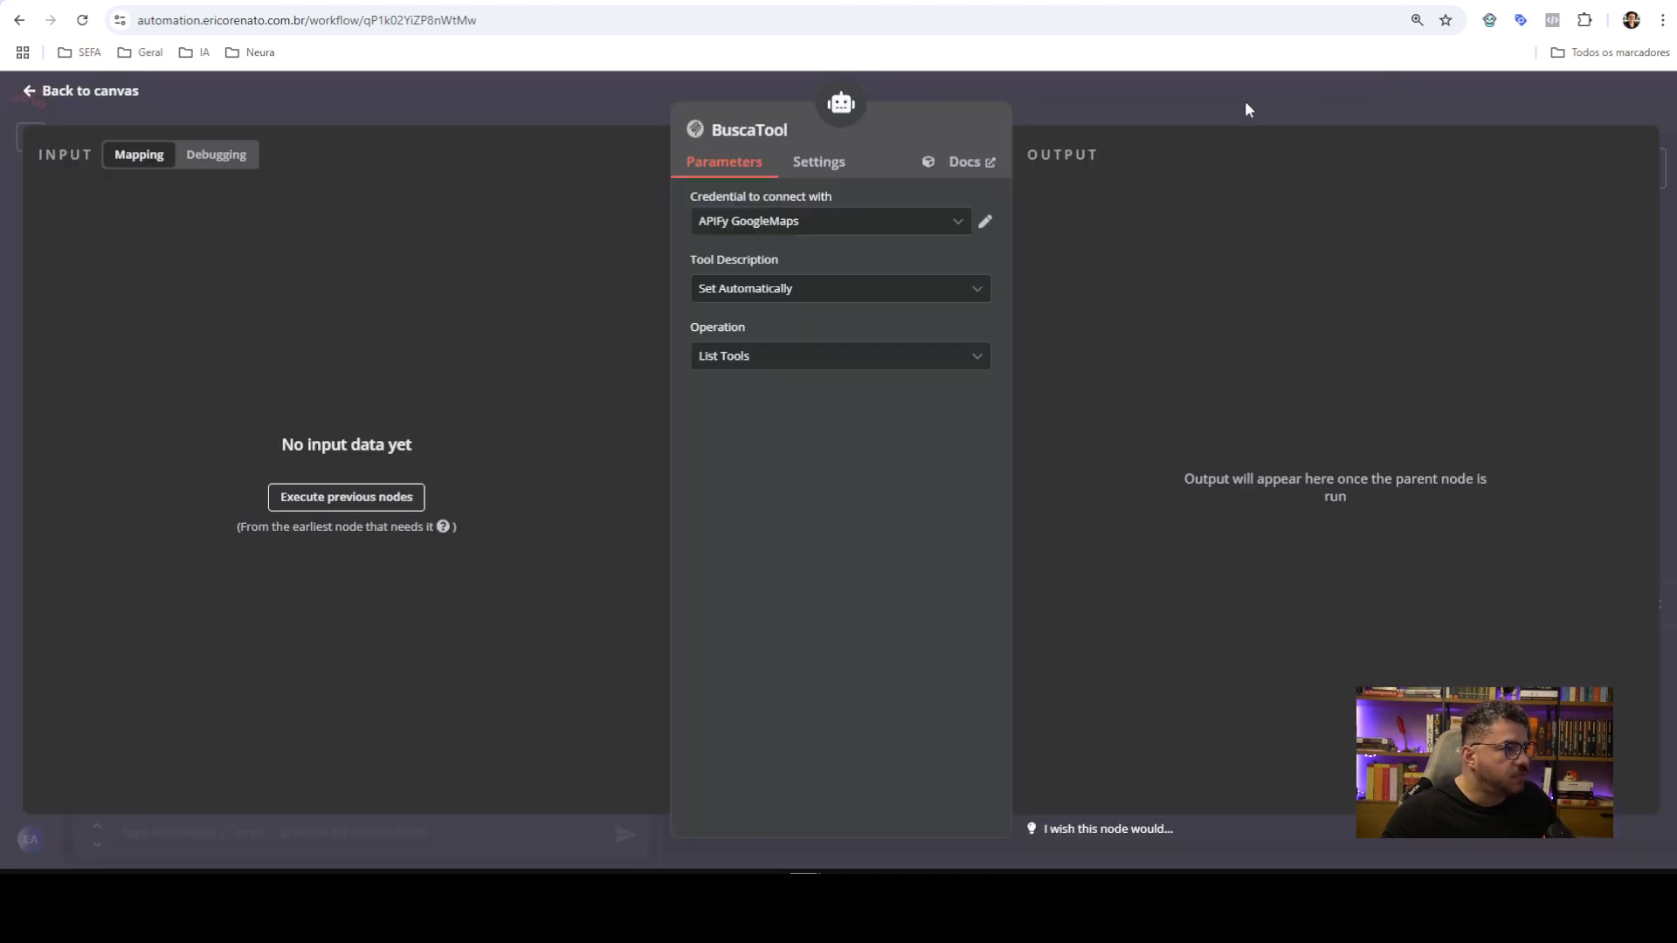
pyautogui.click(1142, 78)
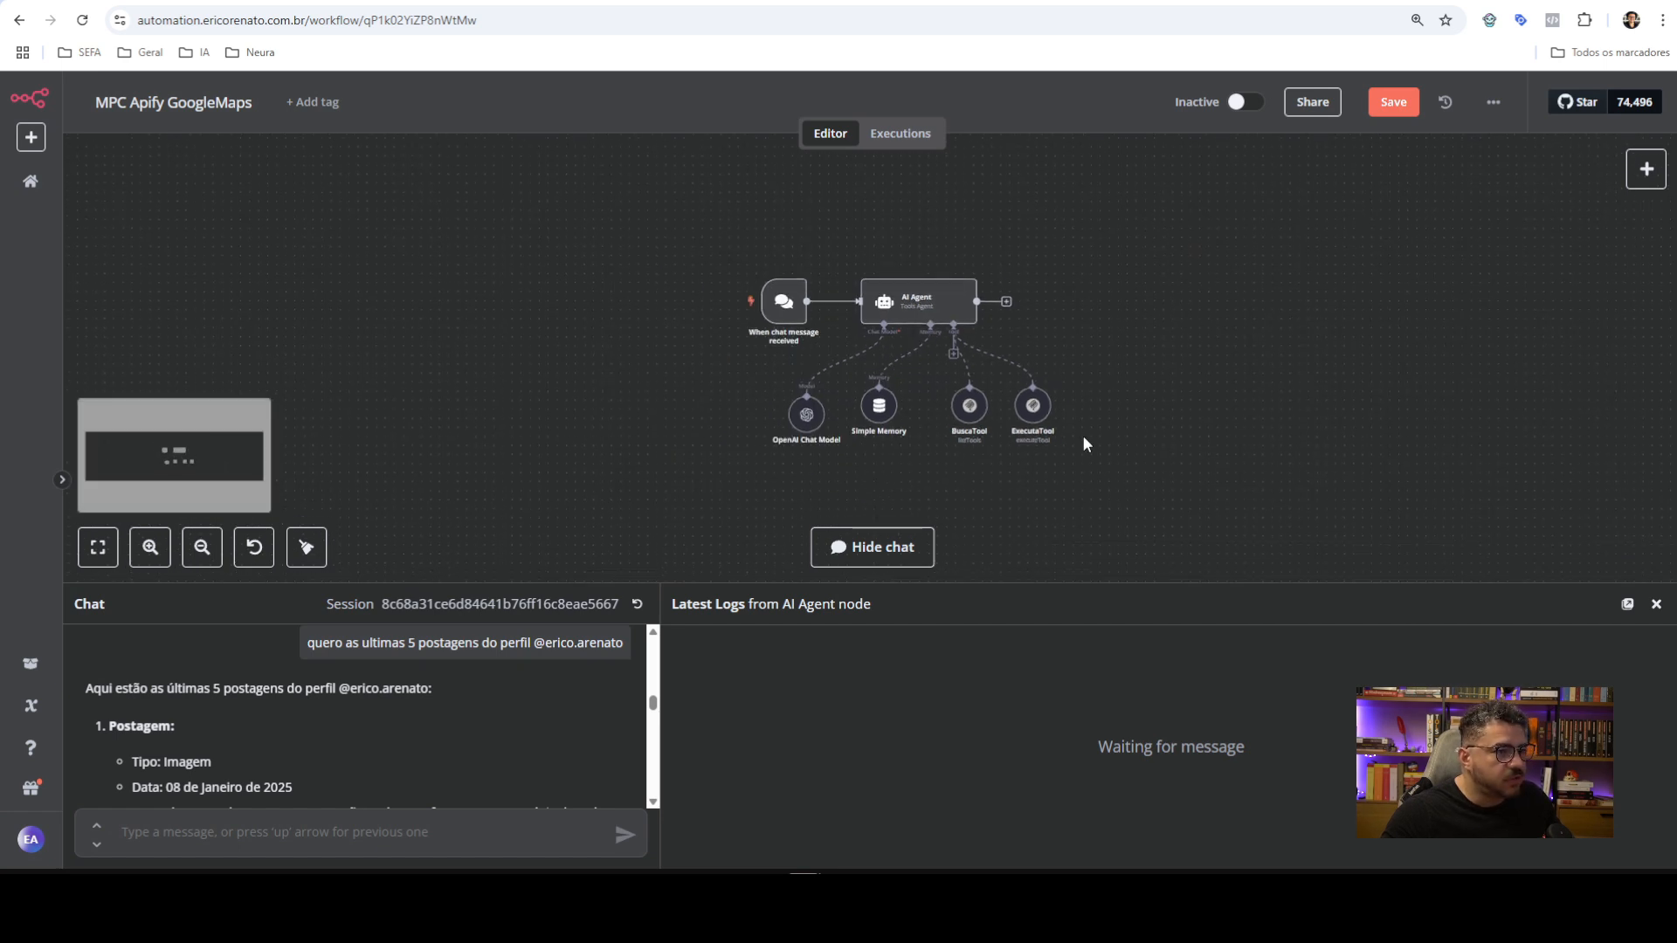
# Reset the chat, save the workflow, and ask the agent 'quais tools tem?'
pyautogui.click(636, 603)
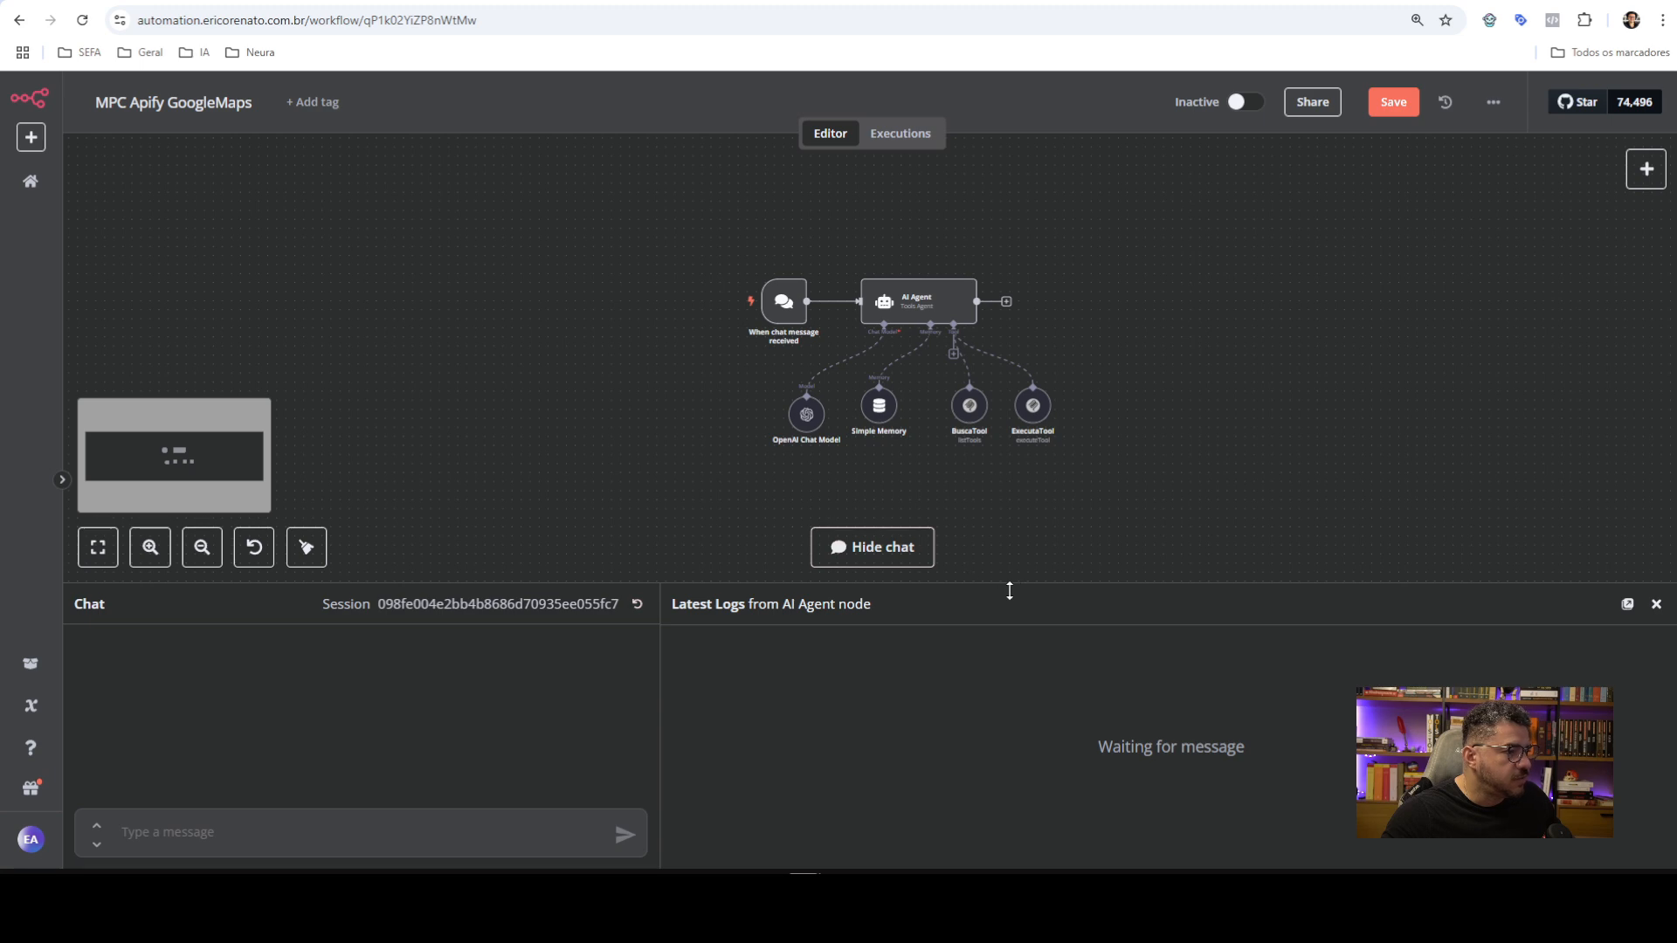
pyautogui.click(1394, 105)
pyautogui.click(439, 832)
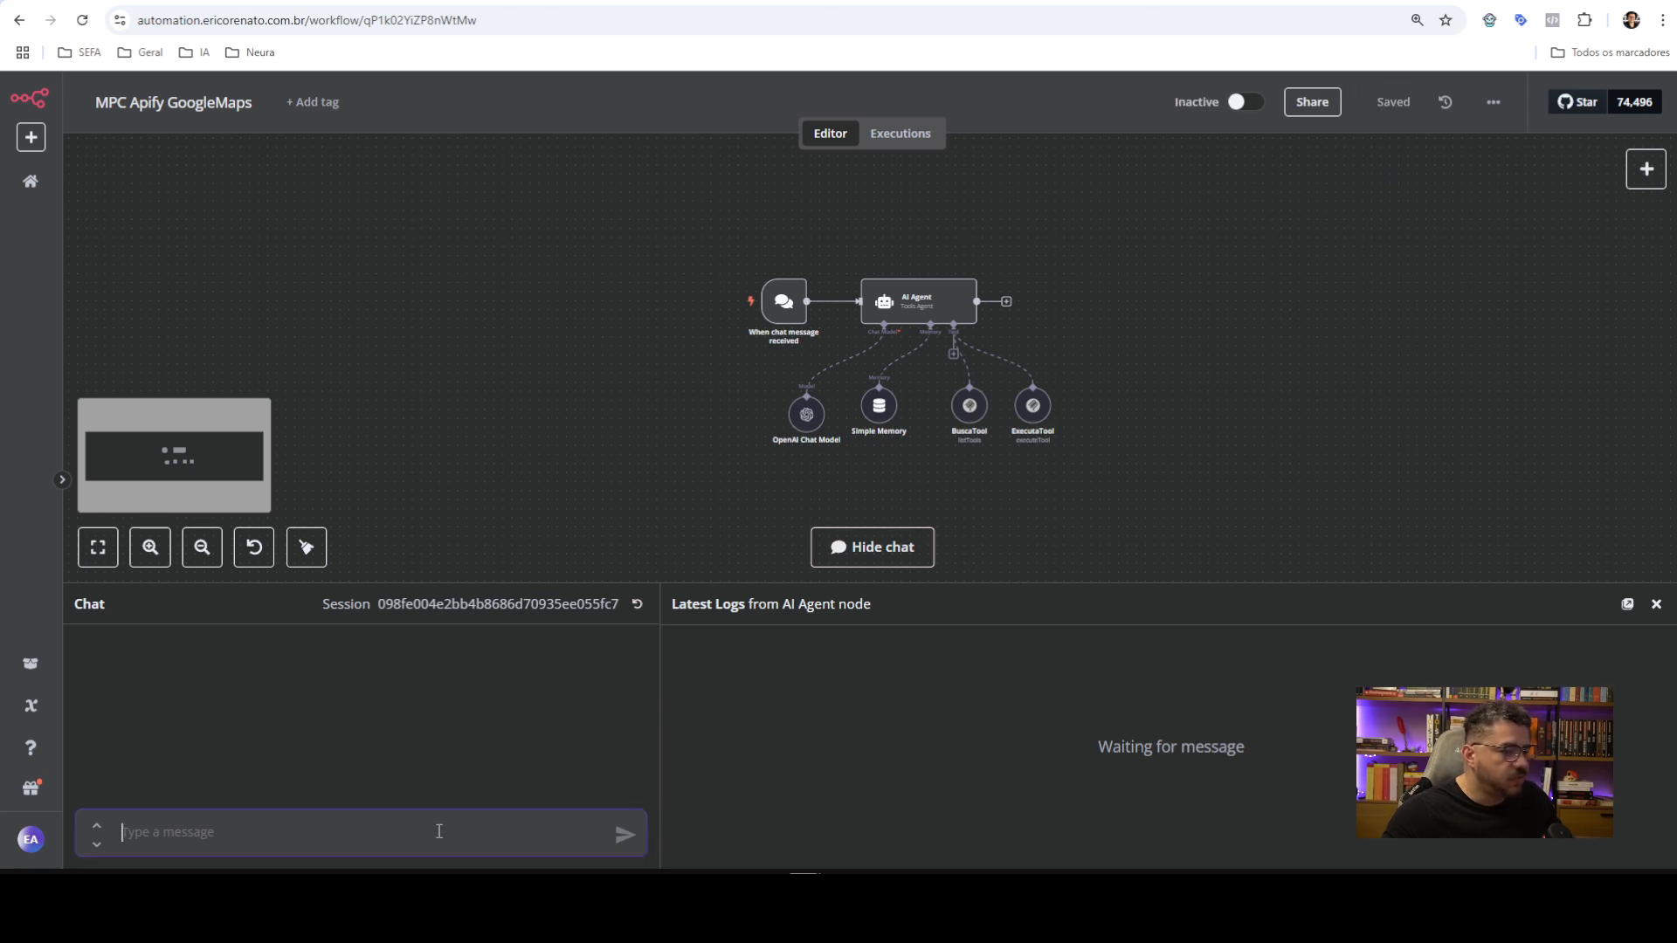
pyautogui.write('quais ')
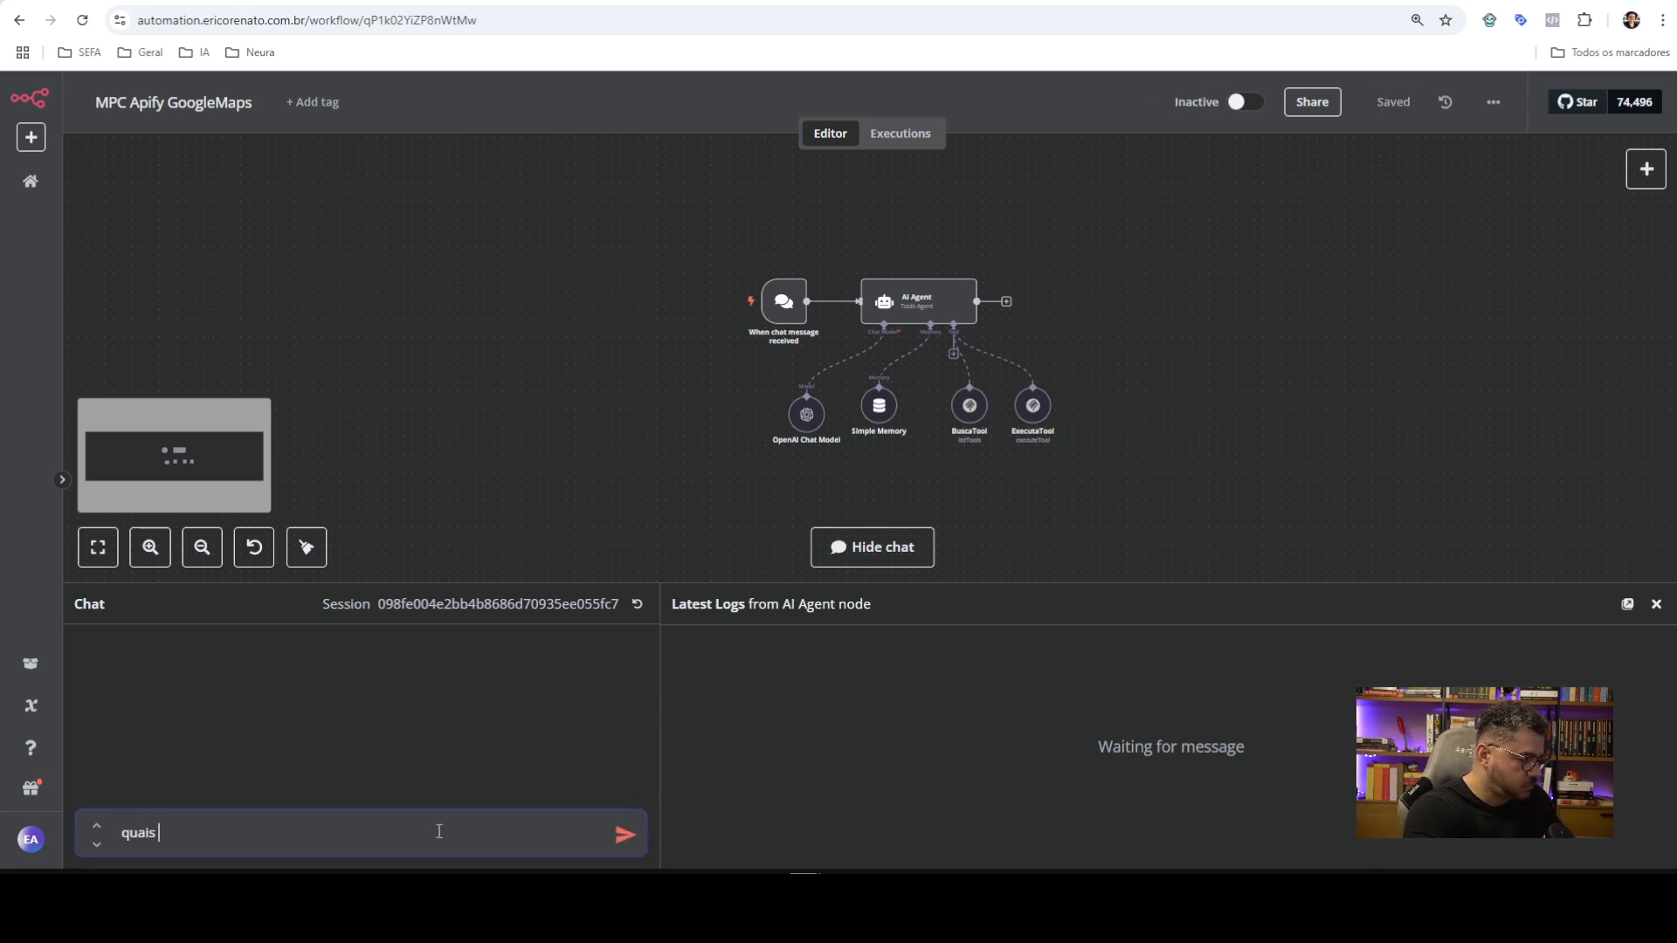
pyautogui.write('tools tem?')
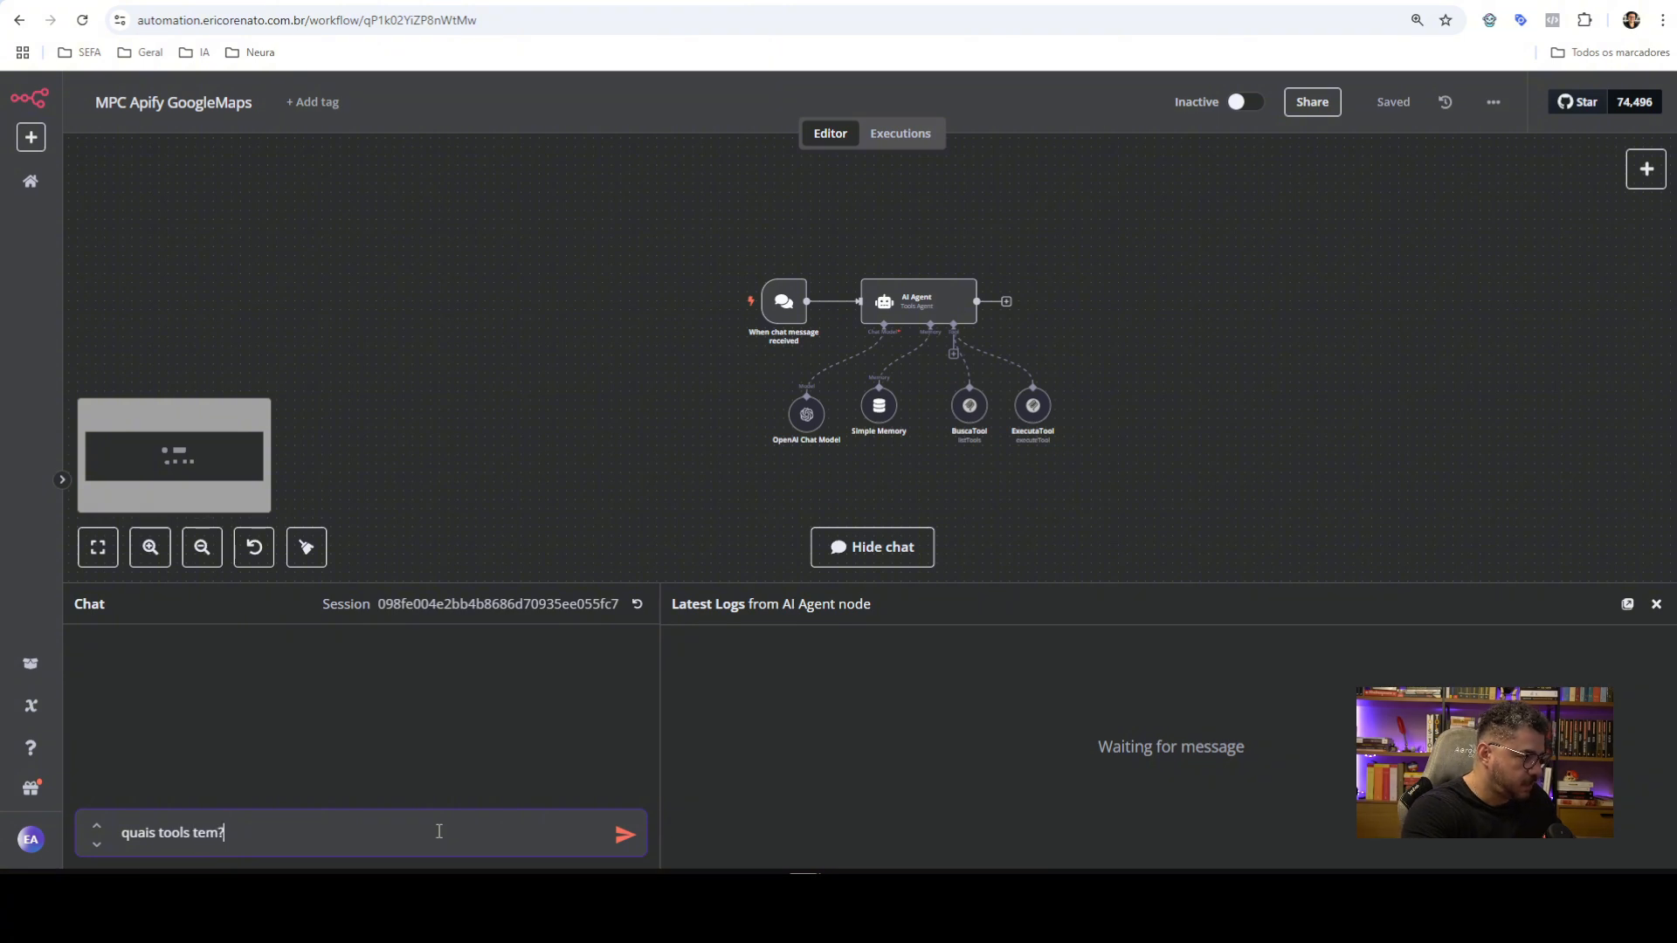
pyautogui.press('Return')
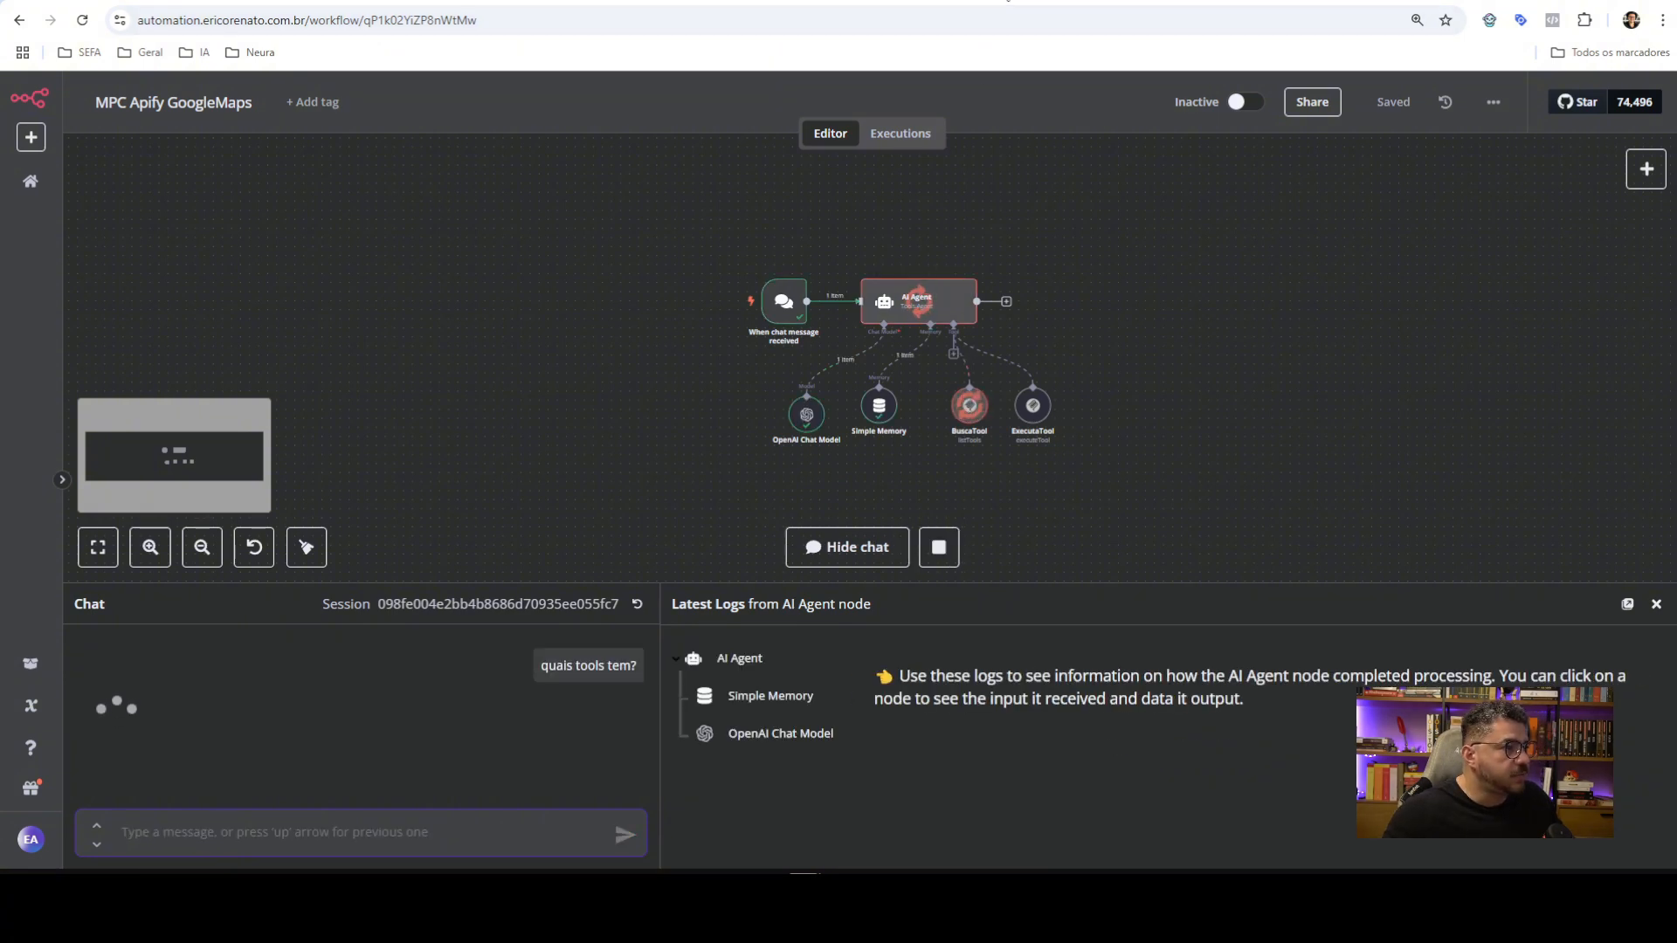
pyautogui.click(1004, 0)
# Search the Apify Store for 'google maps' and open the Google Maps Extractor actor
pyautogui.scroll(8, 621, 285)
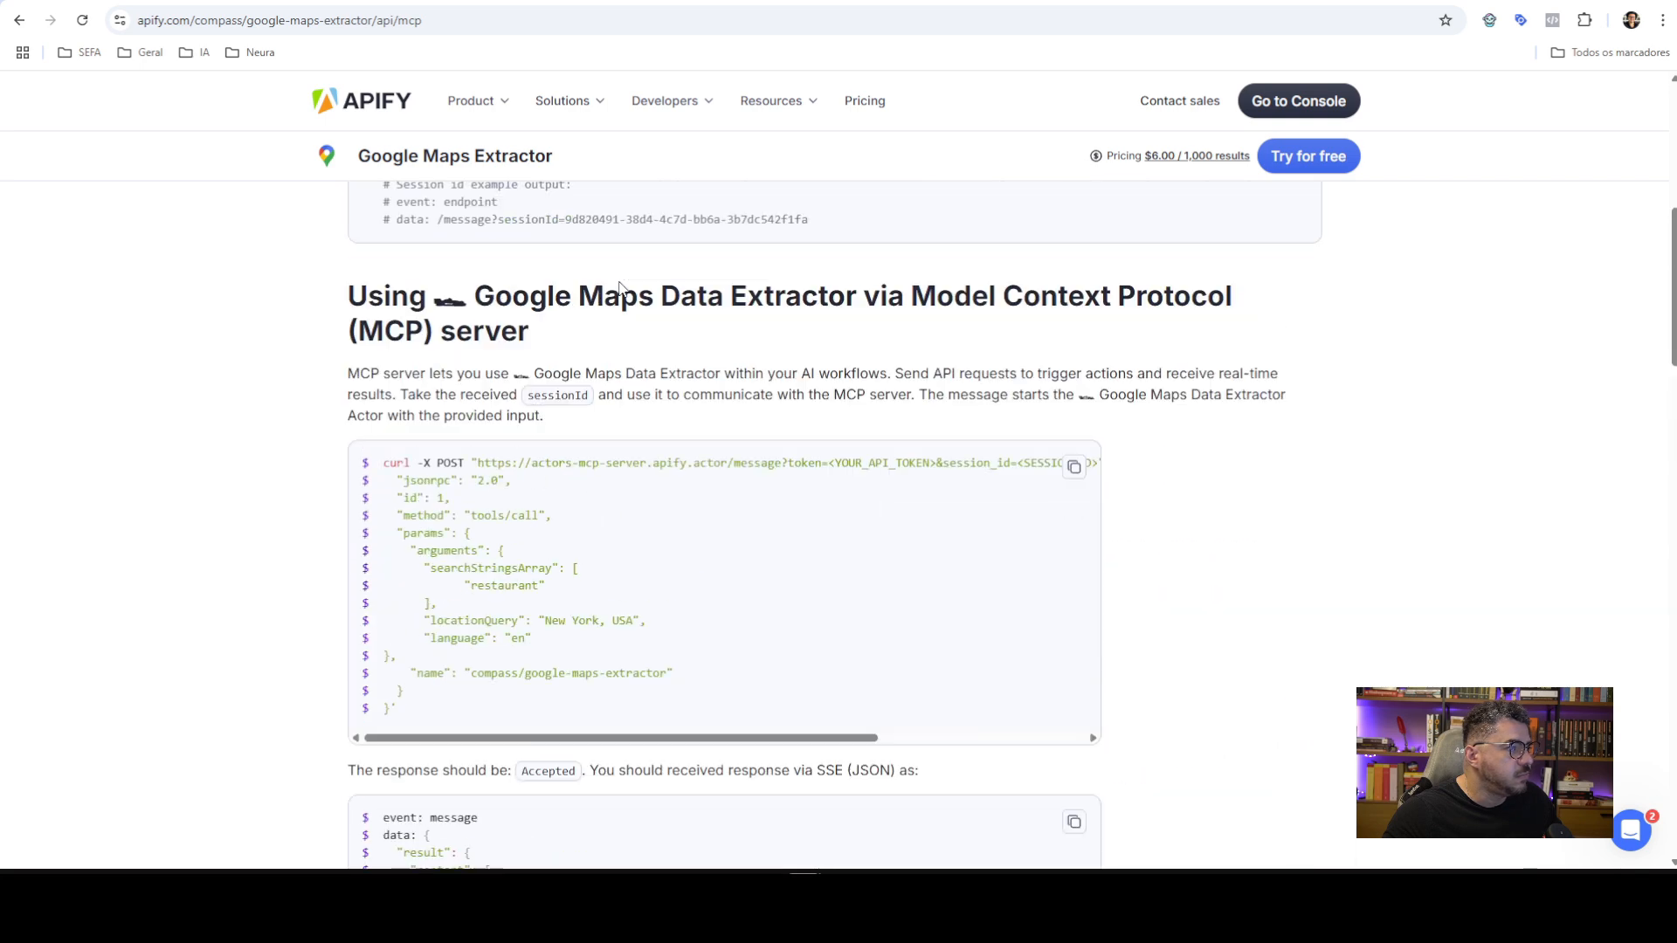
pyautogui.click(1299, 101)
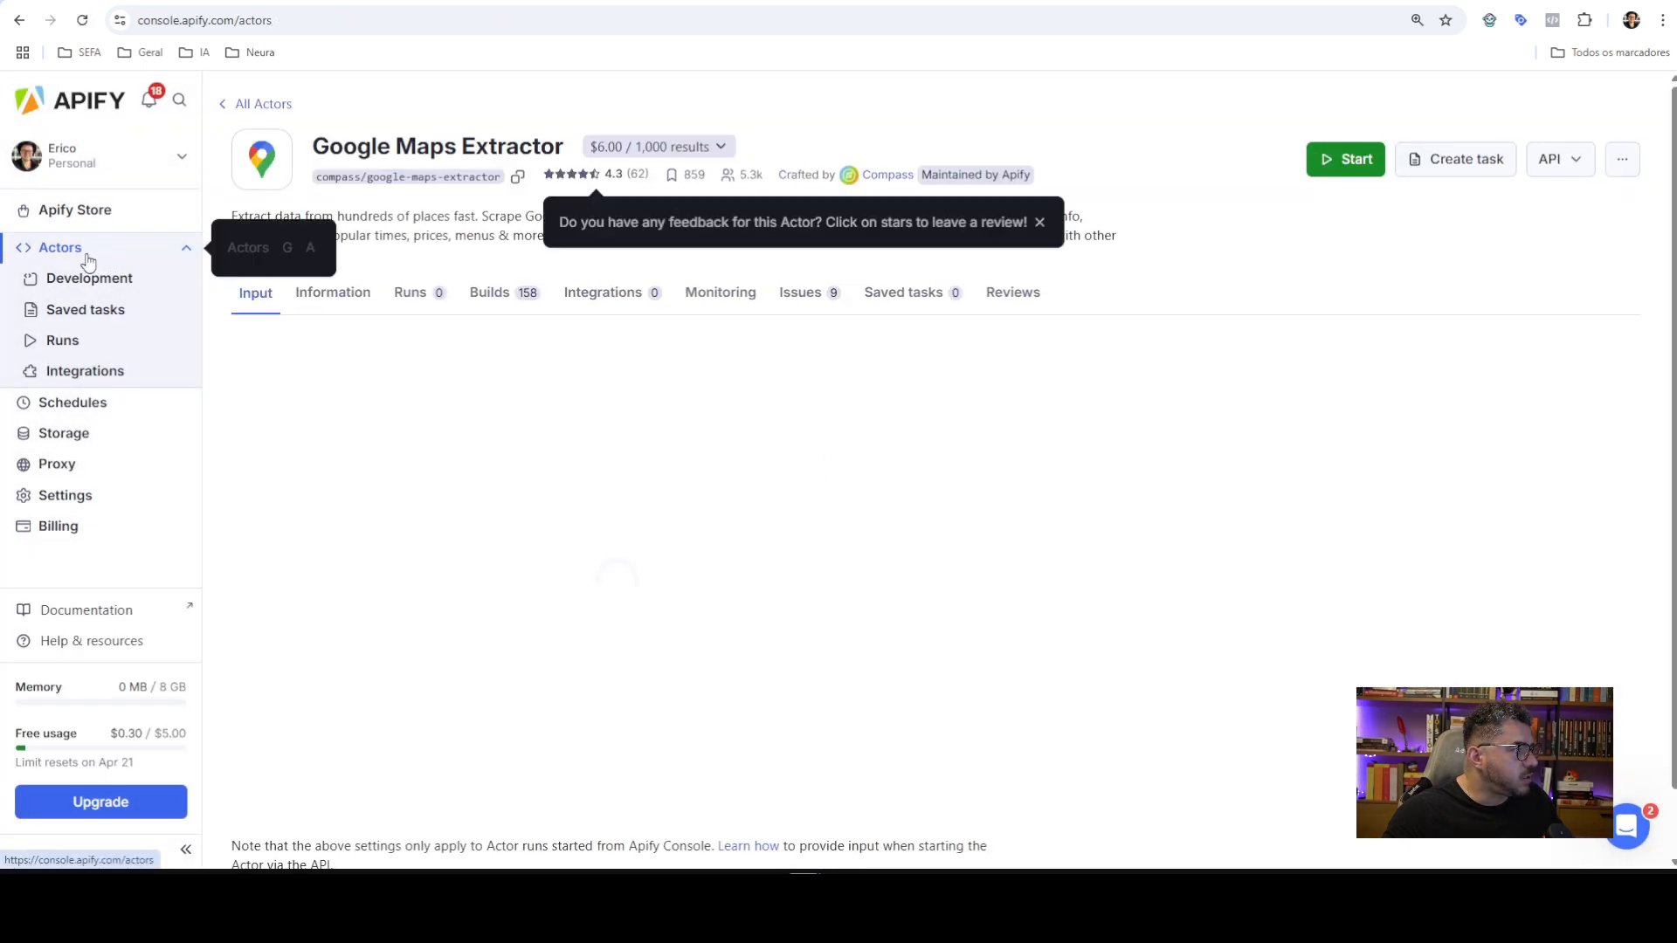
pyautogui.click(66, 250)
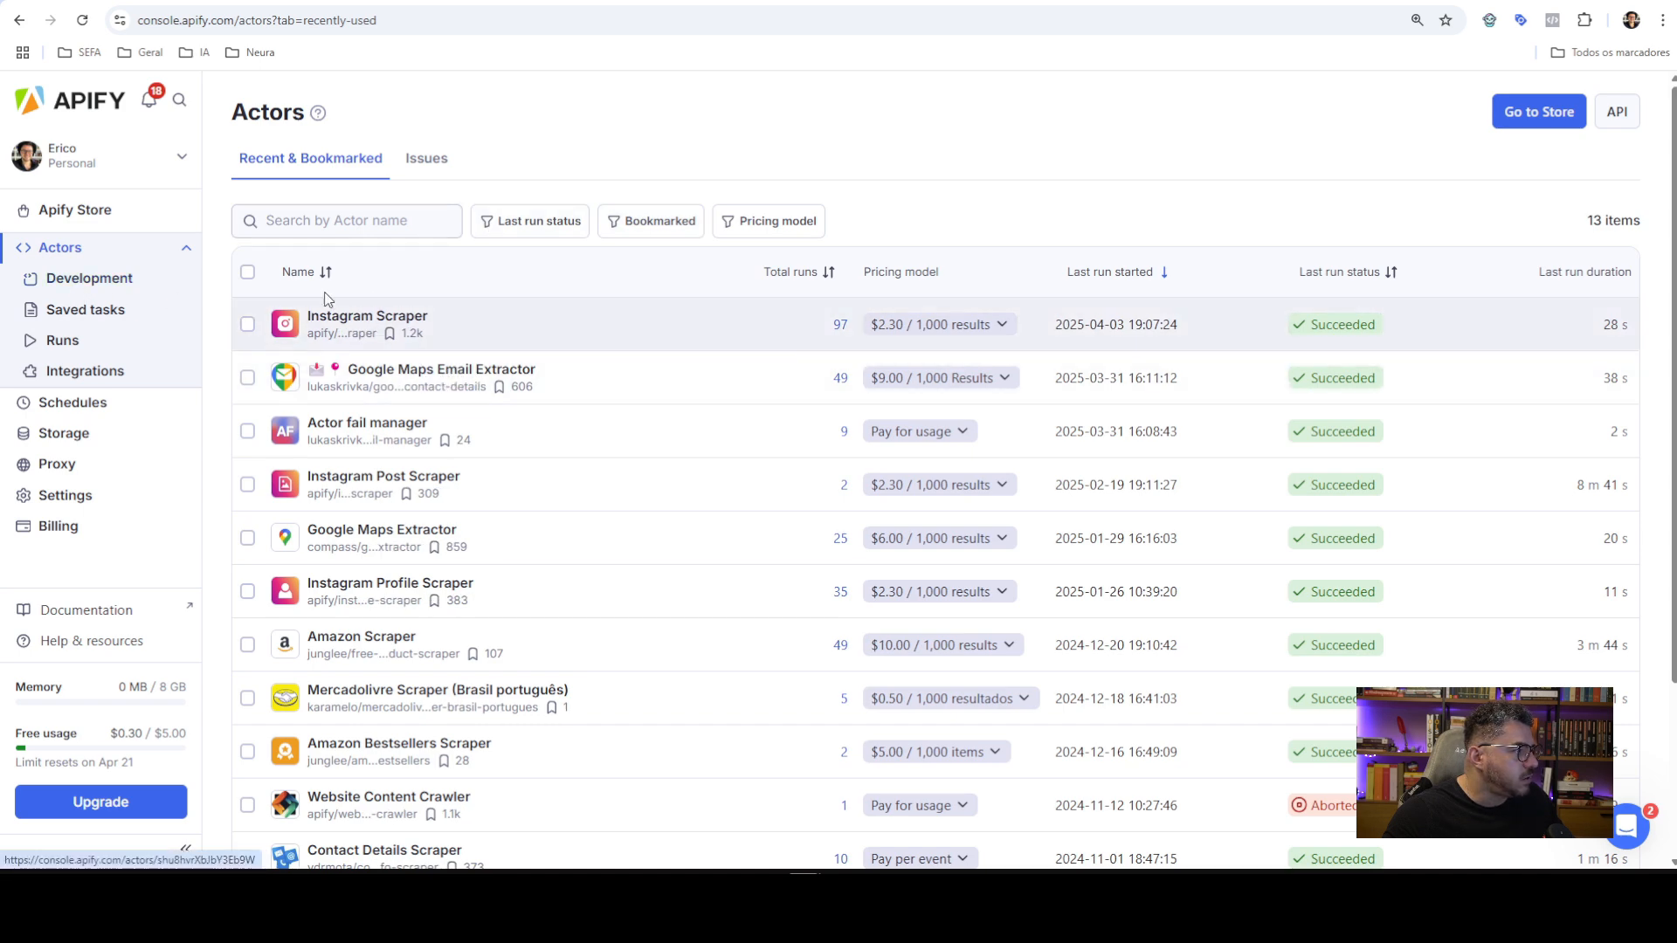
pyautogui.click(87, 212)
pyautogui.click(799, 241)
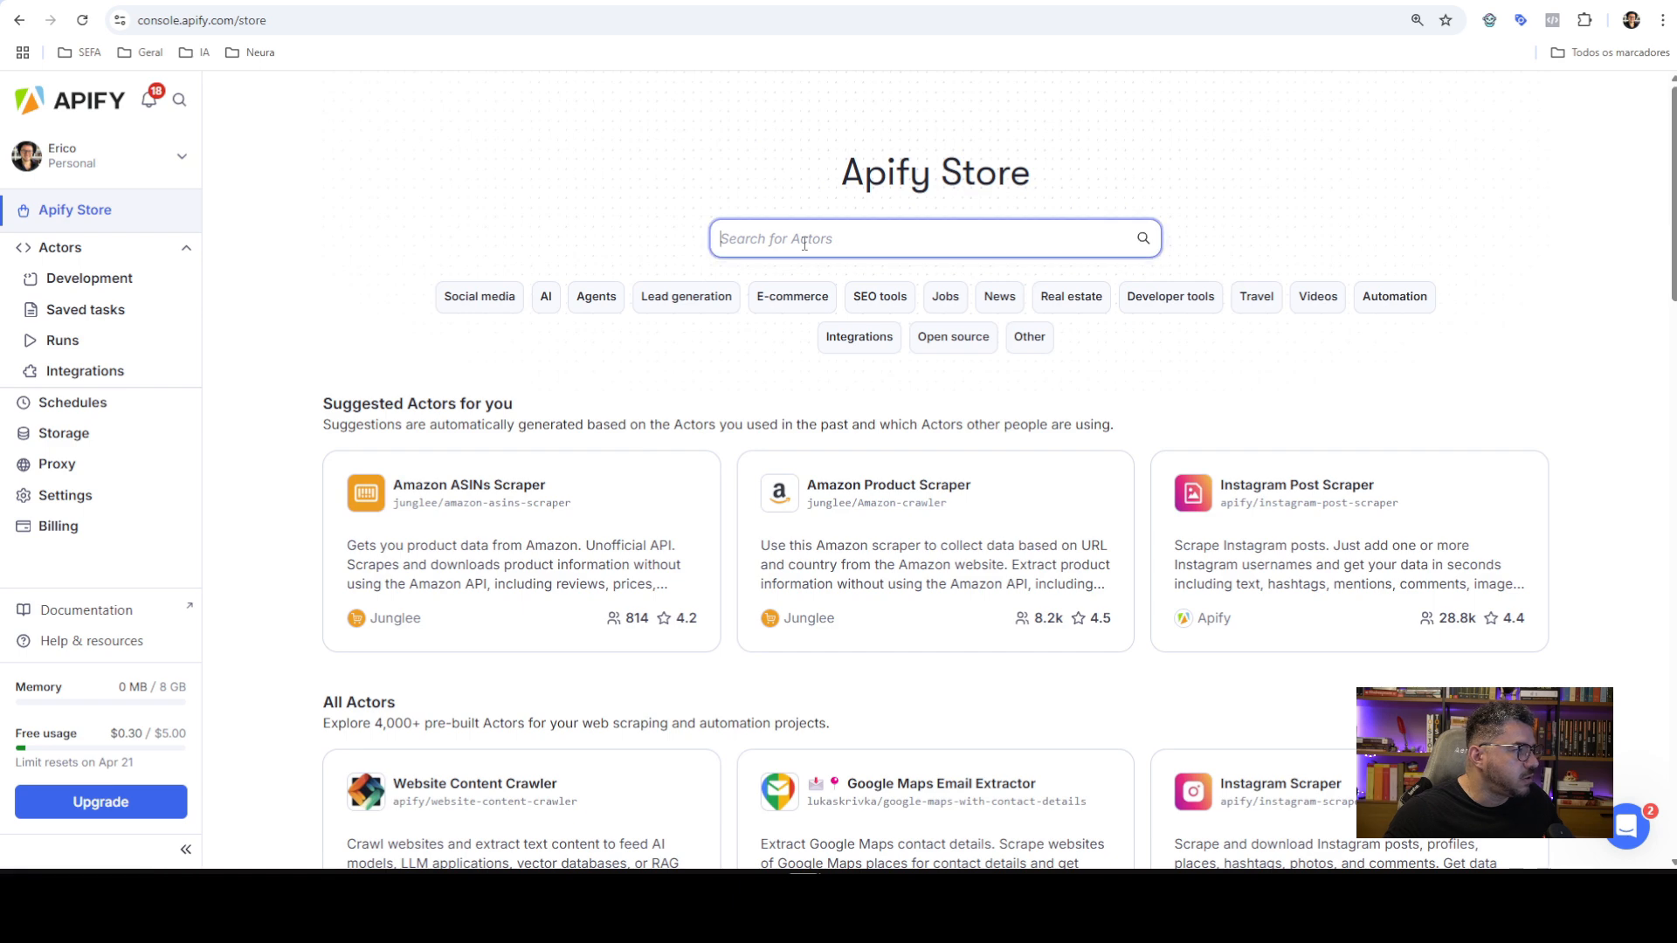
pyautogui.write('google m')
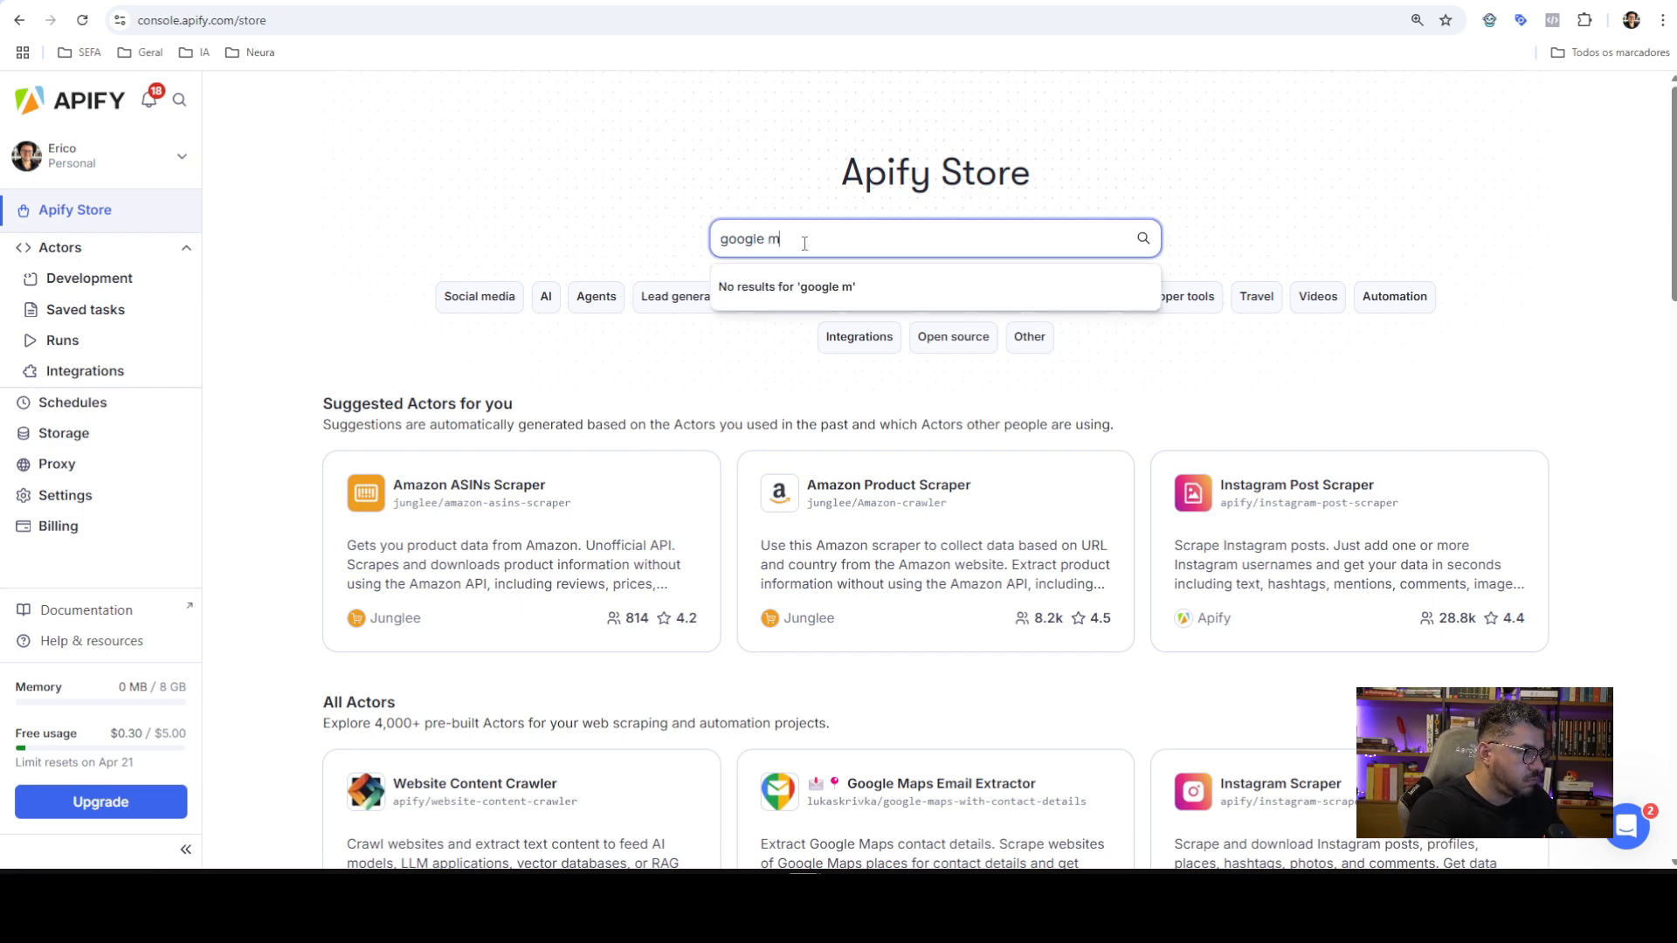
pyautogui.write('aps')
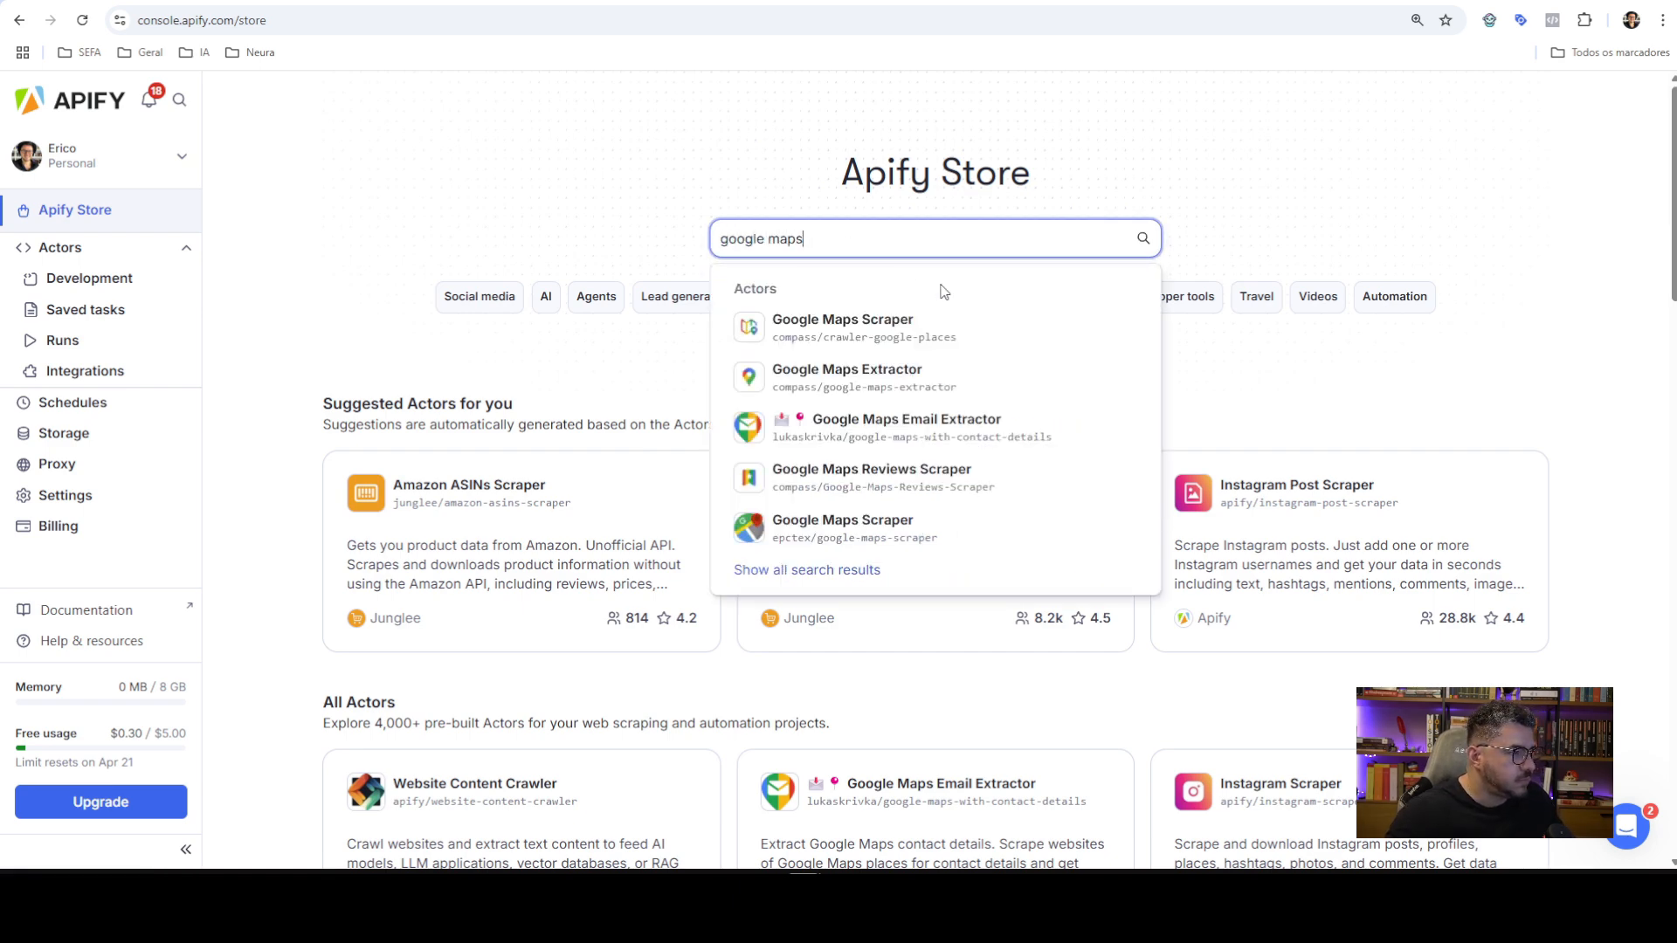
pyautogui.click(906, 378)
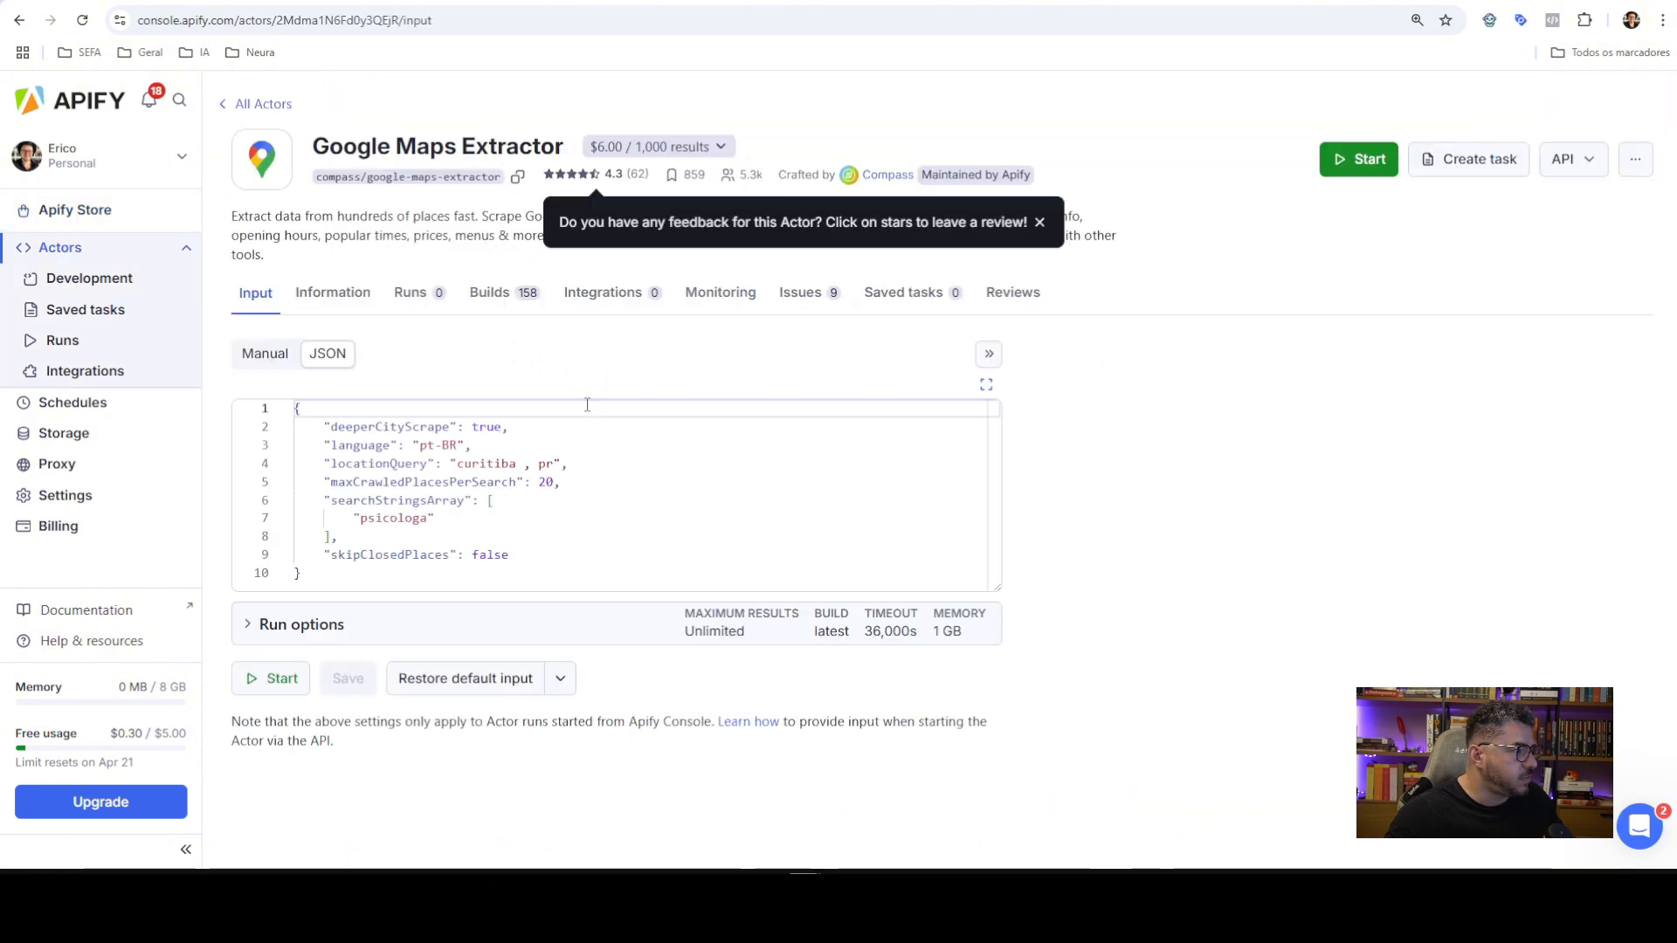
# Review the actor's input as a Manual form with the Filters and Geolocation sections expanded
pyautogui.click(265, 353)
pyautogui.scroll(-2, 516, 370)
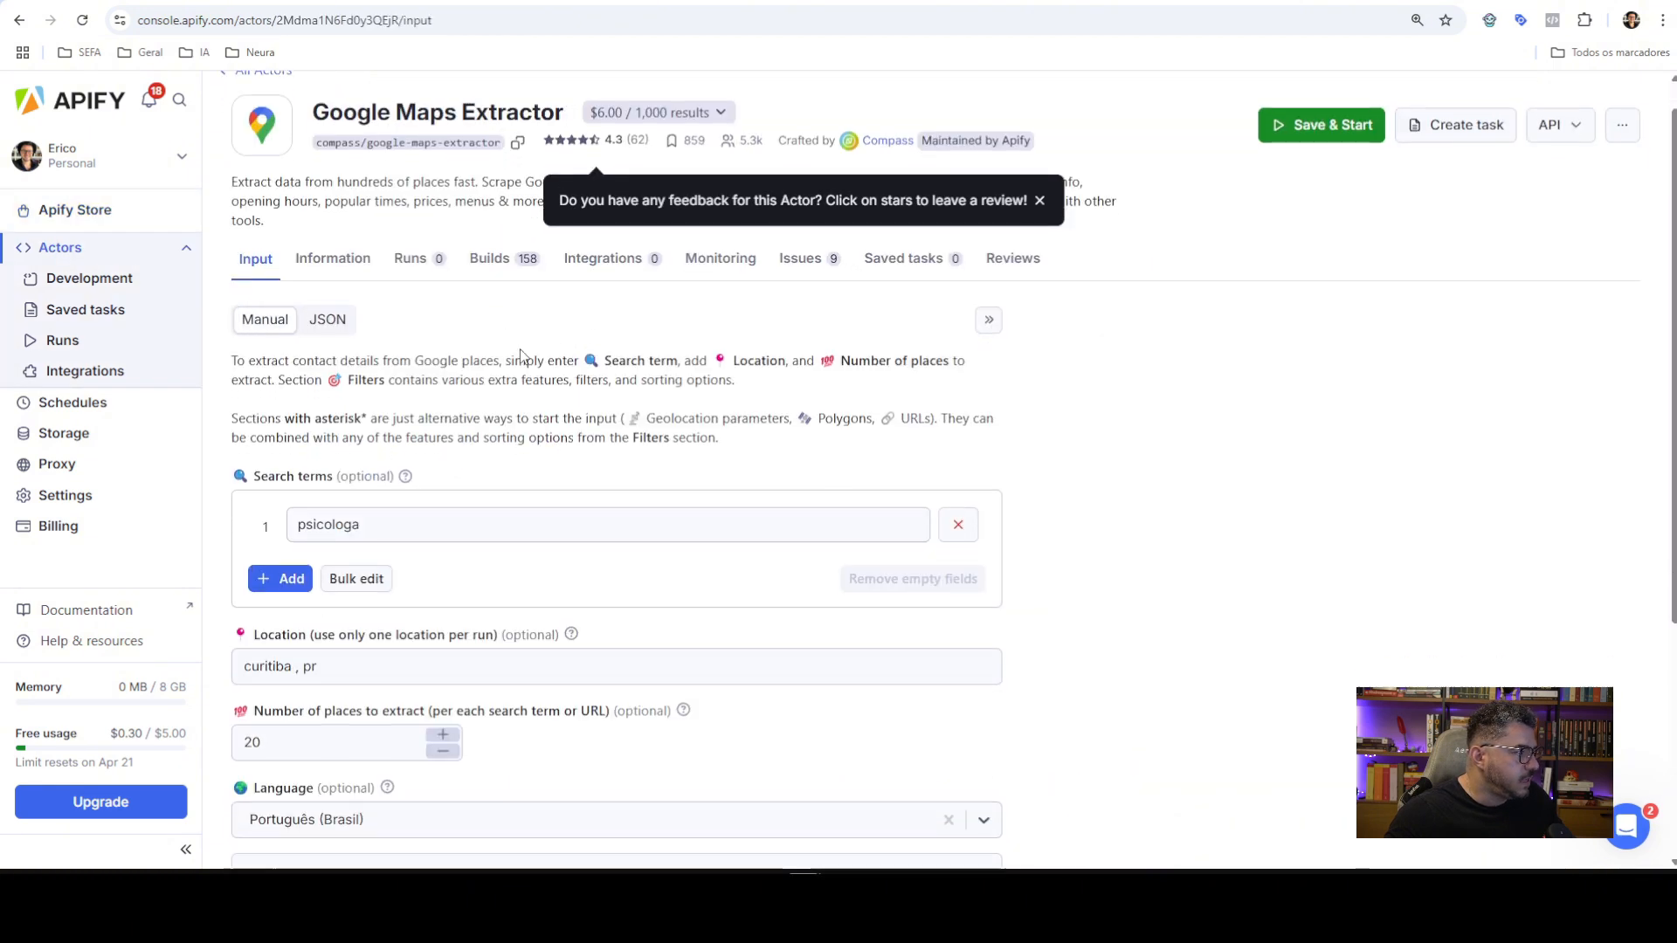
pyautogui.scroll(-2, 527, 344)
pyautogui.scroll(5, 491, 349)
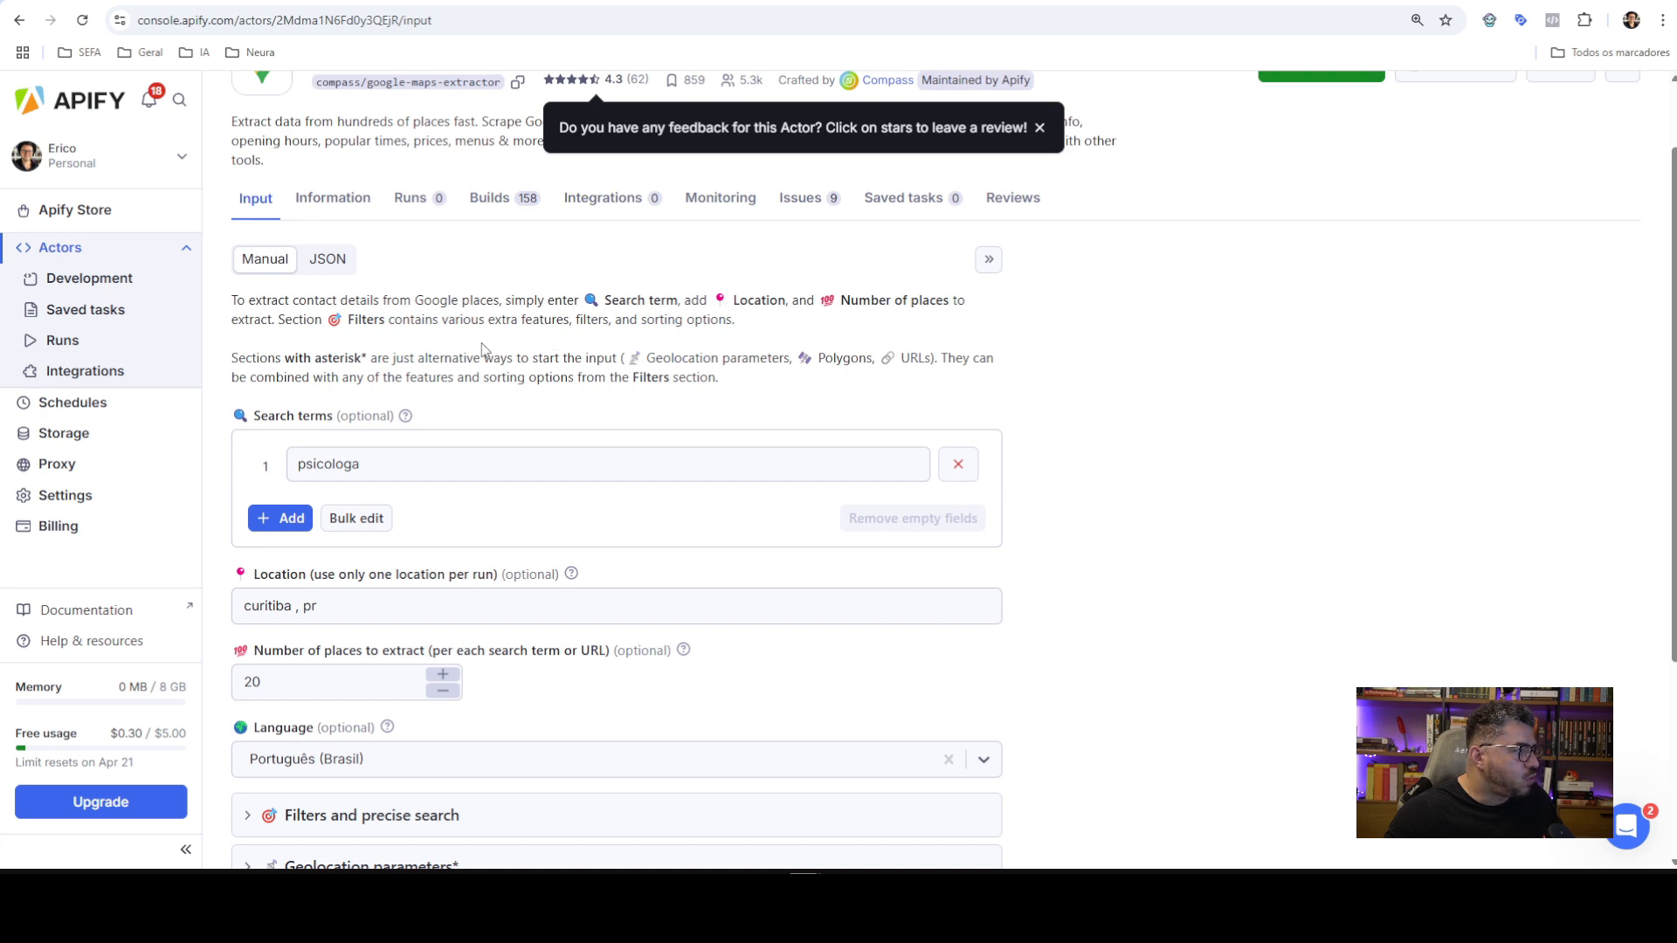
pyautogui.scroll(-1, 459, 384)
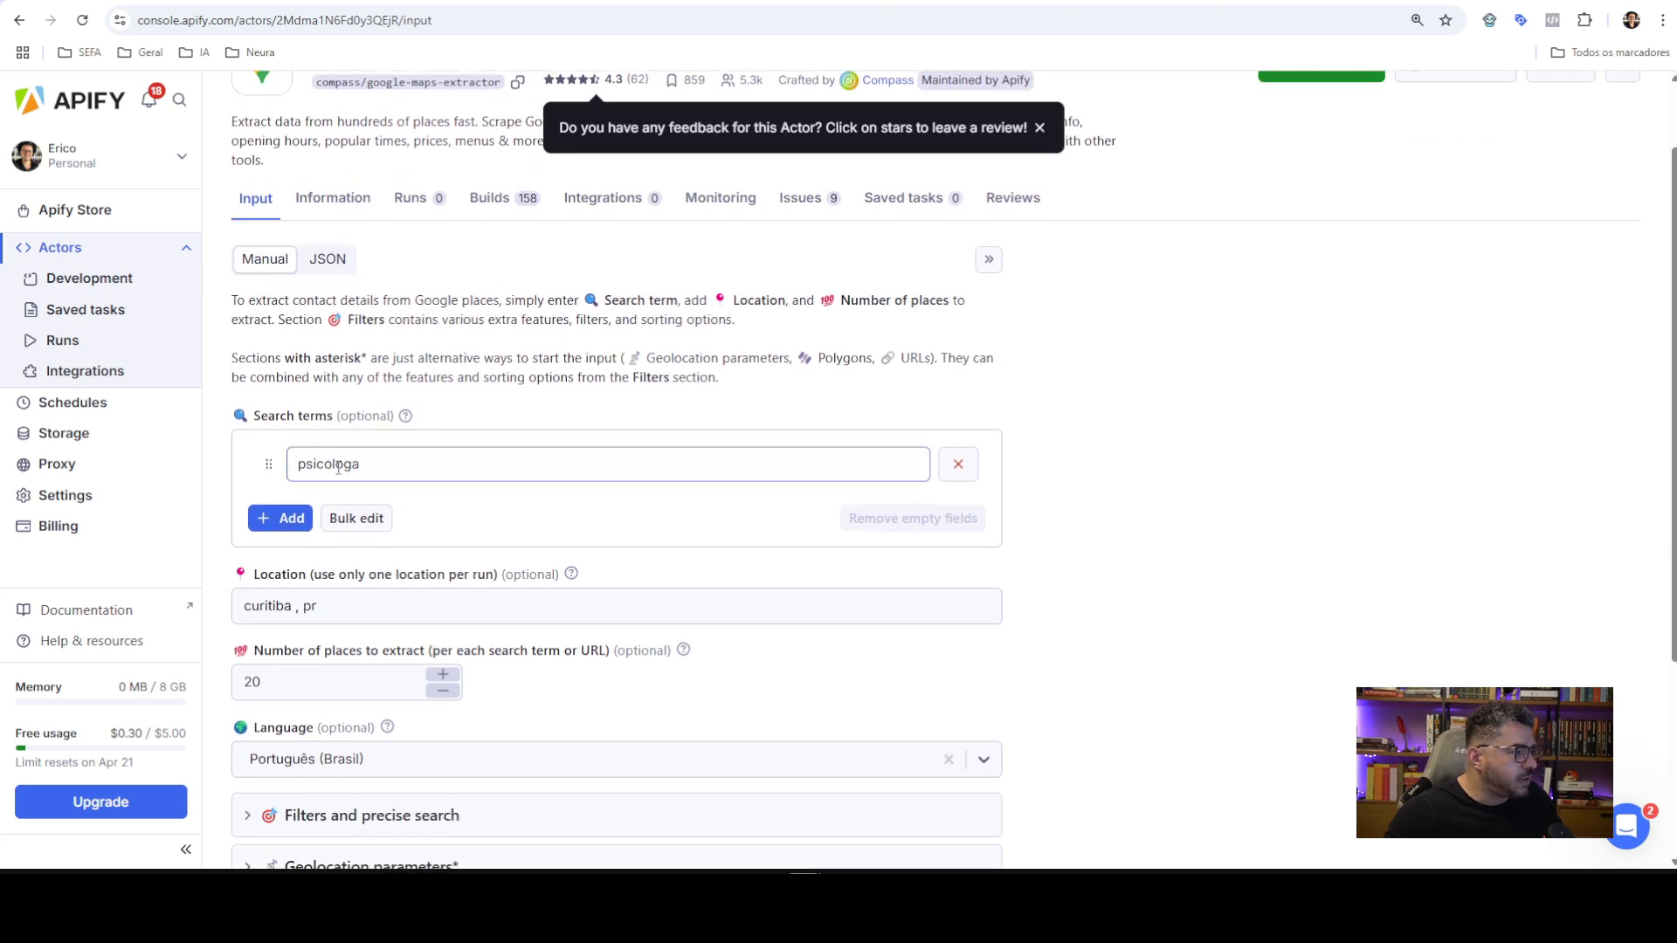
pyautogui.scroll(-2, 536, 407)
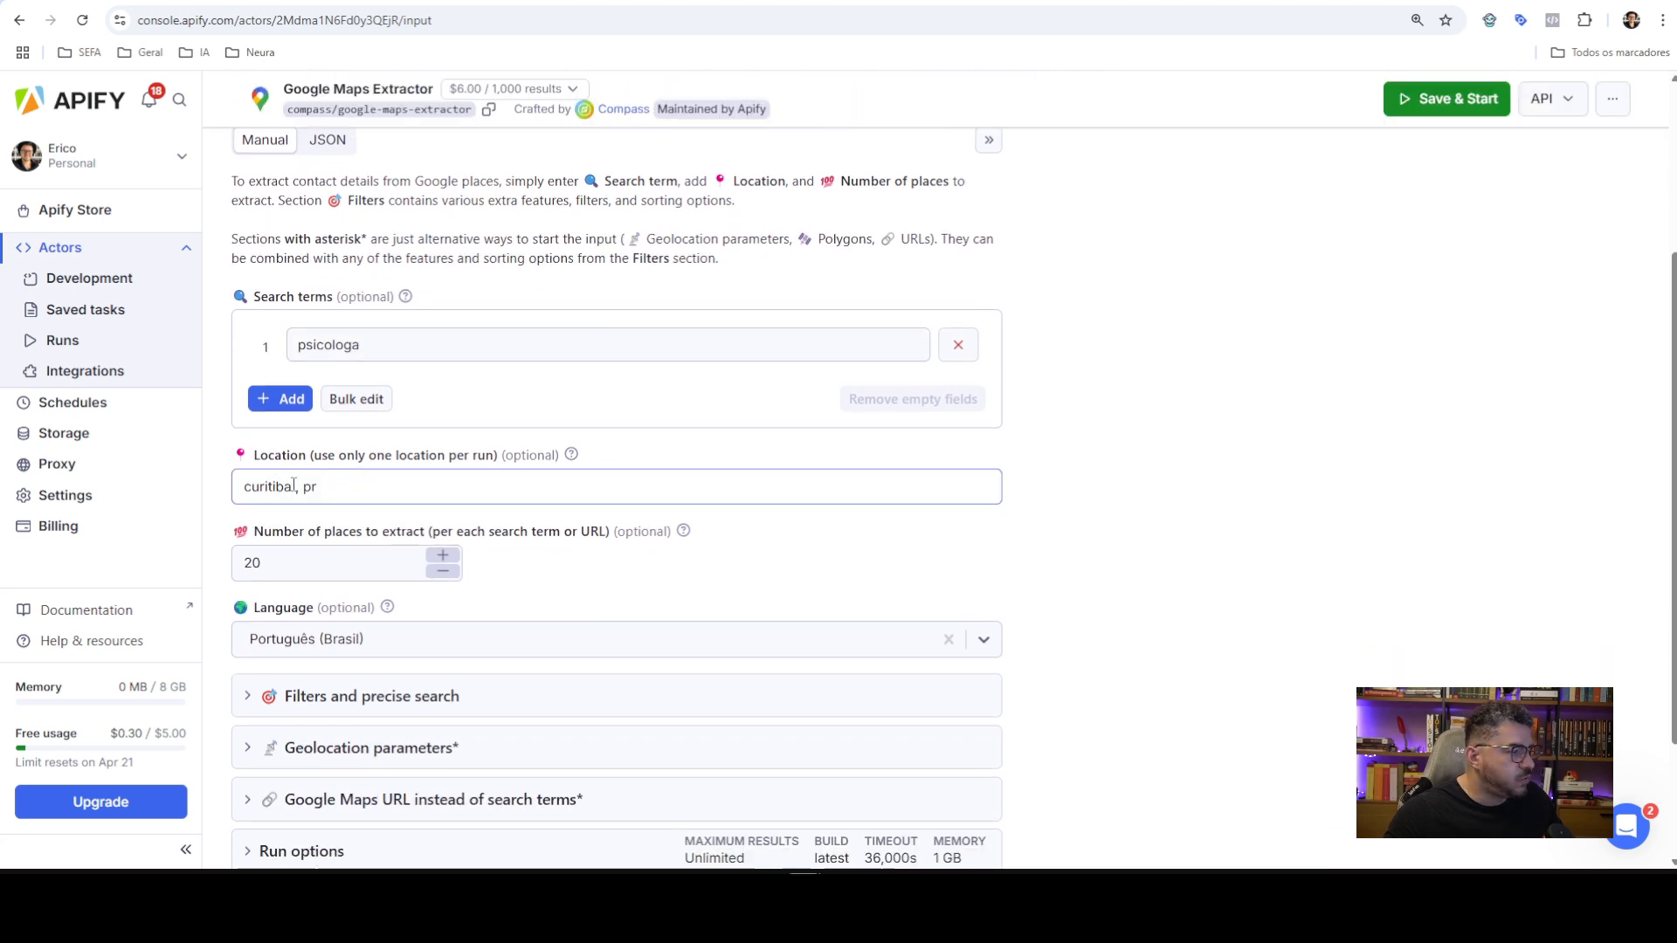
pyautogui.scroll(-1, 580, 498)
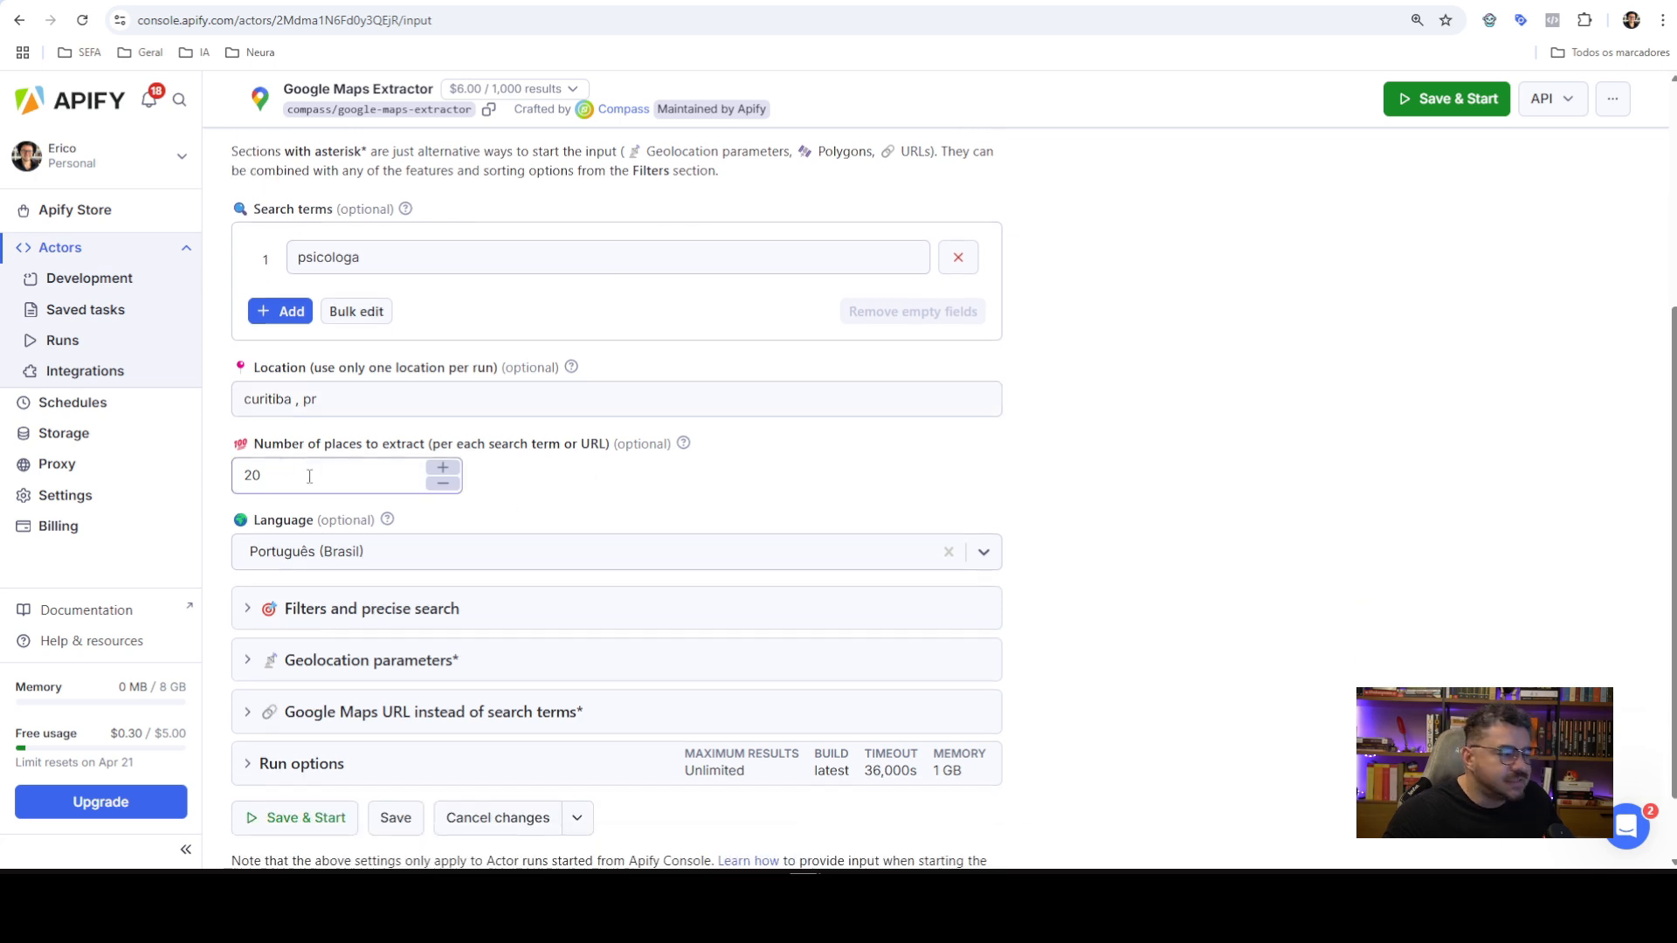
pyautogui.scroll(-1, 401, 511)
pyautogui.click(431, 519)
pyautogui.scroll(-3, 618, 463)
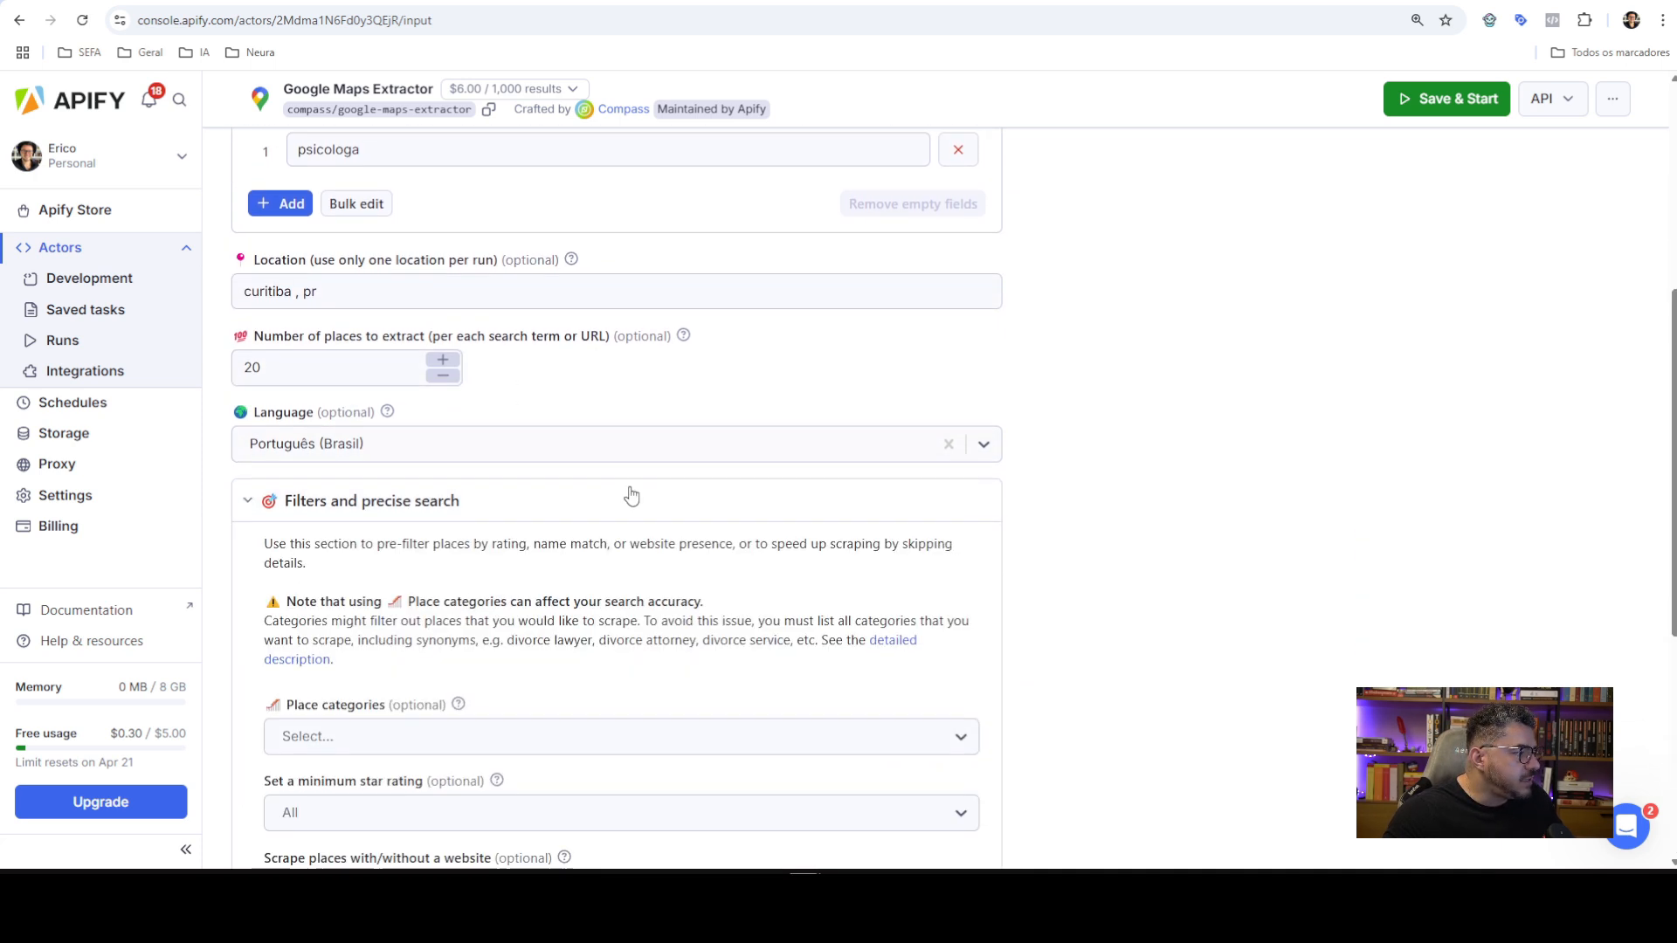
pyautogui.scroll(-3, 617, 443)
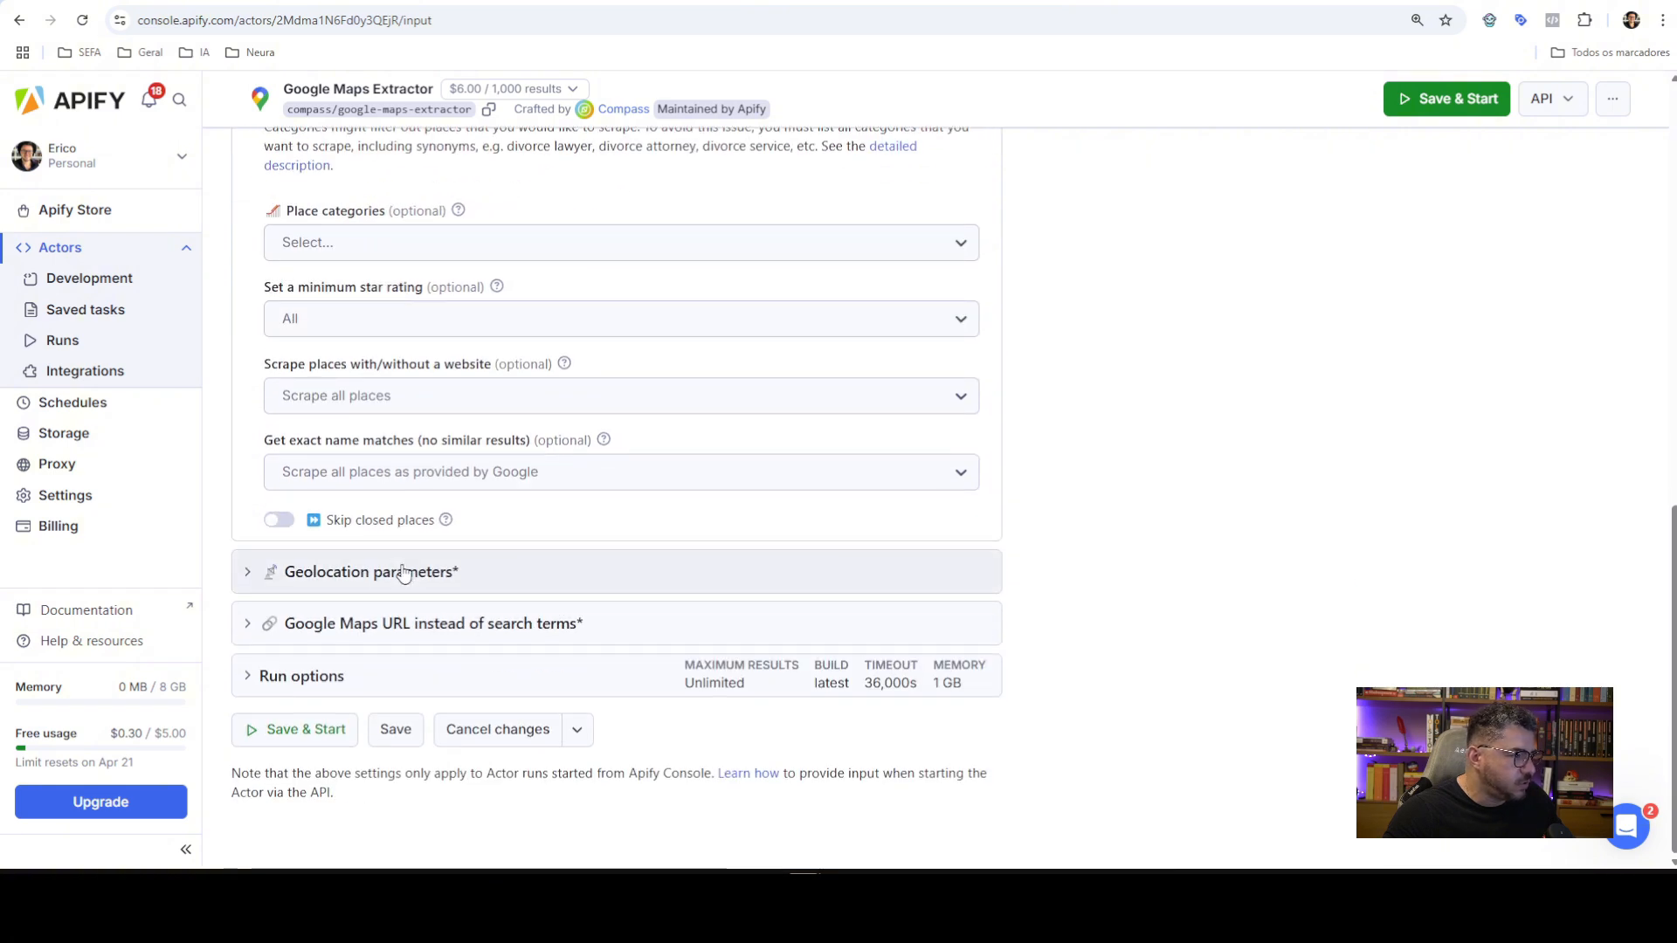
pyautogui.click(437, 569)
pyautogui.scroll(-2, 612, 410)
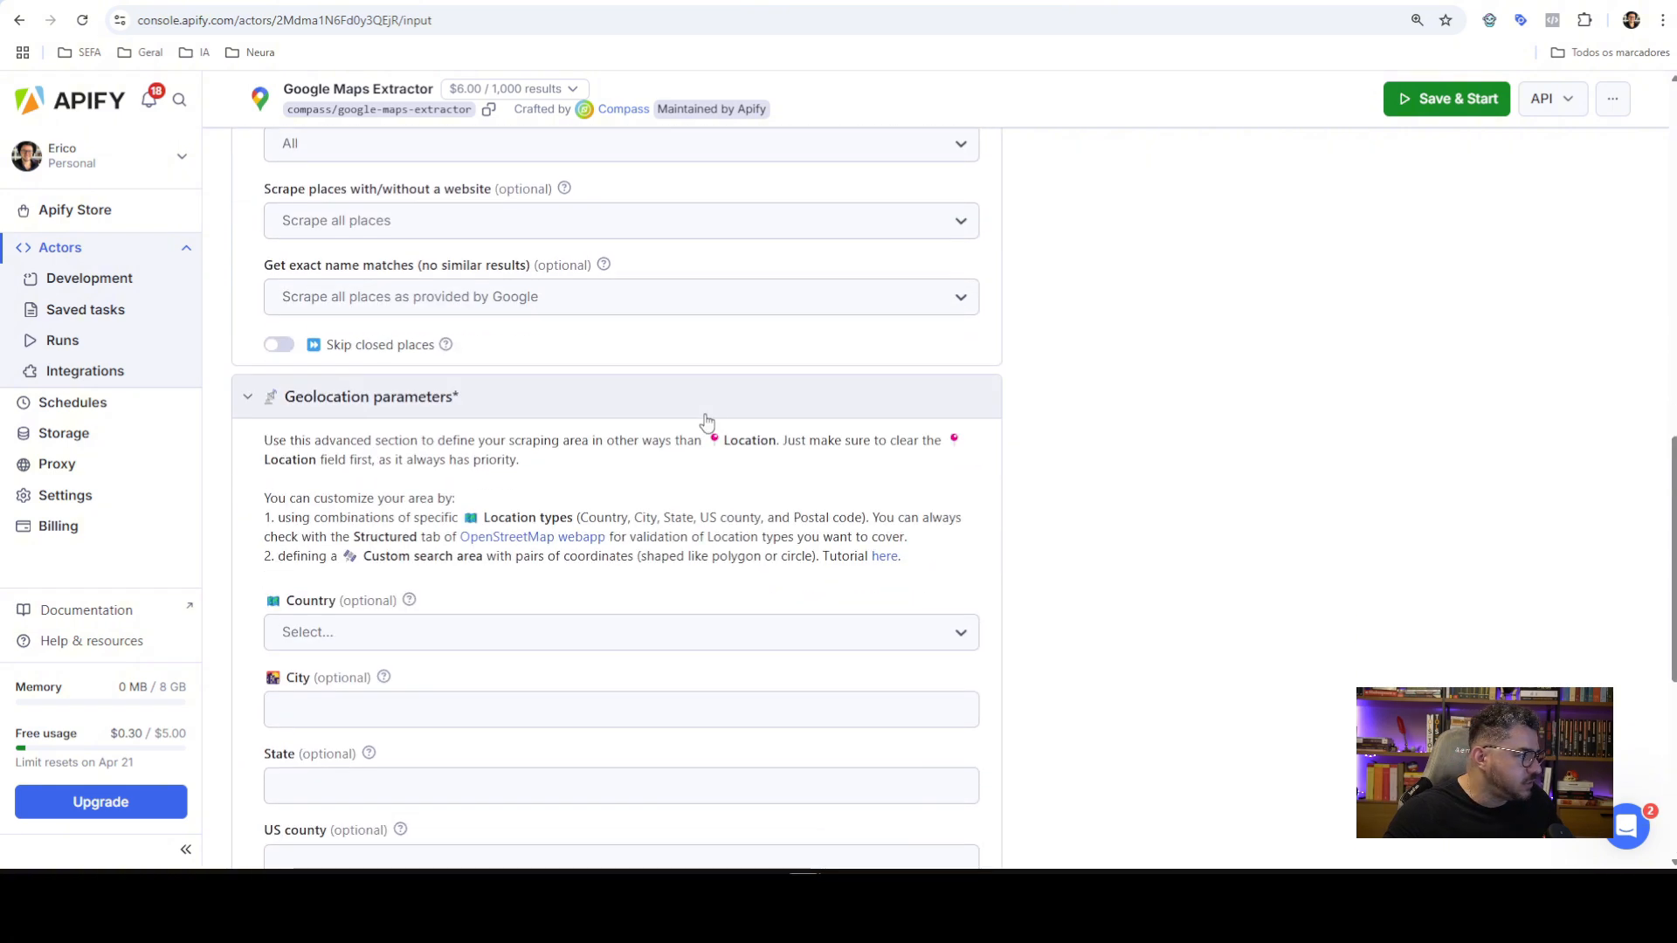
pyautogui.scroll(2, 524, 426)
pyautogui.scroll(1, 536, 405)
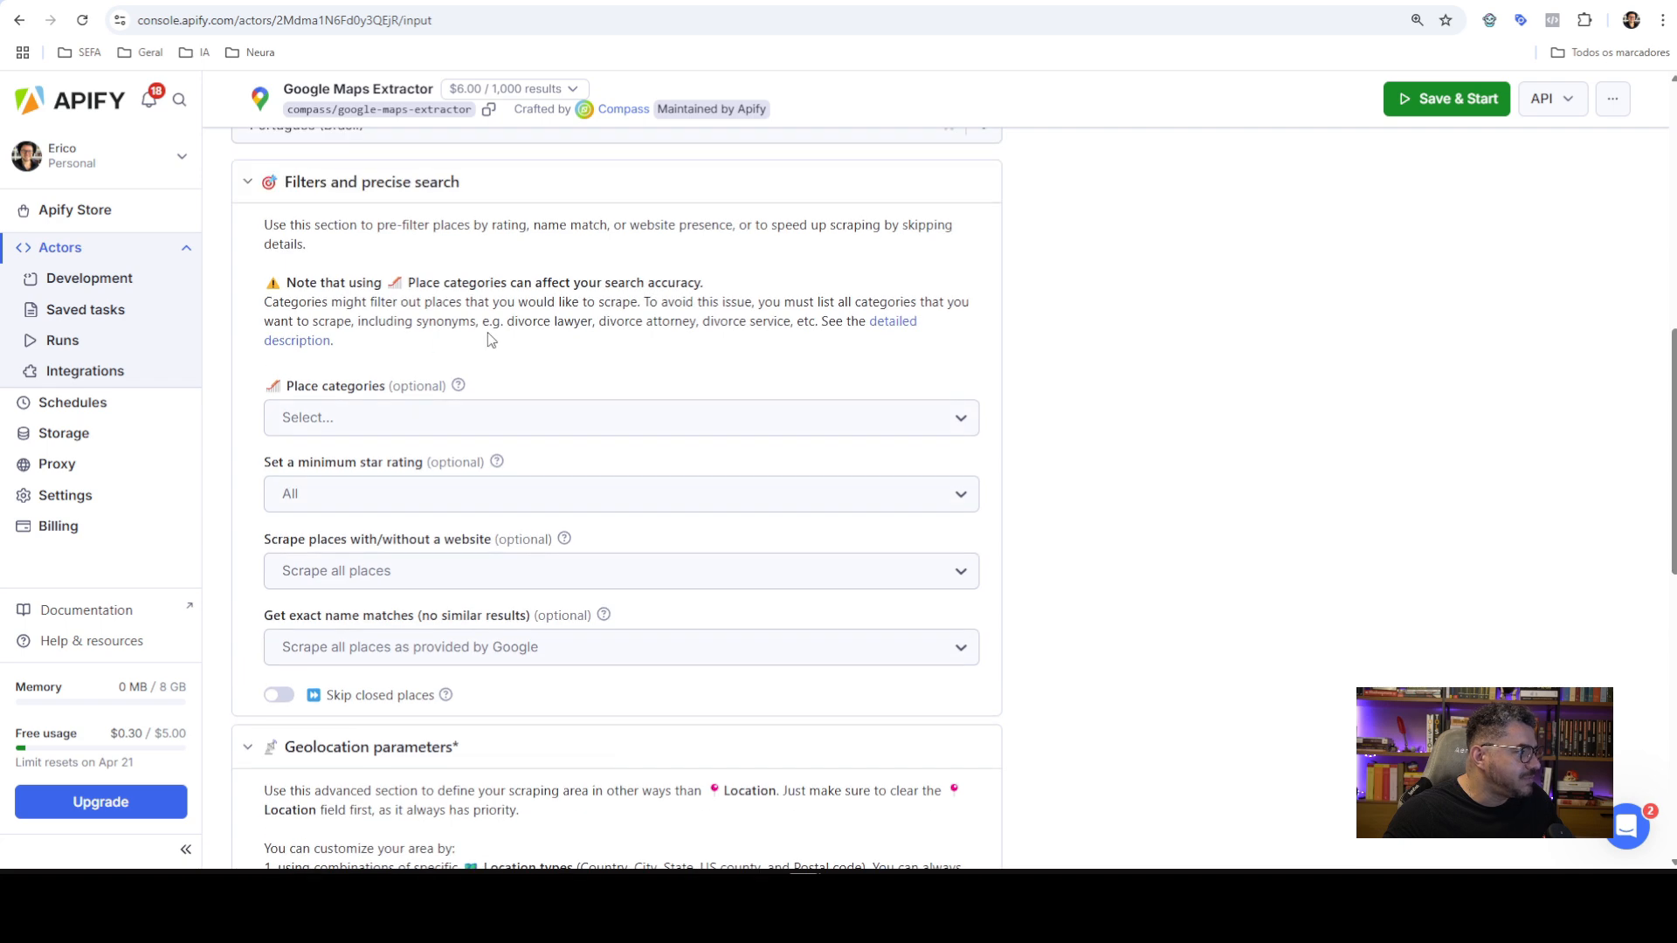
pyautogui.scroll(-10, 524, 411)
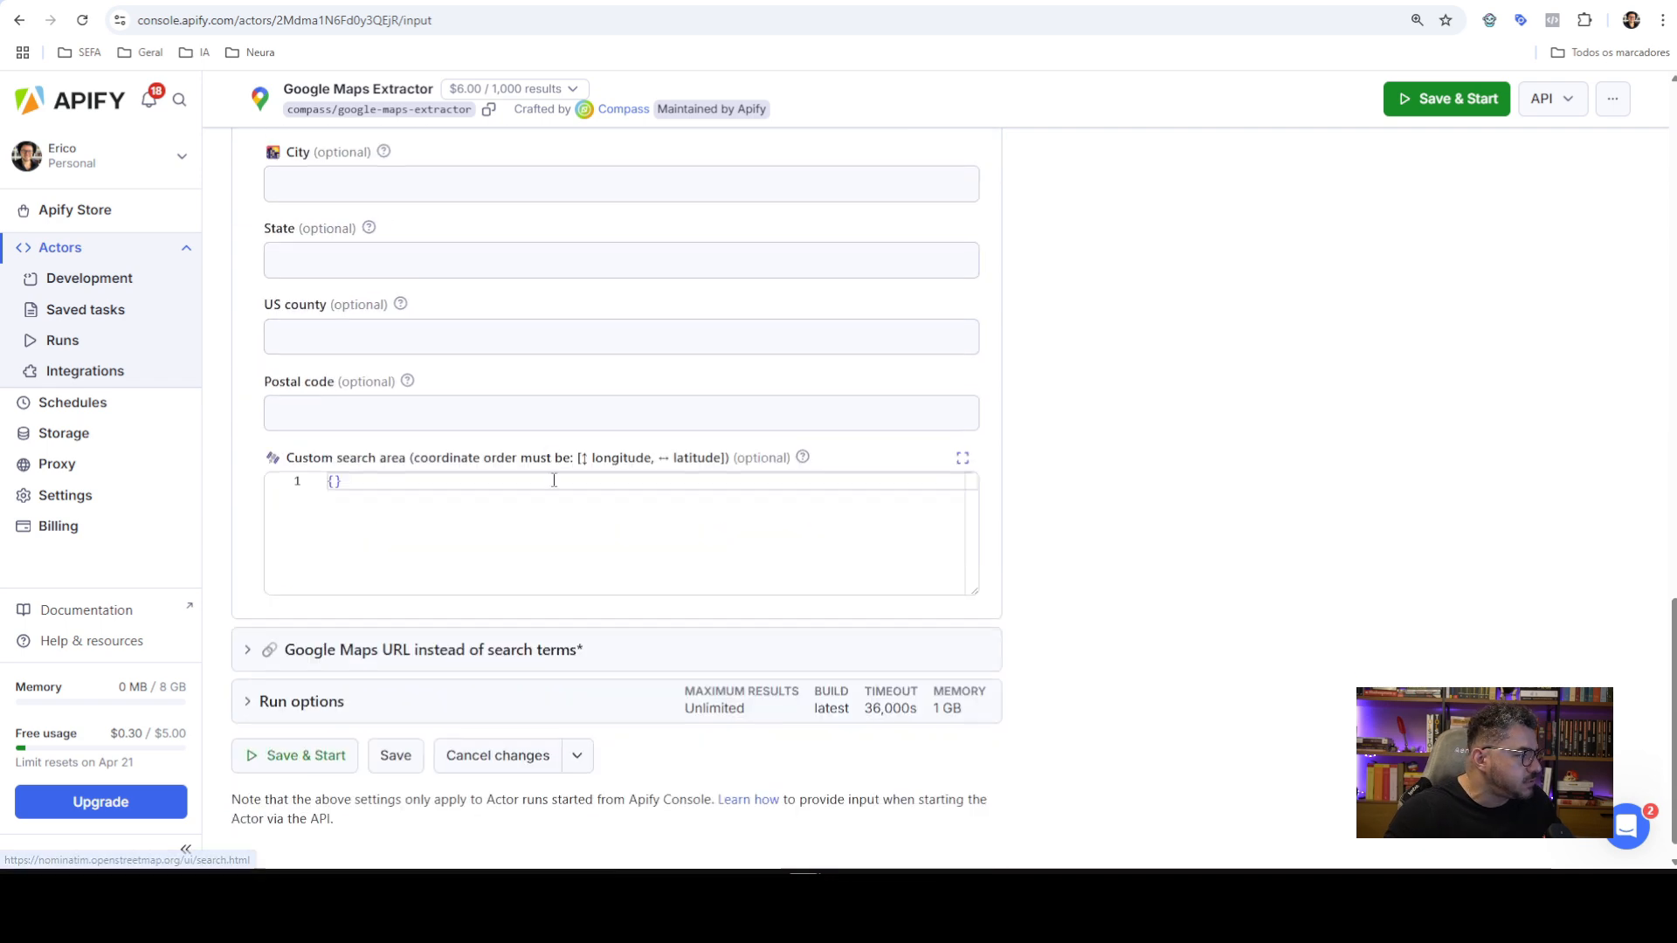
pyautogui.scroll(15, 644, 325)
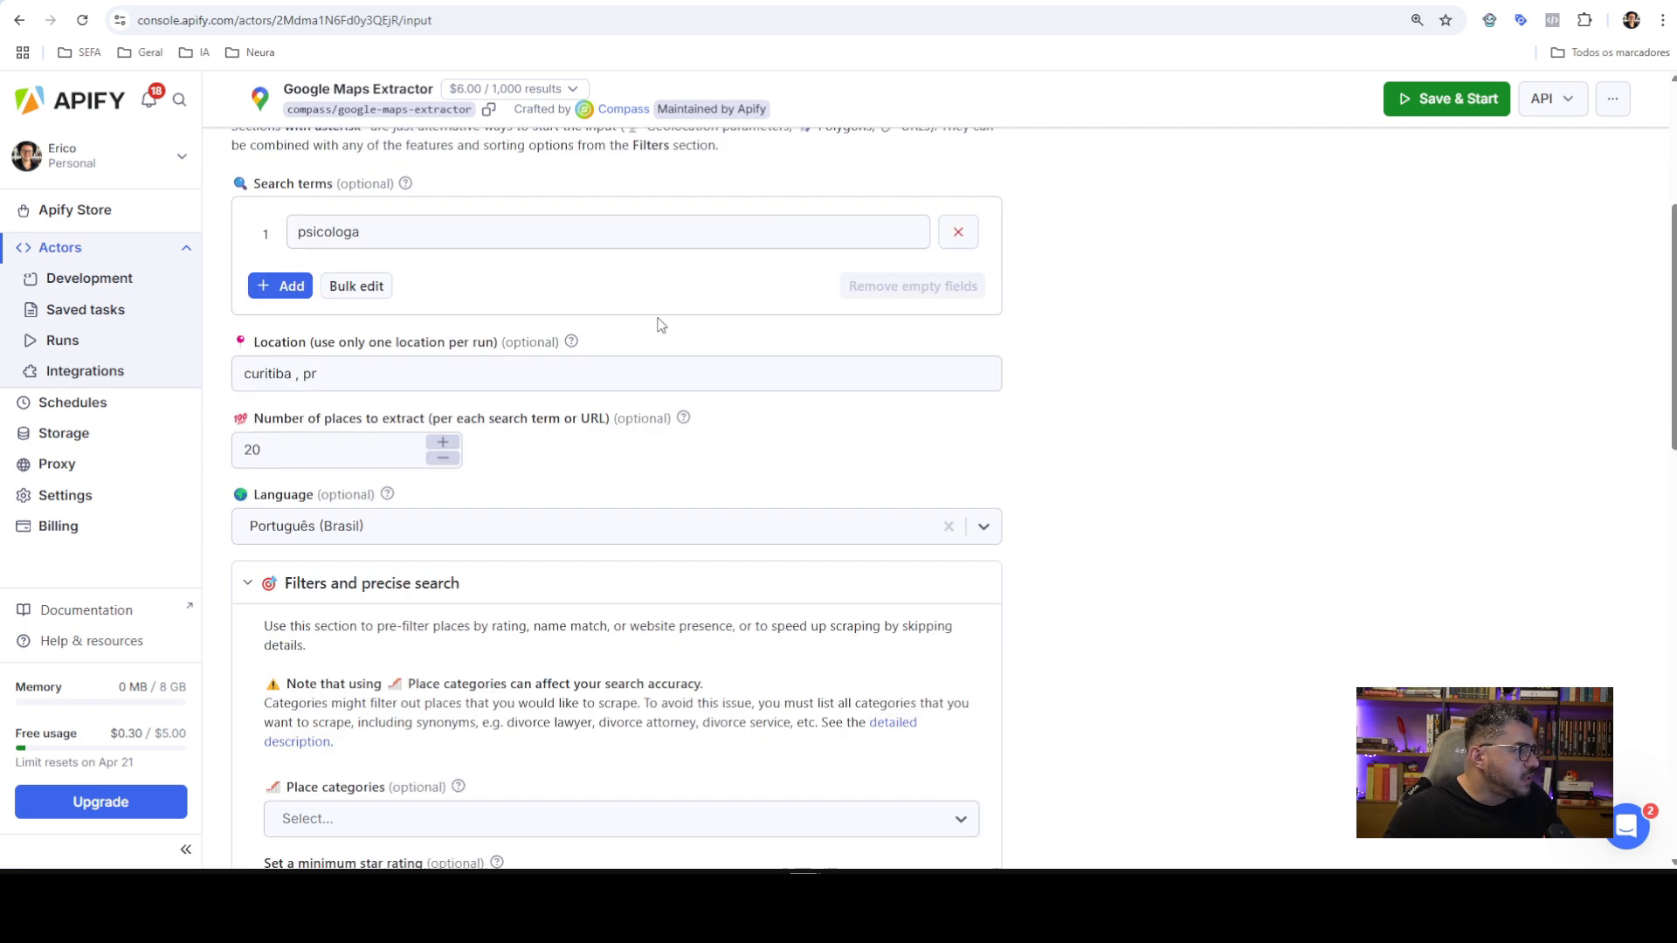
# Switch the input back to JSON, highlight maxCrawledPlacesPerSearch, and return to the n8n workflow
pyautogui.click(329, 356)
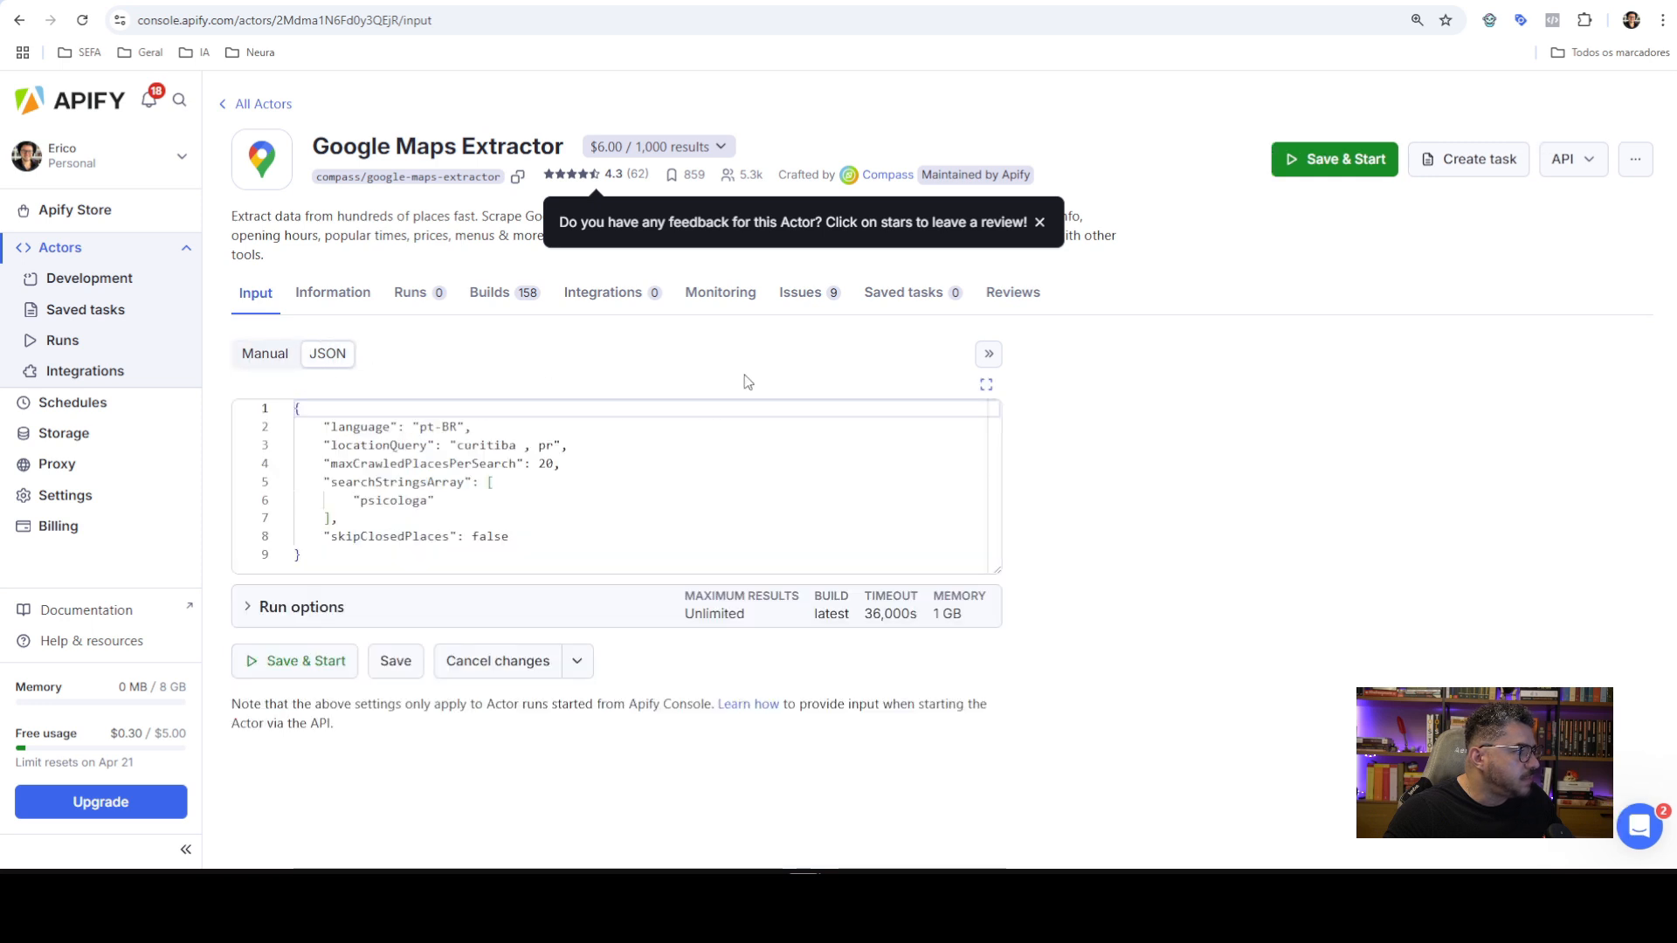
pyautogui.moveTo(381, 446)
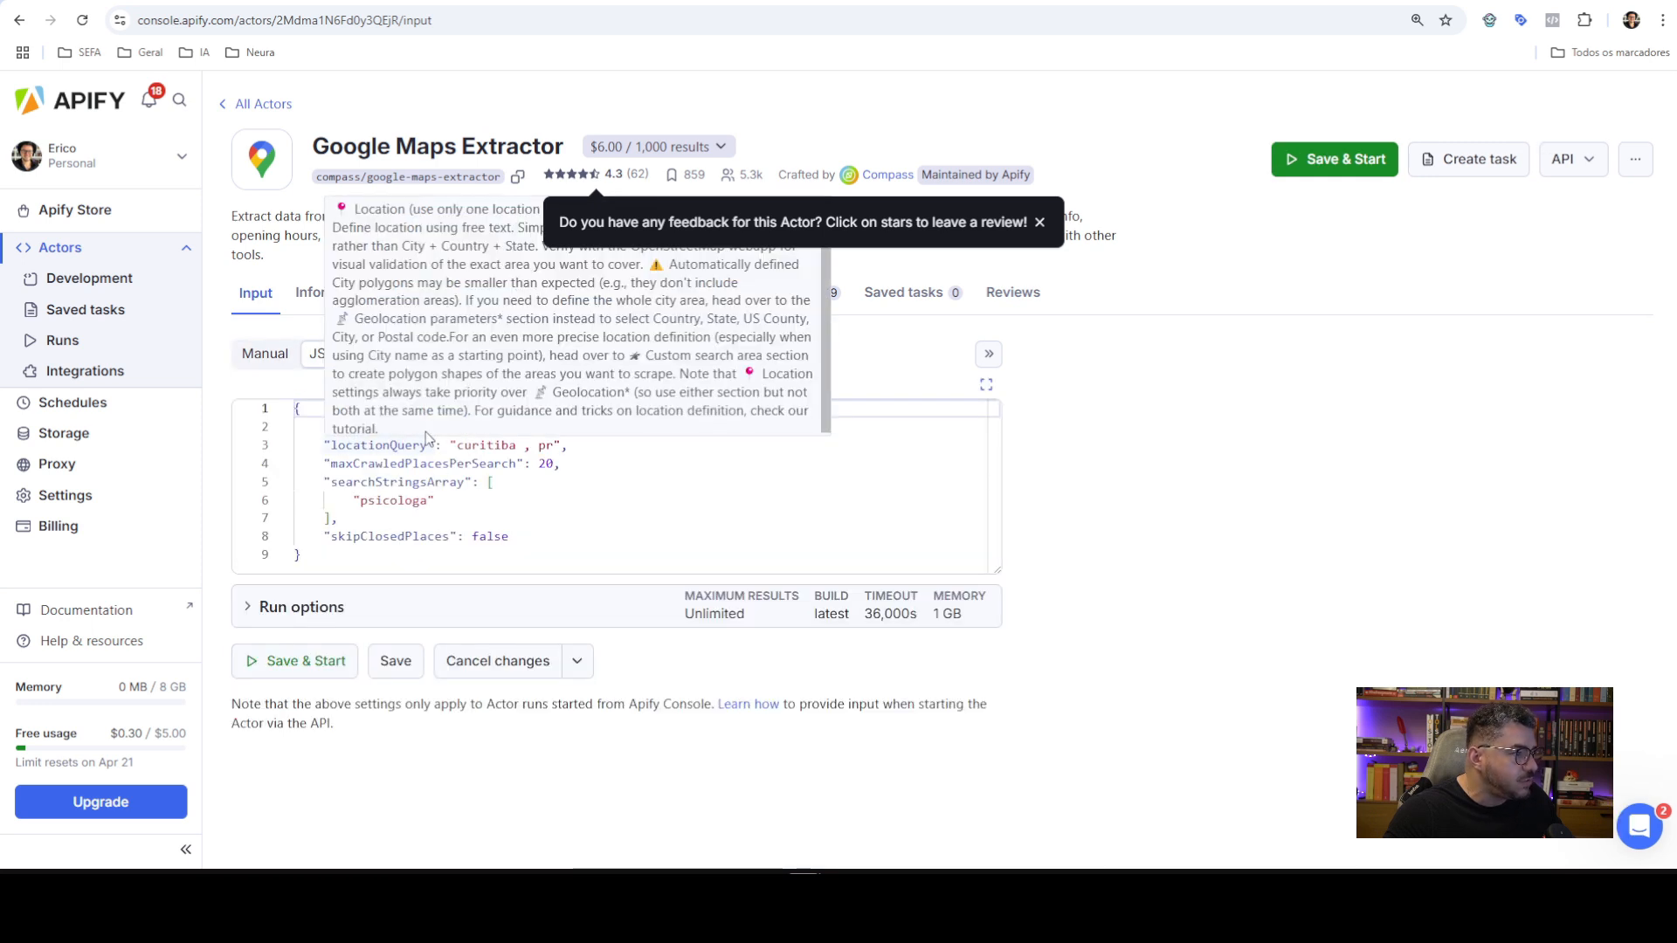
pyautogui.doubleClick(390, 464)
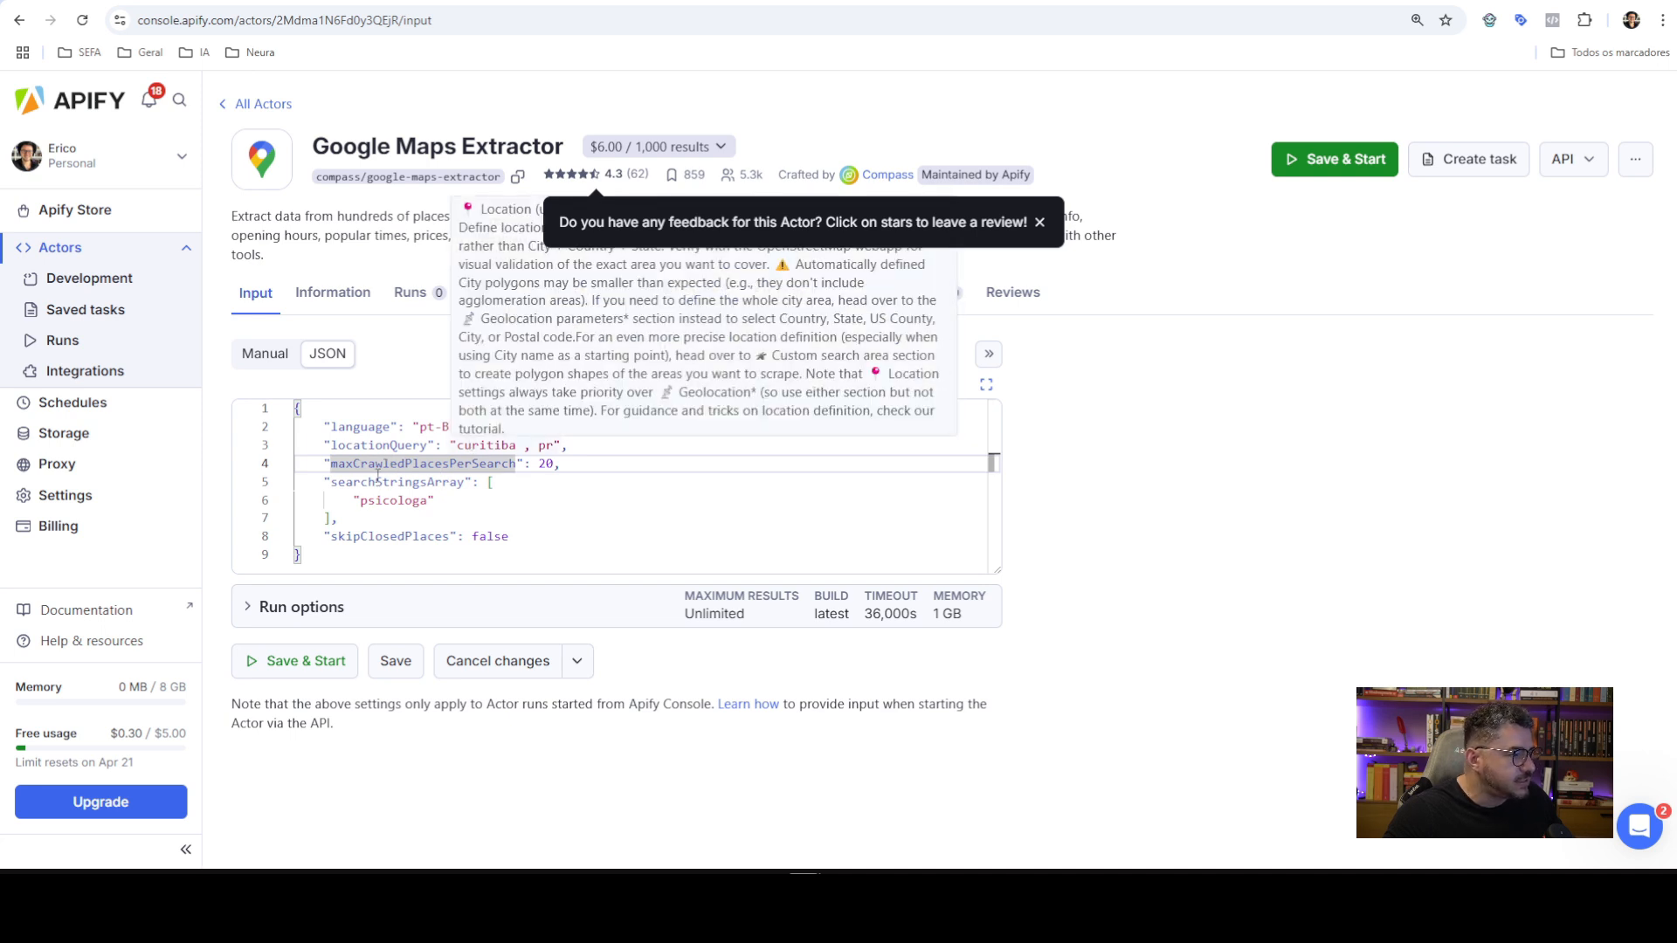
pyautogui.moveTo(377, 474)
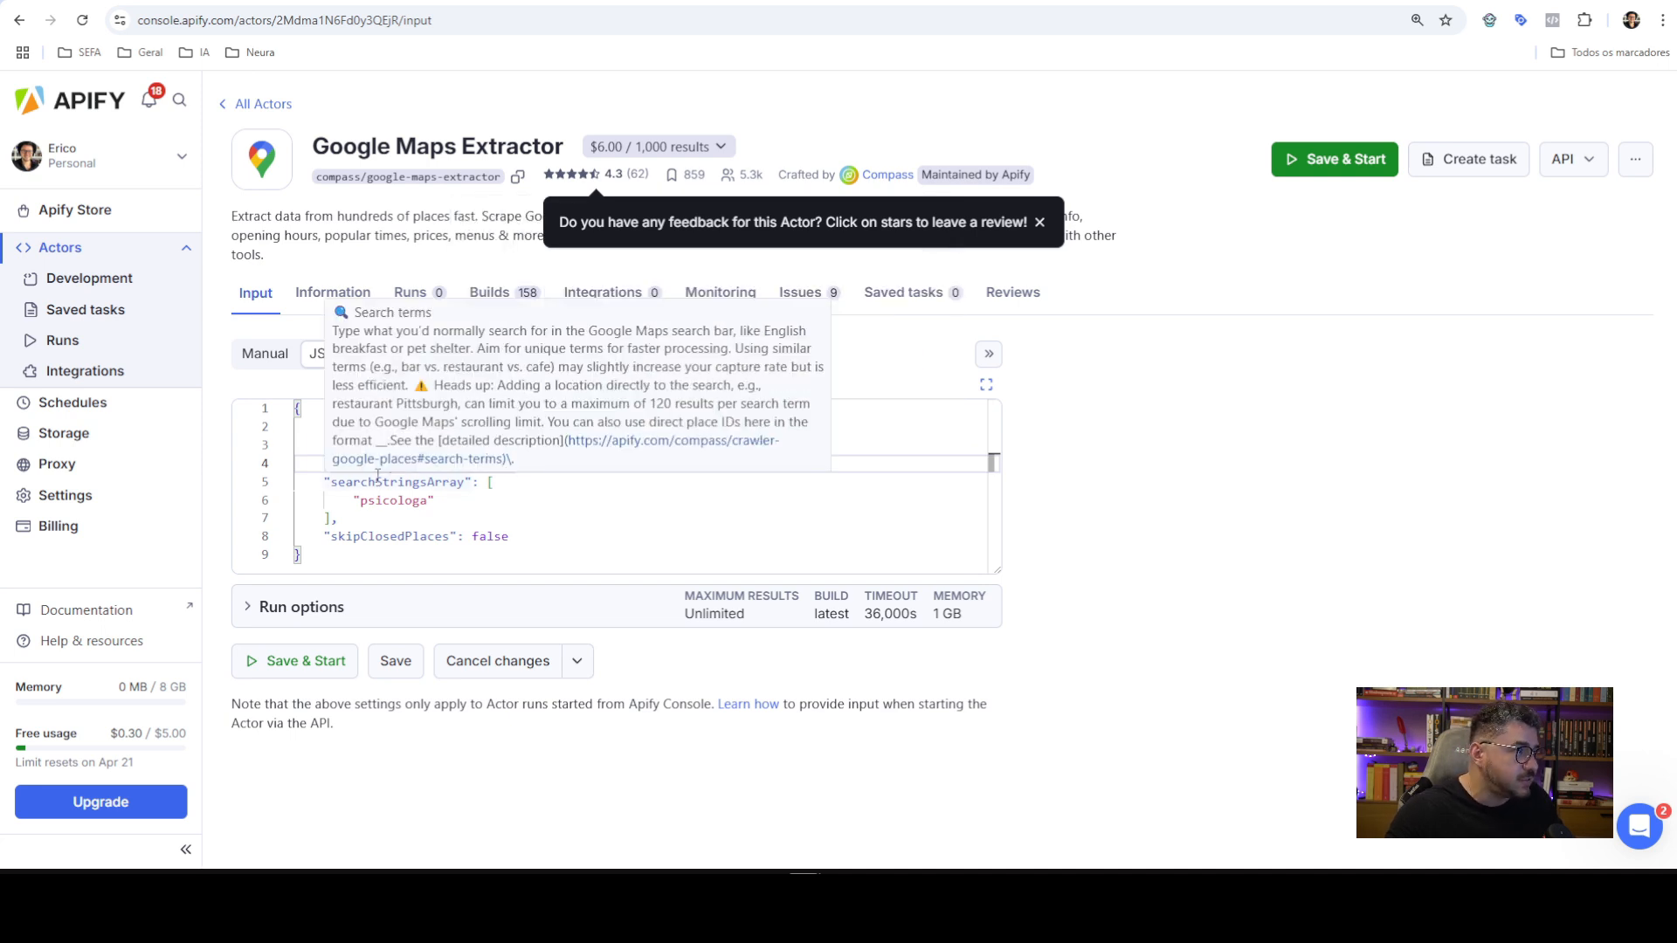
pyautogui.click(513, 2)
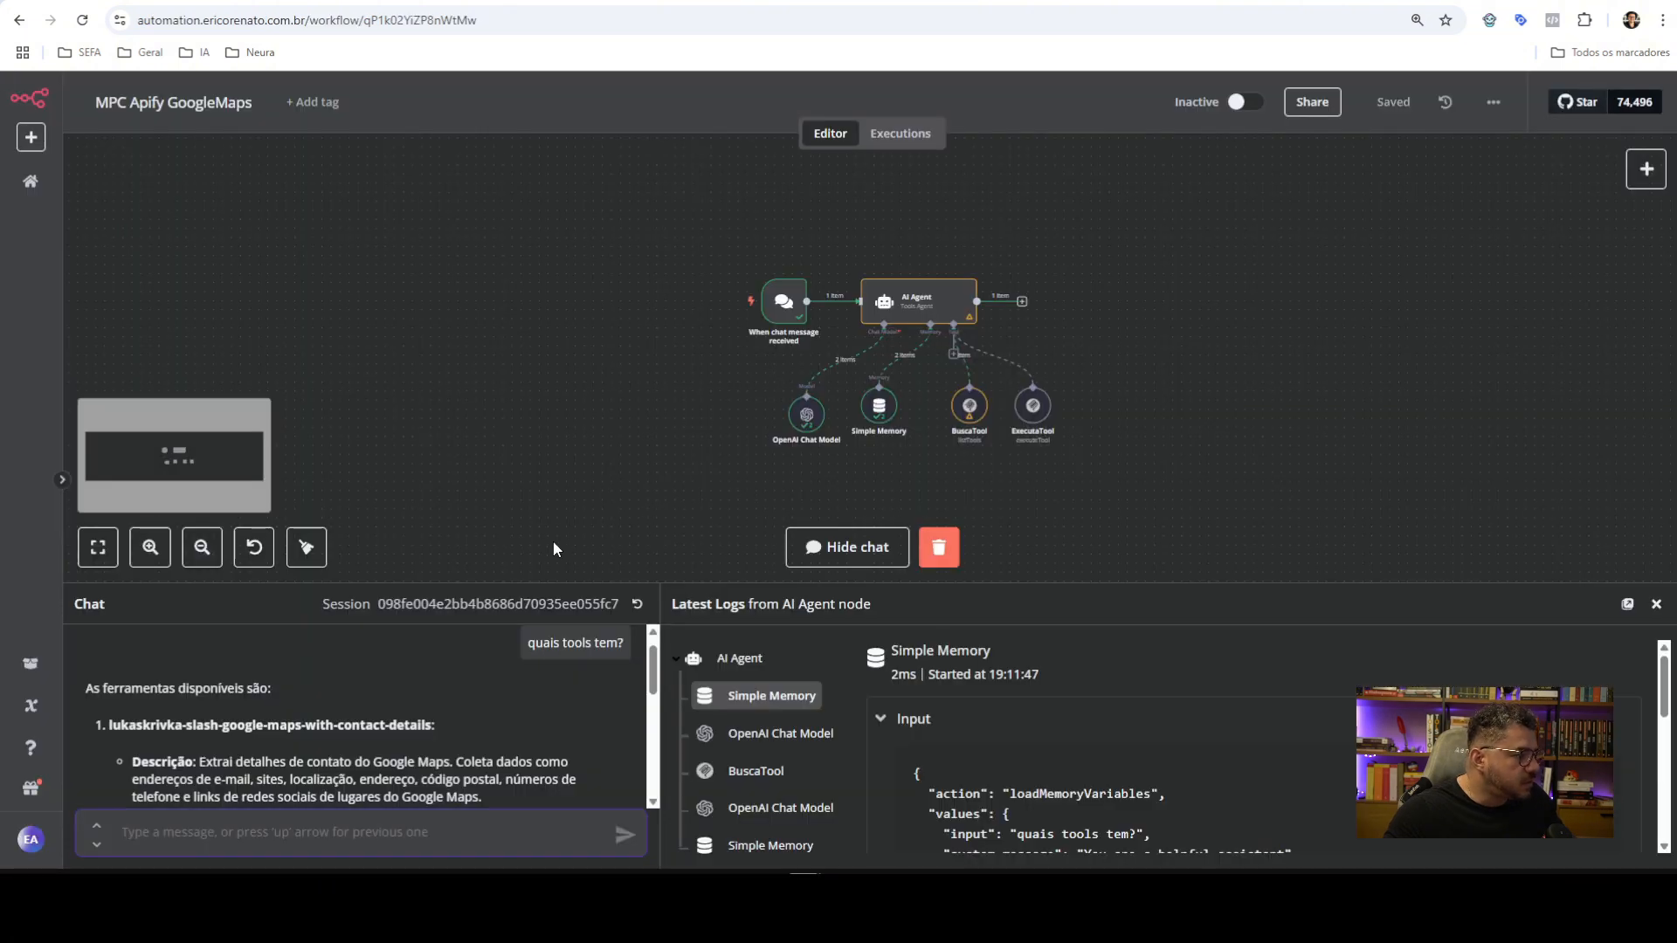
pyautogui.moveTo(585, 583); pyautogui.dragTo(585, 476)
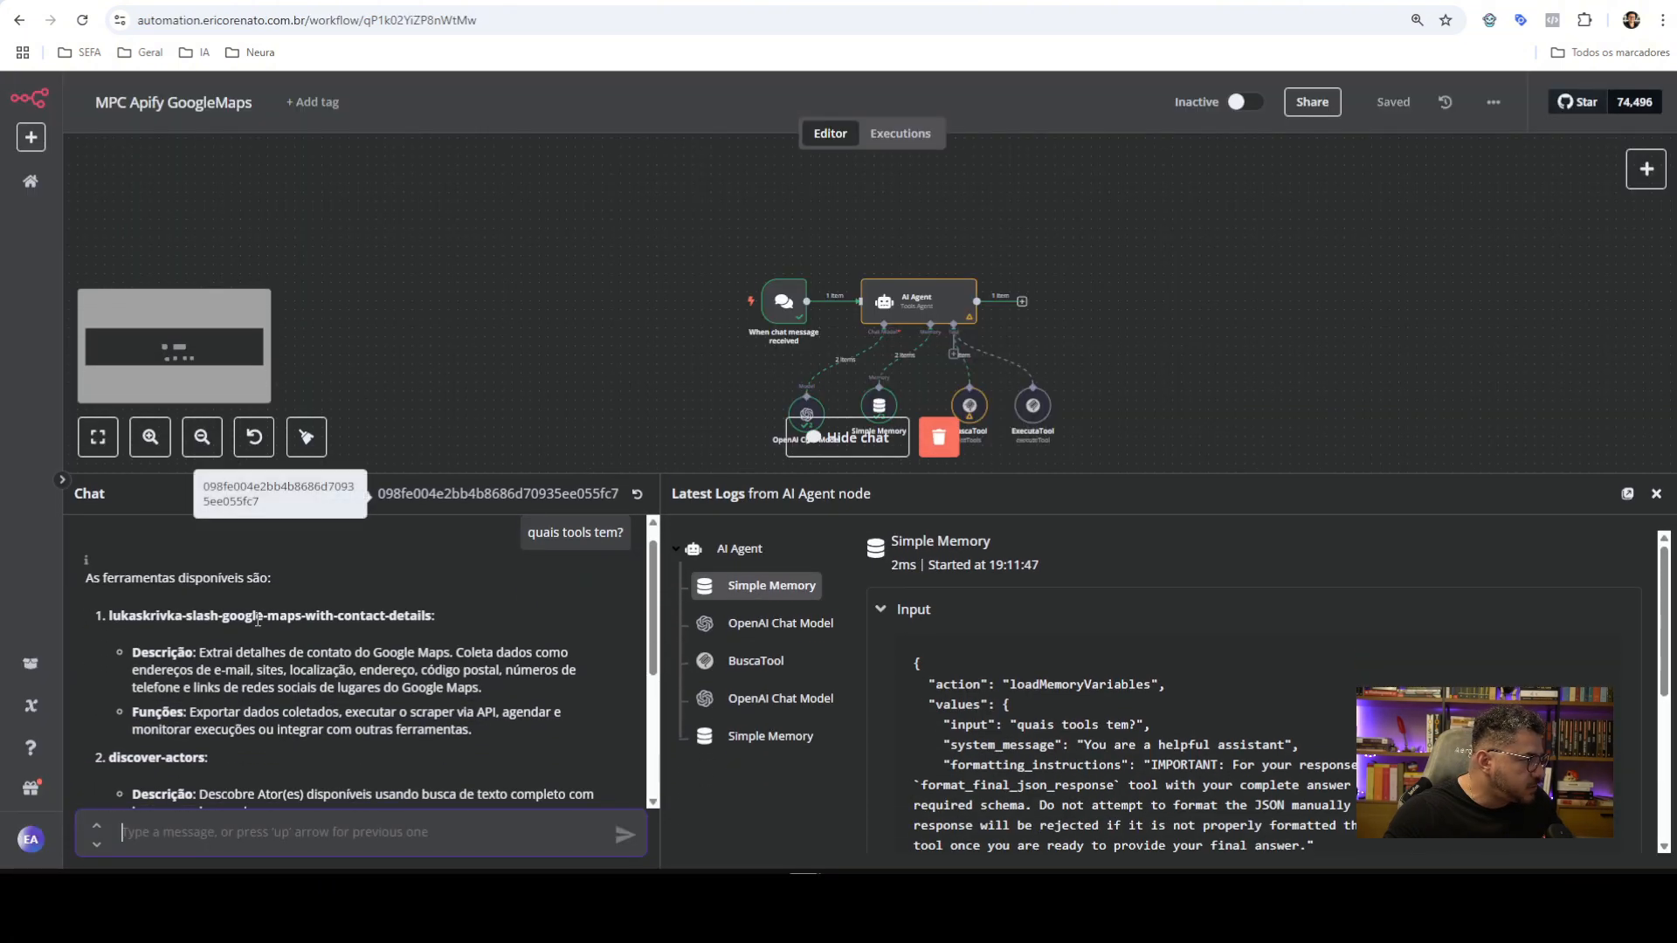
pyautogui.scroll(-2, 231, 594)
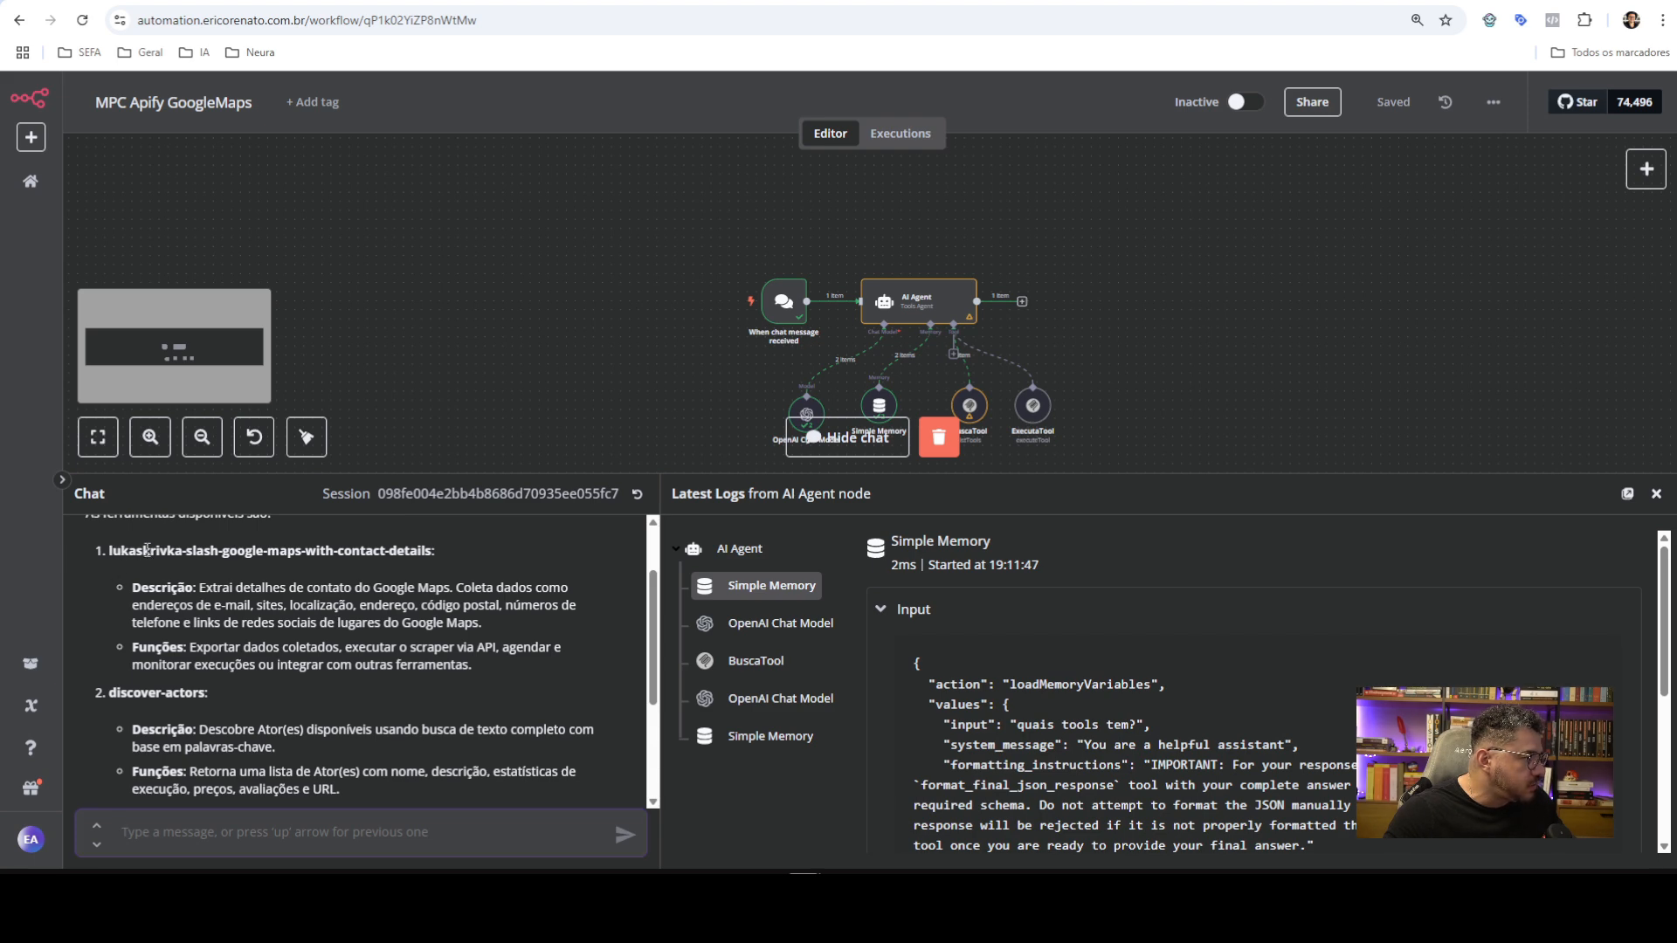
pyautogui.doubleClick(146, 549)
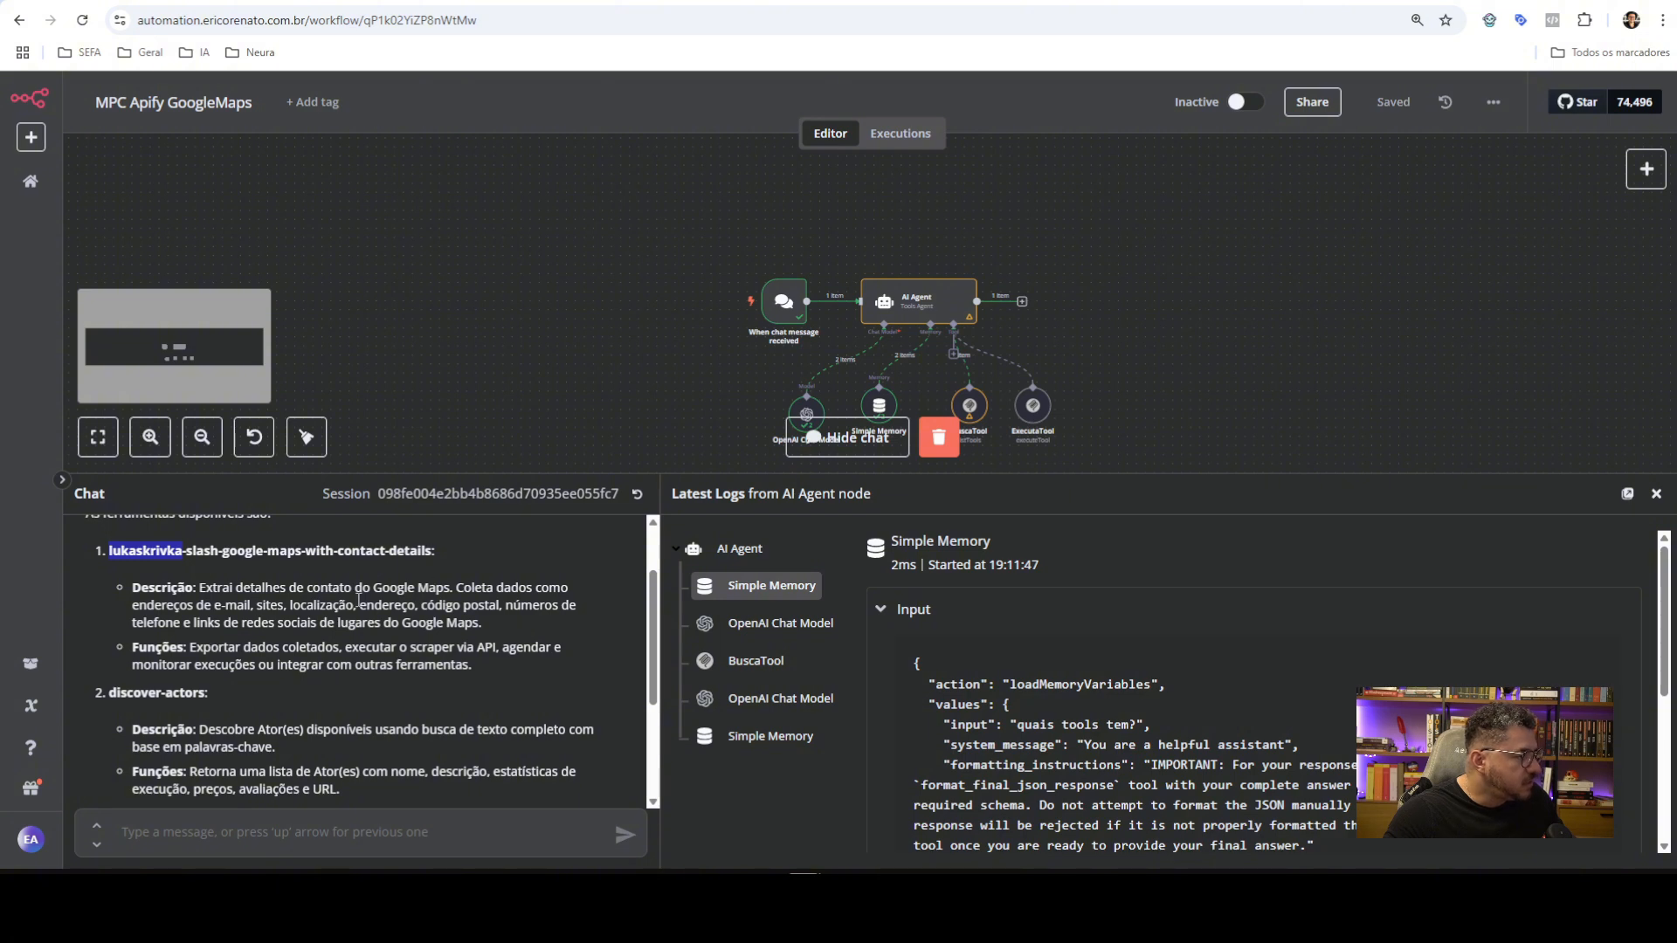
pyautogui.scroll(-1, 291, 638)
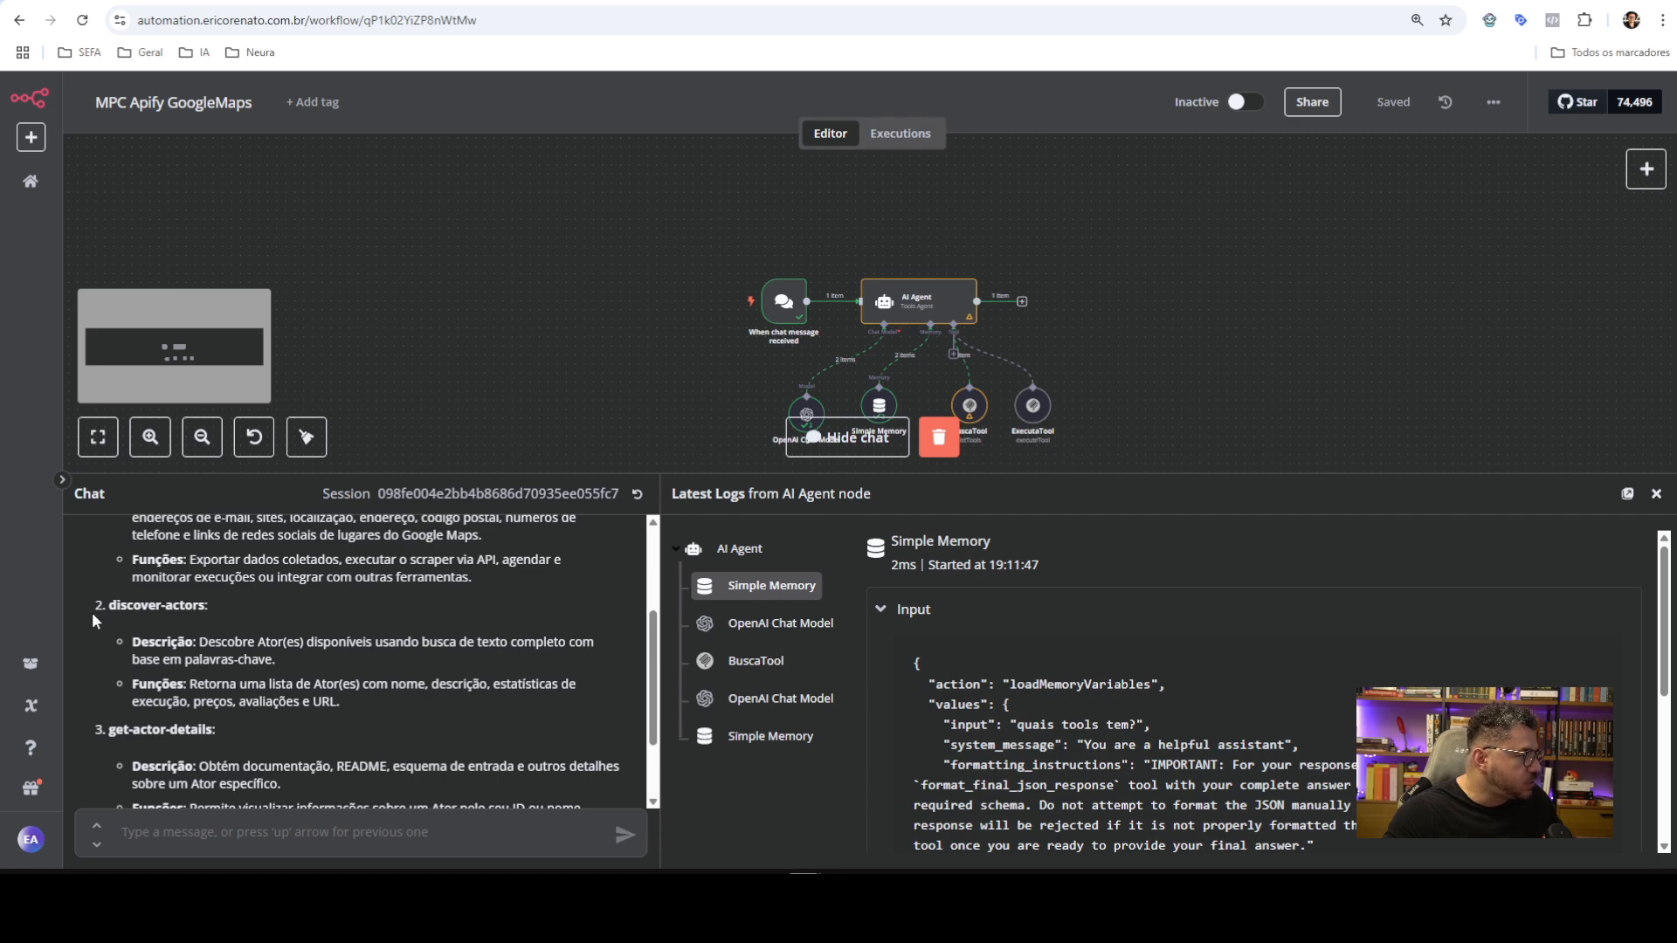
pyautogui.scroll(-1, 203, 647)
pyautogui.scroll(1, 203, 647)
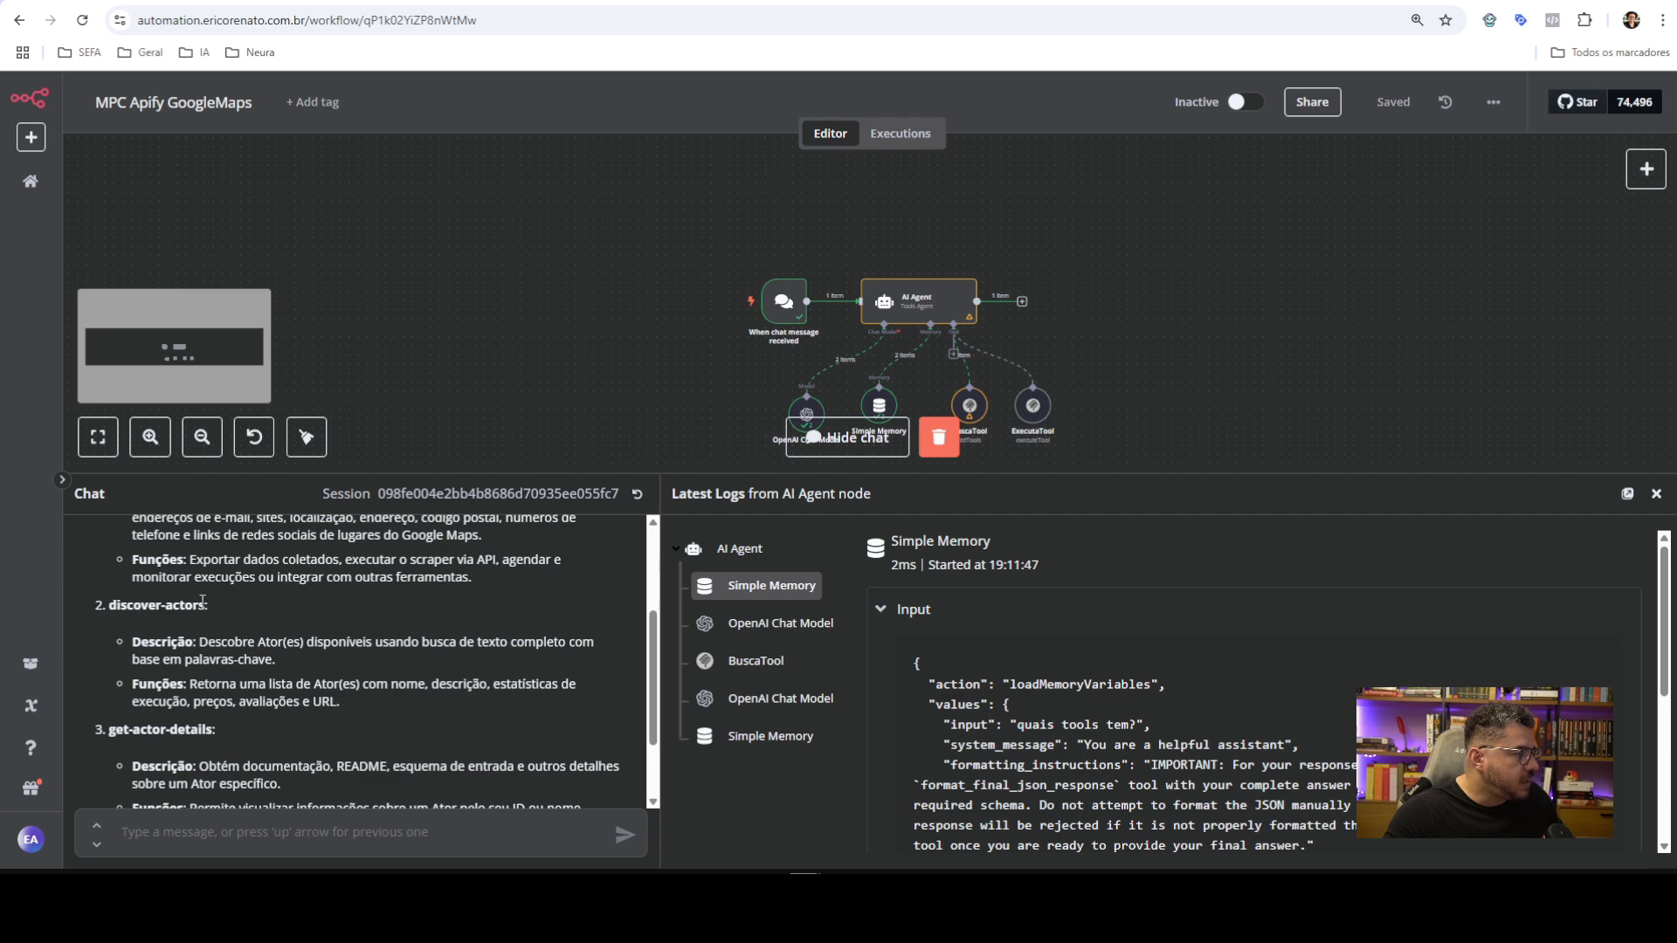
pyautogui.scroll(-1, 193, 608)
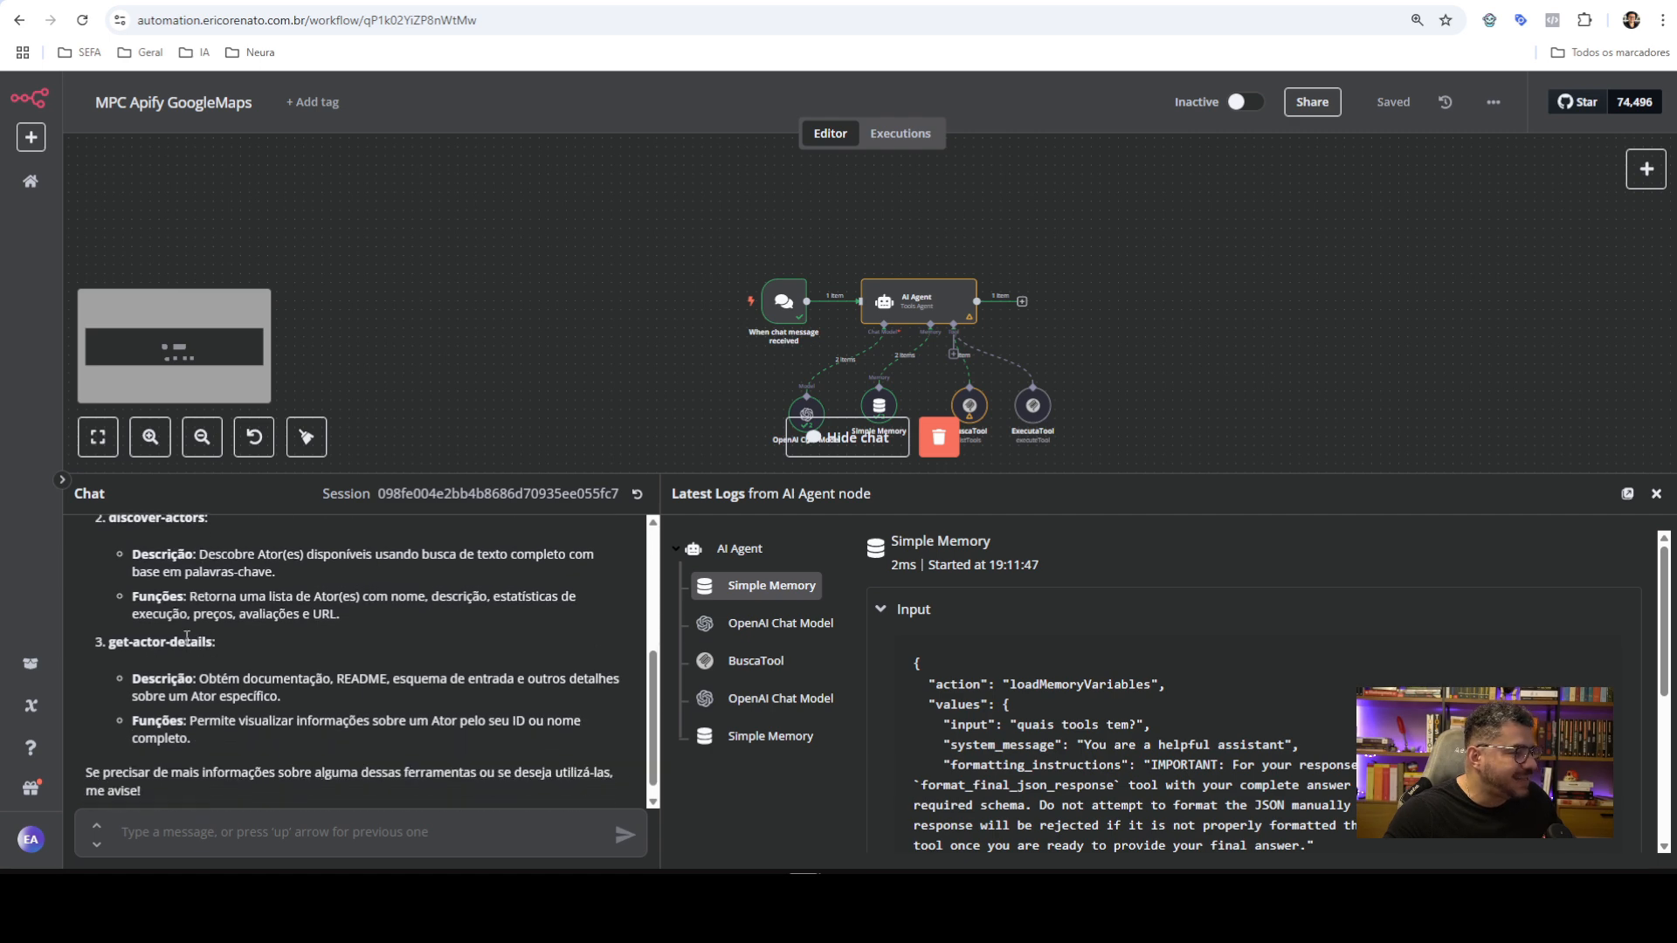
pyautogui.doubleClick(899, 312)
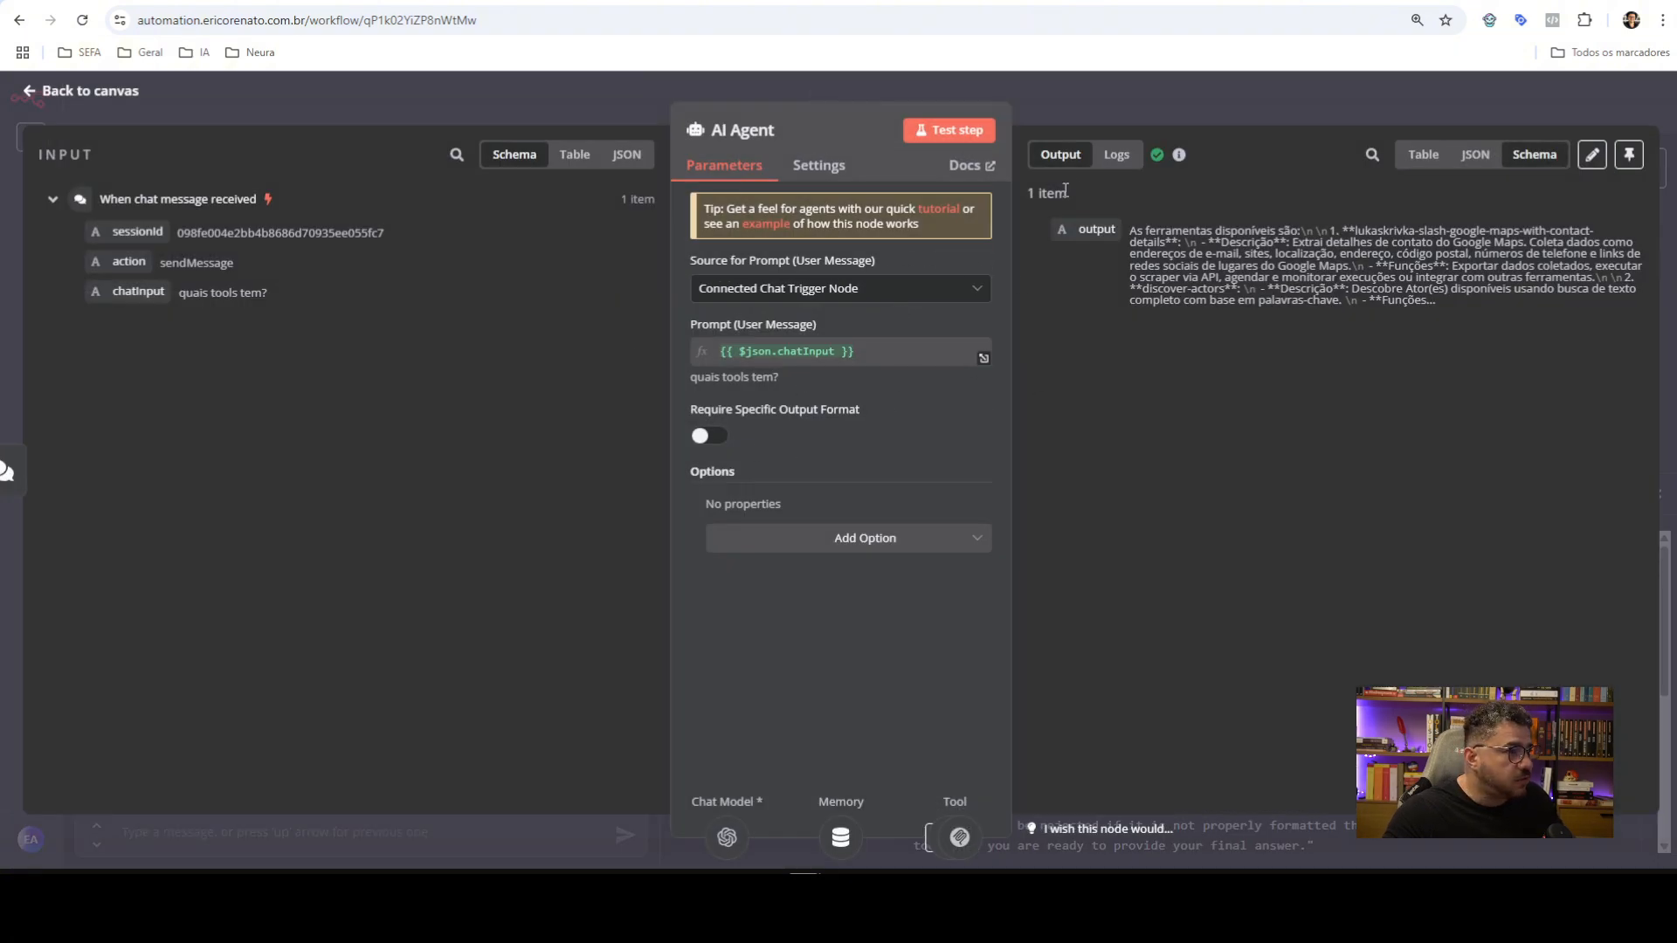
pyautogui.click(1052, 103)
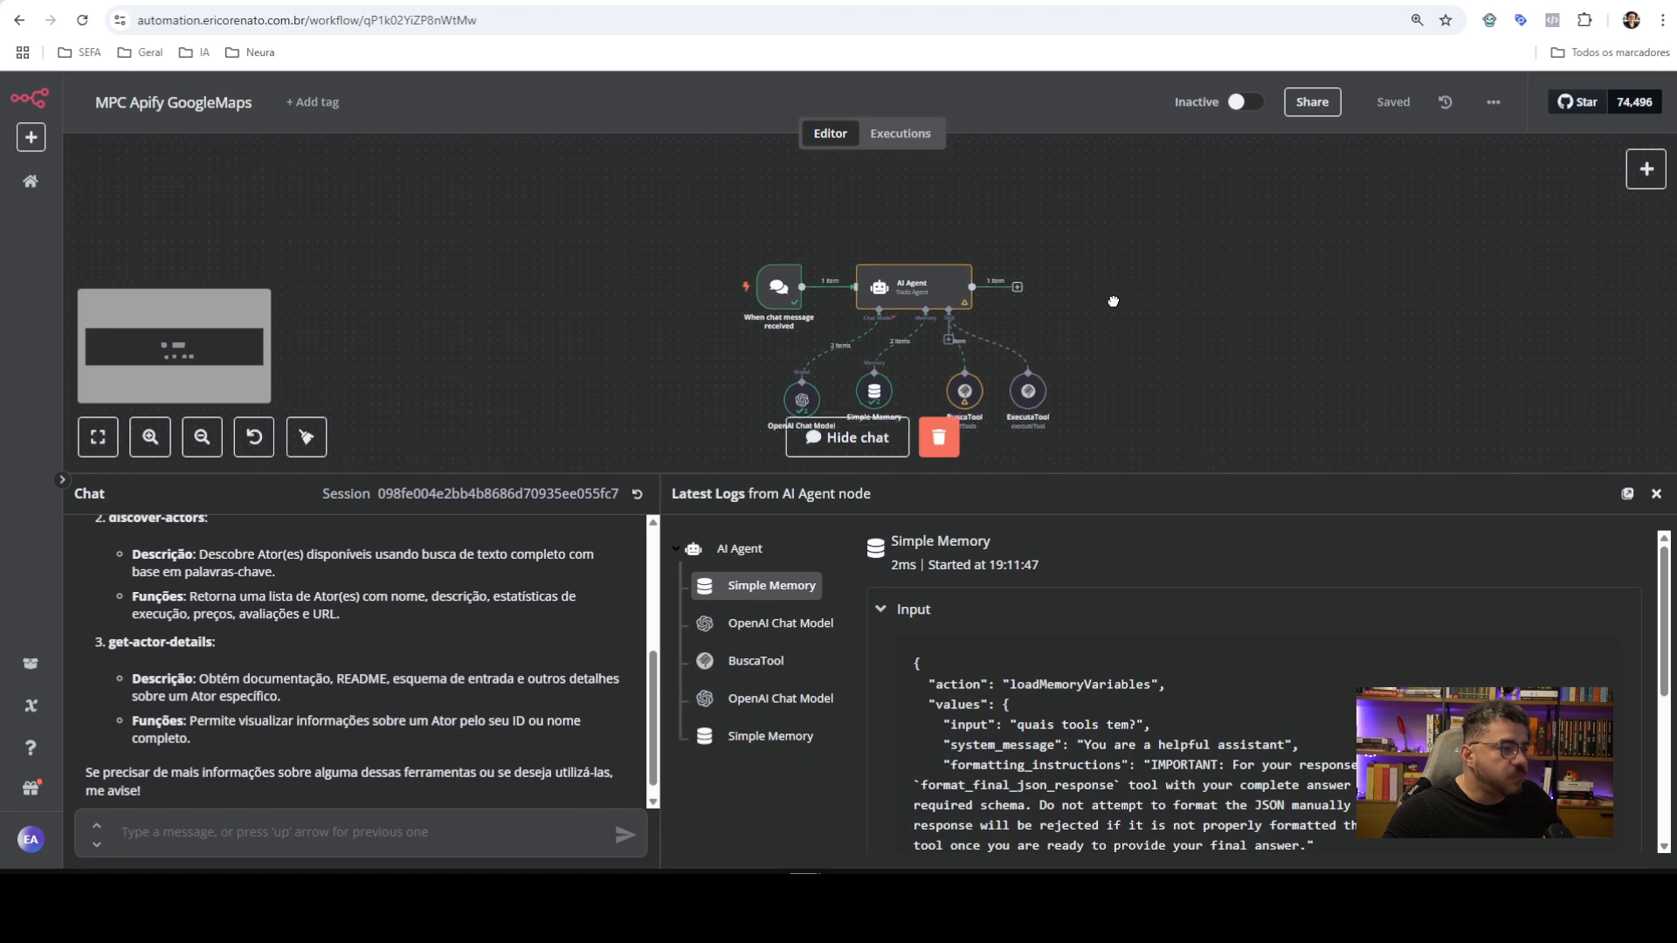
# Ask the agent 'use a ferramenta 1 para pesquisar 5 dentistas na regiao de curitiba, pr'
pyautogui.moveTo(682, 476); pyautogui.dragTo(599, 662)
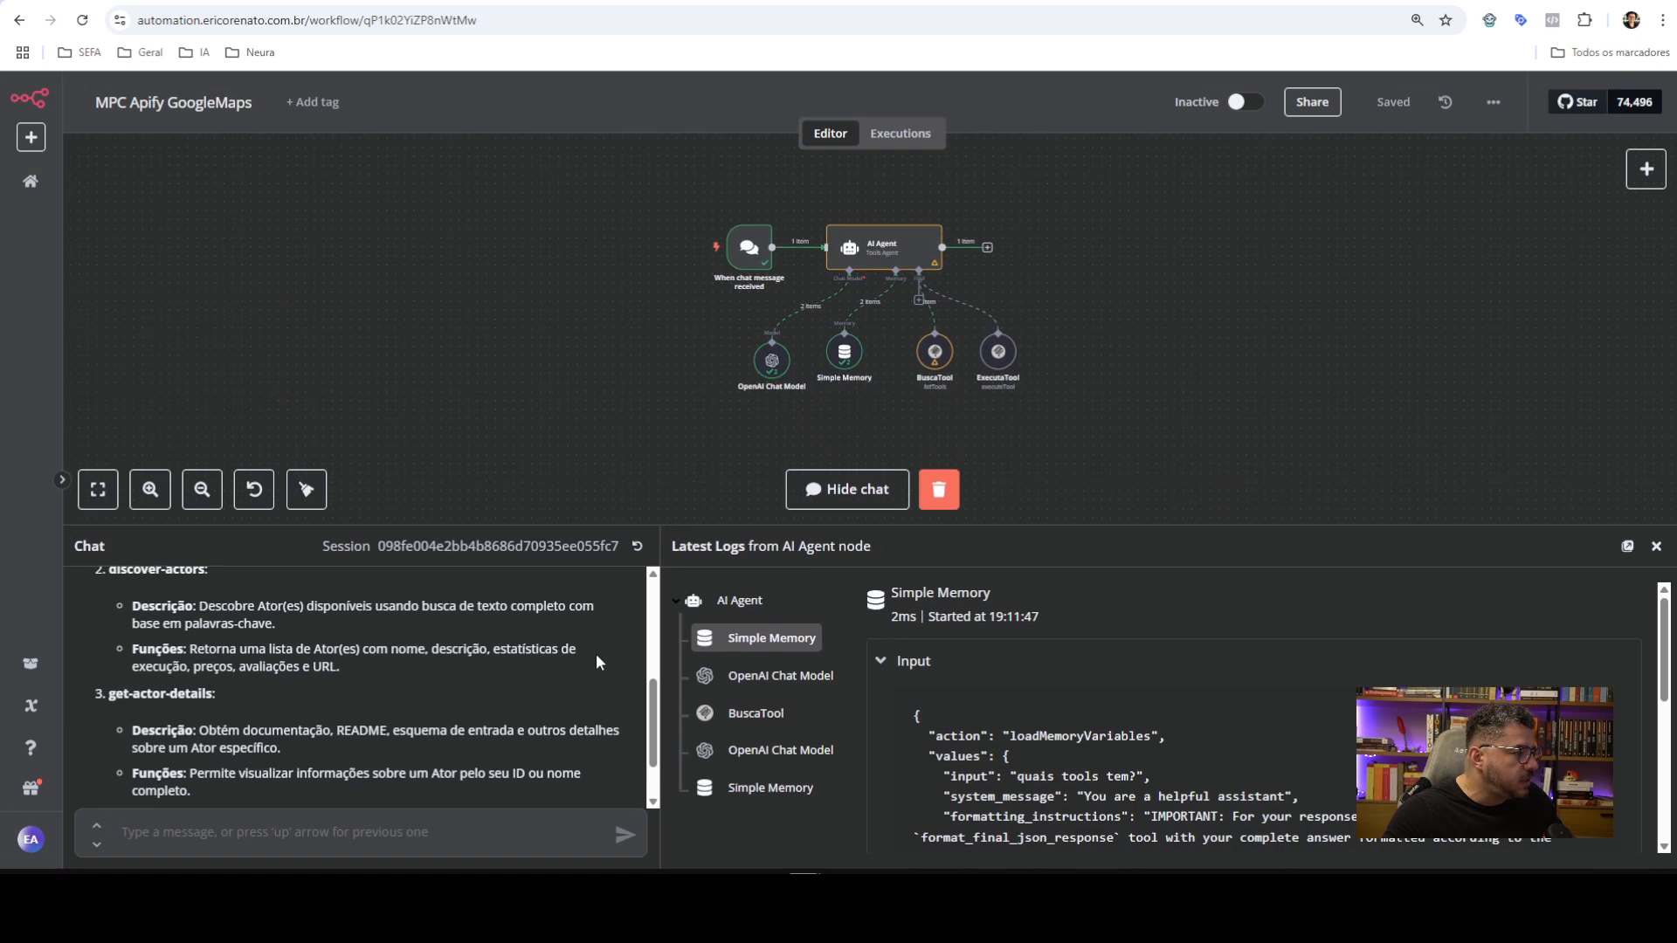
pyautogui.write('use a ')
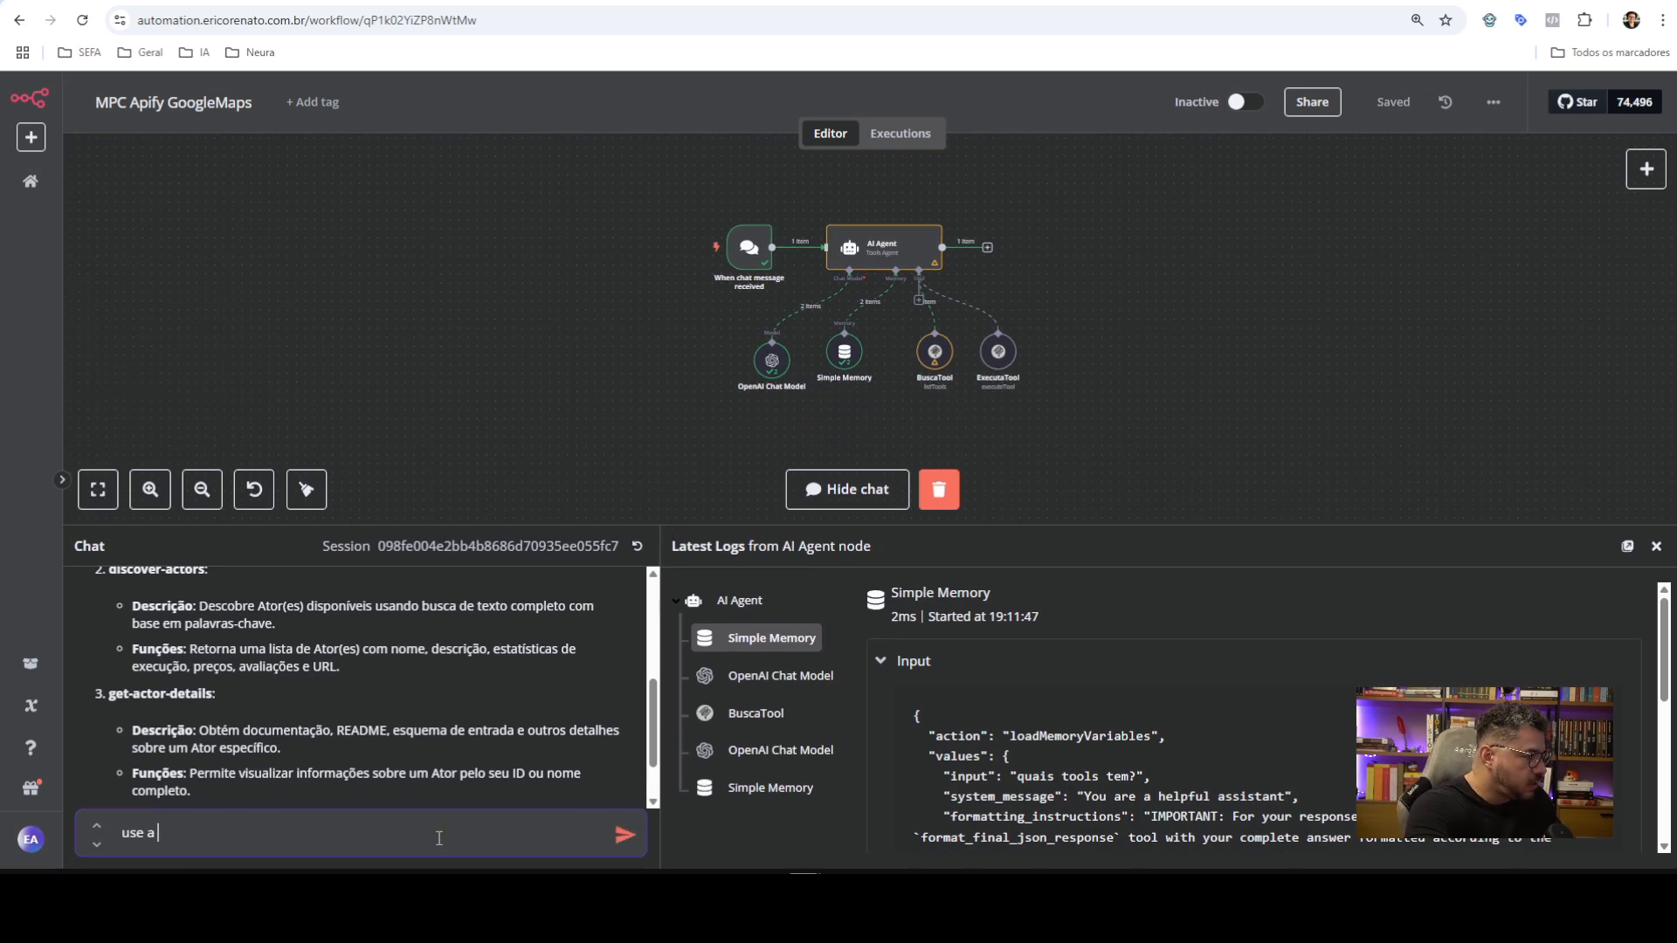
pyautogui.write('ferramen')
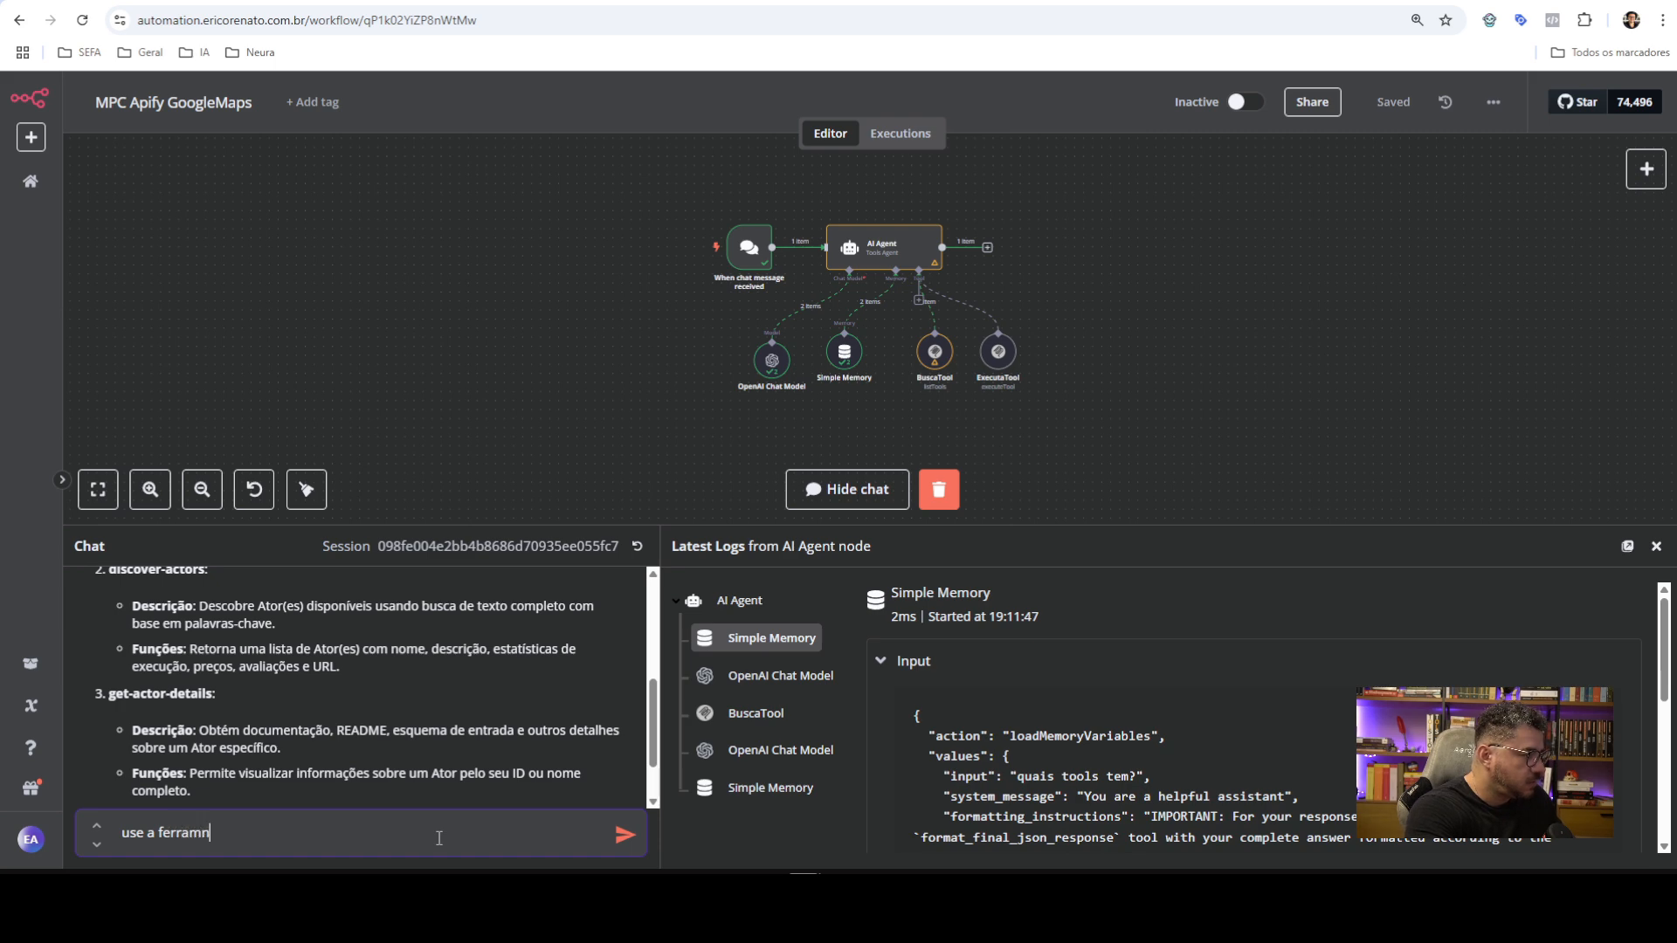
pyautogui.write('ta 1 pa')
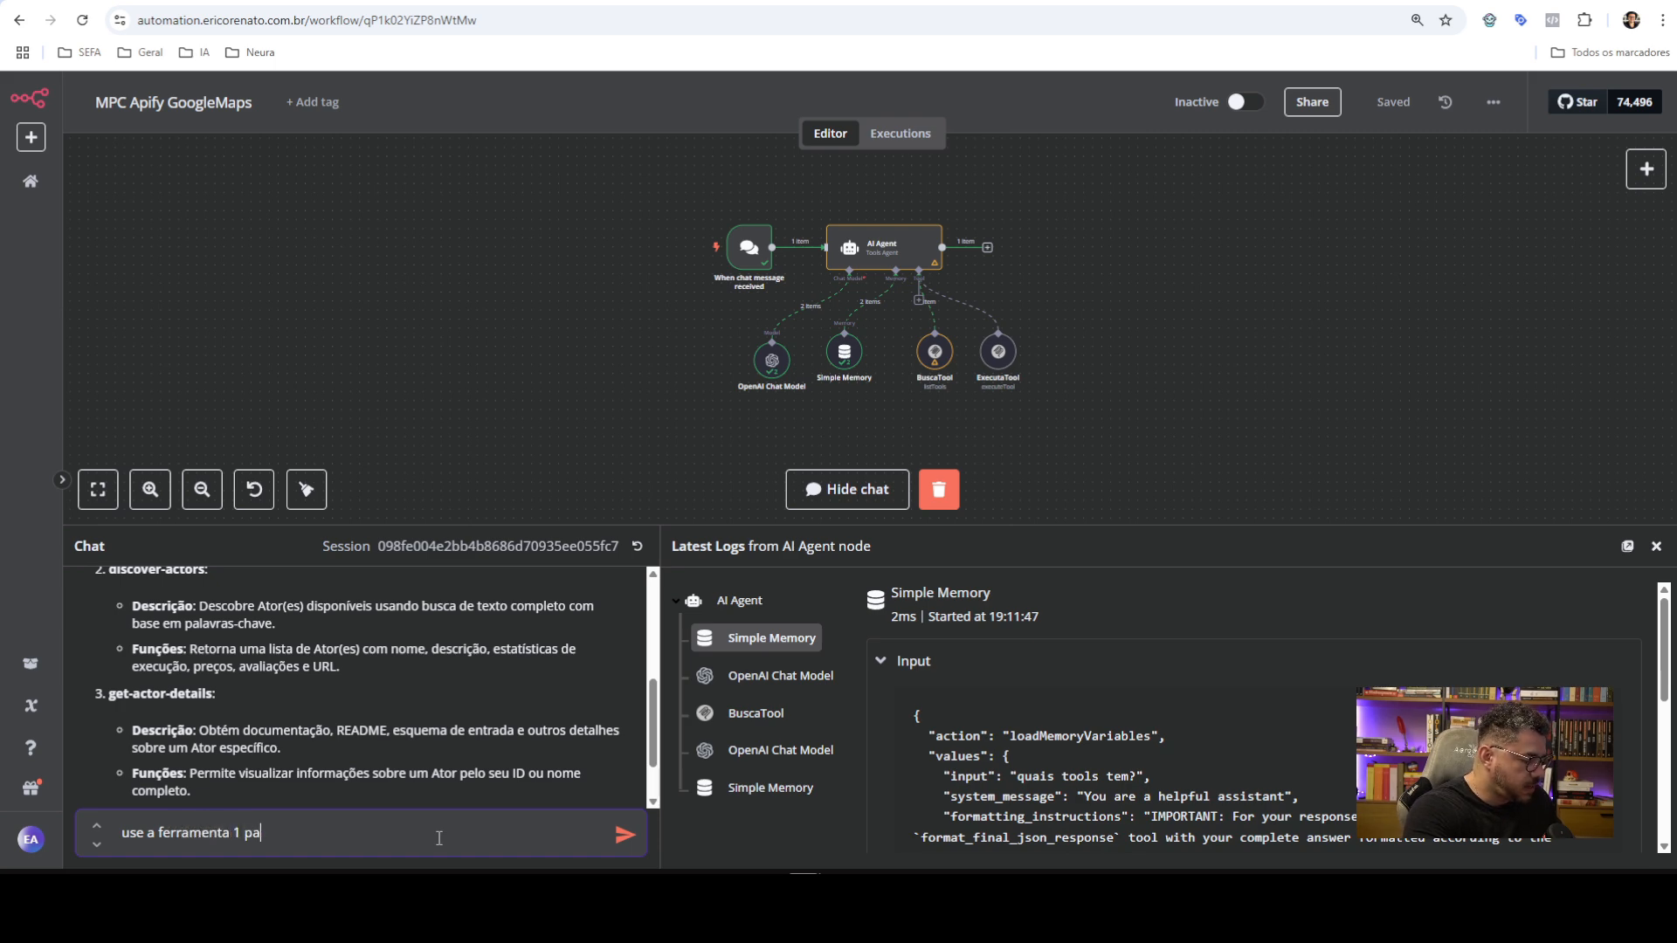
pyautogui.write('ra pesquisar ')
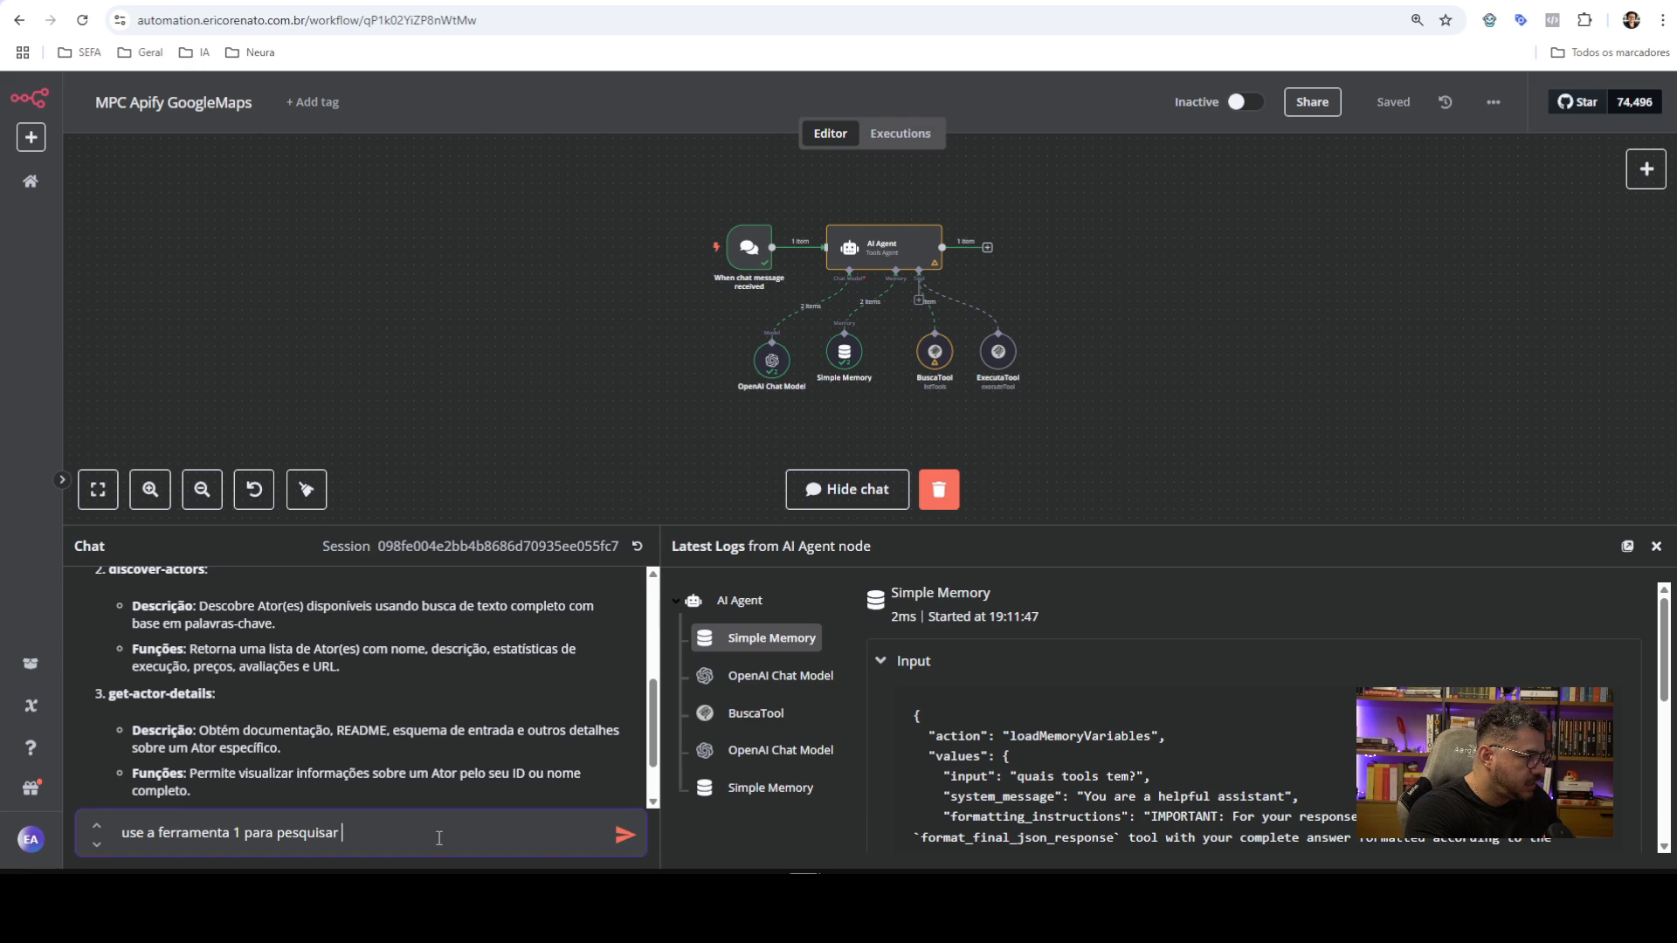
pyautogui.write('5 dentistas na re')
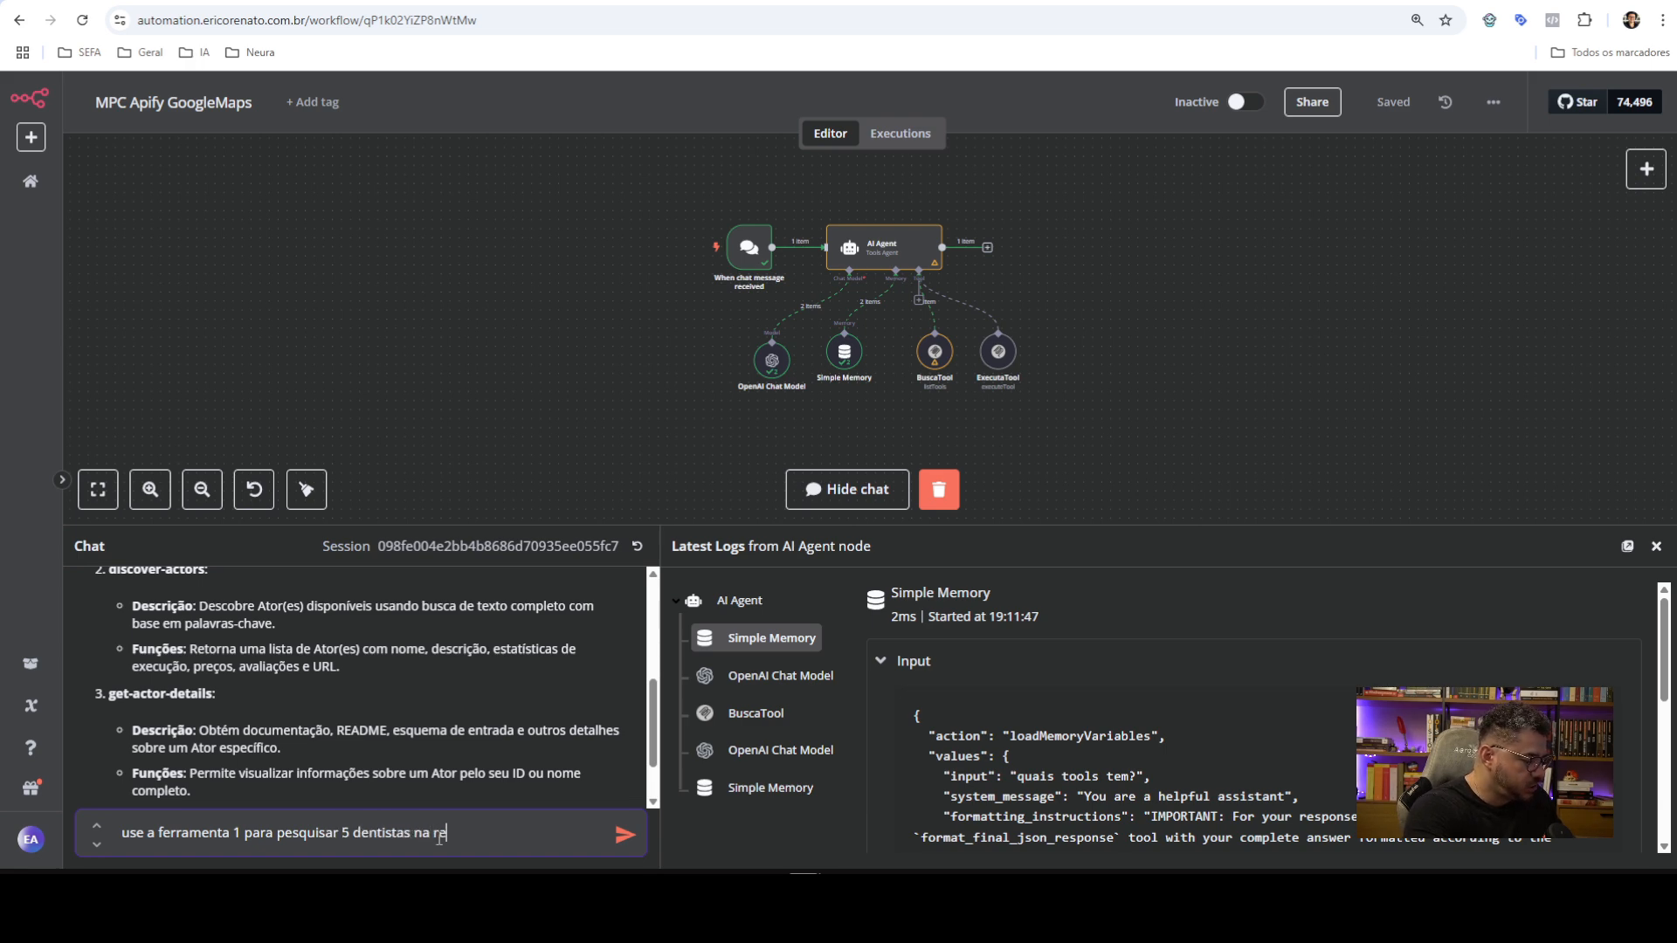
pyautogui.write('giao de curitiba, pr')
pyautogui.press('Return')
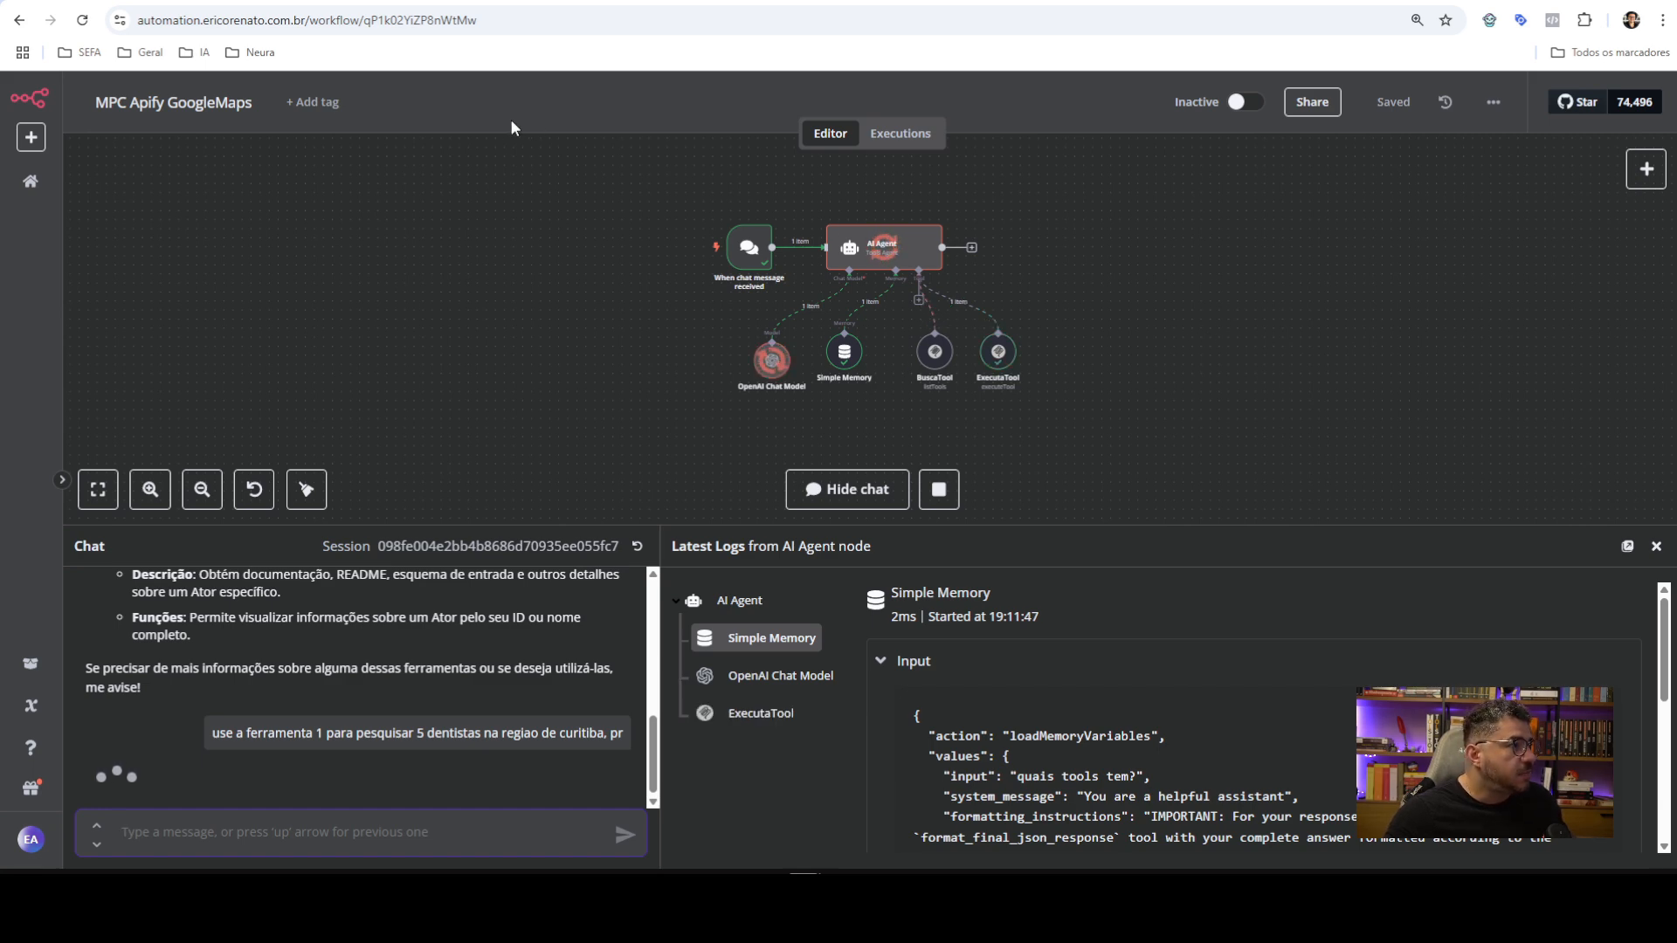
# Open the Google Maps Email Extractor actor's runs list in Apify Console
pyautogui.click(315, 1)
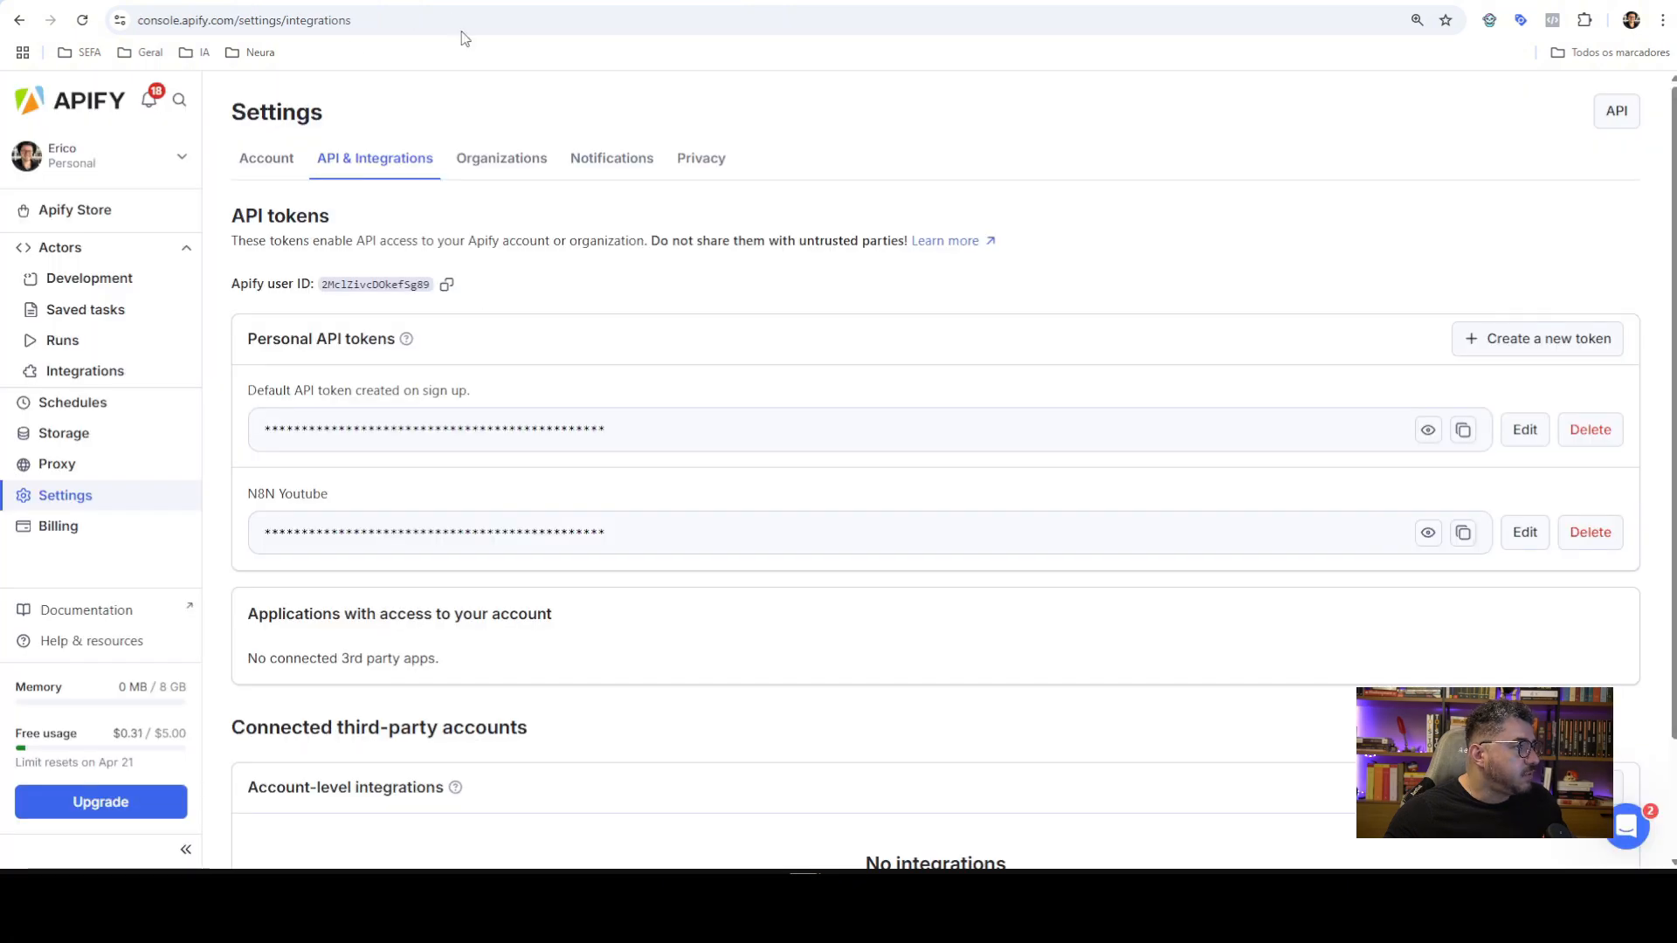
pyautogui.click(821, 2)
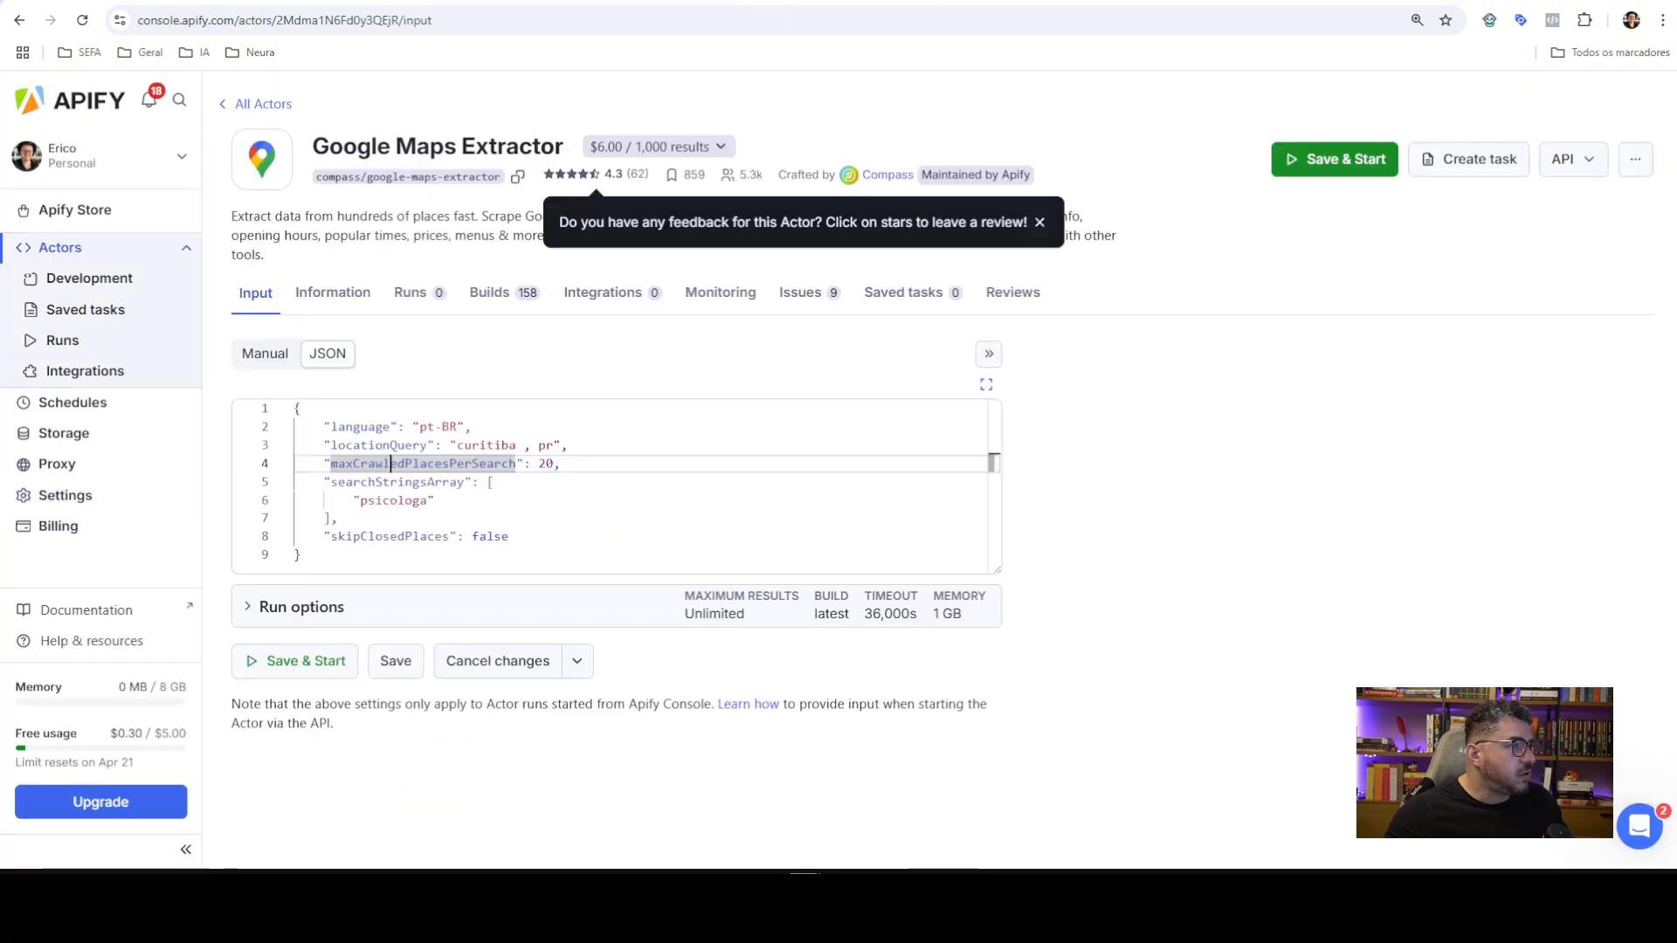
pyautogui.click(70, 249)
pyautogui.click(598, 333)
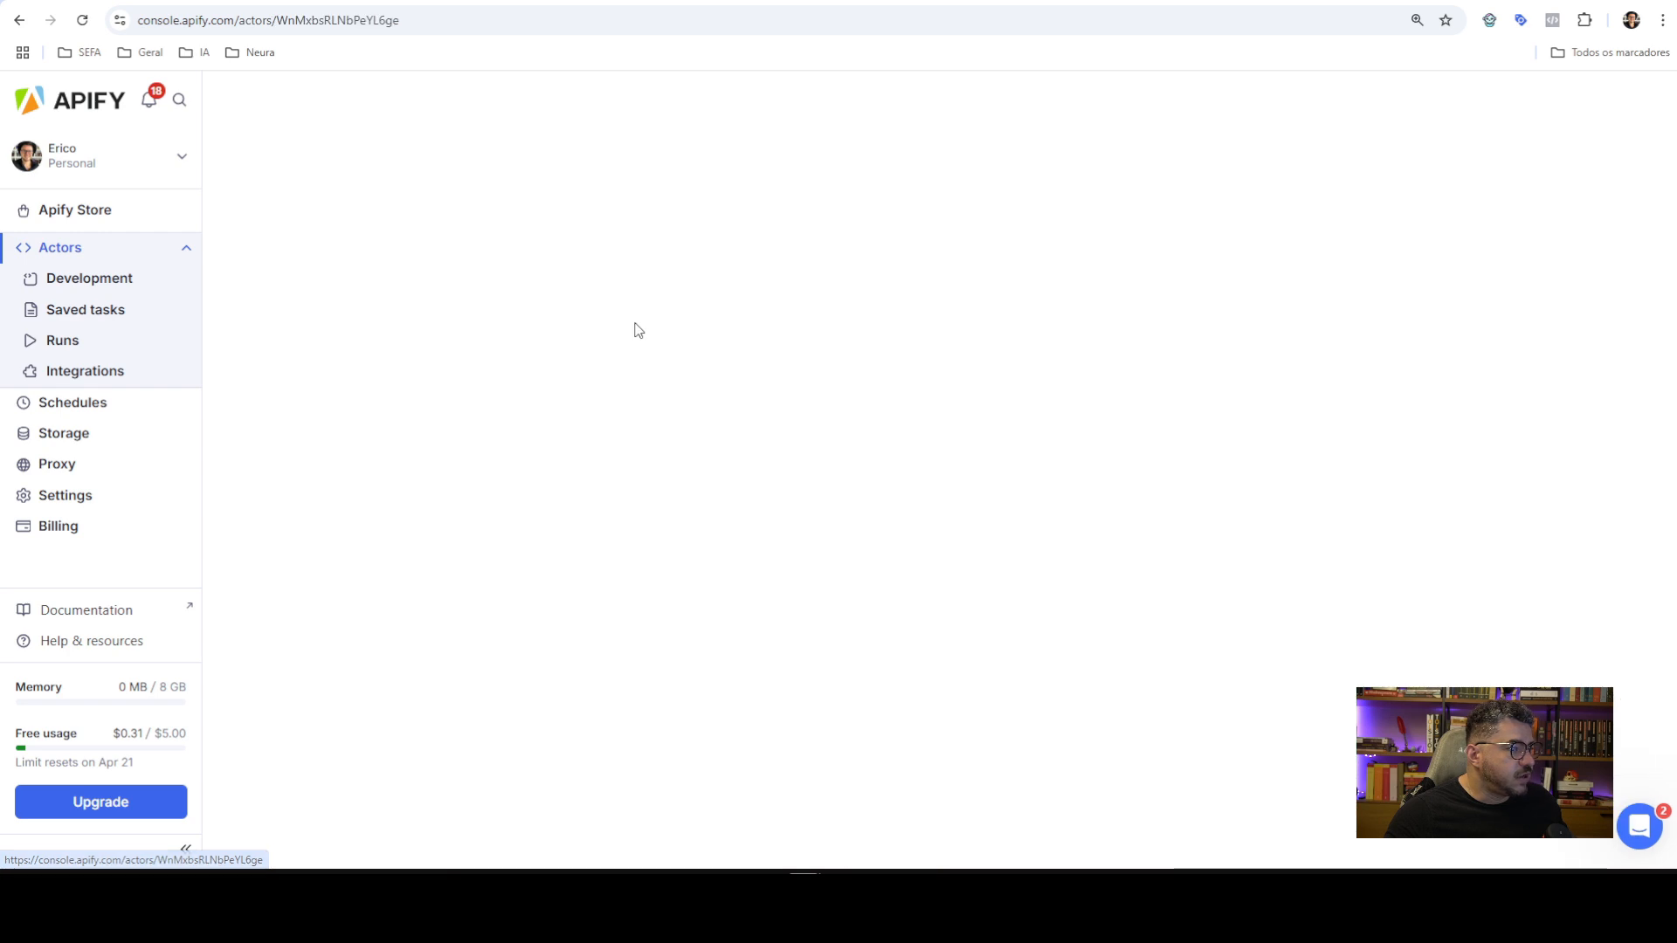
pyautogui.click(428, 276)
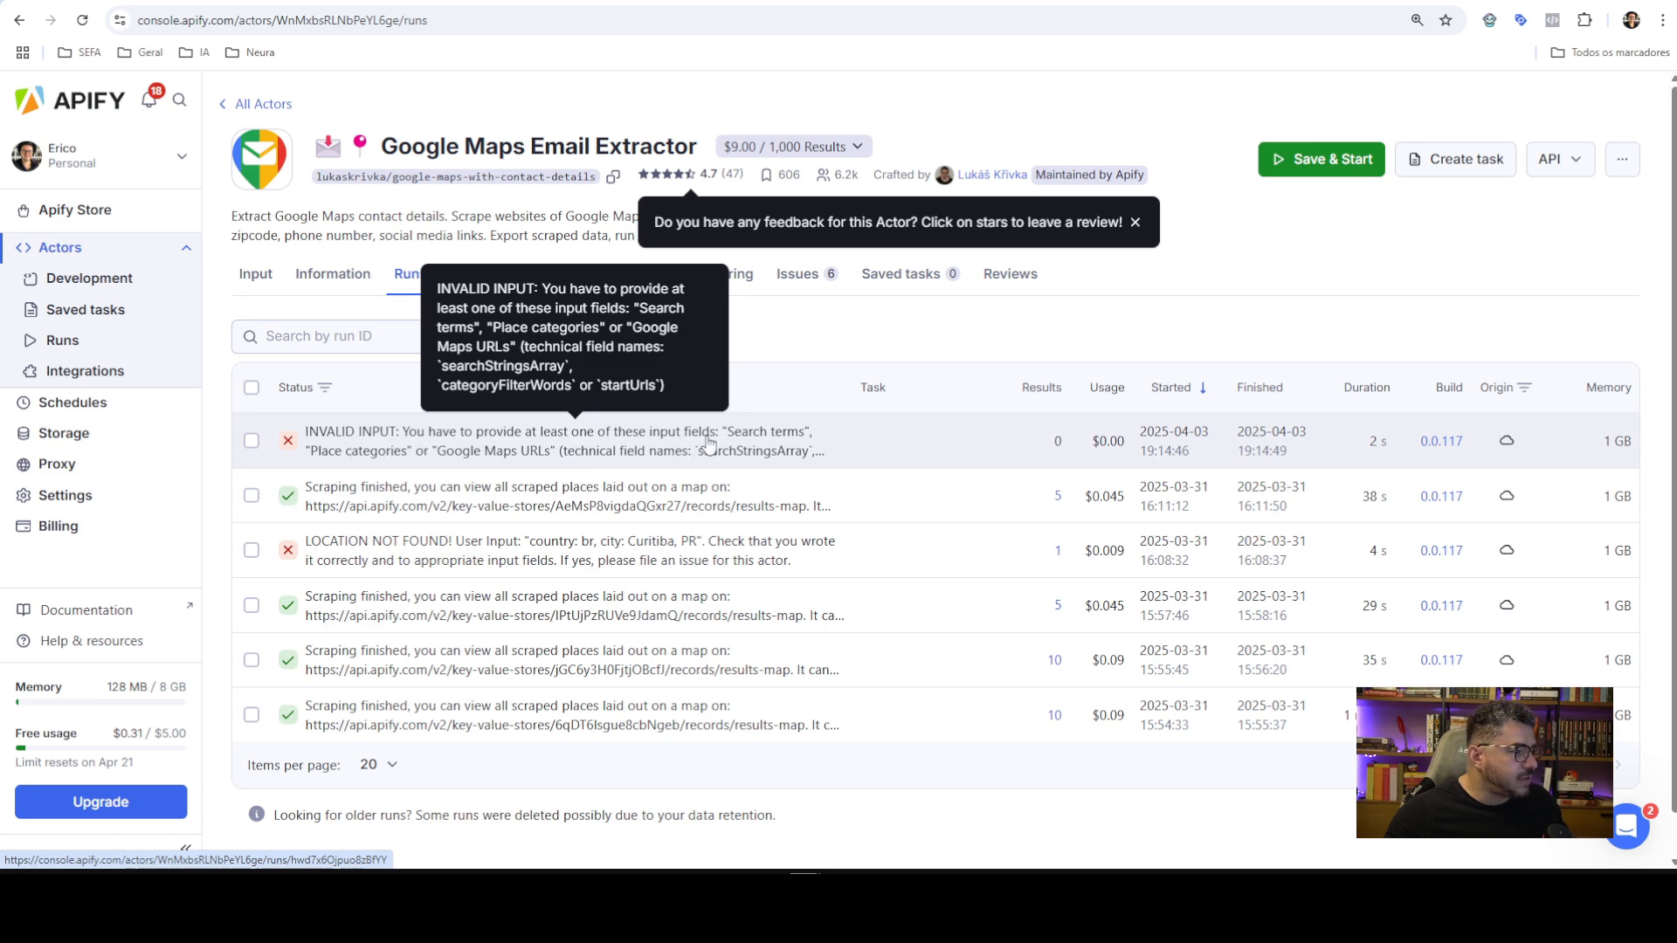
# Inspect the latest failed run's input and its Search terms error, then go back to the runs
pyautogui.click(625, 448)
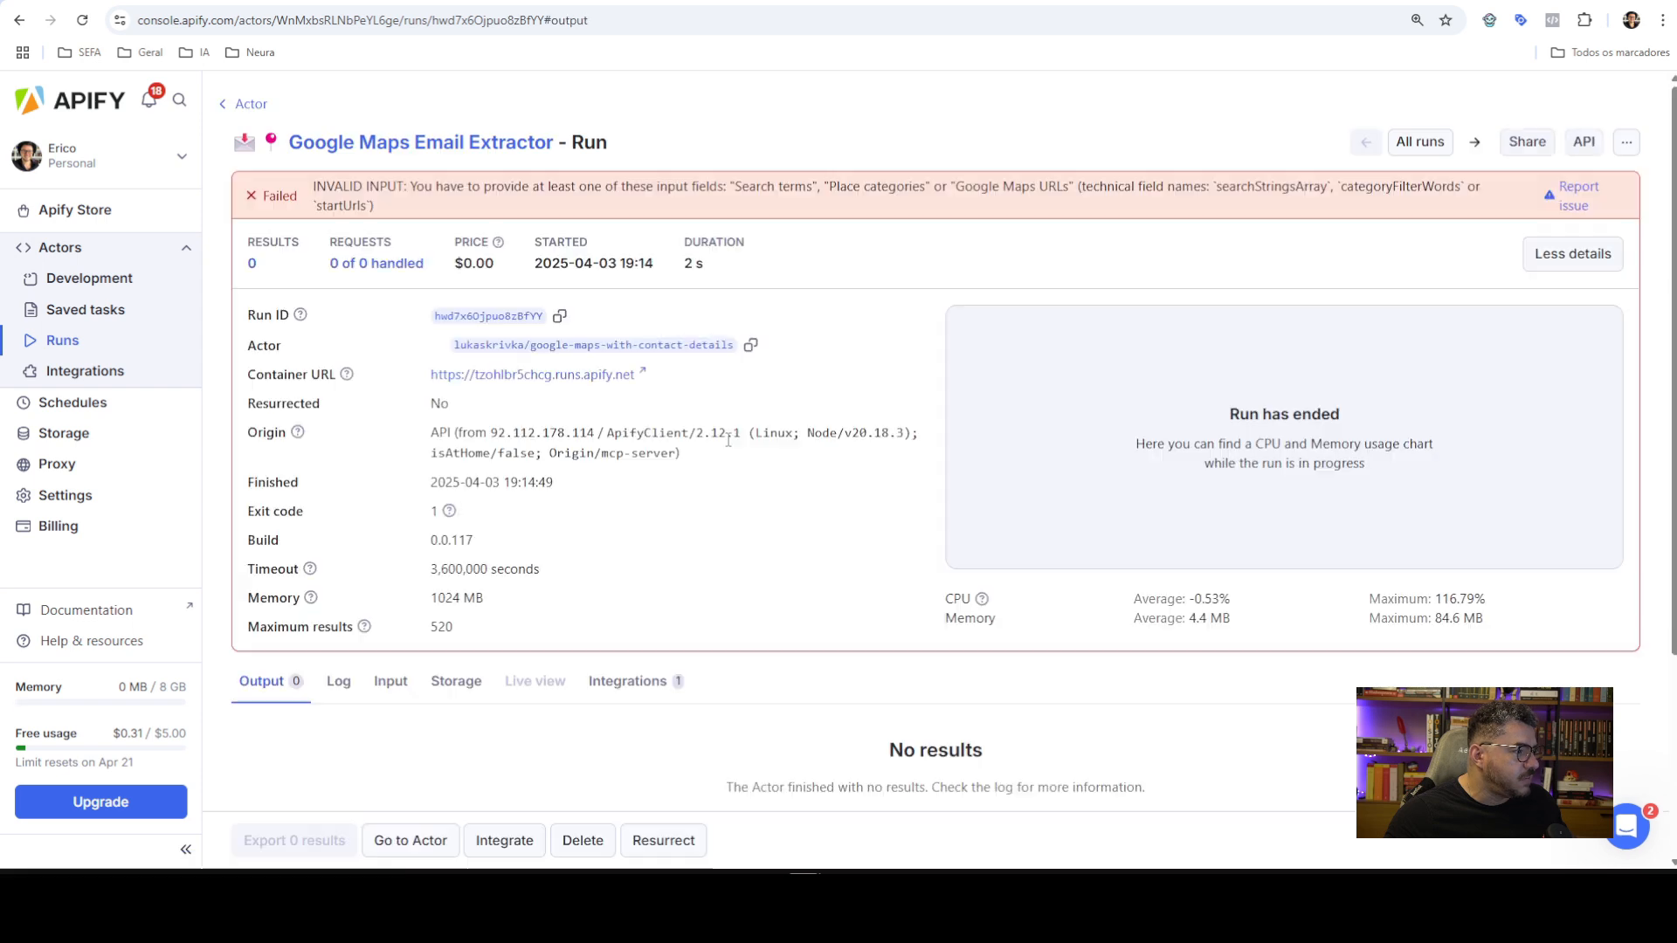
pyautogui.scroll(-2, 393, 512)
pyautogui.click(391, 506)
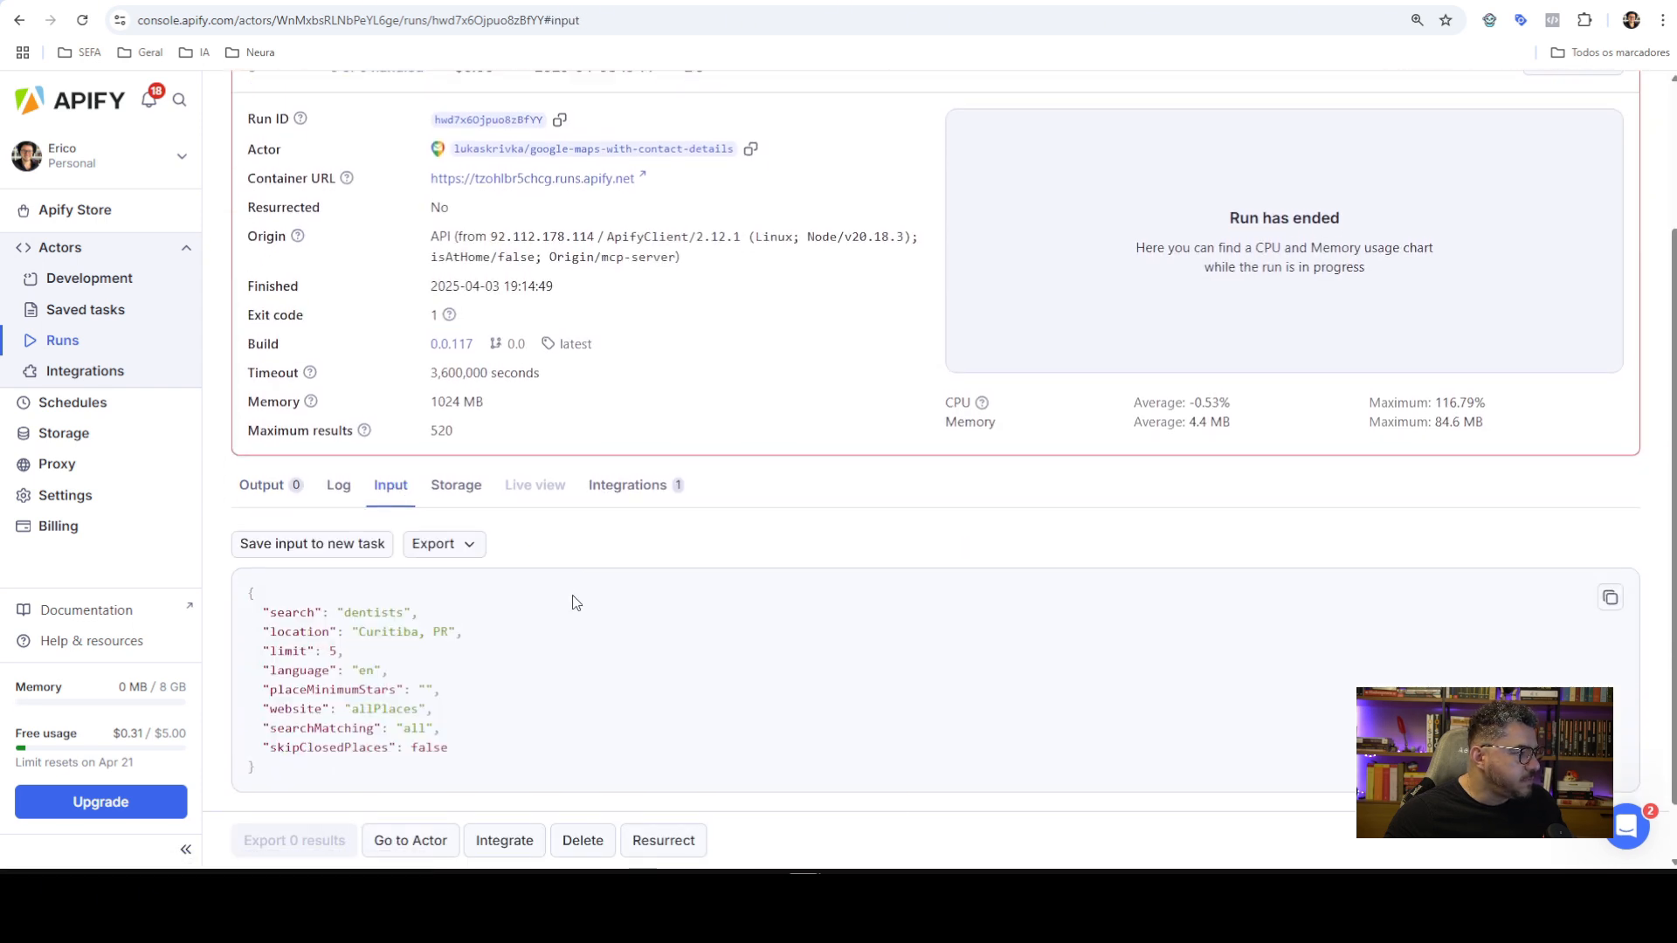
pyautogui.scroll(-1, 569, 600)
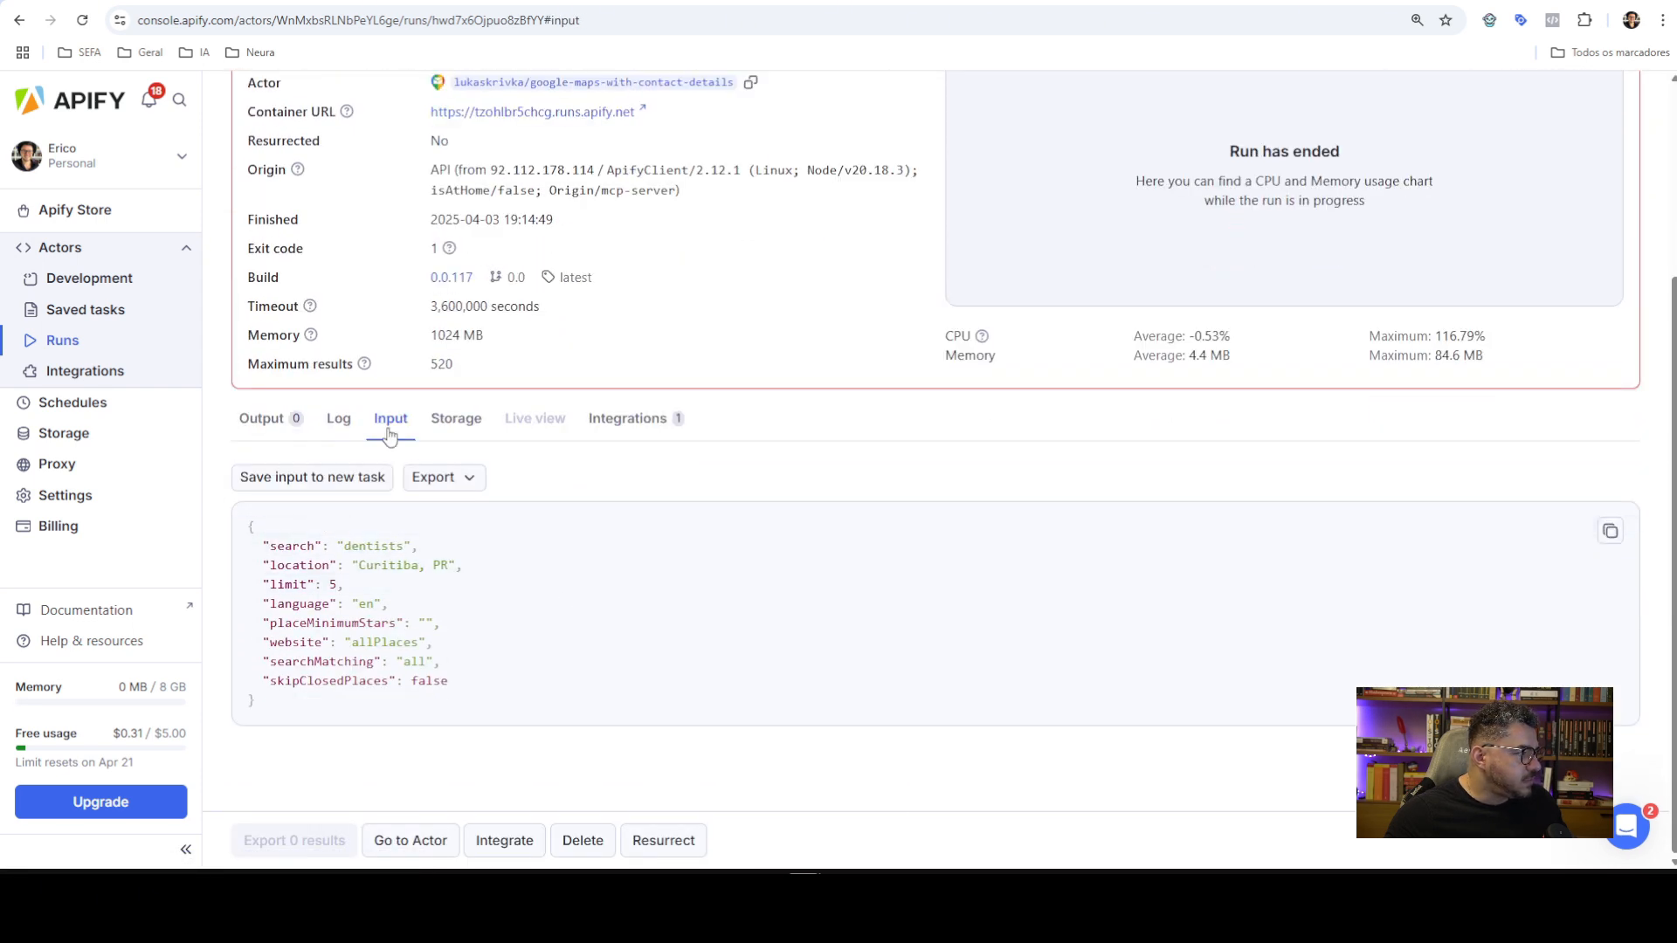
pyautogui.scroll(2, 476, 395)
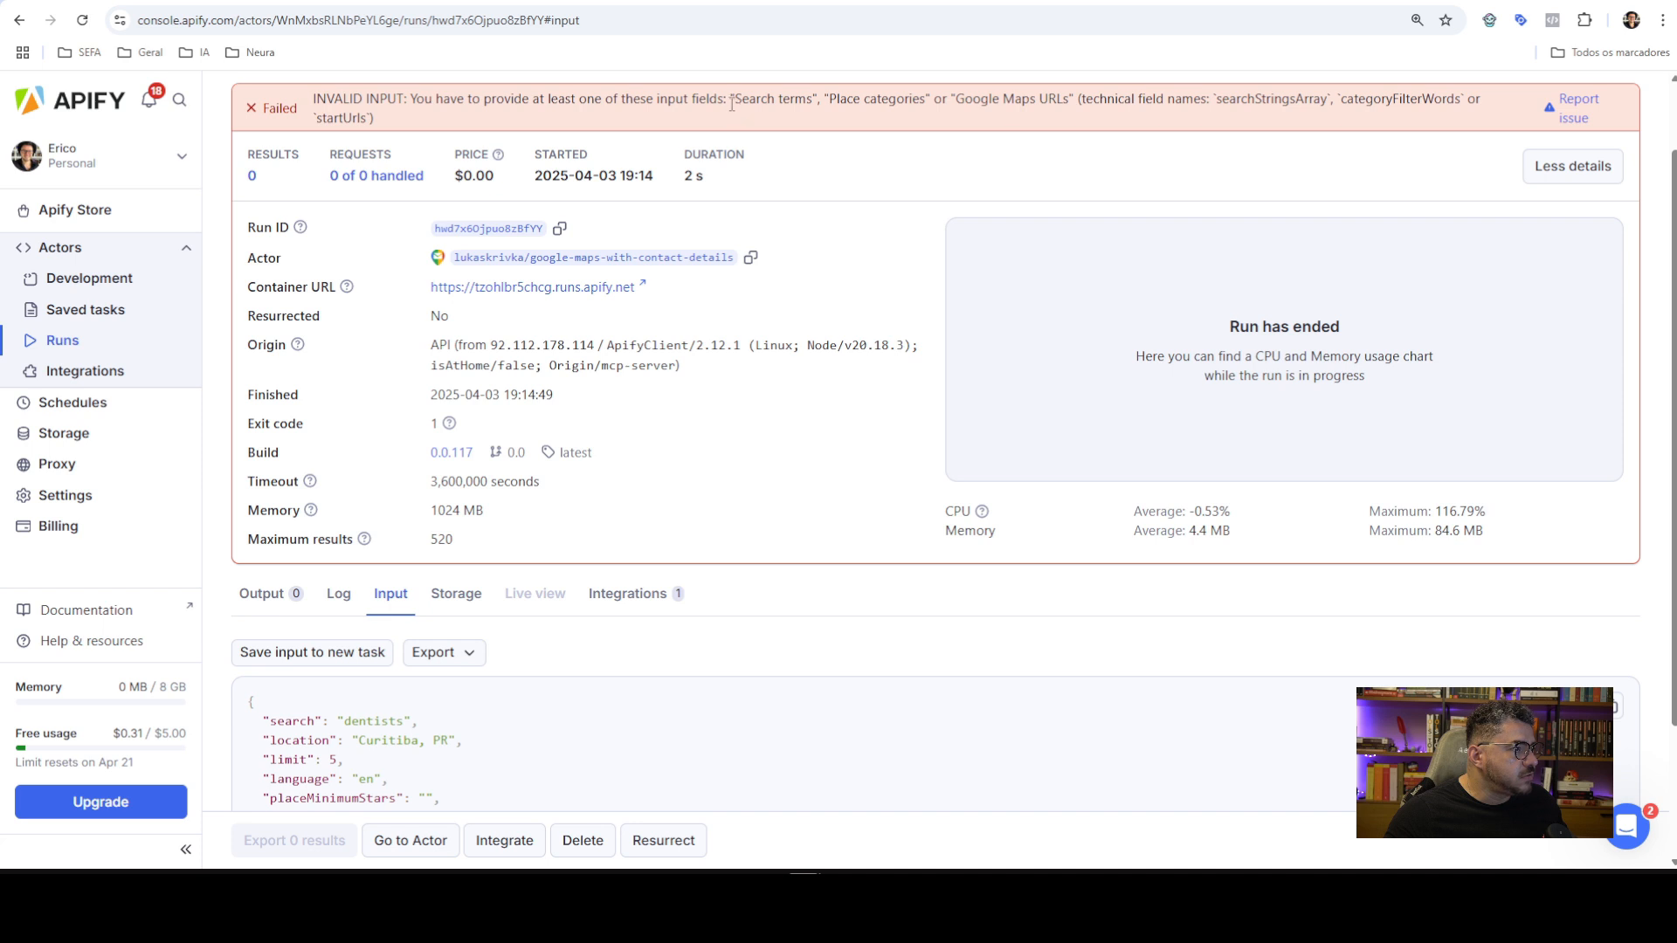
pyautogui.moveTo(738, 98); pyautogui.dragTo(808, 97)
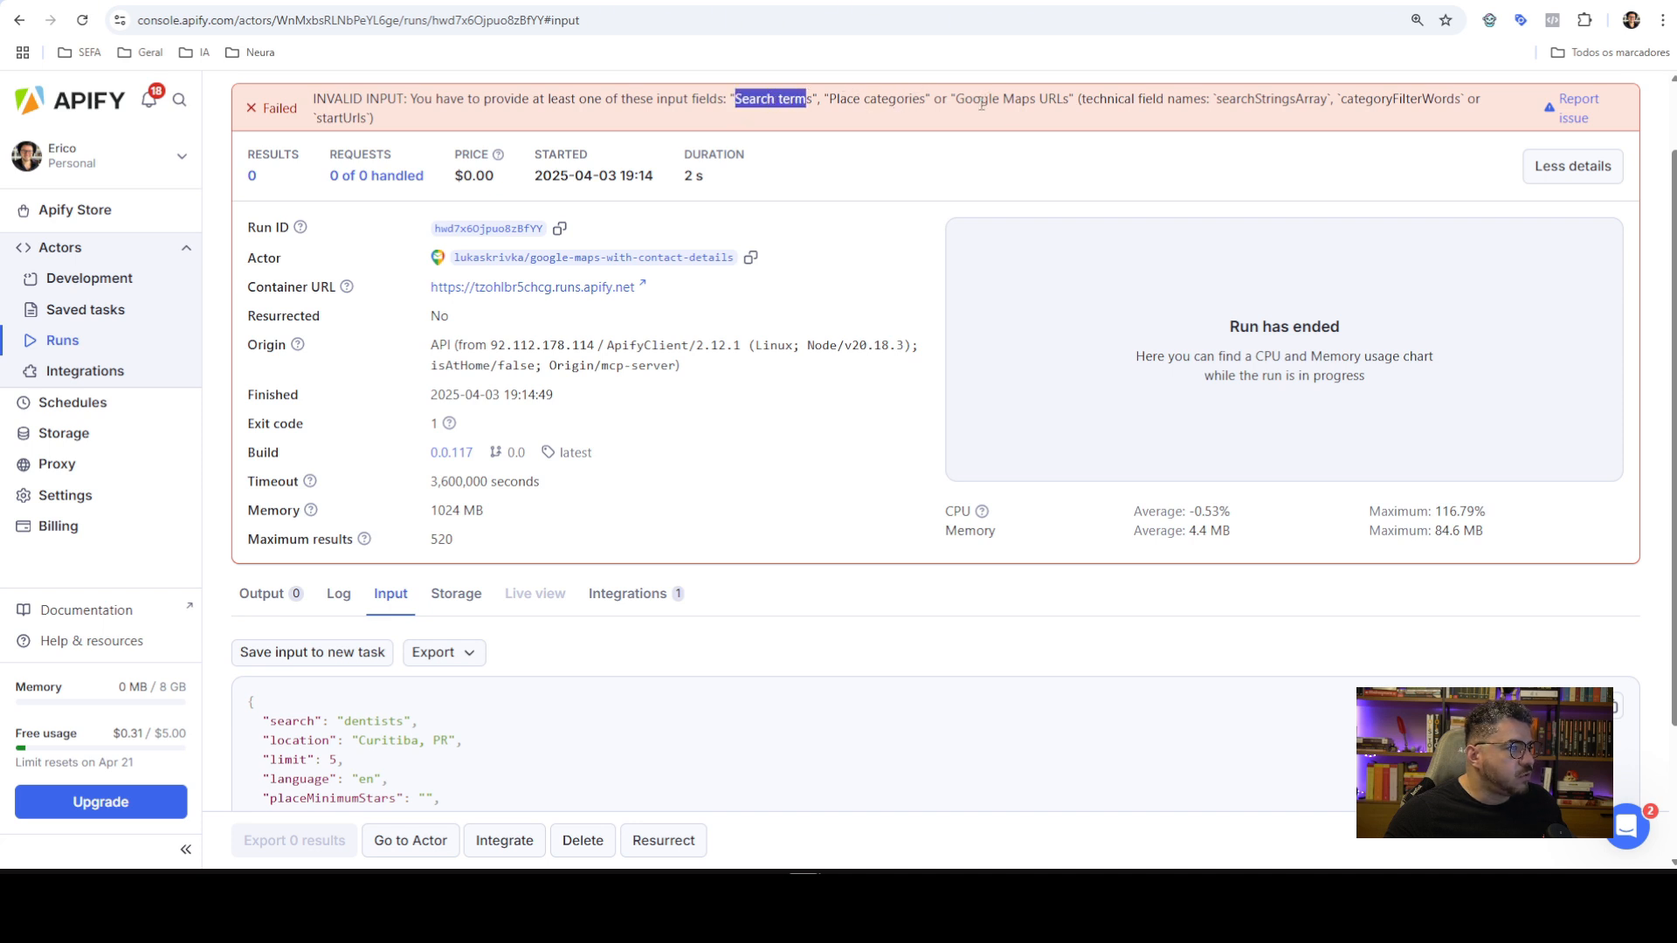
pyautogui.scroll(-2, 463, 615)
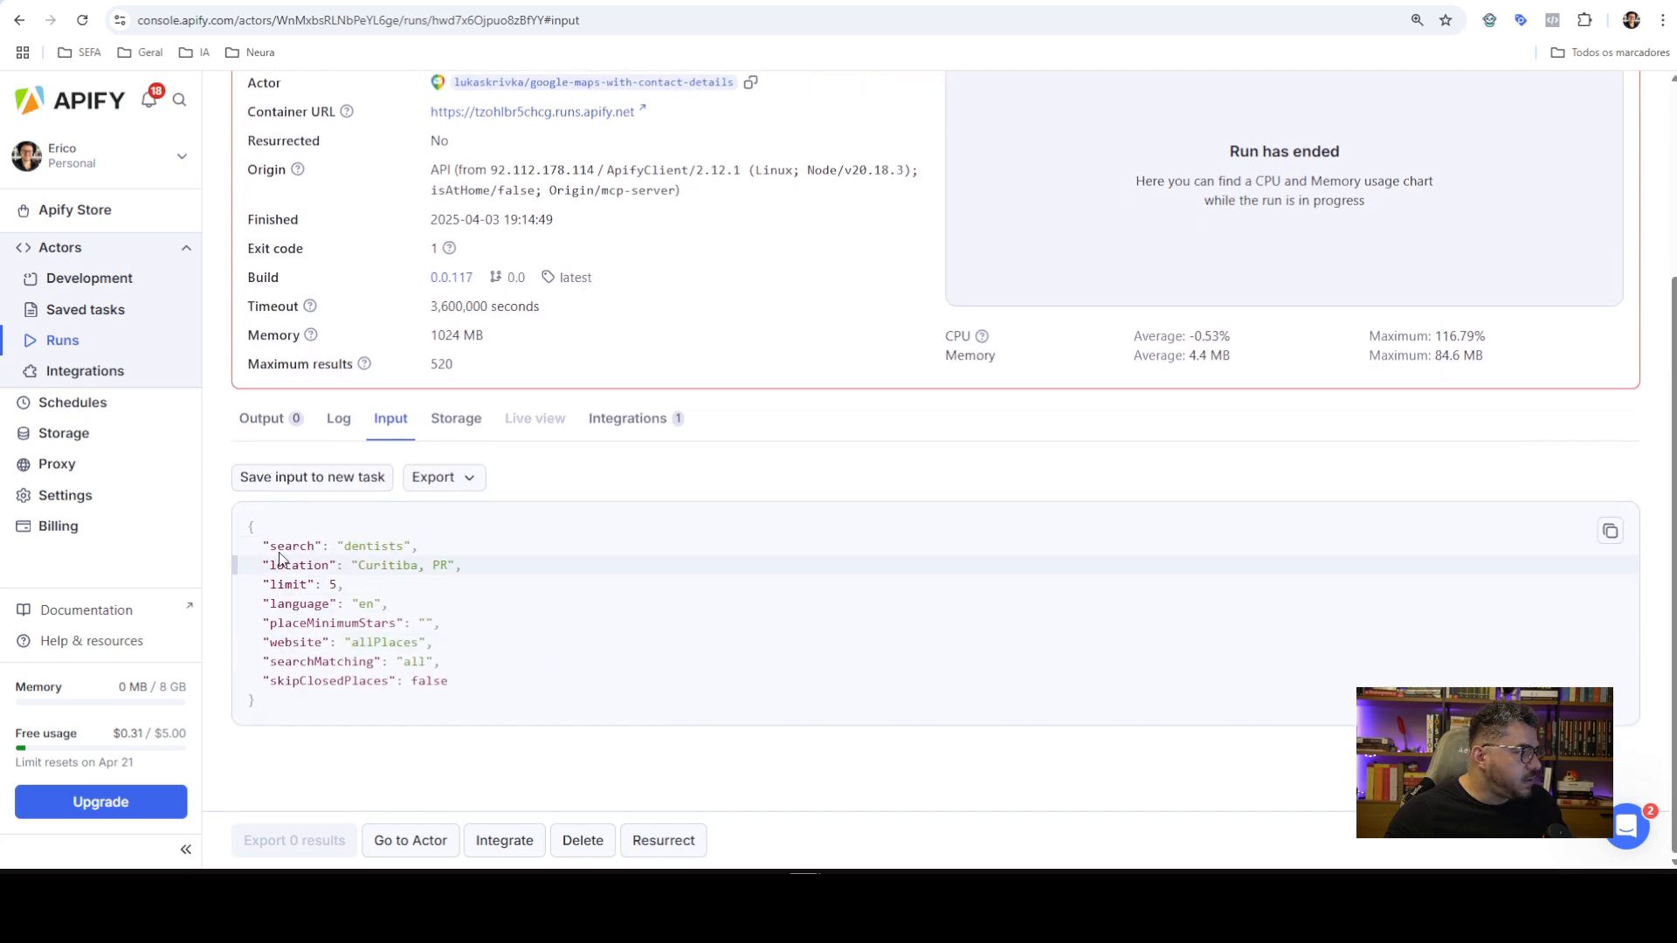
pyautogui.scroll(3, 524, 541)
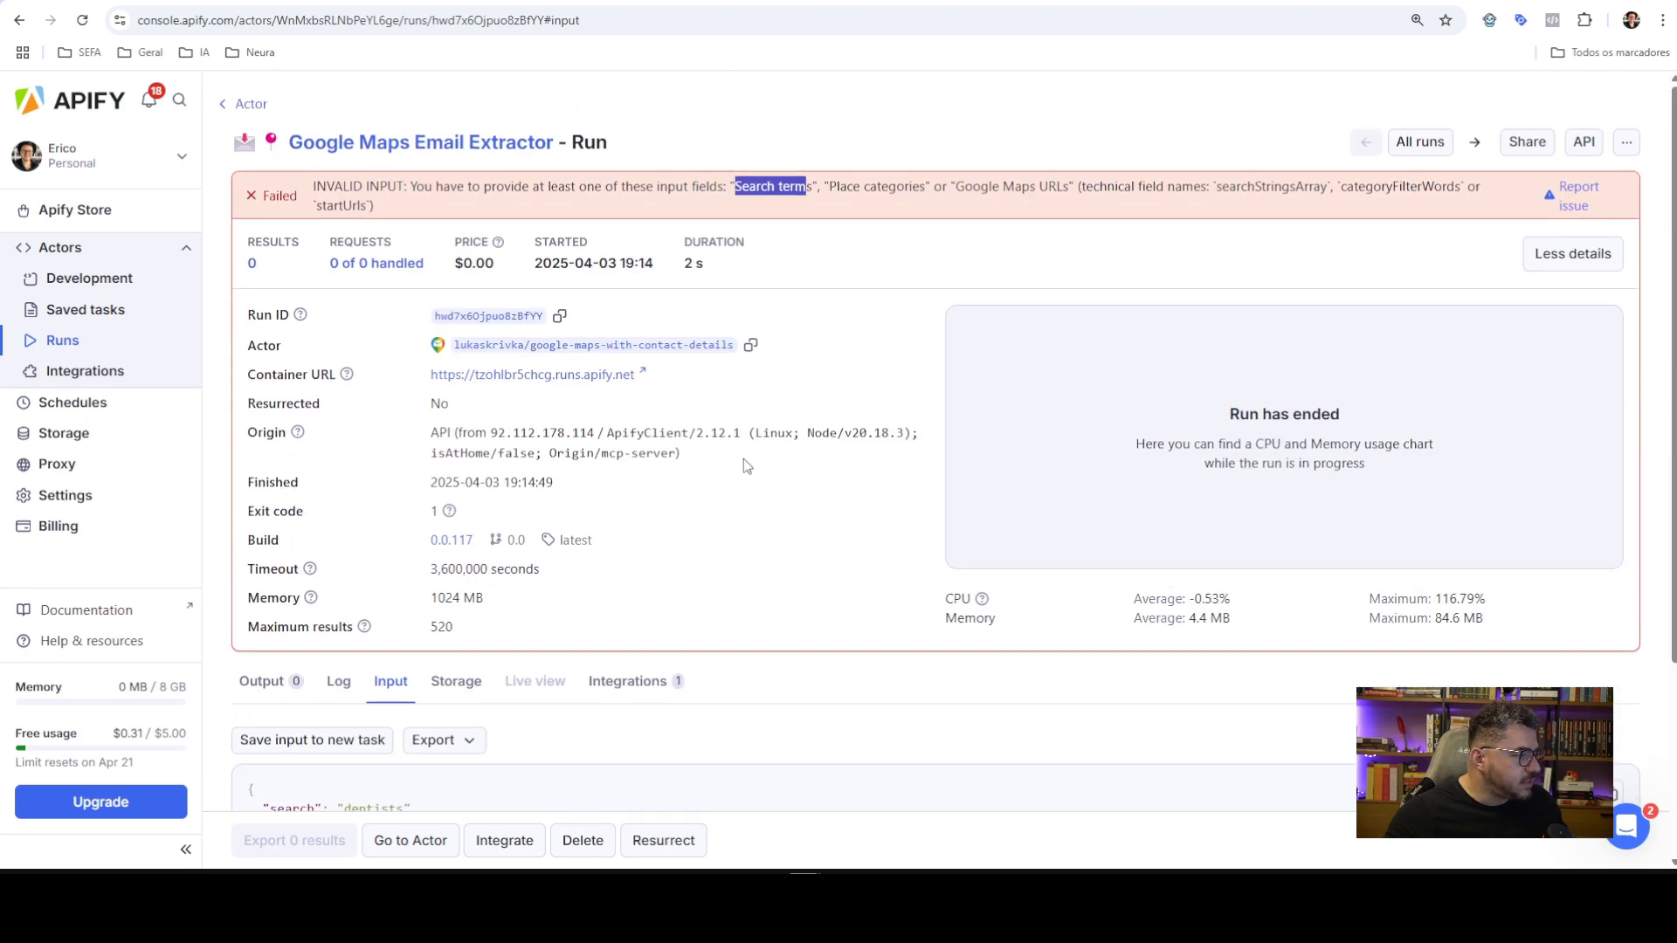
pyautogui.scroll(-2, 742, 458)
pyautogui.scroll(2, 423, 678)
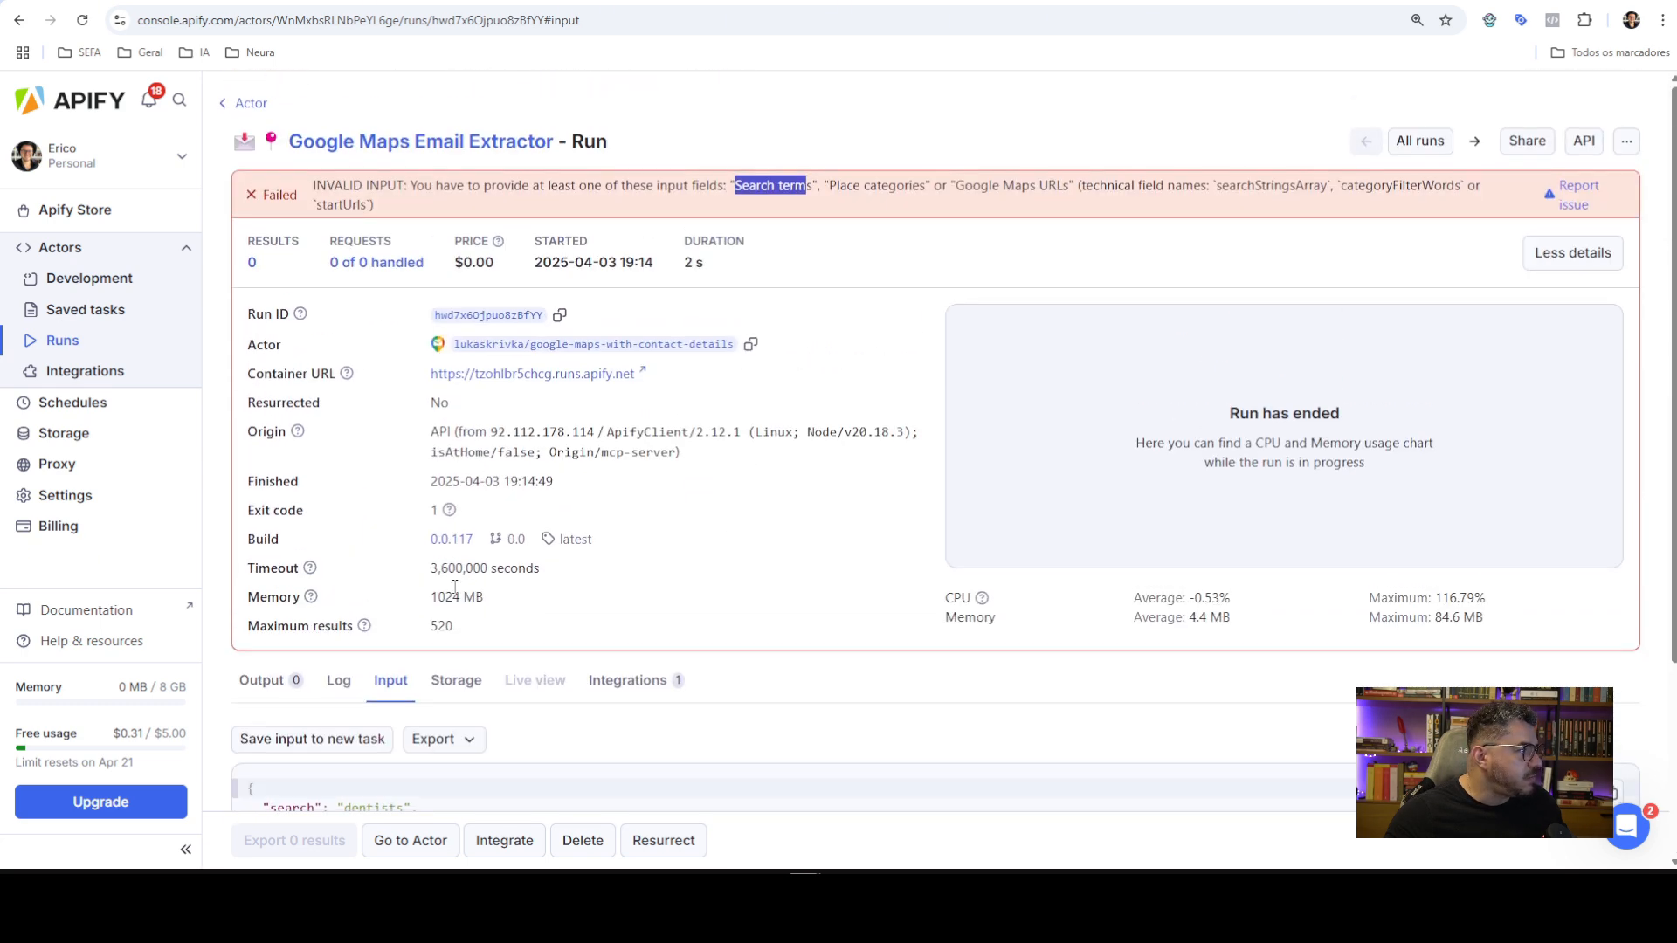
pyautogui.click(250, 104)
# Open the earlier run that returned 5 results and copy its input JSON
pyautogui.click(445, 498)
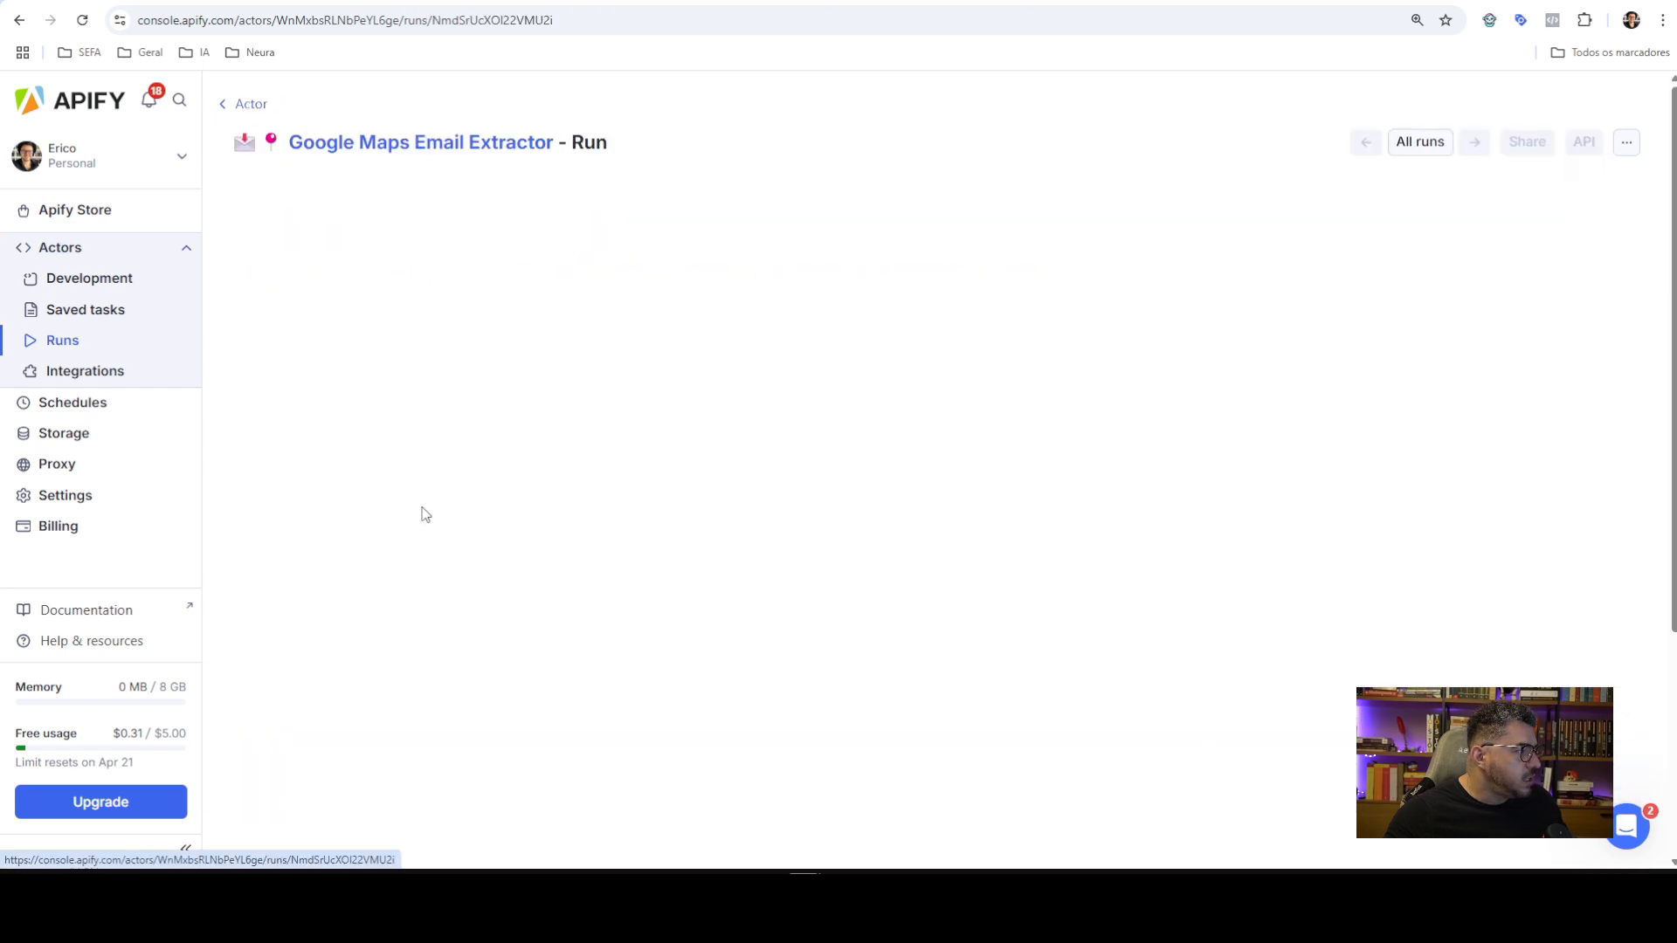
pyautogui.scroll(-3, 524, 471)
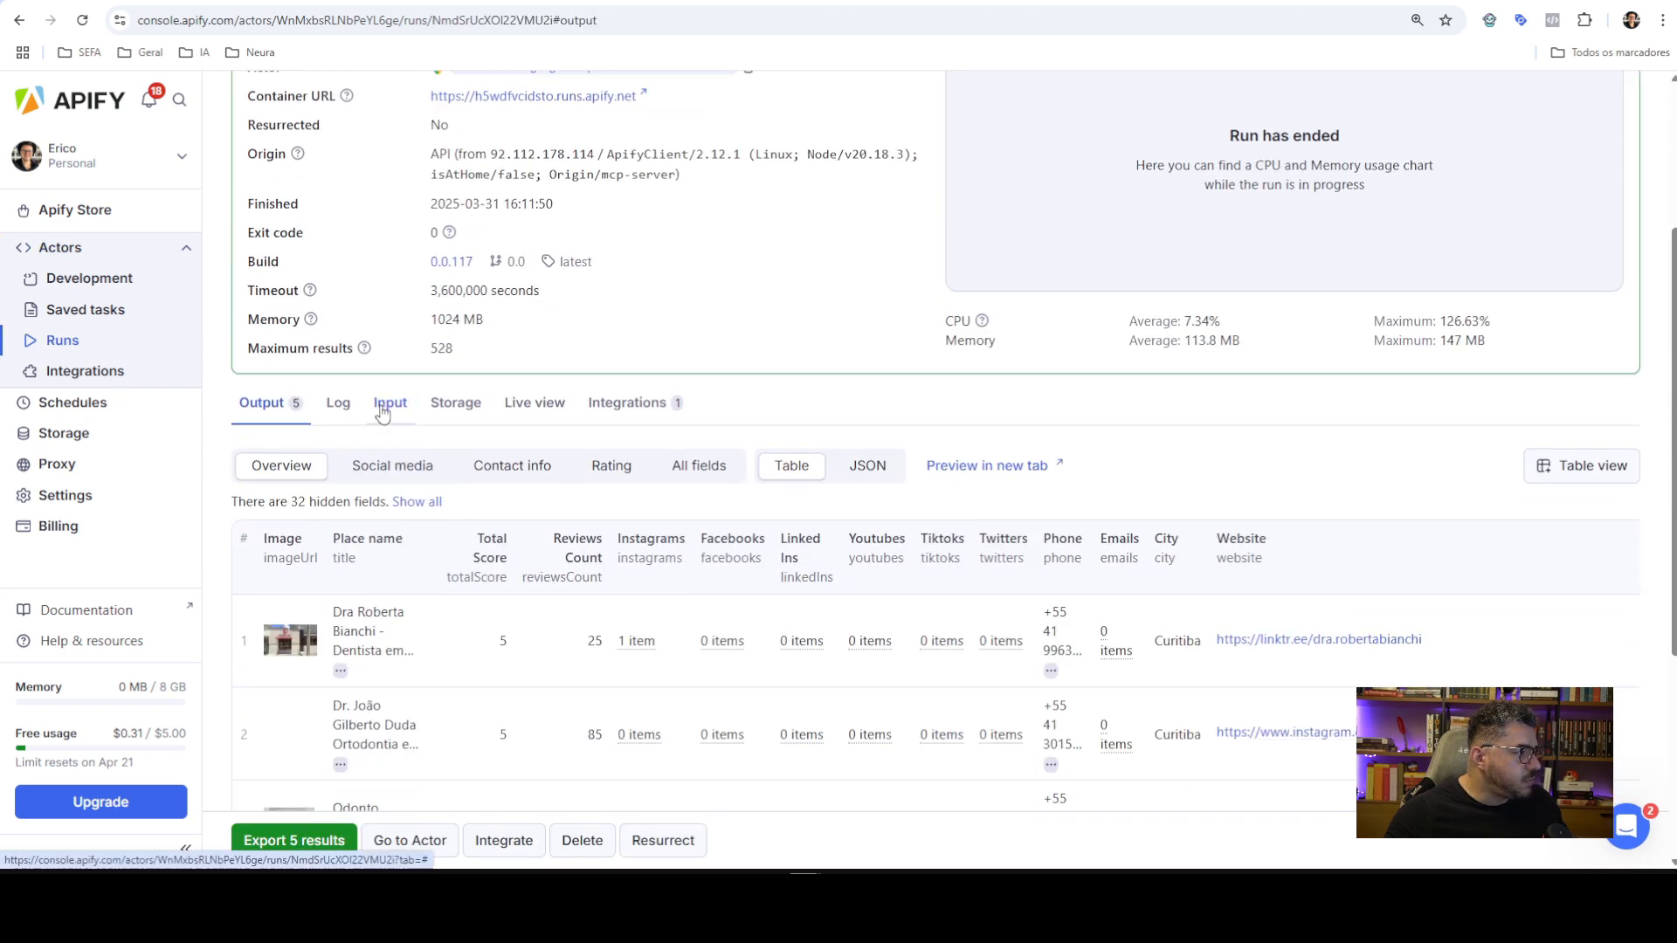
pyautogui.click(390, 404)
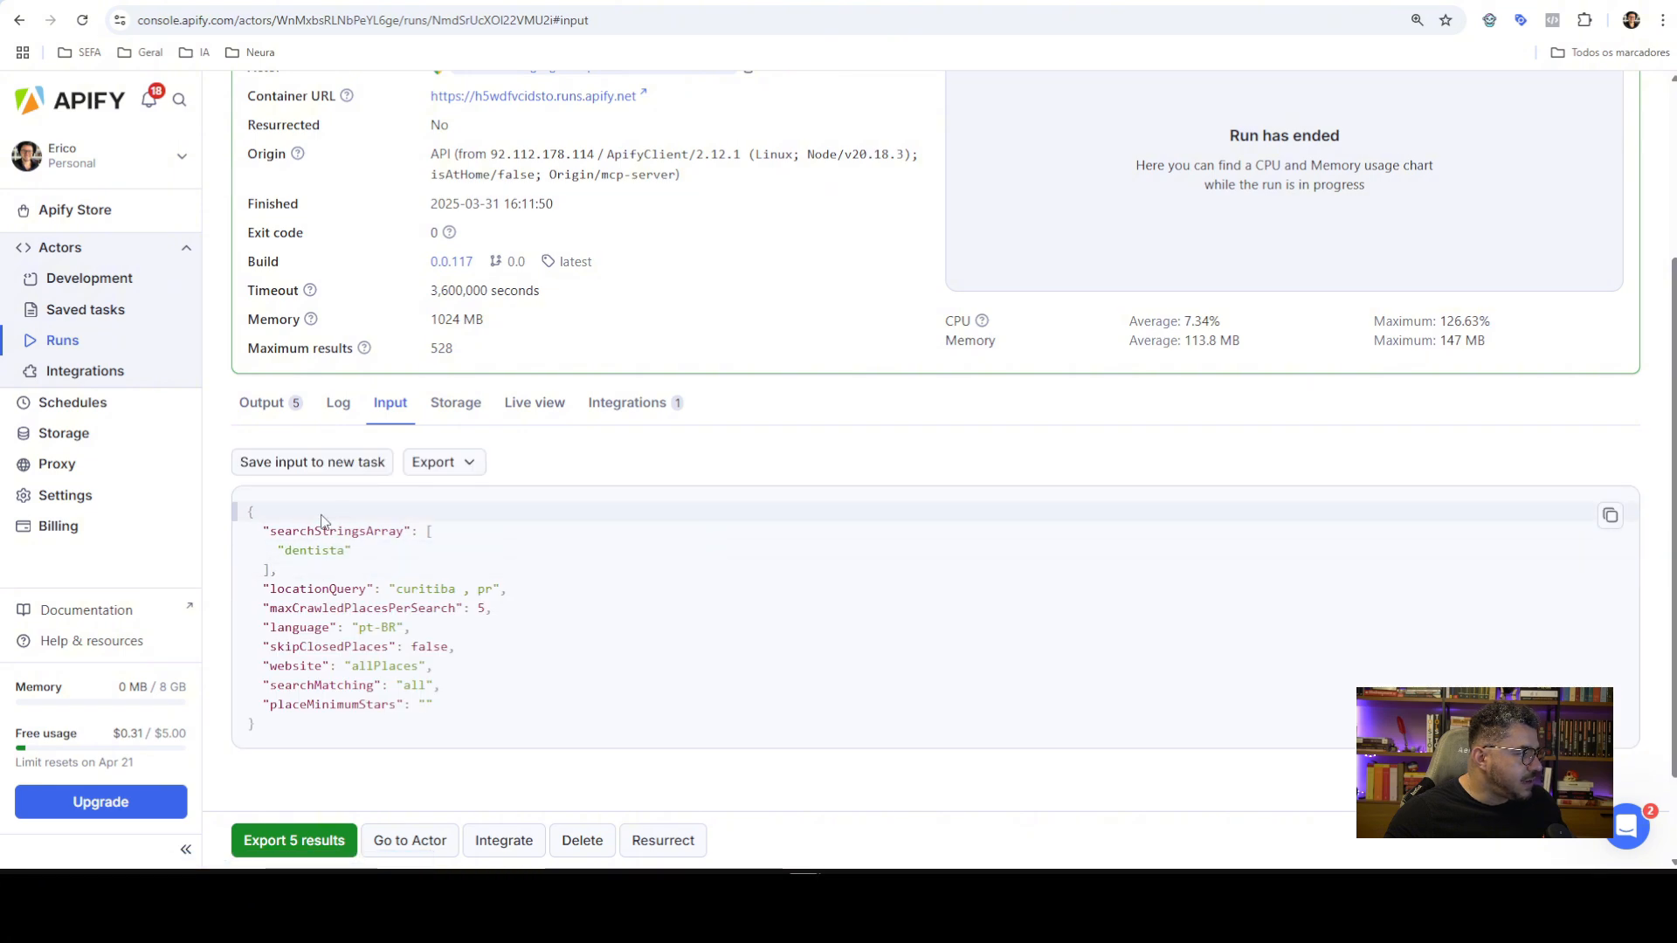
pyautogui.scroll(-1, 376, 559)
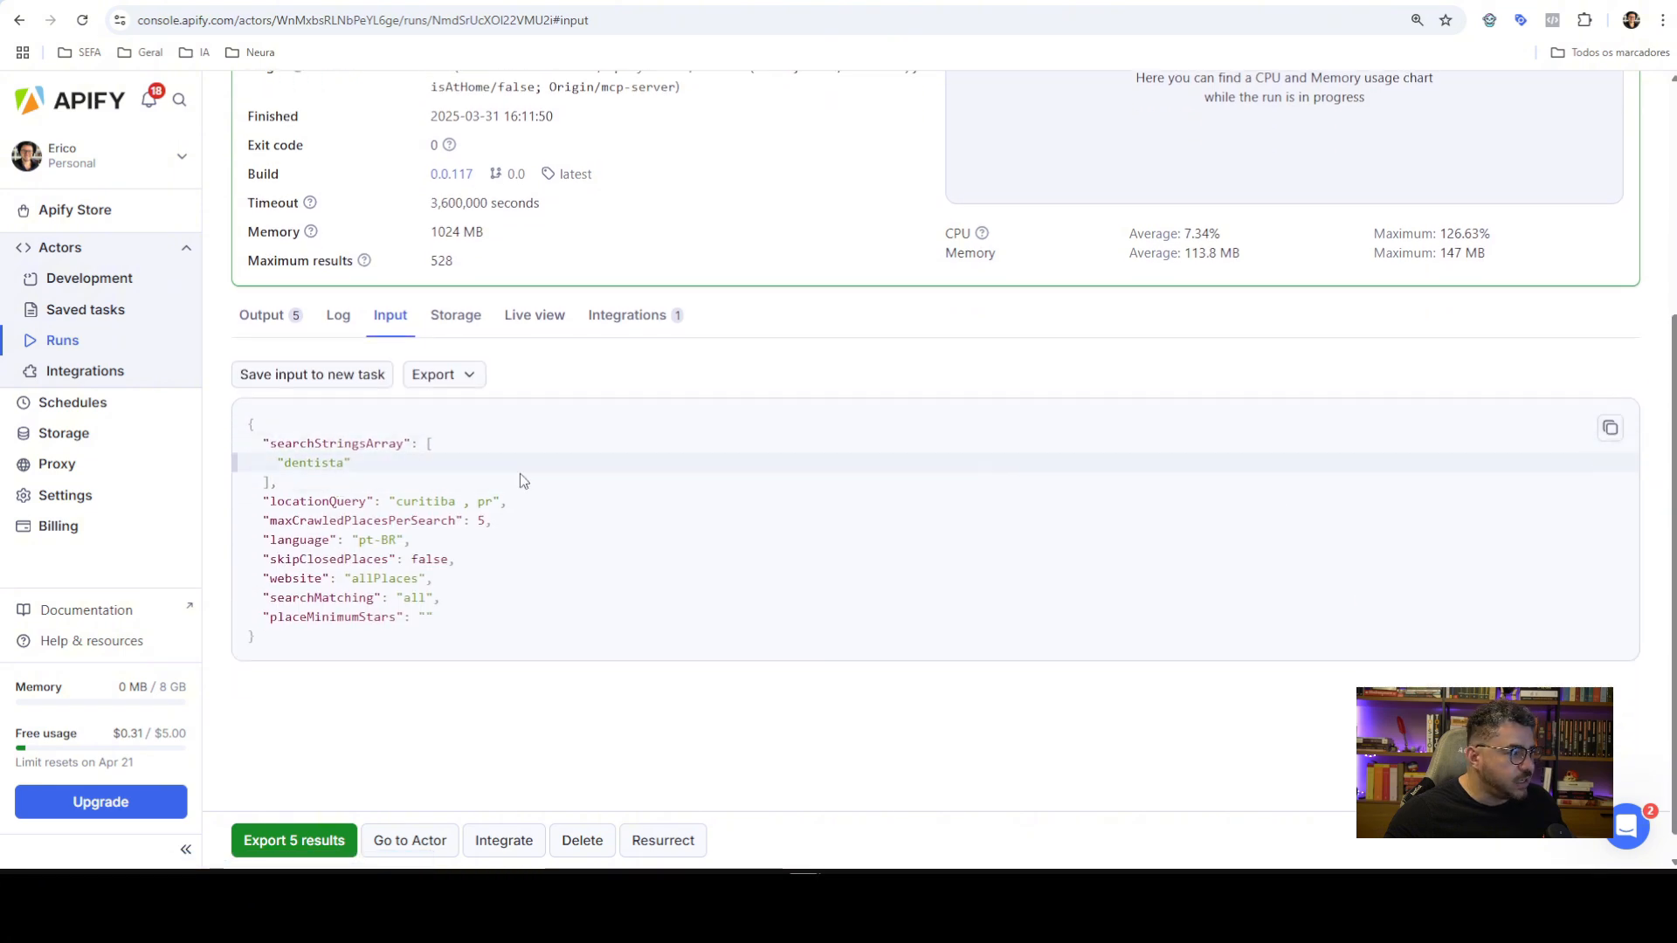
pyautogui.click(1612, 431)
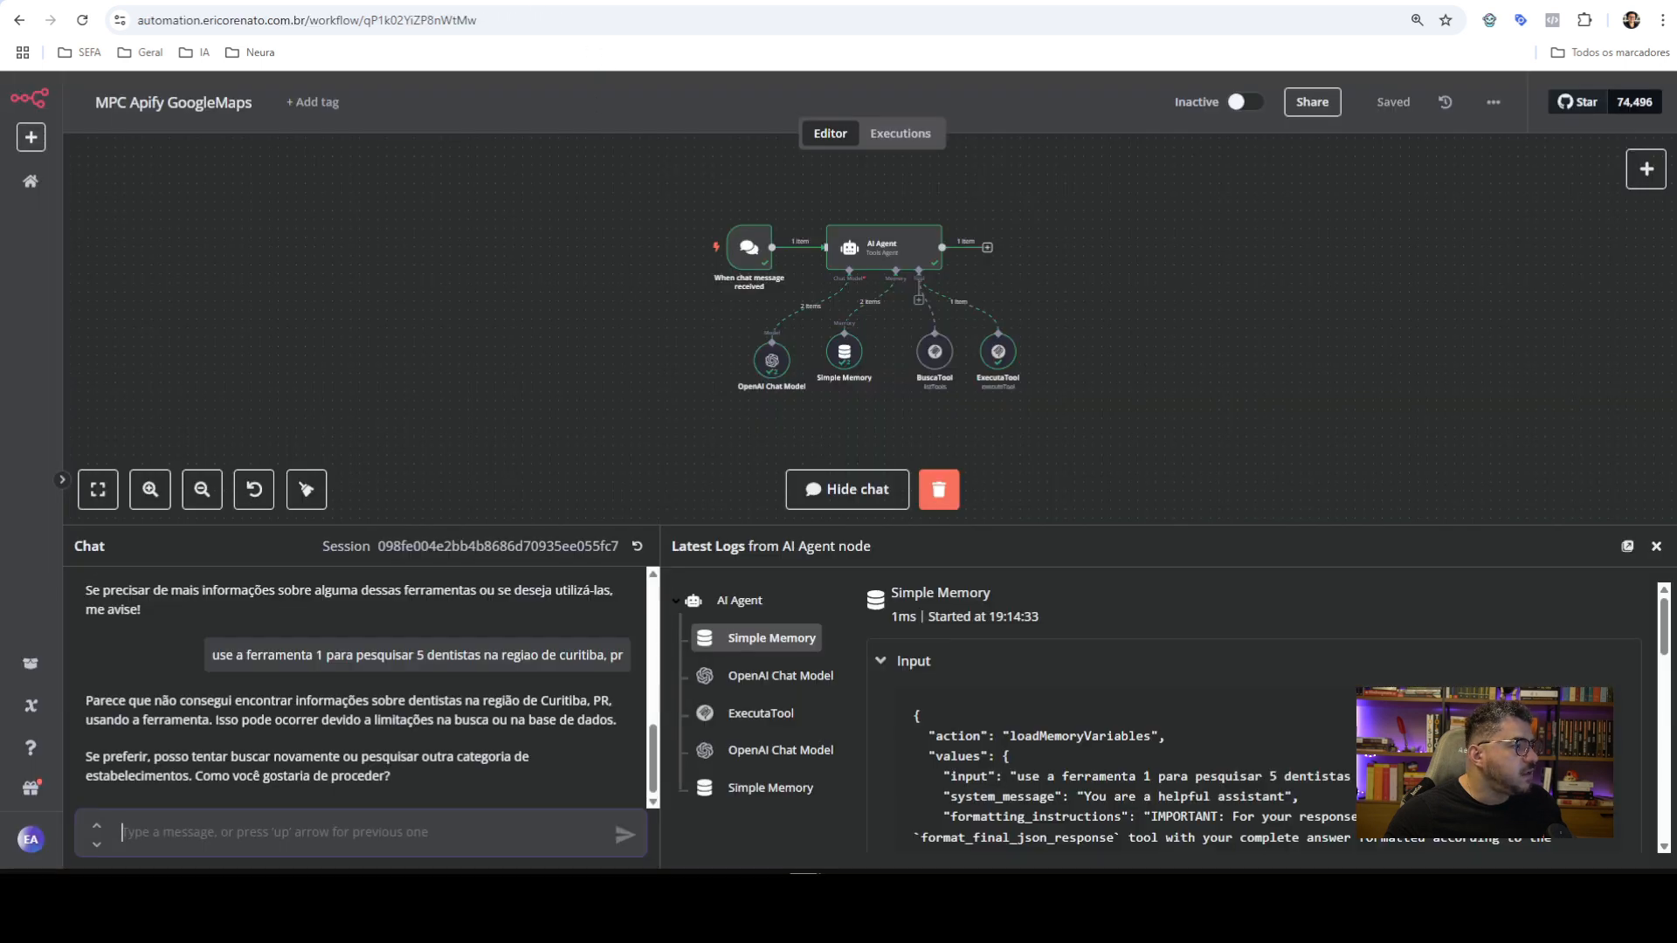
# Add a System Message option to the AI Agent, clear its default text, and make it an expression
pyautogui.doubleClick(864, 246)
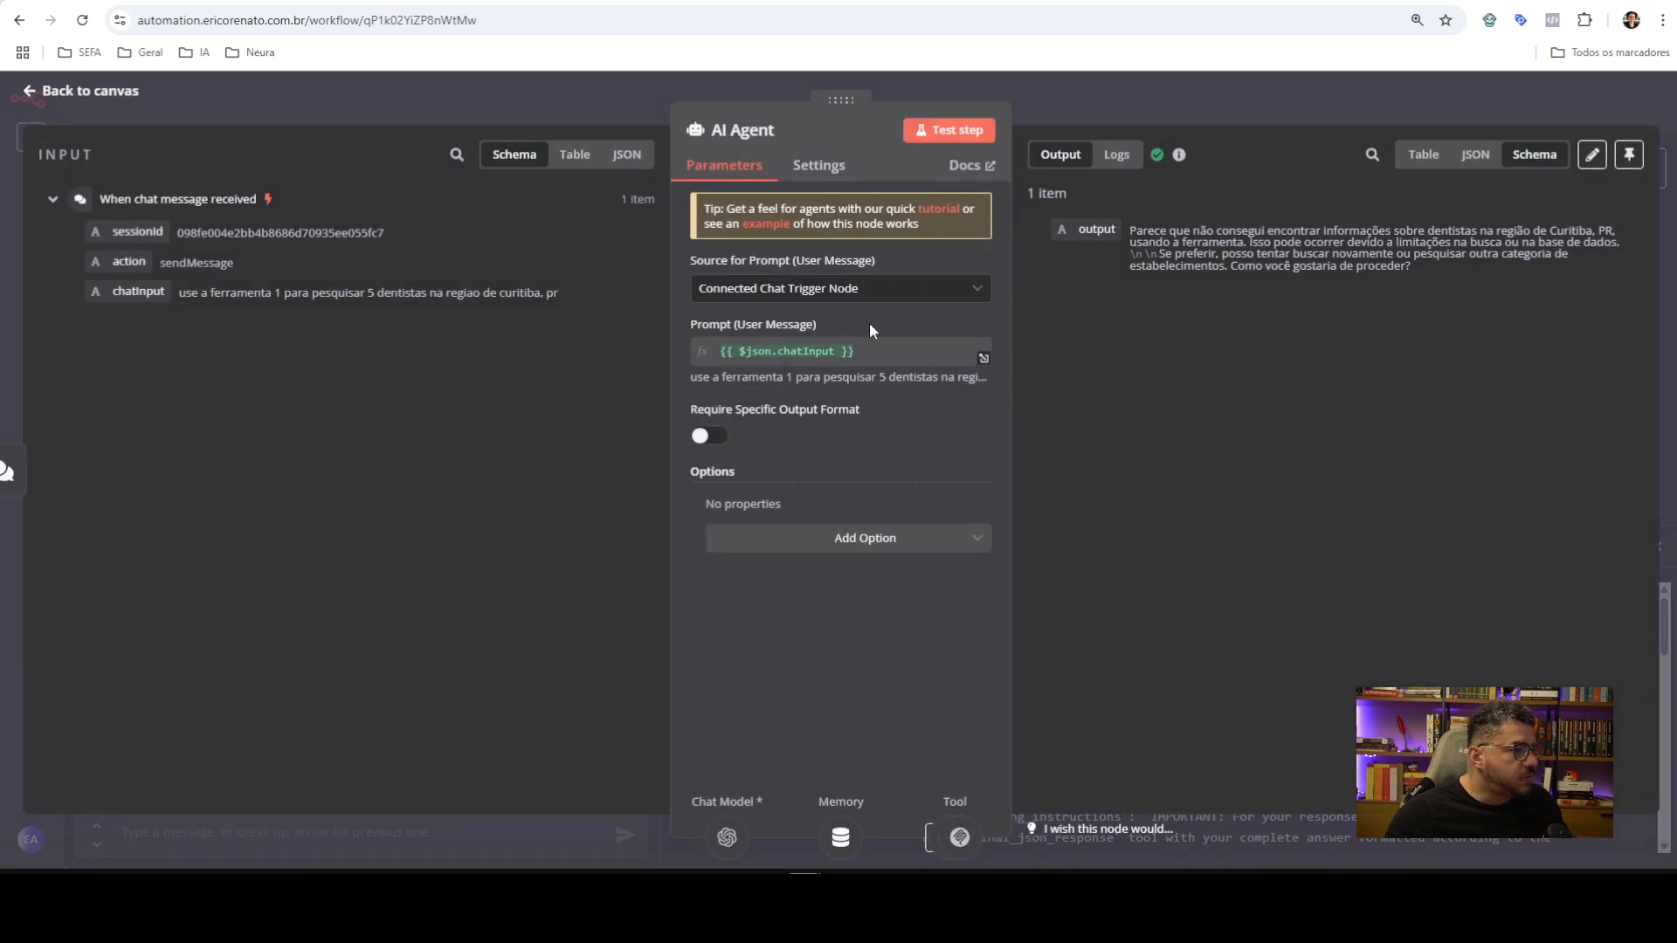
pyautogui.click(831, 542)
pyautogui.click(819, 595)
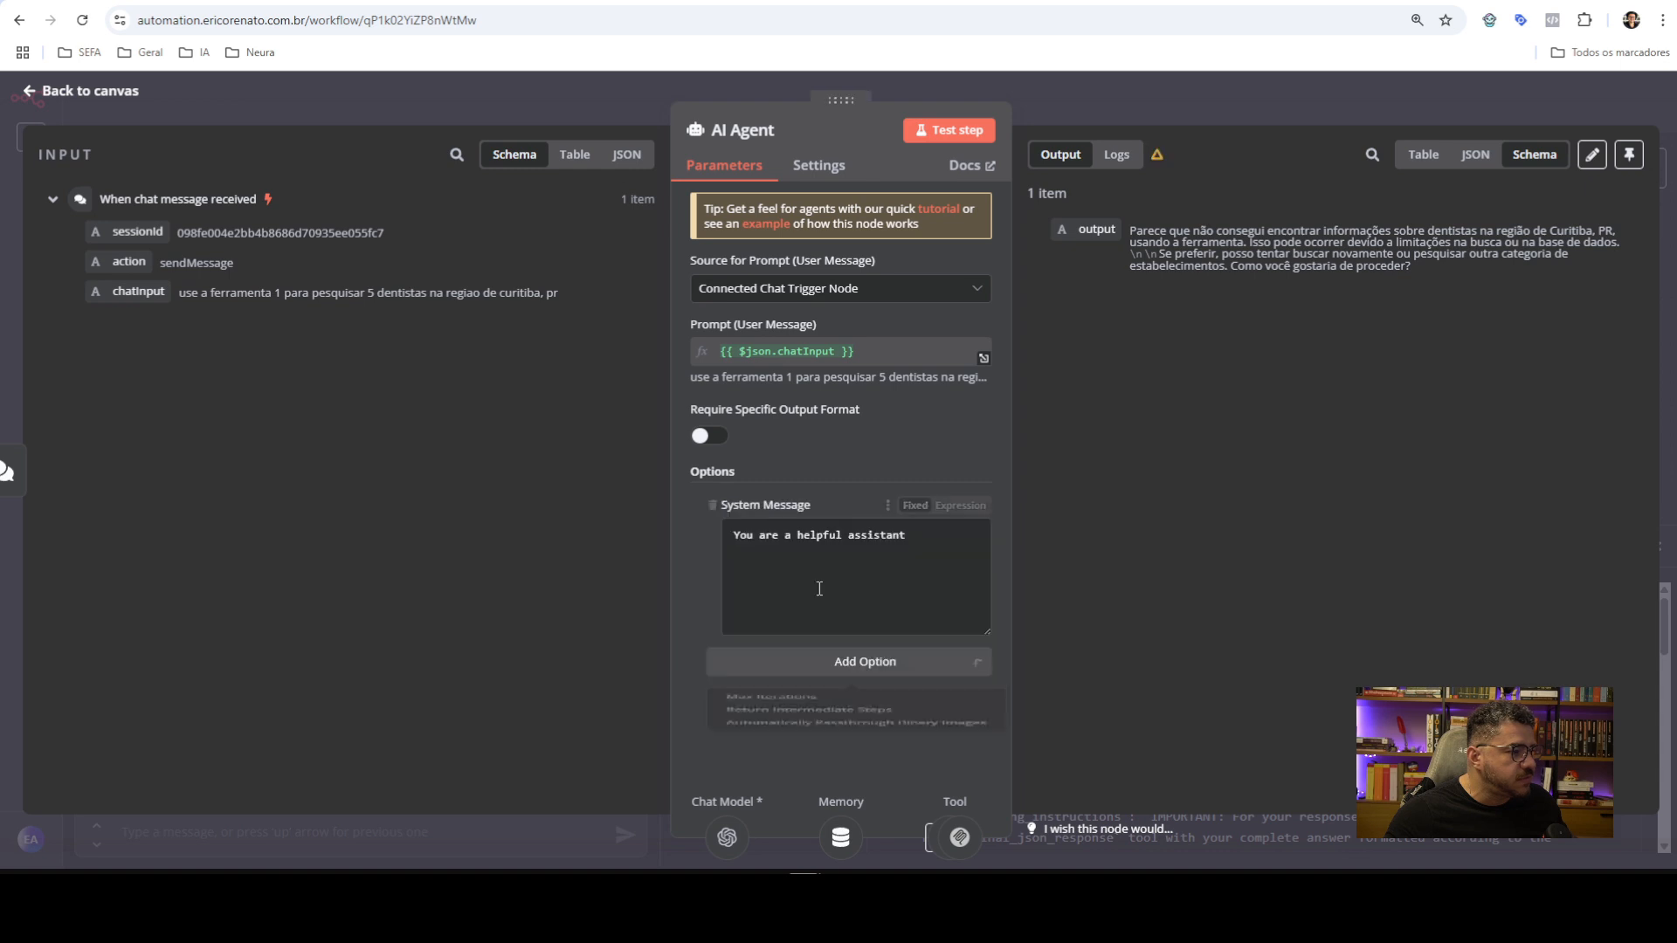
pyautogui.hotkey('ctrl', 'a')
pyautogui.press('BackSpace')
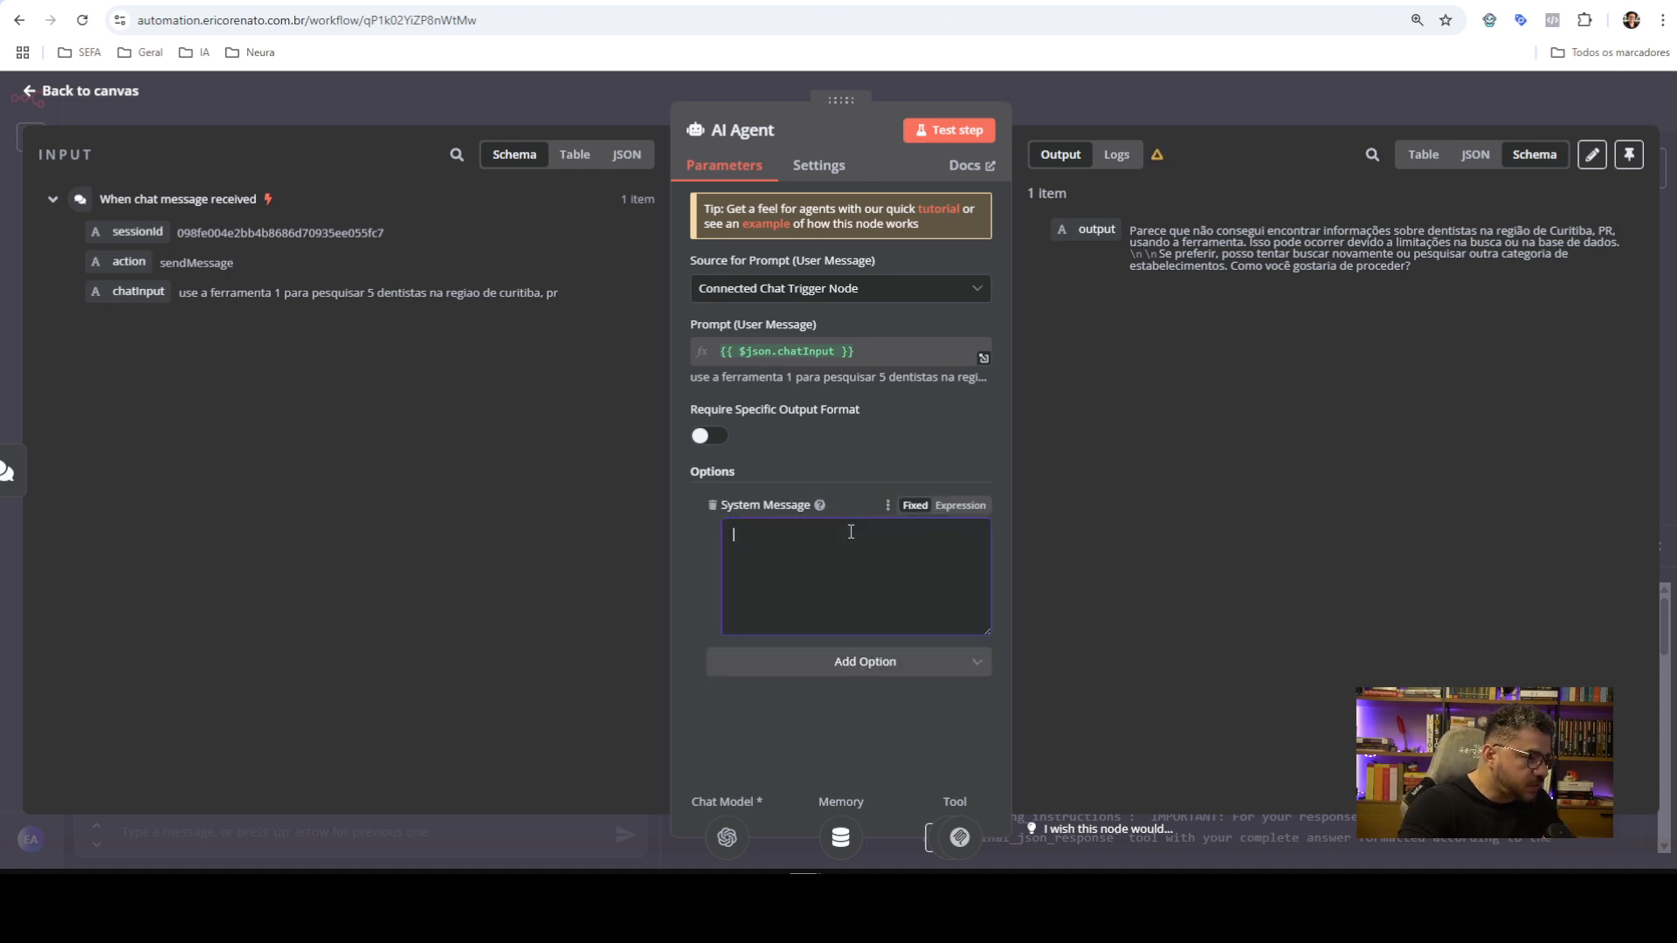
pyautogui.click(960, 506)
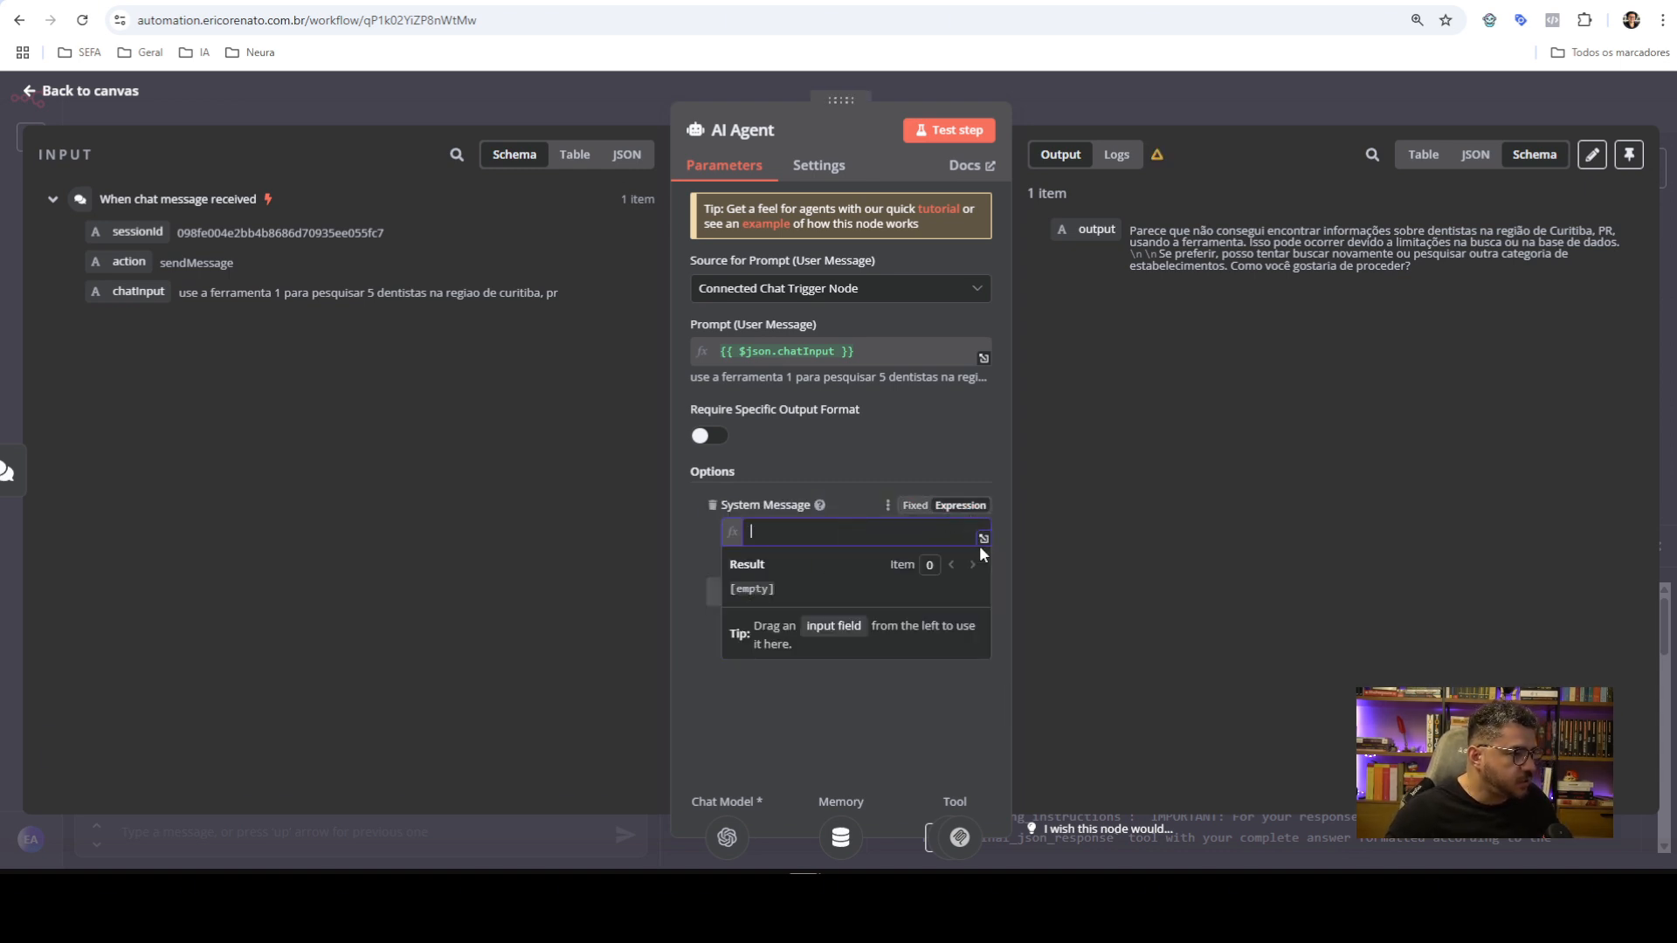
# Paste the MCP prompt and JSON template into the system message, replacing 'dentista' with a search-term tag
pyautogui.click(983, 546)
pyautogui.hotkey('ctrl', 'v')
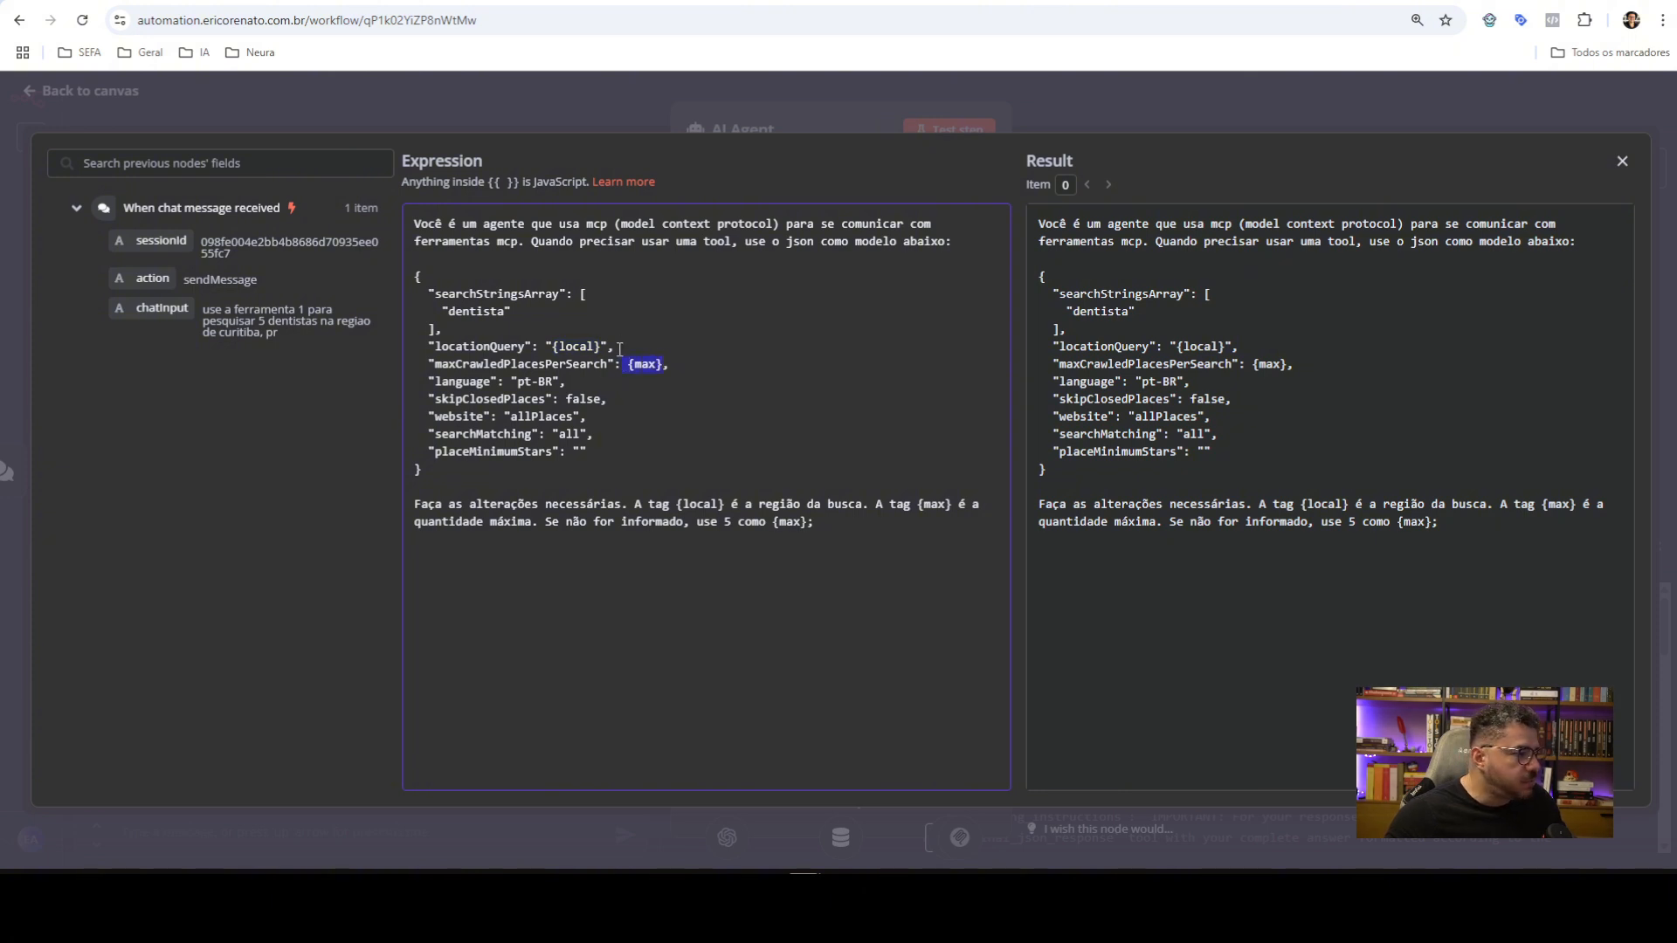
pyautogui.doubleClick(478, 312)
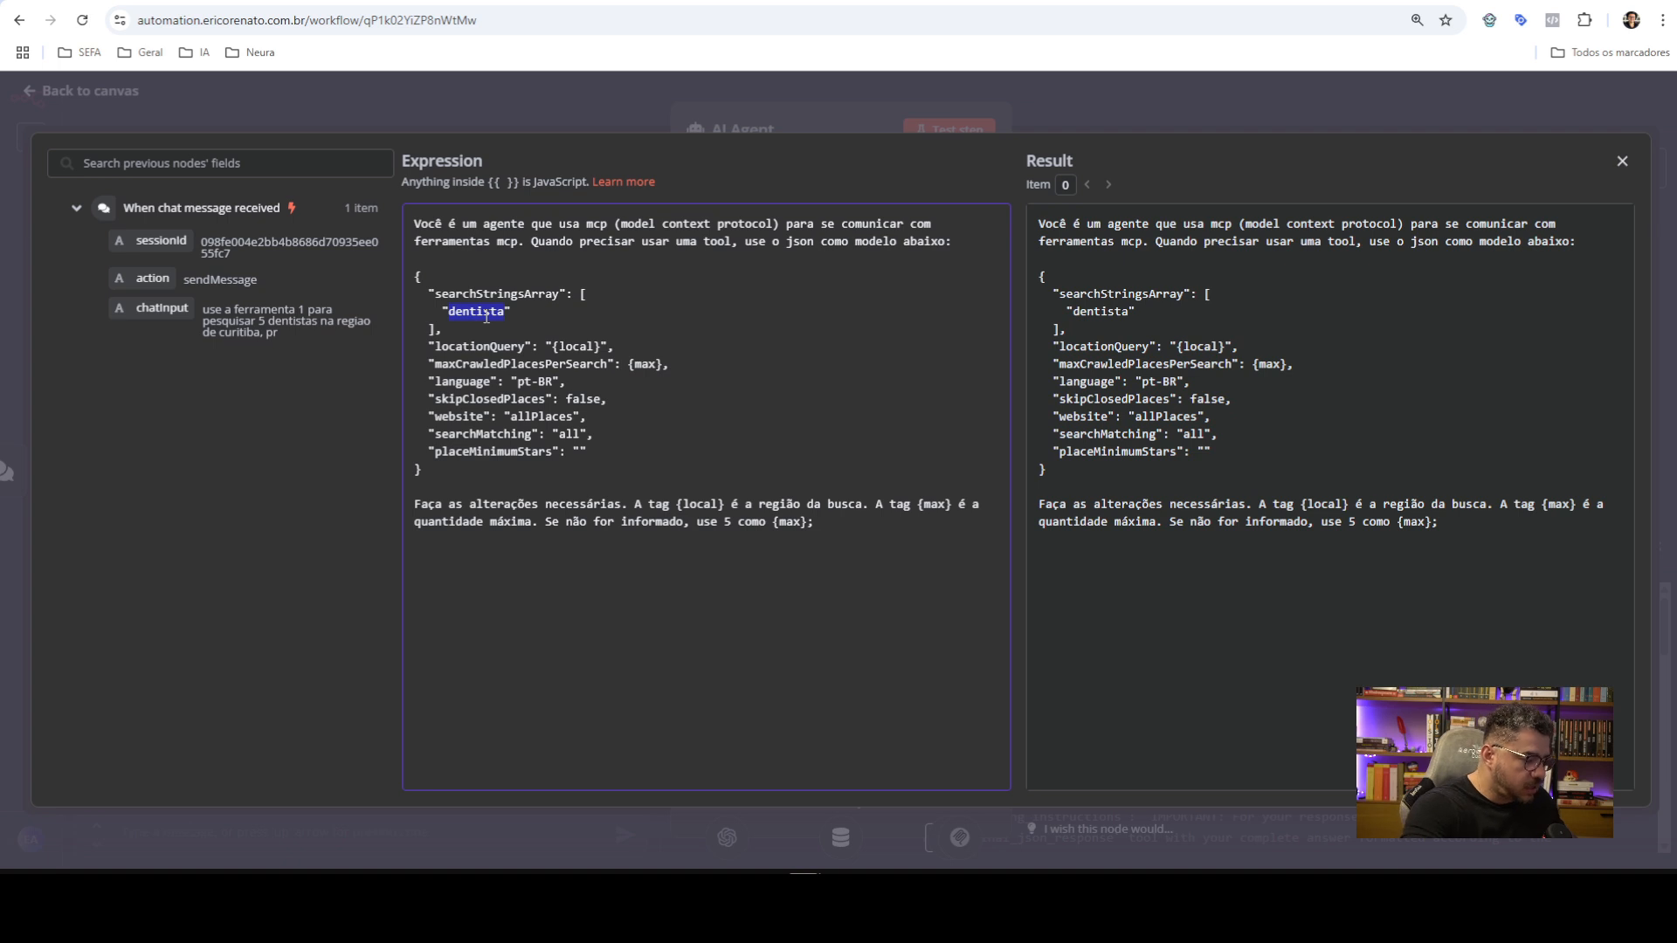
pyautogui.write('{{')
pyautogui.press('BackSpace')
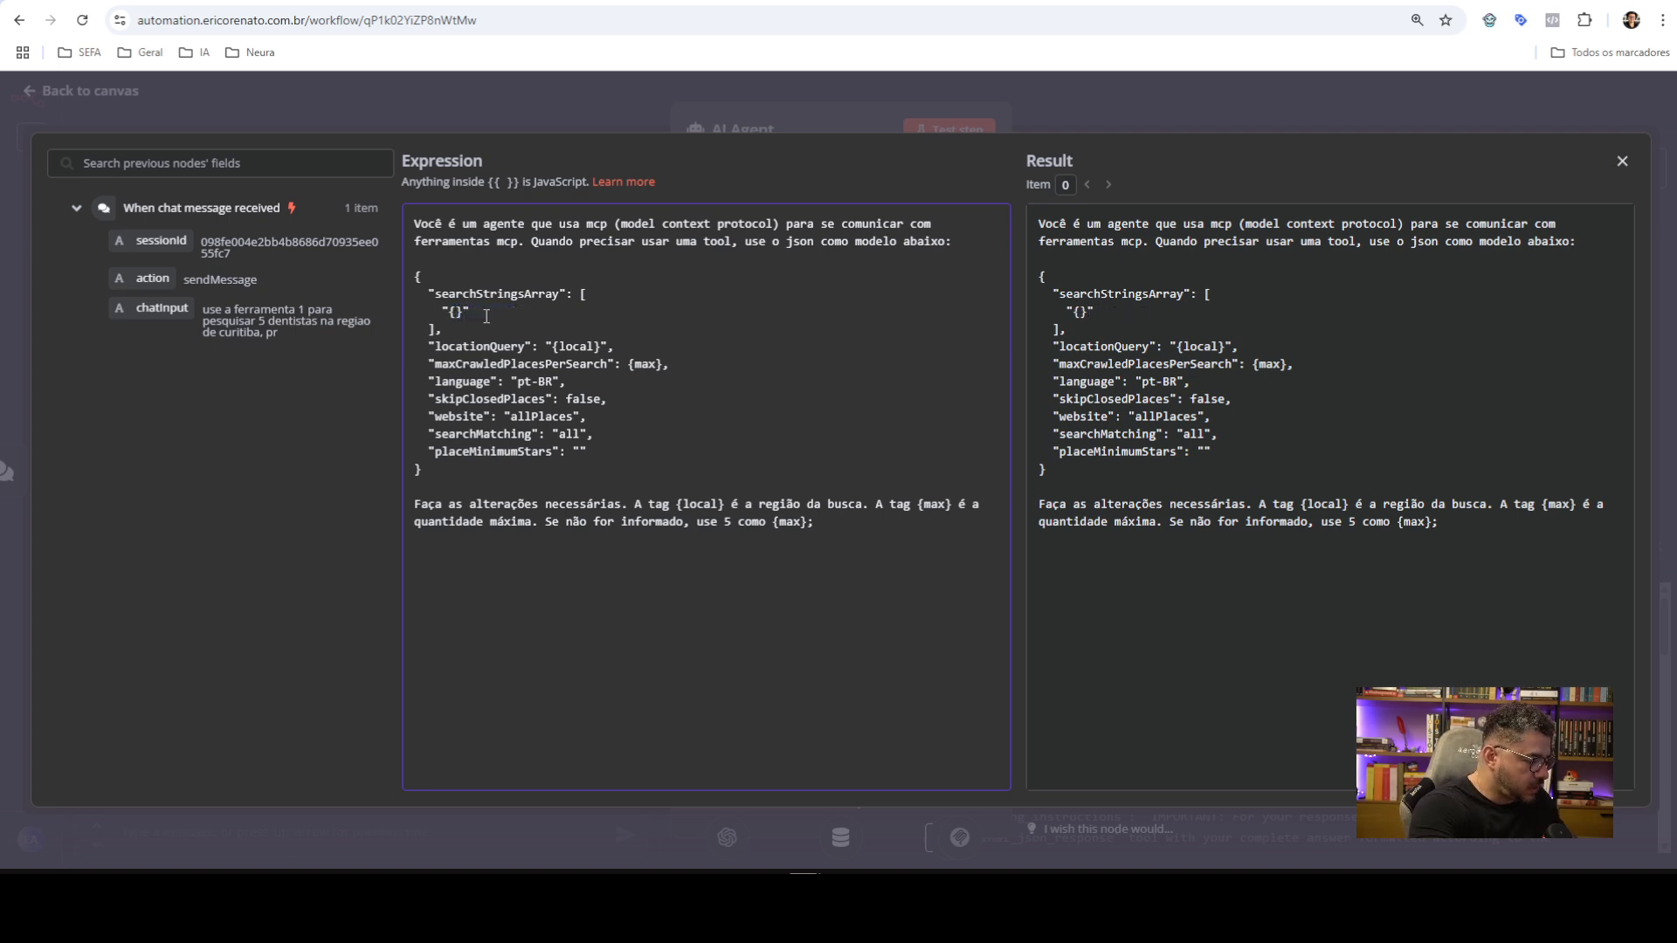
pyautogui.write('termo da bus')
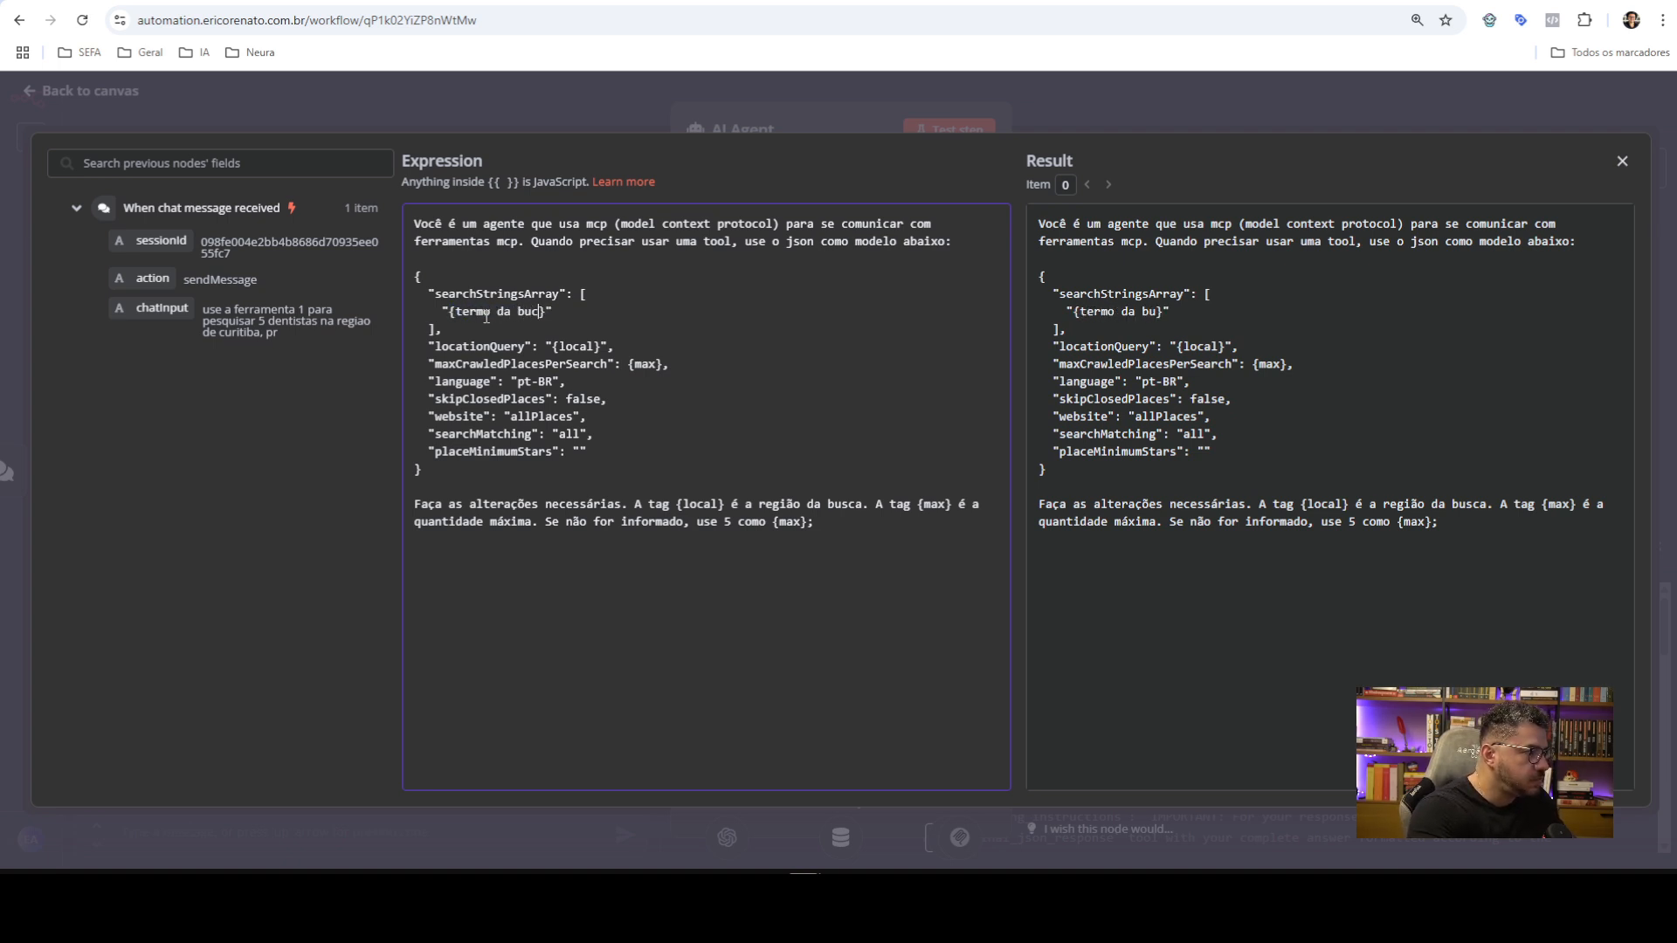
pyautogui.write('ca ou ni')
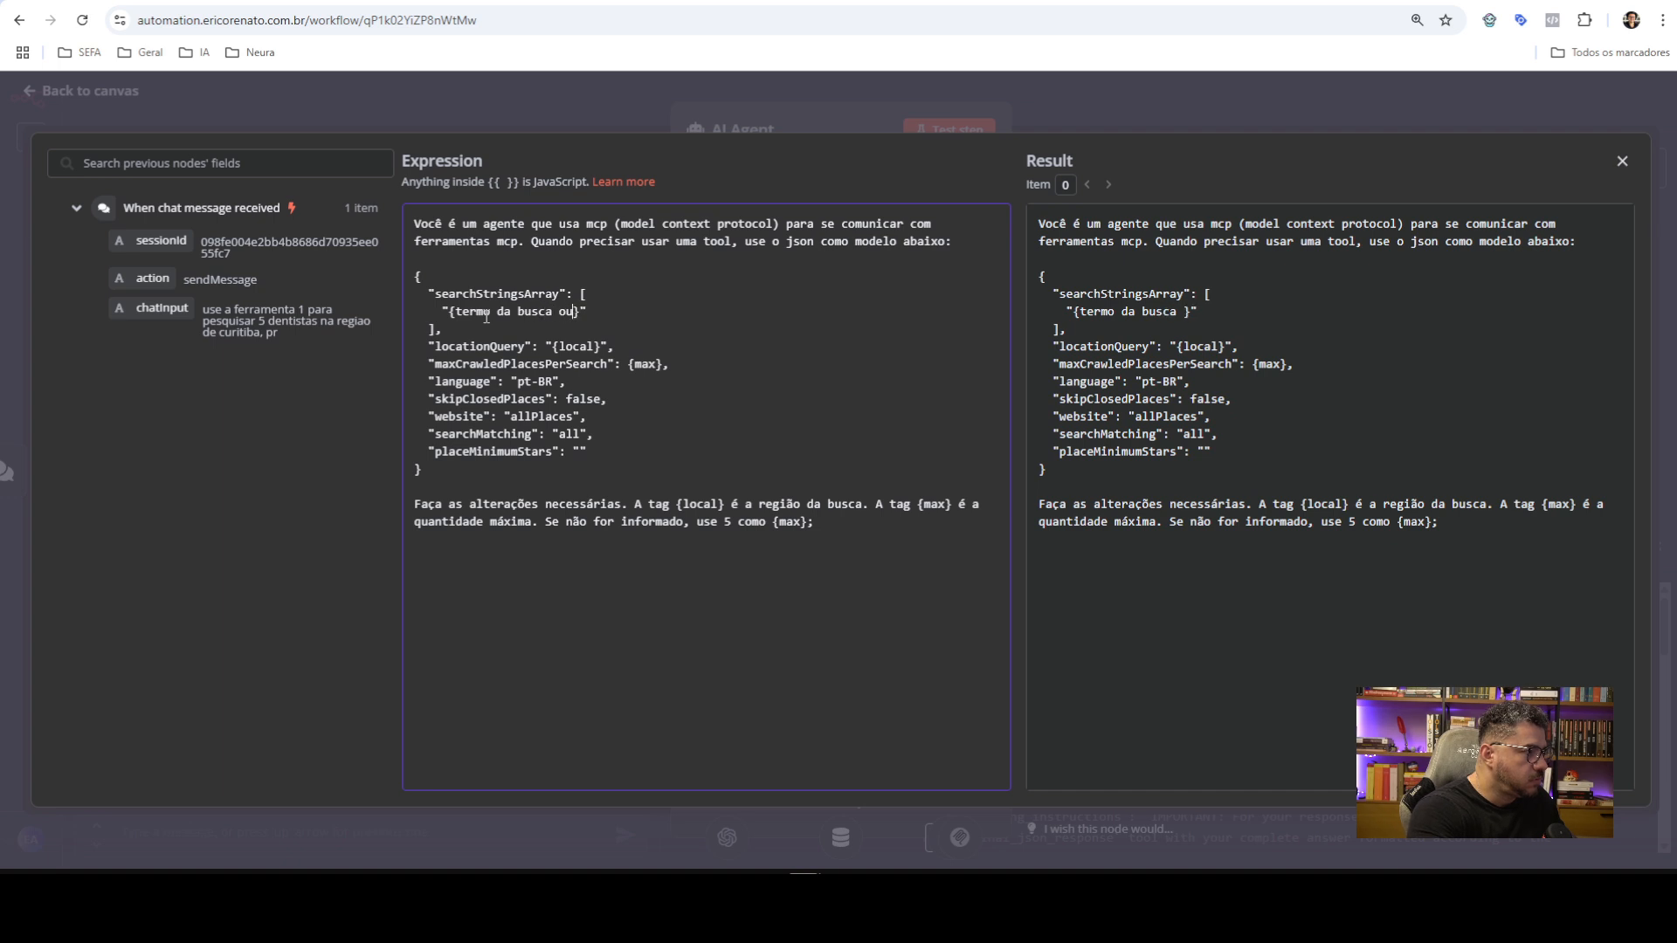
pyautogui.write('cho de merc')
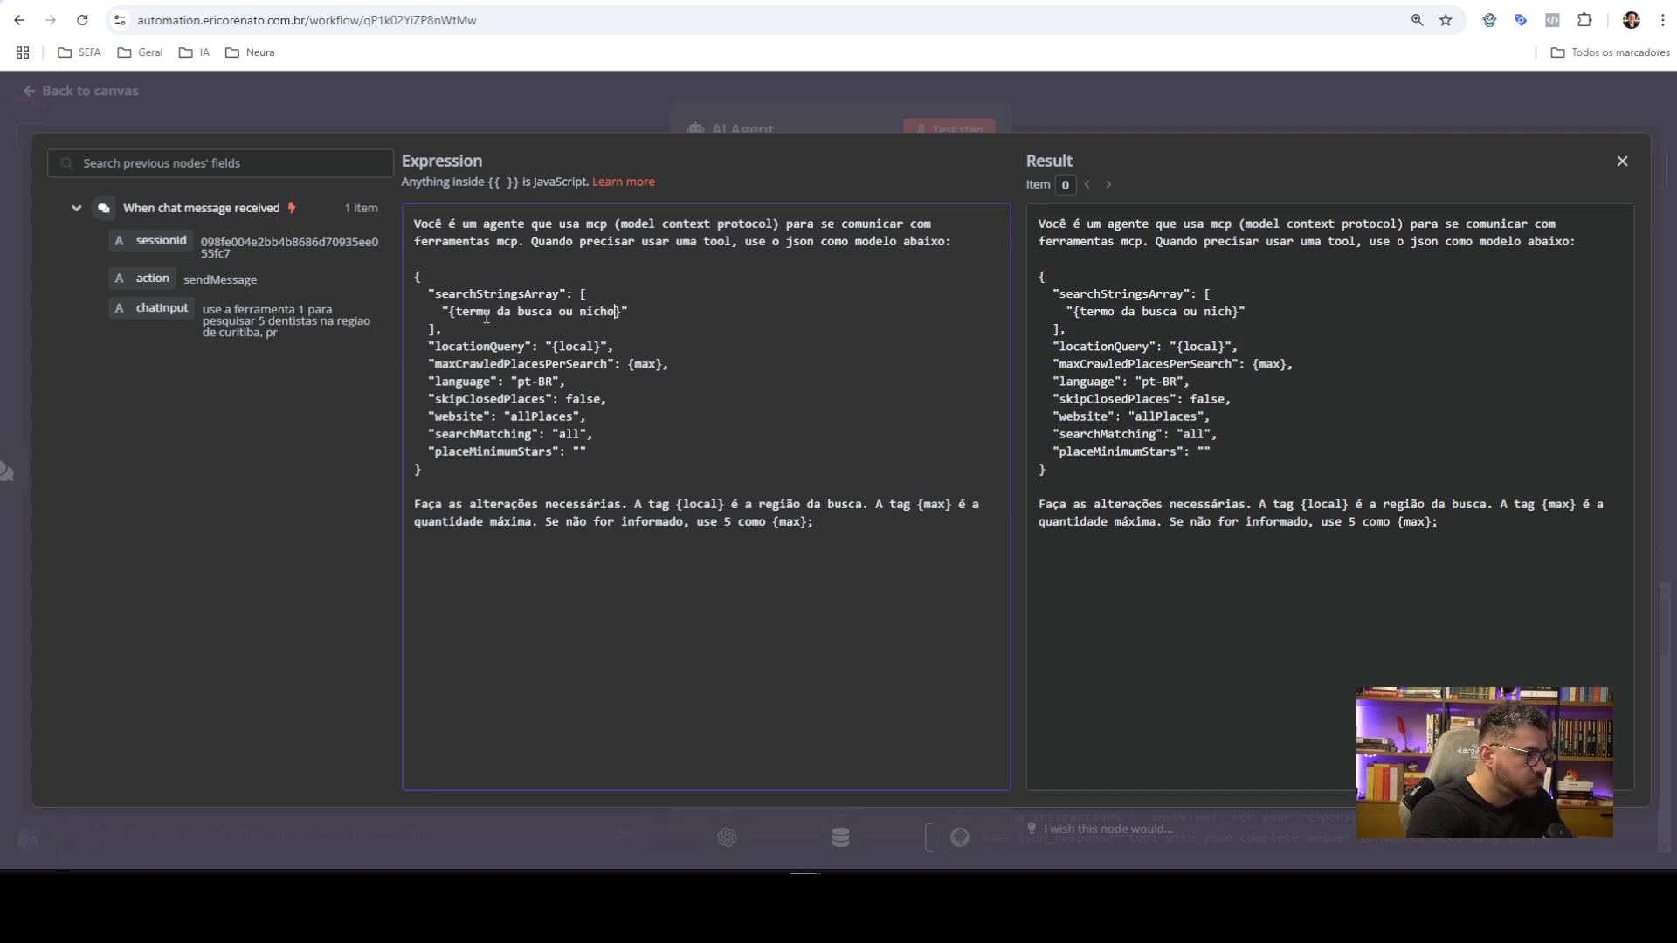
pyautogui.write('ado')
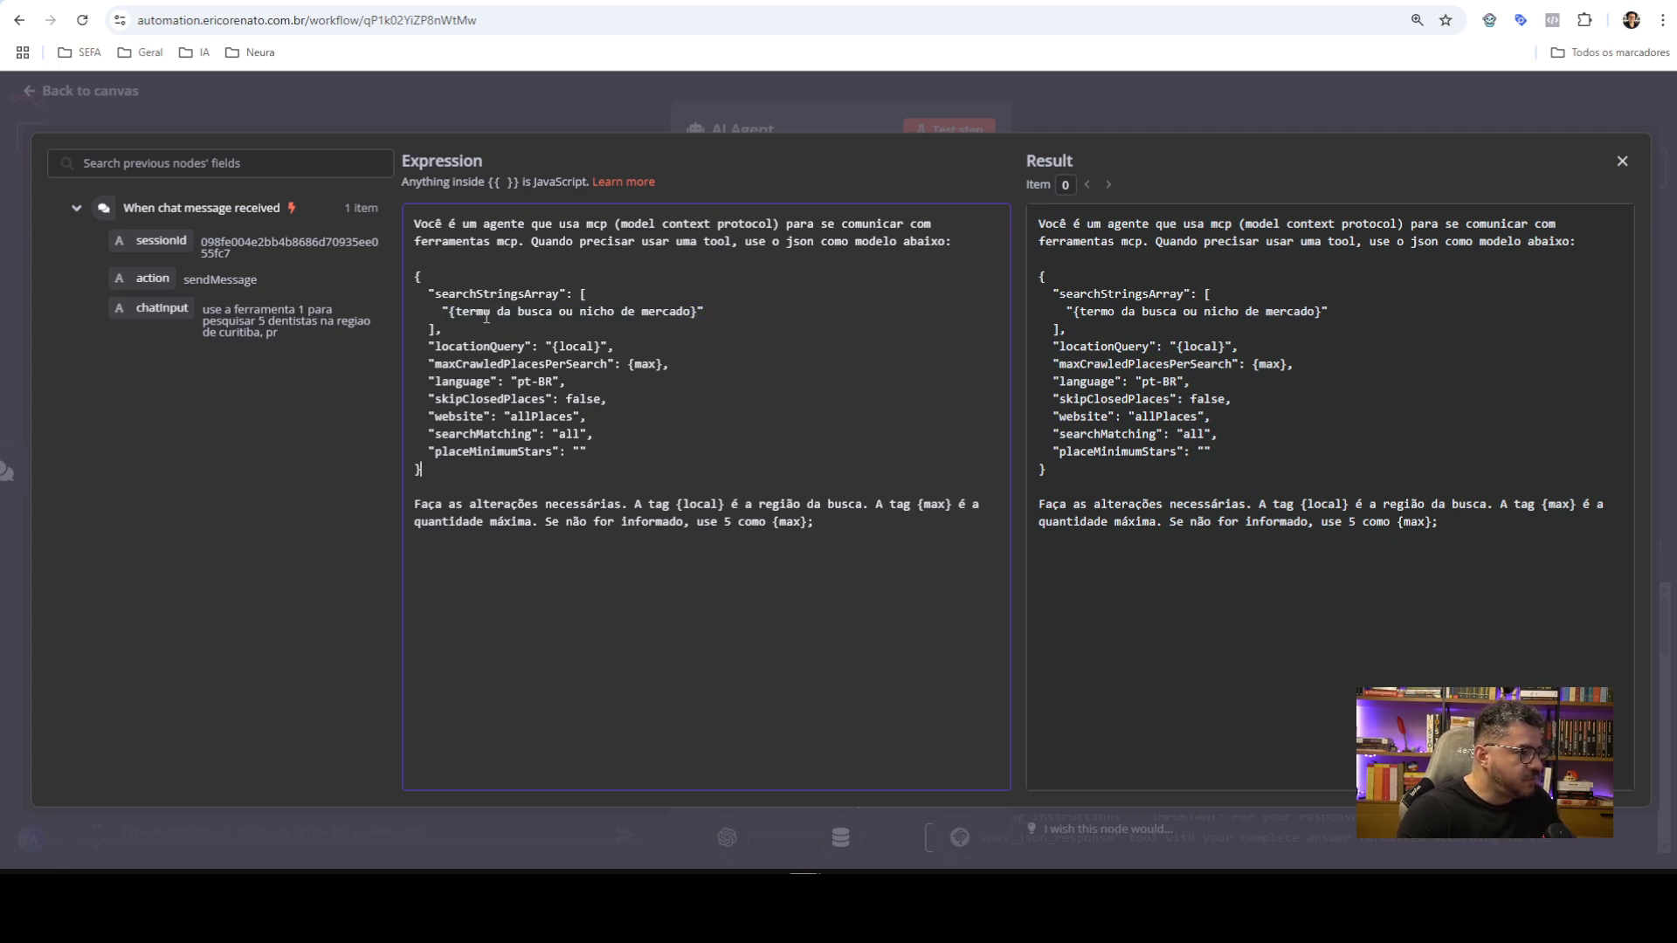
# Add a sentence explaining the search-term tag and shorten the tag to {termo_busca}
pyautogui.hotkey('ctrl', 'v')
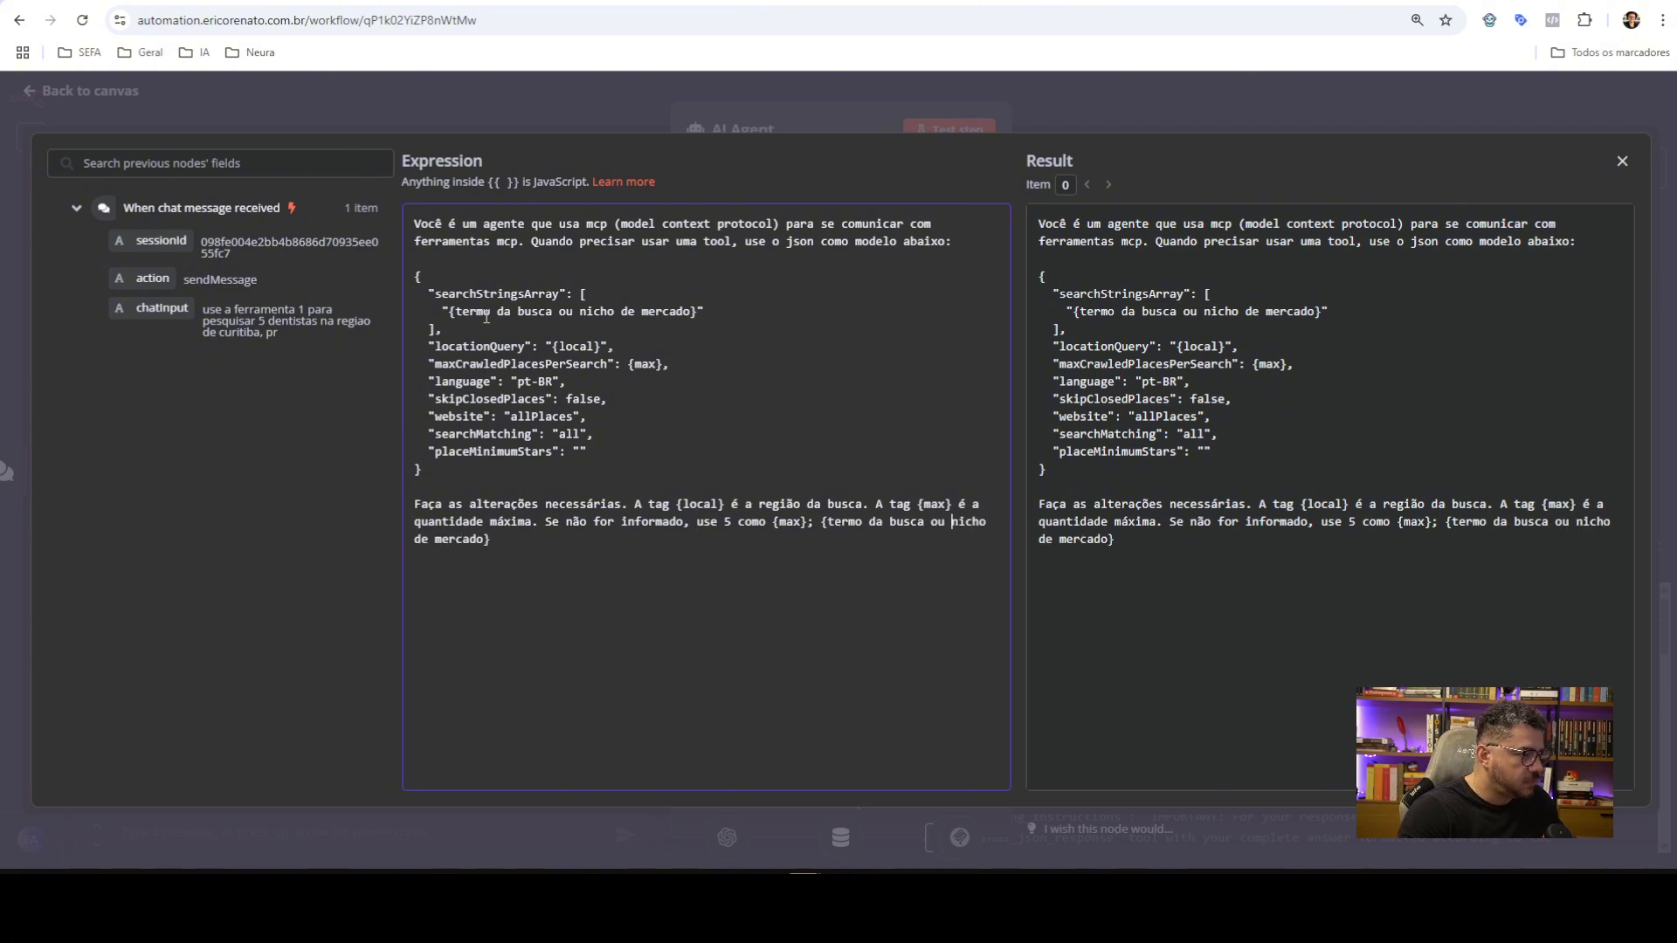
pyautogui.write('tag')
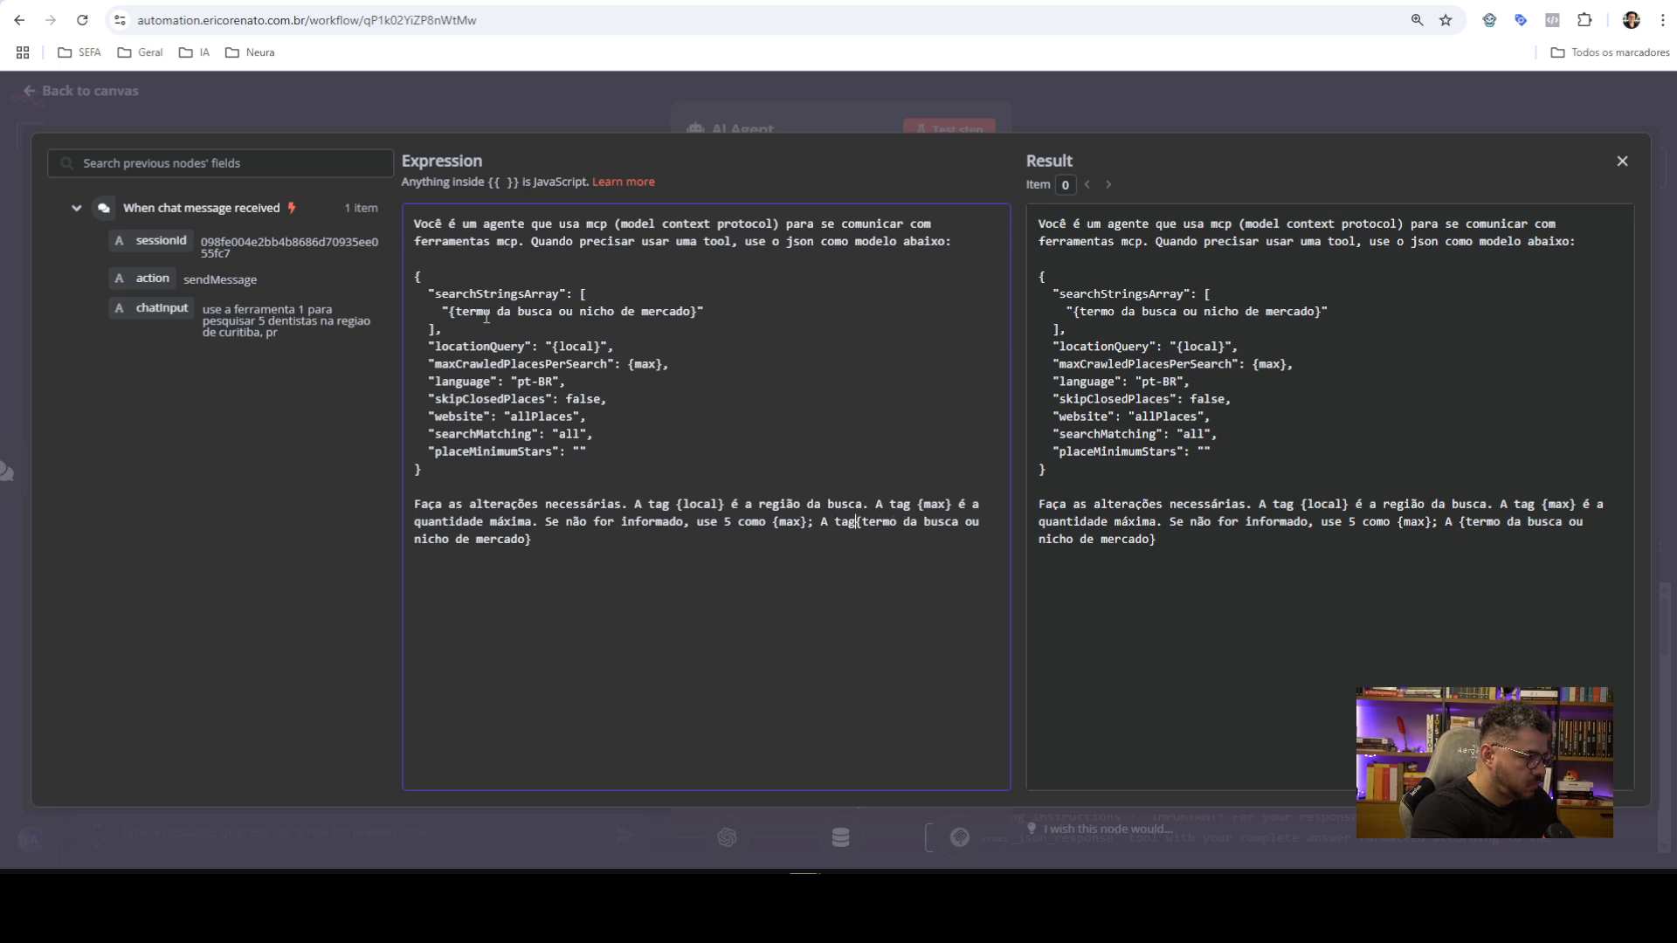
pyautogui.hotkey('ctrl', 'End')
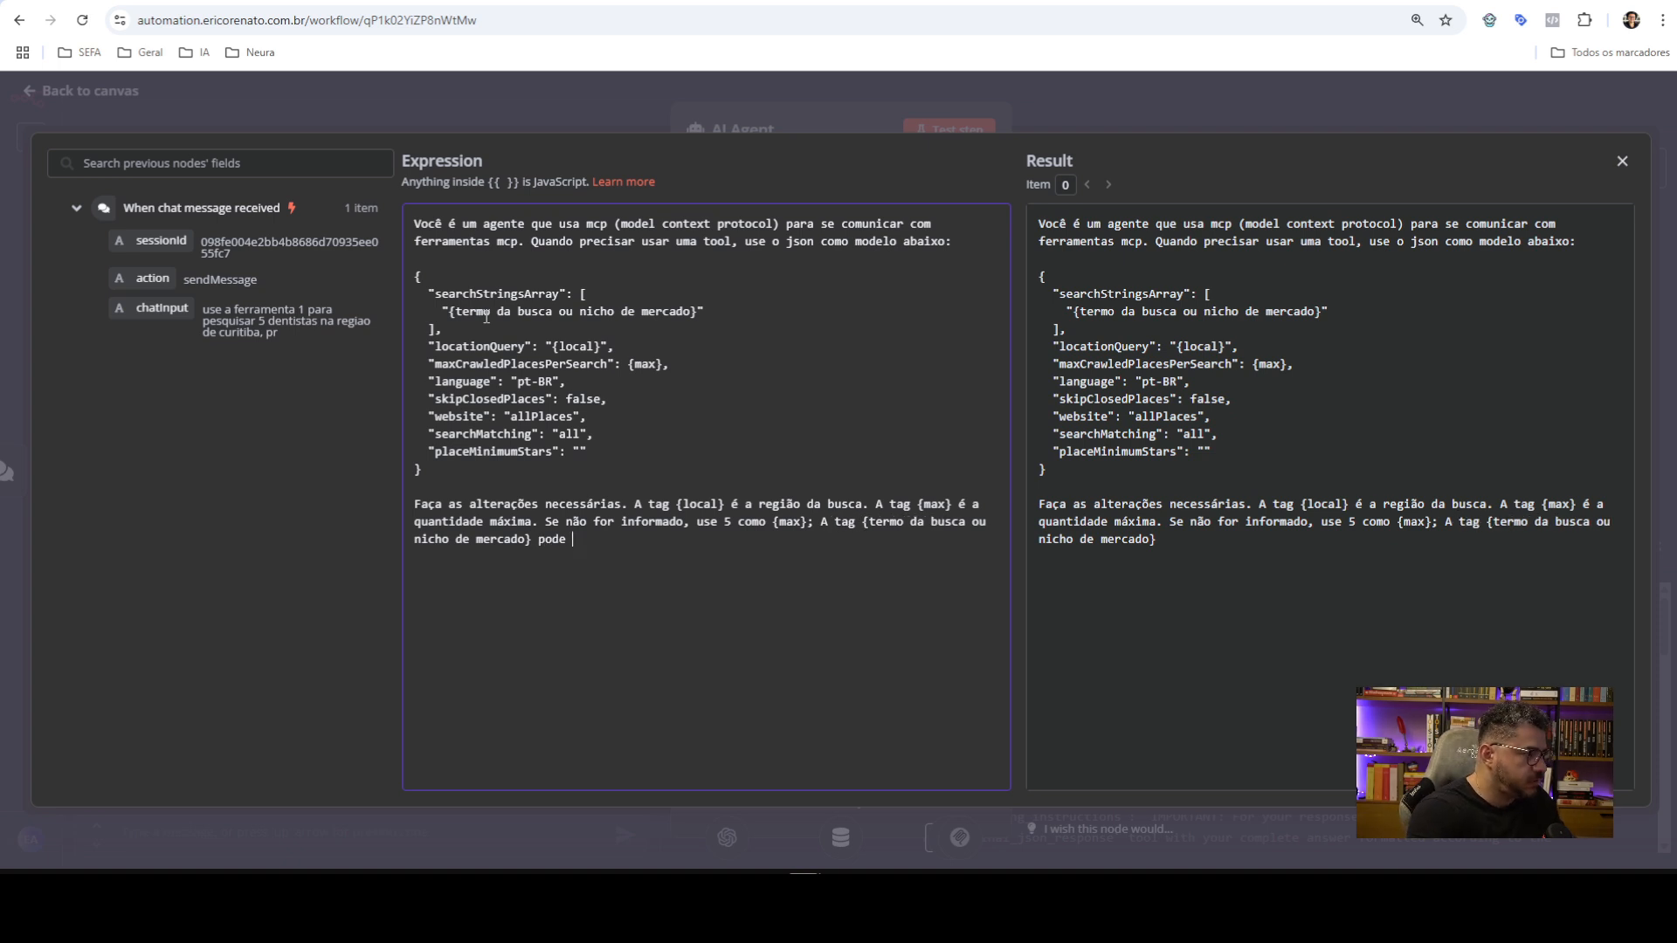
pyautogui.write('pode ser ')
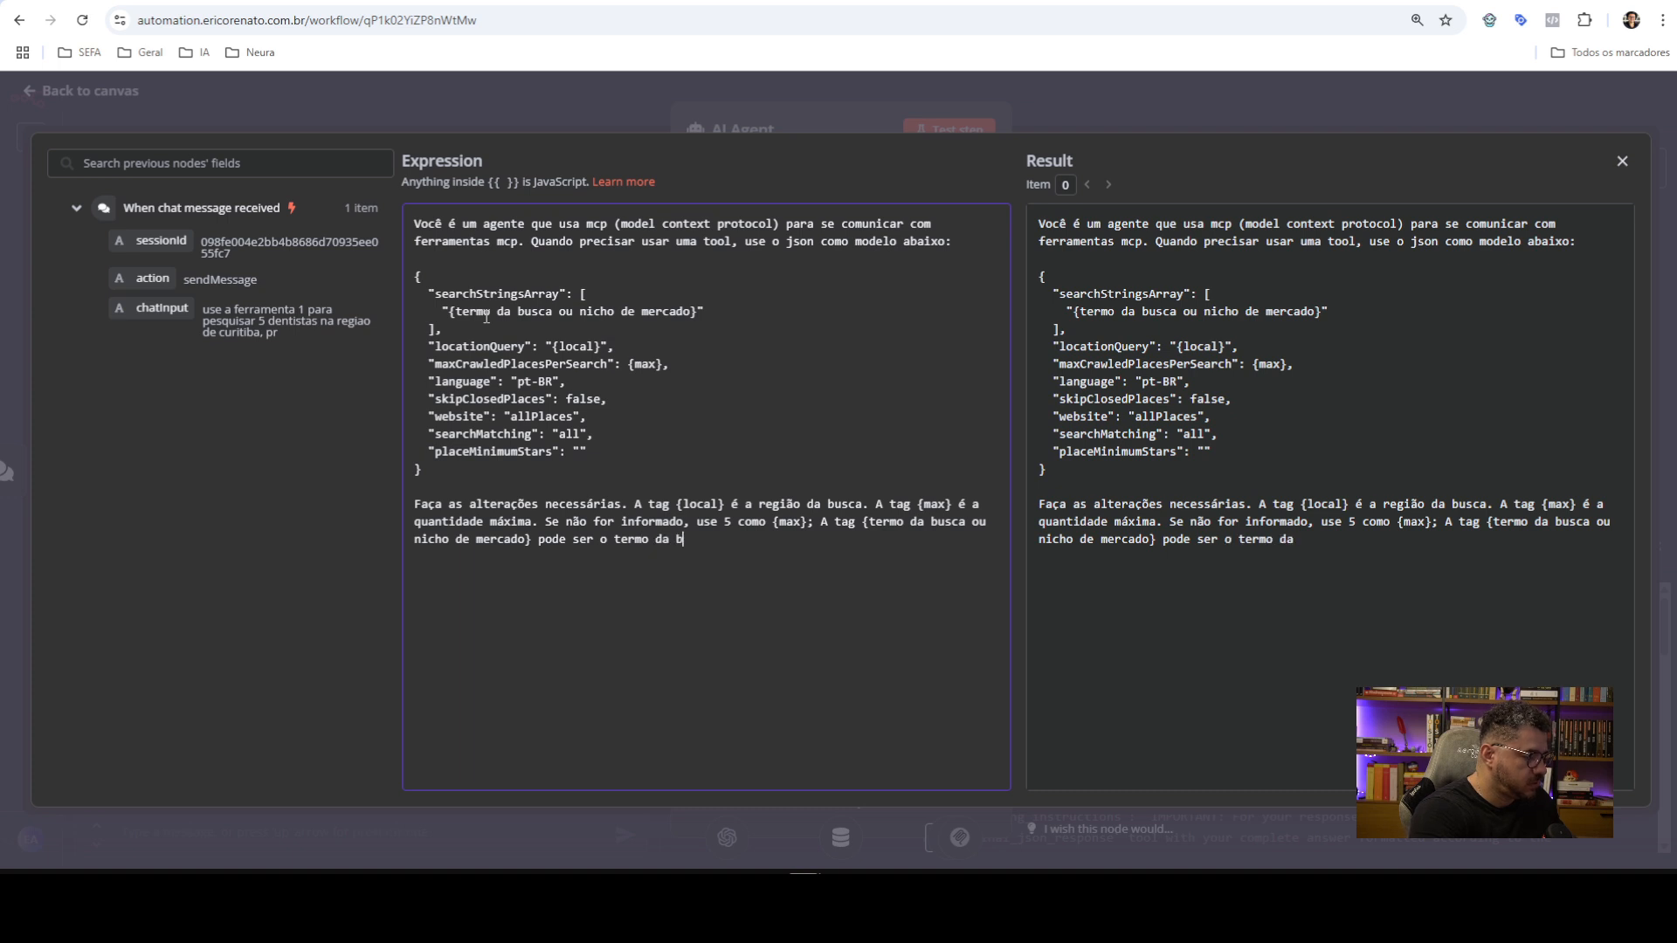
pyautogui.write('o termo da busca ou nicho')
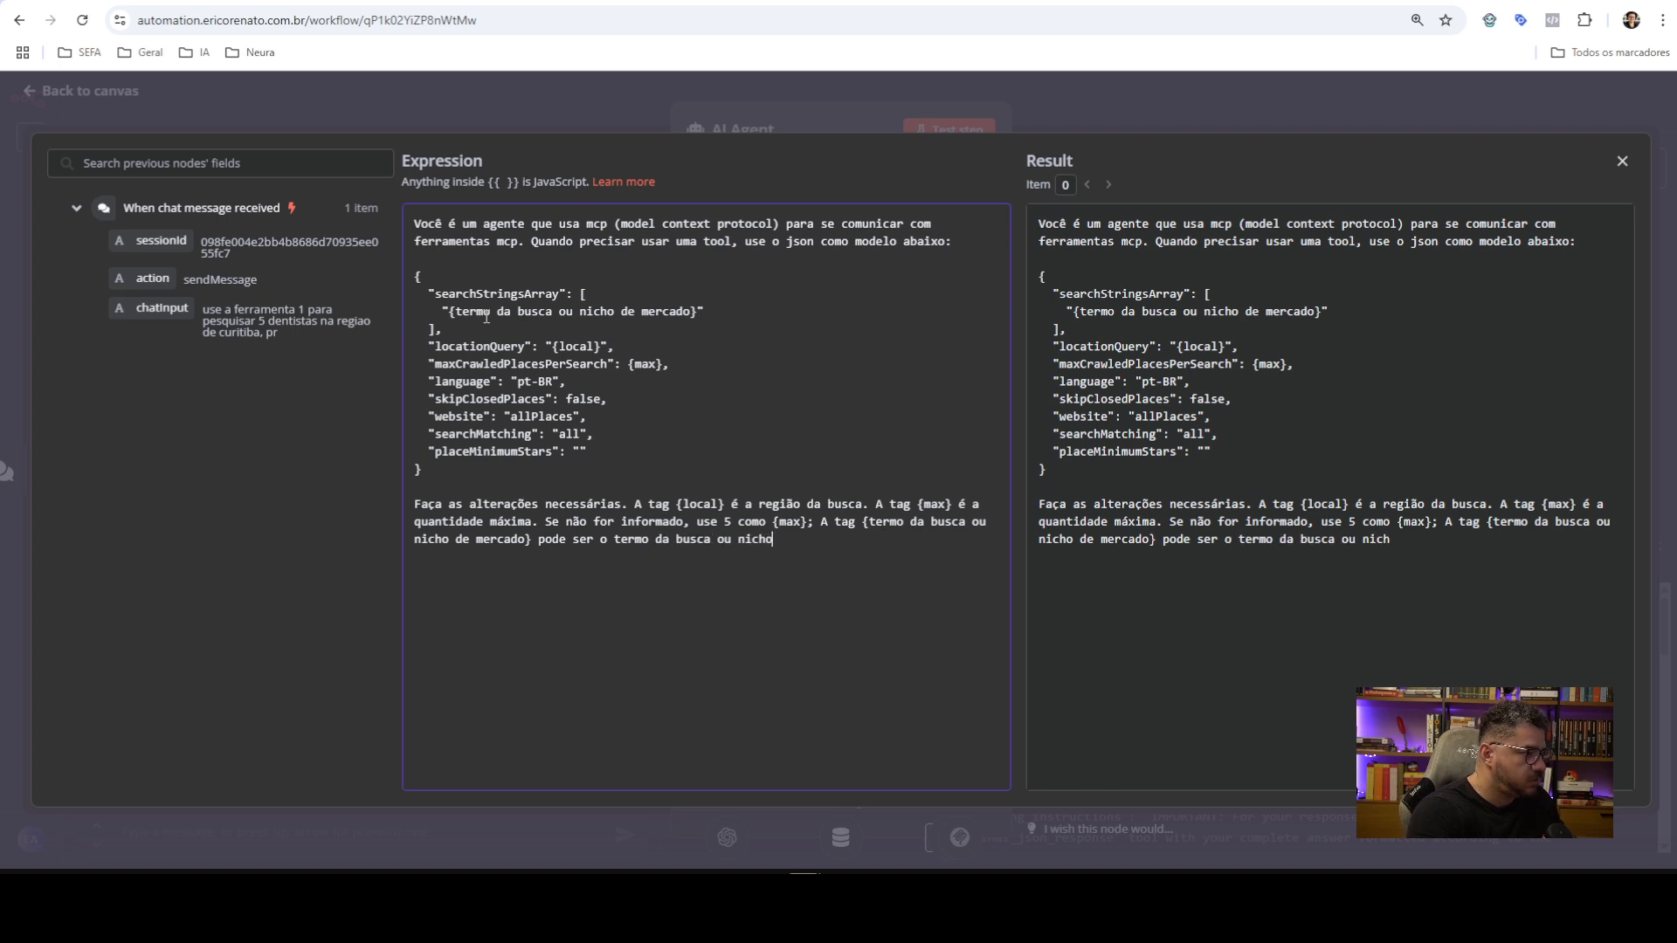
pyautogui.write(' de mercado')
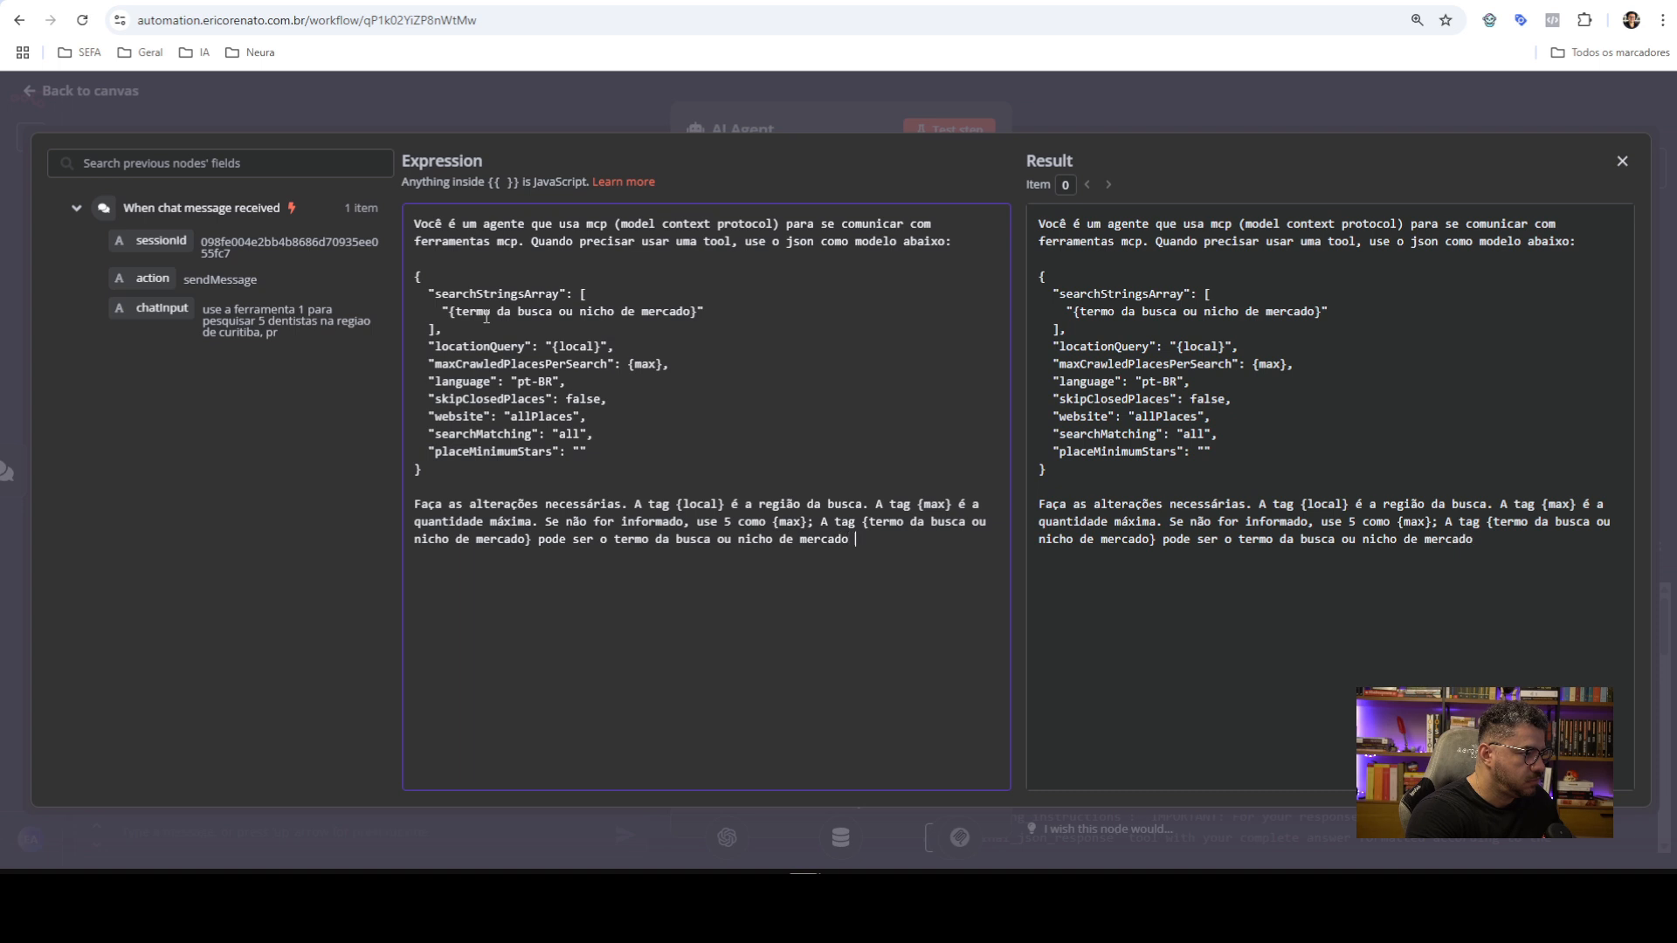
pyautogui.write(' escolhido.')
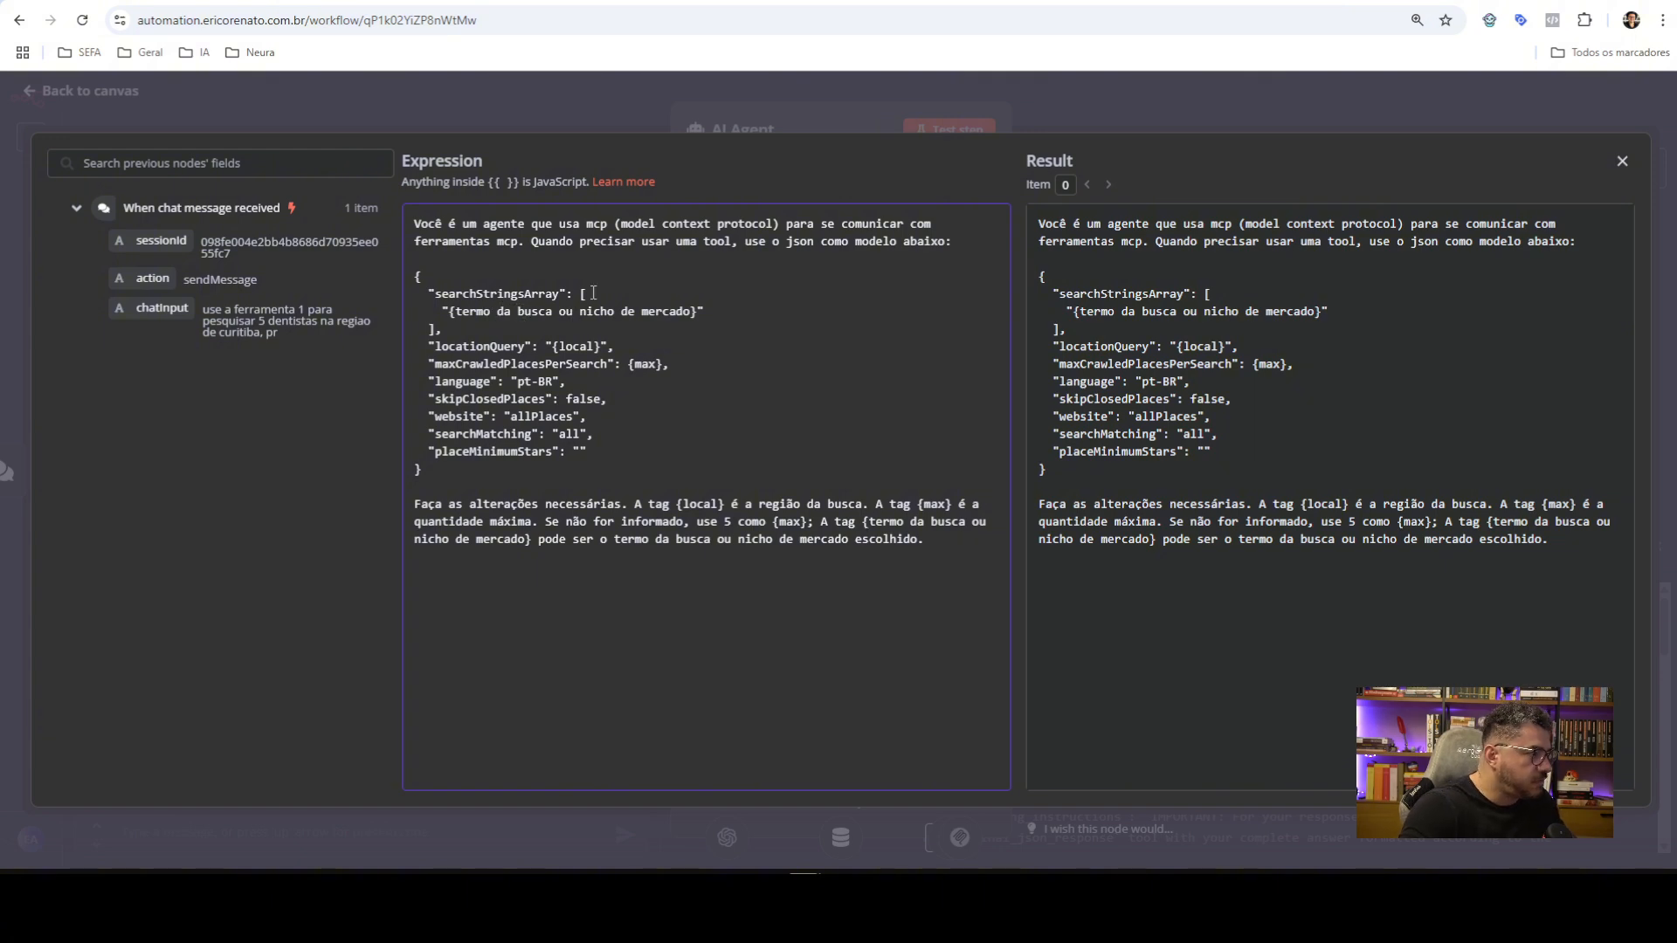
pyautogui.press('BackSpace')
pyautogui.press('BackSpace')
pyautogui.press('BackSpace')
pyautogui.press('BackSpace')
pyautogui.write('_')
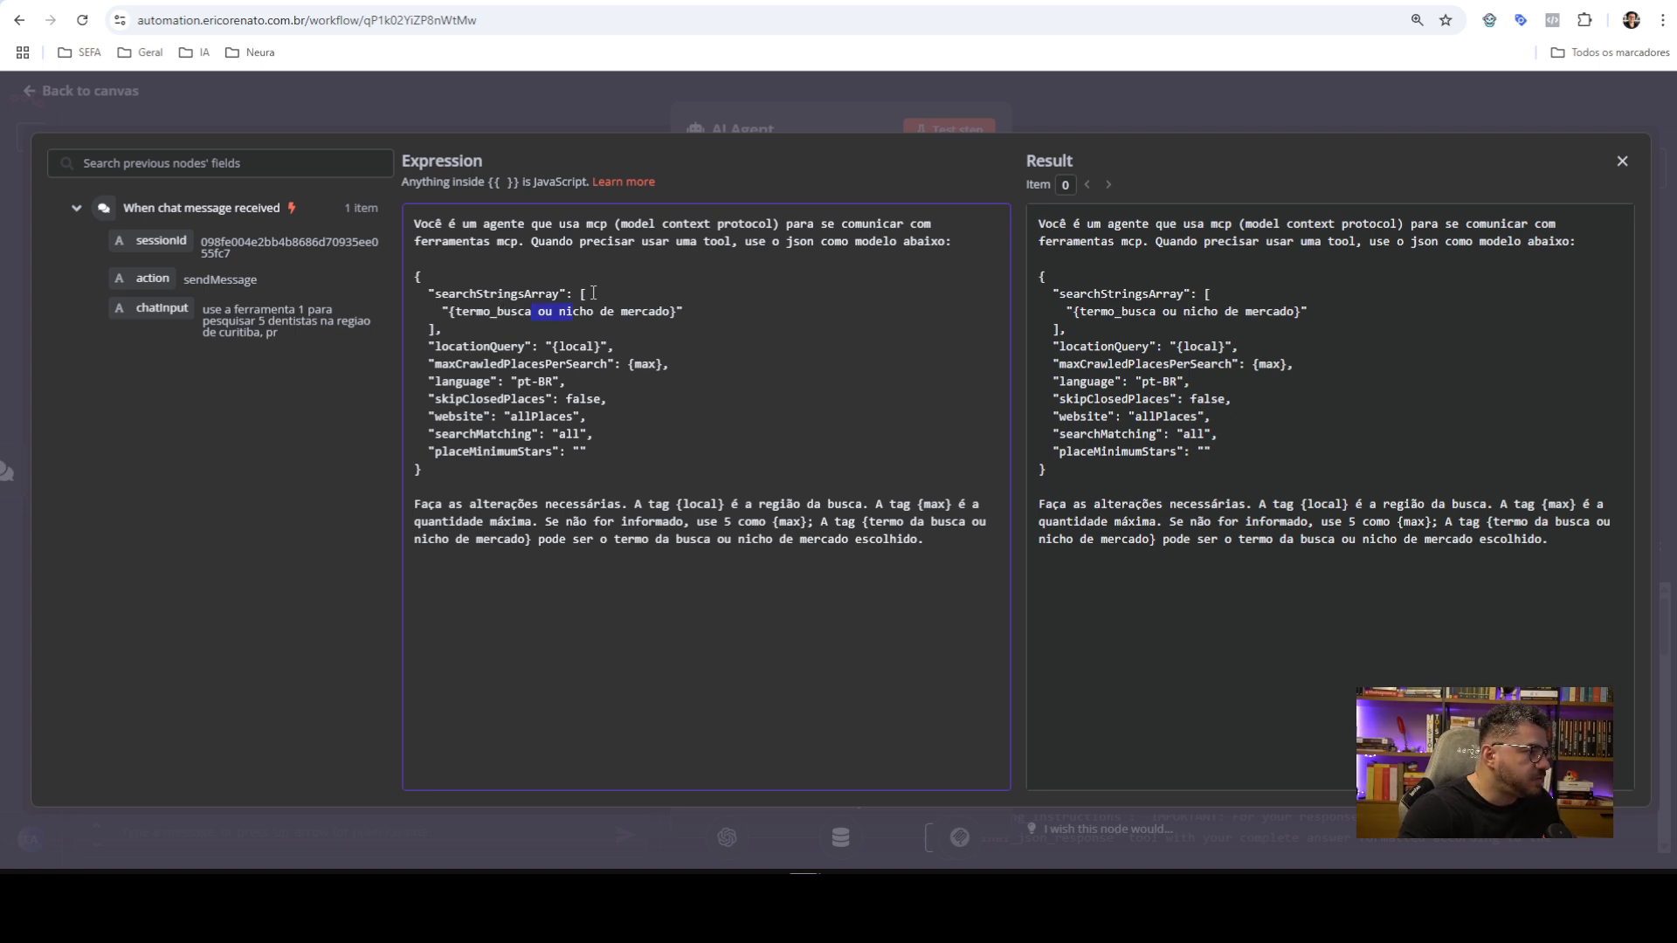
pyautogui.press('BackSpace')
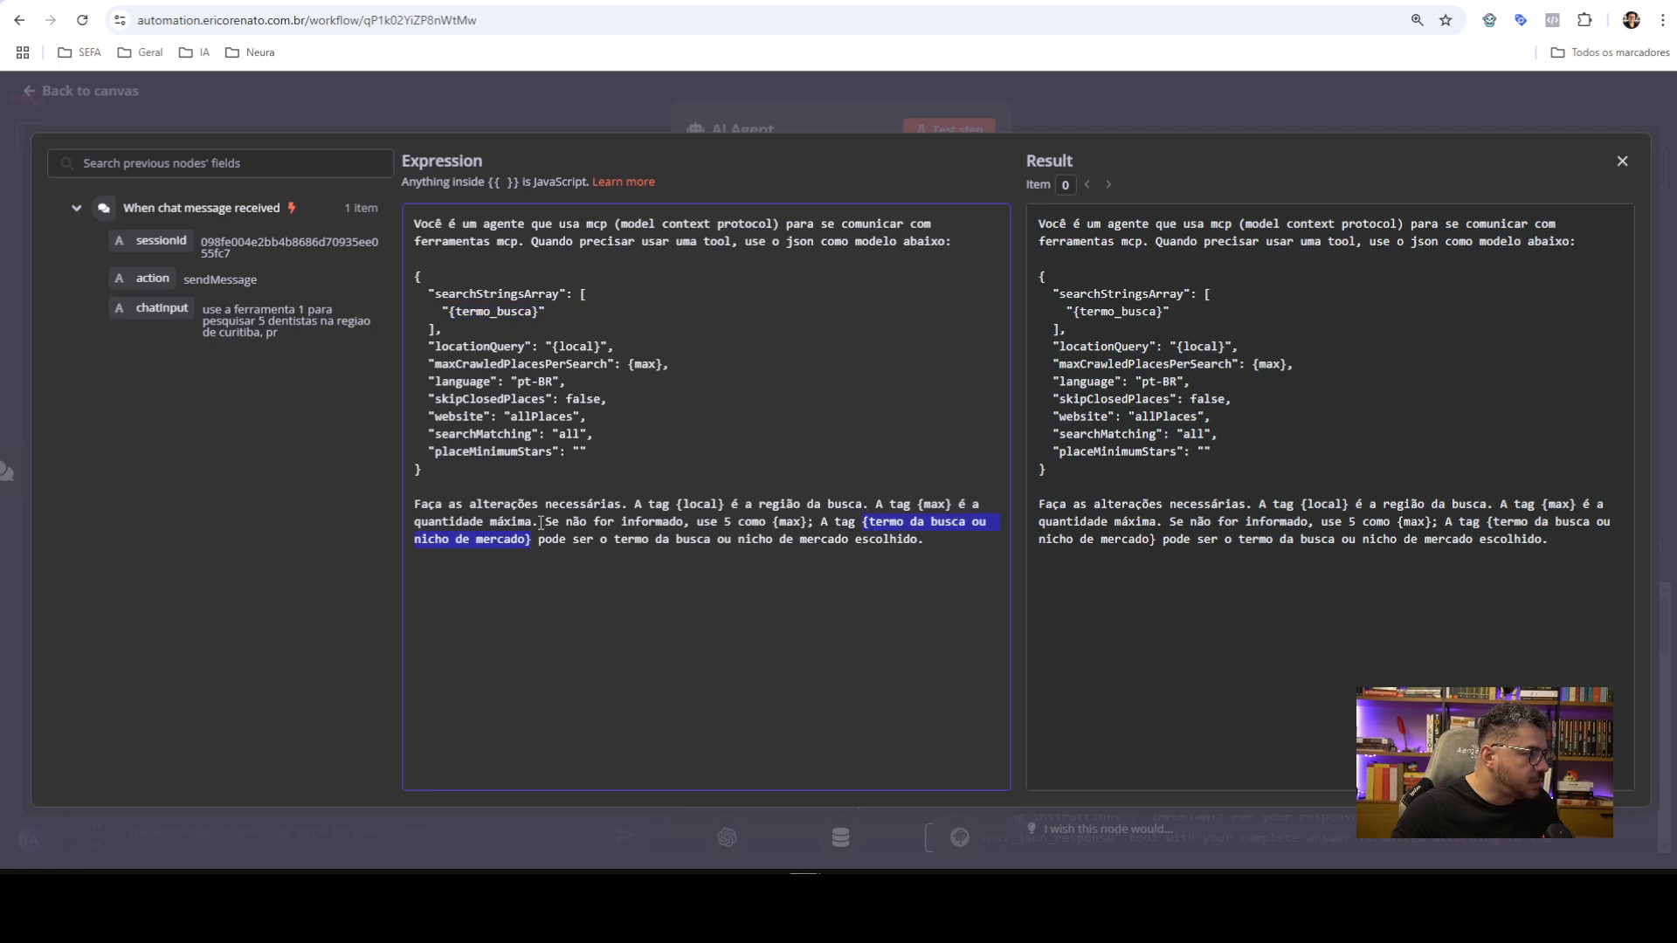
pyautogui.hotkey('ctrl', 'v')
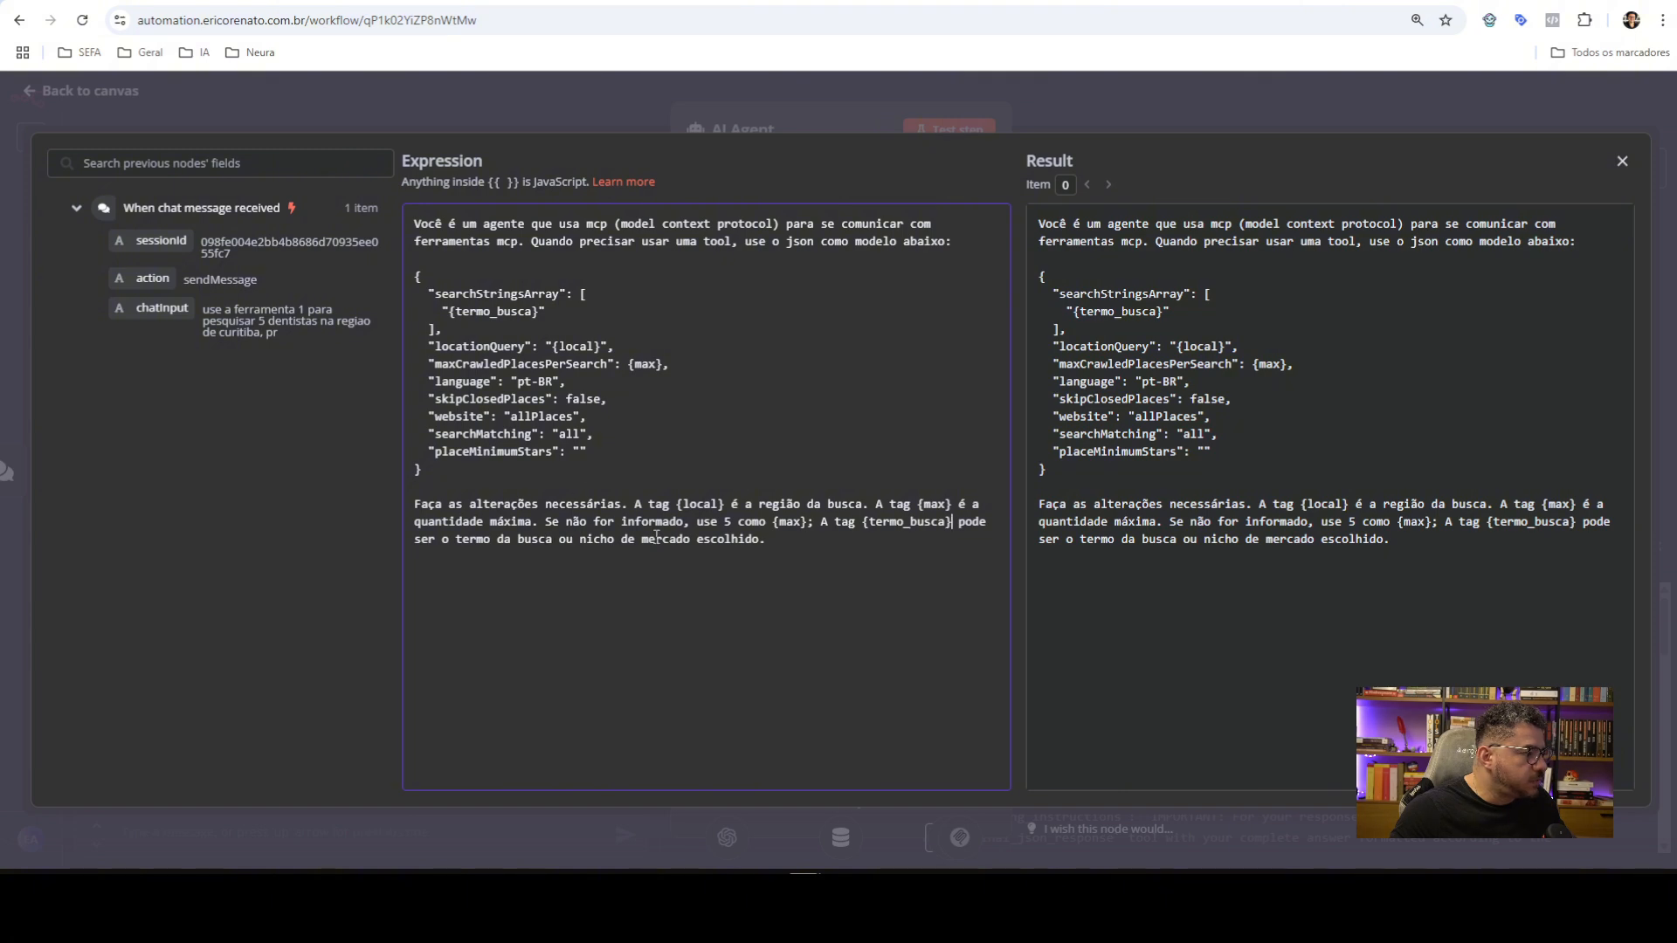
pyautogui.click(1282, 128)
# Return to the workflow canvas and save the workflow
pyautogui.click(1109, 110)
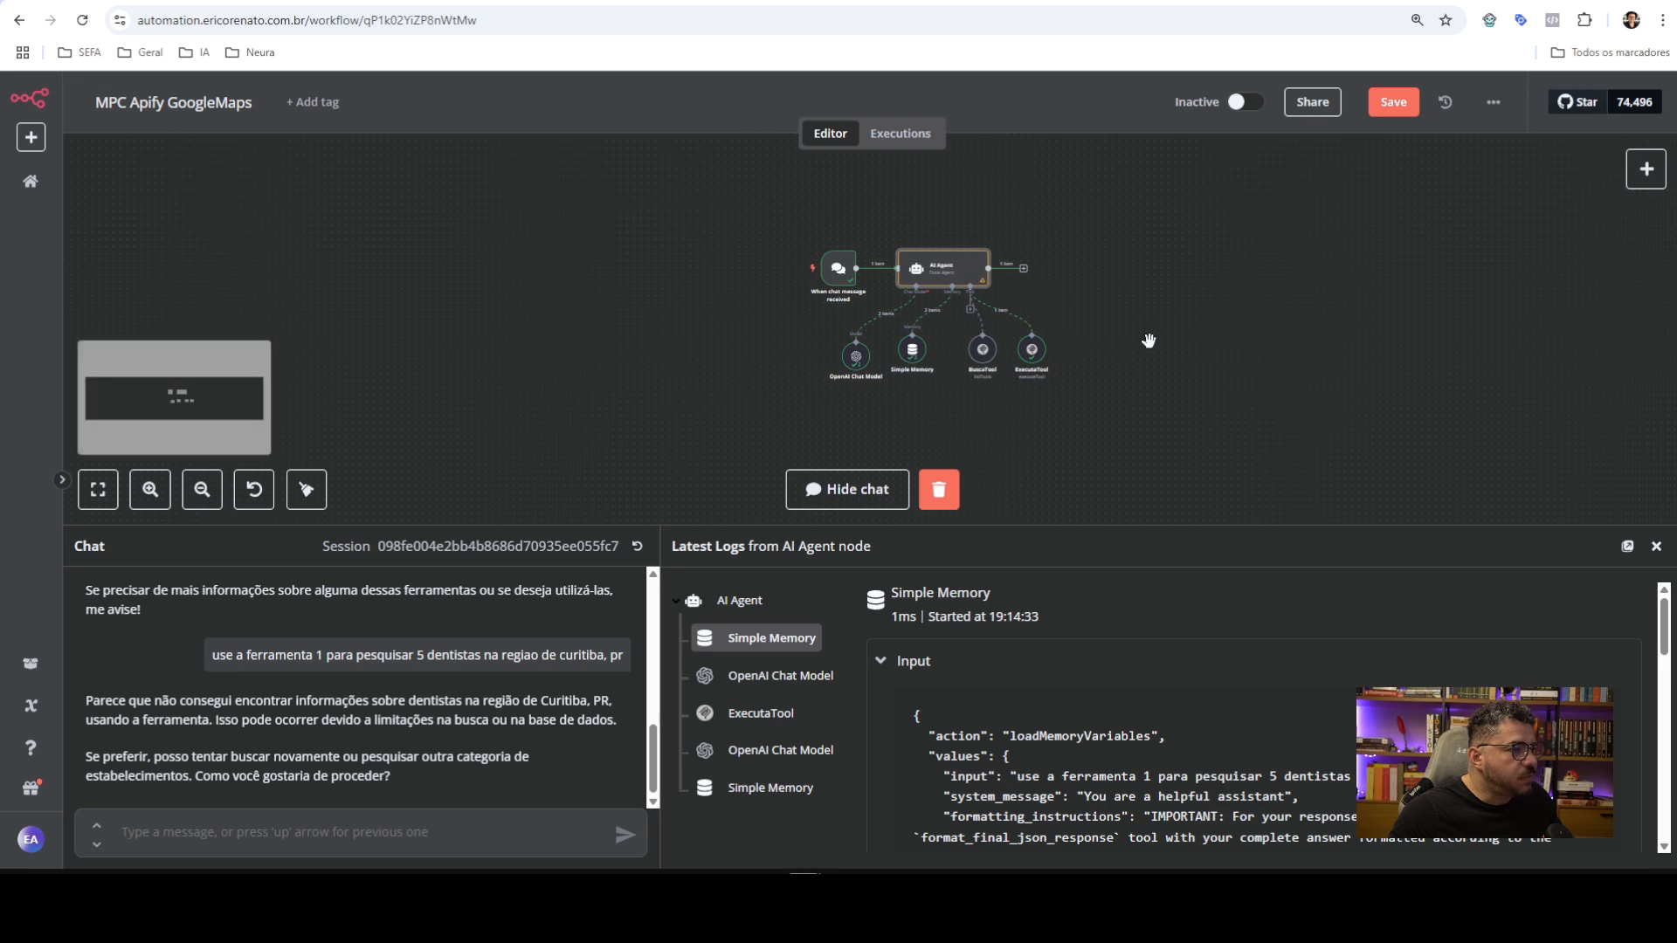
pyautogui.scroll(1, 1149, 342)
pyautogui.click(1389, 102)
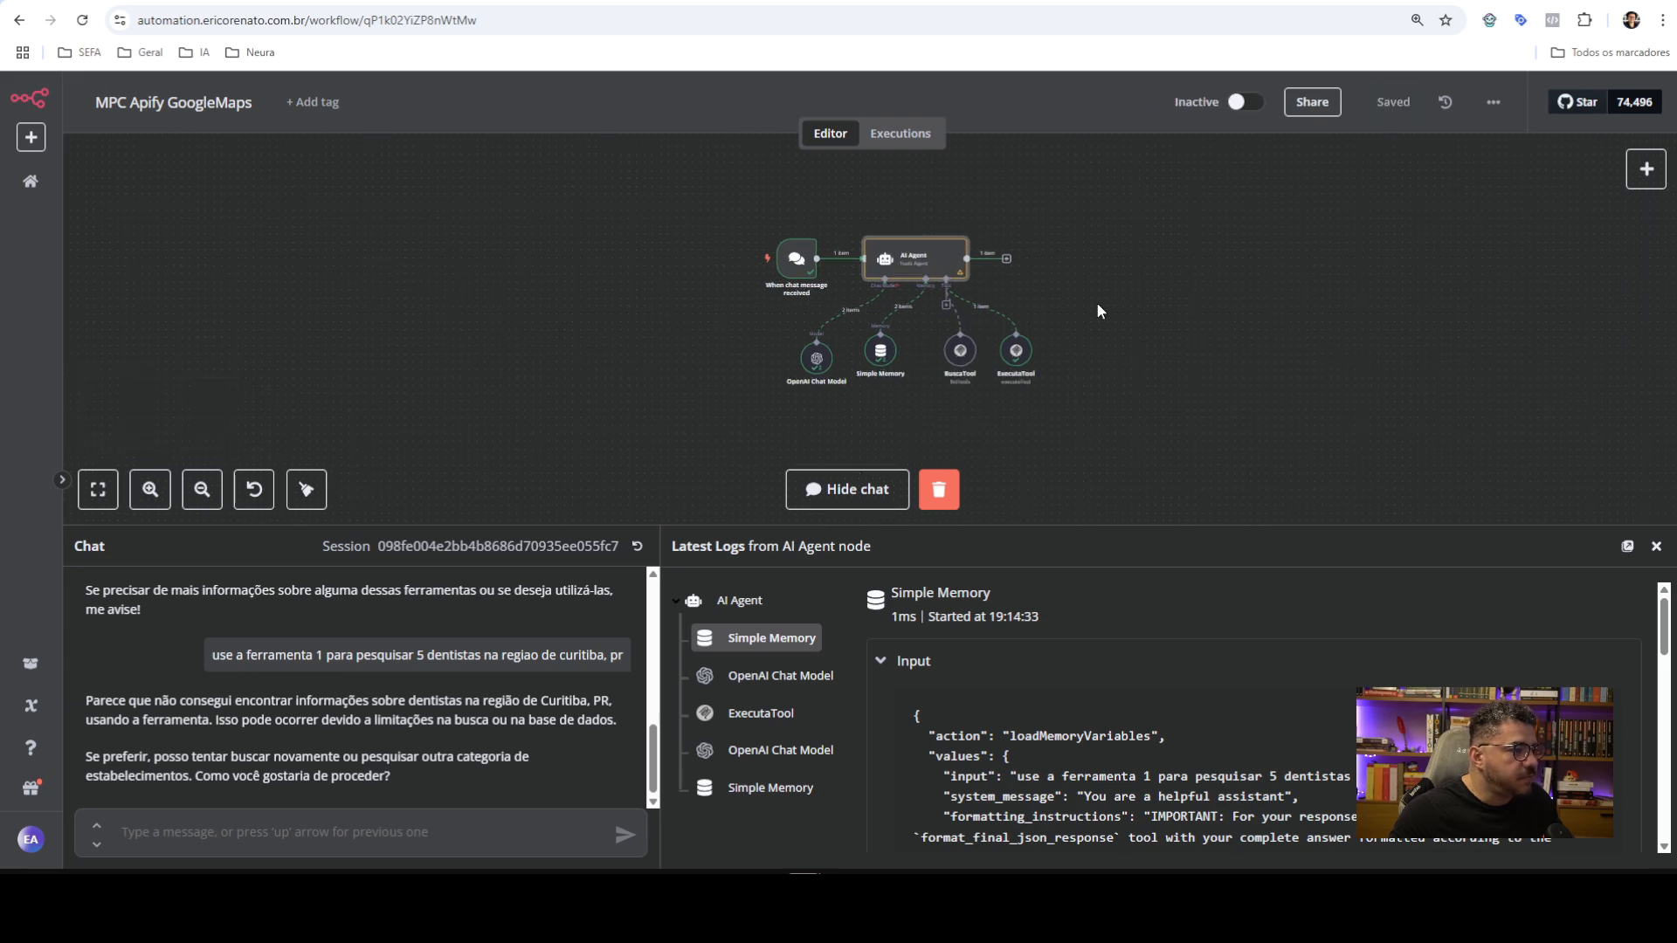
# Clear the execution data, start a new chat session and ask the agent 'quais tools tem?'
pyautogui.click(940, 491)
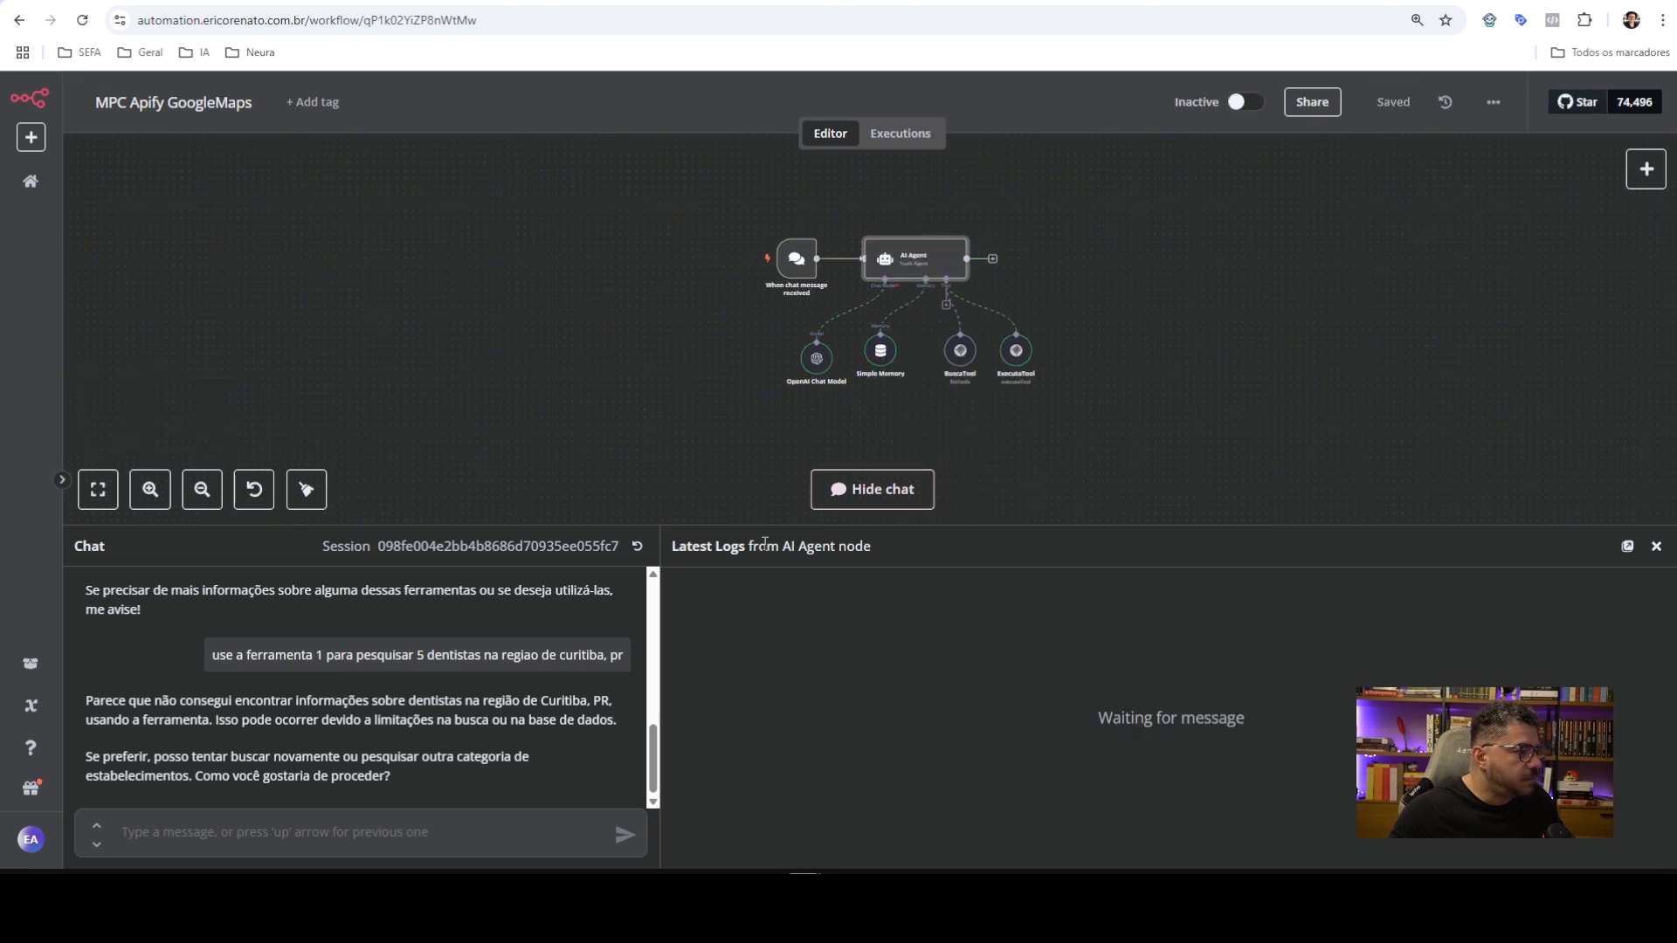
pyautogui.click(637, 548)
pyautogui.write('q')
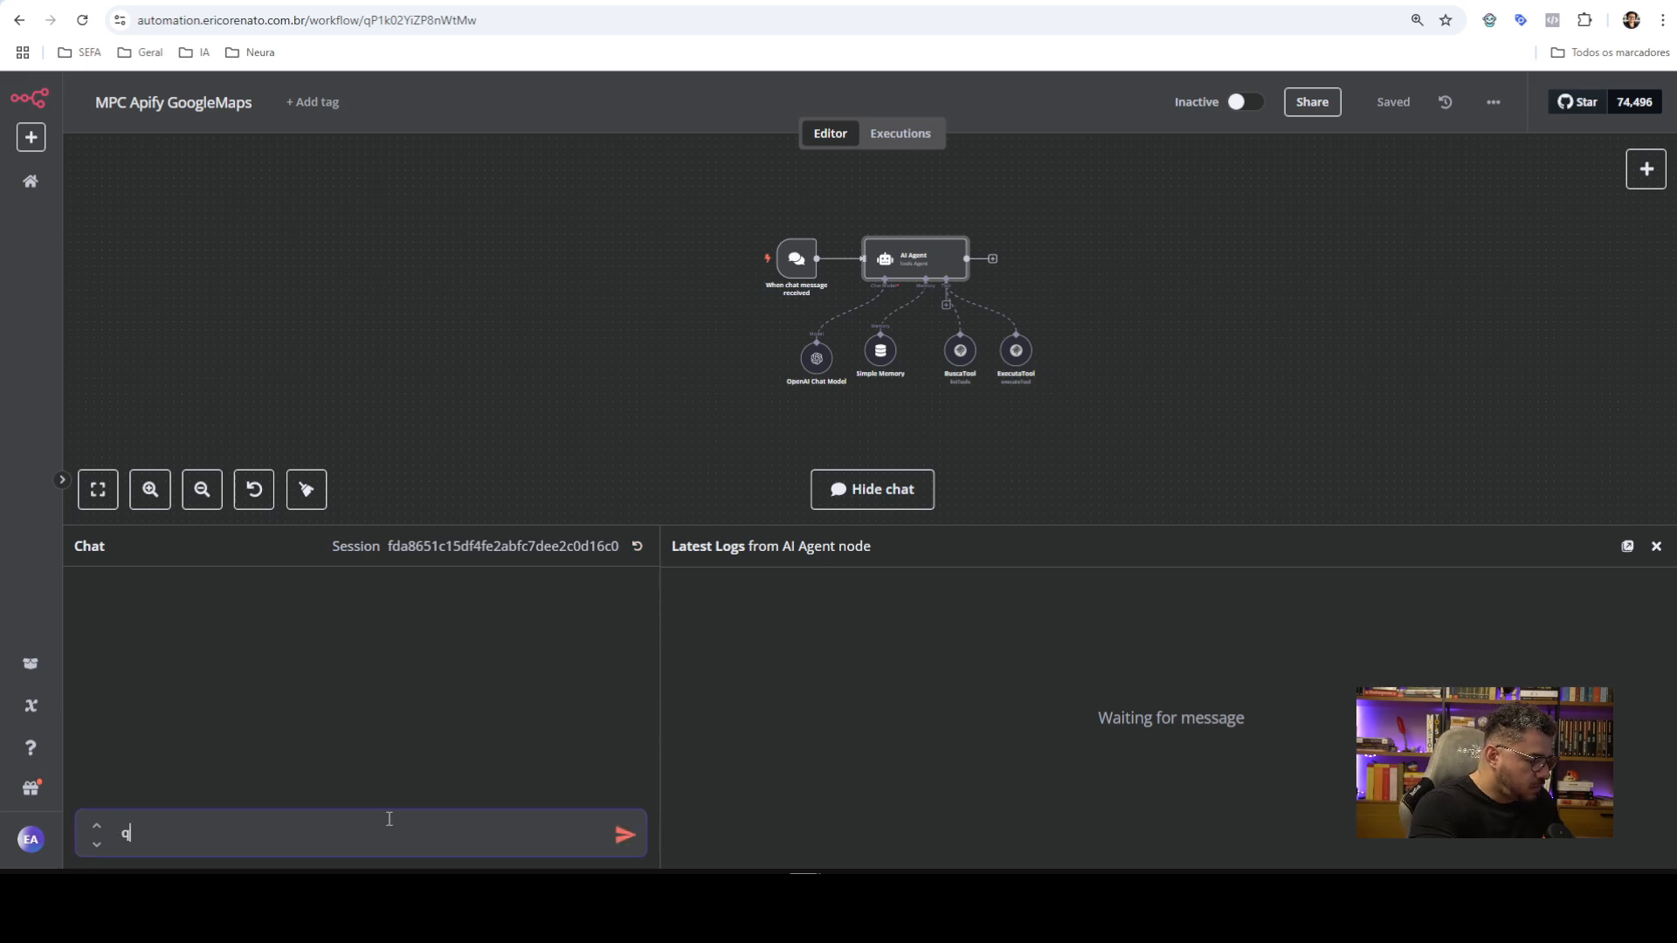
pyautogui.write('uais tools tem')
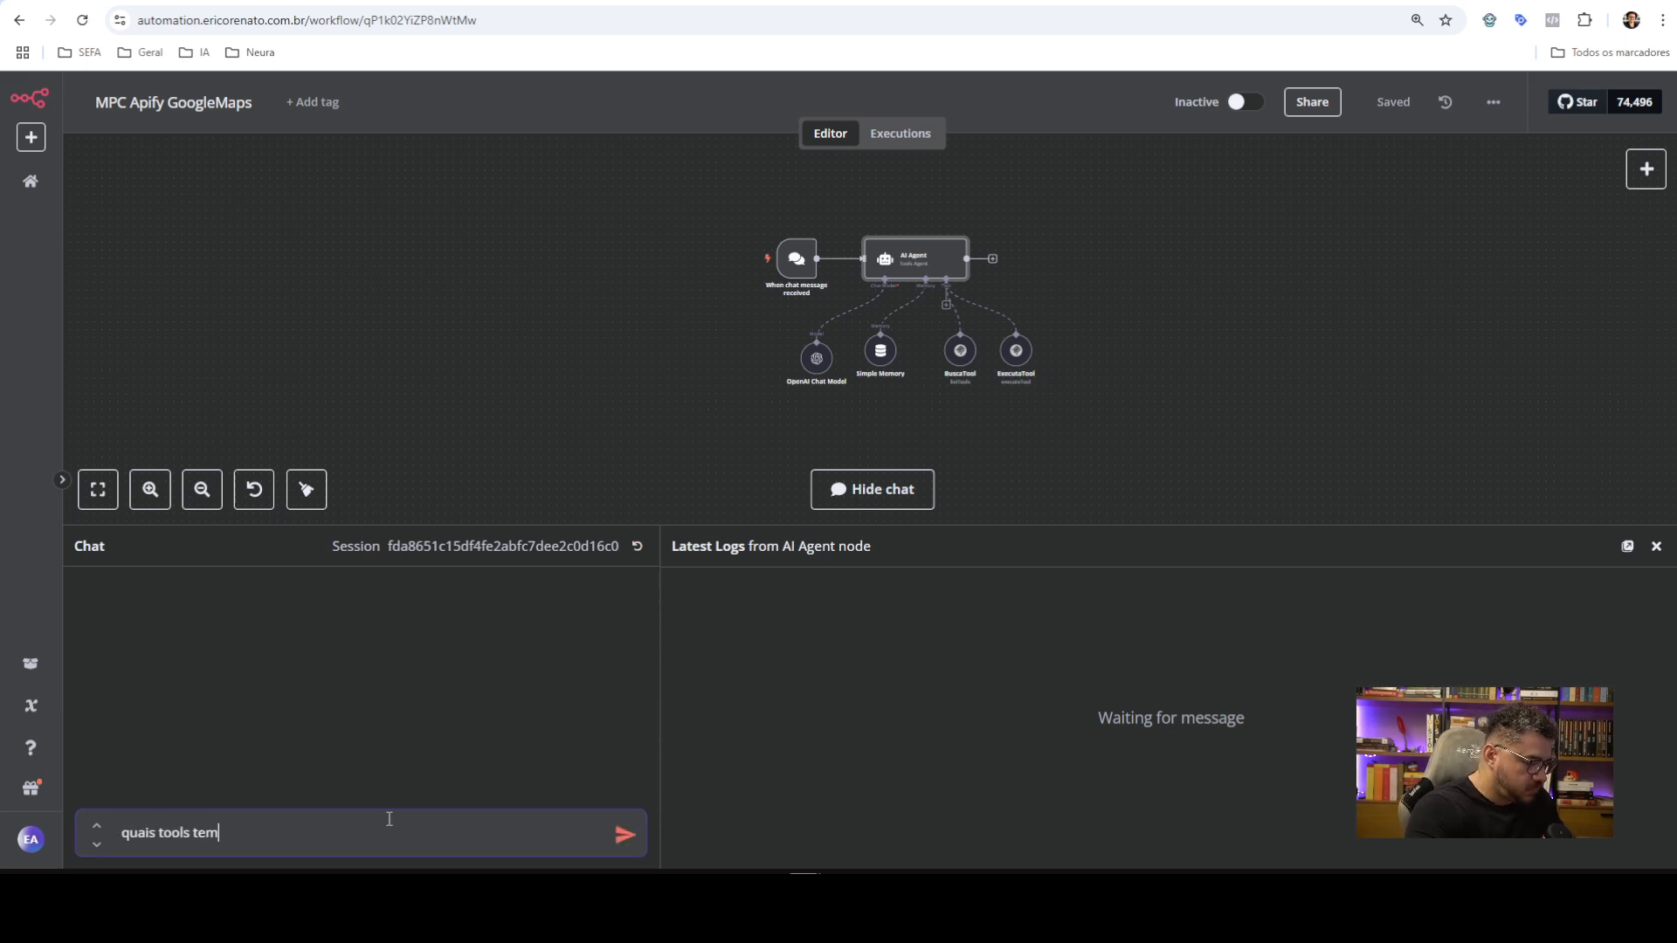
pyautogui.write('?')
pyautogui.press('Return')
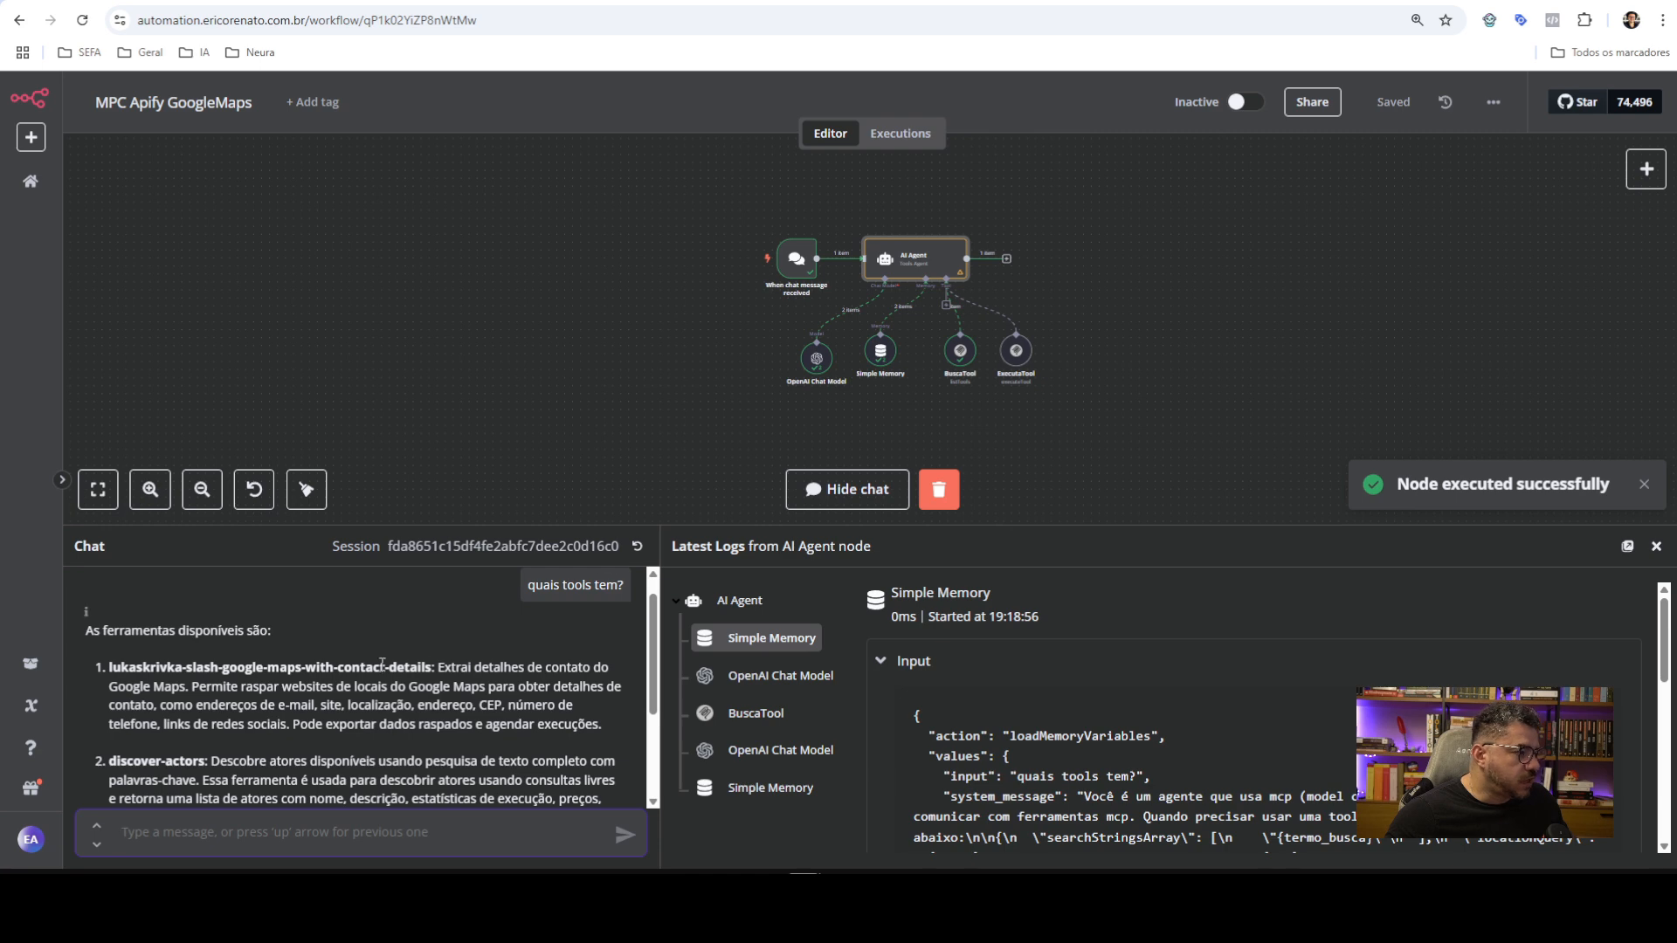
pyautogui.scroll(-2, 384, 716)
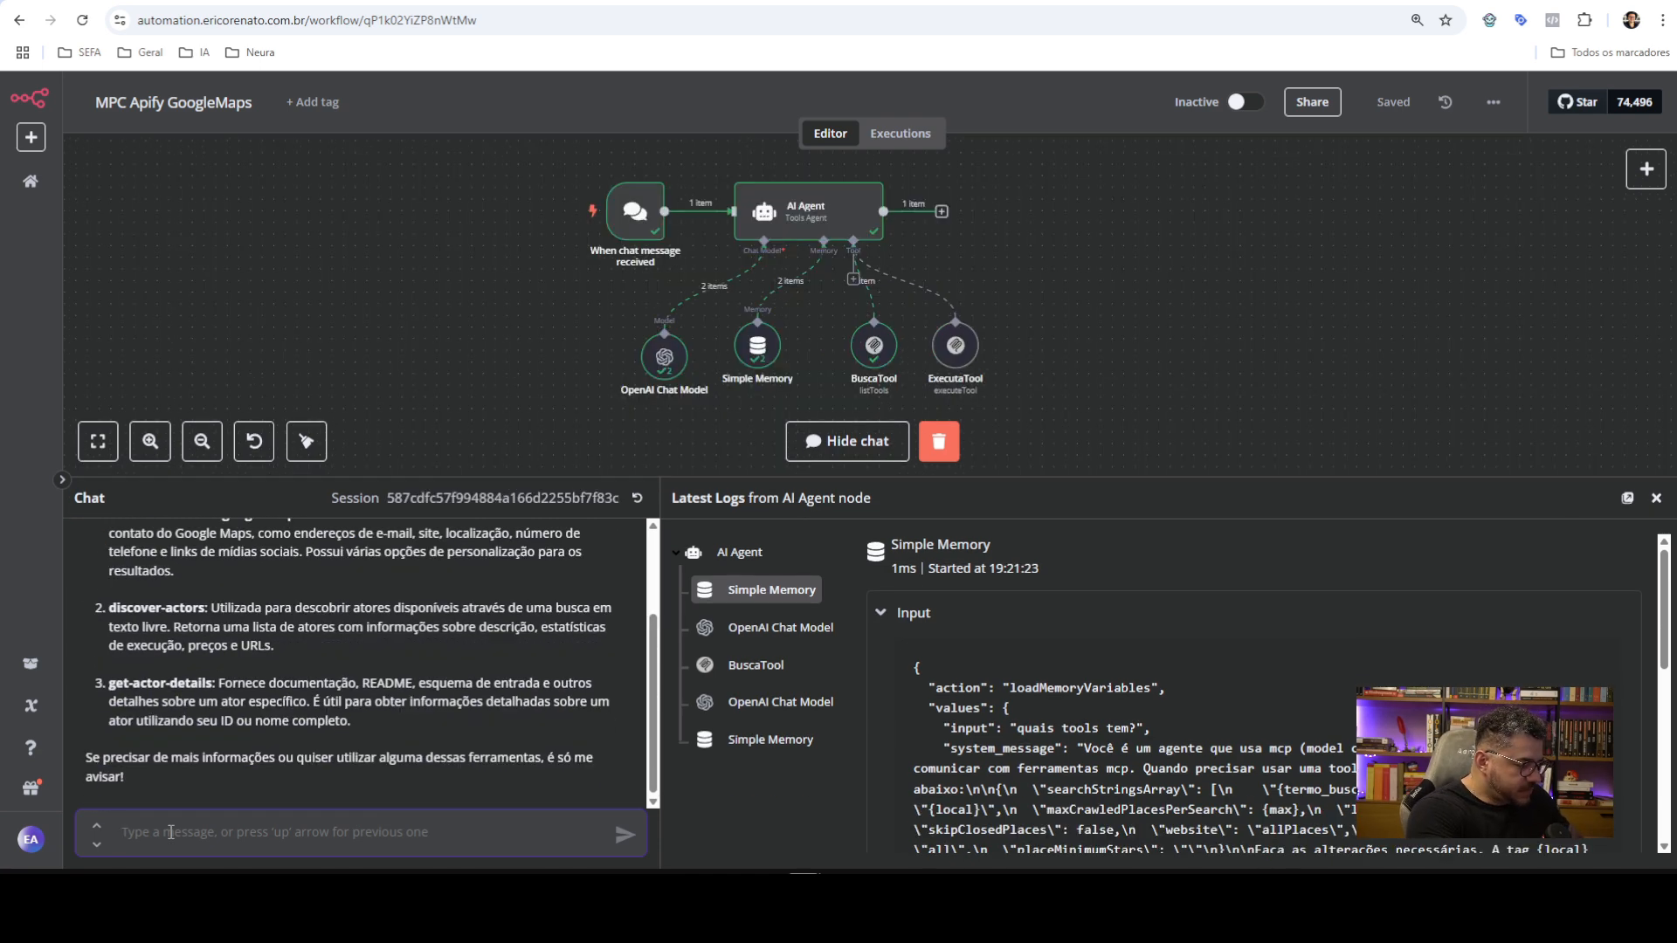
# Send the agent a chat request for at most 5 law offices in Curitiba, PR
pyautogui.write('tra')
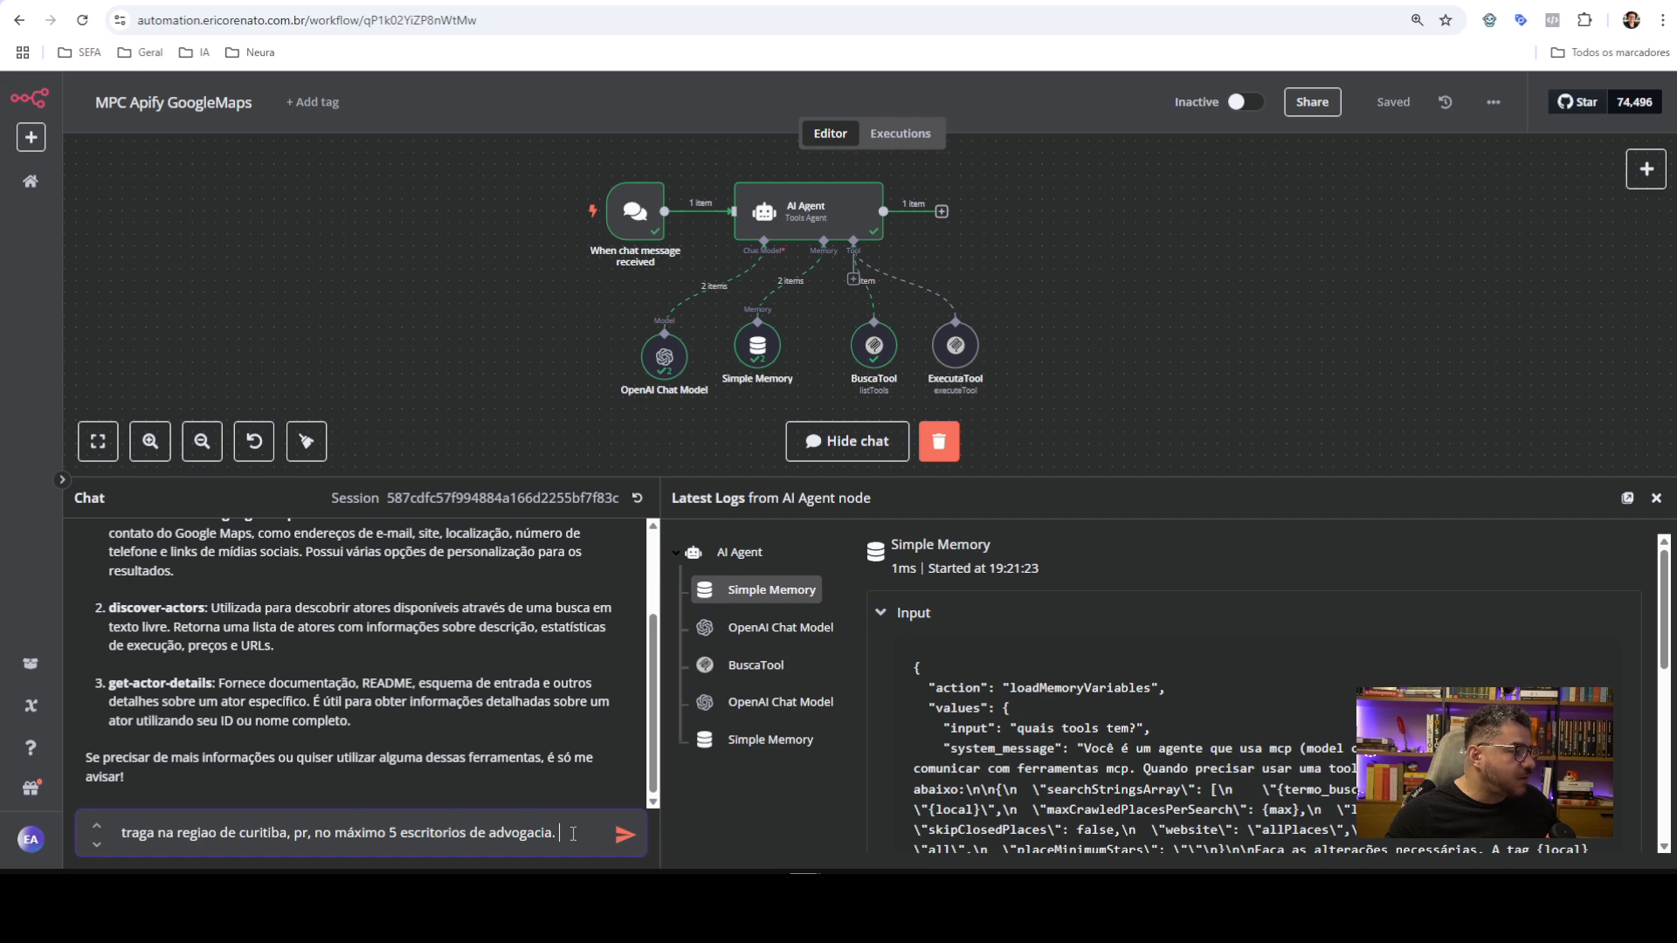
pyautogui.press('Return')
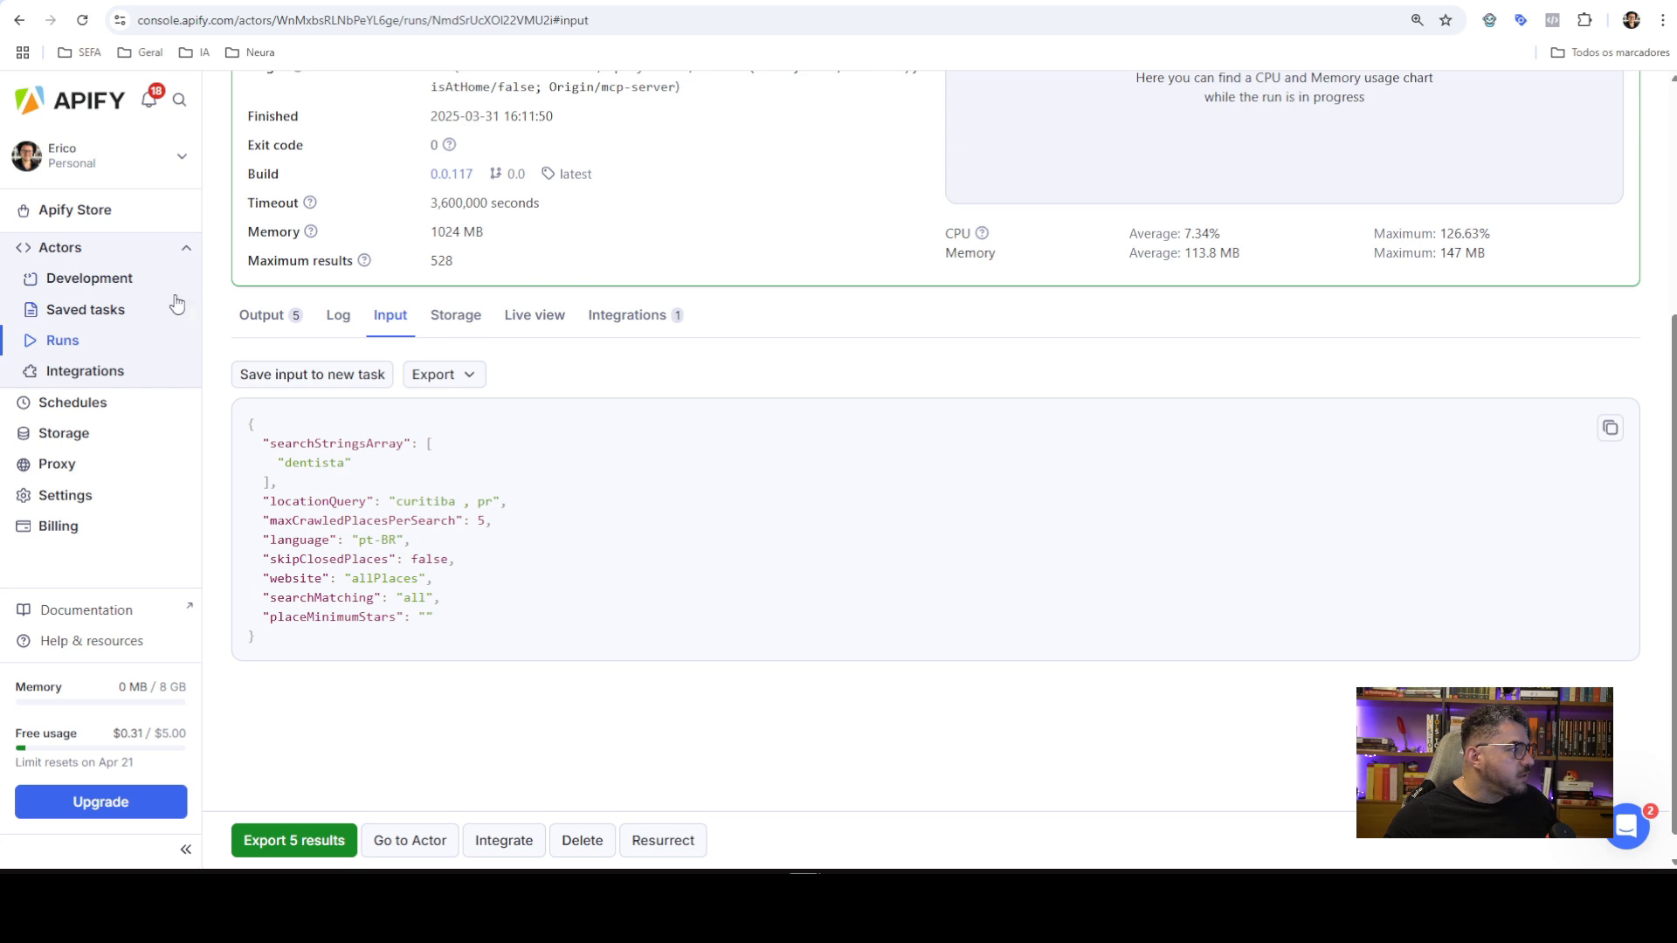
# Open the running Google Maps Email Extractor run from Actors and scroll to its output table
pyautogui.click(78, 250)
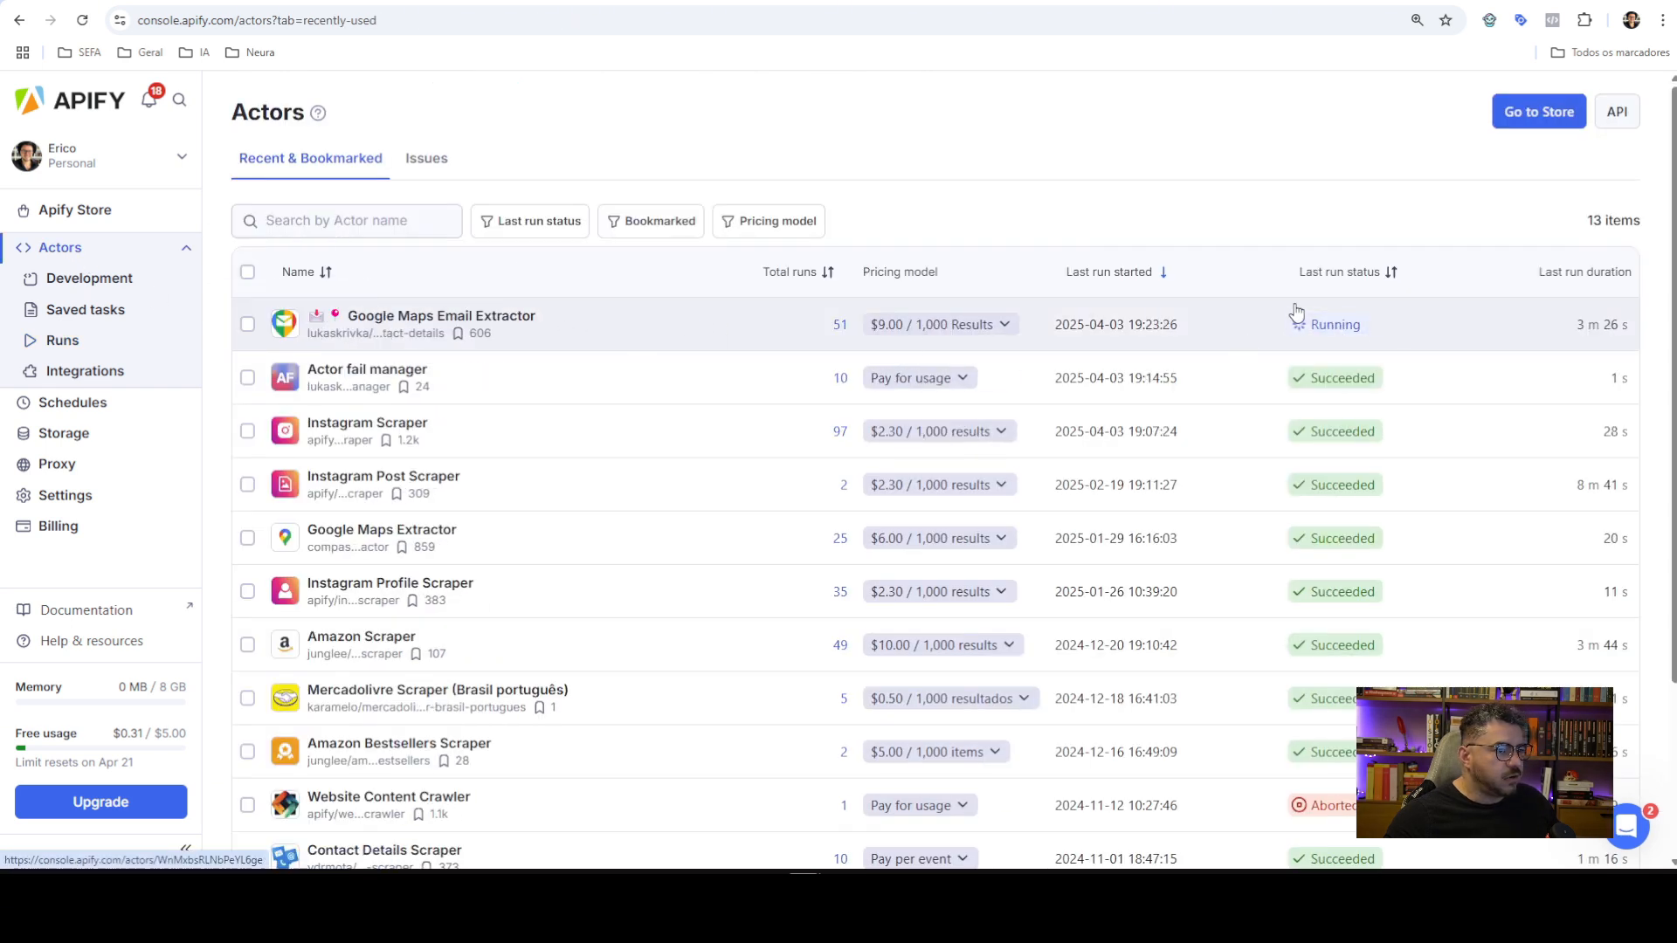
pyautogui.click(592, 330)
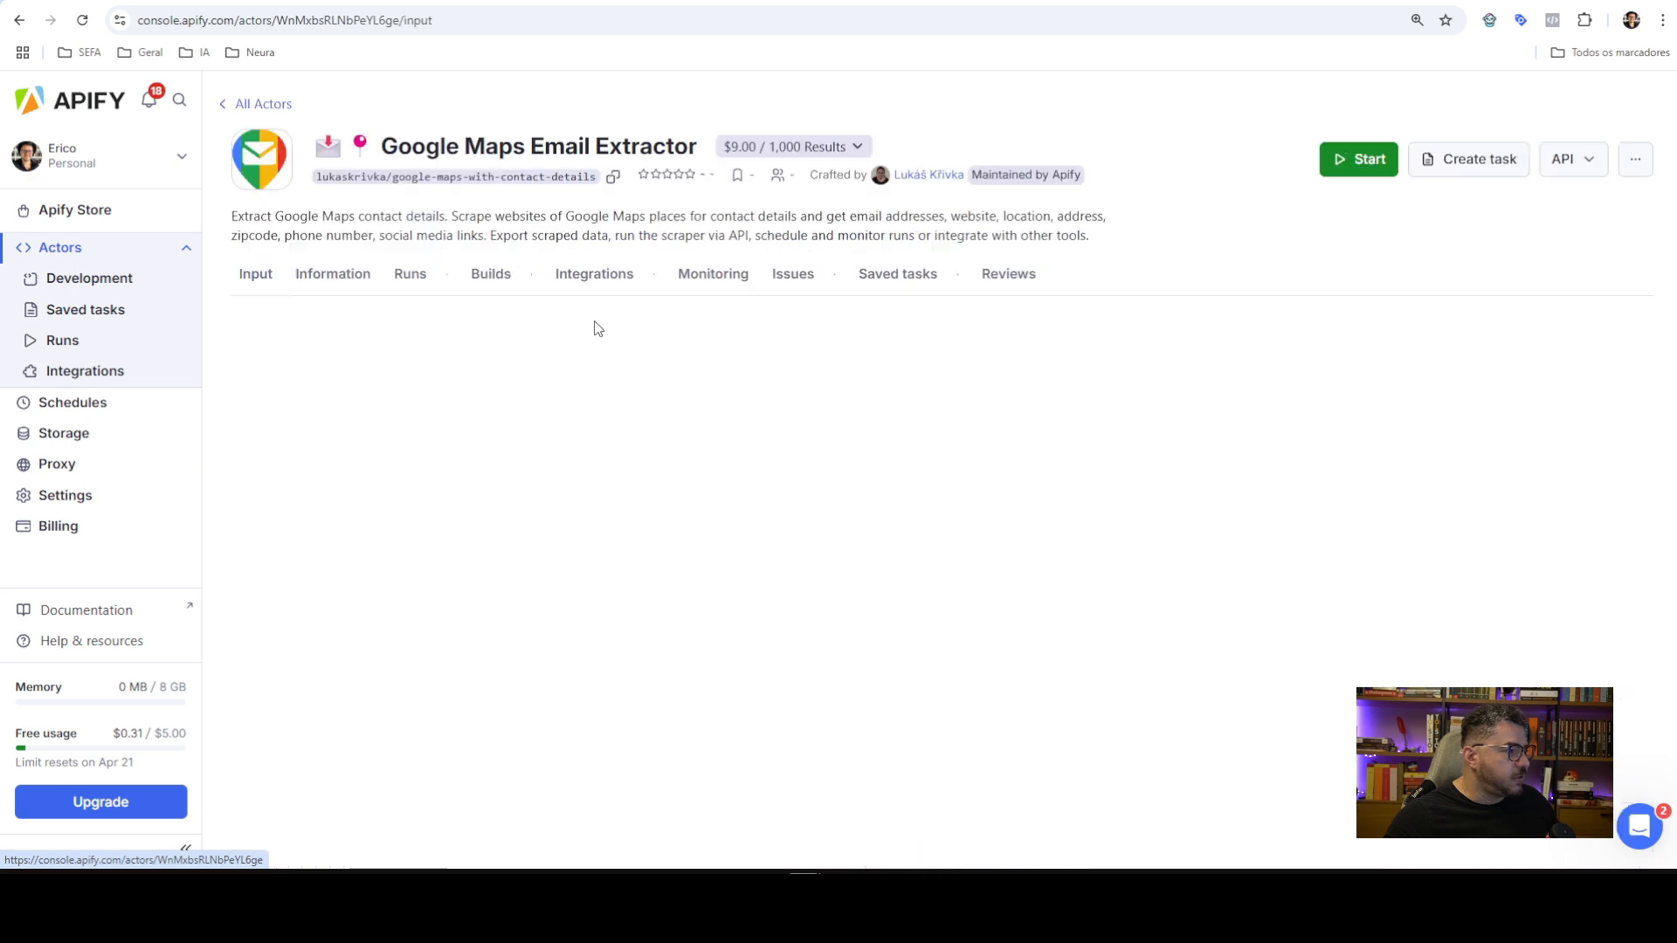
pyautogui.click(410, 276)
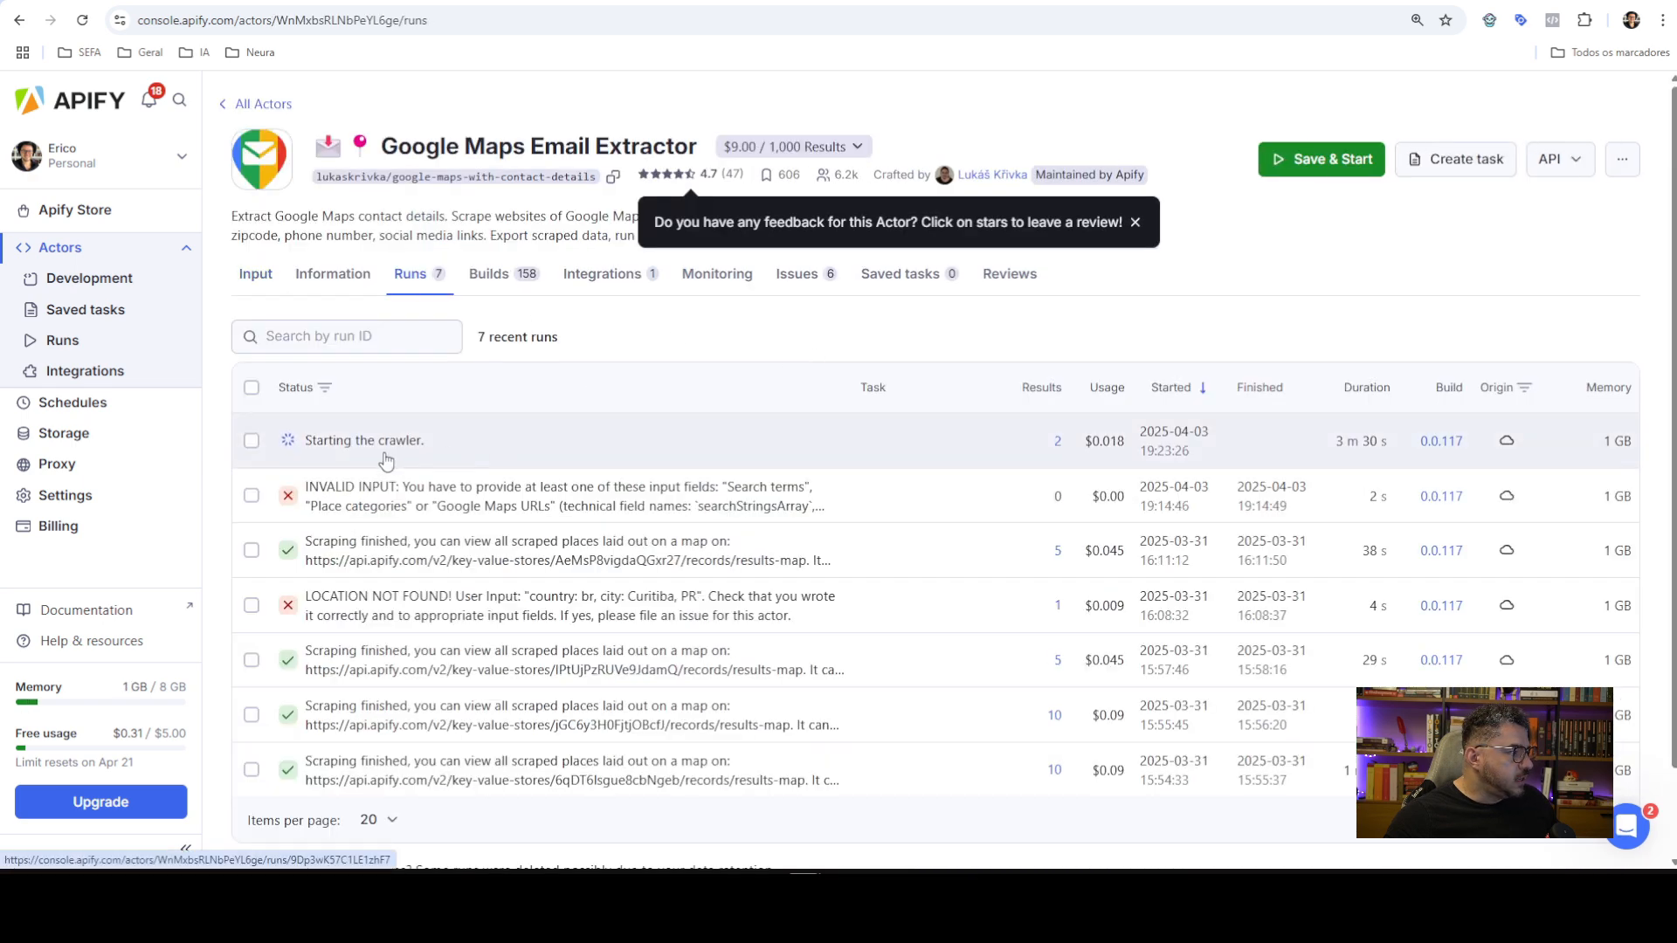
pyautogui.click(461, 443)
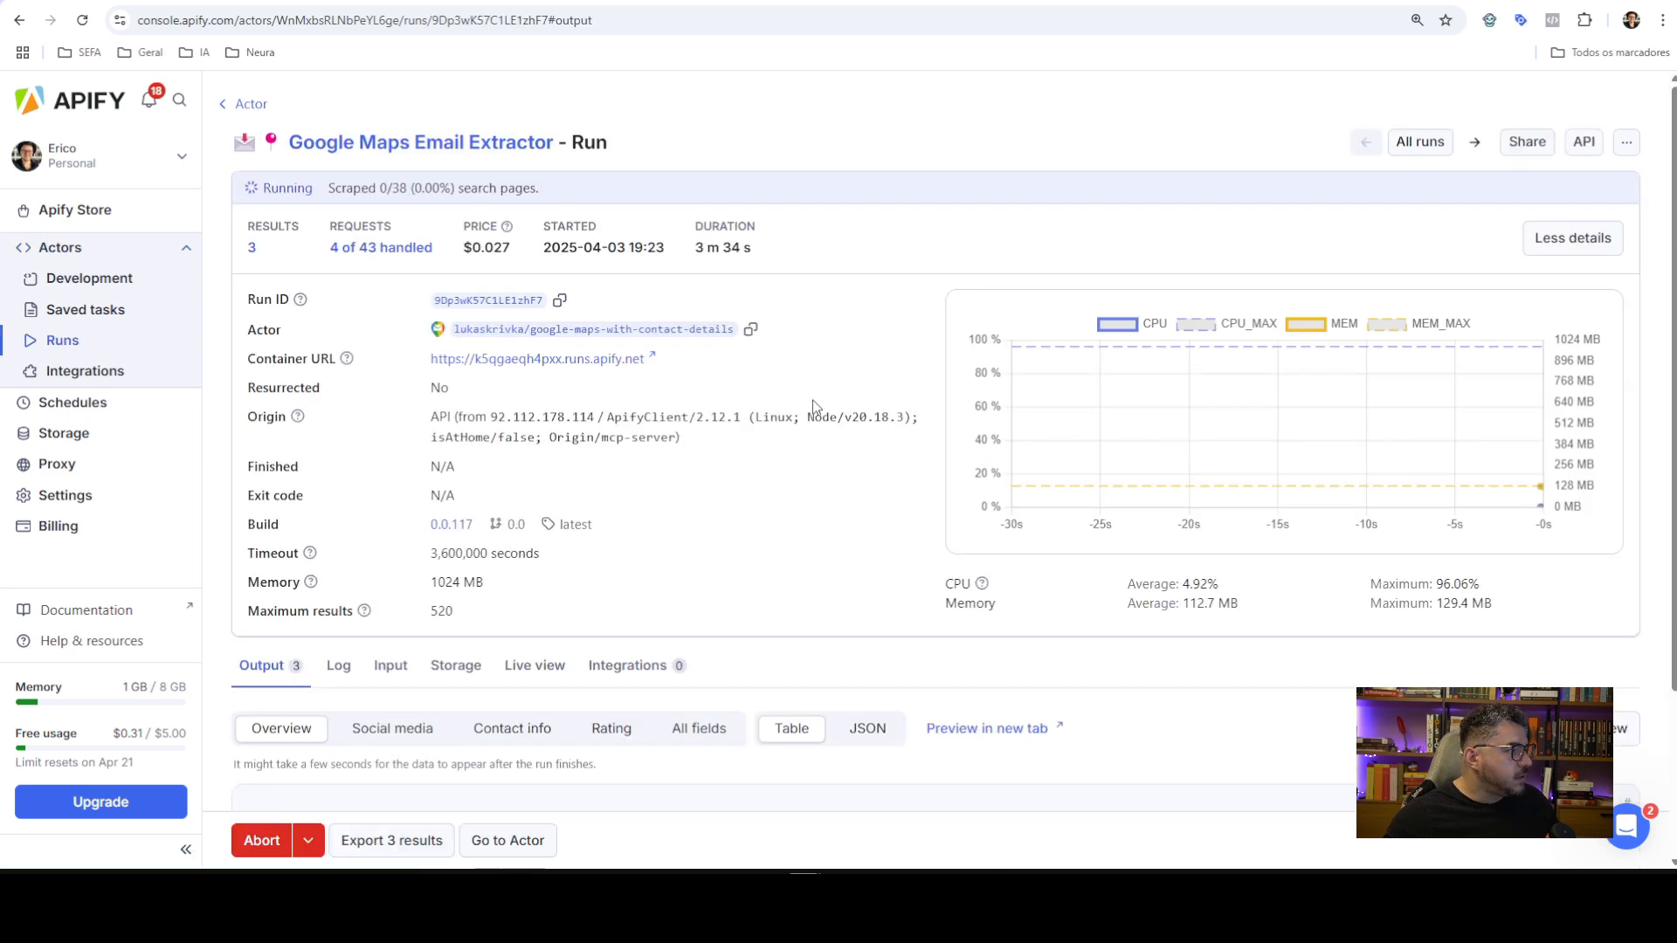
pyautogui.scroll(2, 710, 391)
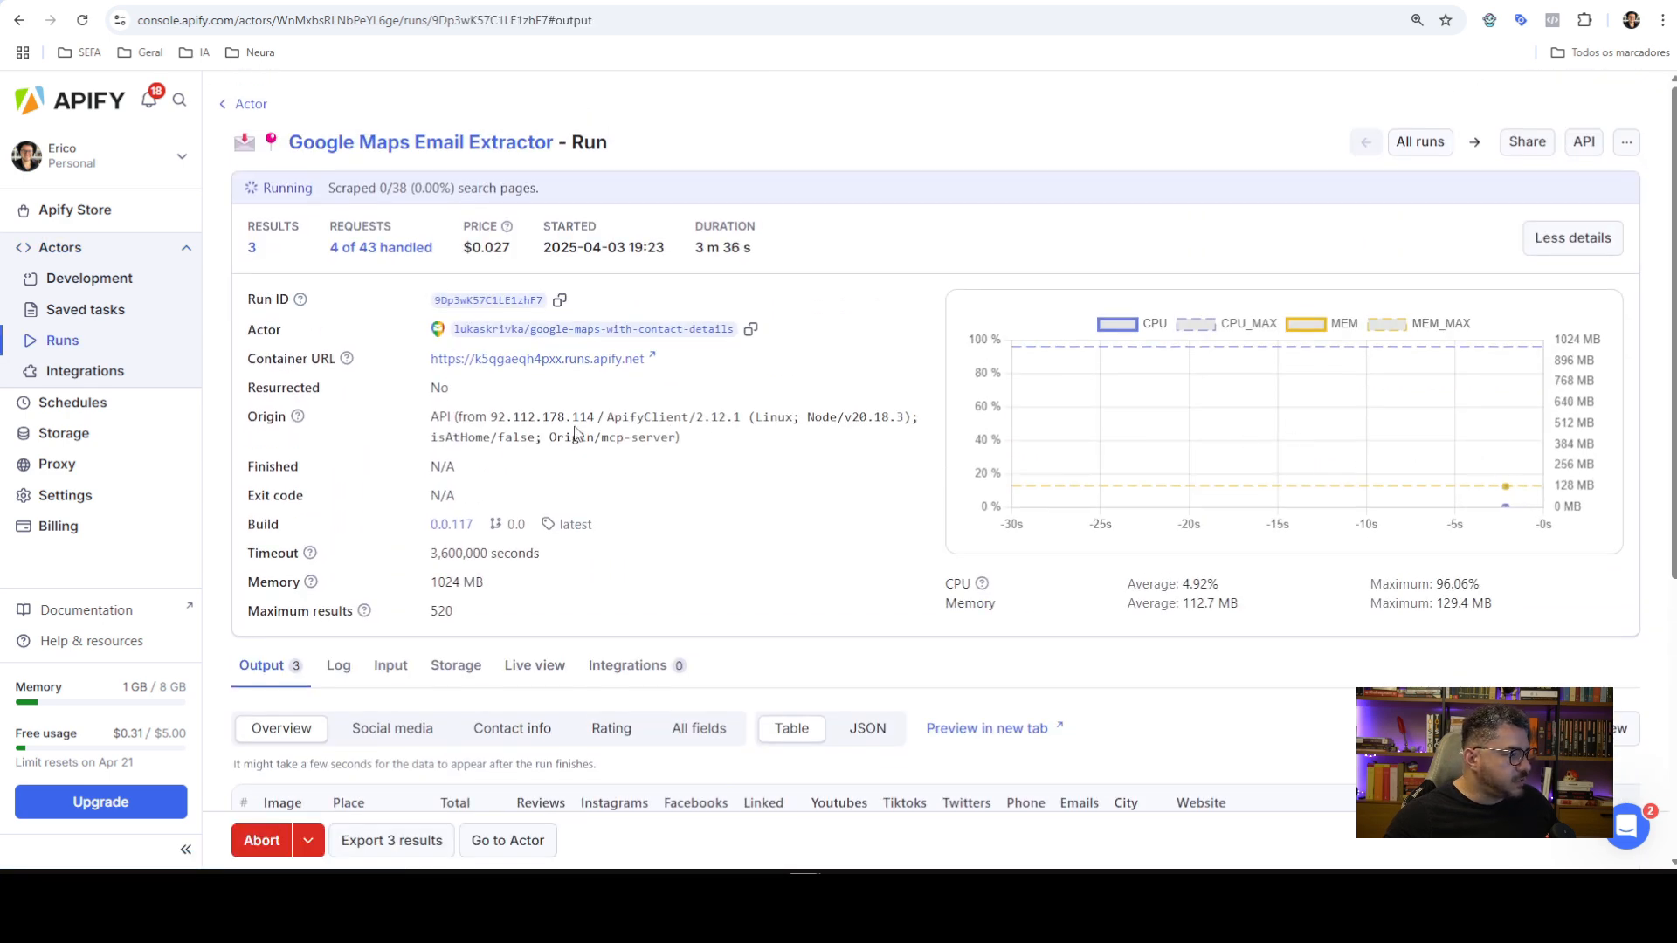
pyautogui.scroll(-5, 574, 432)
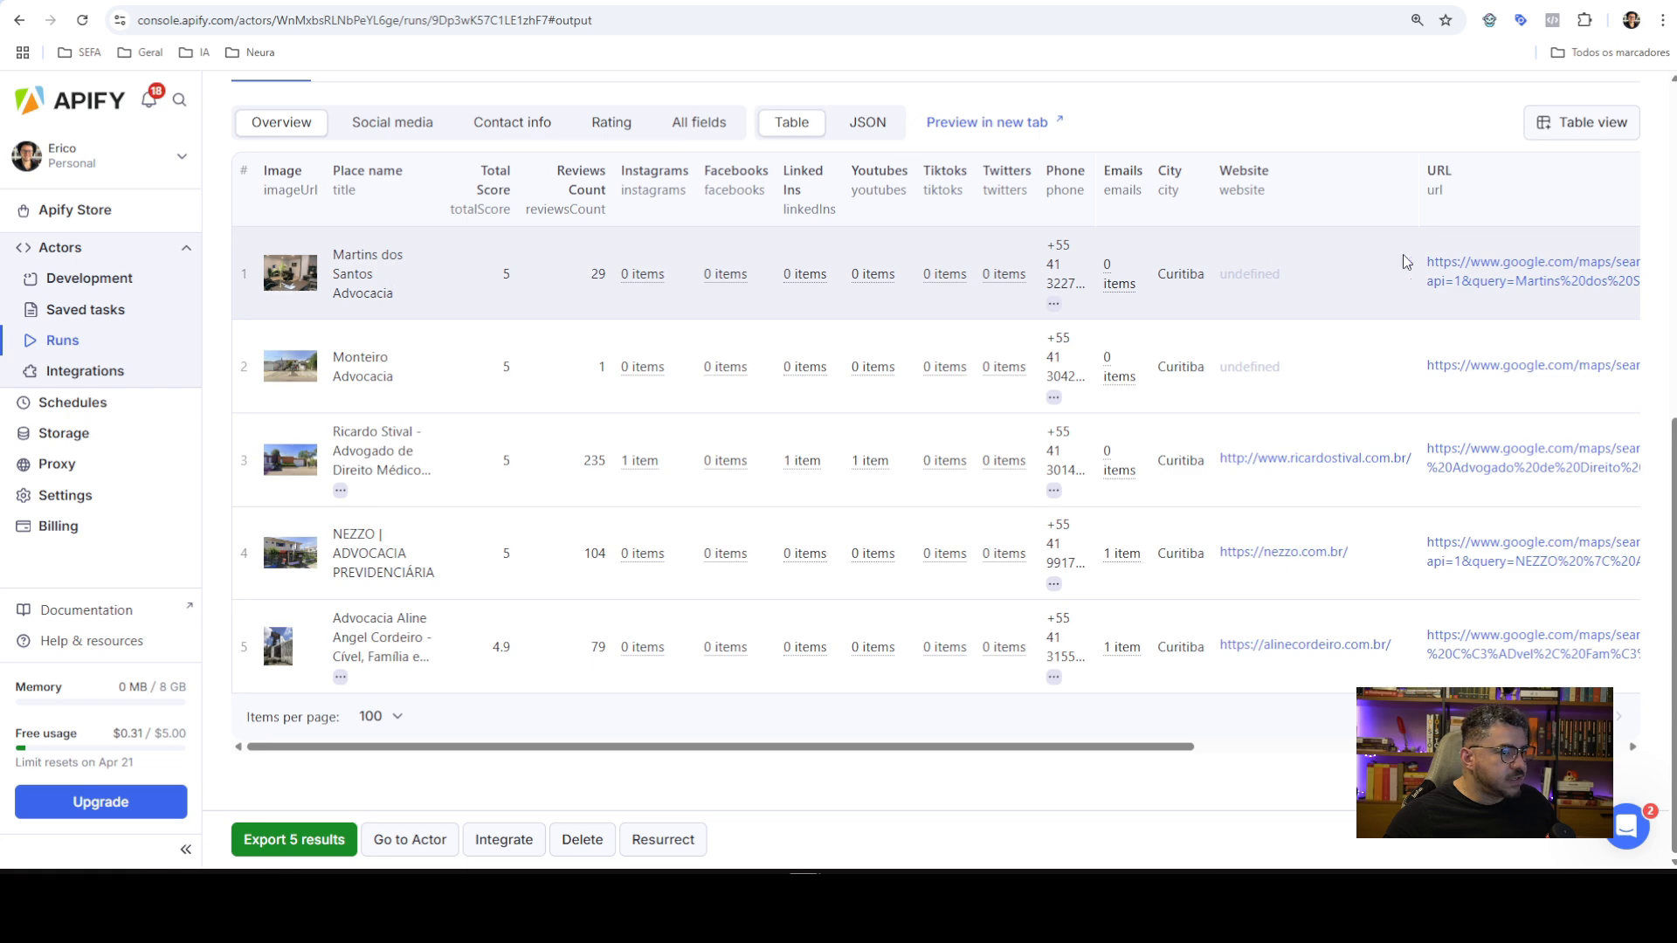
# Check the first law office on Google Maps and scroll all result fields, then enlarge n8n's chat panel
pyautogui.click(1499, 290)
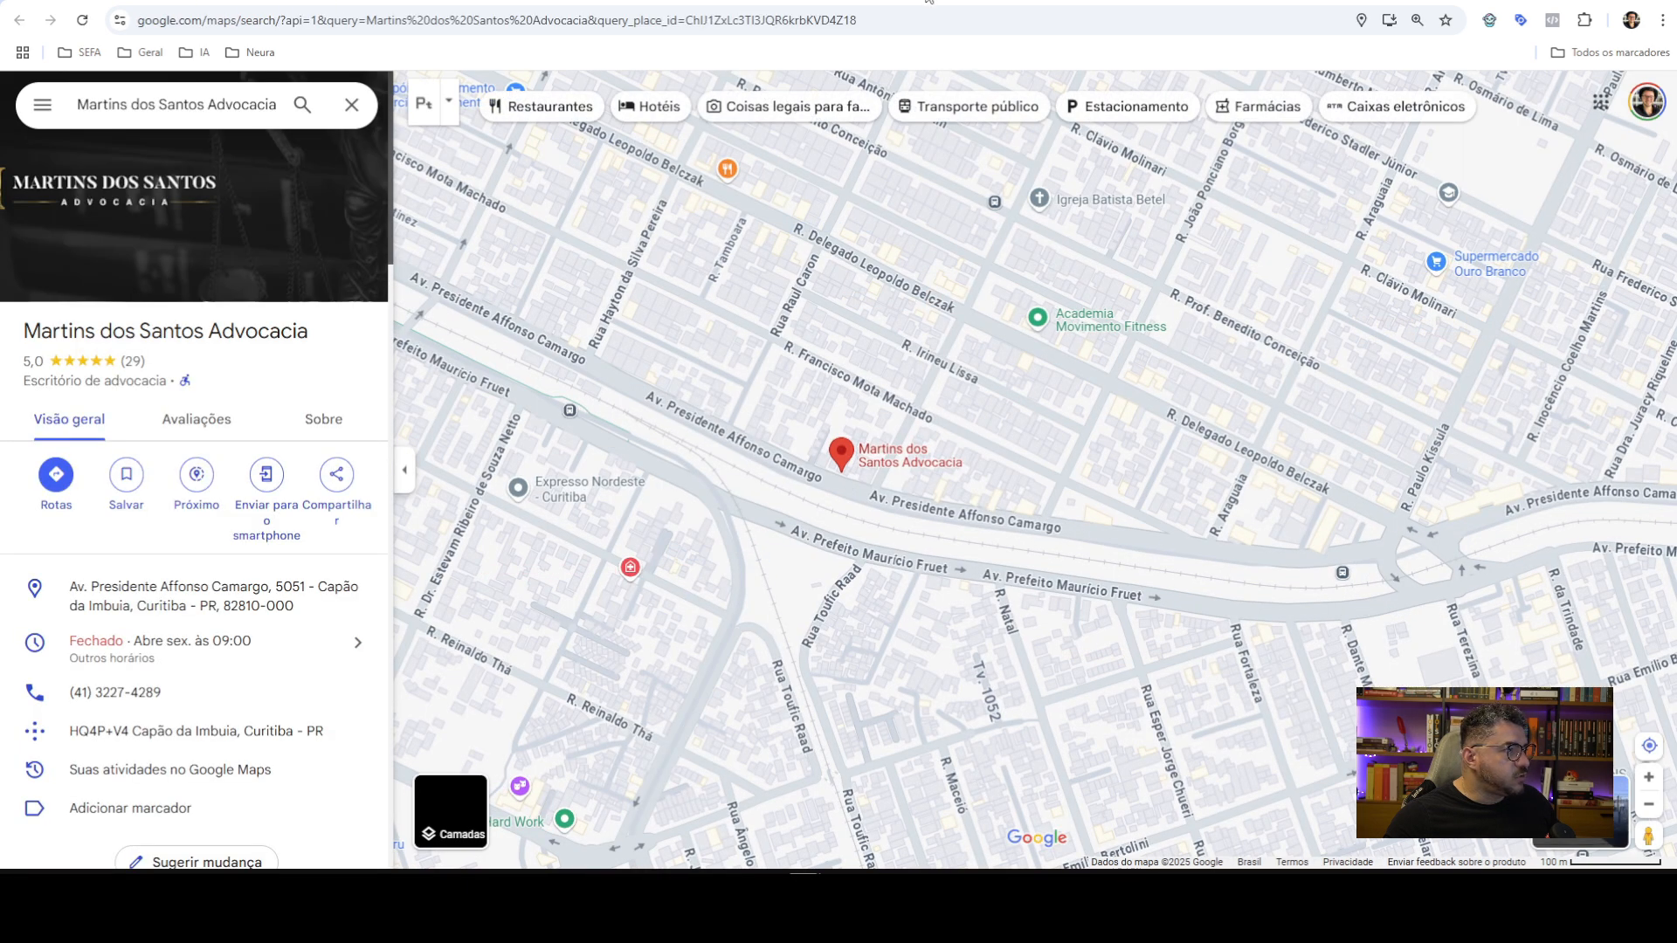
pyautogui.click(932, 1)
pyautogui.moveTo(741, 751); pyautogui.dragTo(640, 742)
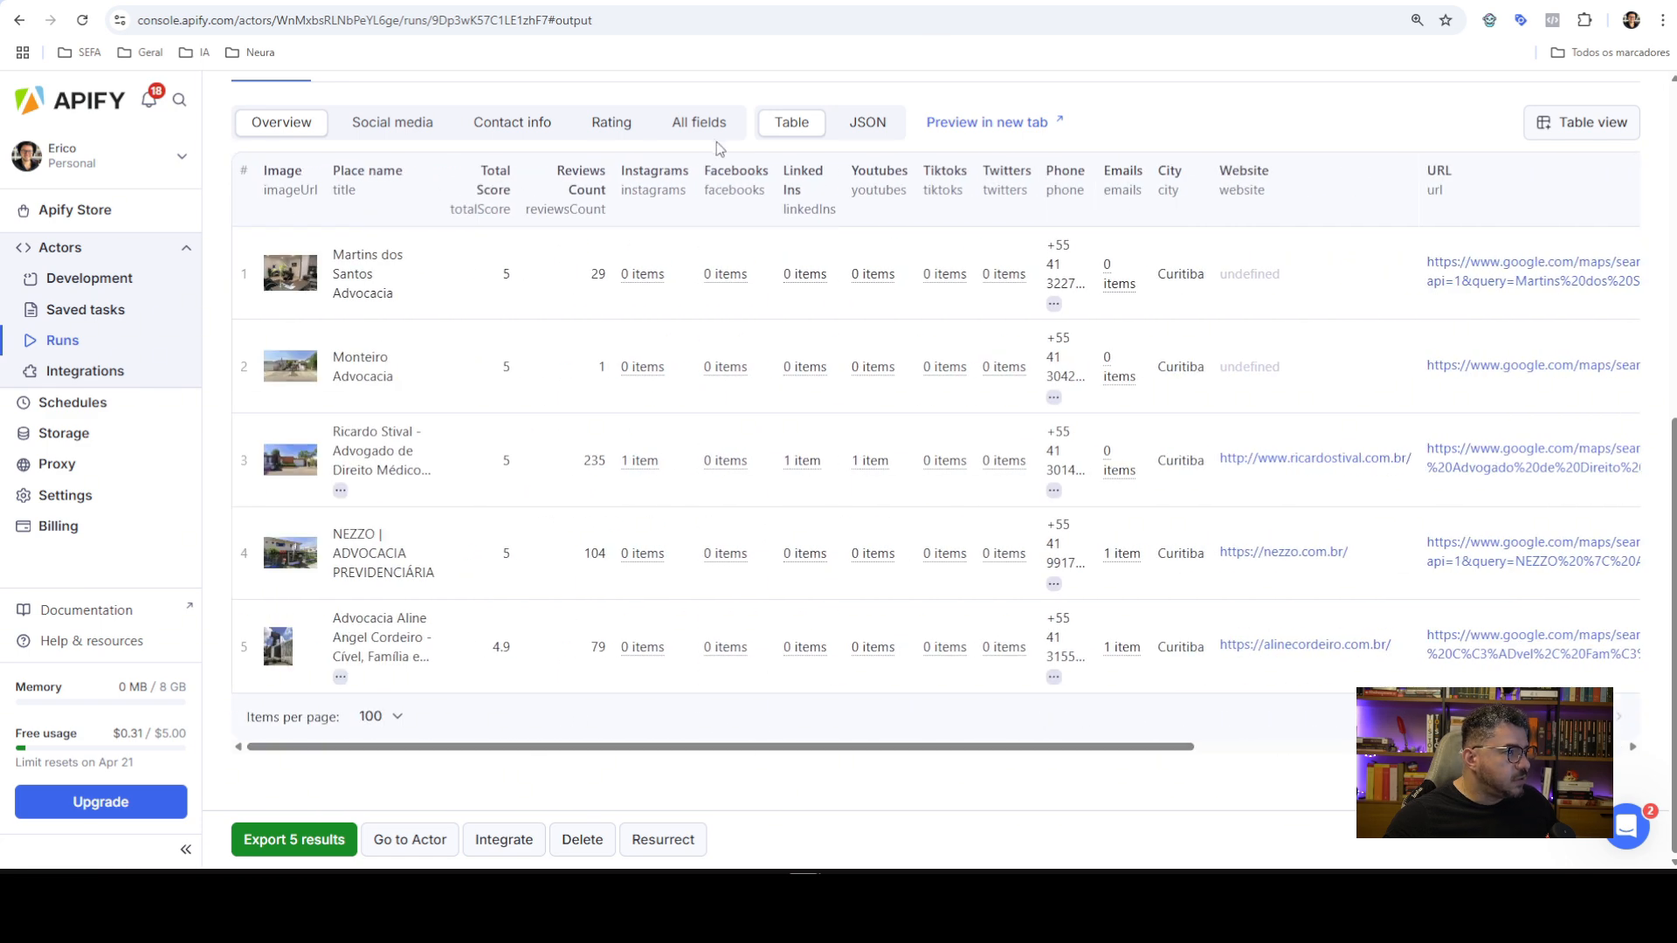
pyautogui.scroll(5, 716, 137)
pyautogui.scroll(-5, 842, 309)
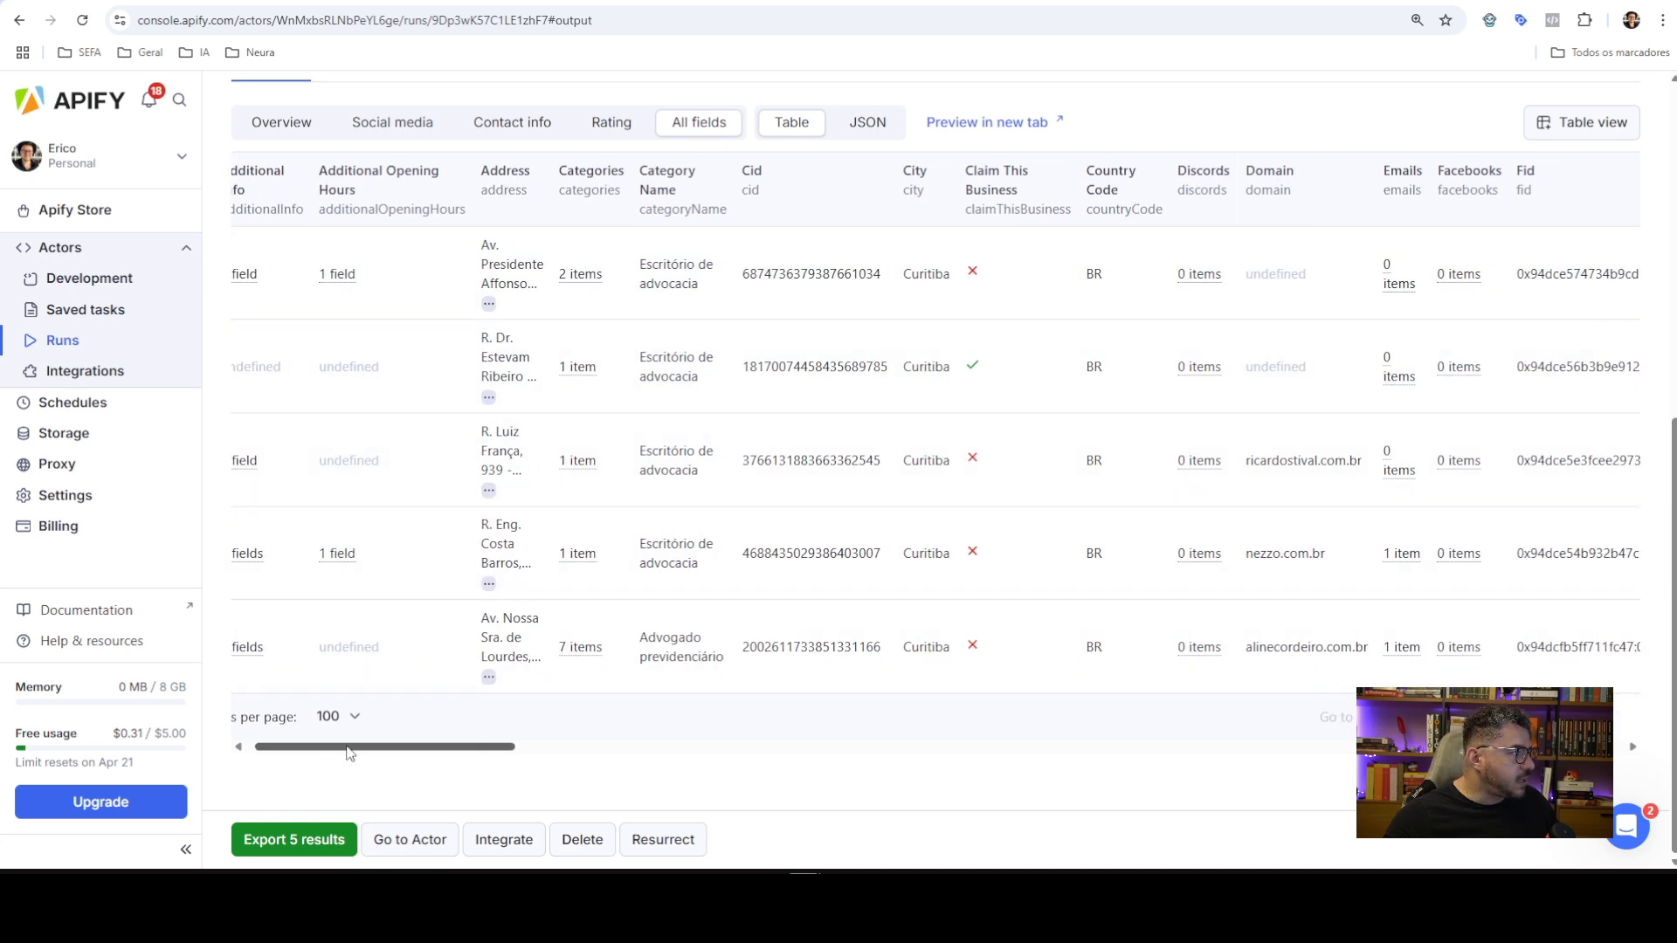
pyautogui.moveTo(341, 749); pyautogui.dragTo(288, 748)
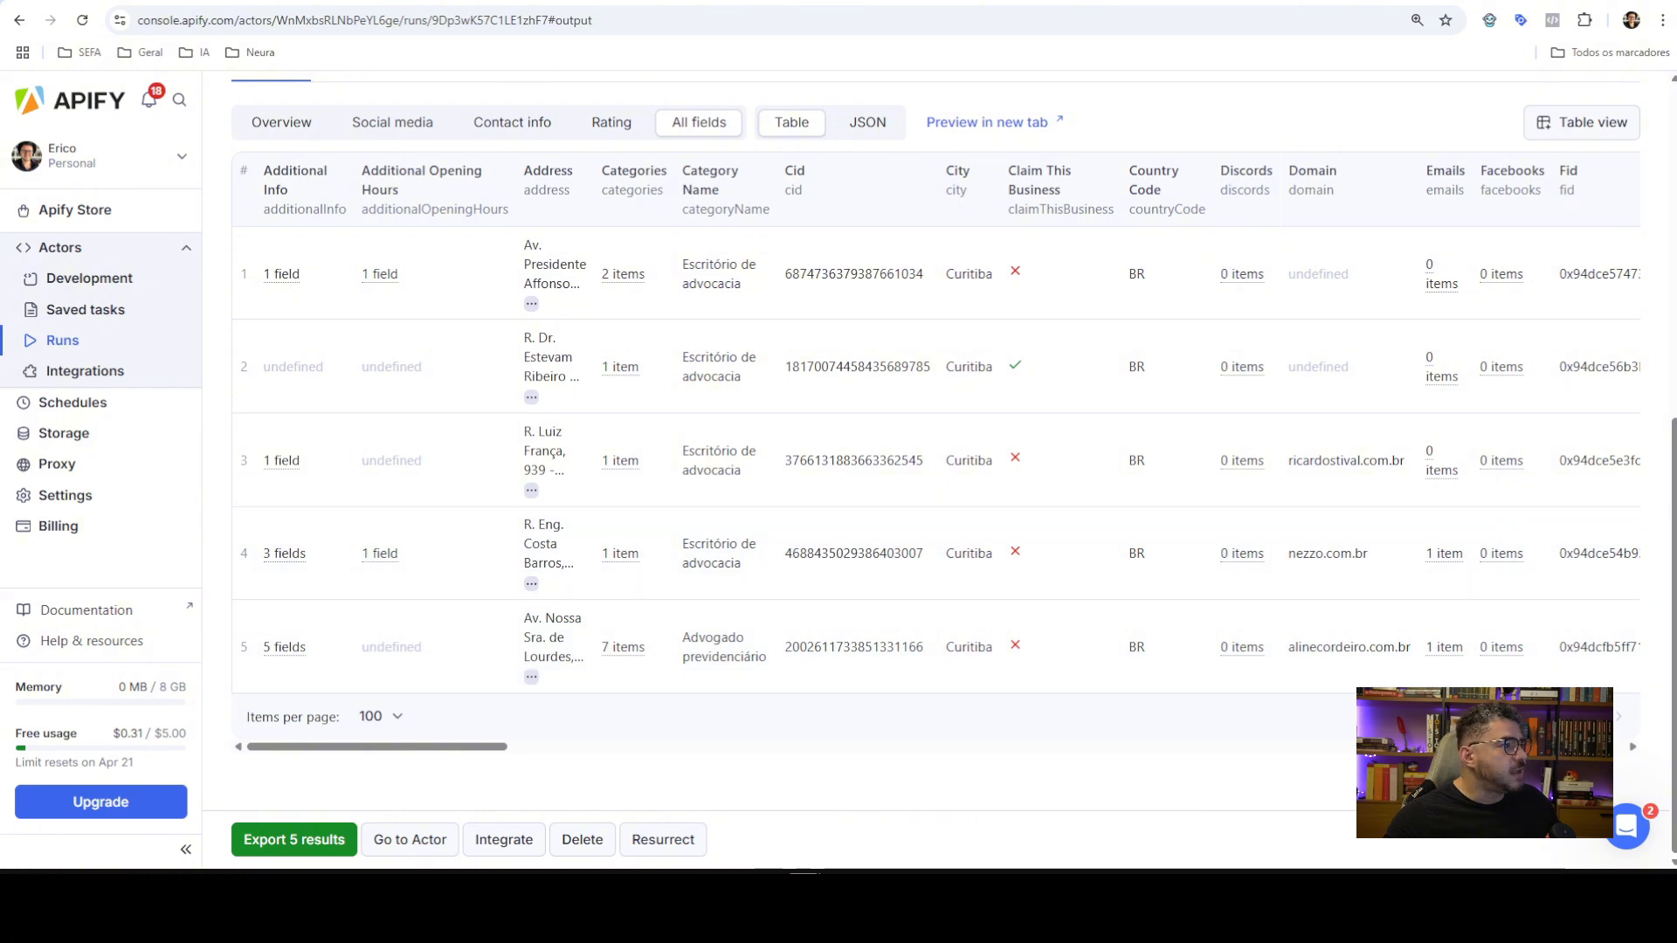
pyautogui.click(611, 1)
pyautogui.moveTo(526, 475); pyautogui.dragTo(529, 280)
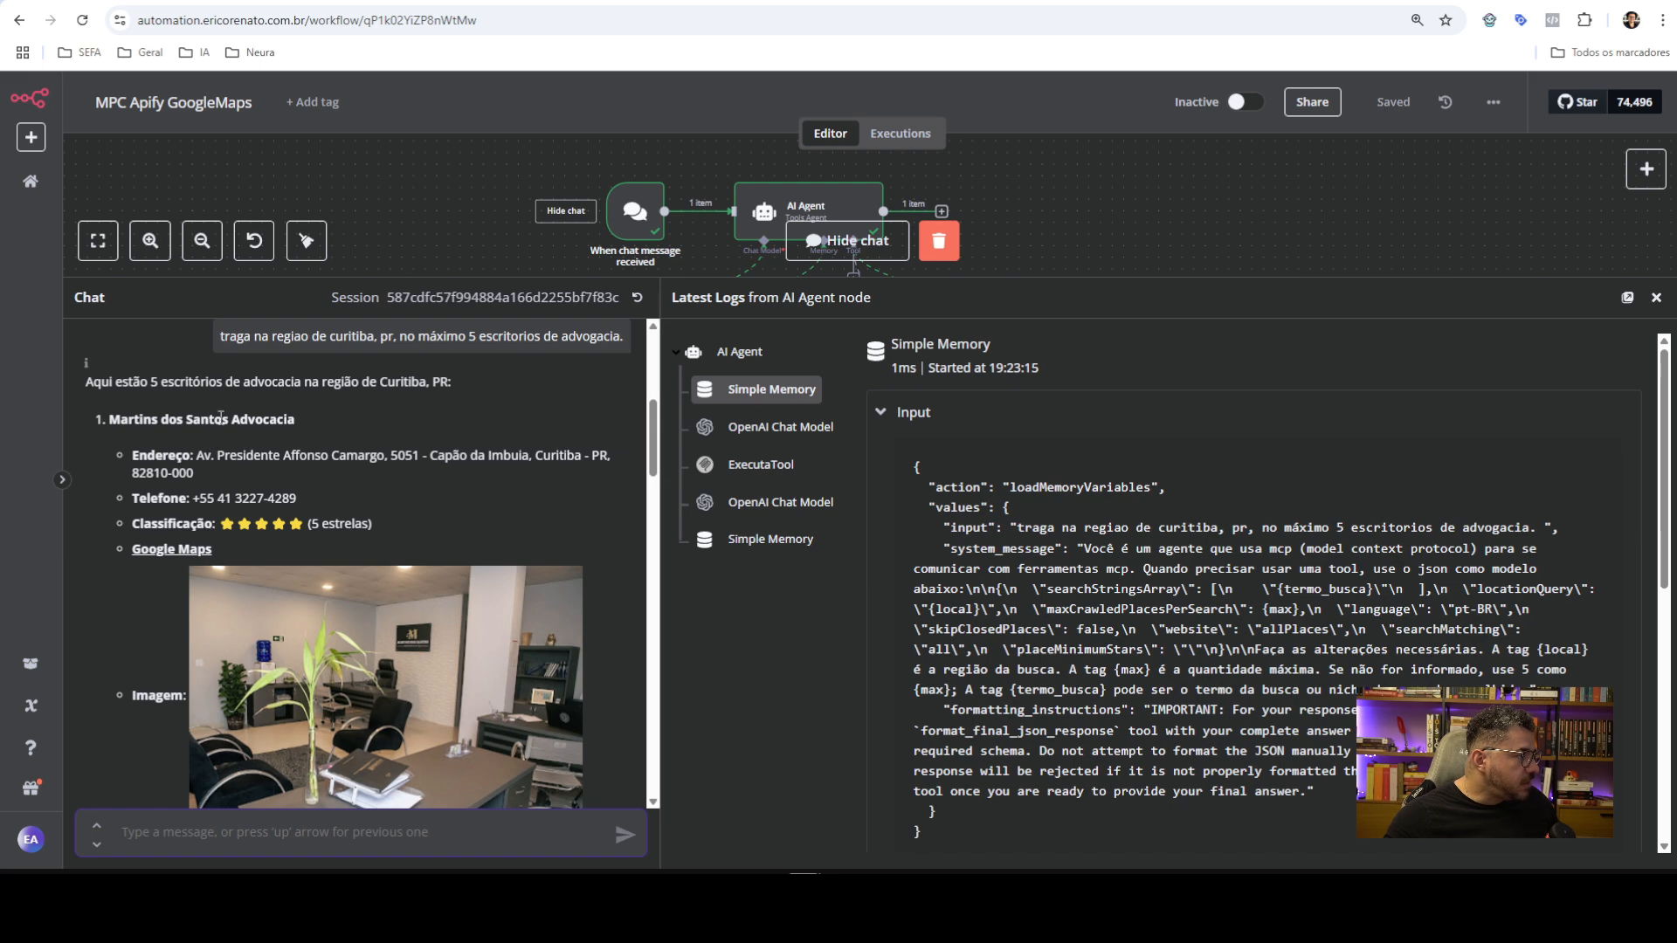
# Scroll through the agent's reply on the five Curitiba law offices, then shrink the chat panel to show the canvas
pyautogui.scroll(-1, 221, 486)
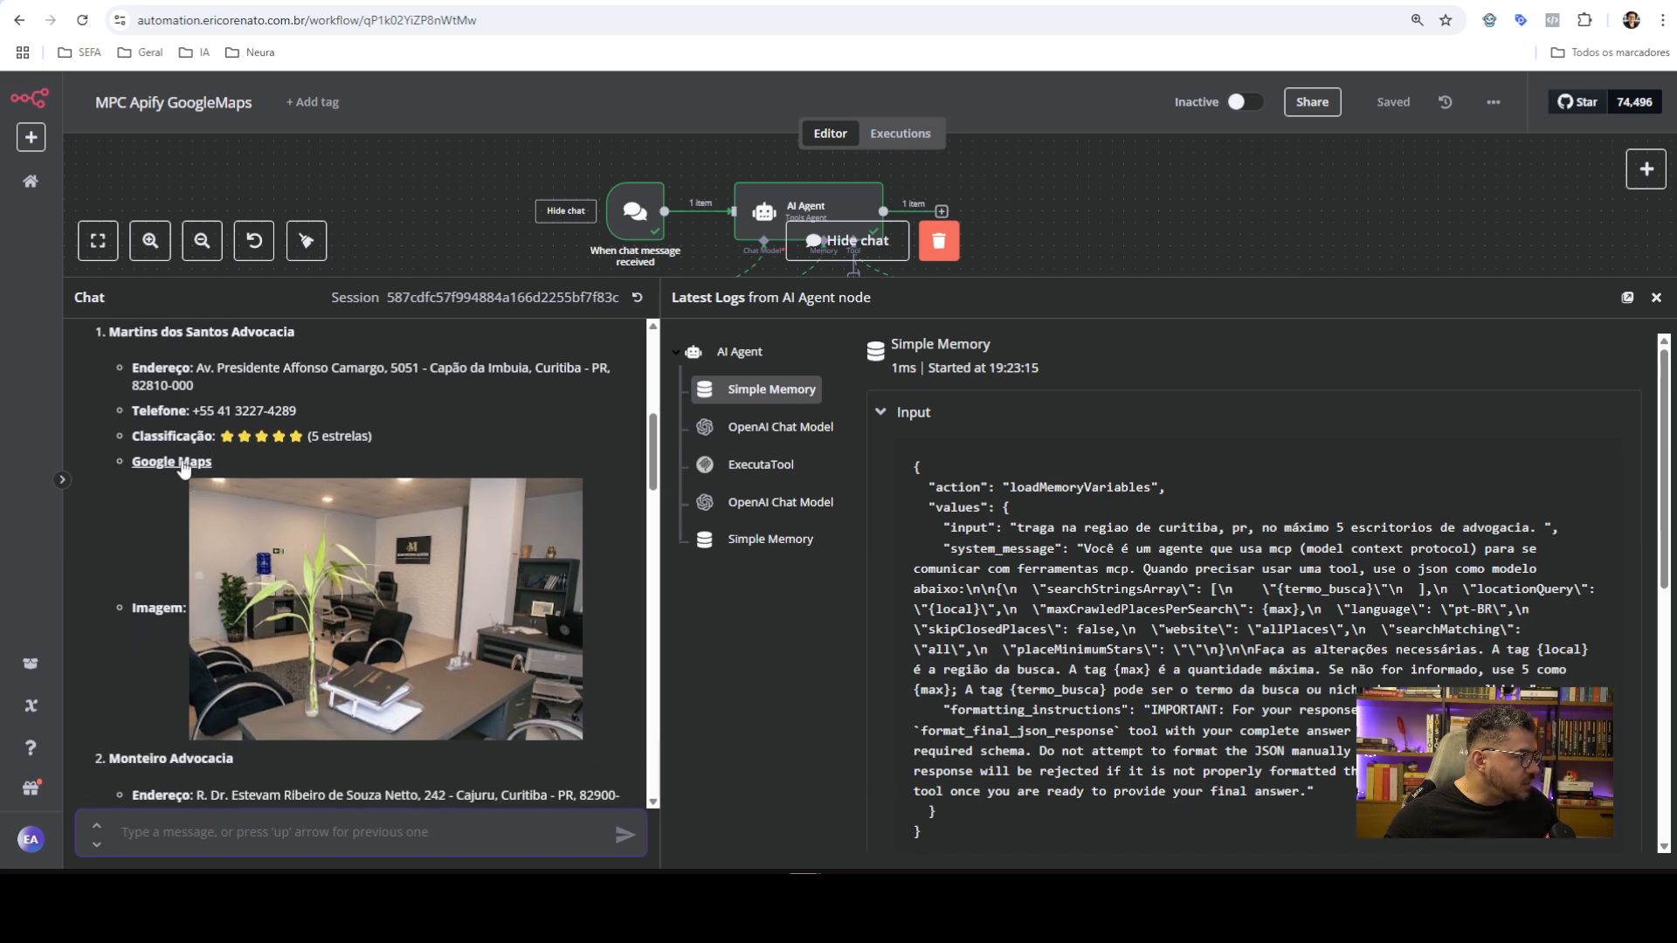
pyautogui.scroll(-2, 205, 471)
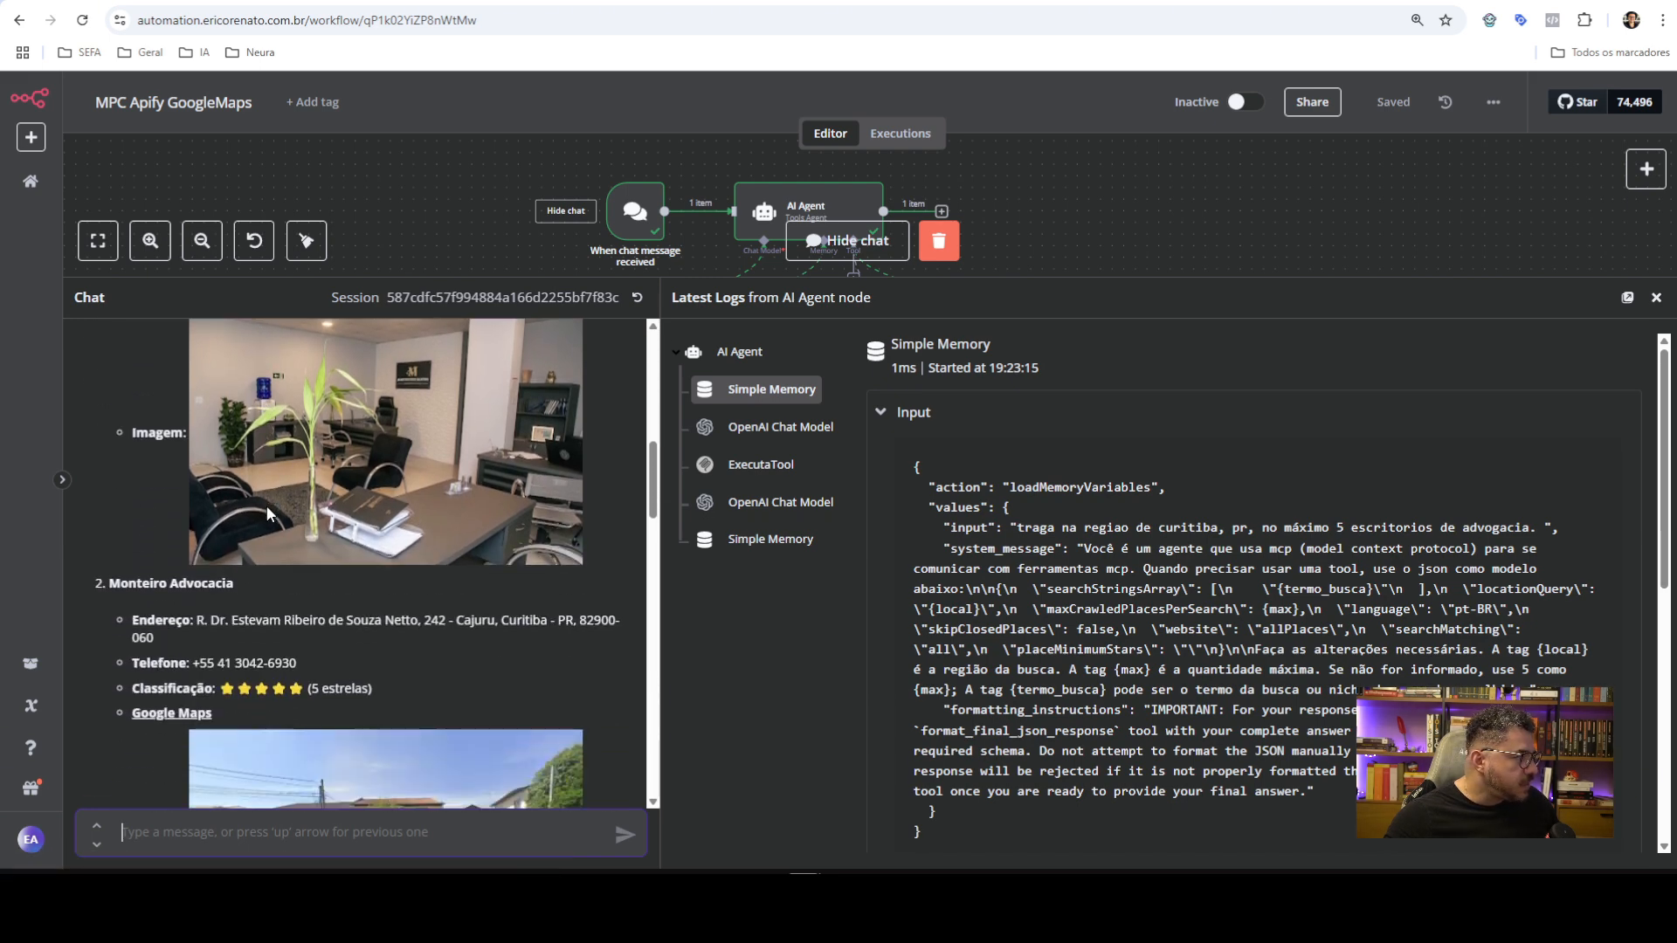
pyautogui.scroll(-3, 384, 585)
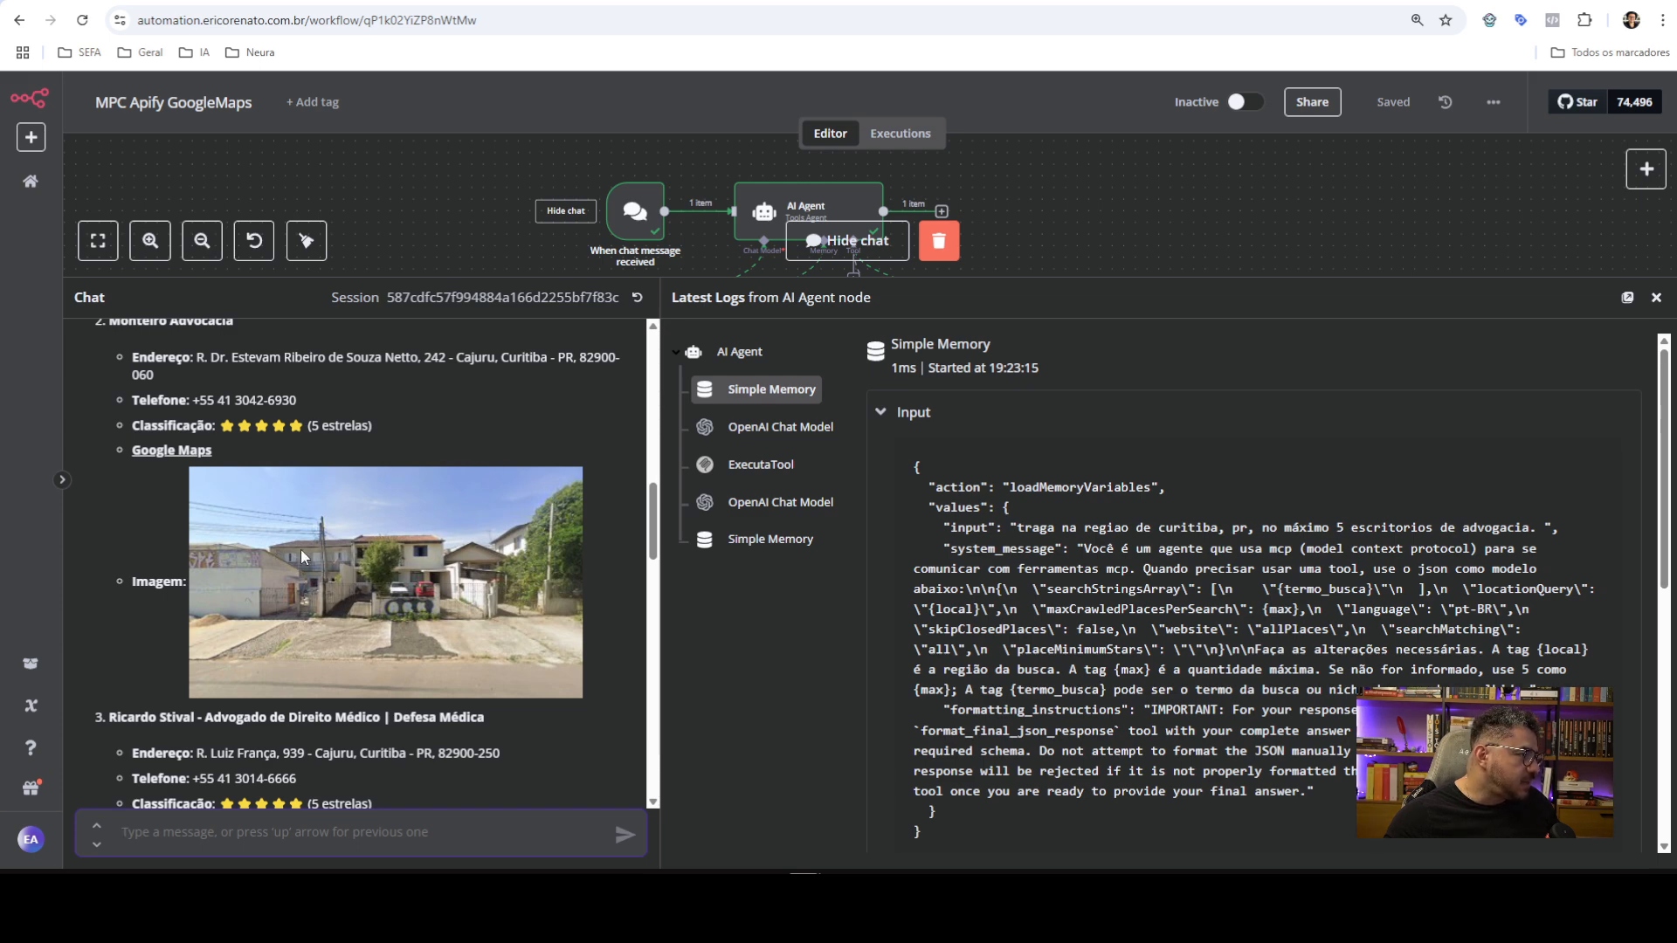
pyautogui.scroll(-3, 463, 473)
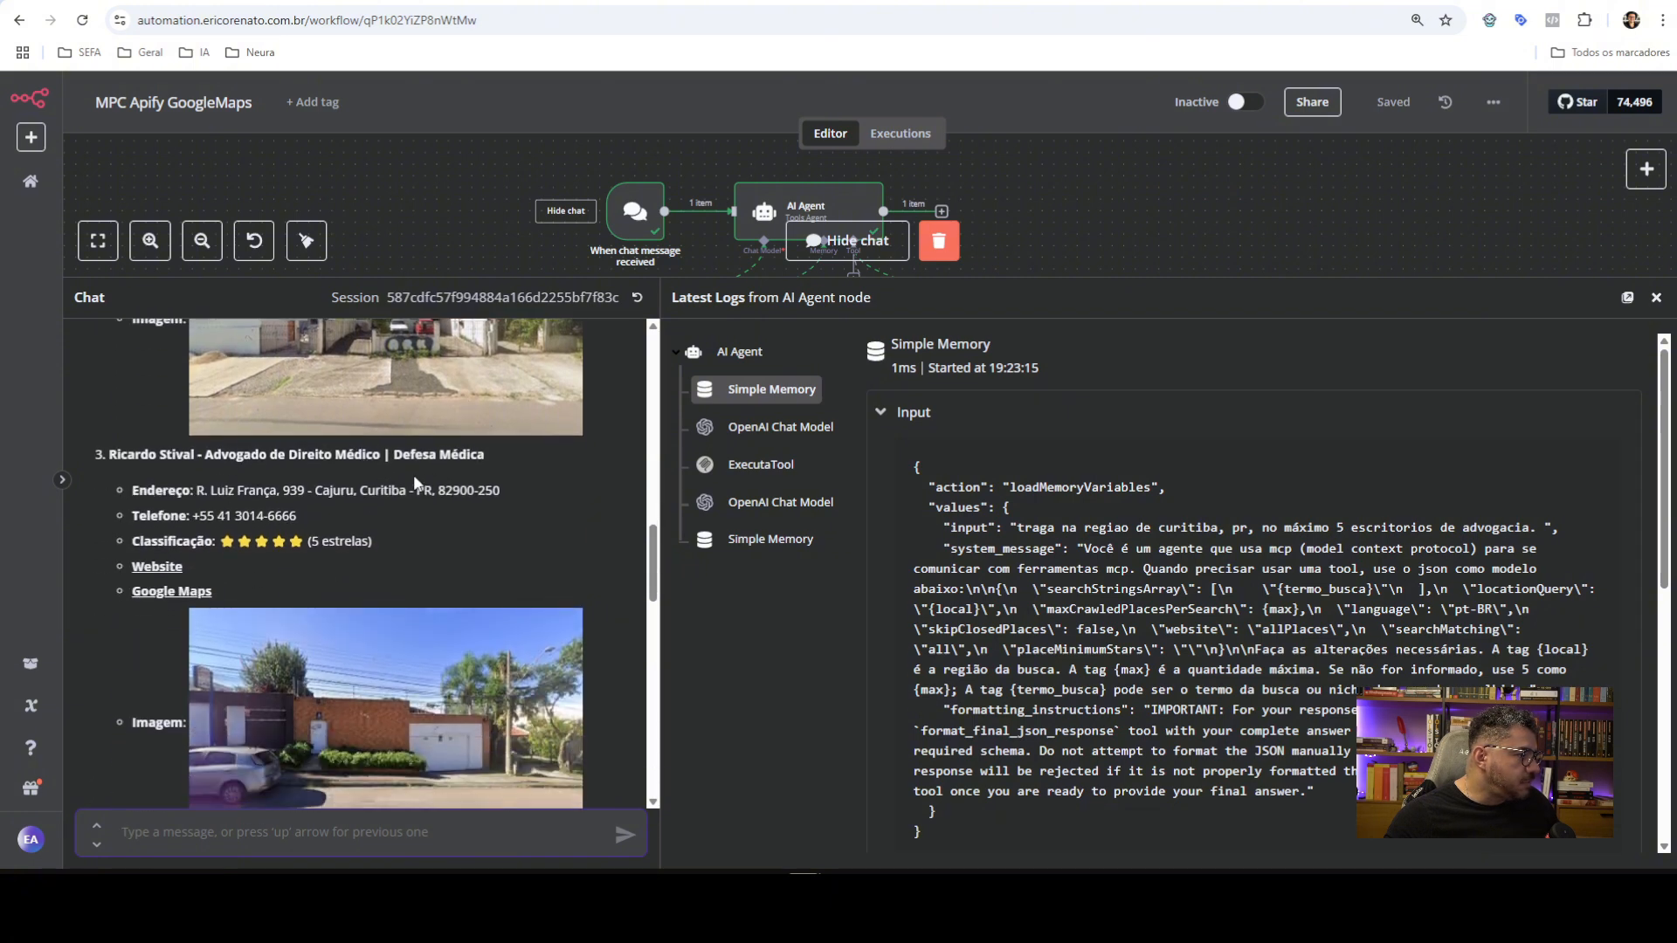
pyautogui.scroll(-4, 425, 480)
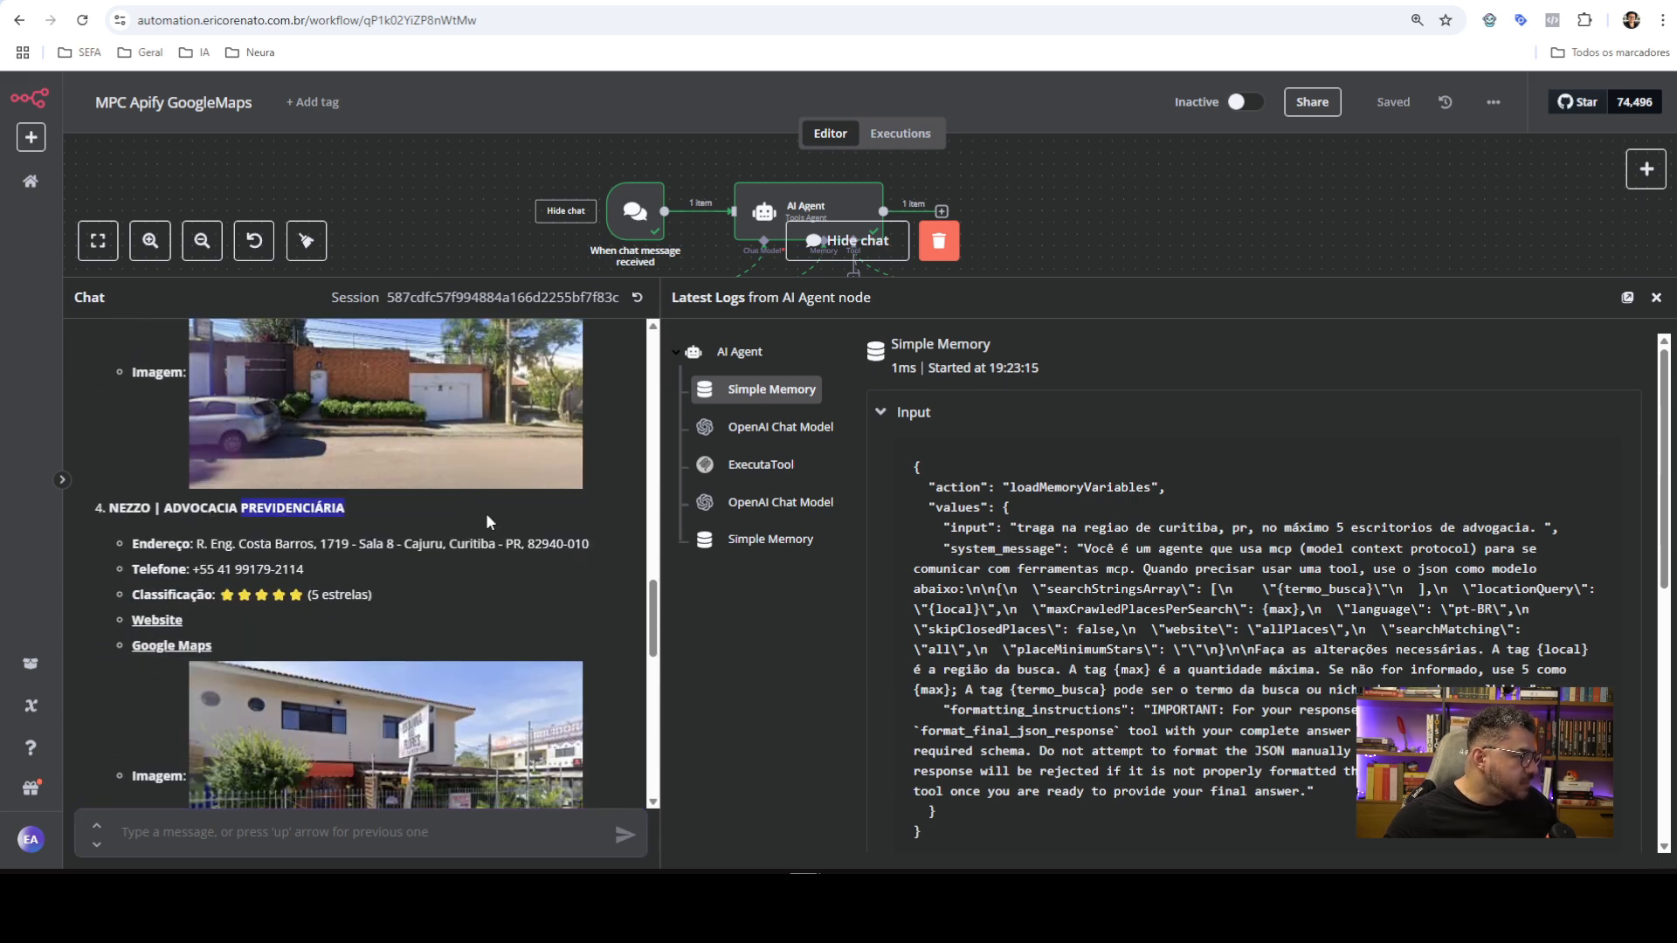
pyautogui.scroll(-3, 486, 512)
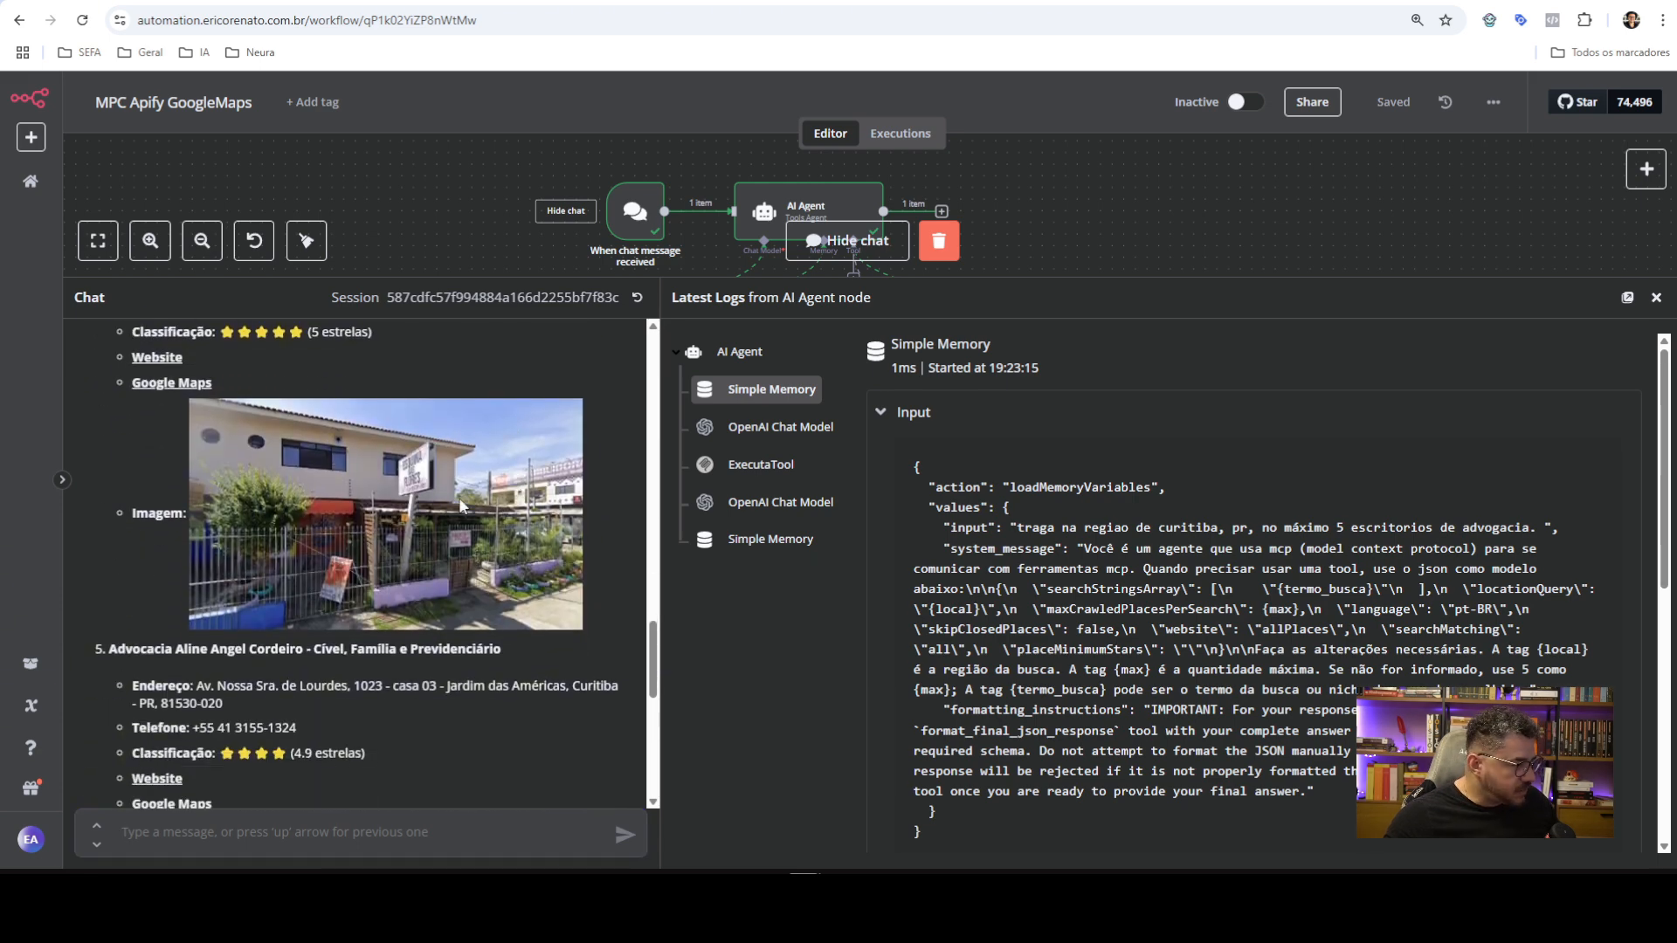
pyautogui.scroll(3, 459, 496)
pyautogui.scroll(-4, 355, 594)
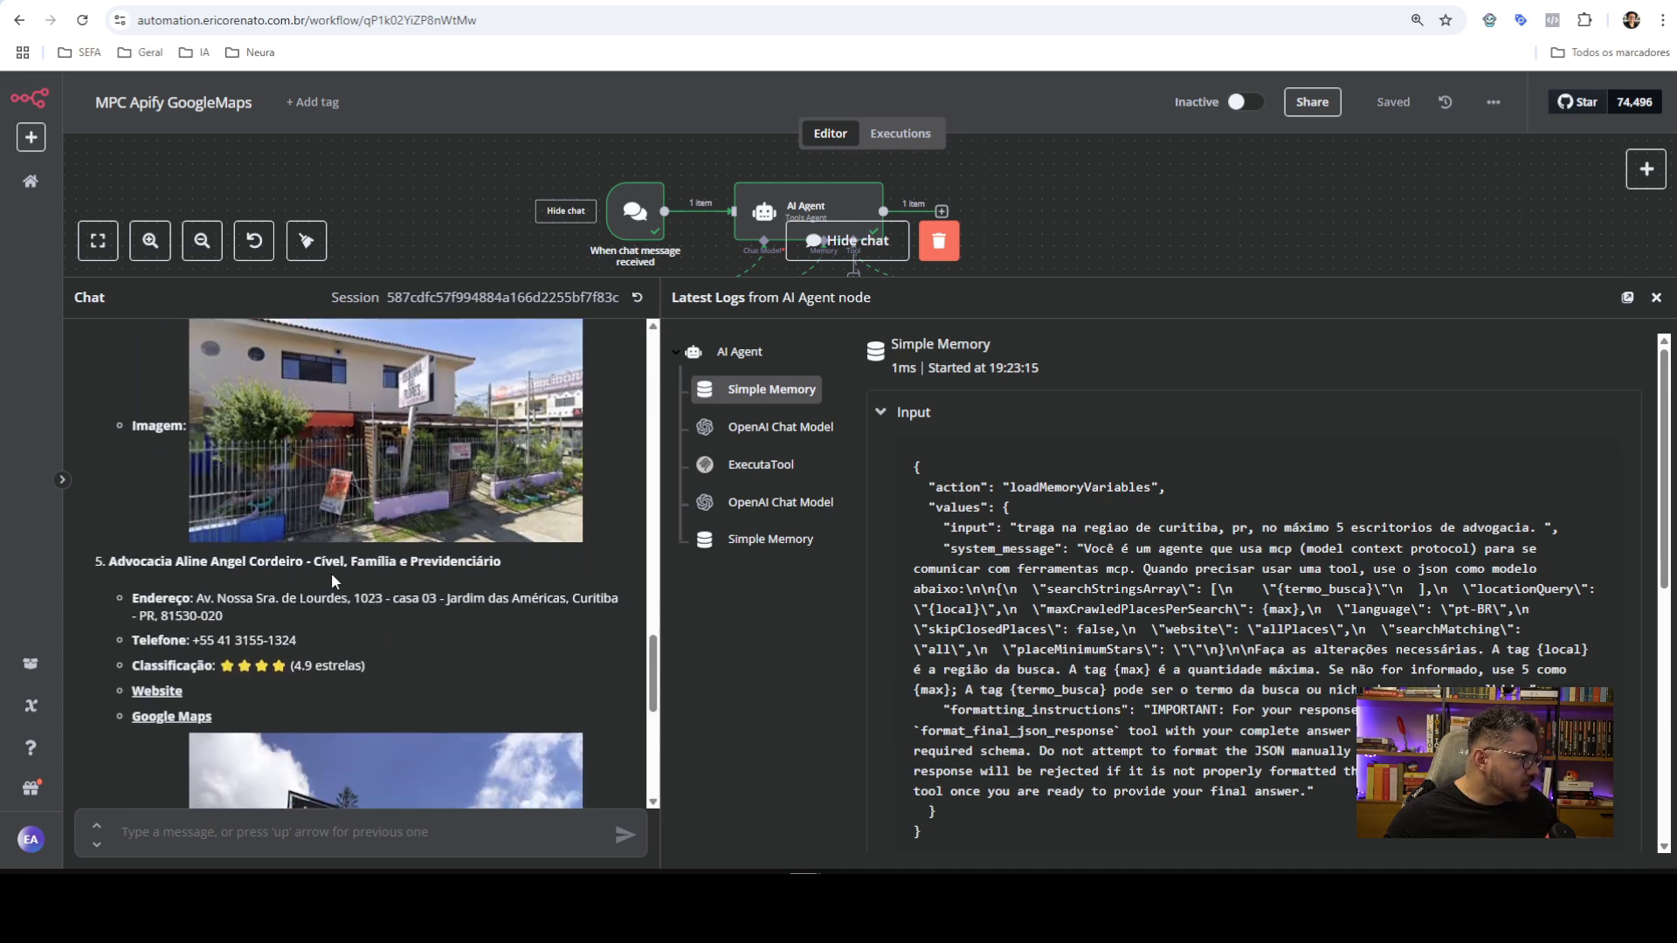
pyautogui.scroll(-1, 498, 569)
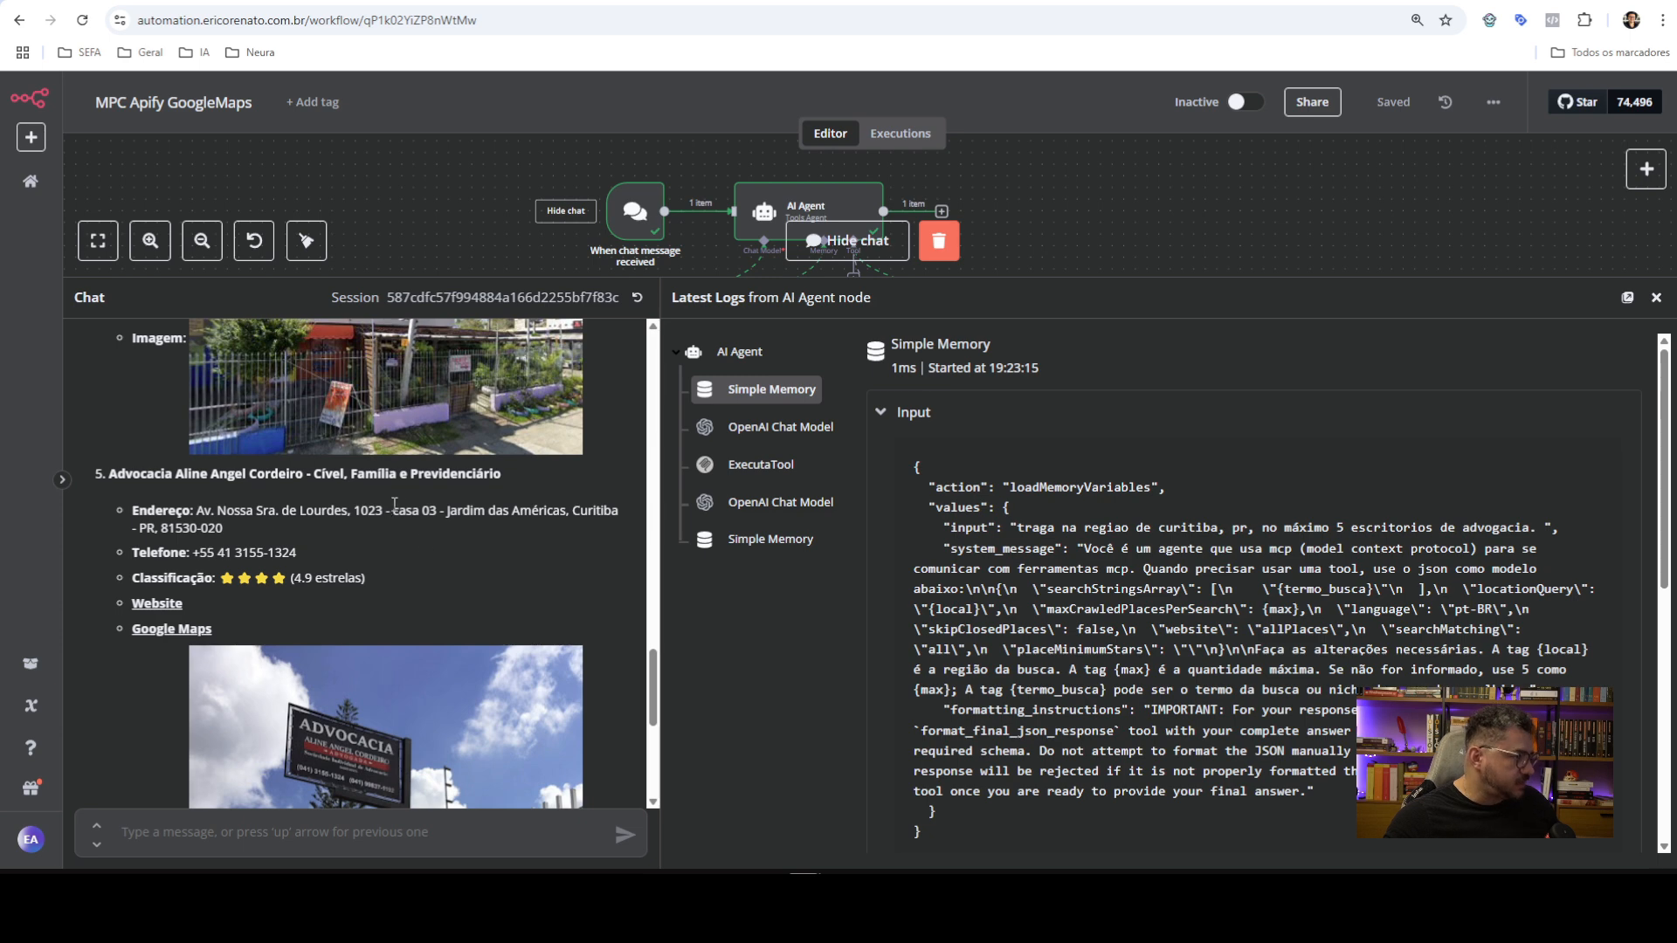
pyautogui.scroll(-6, 395, 505)
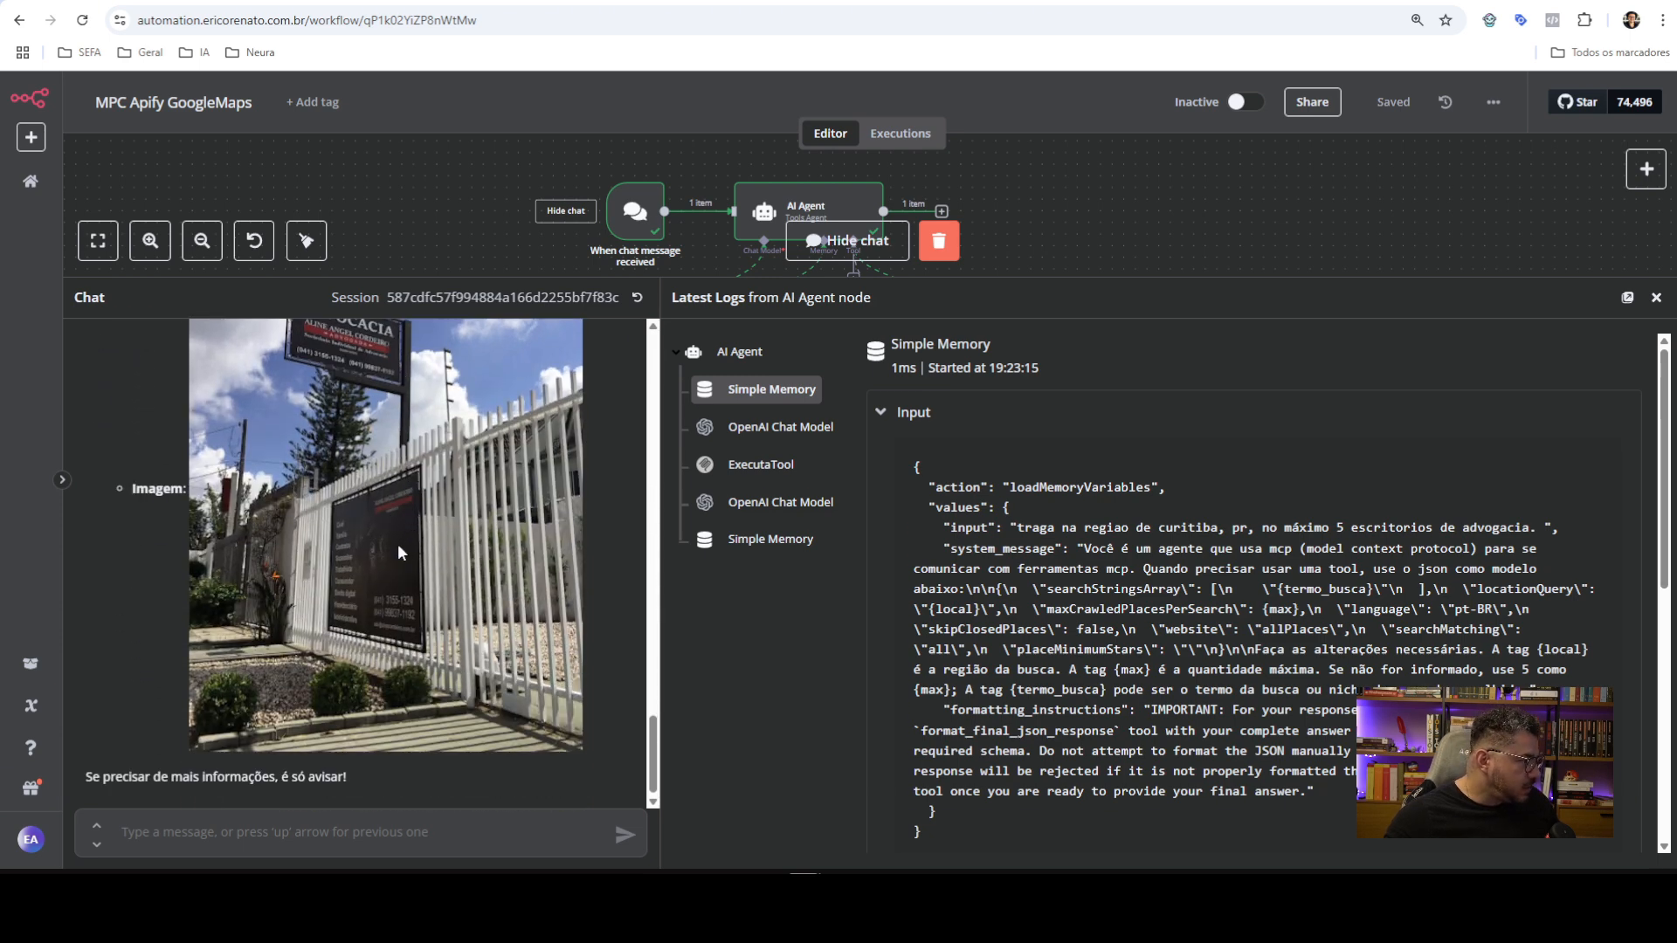
pyautogui.scroll(6, 400, 566)
pyautogui.scroll(-2, 262, 637)
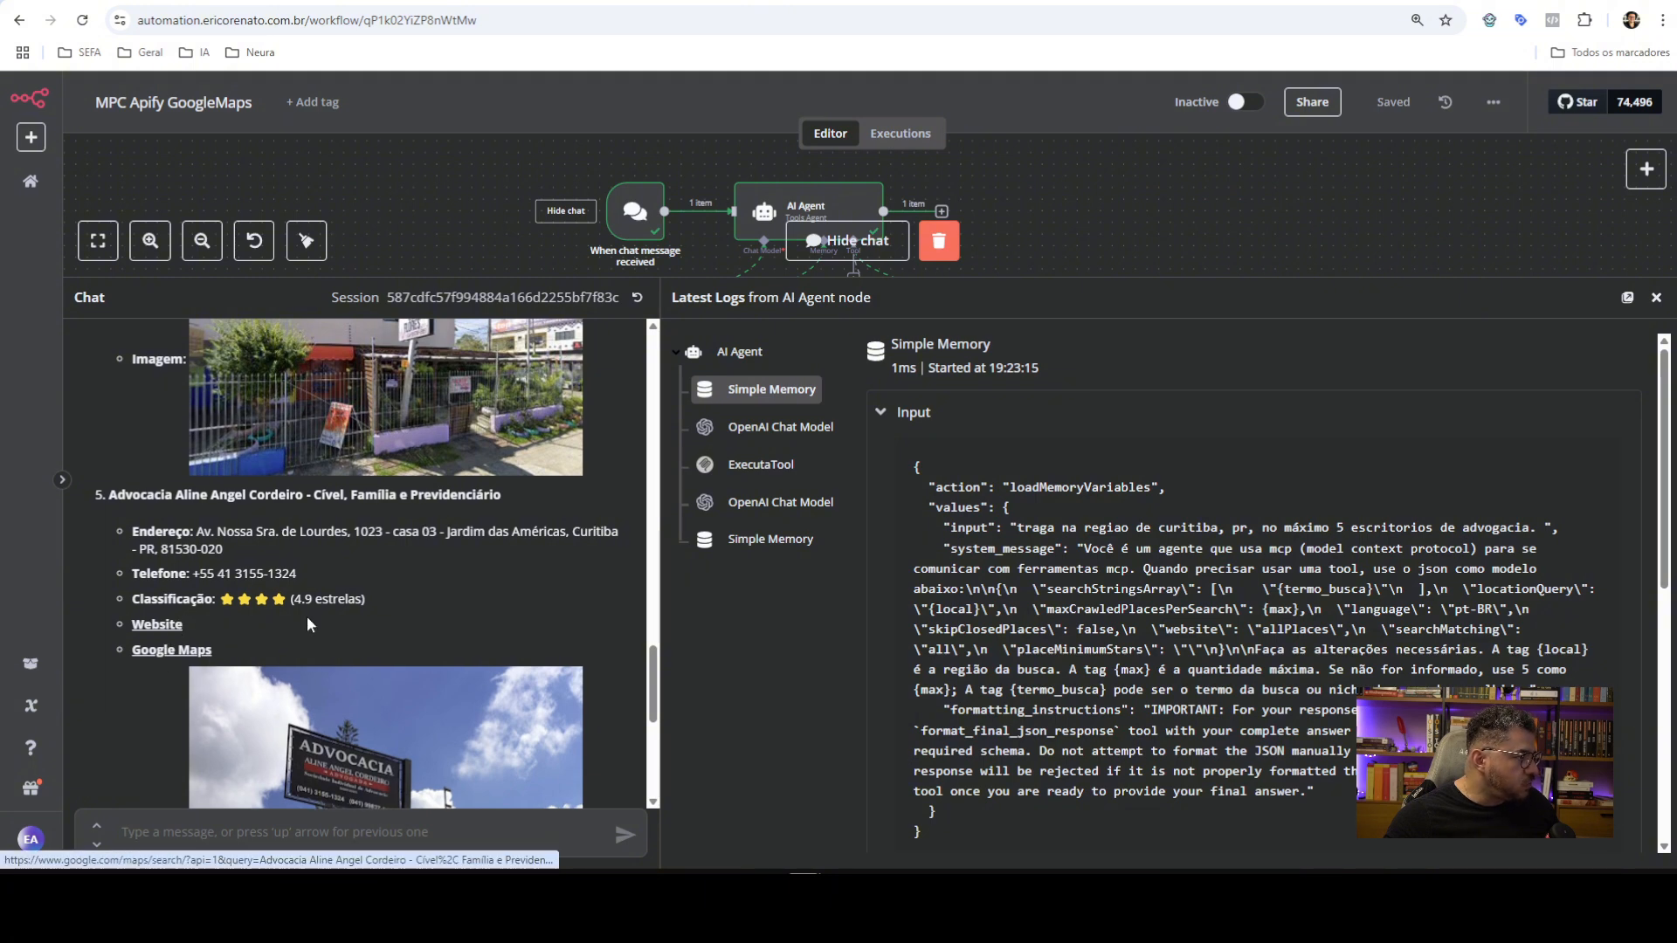
pyautogui.scroll(5, 184, 633)
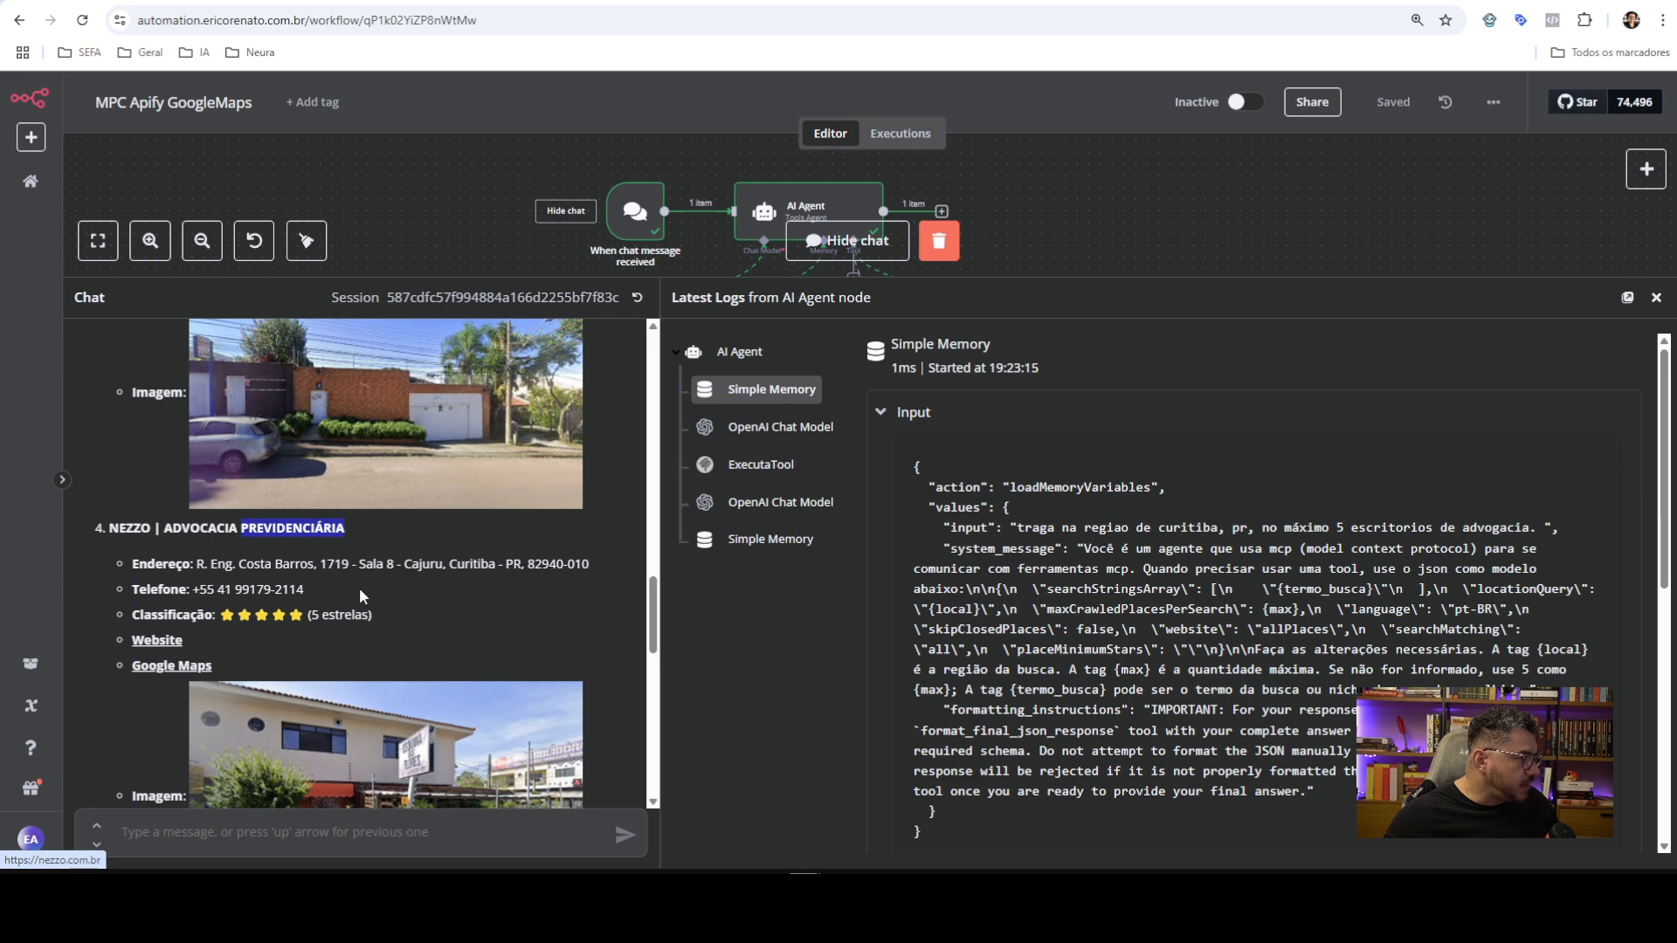
pyautogui.scroll(9, 363, 596)
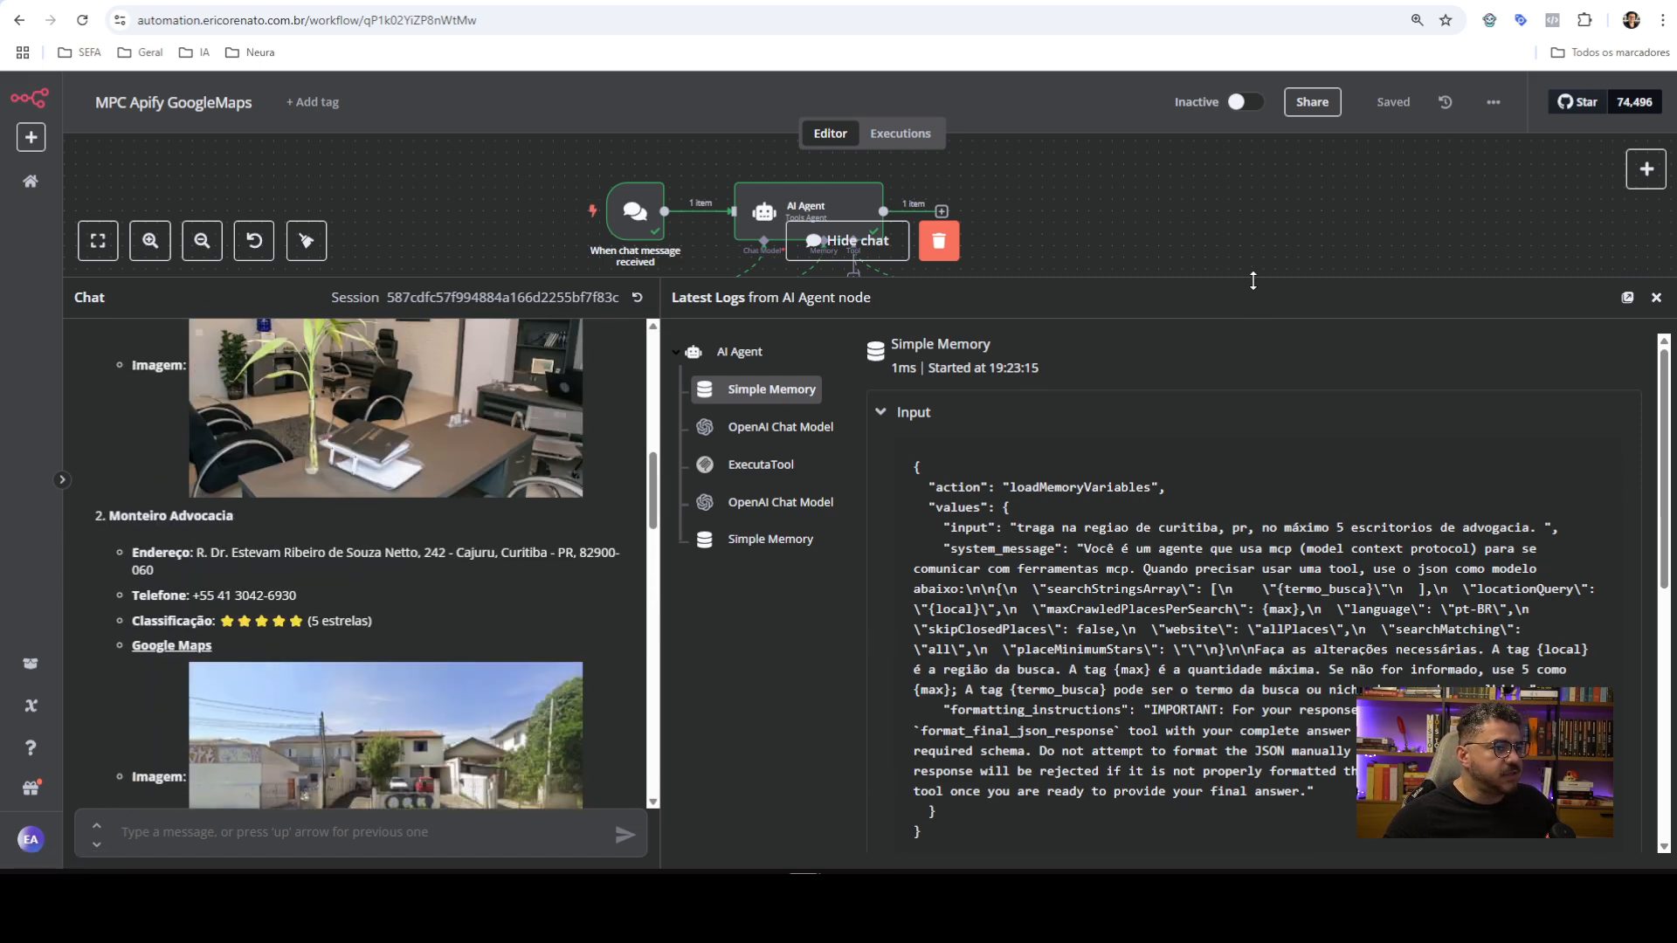
pyautogui.moveTo(1253, 280); pyautogui.dragTo(1253, 497)
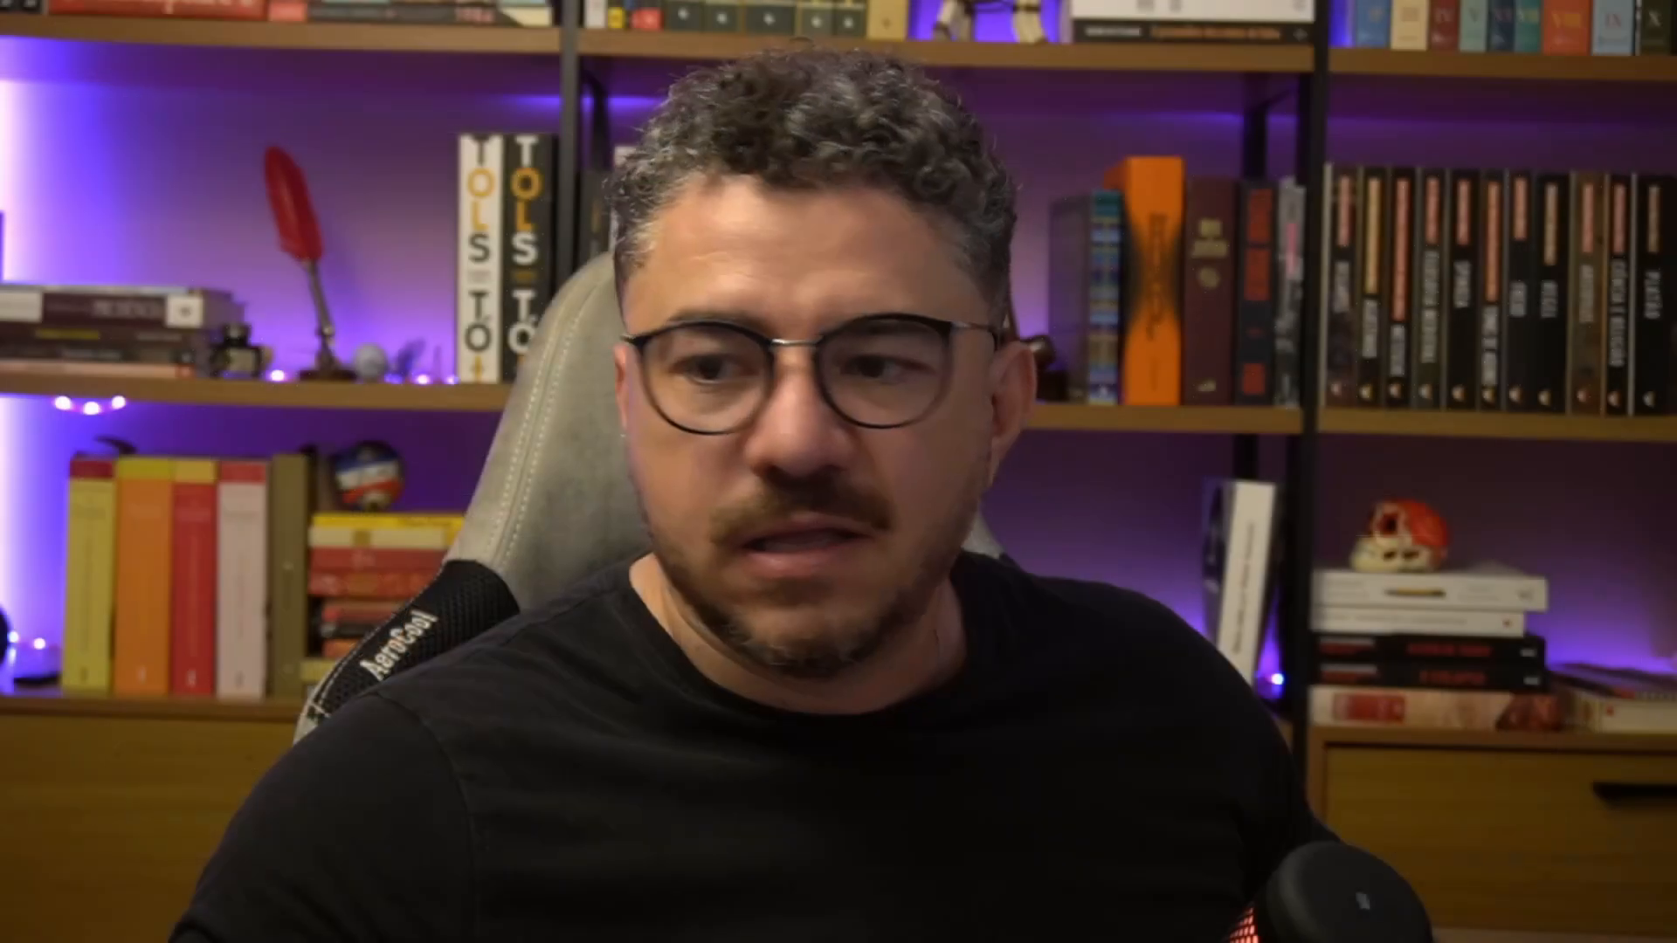